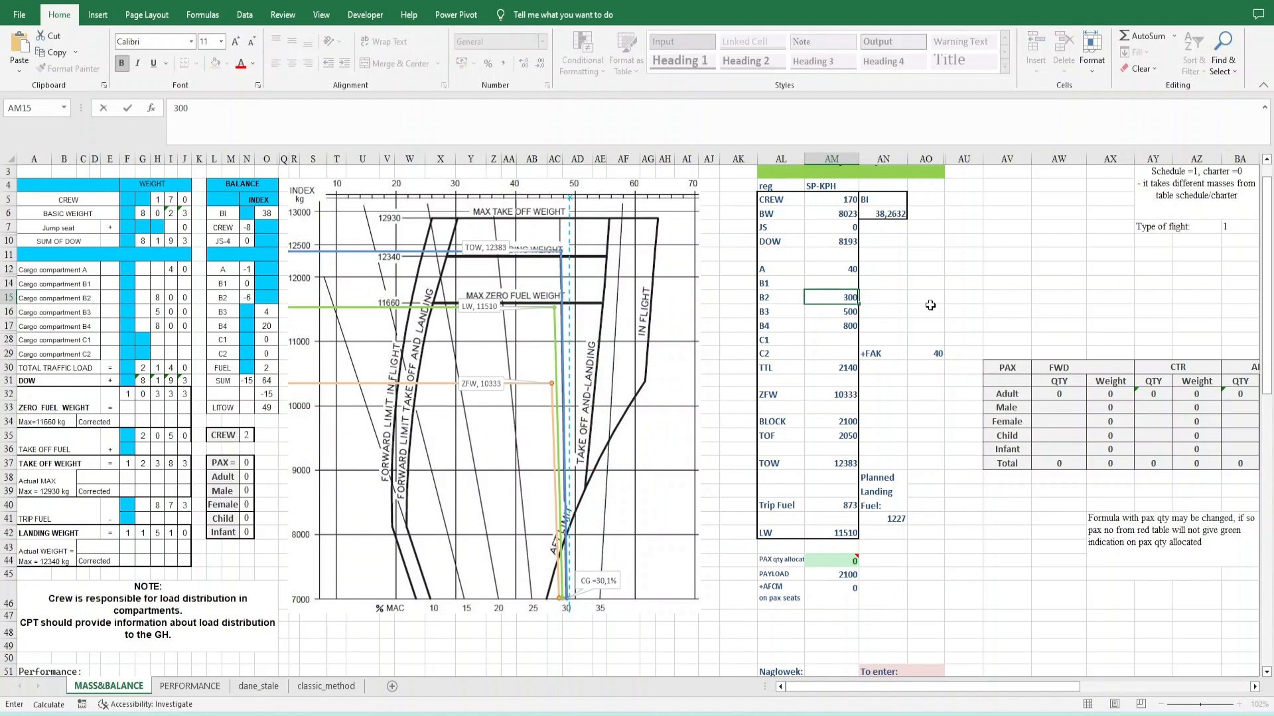
- Enter 300 for cargo compartment B2 and 100 for cargo compartment B1 in the loading table
key("Up")
type("100")
key("Return")
key("Up")
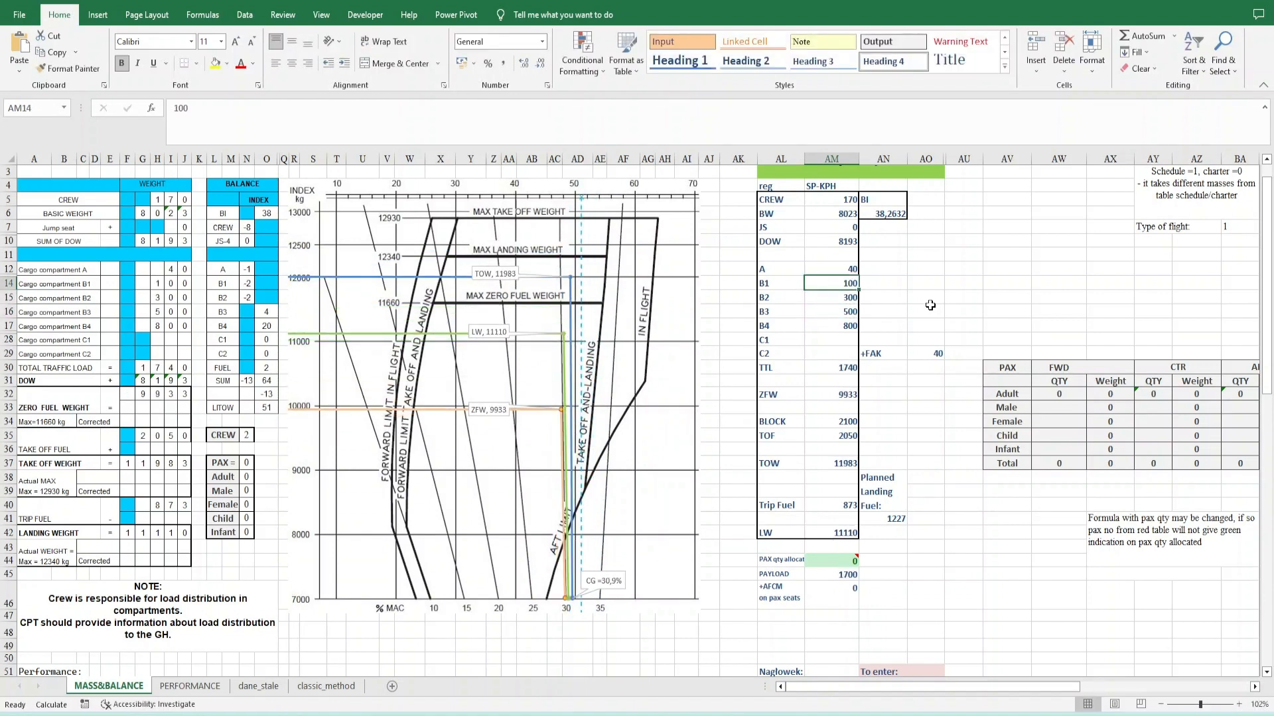
- Set the loads of cargo compartments B1, B2, B3 and B4 to 0
type("0")
key("Return")
type("0")
key("Return")
type("0")
key("Return")
type("0")
key("Up")
key("Up")
key("Up")
key("Up")
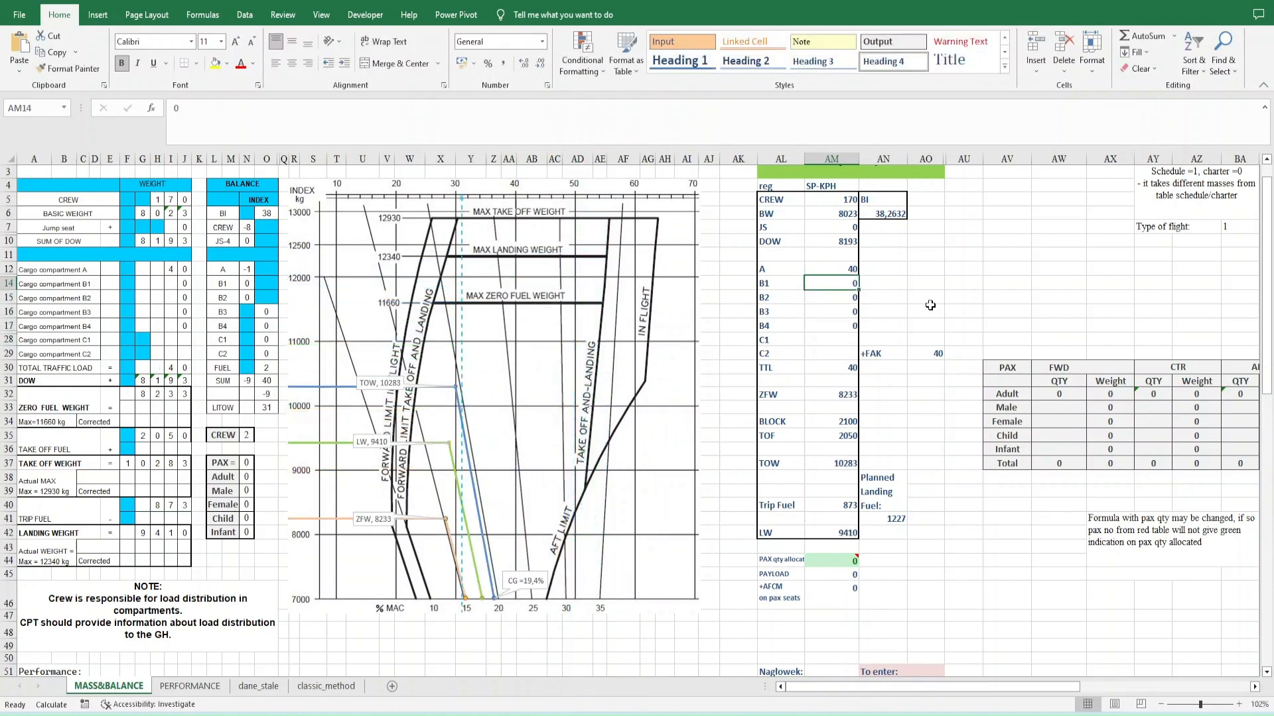
- Examine the torque, climb gradient and takeoff field length charts on the PERFORMANCE sheet
key("ctrl+Page_Down")
scroll(738, 318, "up", 2)
scroll(738, 319, "left", 4)
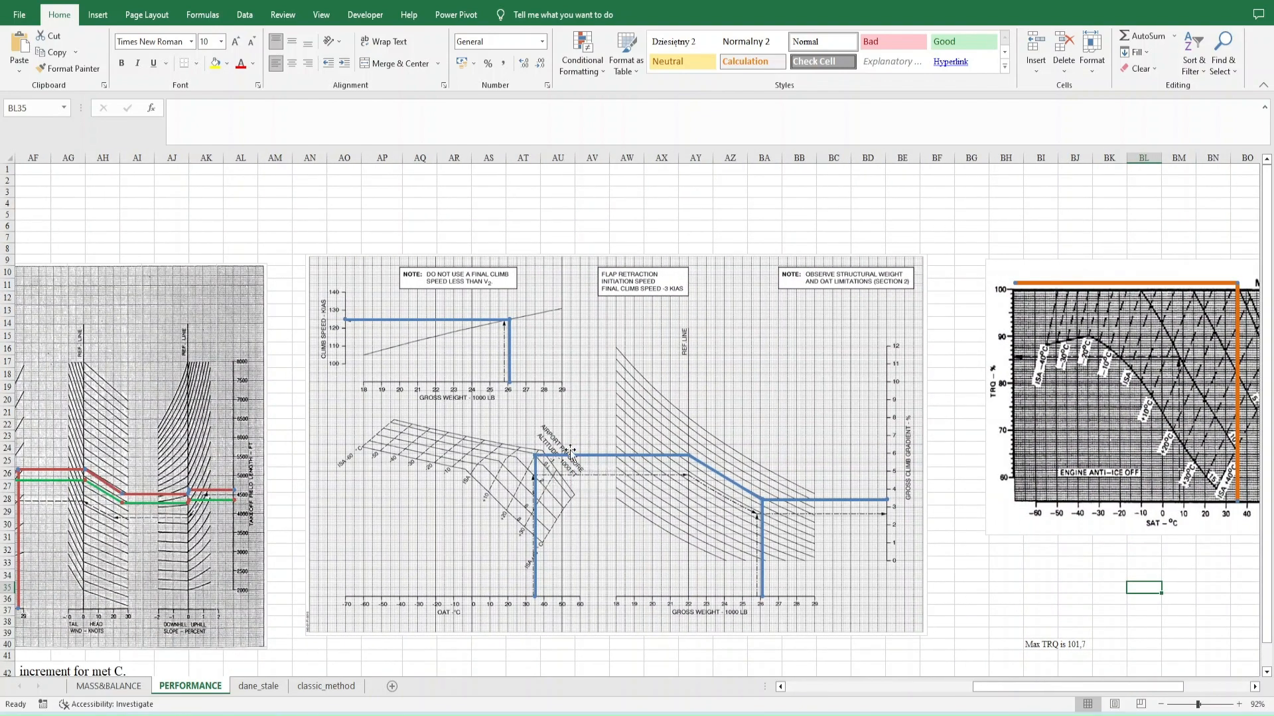
scroll(605, 553, "left", 4)
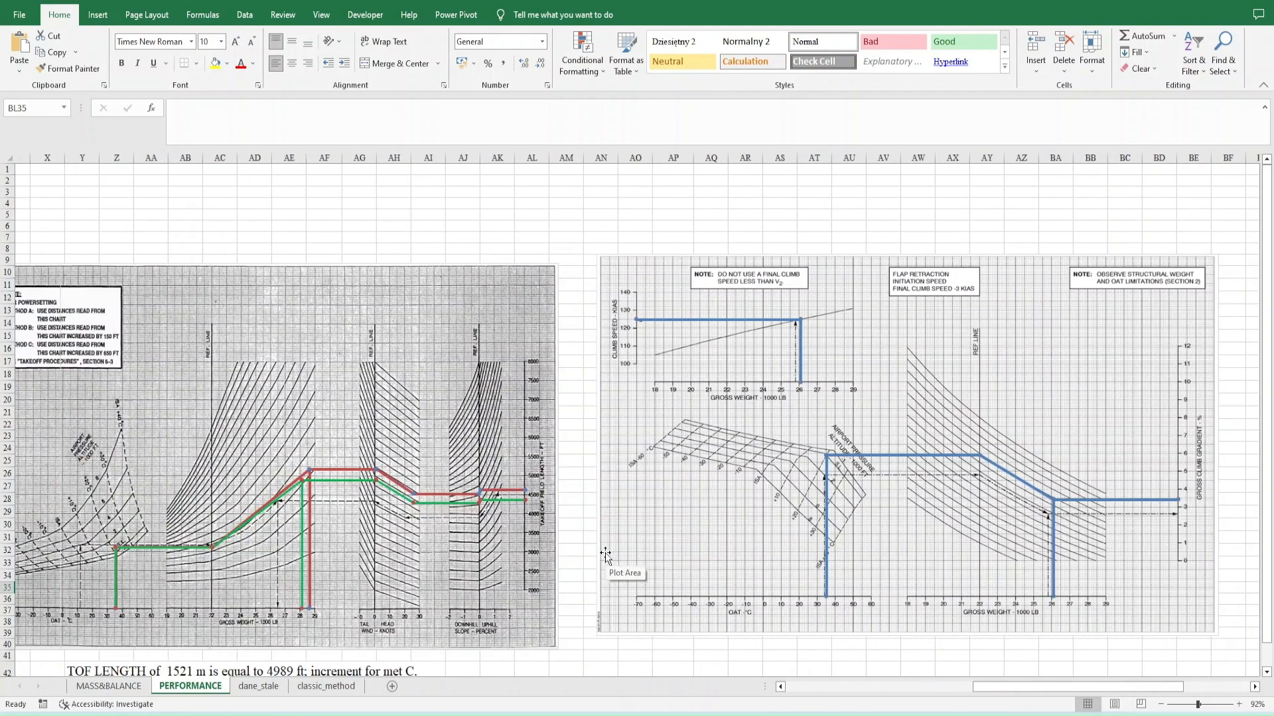
scroll(605, 552, "down", 3)
scroll(605, 552, "left", 2)
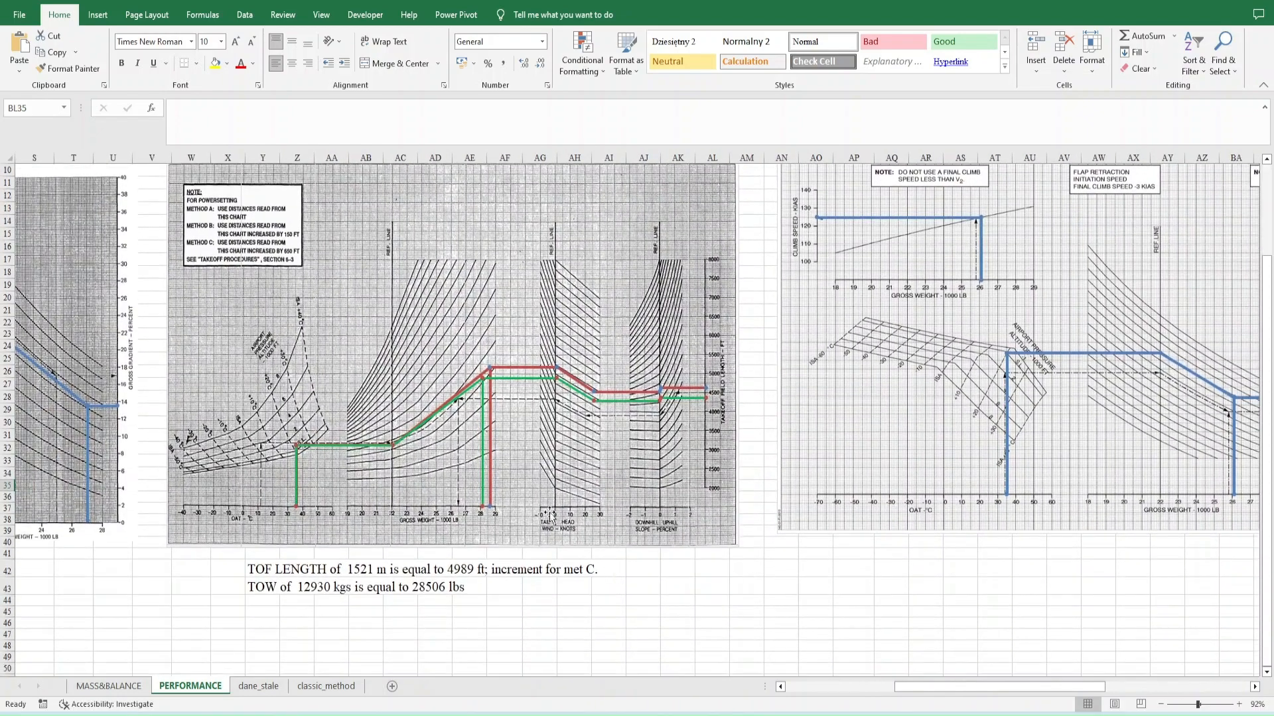
scroll(436, 423, "left", 1)
scroll(376, 588, "left", 5)
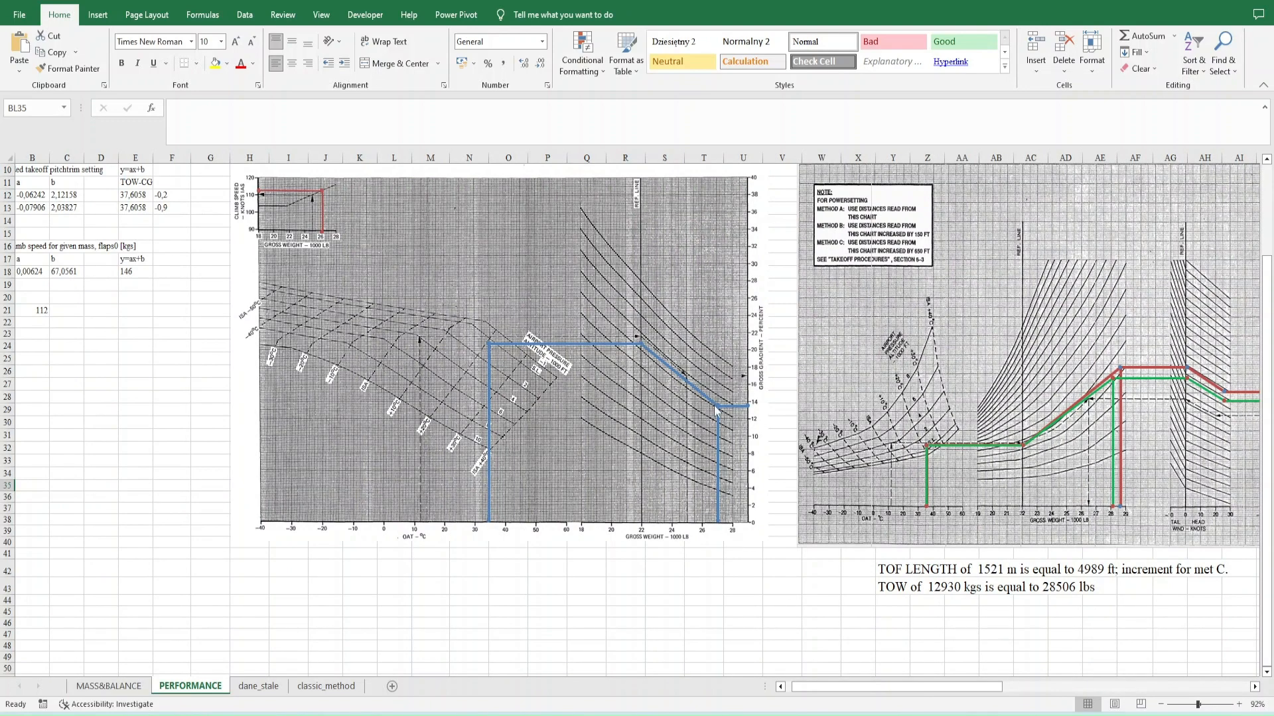
- Set the runway elevation to 2500 ft in the performance data on the MASS&BALANCE sheet
left_click(135, 694)
left_click(105, 538)
key("Up")
key("Up")
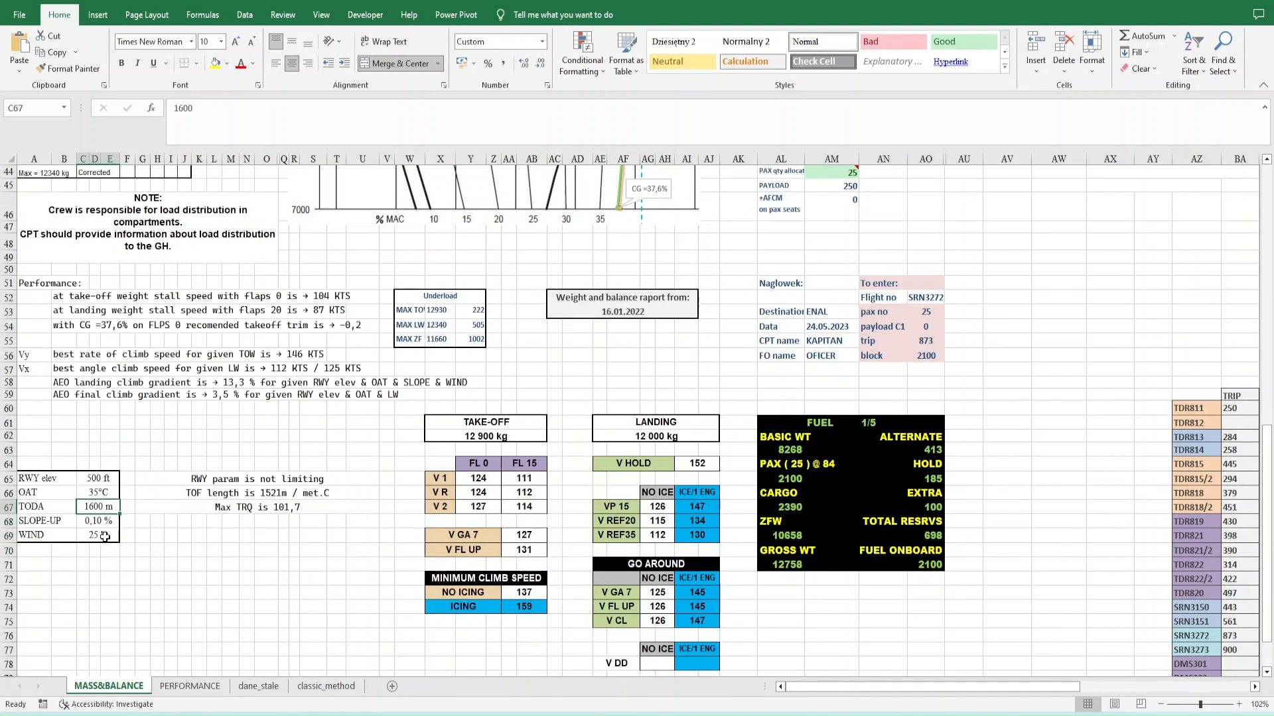
key("Up")
key("Up")
type("2500")
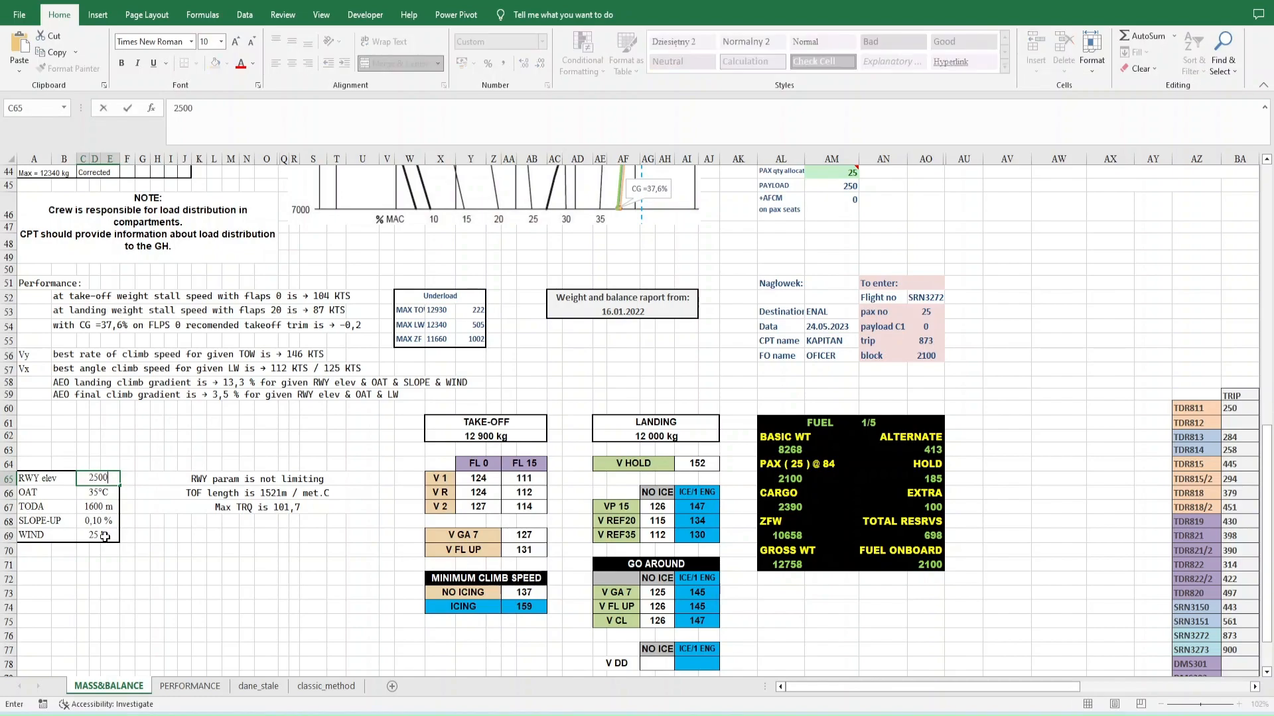
key("Return")
- Review how the lines on the PERFORMANCE charts respond to the new runway elevation, then return to the MASS&BALANCE sheet
left_click(191, 690)
scroll(519, 502, "right", 2)
scroll(518, 503, "right", 6)
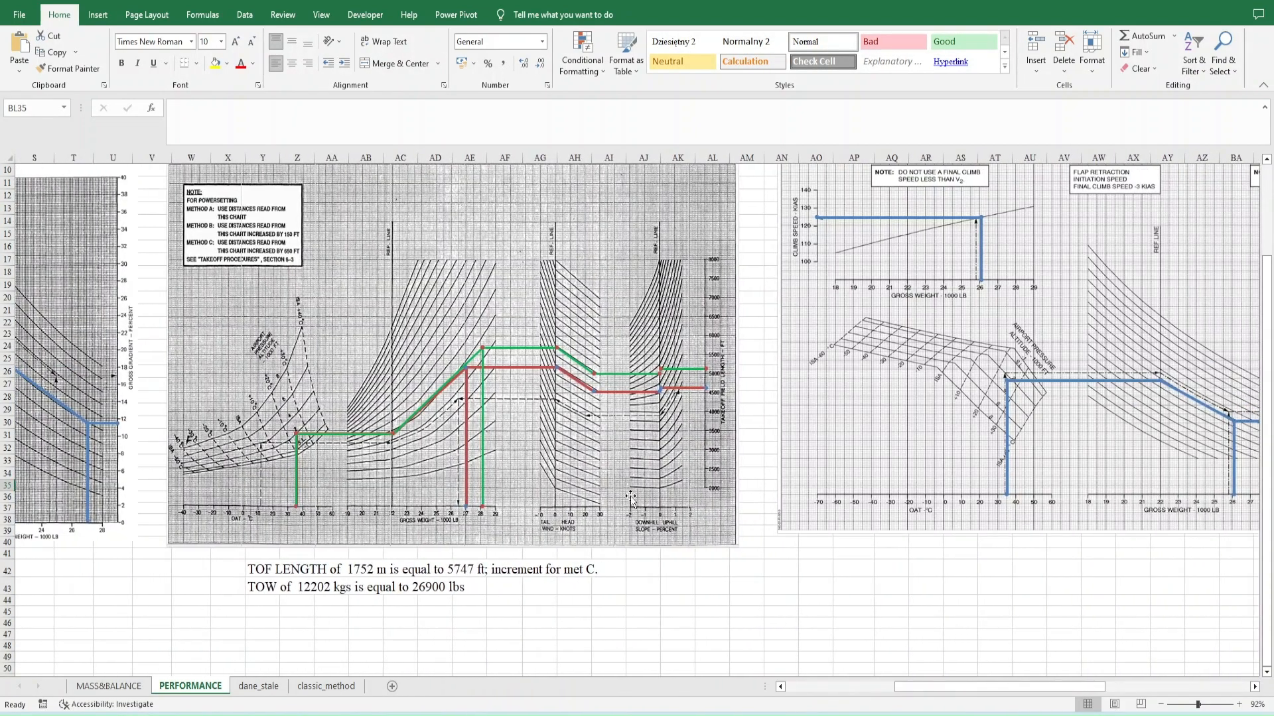
scroll(681, 424, "right", 6)
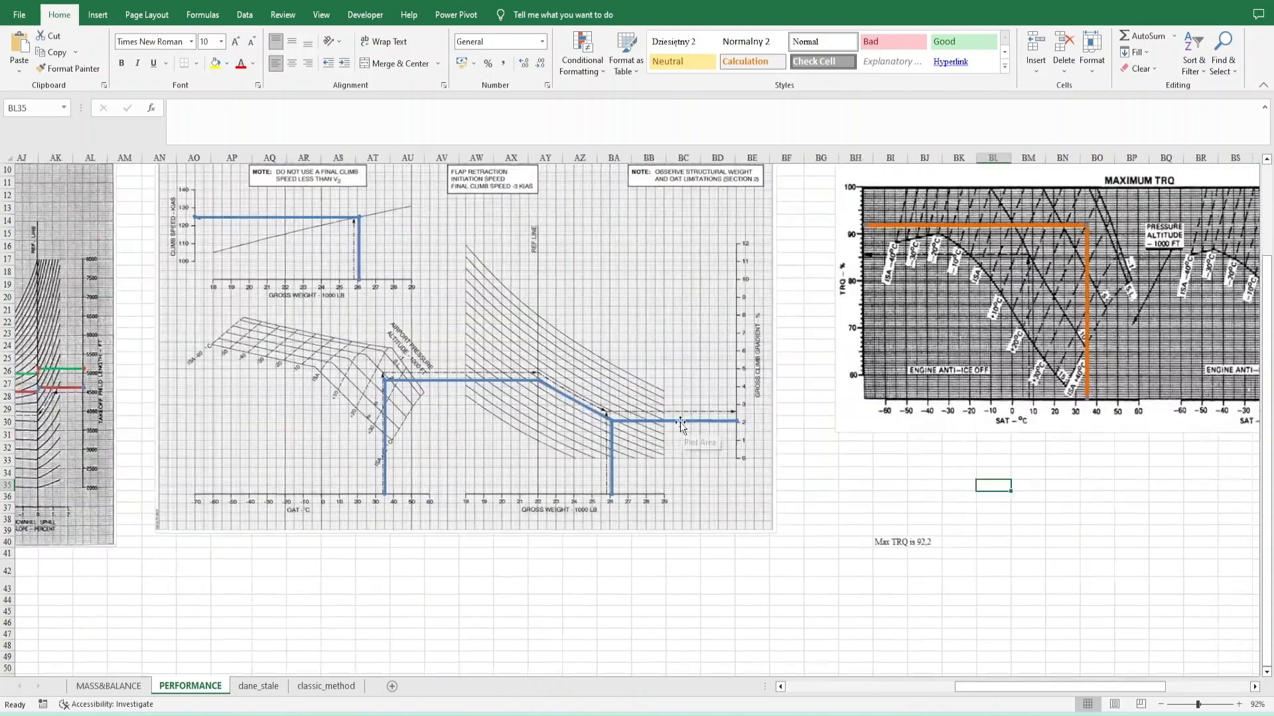
scroll(681, 425, "right", 2)
scroll(681, 424, "left", 12)
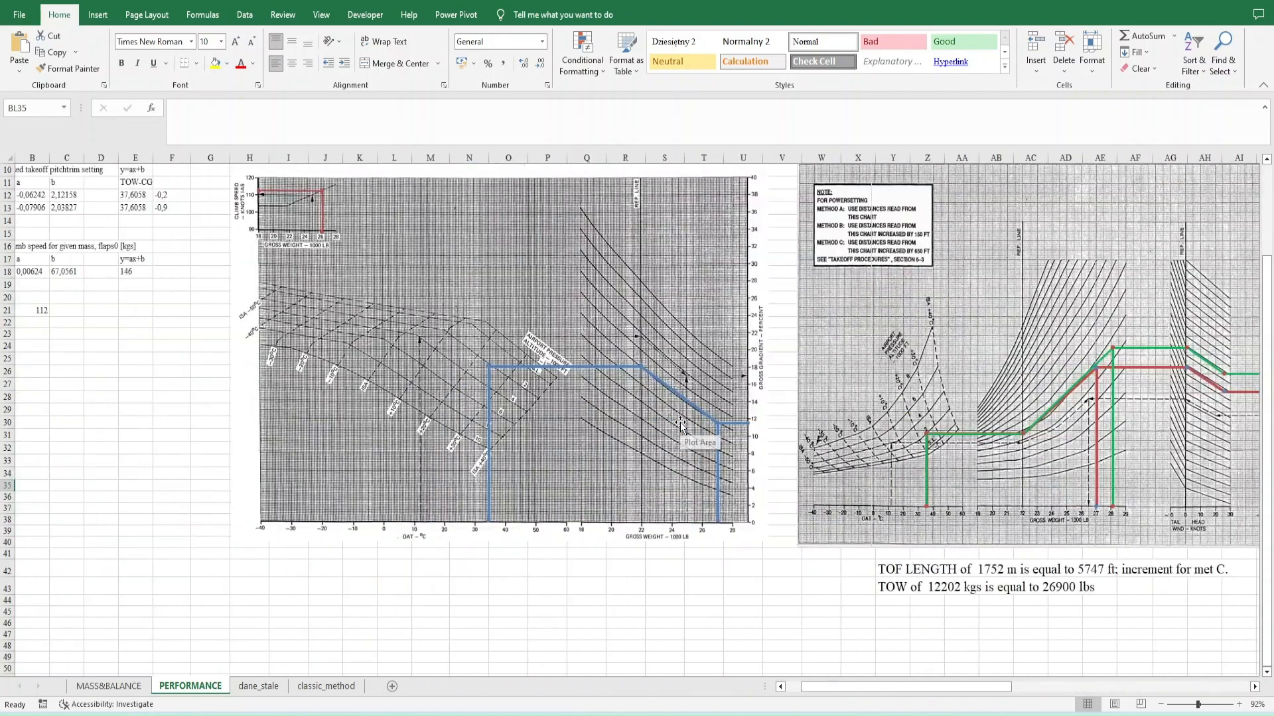
left_click(108, 686)
left_click_drag(36, 270, 388, 380)
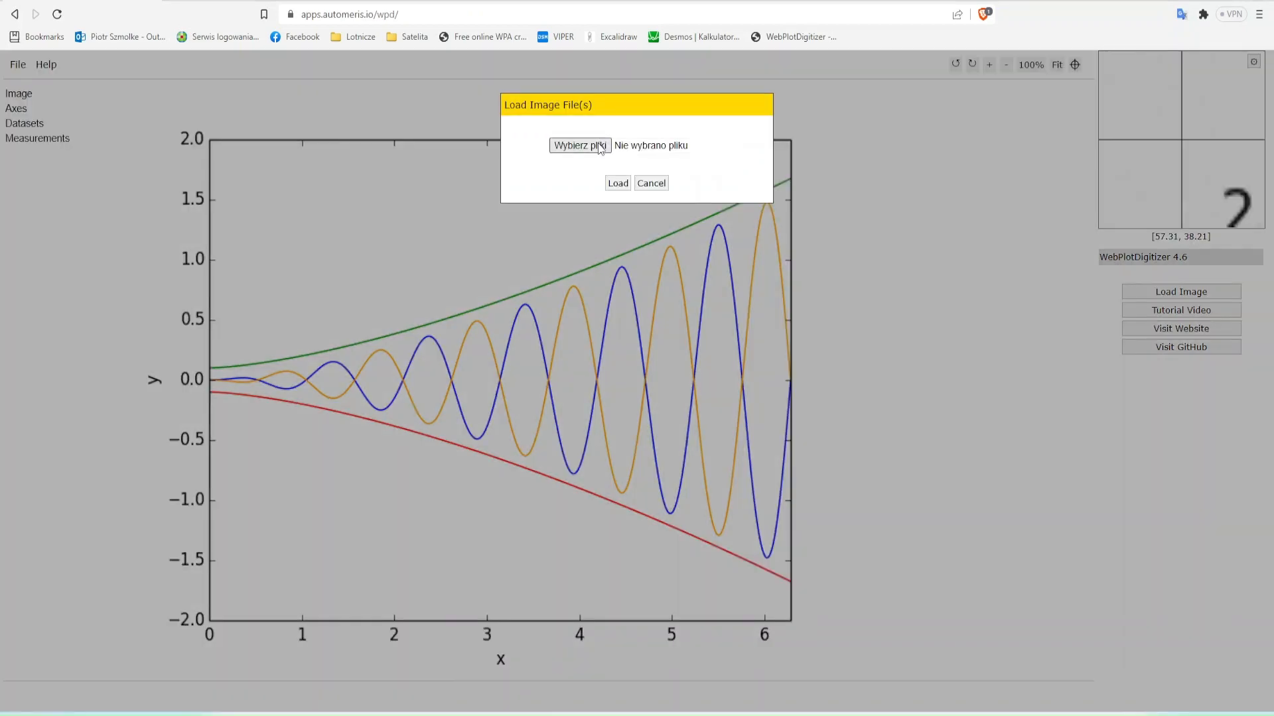
- Switch to WebPlotDigitizer, load the final climb gradient chart image and start aligning X-Y axes
left_click(579, 145)
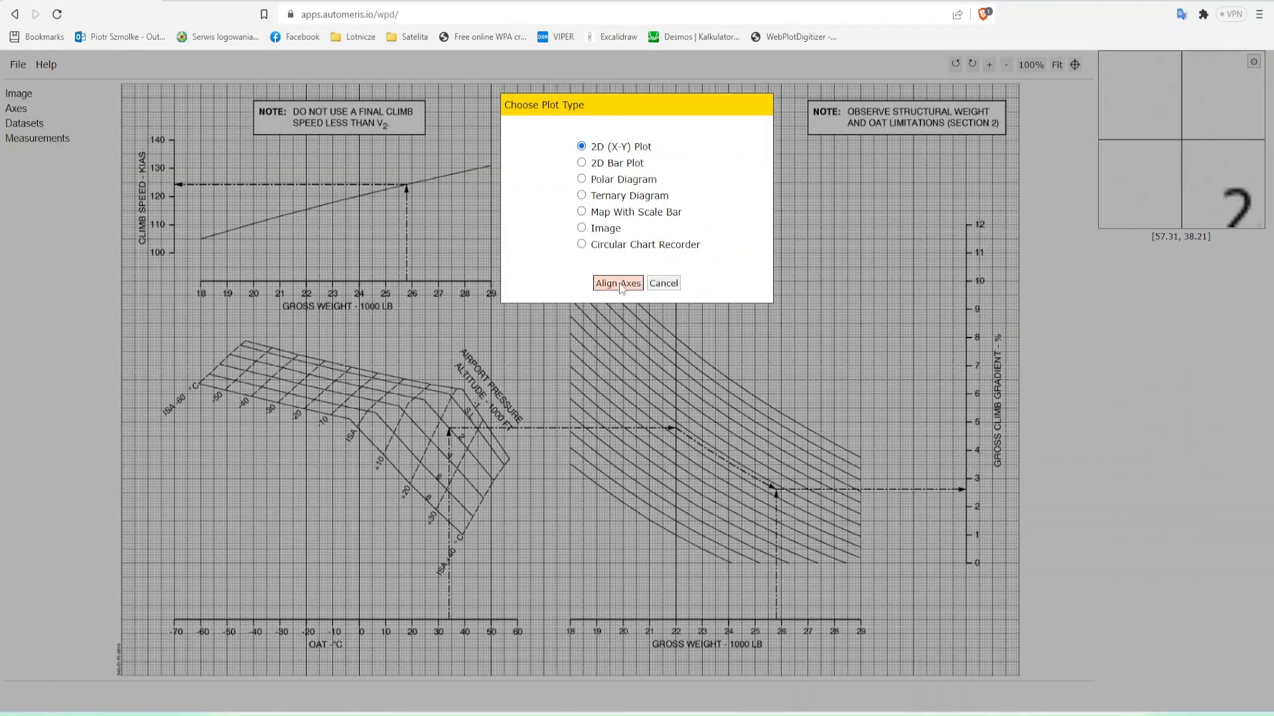
left_click(617, 440)
left_click(634, 504)
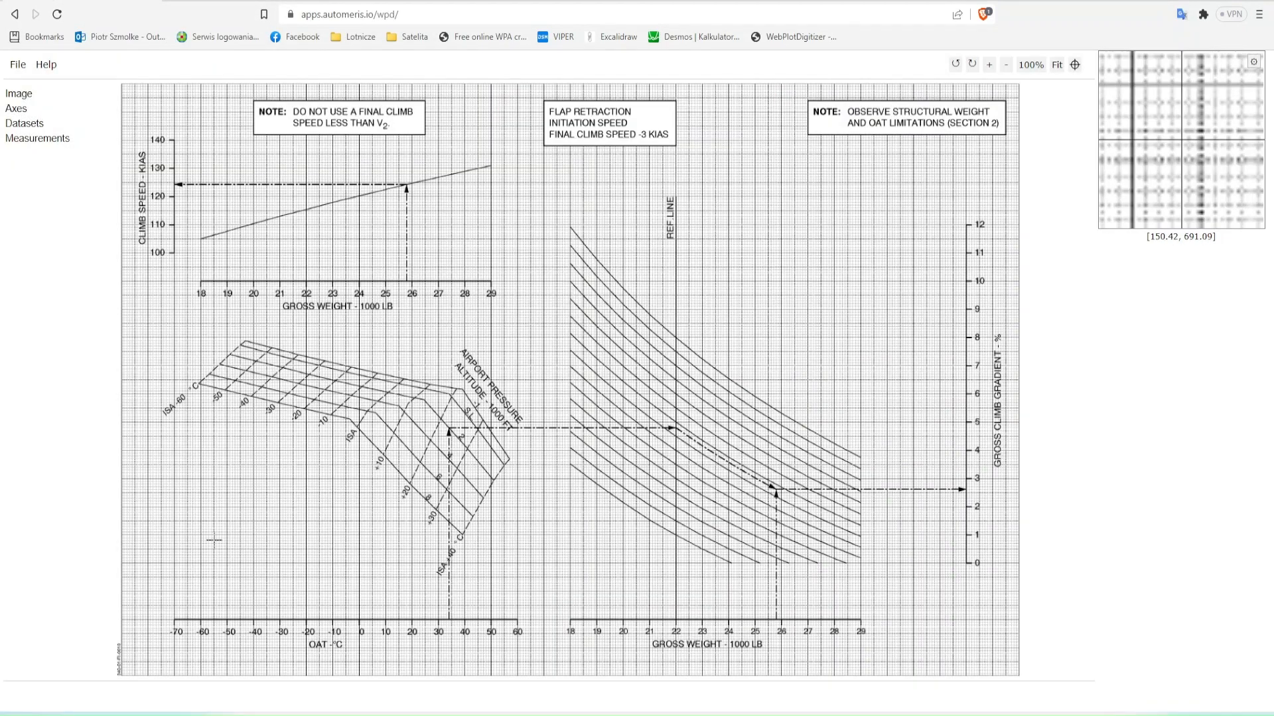
- Place calibration points X1 and X2 along the chart's lower edge and Y1 and Y2 up its left edge, one major grid square apart
left_click(122, 676)
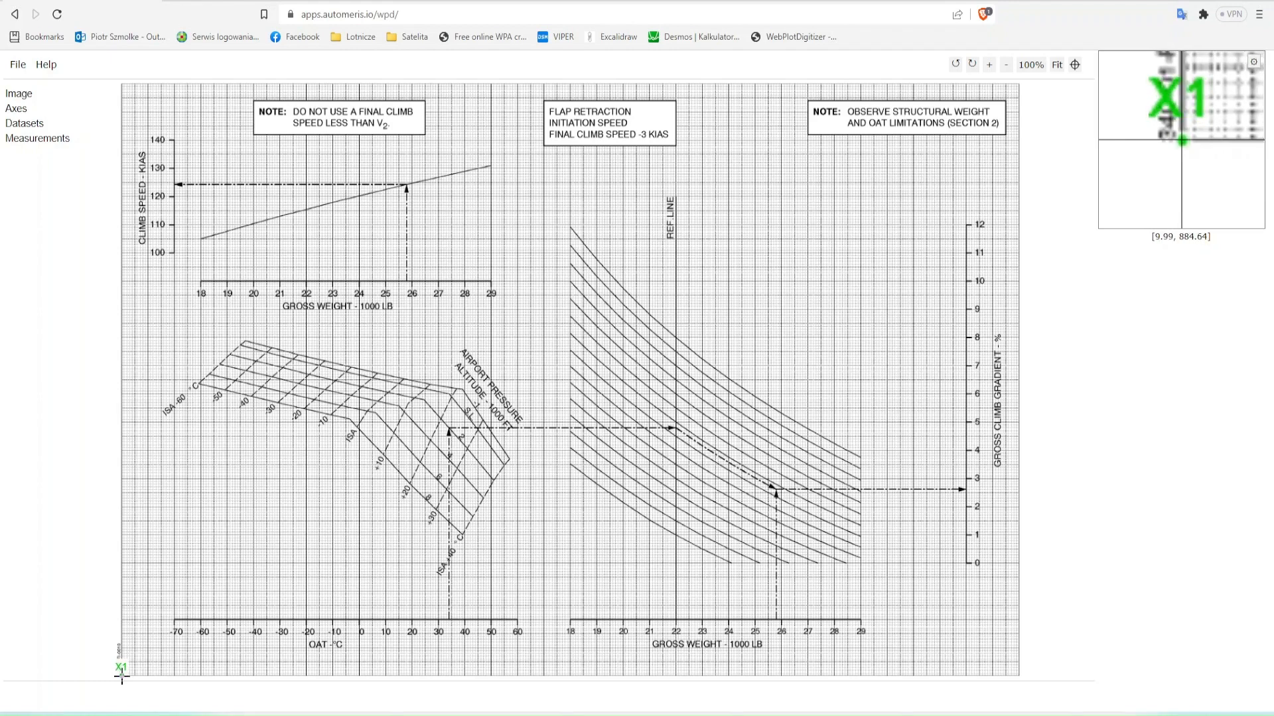
left_click(147, 676)
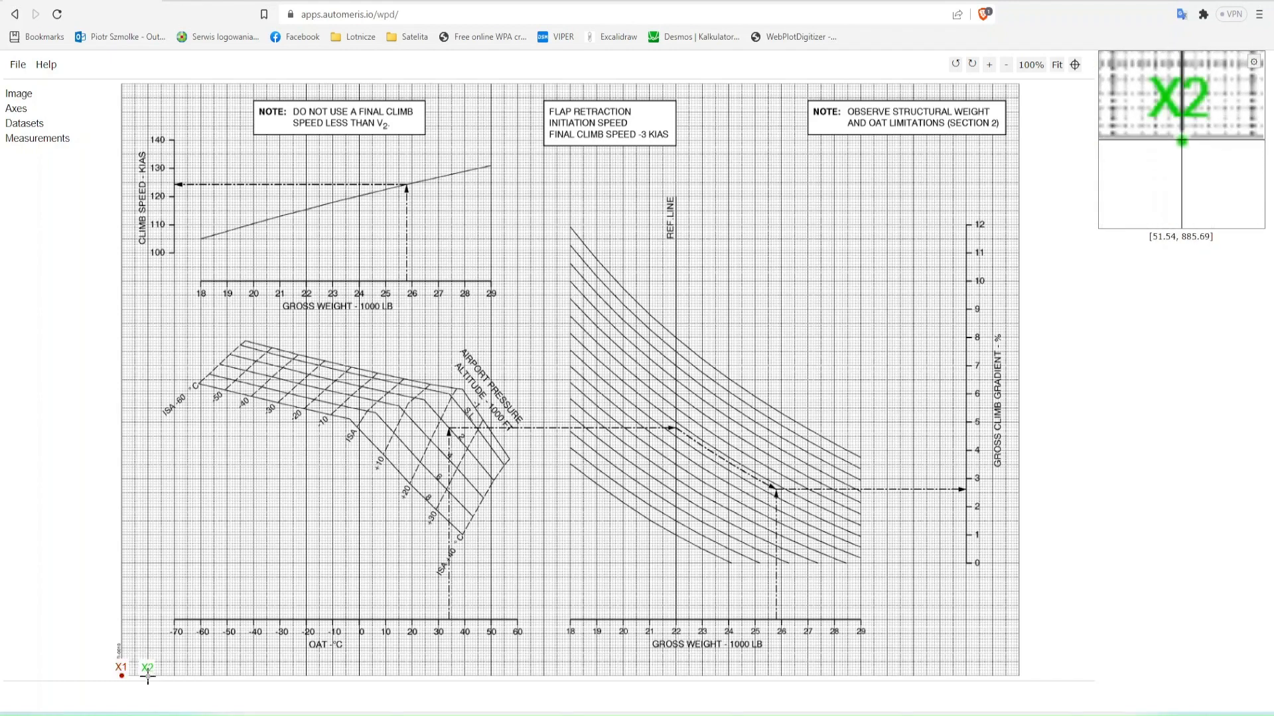
left_click(120, 648)
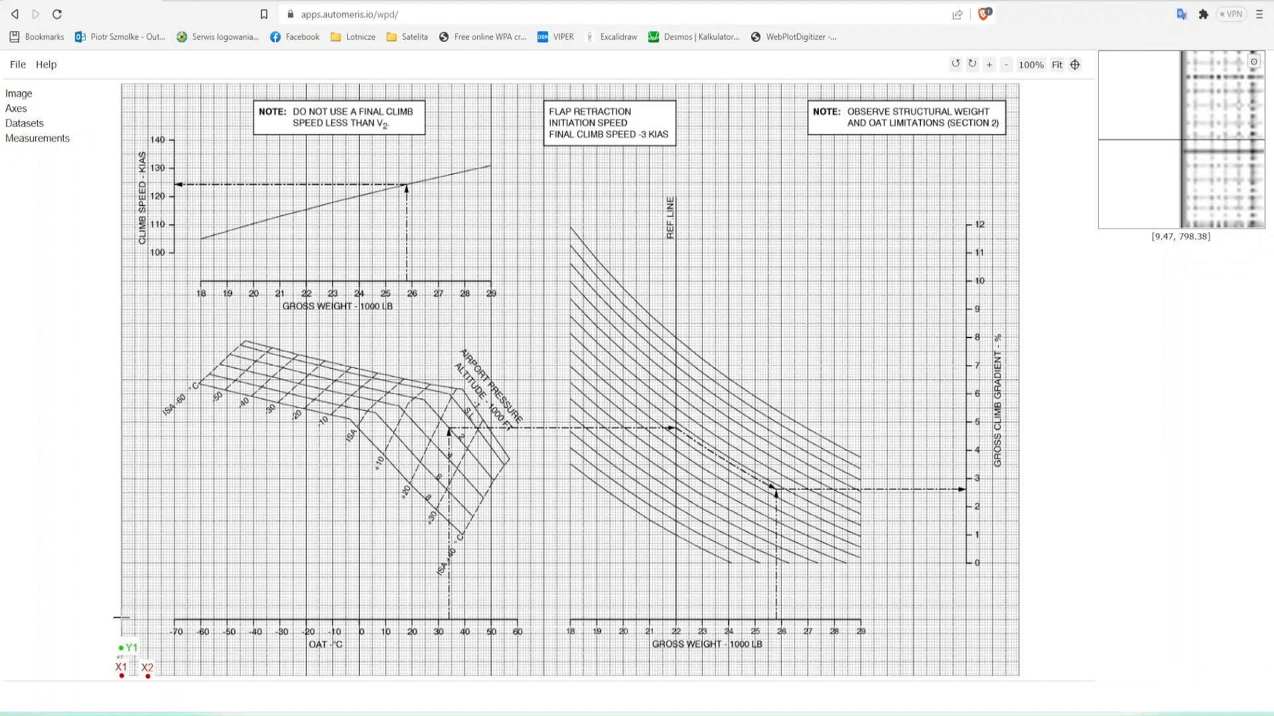
left_click(120, 619)
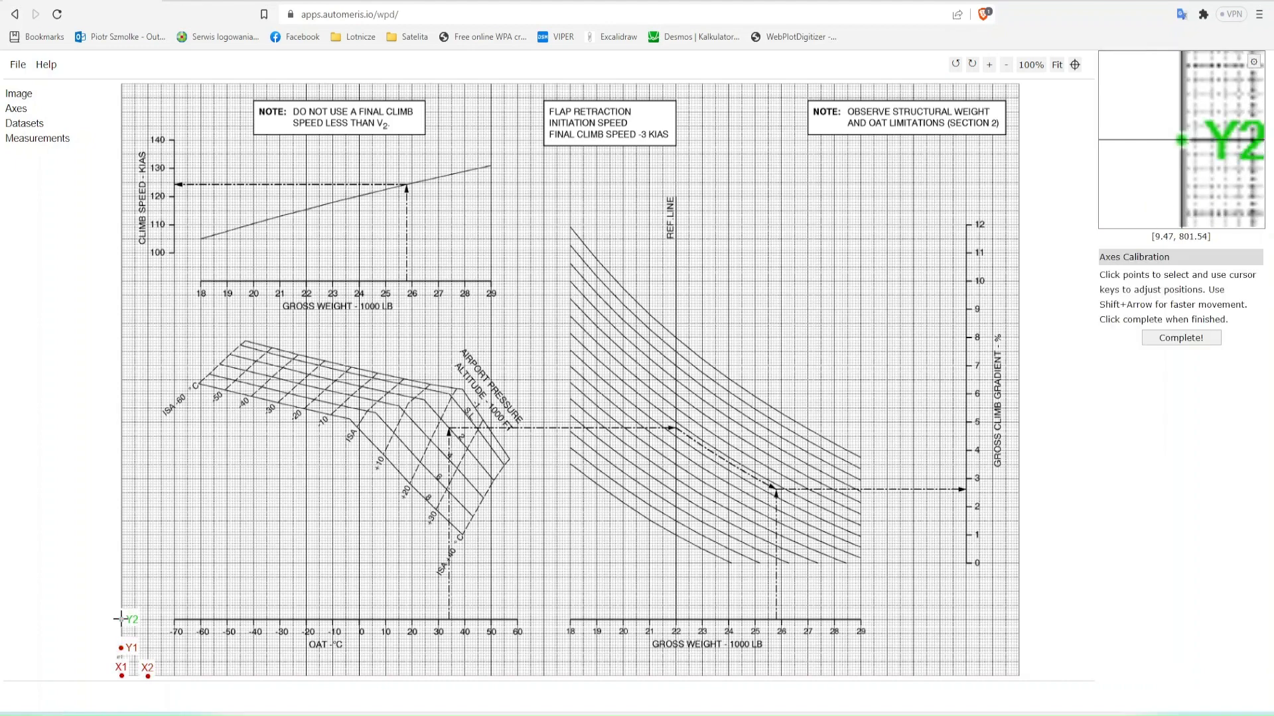
- Calibrate the X axis with values 0 and 10 and the Y axis with values 10 and 20
left_click(1180, 338)
key("Tab")
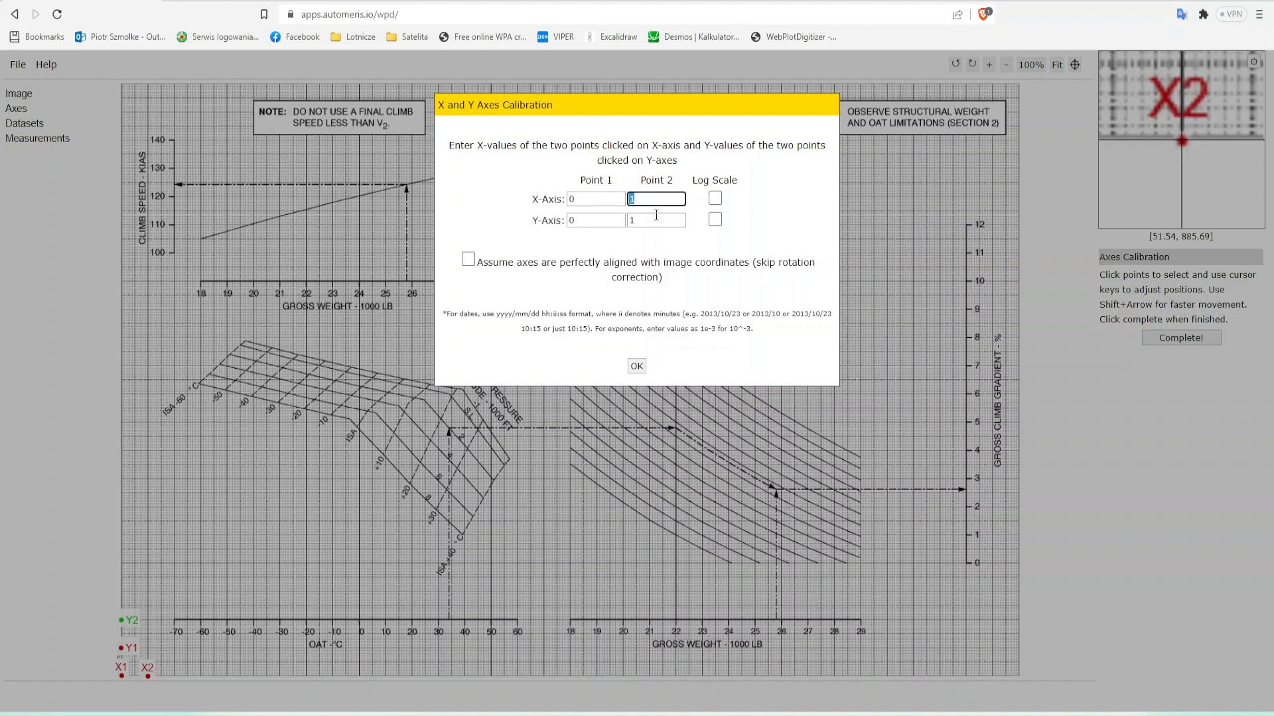
type("10")
key("Tab")
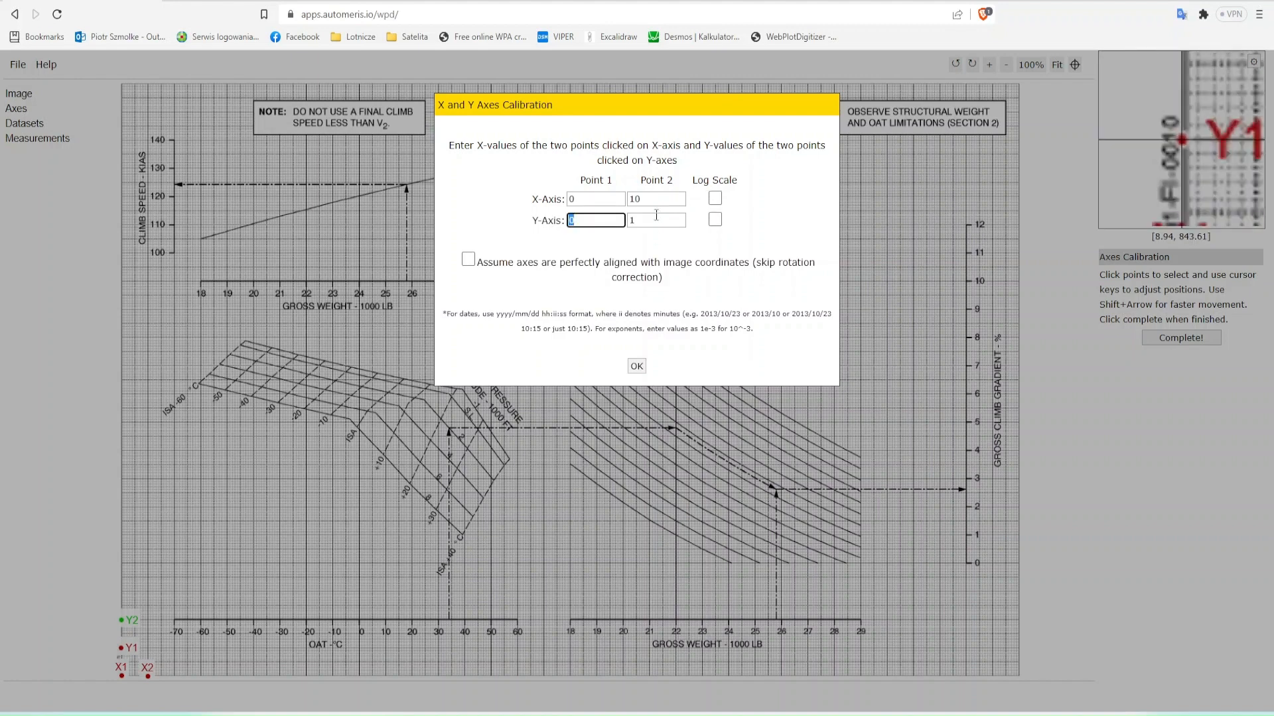
type("10")
key("Tab")
type("20")
key("Tab")
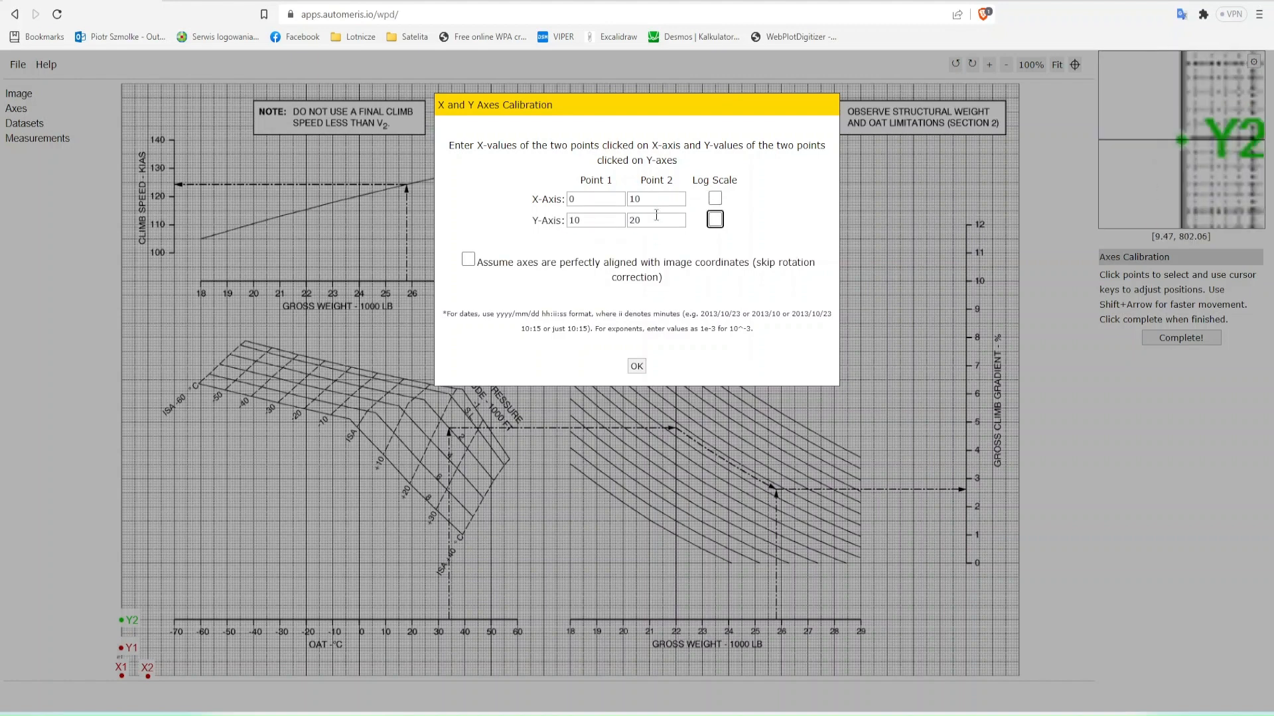
left_click(637, 367)
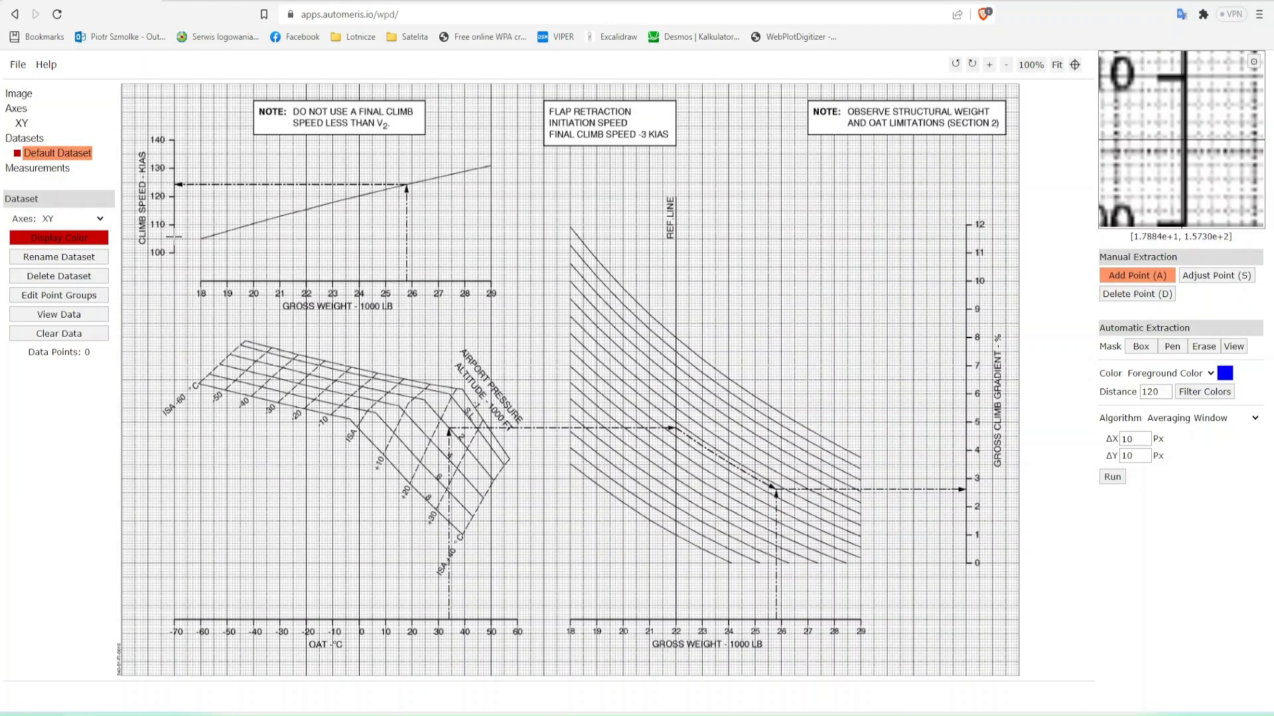
- Add data points at the chart image's upper-left, upper-right and lower-right corners
left_click(123, 87)
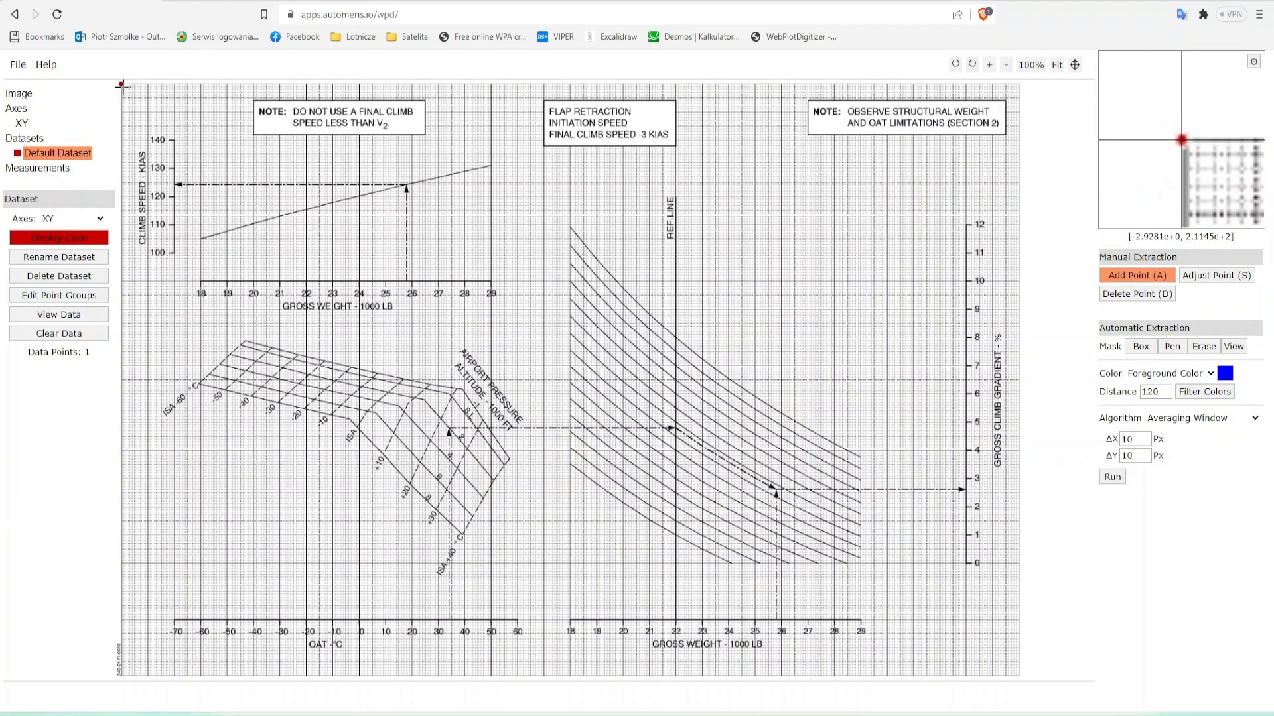
left_click(1018, 83)
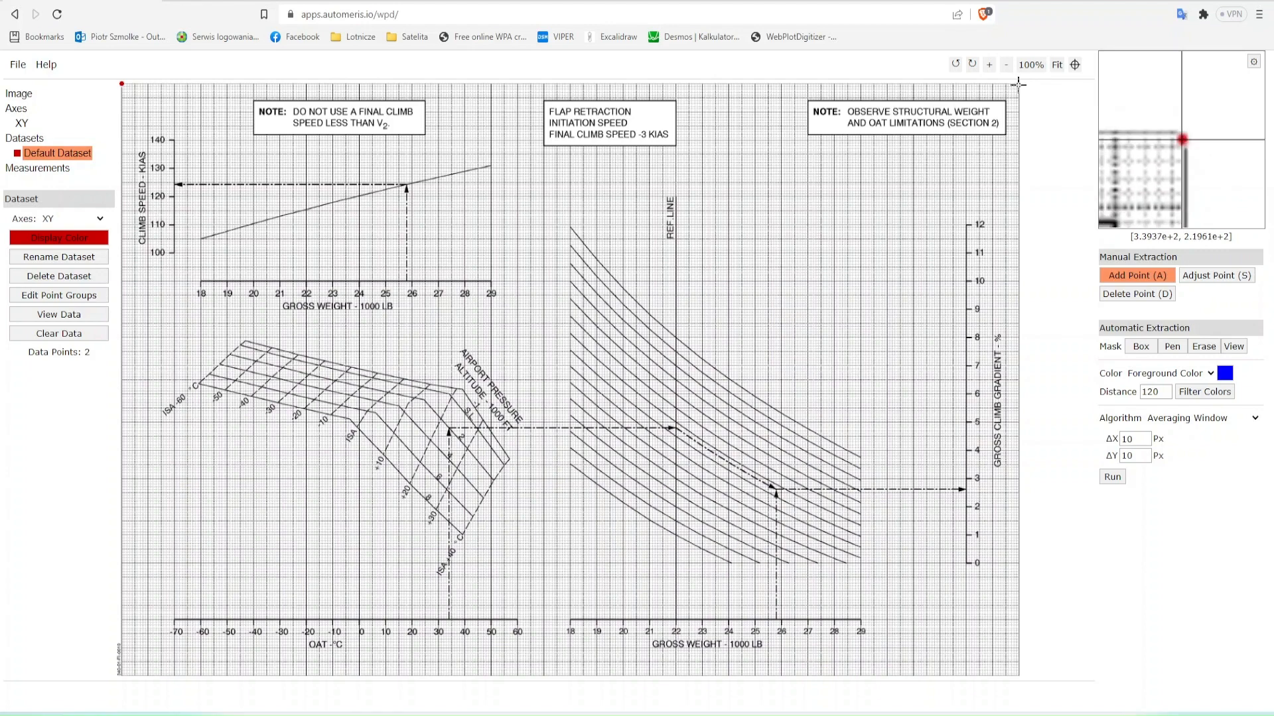
left_click(1017, 676)
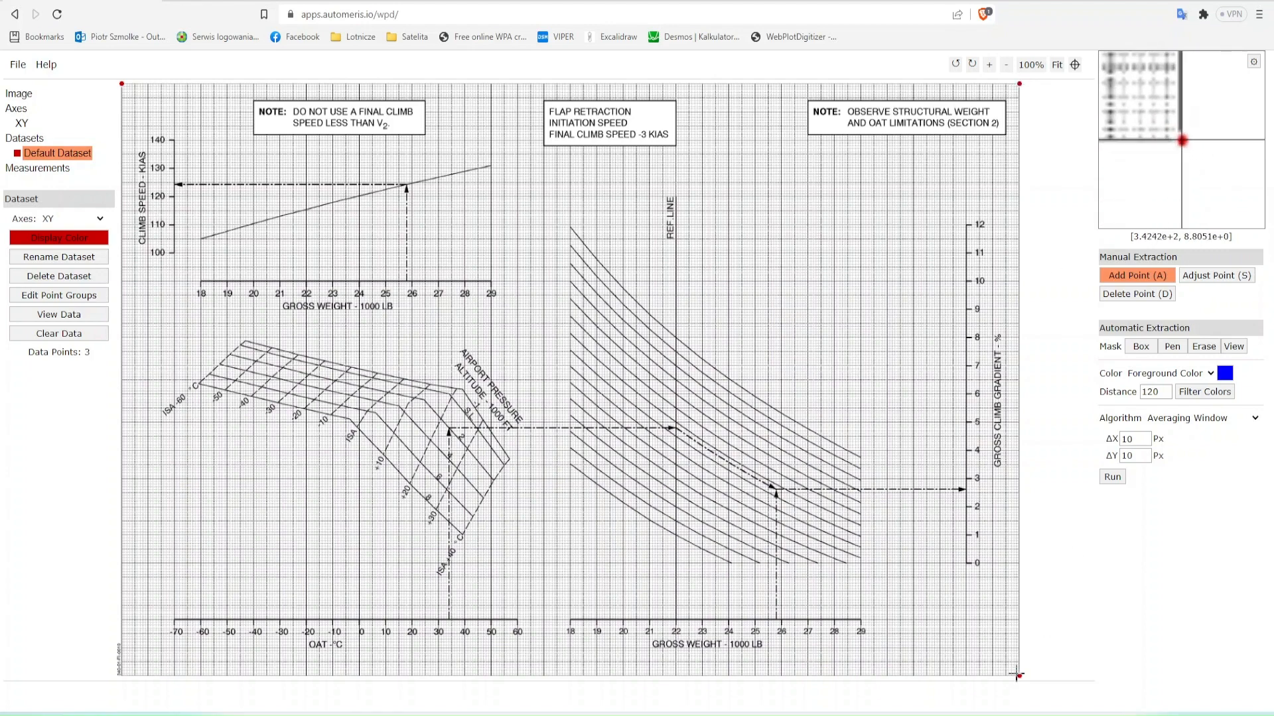
- Switch to Notepad and clear the old axis range notes
key("alt+Tab")
key("alt+Tab")
key("alt+Tab")
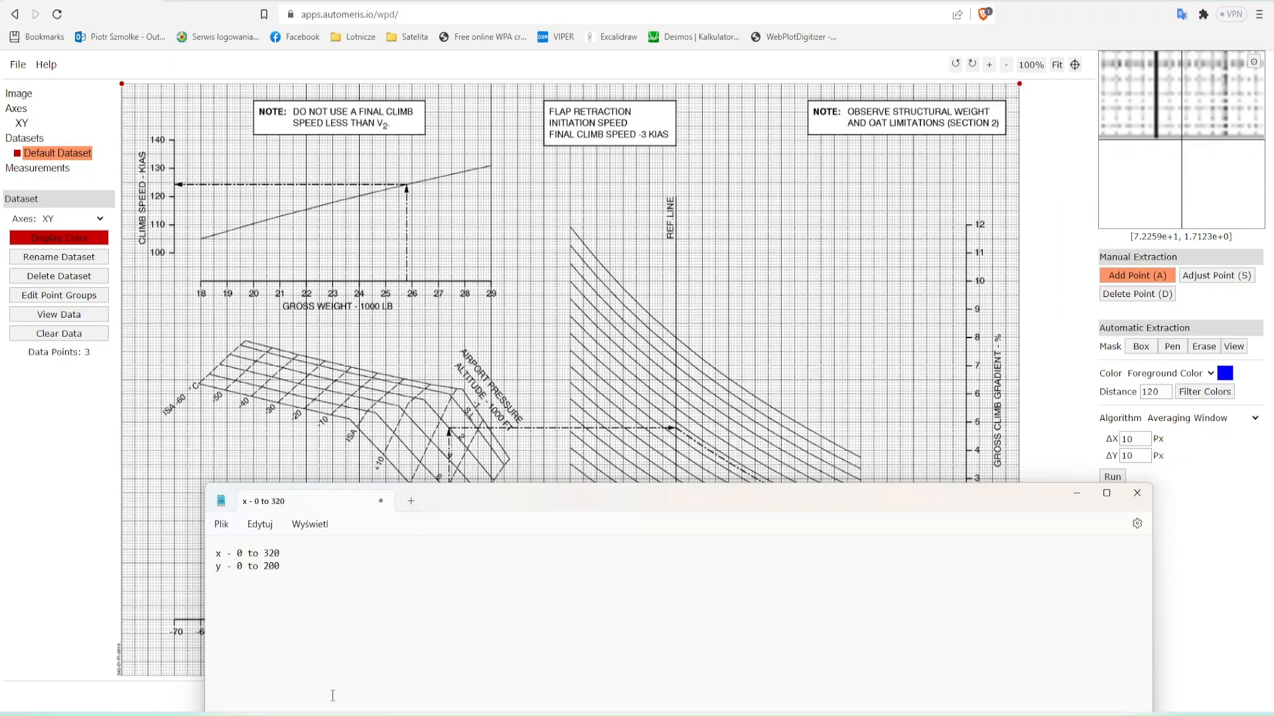
key("ctrl+a")
key("Delete")
- Open the acquired data of the default dataset and format its numbers to 1 fixed digit
left_click(79, 310)
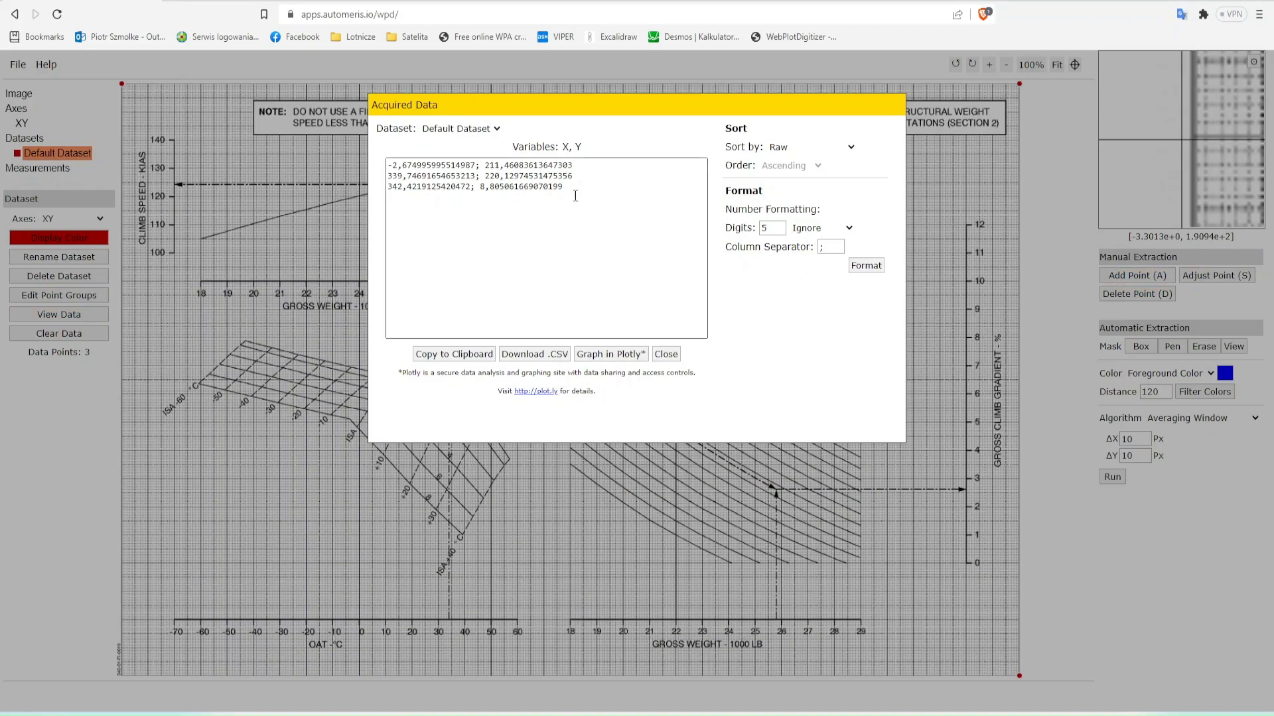
key("alt+Tab")
left_click_drag(513, 505, 631, 519)
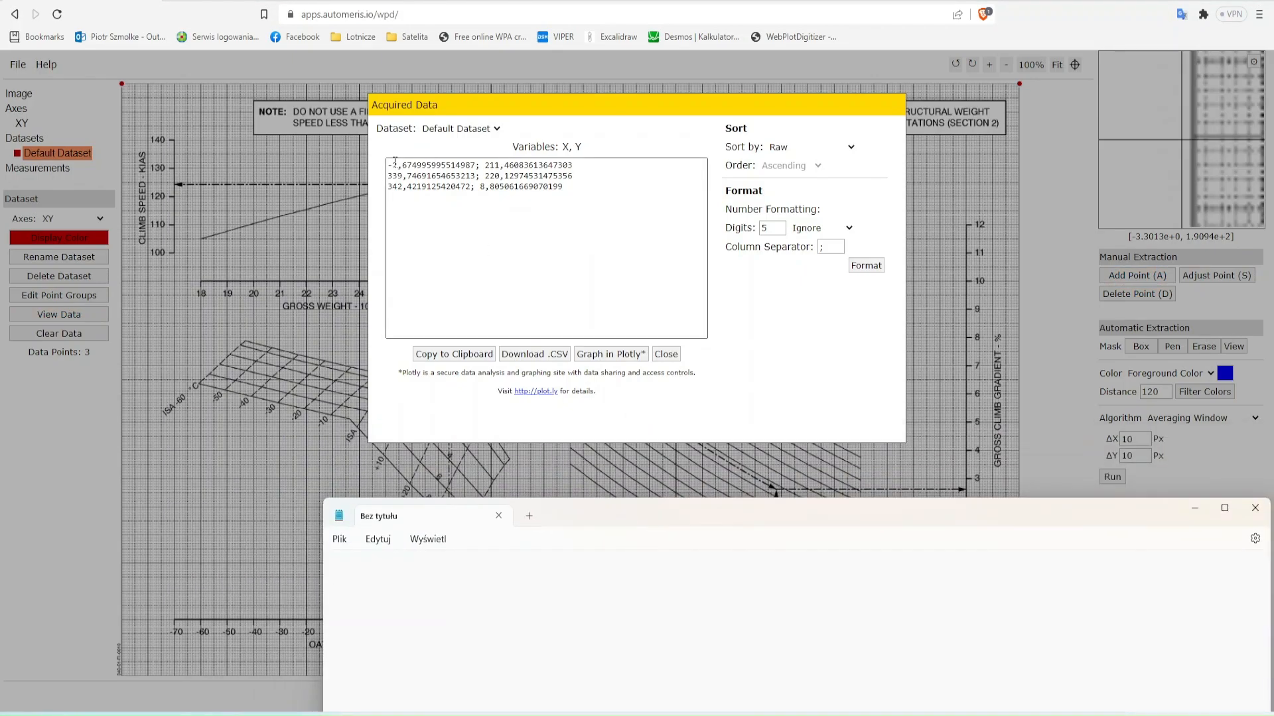
double_click(772, 227)
type("1")
left_click(821, 228)
left_click(810, 248)
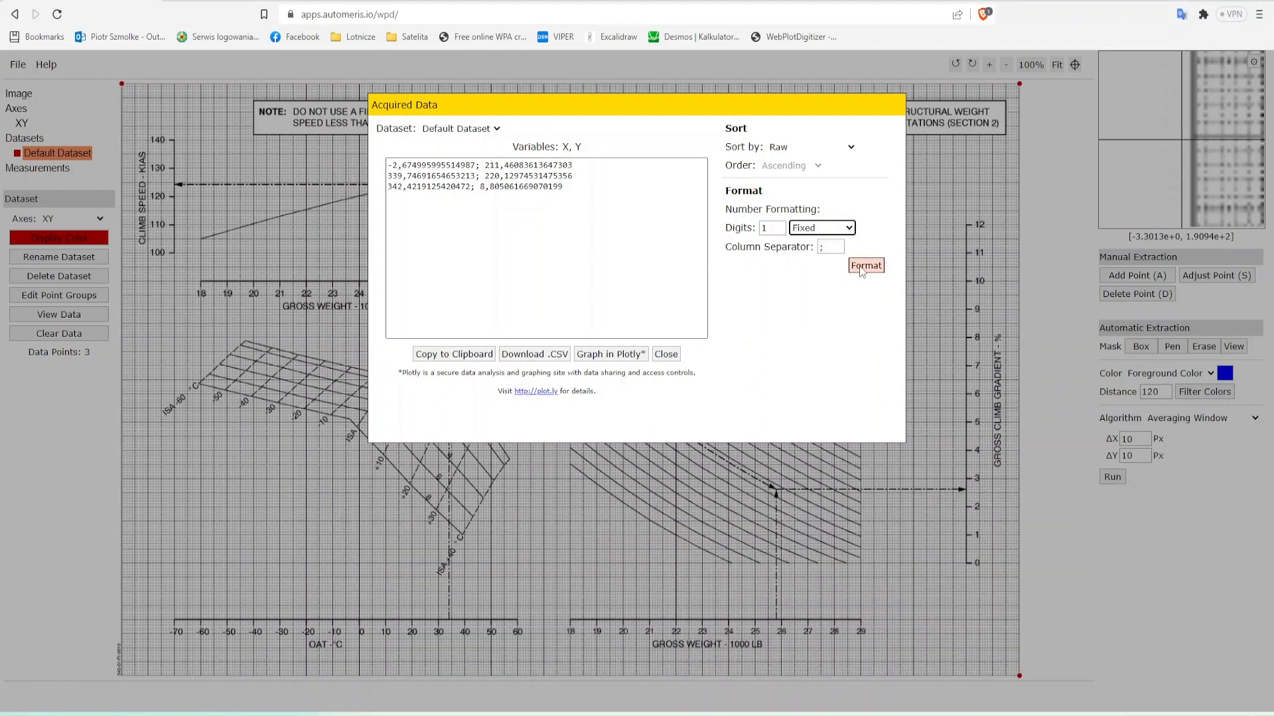
left_click(866, 265)
- Note the axis ranges "0 to 340" and "0 to 220" in Notepad and close the acquired data
key("alt+Tab")
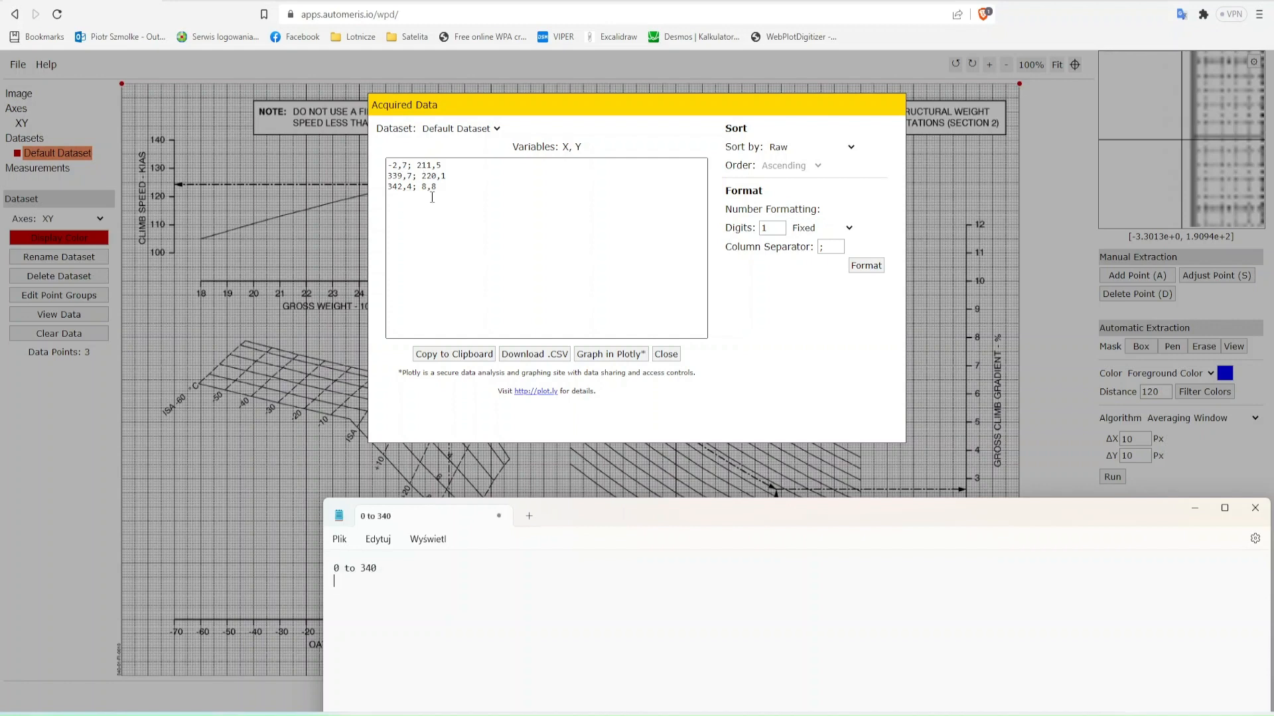
type("20")
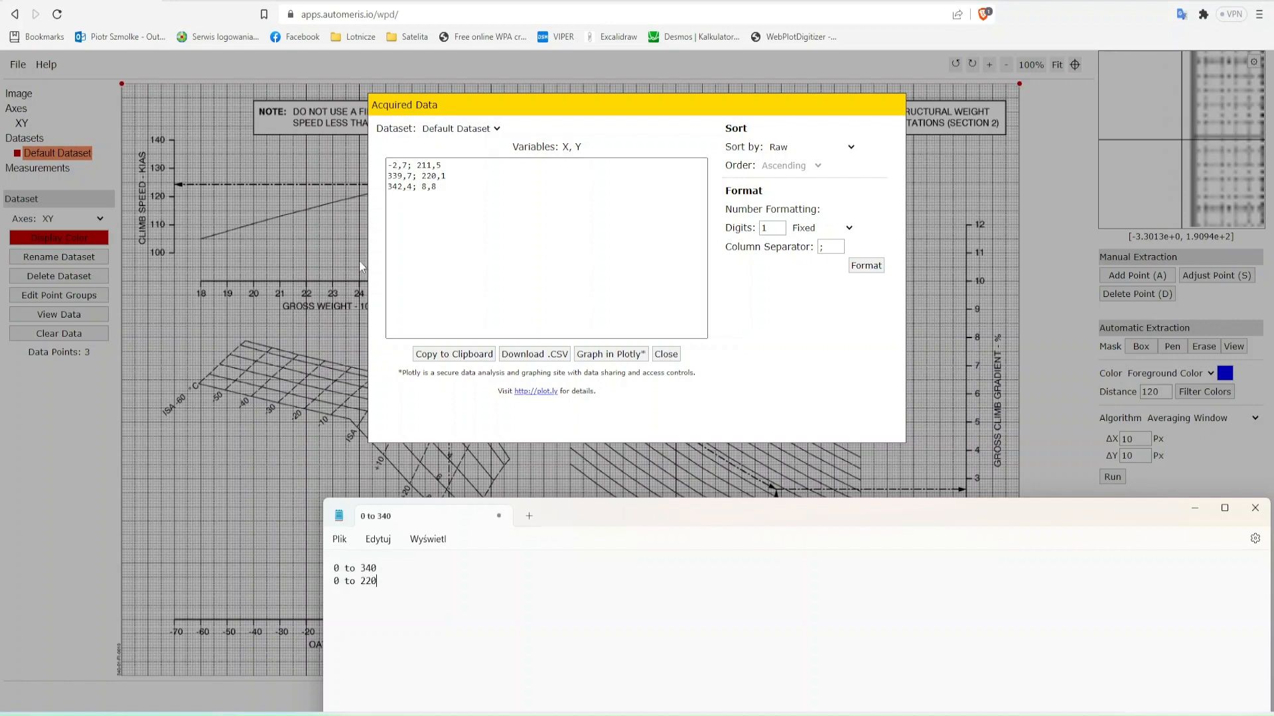
left_click(65, 498)
left_click(666, 354)
- Delete the existing XY axes calibration
left_click(22, 123)
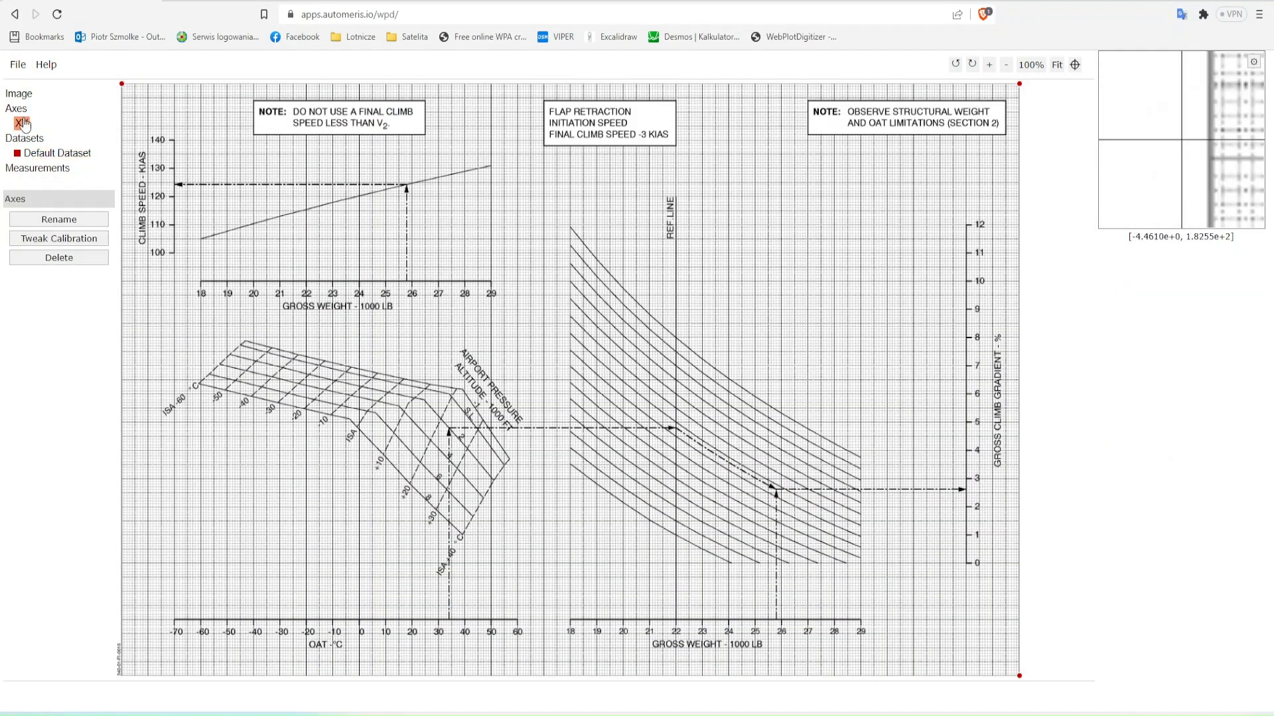
left_click(59, 239)
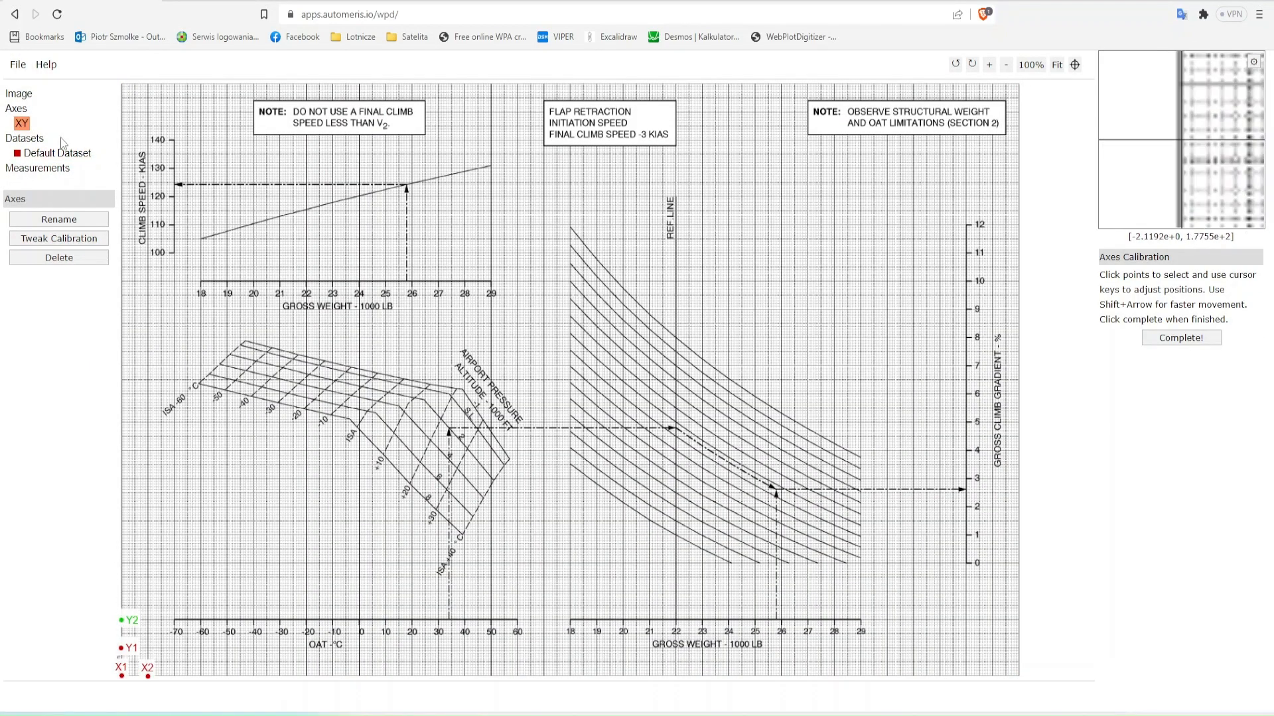
left_click(86, 259)
left_click(556, 182)
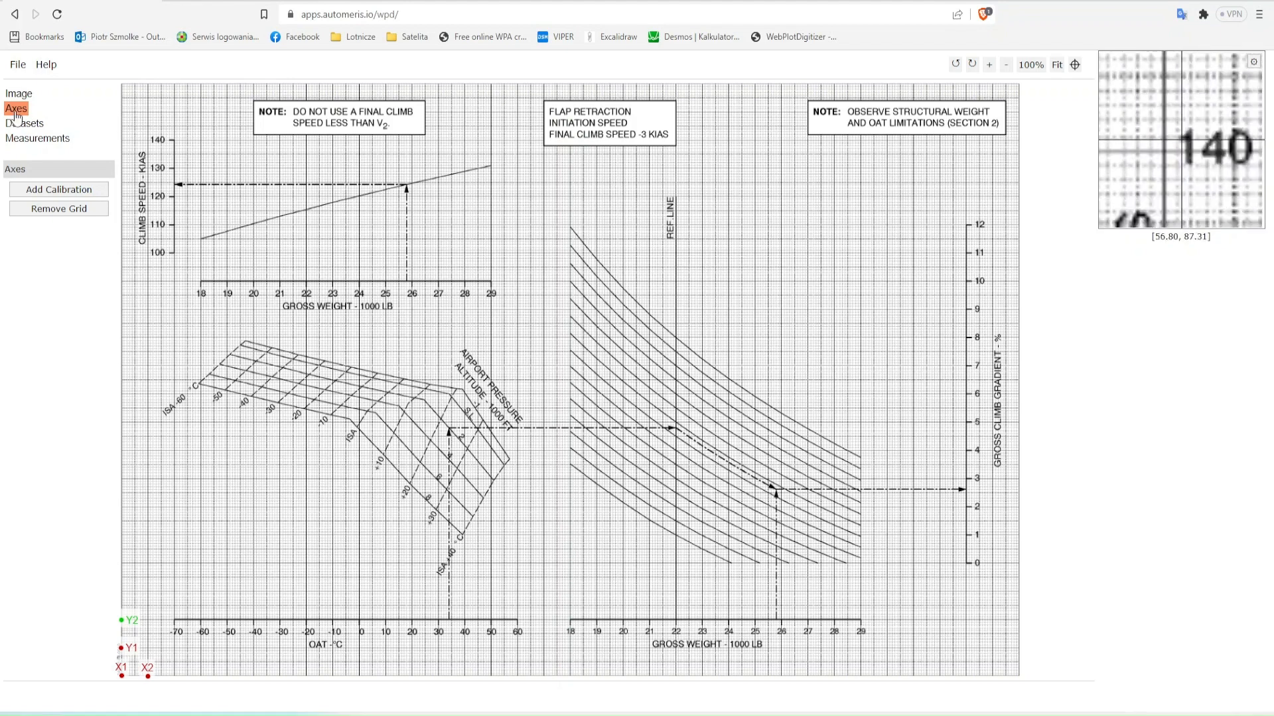
- Start a new XY axes calibration with X1 and X2 at the chart's lower corners, Y1 level with the OAT axis and Y2 at the upper-left corner
left_click(57, 191)
left_click(617, 281)
left_click(636, 346)
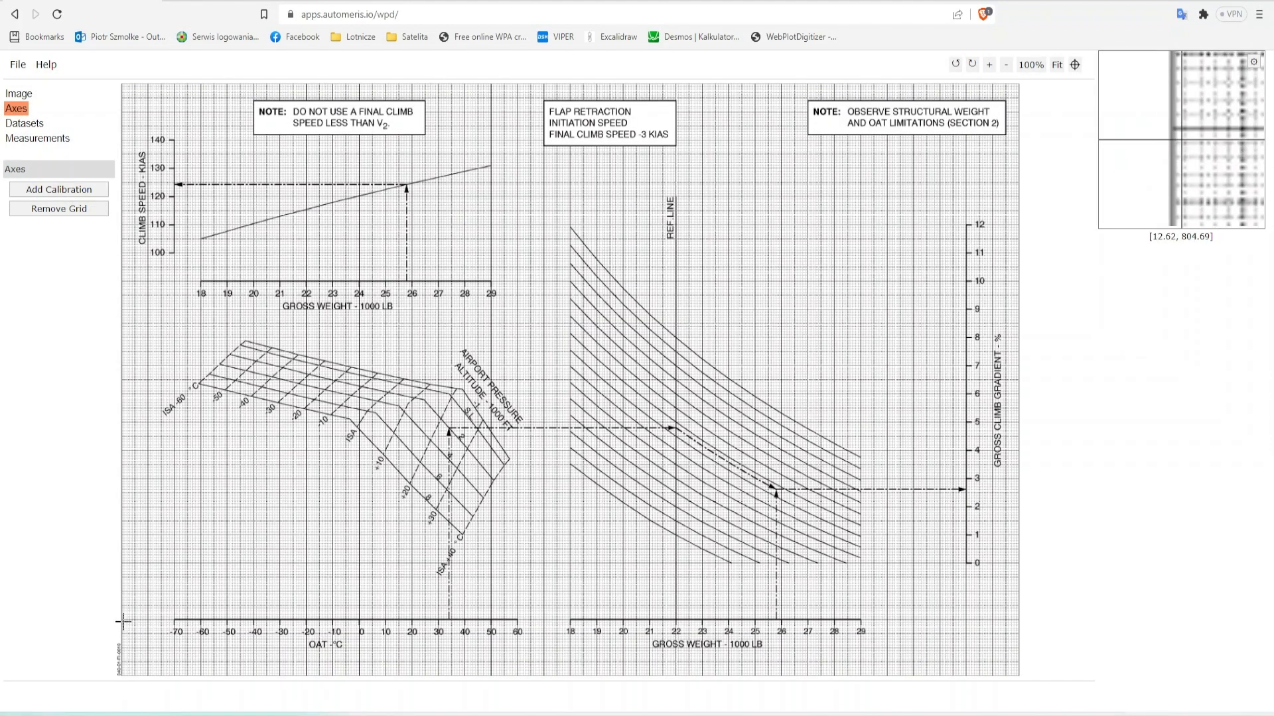
left_click(122, 674)
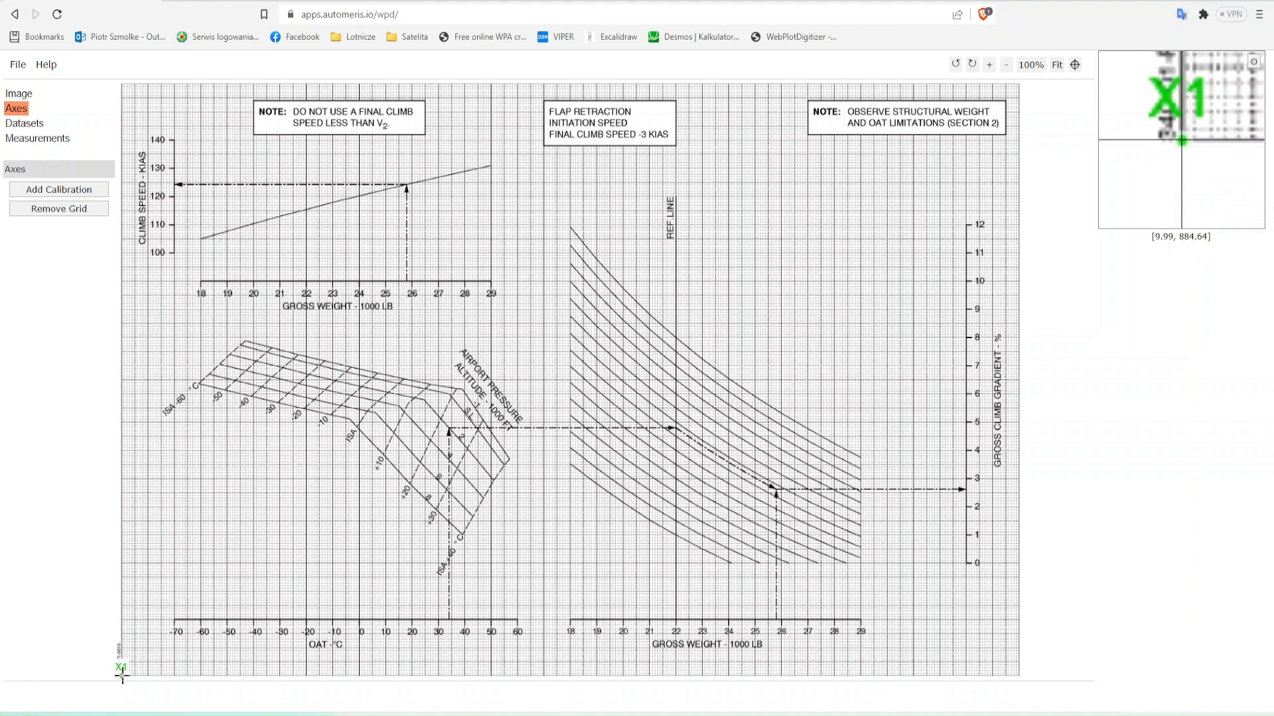
left_click(1019, 675)
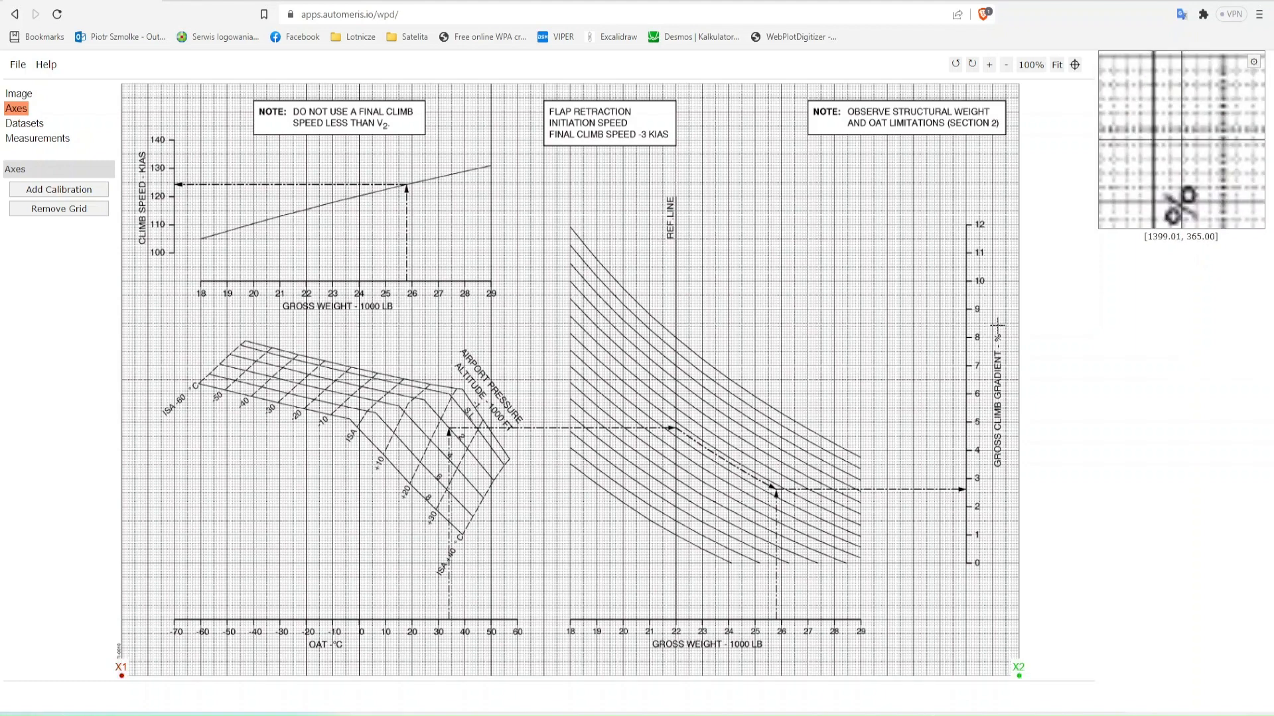
left_click(121, 620)
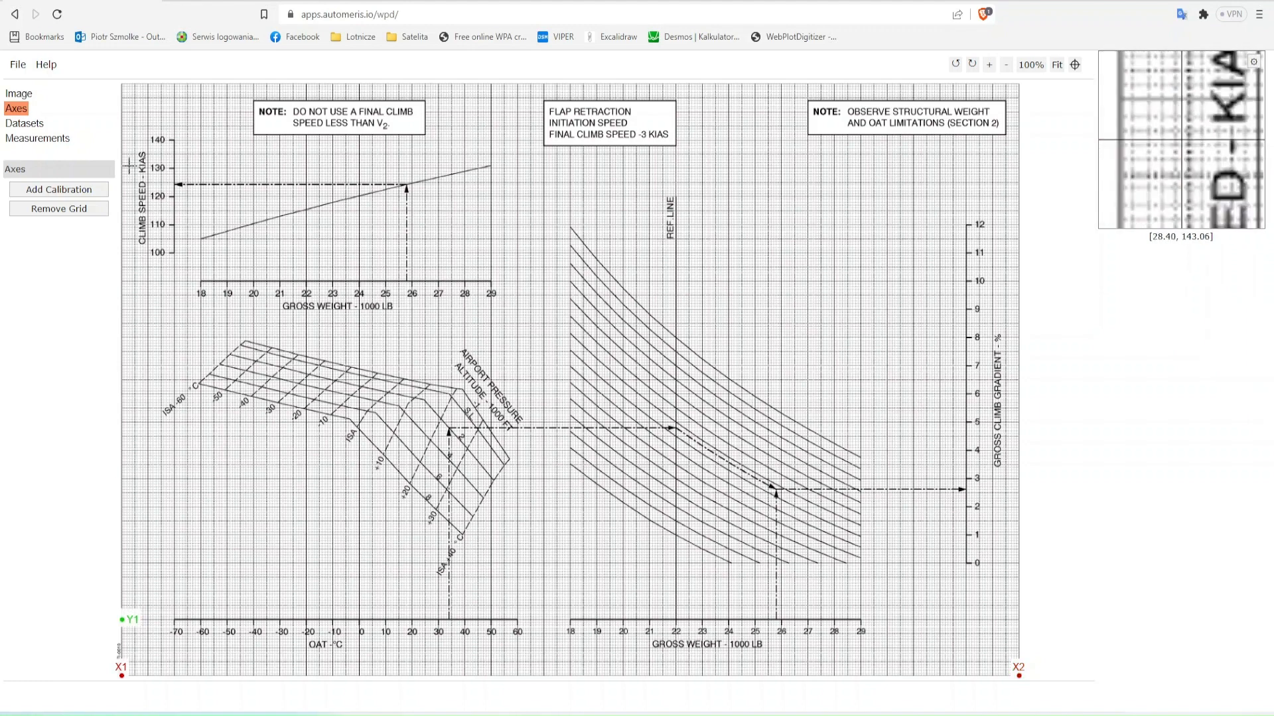
left_click(122, 83)
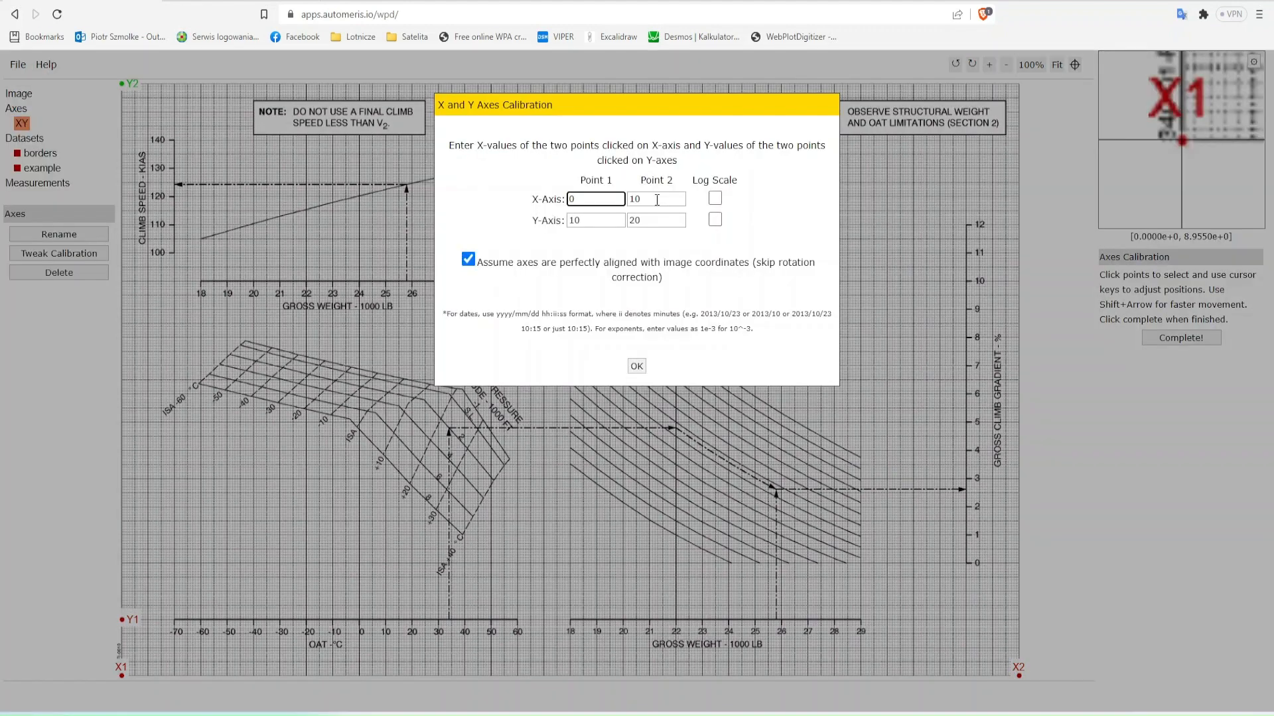
- Consult the axis ranges noted in Notepad, enter 340 as the second X-axis calibration value and confirm the calibration
key("alt+Tab")
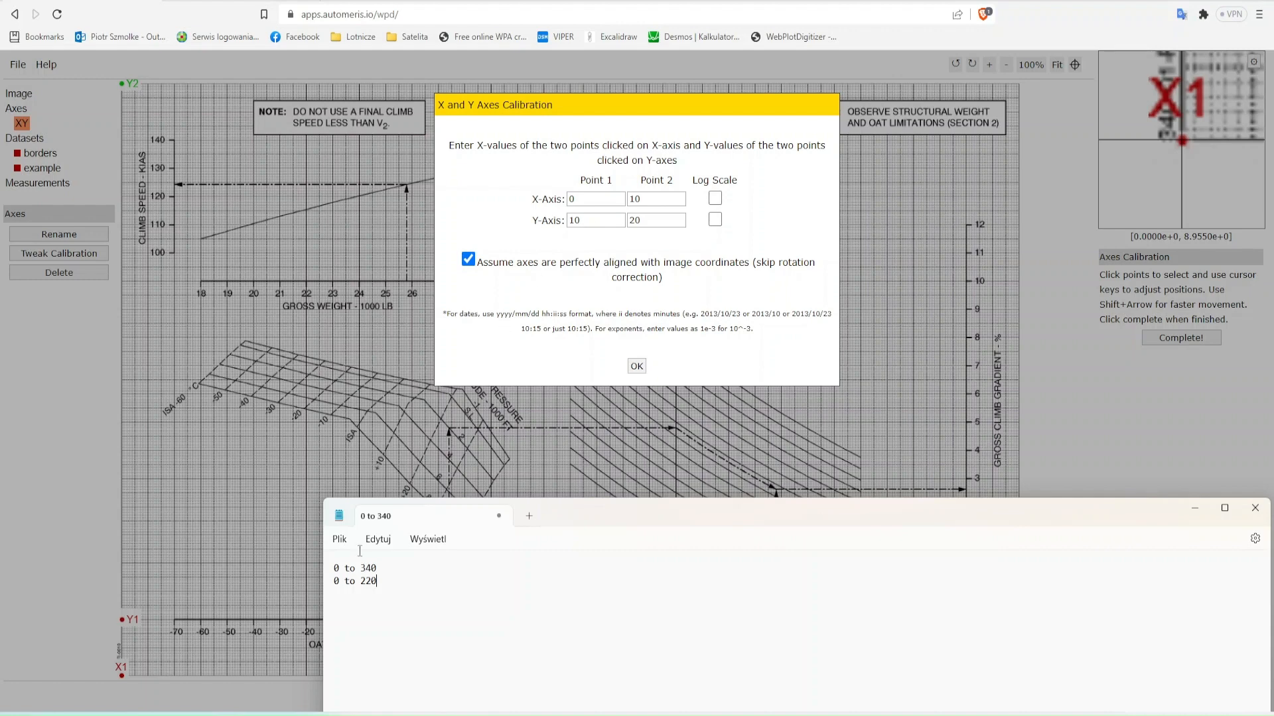
left_click(669, 199)
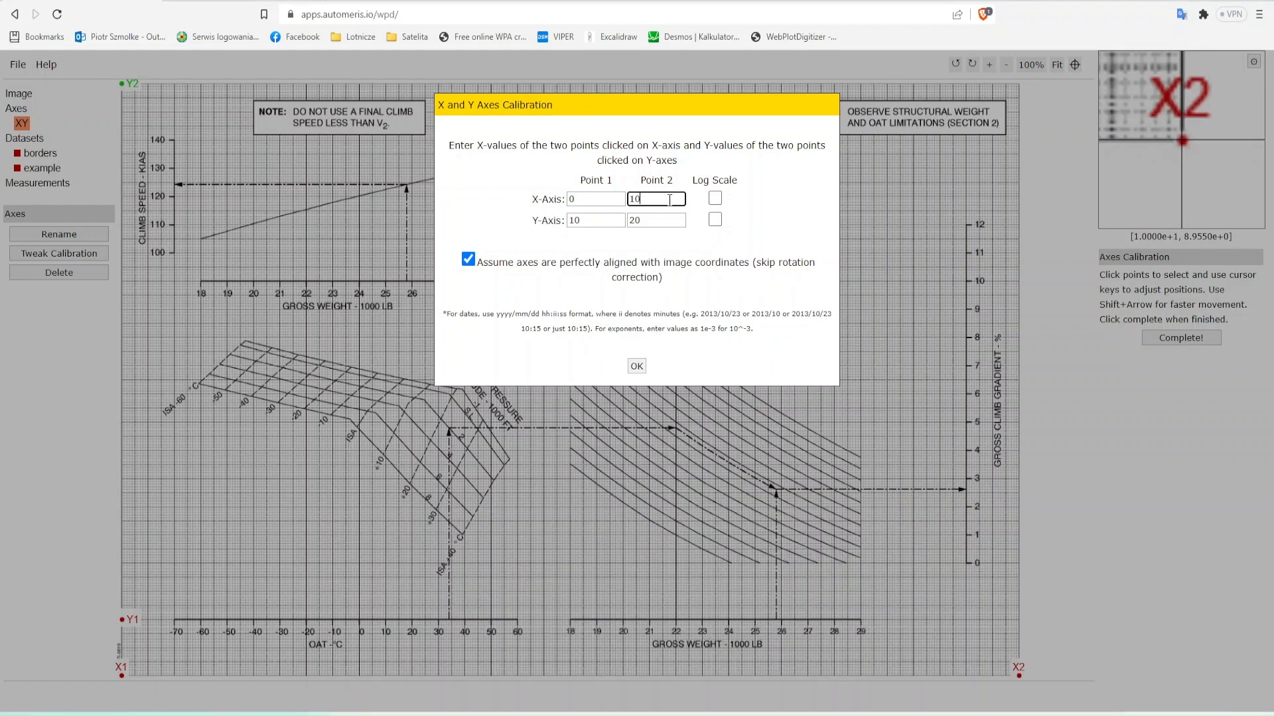
key("BackSpace")
key("BackSpace")
type("340")
key("Tab")
key("shift+Tab")
type("340")
key("Tab")
key("Tab")
key("Return")
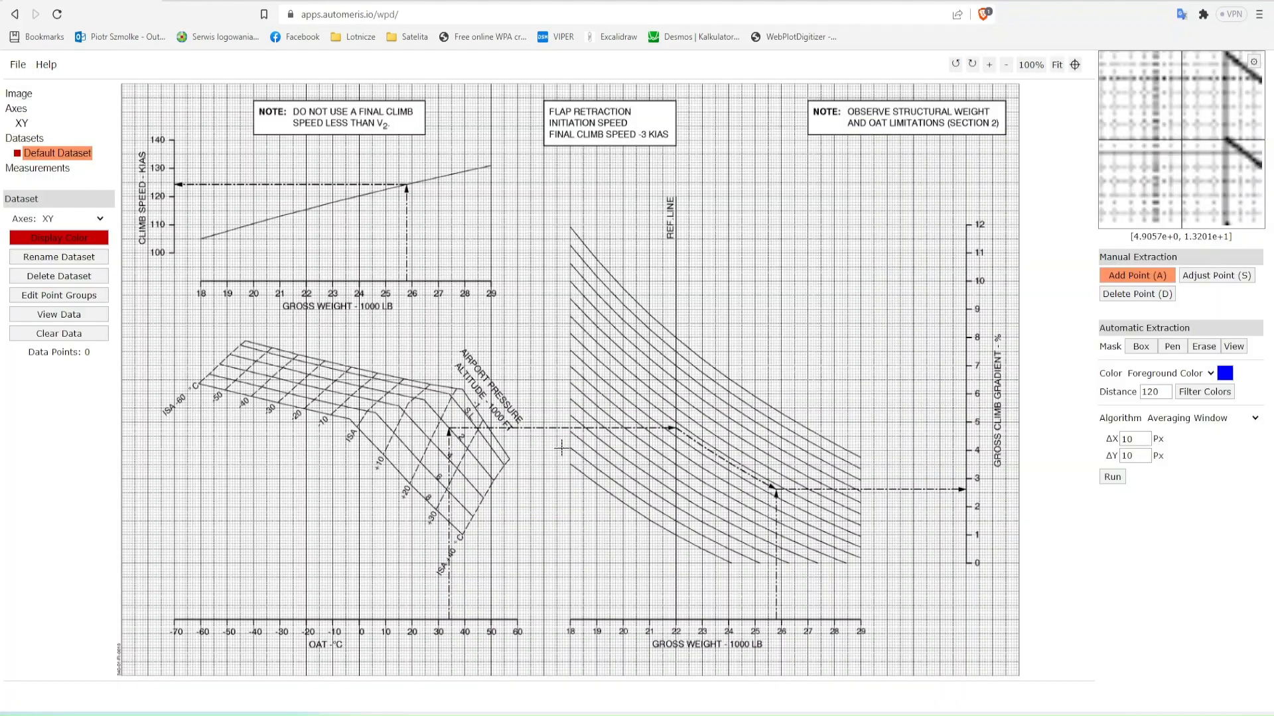
- Rename the default dataset as "borders"
double_click(65, 157)
key("ctrl+shift+Left")
key("ctrl+shift+Left")
type("borders")
left_click(618, 180)
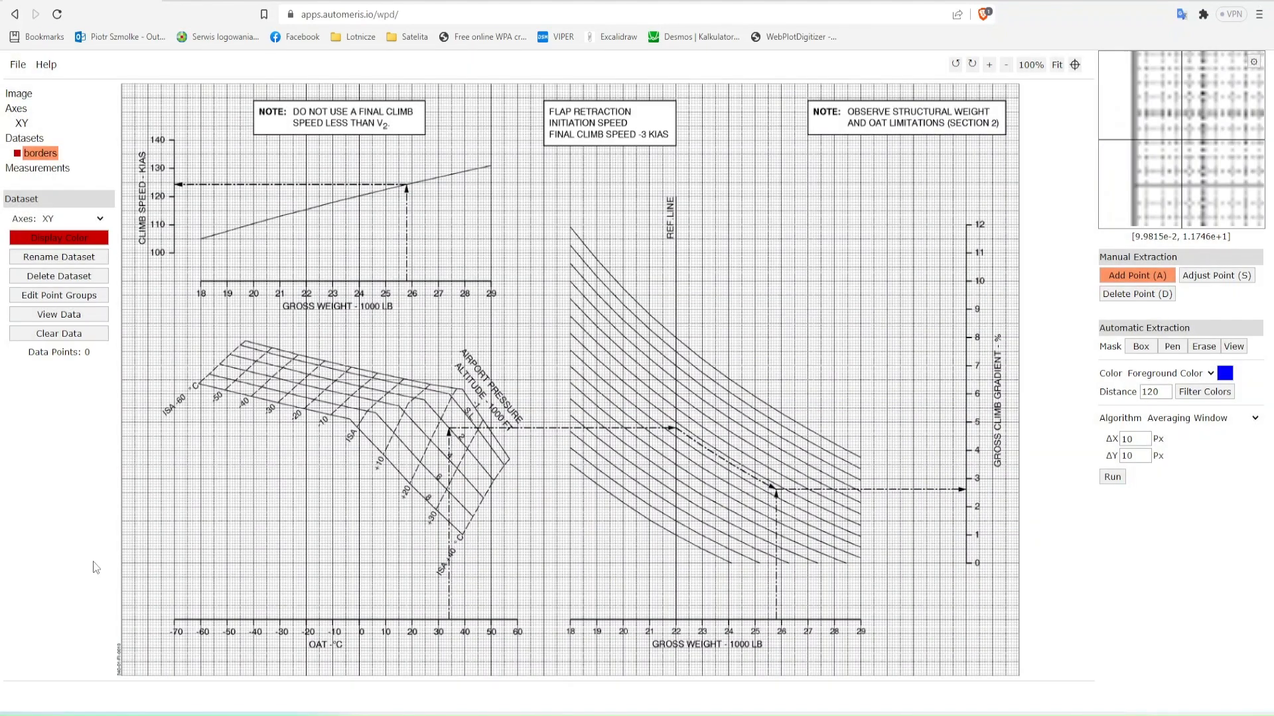
- Add points to the borders dataset just outside the chart's lower-left and lower-right corners
left_click(118, 655)
key("shift+Down")
key("shift+Down")
key("shift+Down")
key("shift+Down")
key("shift+Down")
key("shift+Down")
key("shift+Down")
key("shift+Down")
key("shift+Down")
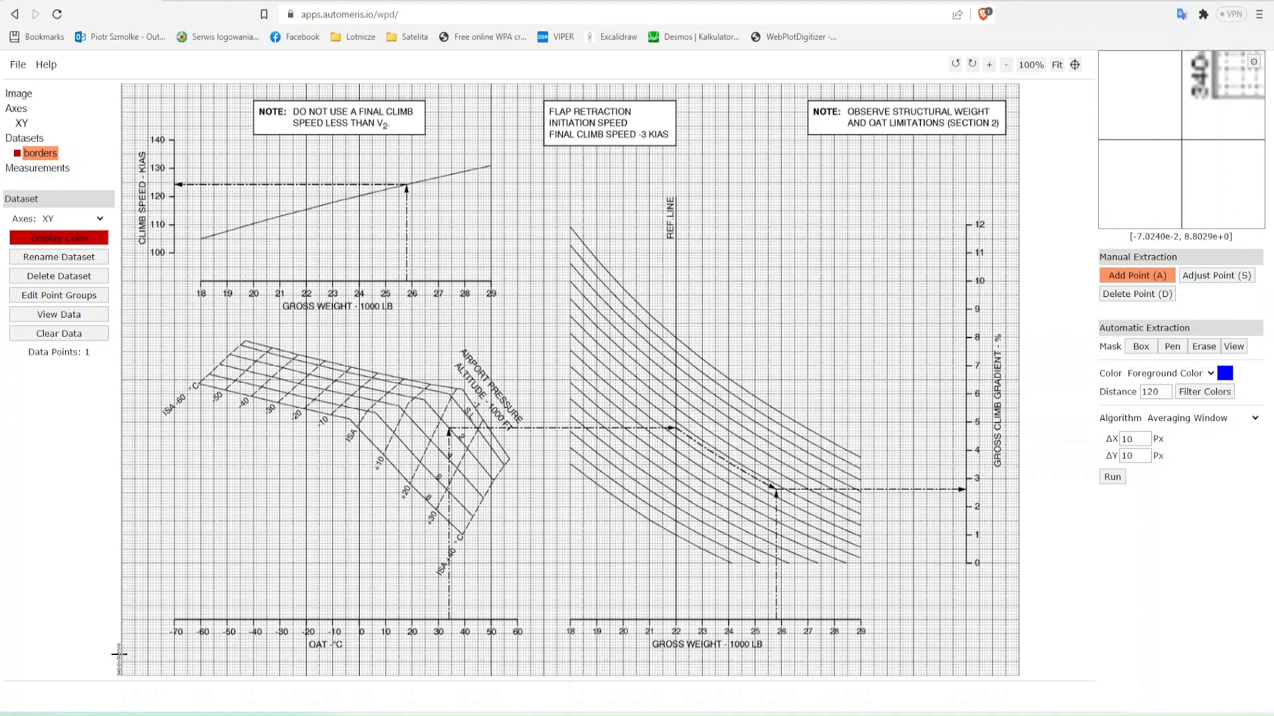
key("shift+Up")
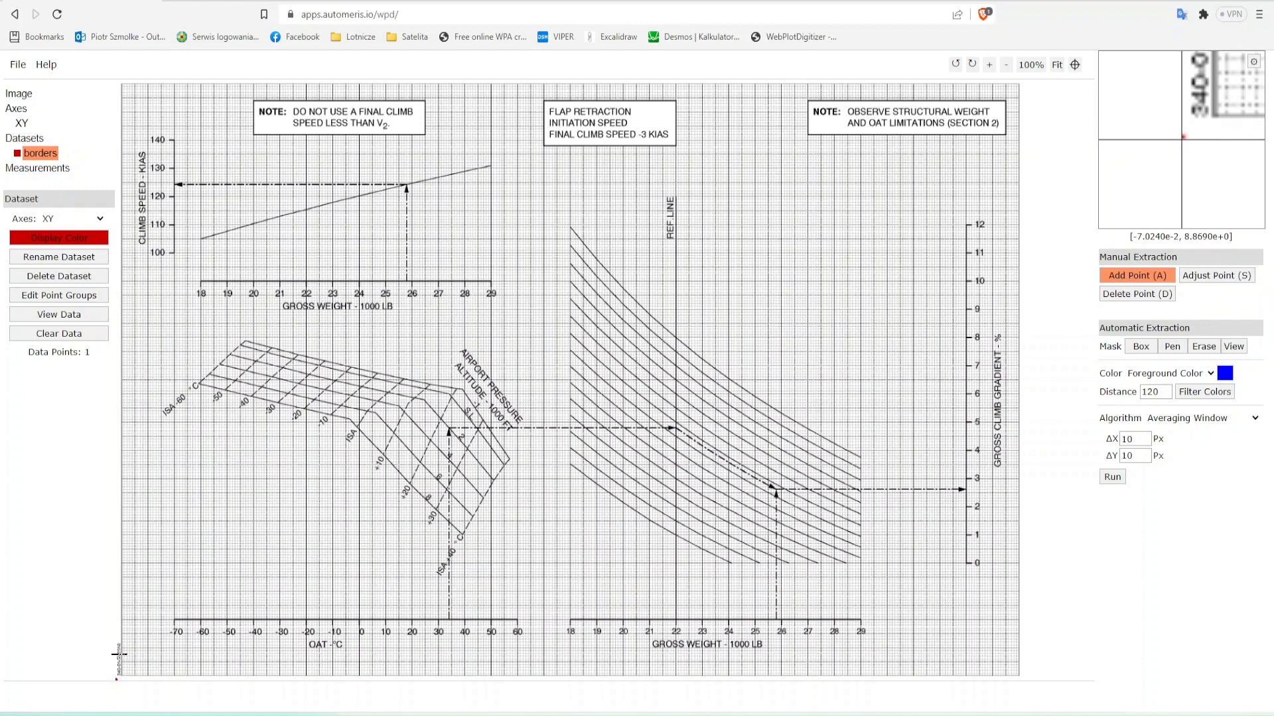
left_click(1016, 672)
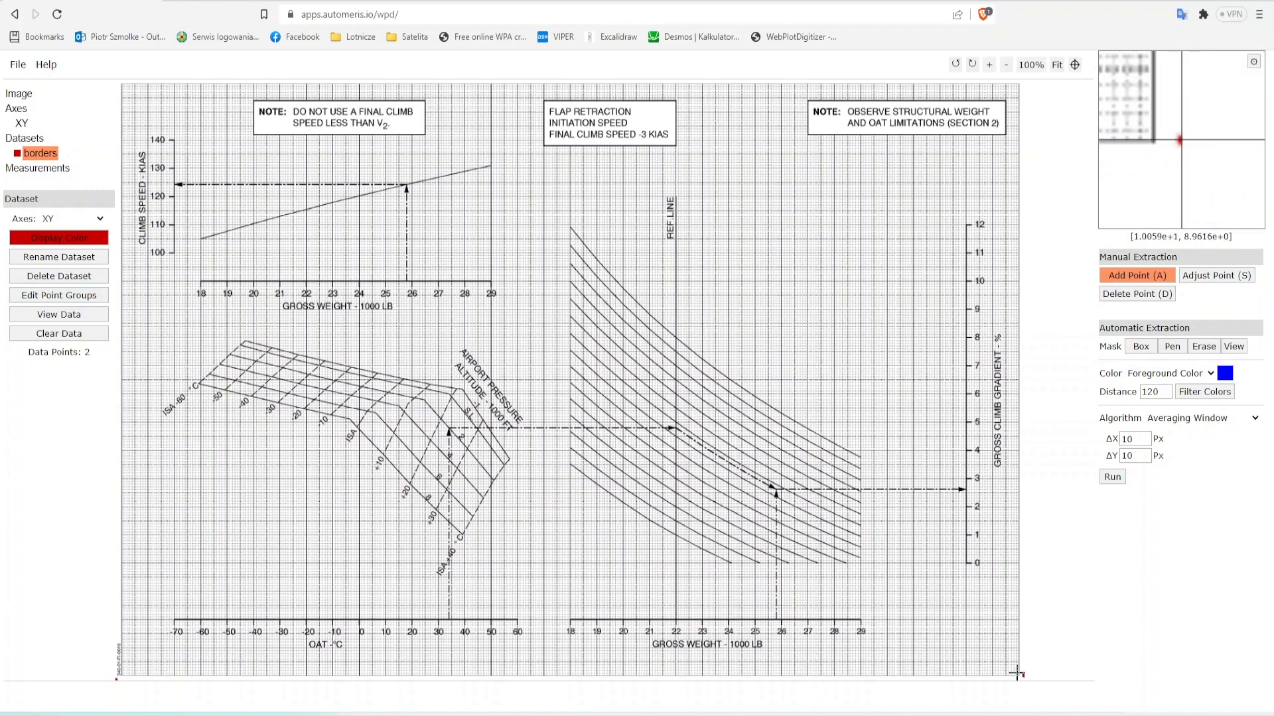
- Add a borders point at the chart's upper-right corner and nudge it just outside the grid
left_click(1017, 87)
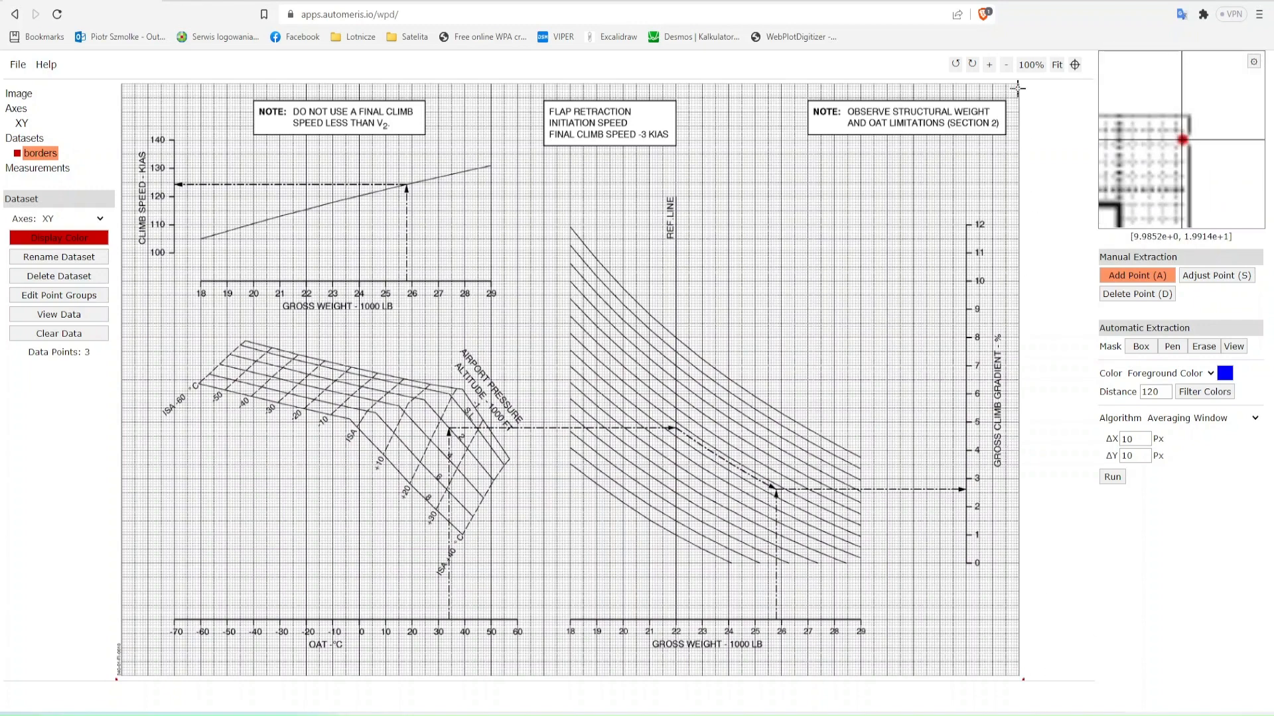
key("shift+Up")
key("shift+Up")
key("shift+Up")
key("Down")
key("Down")
key("Down")
key("Down")
key("shift+Right")
key("shift+Right")
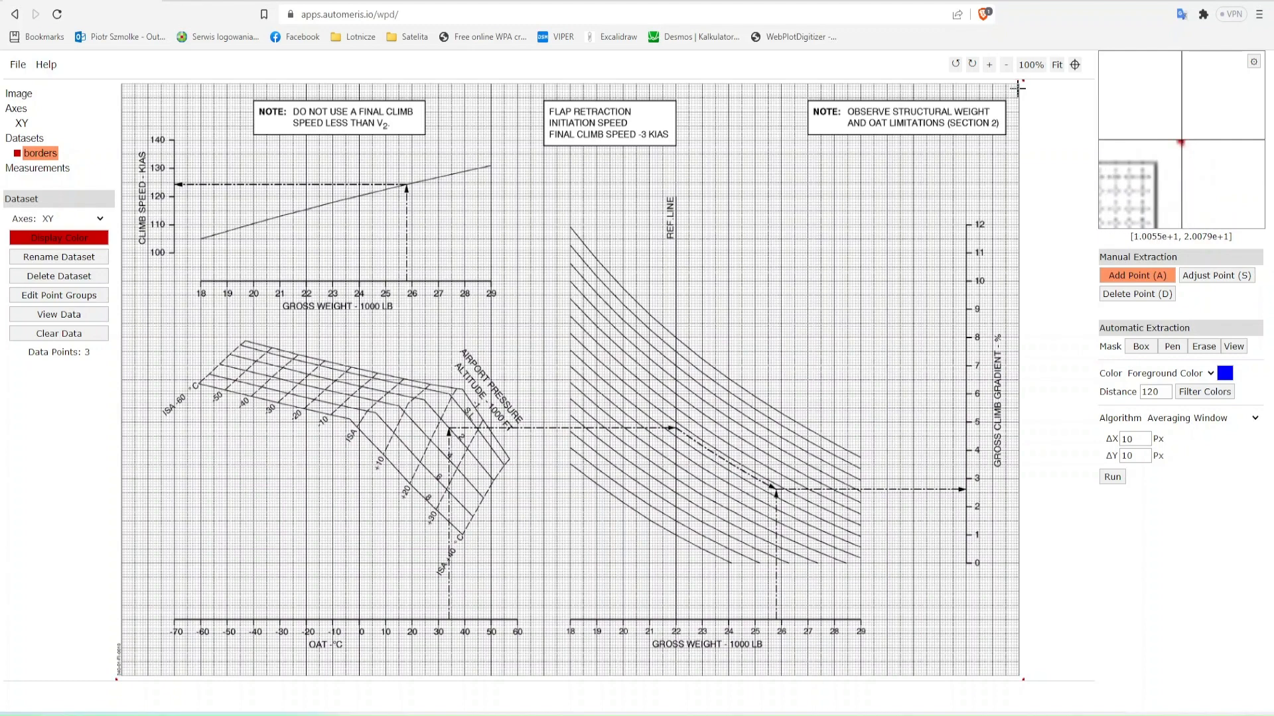
- Add a borders point at the chart's upper-left corner and nudge it level with the upper-right point
left_click(118, 92)
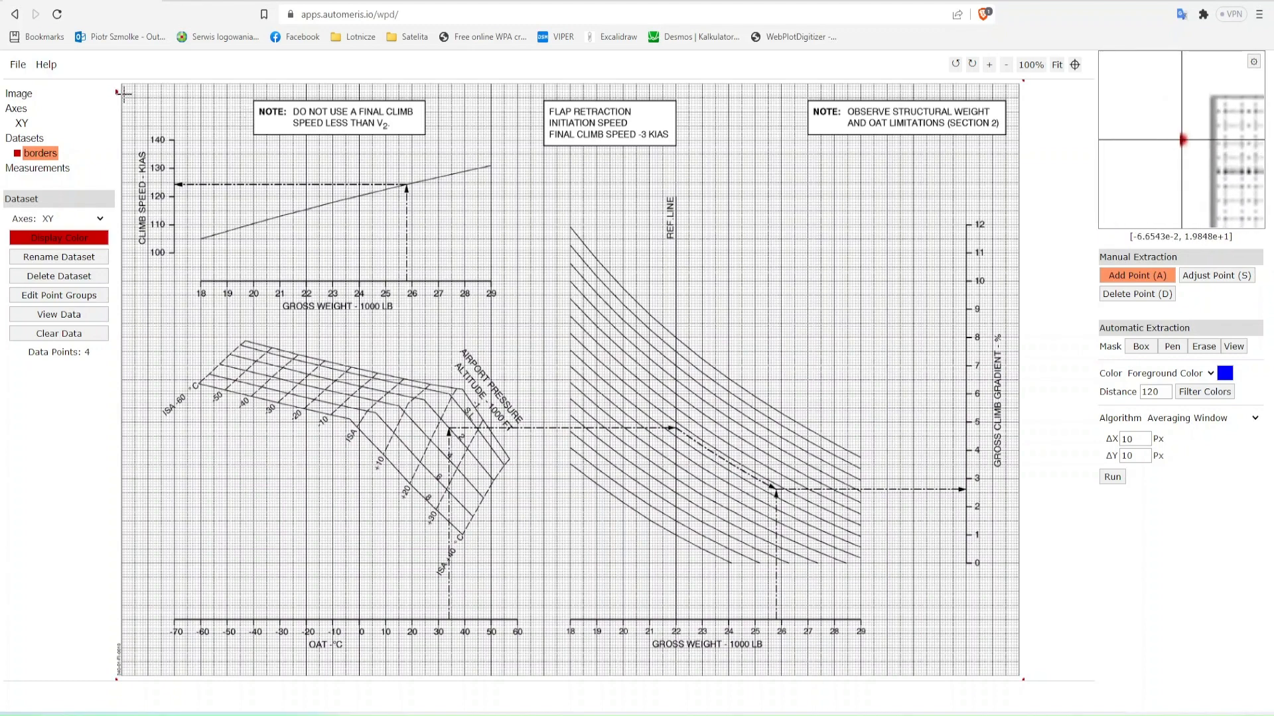
key("shift+Up")
key("shift+Up")
key("shift+Up")
key("shift+Up")
key("Down")
key("Down")
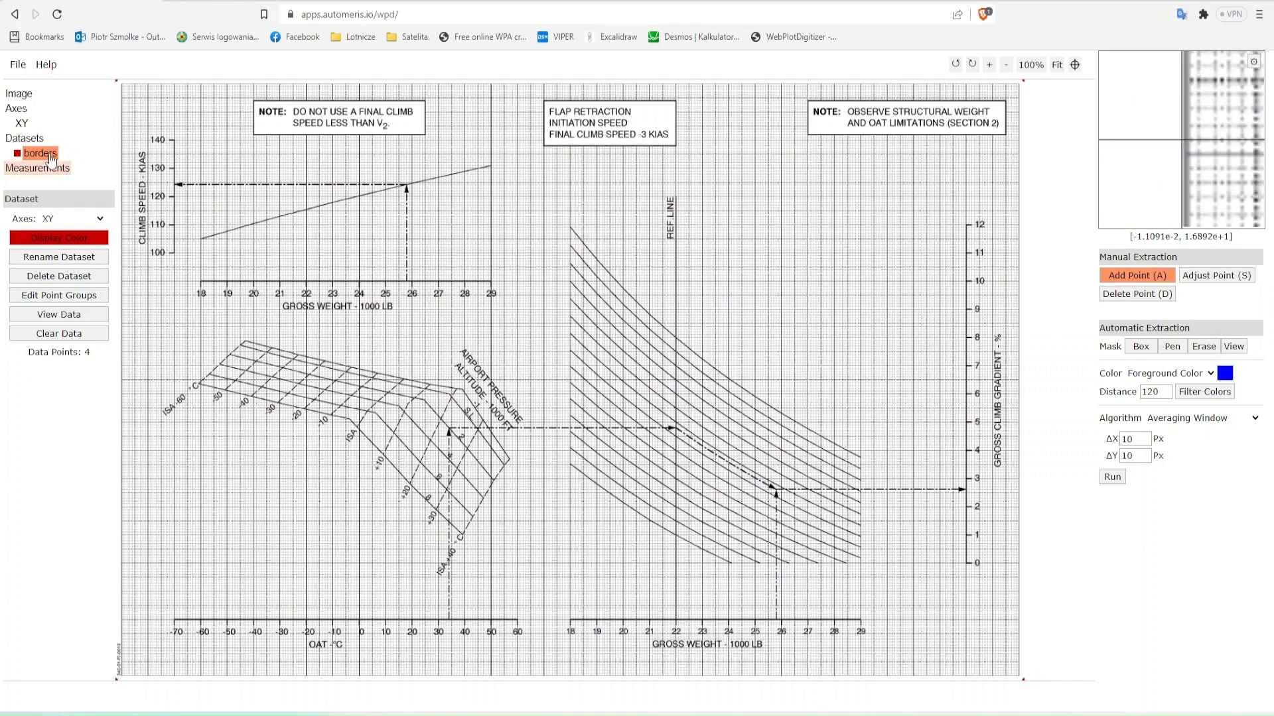
- Add a single dataset named "example"
left_click(32, 139)
left_click(59, 219)
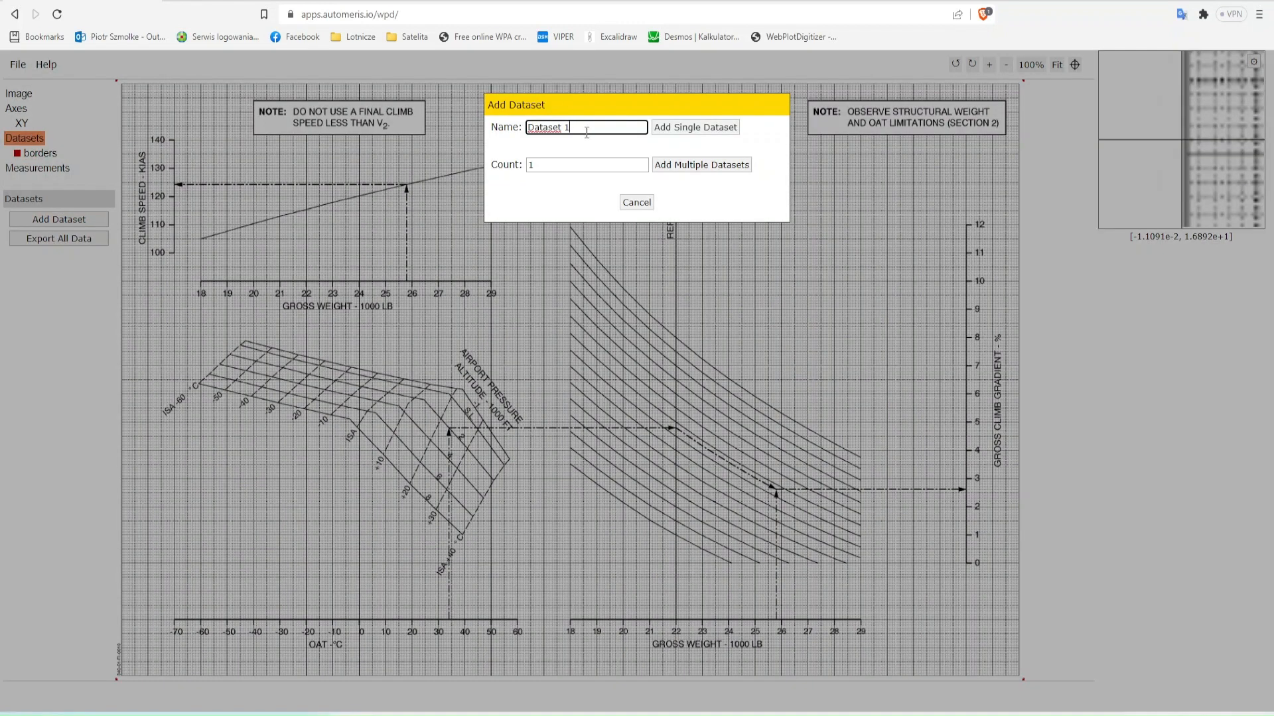
type("example")
left_click(694, 127)
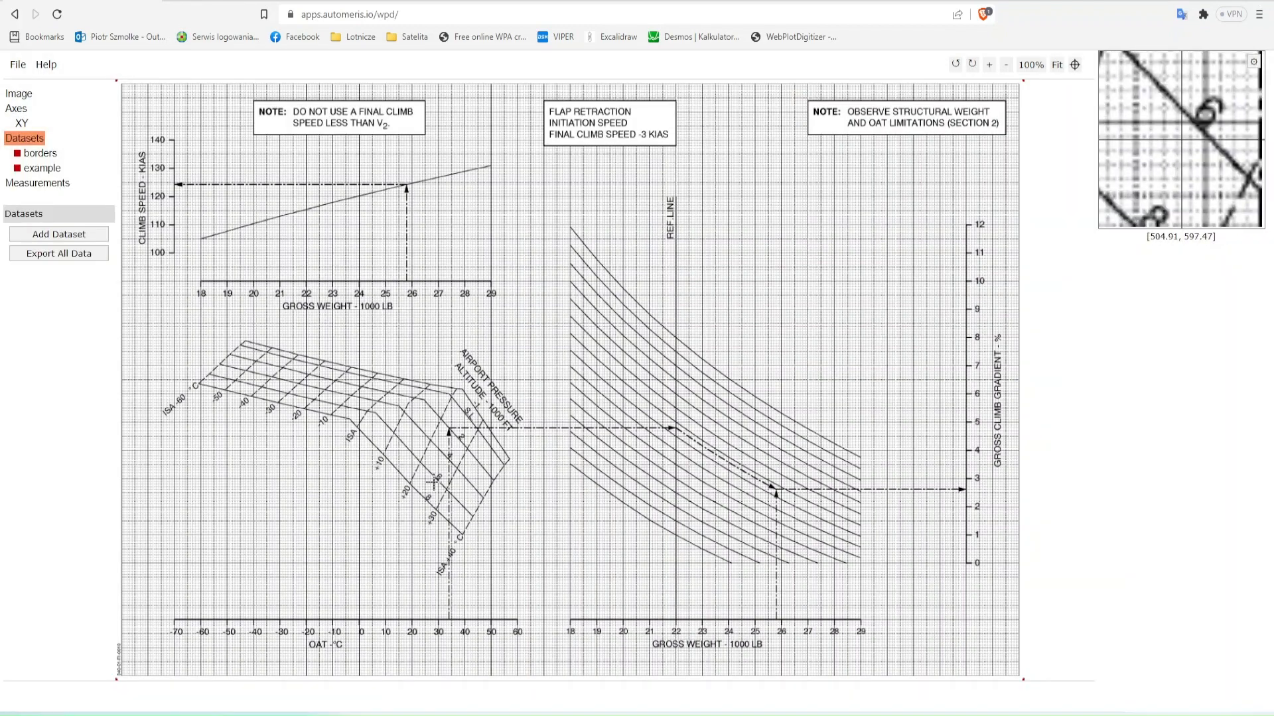
- Mark the worked example's points in the example dataset, ending on the climb speed curve and the climb speed axis
left_click(42, 167)
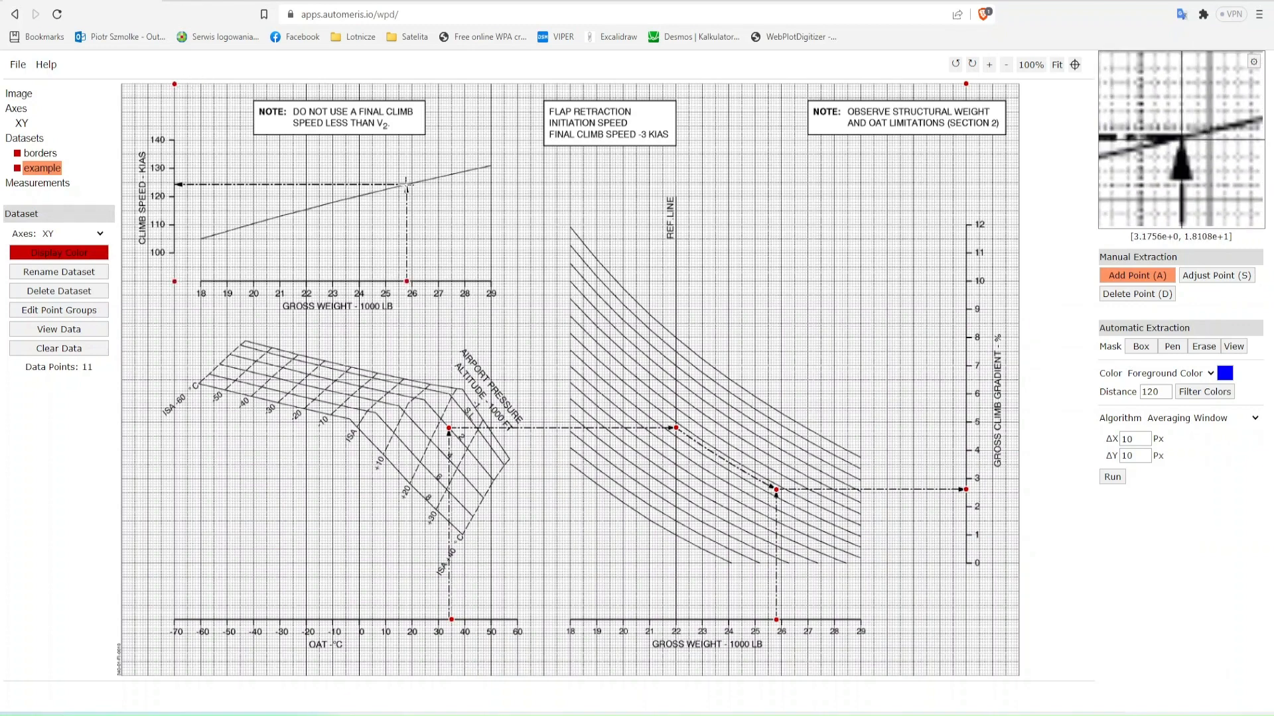
left_click(406, 185)
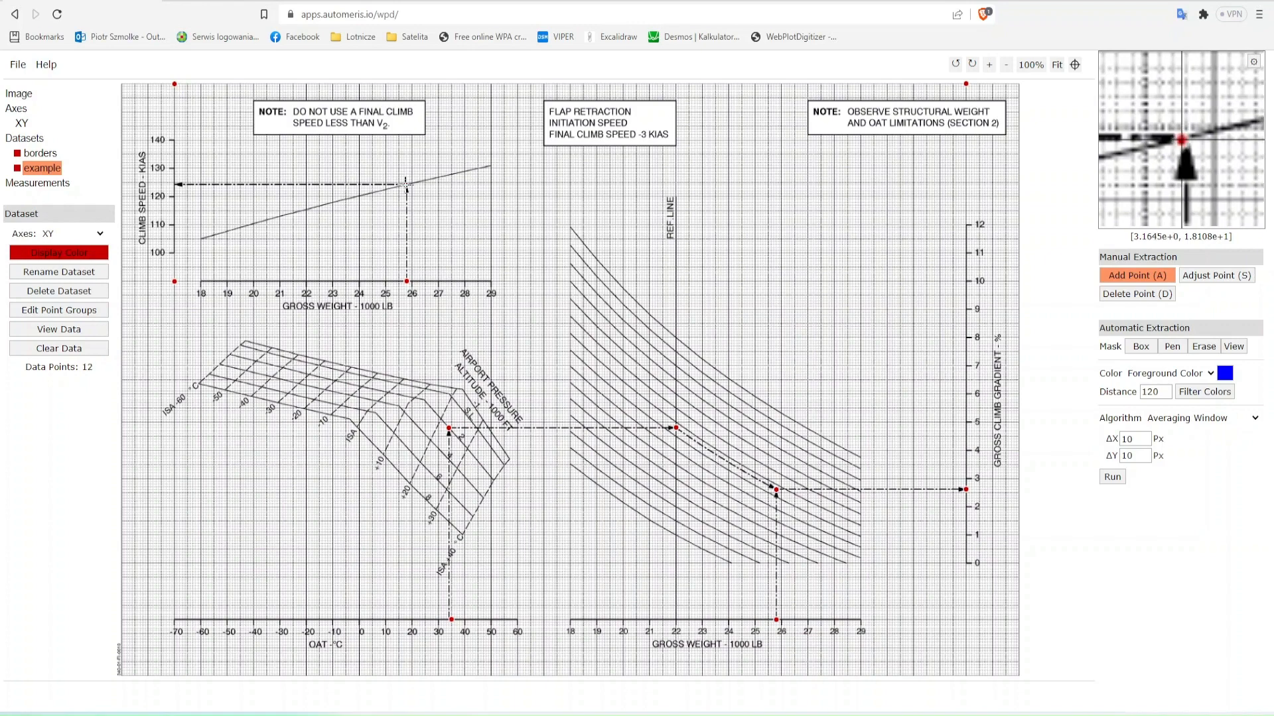
left_click(175, 185)
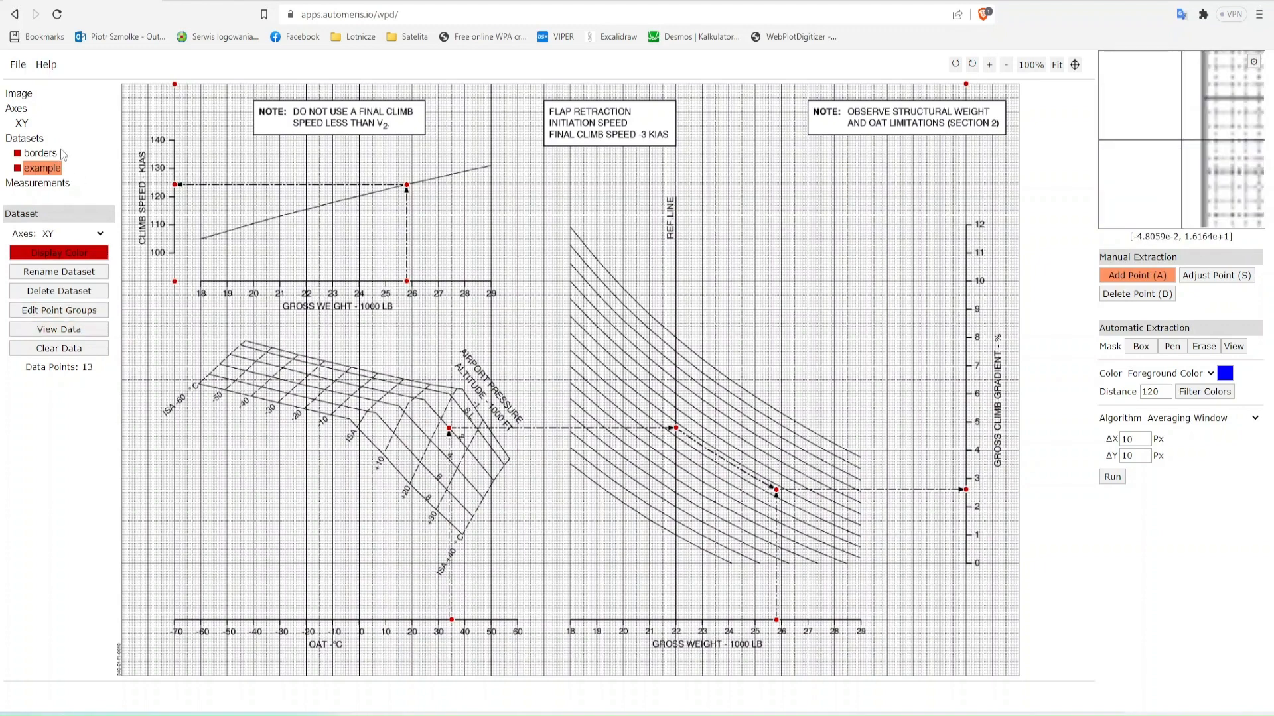
- Export the data of all datasets to Plotly
left_click(25, 138)
left_click(73, 255)
left_click(659, 168)
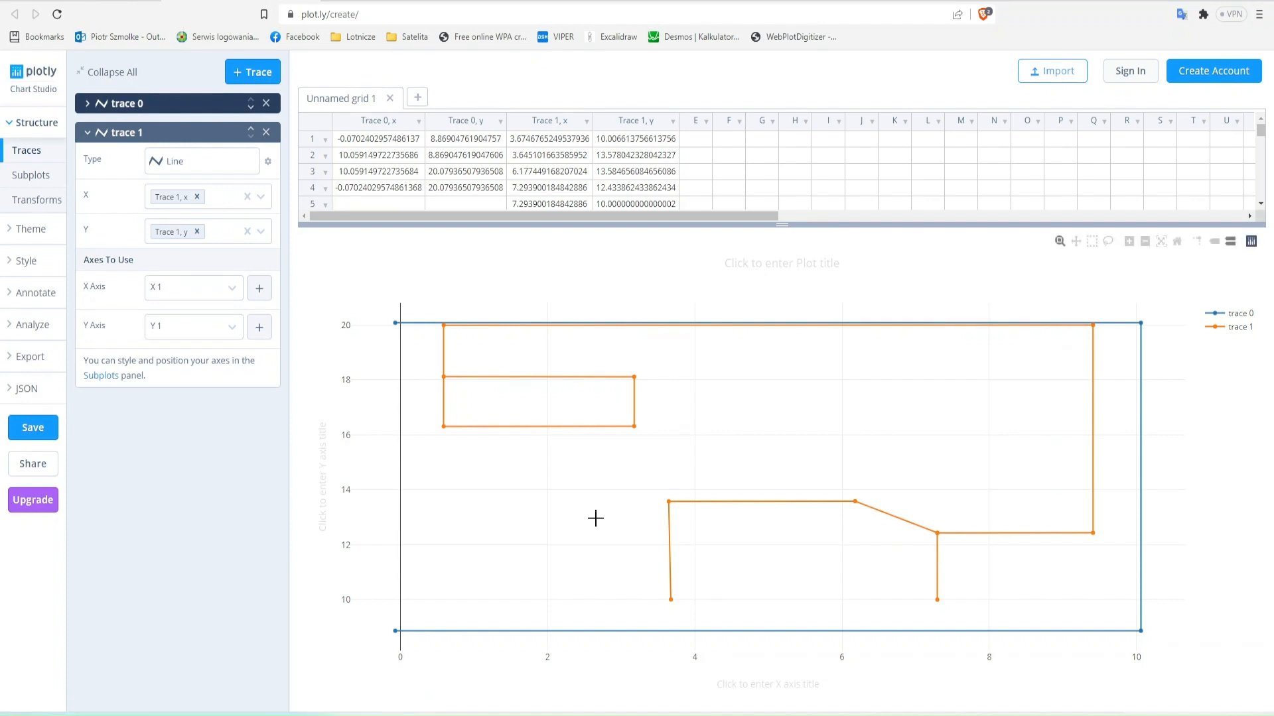
- Select the x and y values of trace 0 and trace 1 in the Plotly grid, down to row 13
left_click(386, 155)
key("Up")
key("shift+Right")
key("shift+Right")
key("shift+Right")
key("shift+Down")
key("shift+Down")
key("shift+Down")
key("shift+Down")
key("shift+Down")
key("shift+Down")
key("shift+Down")
key("shift+Down")
key("shift+Down")
key("shift+Down")
key("shift+Down")
key("shift+Down")
key("shift+Down")
key("shift+Down")
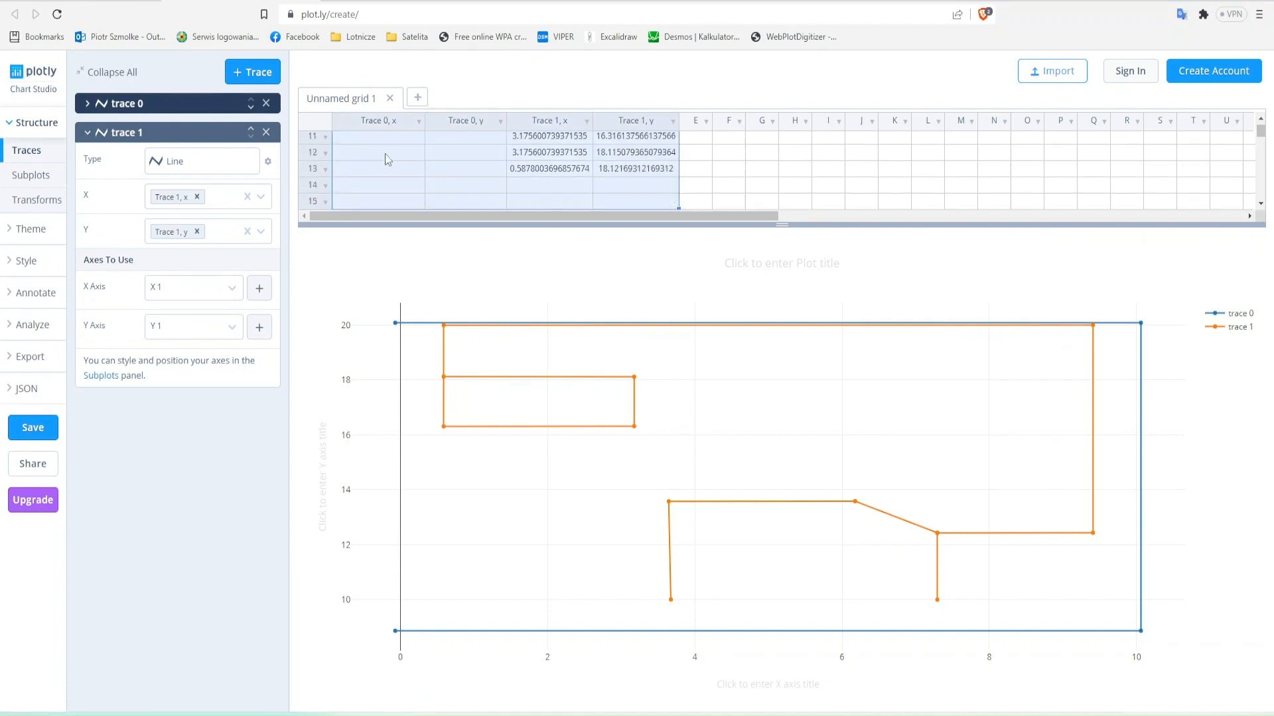
key("shift+Down")
key("shift+Down")
key("shift+Down")
key("shift+Up")
key("shift+Up")
key("shift+Up")
key("shift+Up")
key("shift+Up")
key("shift+Up")
key("shift+Up")
key("shift+Up")
key("shift+Down")
key("shift+Down")
key("shift+Down")
- Start Excel and paste the trace coordinates into a blank worksheet at cell B3
key("super+r")
type("excel")
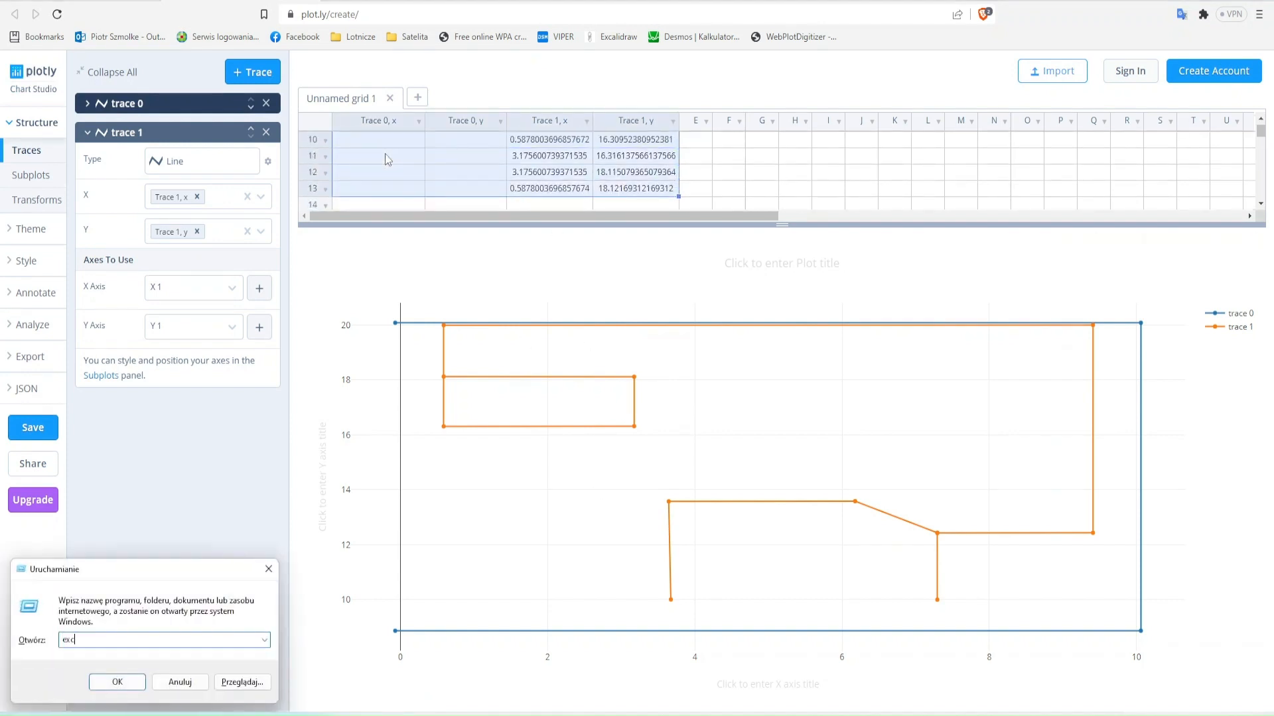
key("Return")
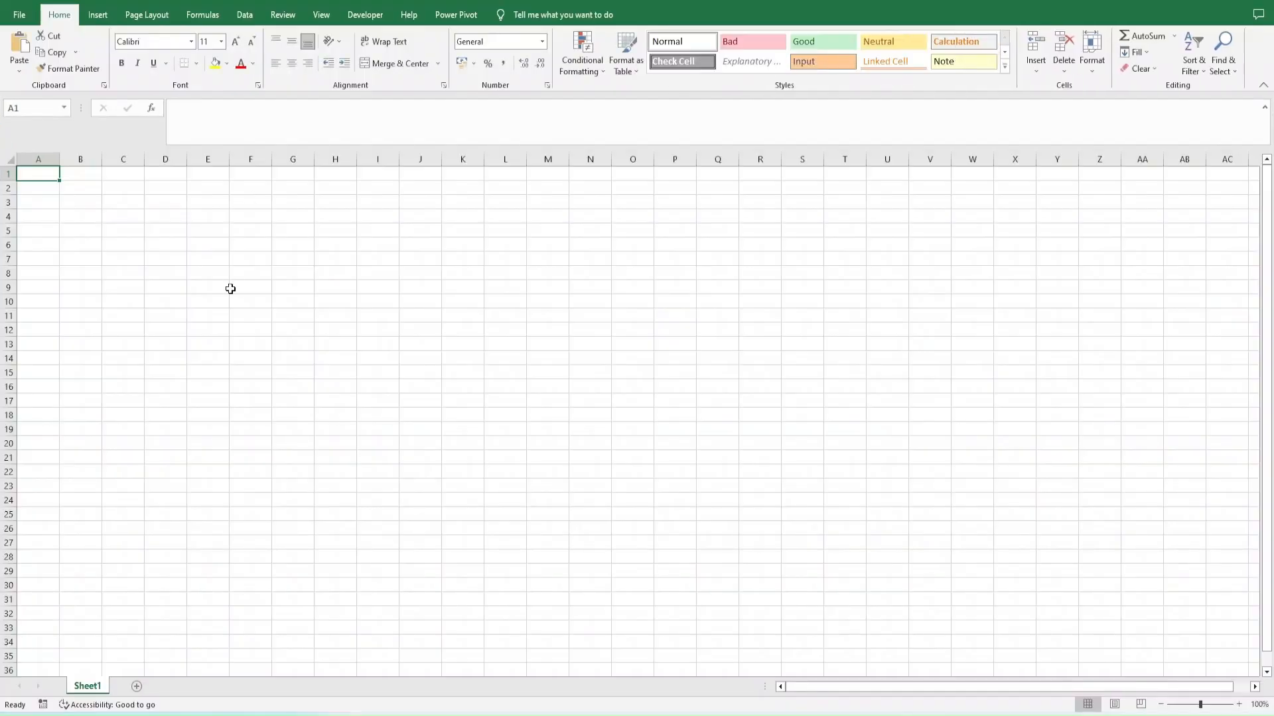
key("Down")
key("Down")
key("Right")
key("ctrl+v")
left_click(265, 670)
left_click(264, 648)
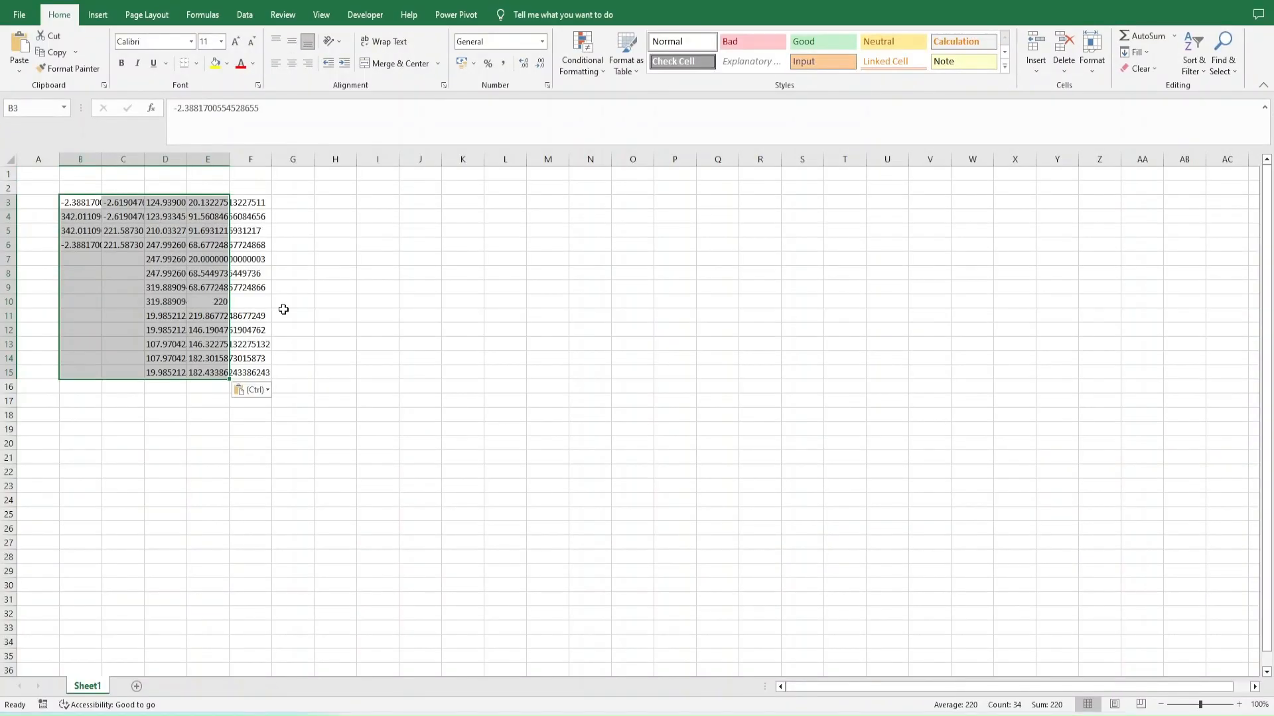
- Replace every "." with "," in the pasted coordinates
key("ctrl+h")
type(".")
key("Tab")
type(",")
left_click(227, 594)
key("Escape")
key("Escape")
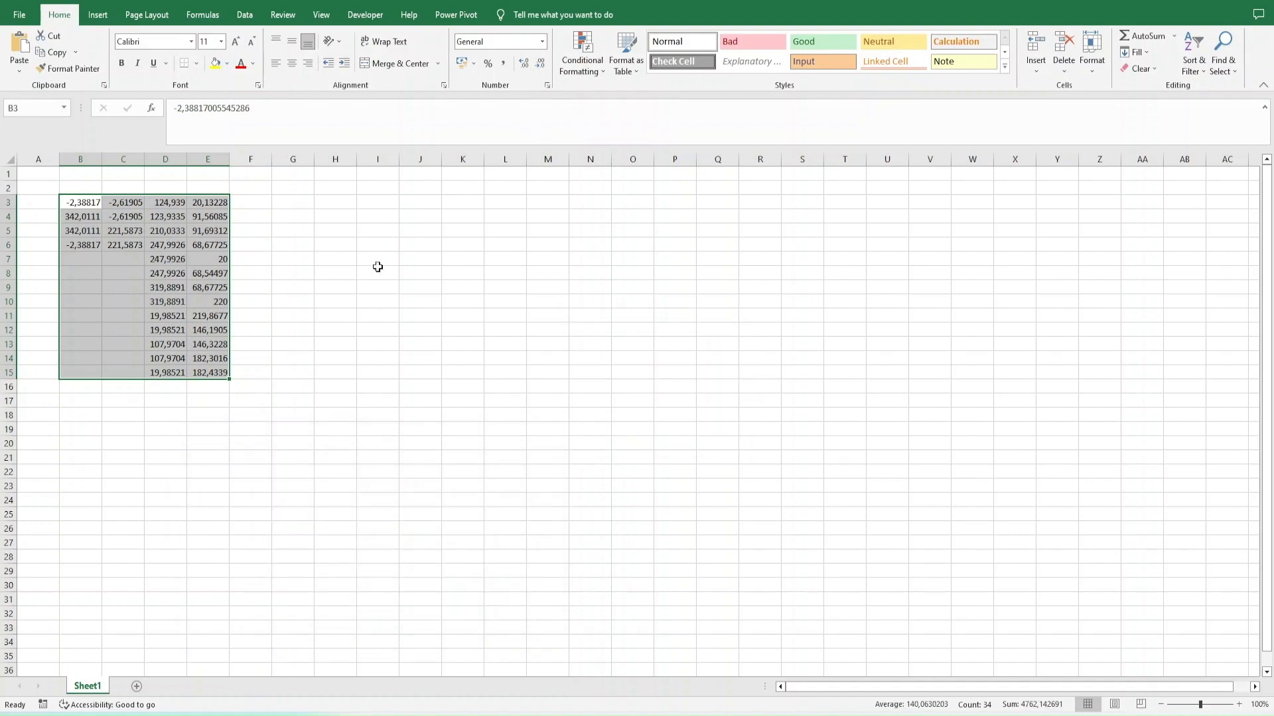
- Insert a scatter chart with straight lines and markers from D3:E15 and delete its chart title
key("alt+Tab")
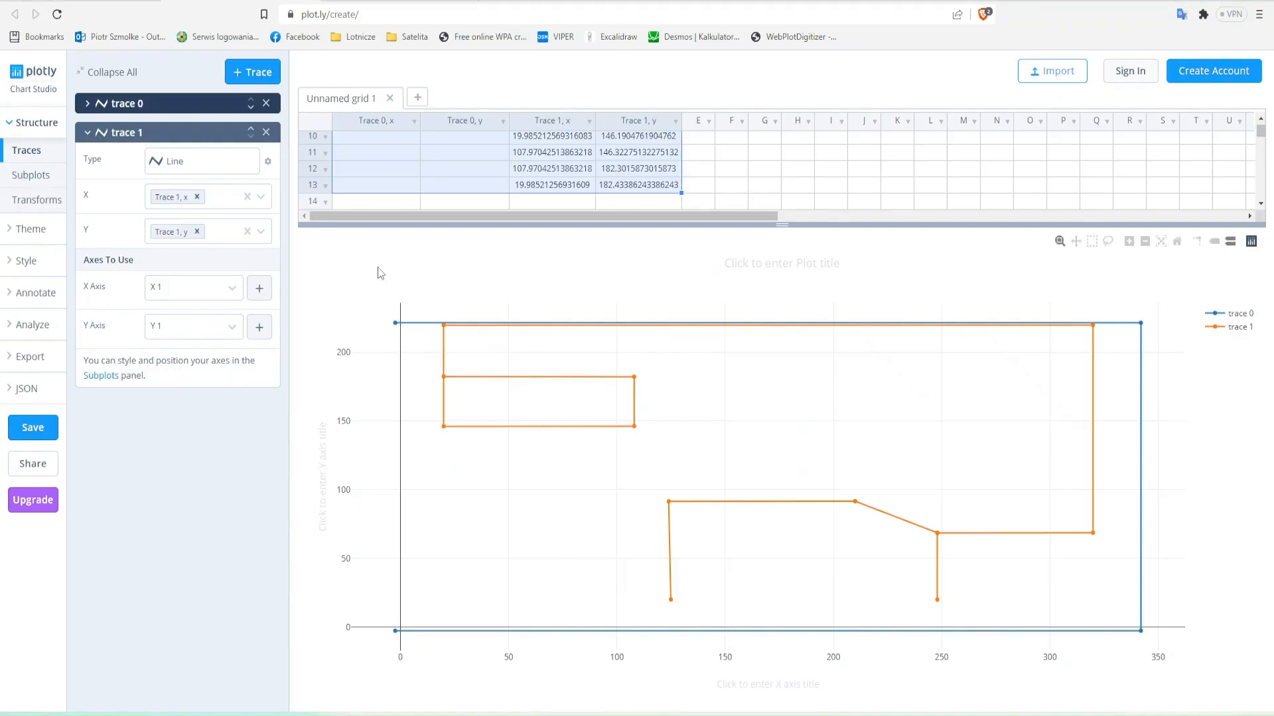
key("alt+Tab")
left_click(181, 203)
key("ctrl+shift+Down")
key("ctrl+shift+Right")
left_click(245, 15)
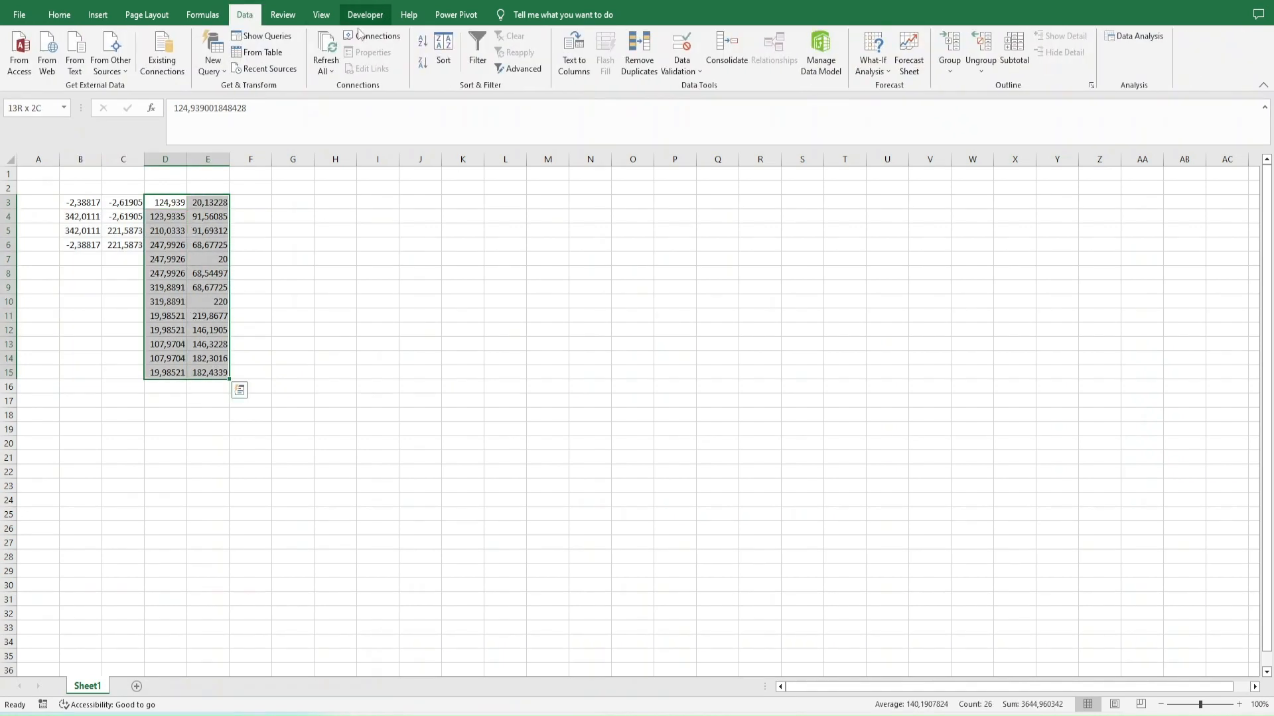
left_click(98, 15)
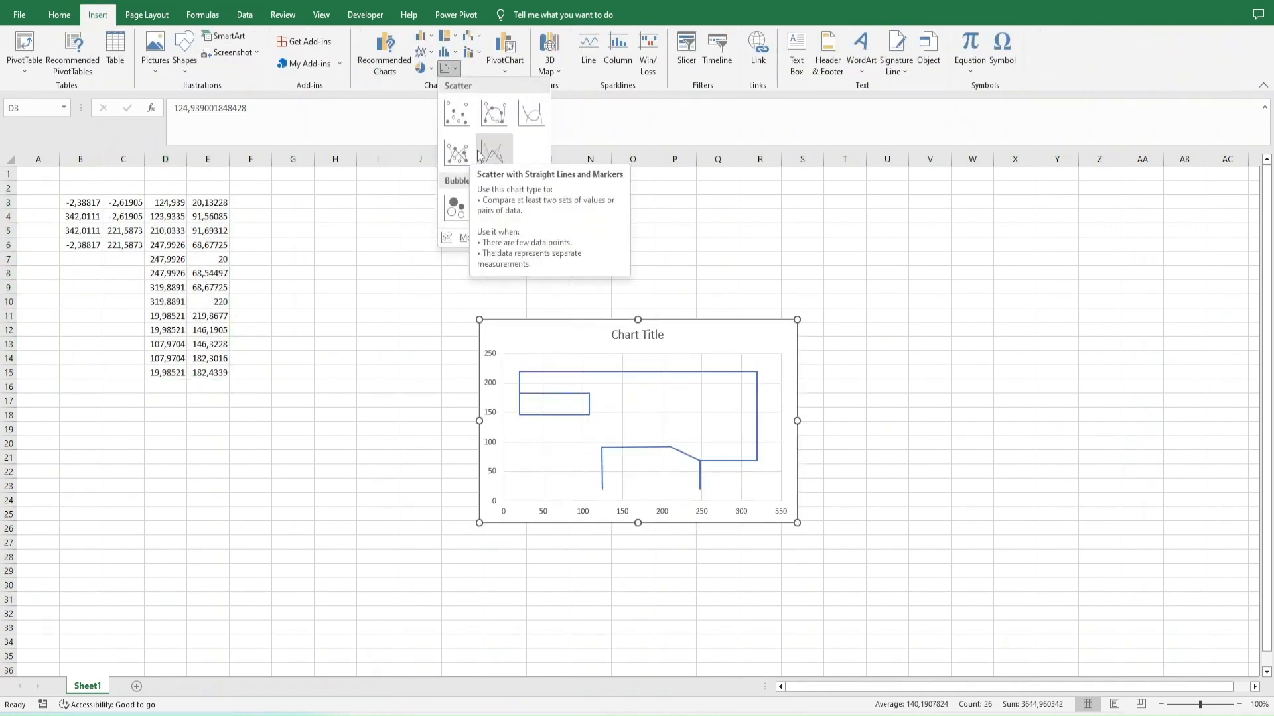
left_click(456, 154)
key("Delete")
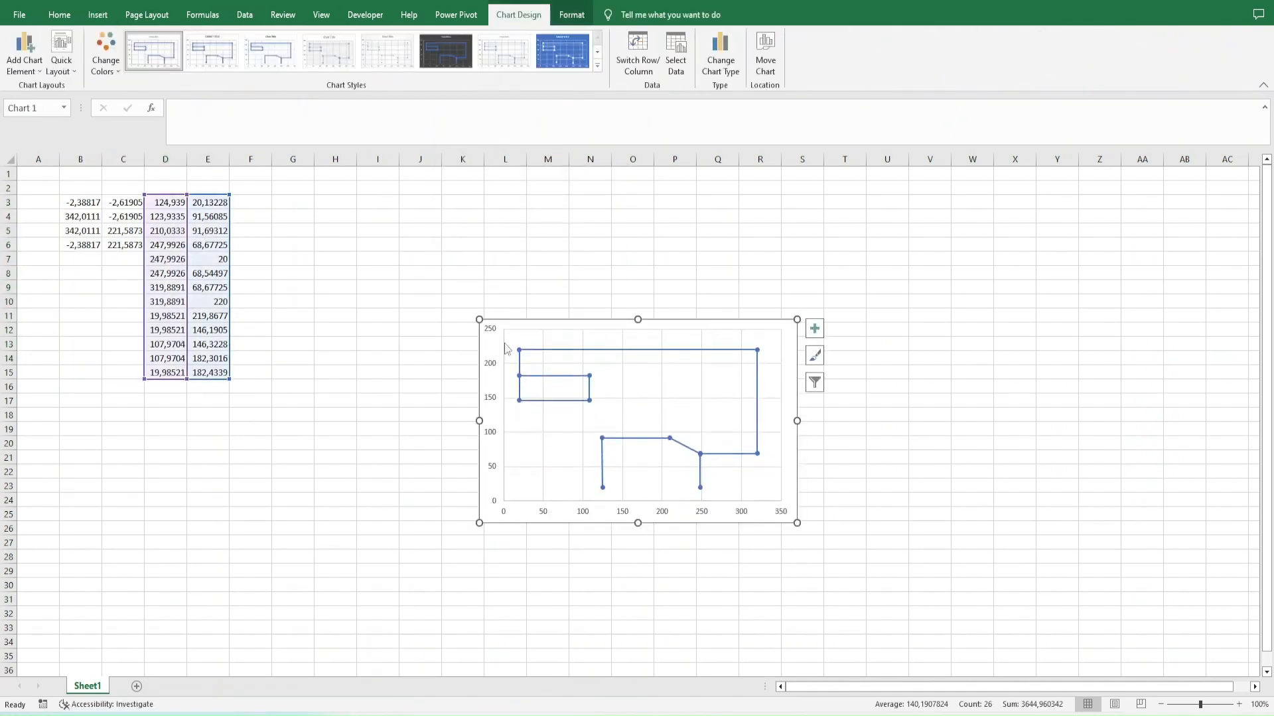
- Set the chart's vertical axis bounds to a minimum of -2,619 and a maximum of 221,587
double_click(499, 345)
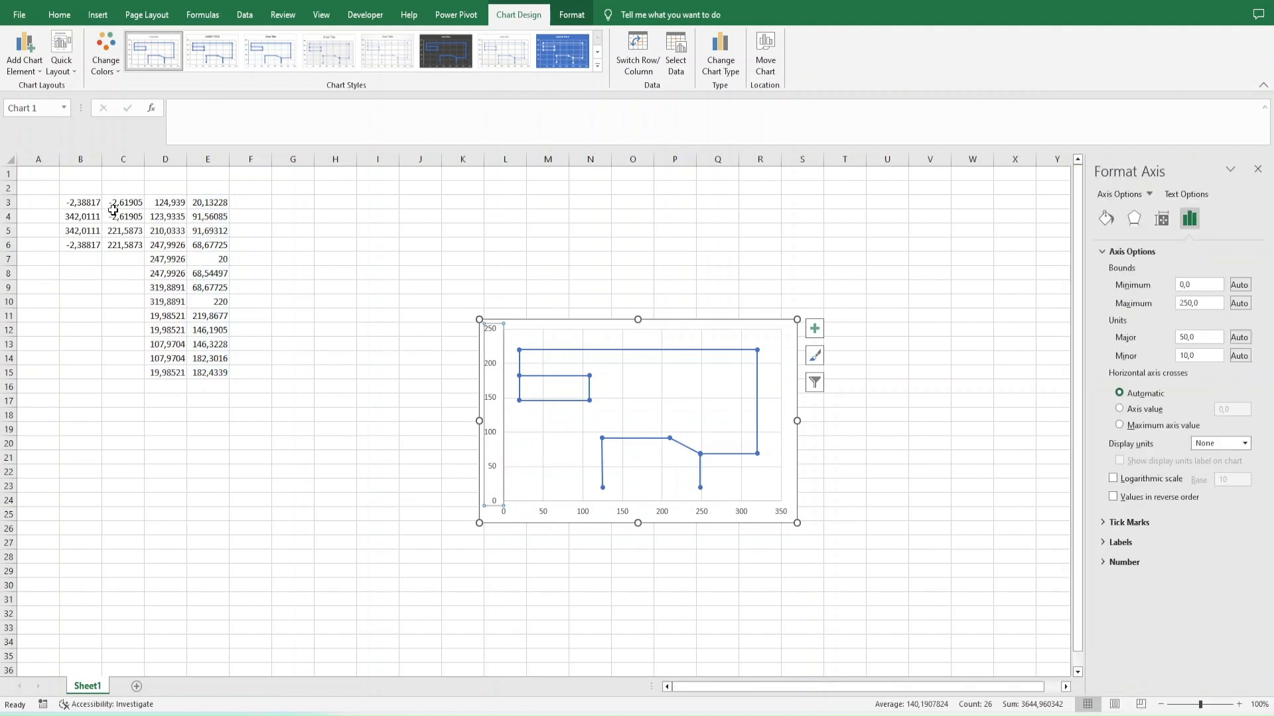
left_click(1199, 284)
key("Tab")
type("221")
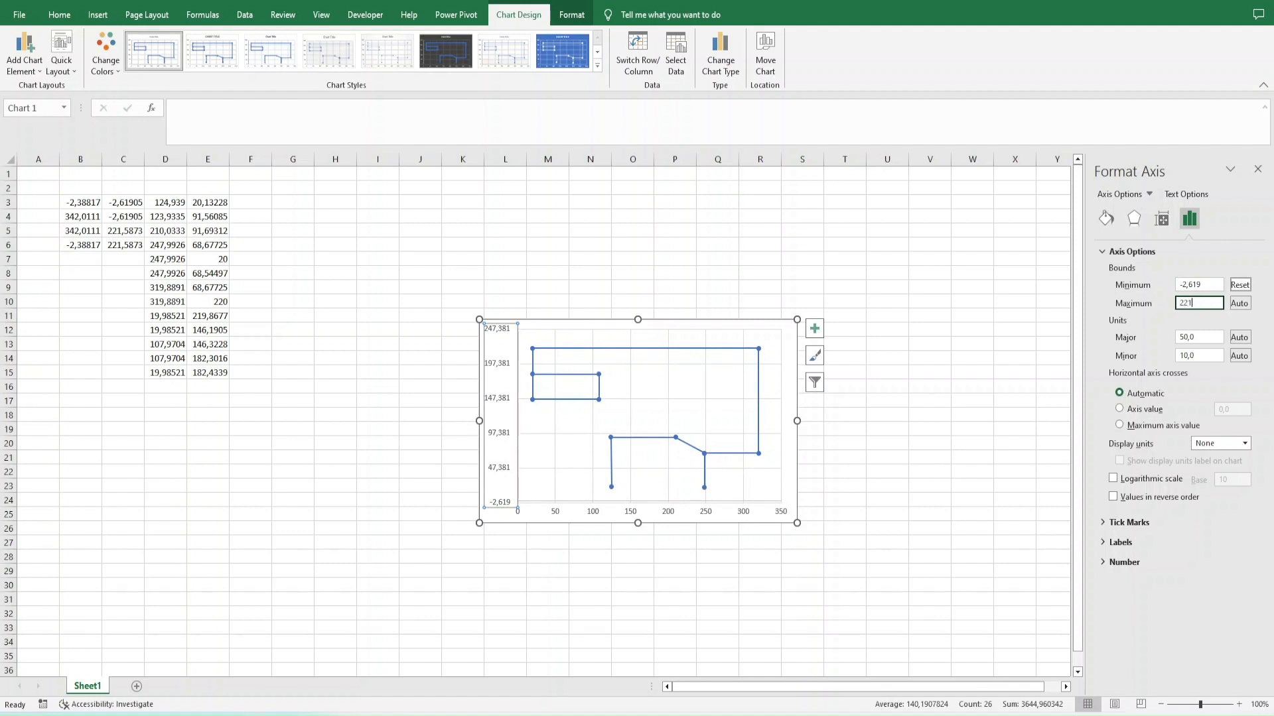
type(",587")
key("Tab")
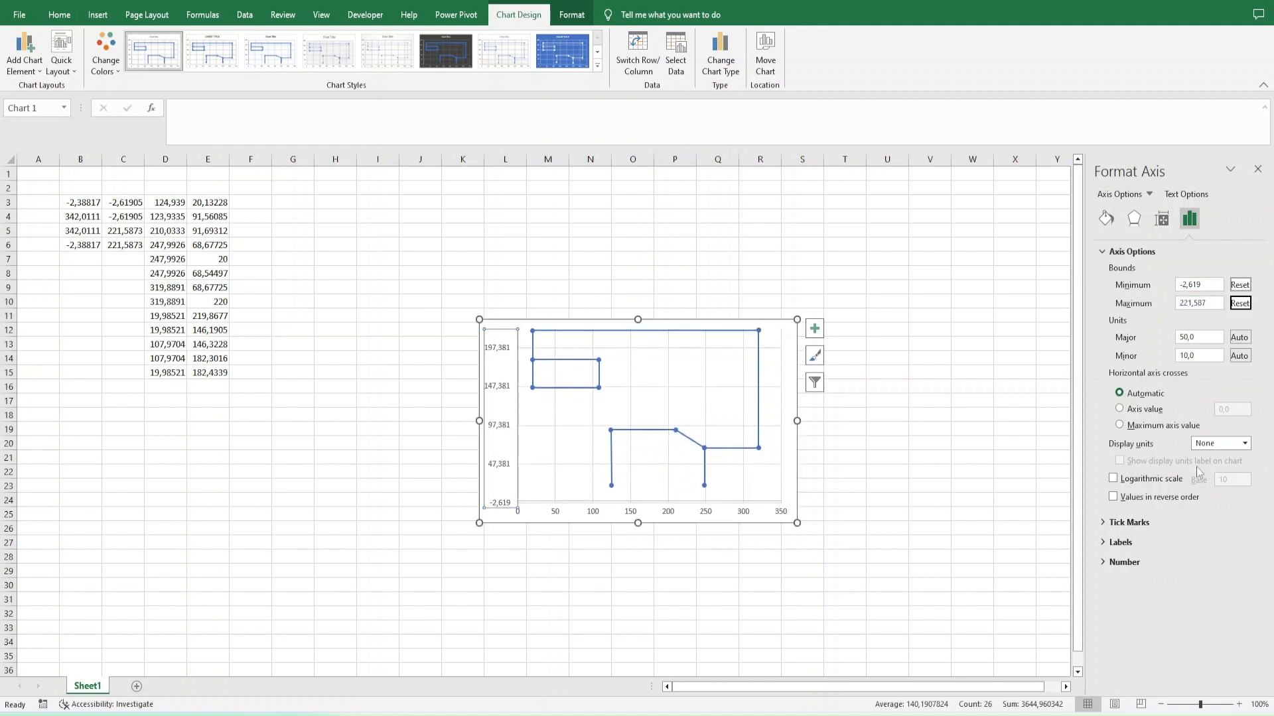
- Hide the vertical axis labels by setting their label position to None
left_click(1128, 522)
left_click(1121, 584)
left_click(1228, 602)
left_click(1212, 661)
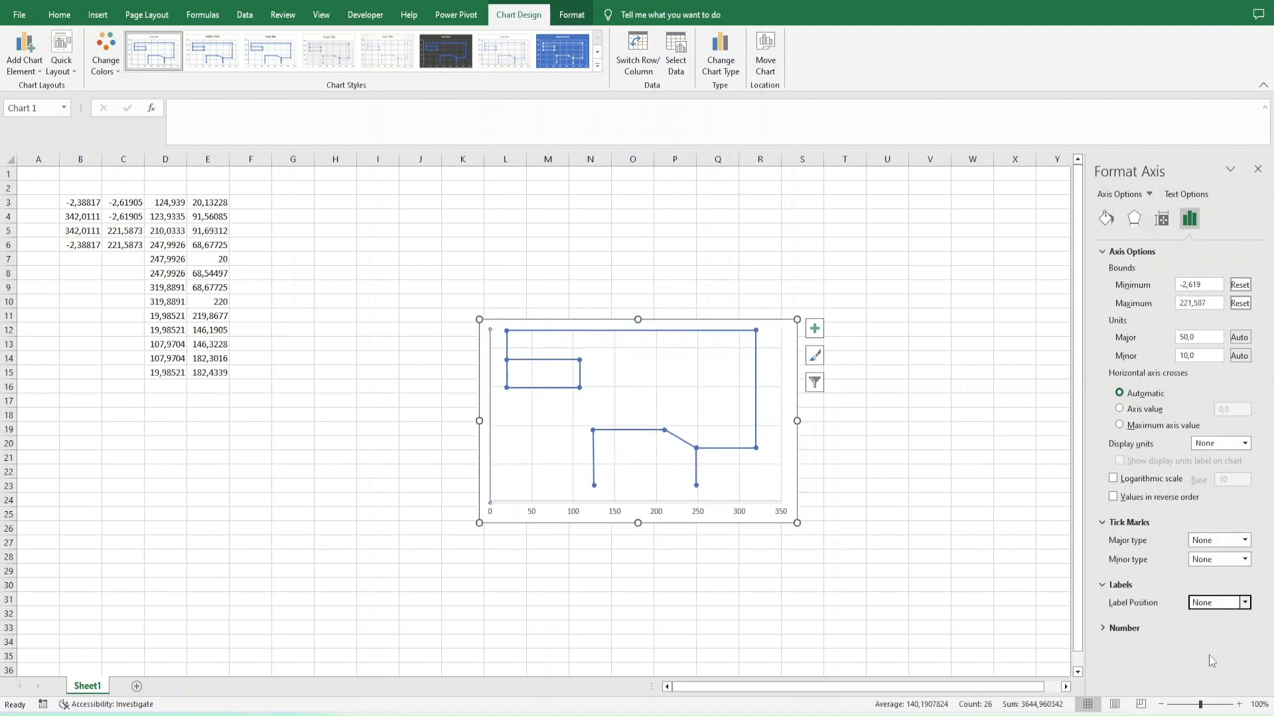
- Remove the vertical axis line by setting it to No line
left_click(1106, 219)
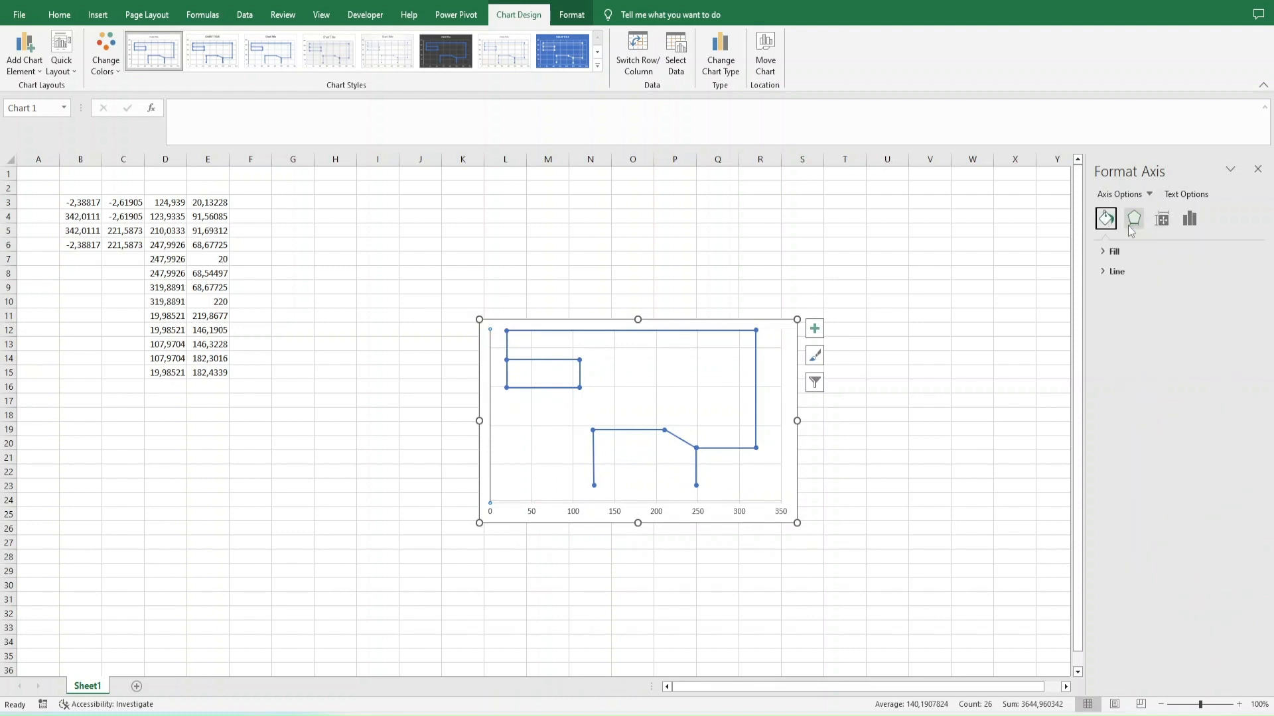
left_click(1121, 276)
left_click(1120, 376)
left_click(1127, 399)
left_click(1134, 222)
left_click(1161, 222)
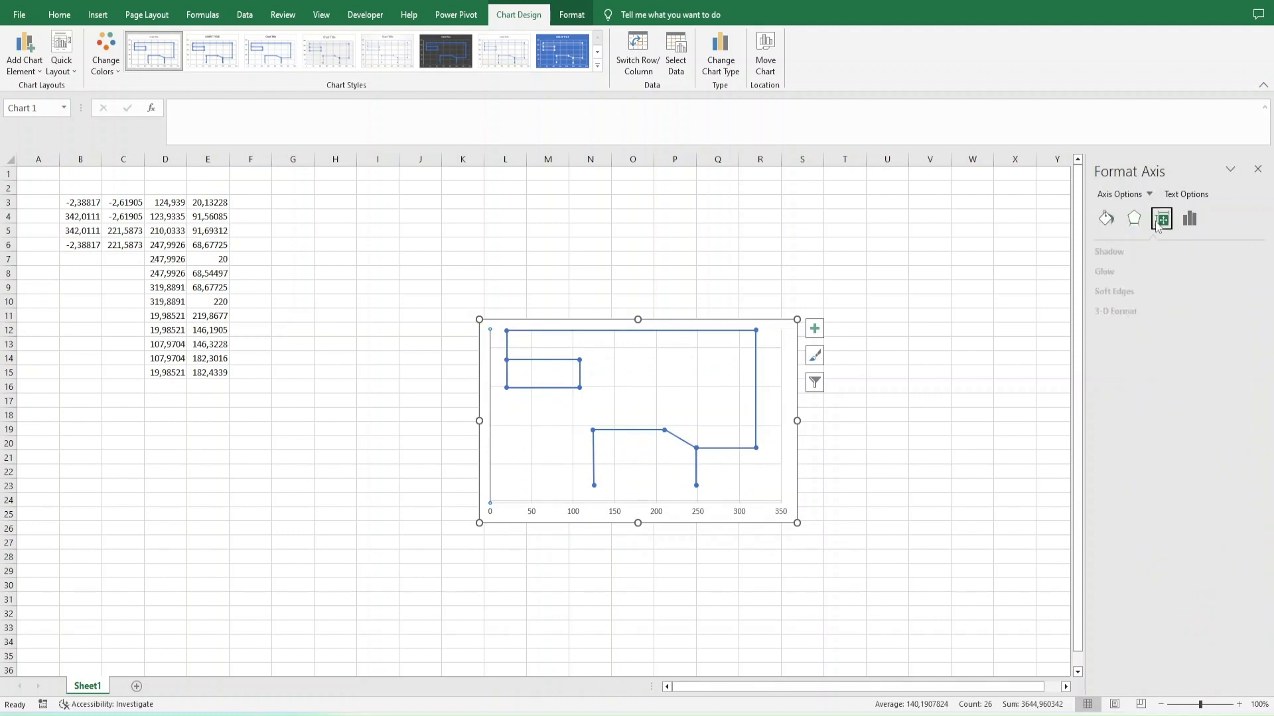
left_click(1190, 221)
- Set the chart's horizontal axis bounds to a minimum of -2,619 and a maximum of 221,587
left_click(658, 515)
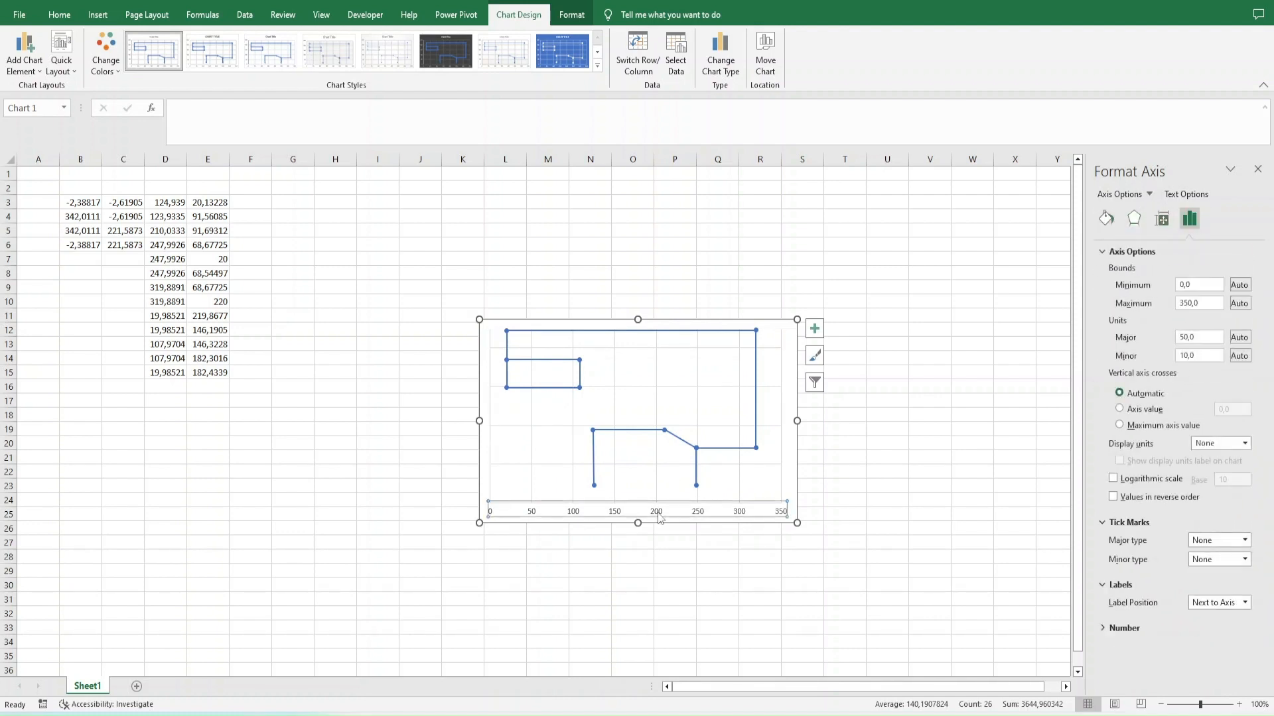
left_click(1114, 285)
key("Return")
left_click(1112, 286)
key("Return")
left_click(1112, 285)
key("Tab")
key("Tab")
type("221.")
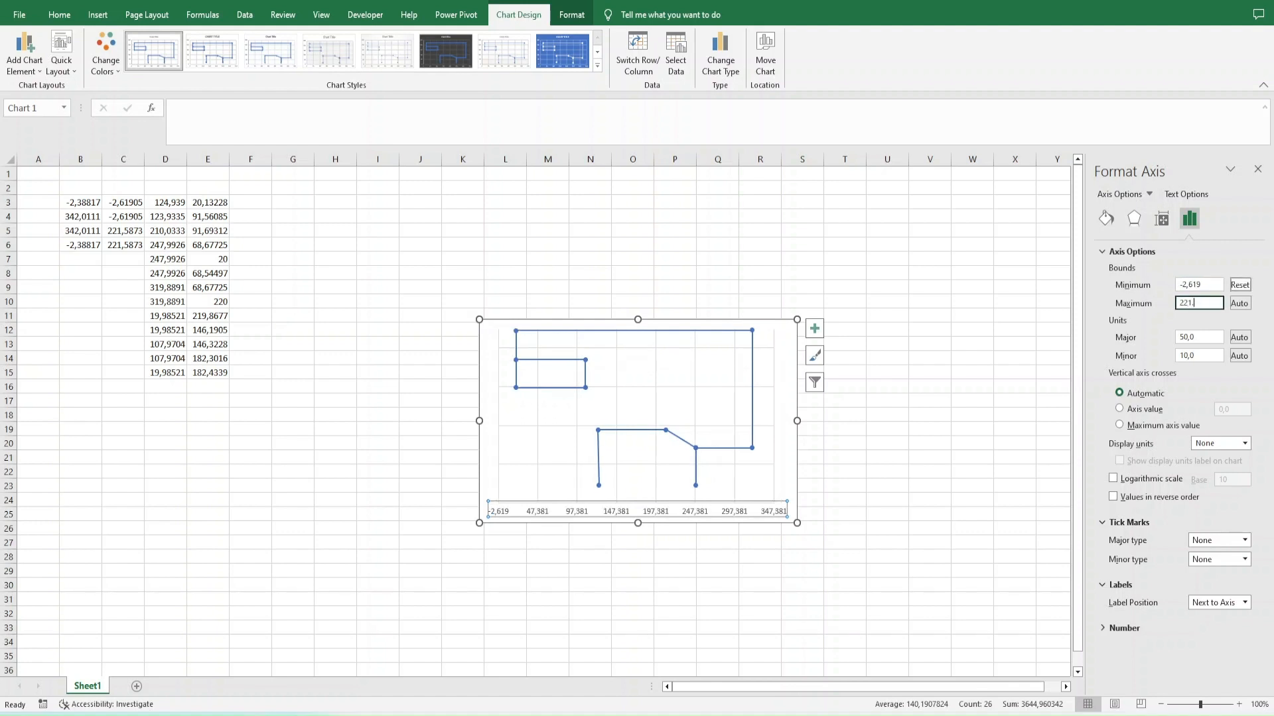
type("587")
key("Tab")
key("shift+Tab")
type("221,587")
key("Tab")
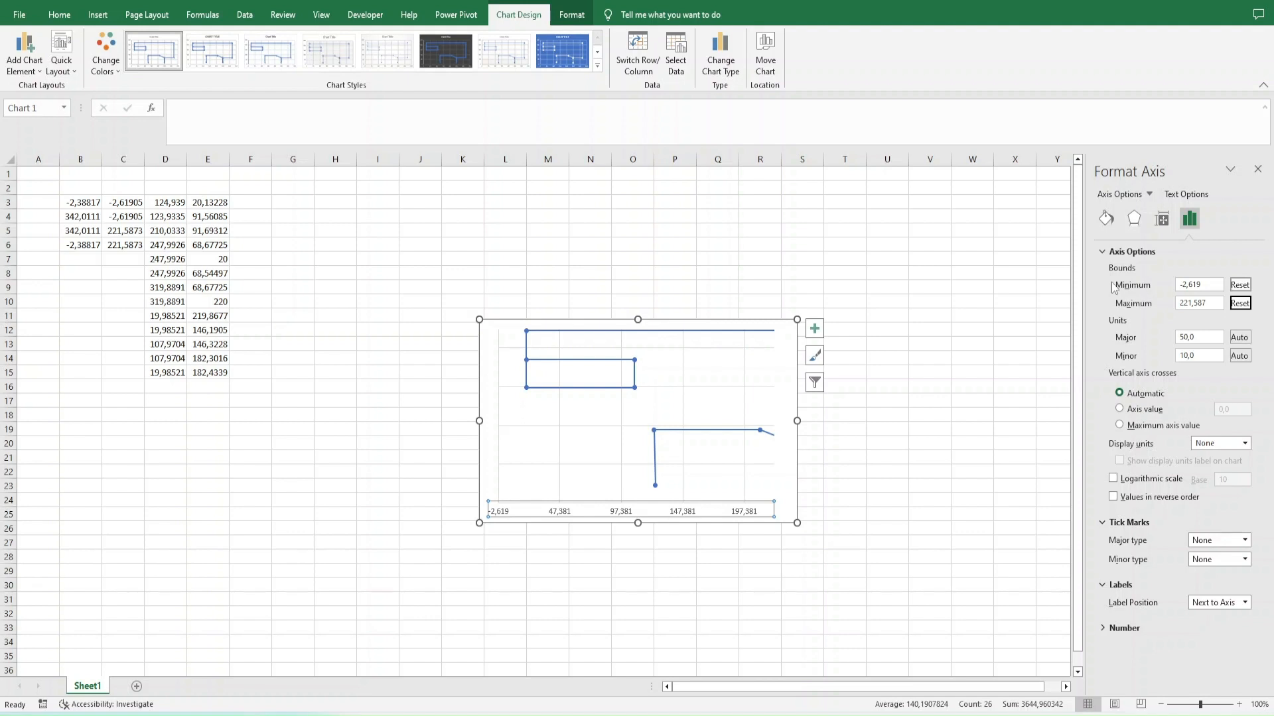
- Set the horizontal axis bounds to a minimum of -2,388 and a maximum of 342,0111
left_click(1218, 302)
type("342,0")
key("shift+Tab")
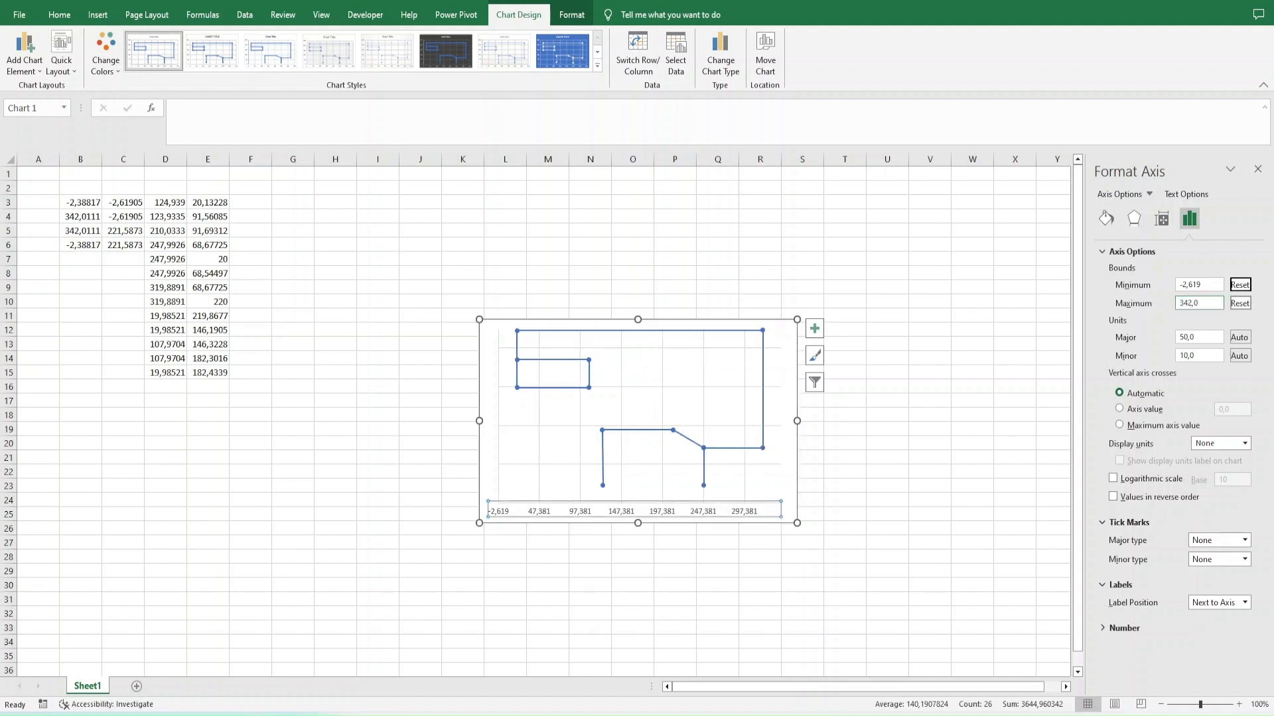
key("shift+Tab")
type("-2,388")
key("Tab")
key("Tab")
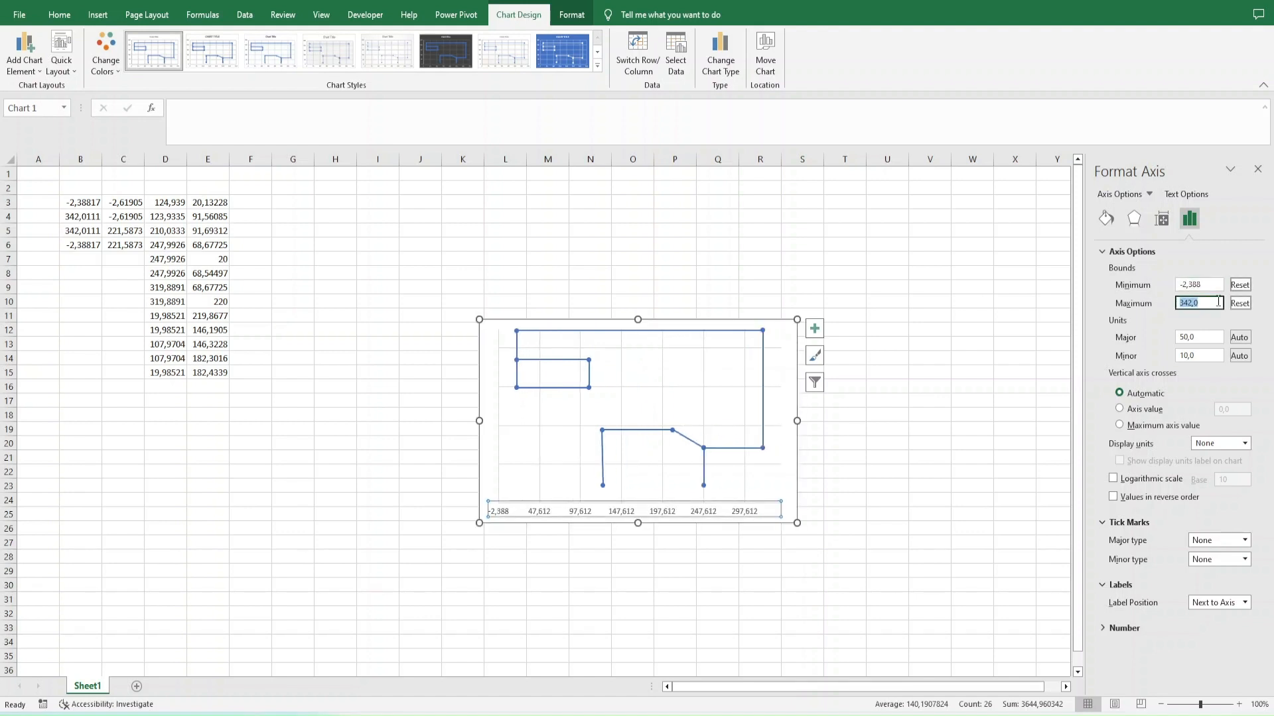
type("111")
key("Tab")
- Delete the chart's horizontal and vertical major gridlines
left_click(1150, 195)
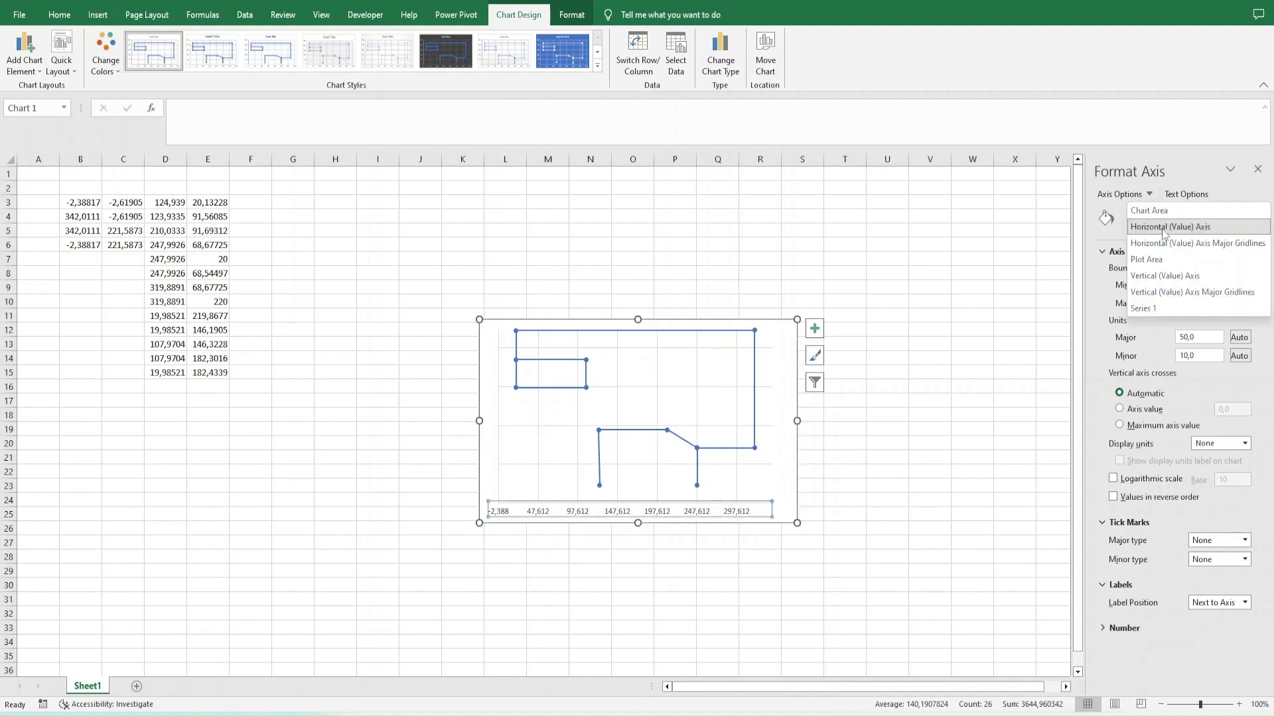
left_click(1171, 276)
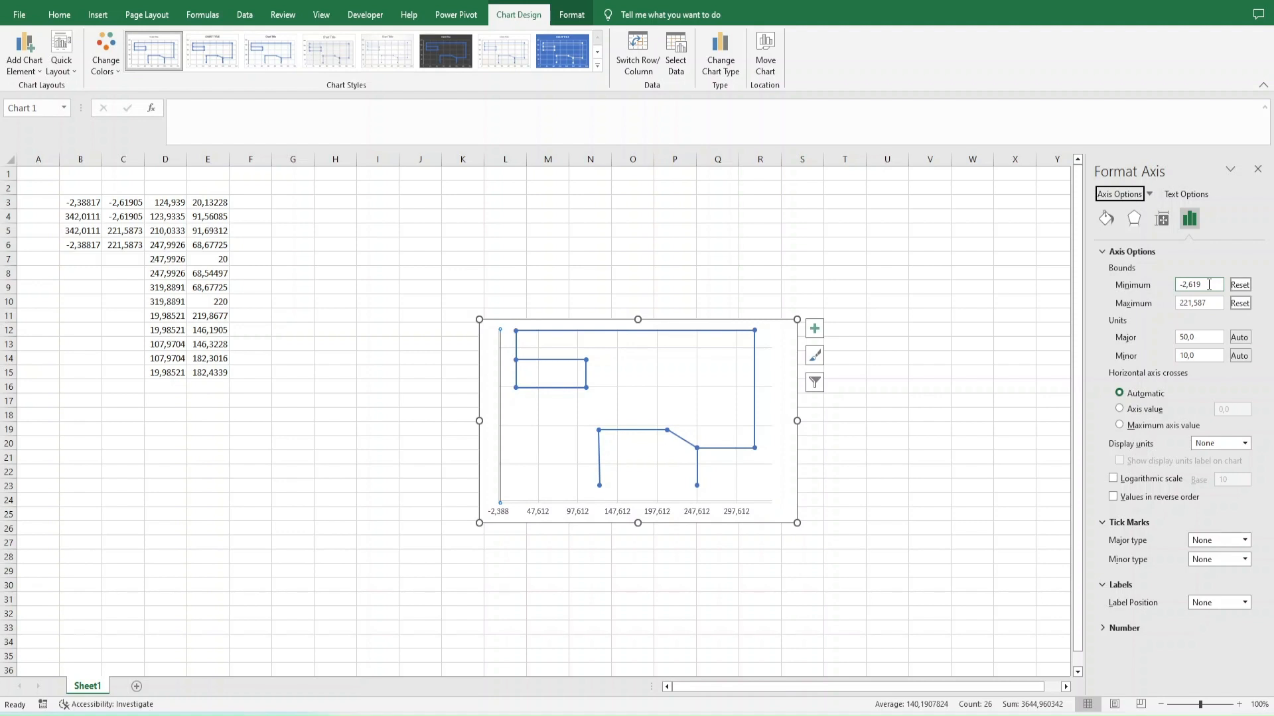
left_click(741, 465)
key("Delete")
left_click(737, 437)
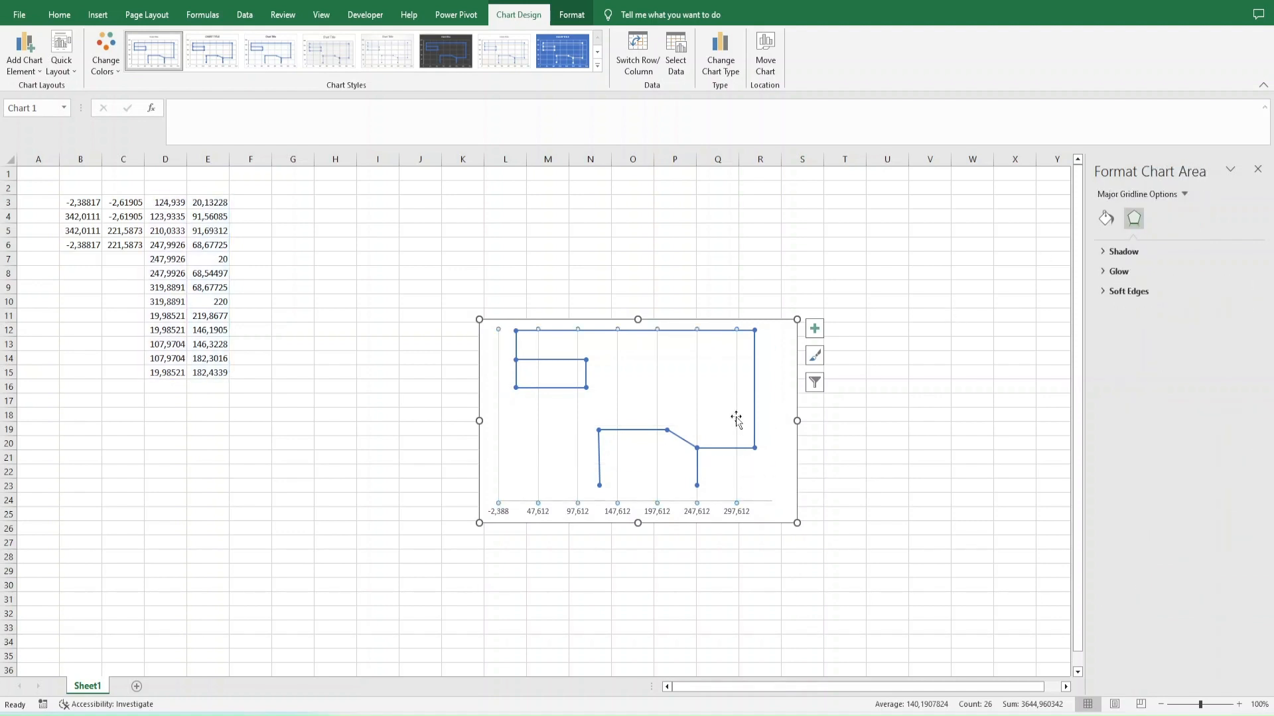
key("Delete")
- Hide the horizontal axis by setting its label position to None and its line to No line
left_click(737, 512)
left_click(1189, 219)
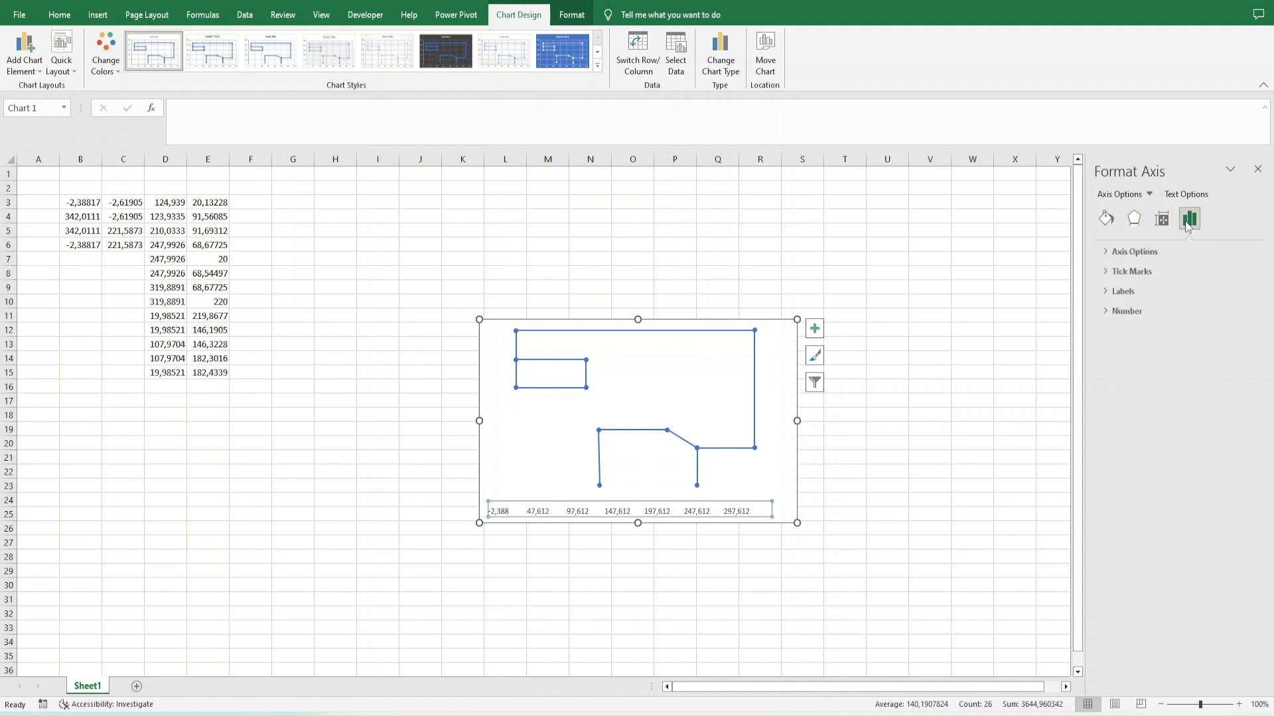
left_click(1132, 252)
left_click(1129, 522)
left_click(1161, 585)
left_click(1219, 601)
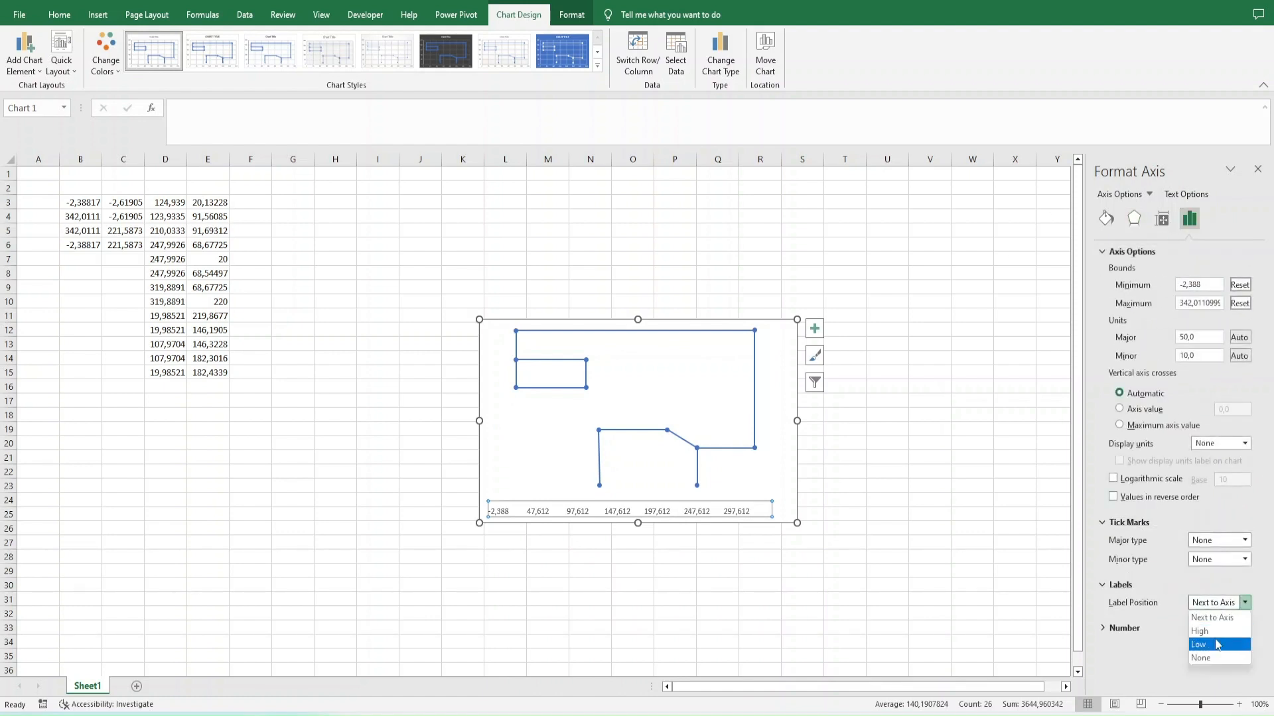
left_click(1204, 660)
left_click(1106, 219)
left_click(1128, 397)
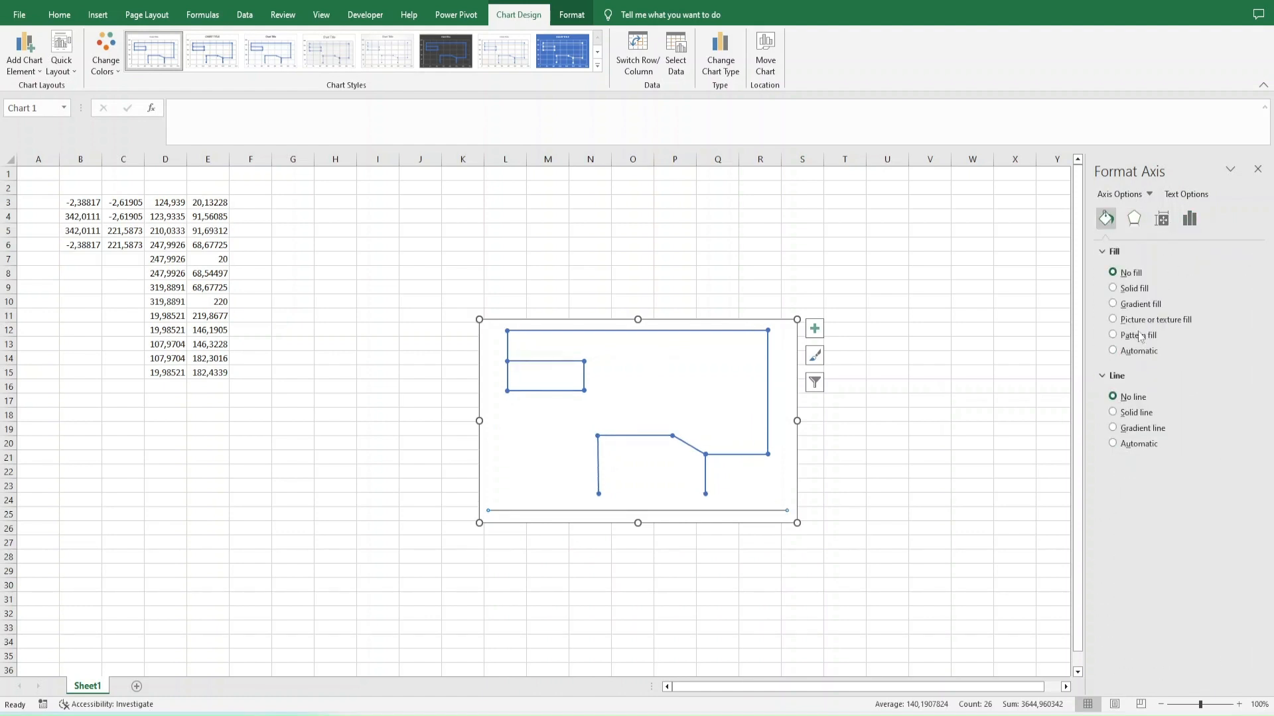
- Fill the chart's plot area with the final_climb_gradients picture from the temp folder
left_click(1145, 195)
left_click(1189, 217)
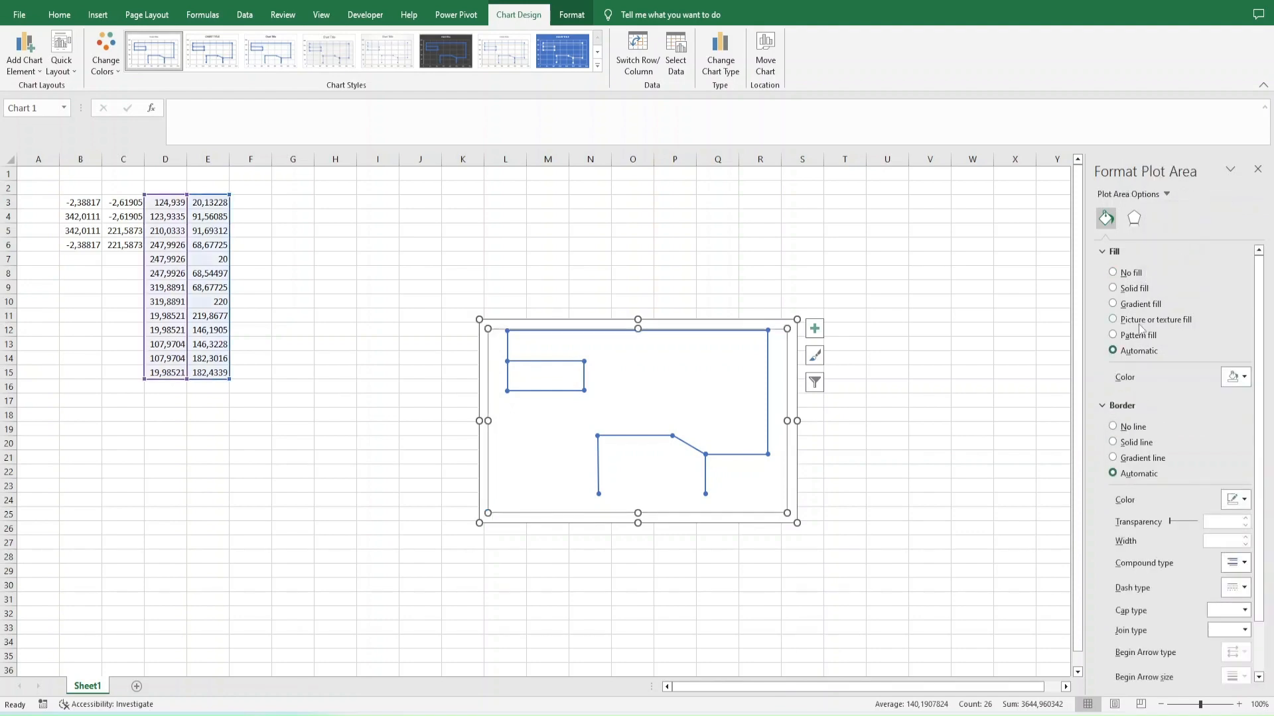
left_click(1134, 319)
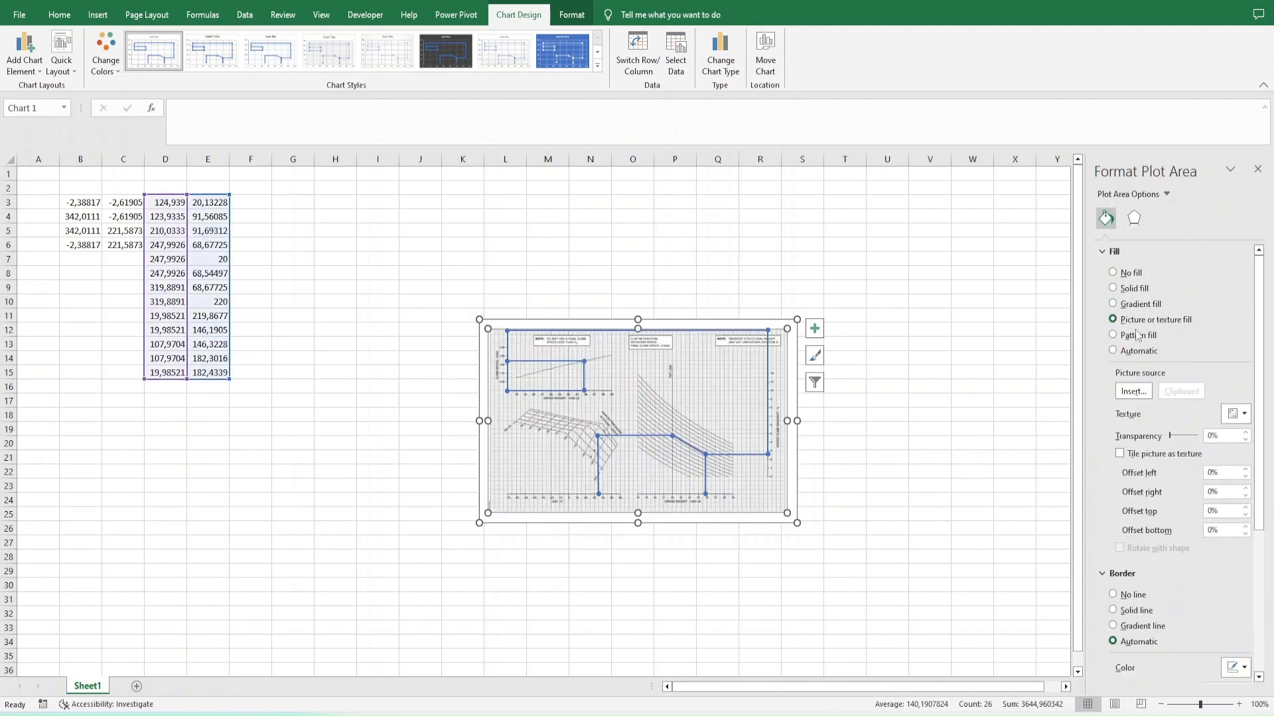
left_click(1133, 391)
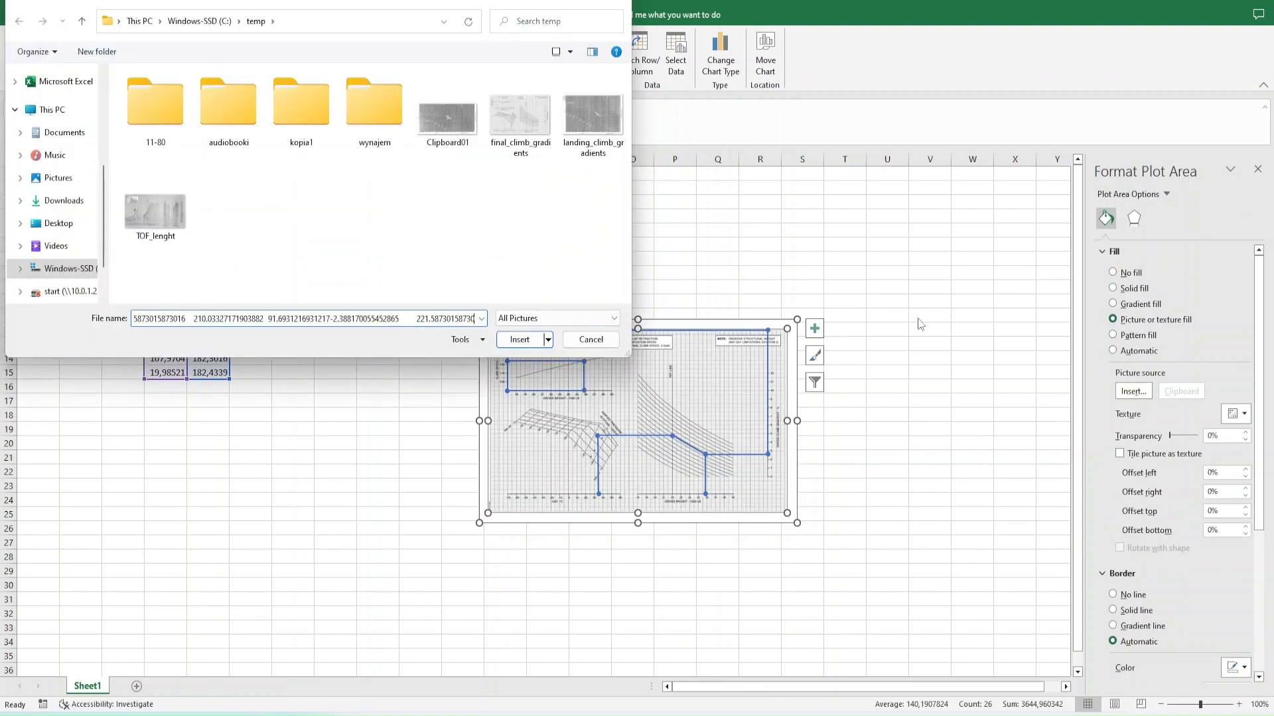
double_click(520, 114)
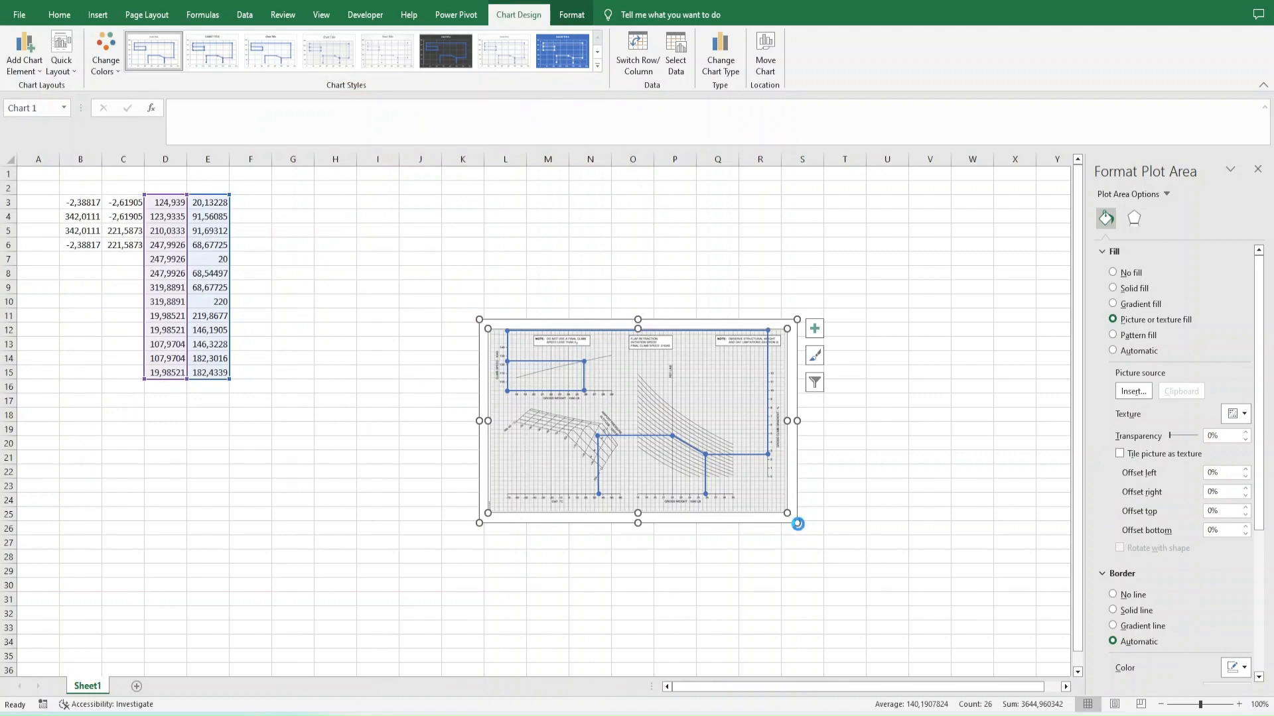
- Enlarge the chart so it spans roughly columns G to W and rows 2 to 33
left_click_drag(797, 523, 984, 638)
left_click_drag(479, 319, 285, 183)
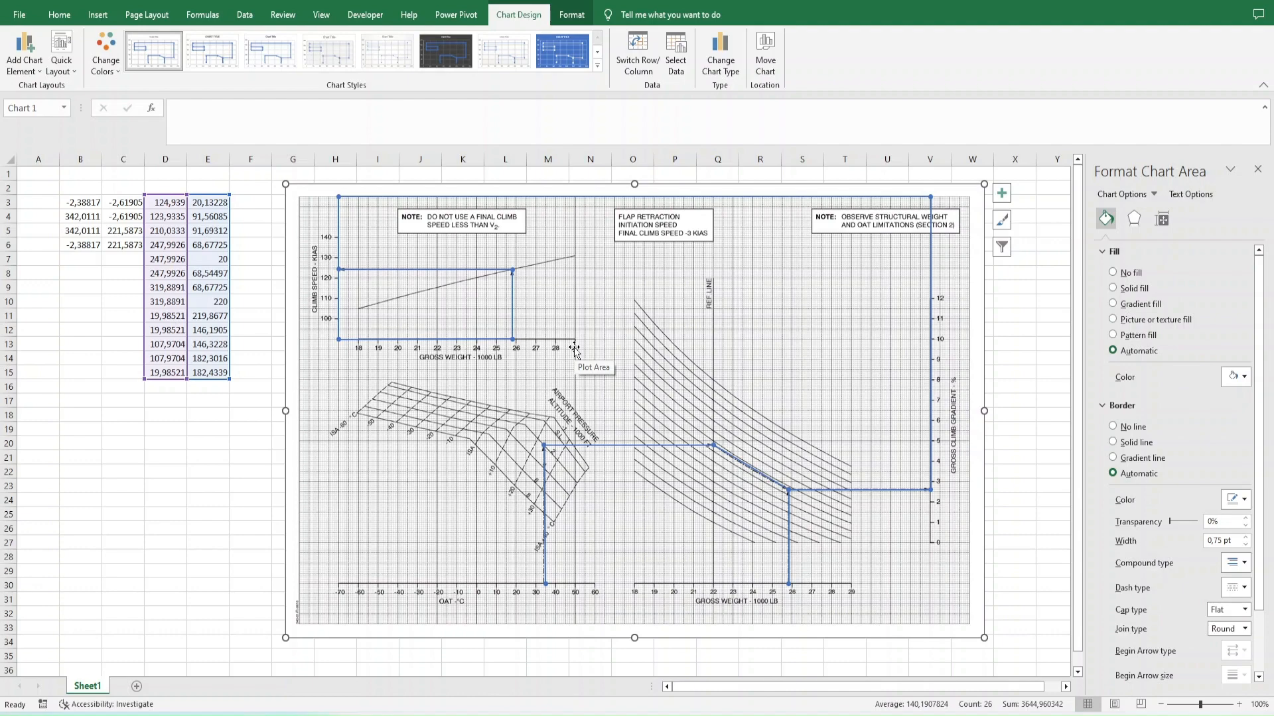
left_click(207, 528)
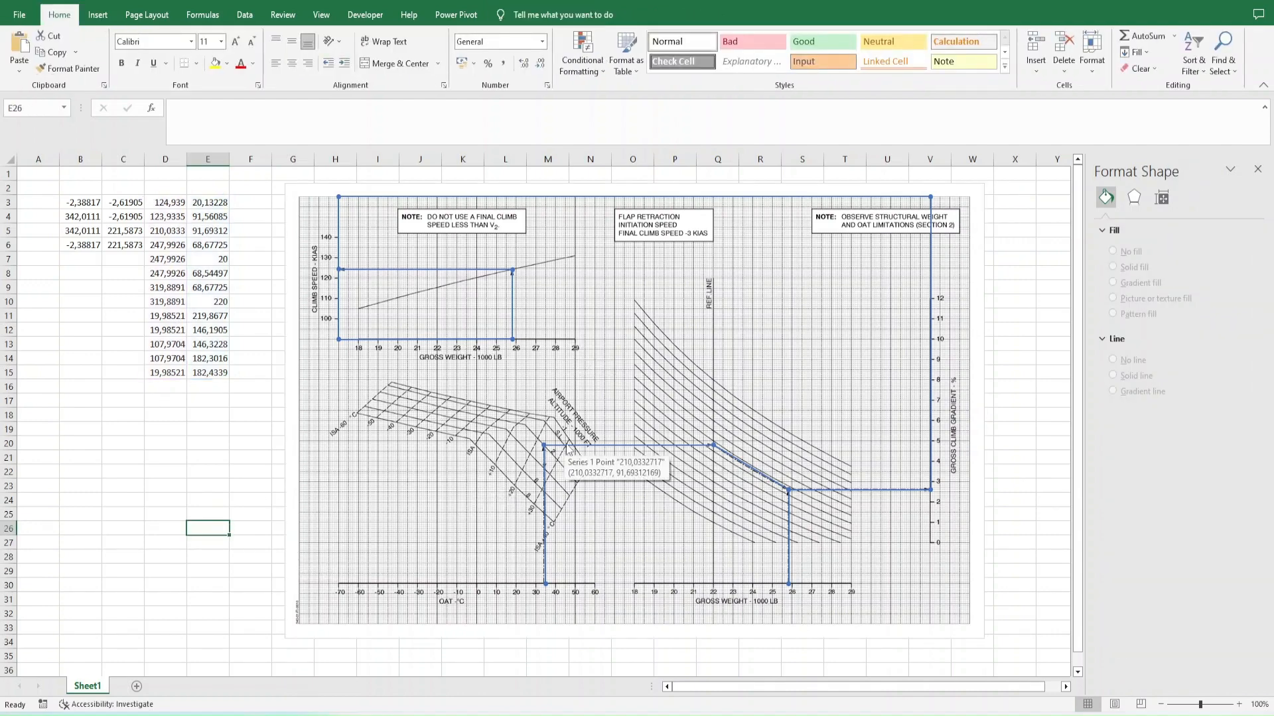
- Stretch the plot area to the edges of the chart area and extend the chart slightly towards column F
left_click(303, 205)
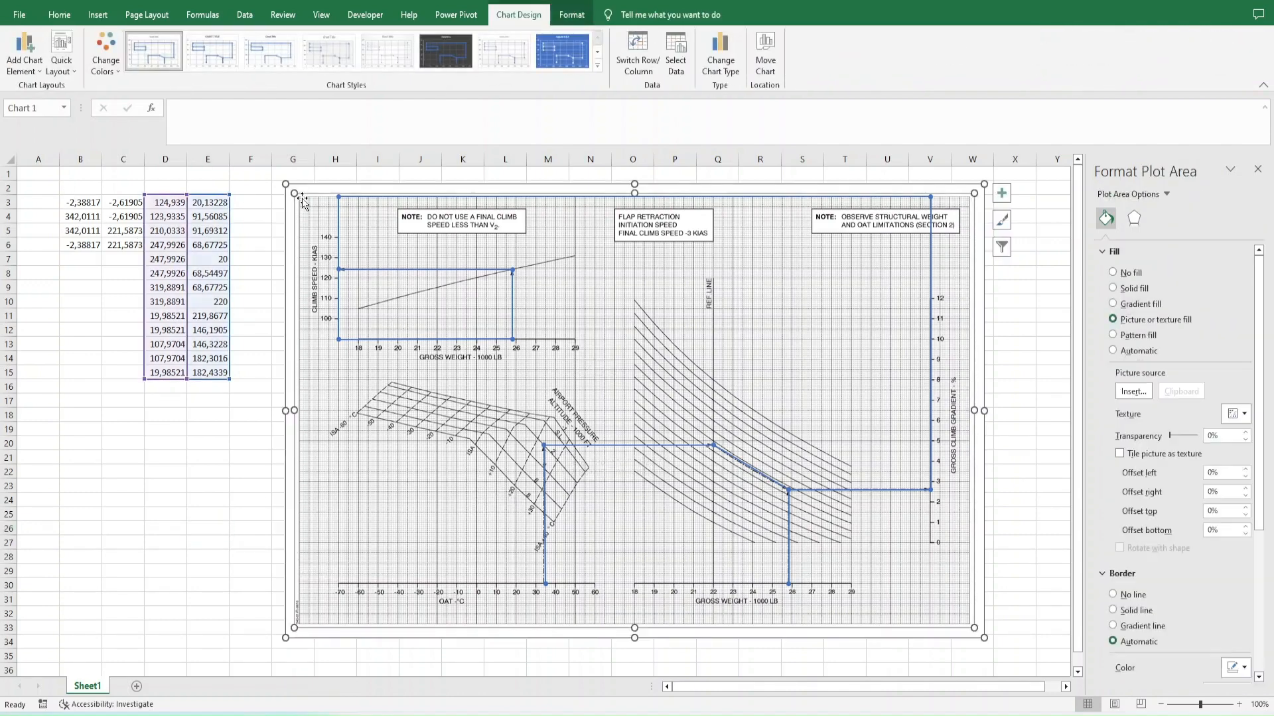
left_click_drag(294, 193, 272, 177)
scroll(994, 616, "down", 2)
left_click_drag(984, 605, 989, 613)
left_click(1052, 500)
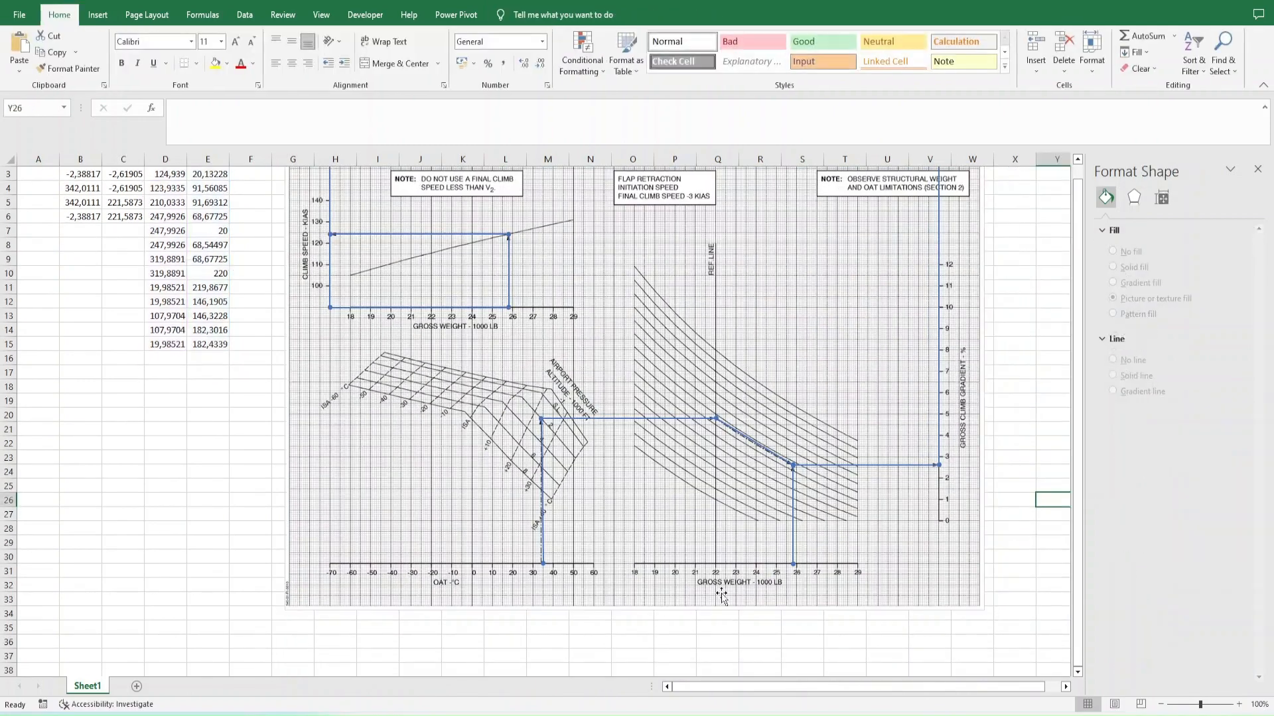
scroll(722, 597, "up", 2)
left_click(265, 425)
left_click(297, 418)
left_click_drag(285, 185, 275, 179)
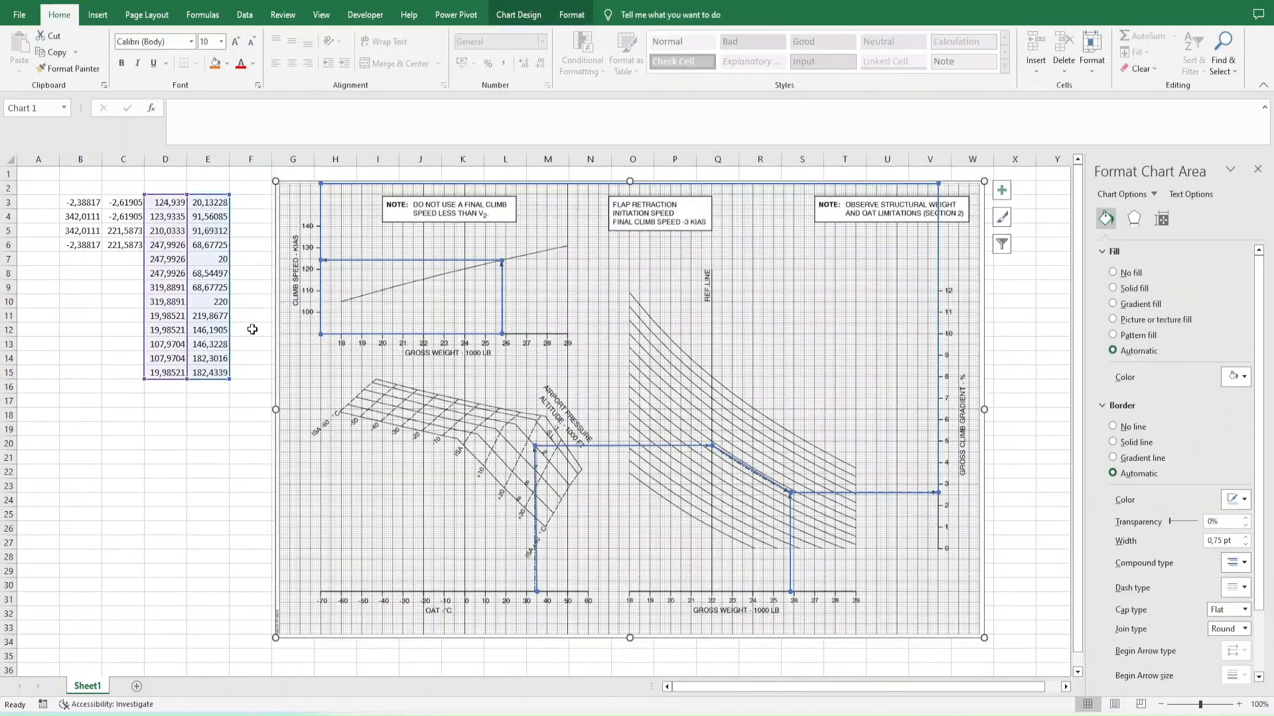
- Clear the corner coordinates in B3:C6
left_click(174, 206)
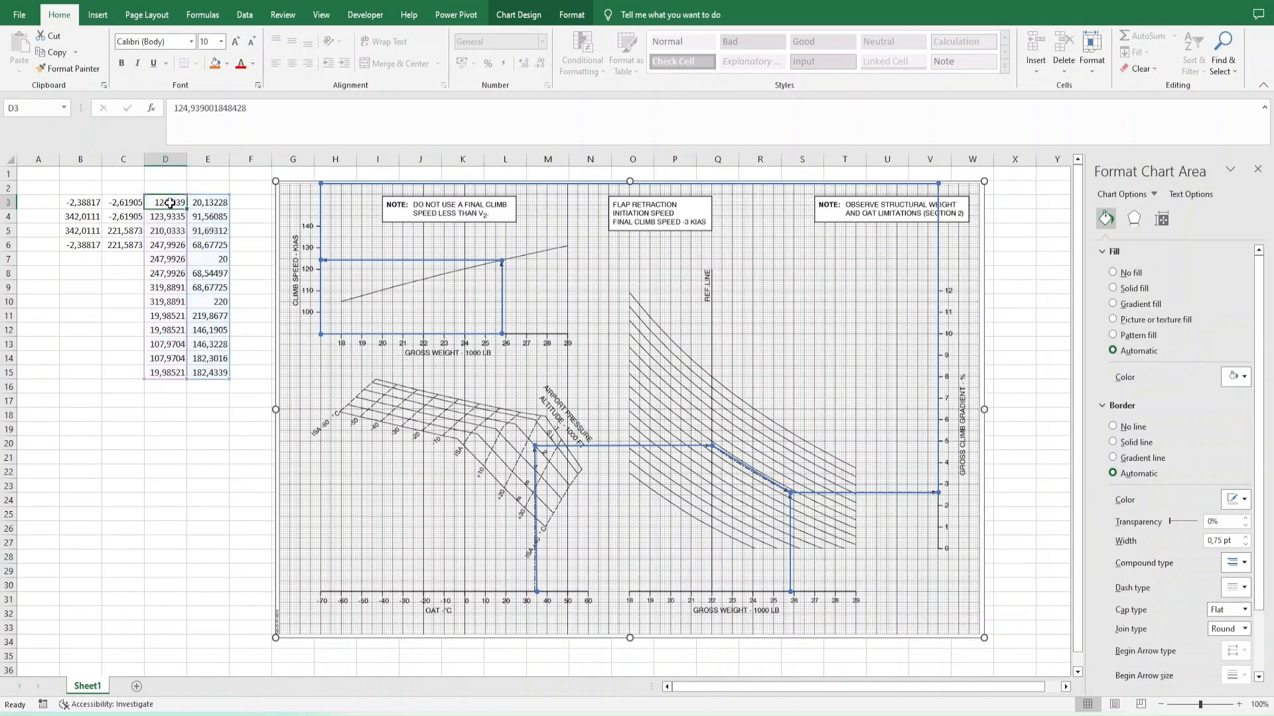
key("Left")
key("Left")
type("-2,38817\t-2,61905 342,0111\t-2,61905 342,0111\t221,5873 -2,38817\t221,5873")
key("ctrl+z")
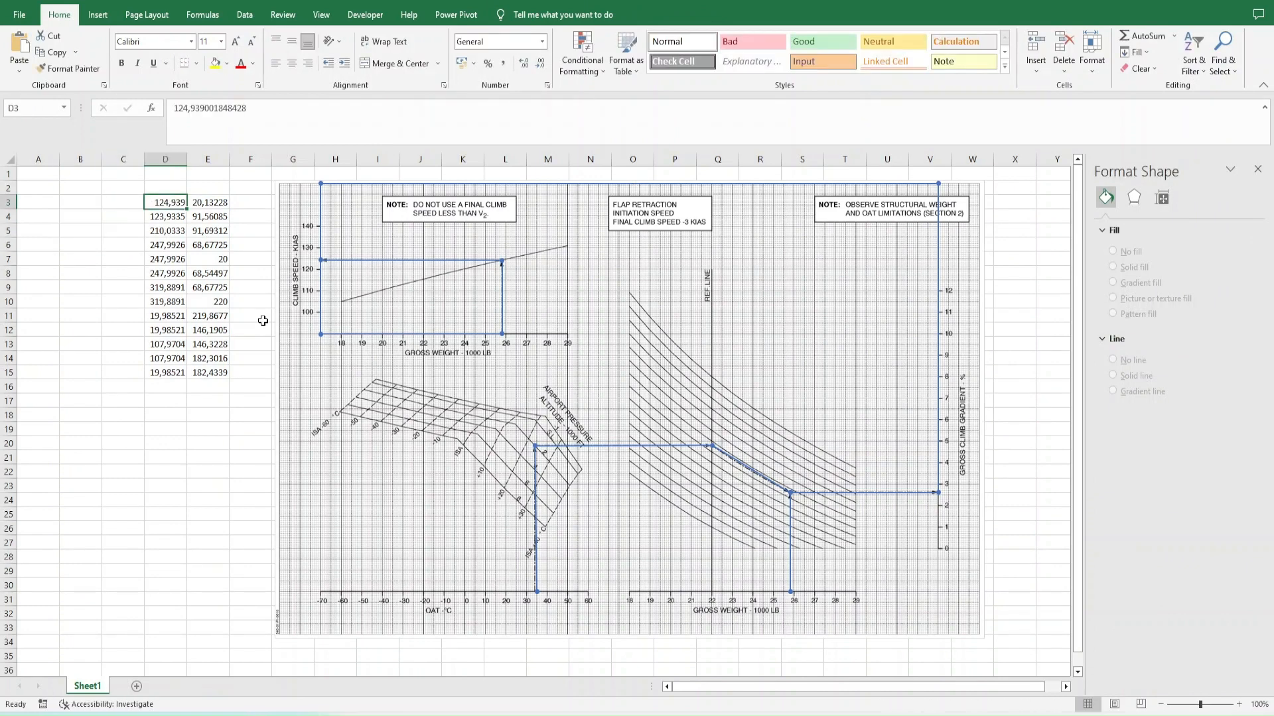
- Set the X coordinates in D3 and D4 to 125
key("Down")
key("Down")
key("Up")
key("Up")
type("125")
key("Return")
type("125")
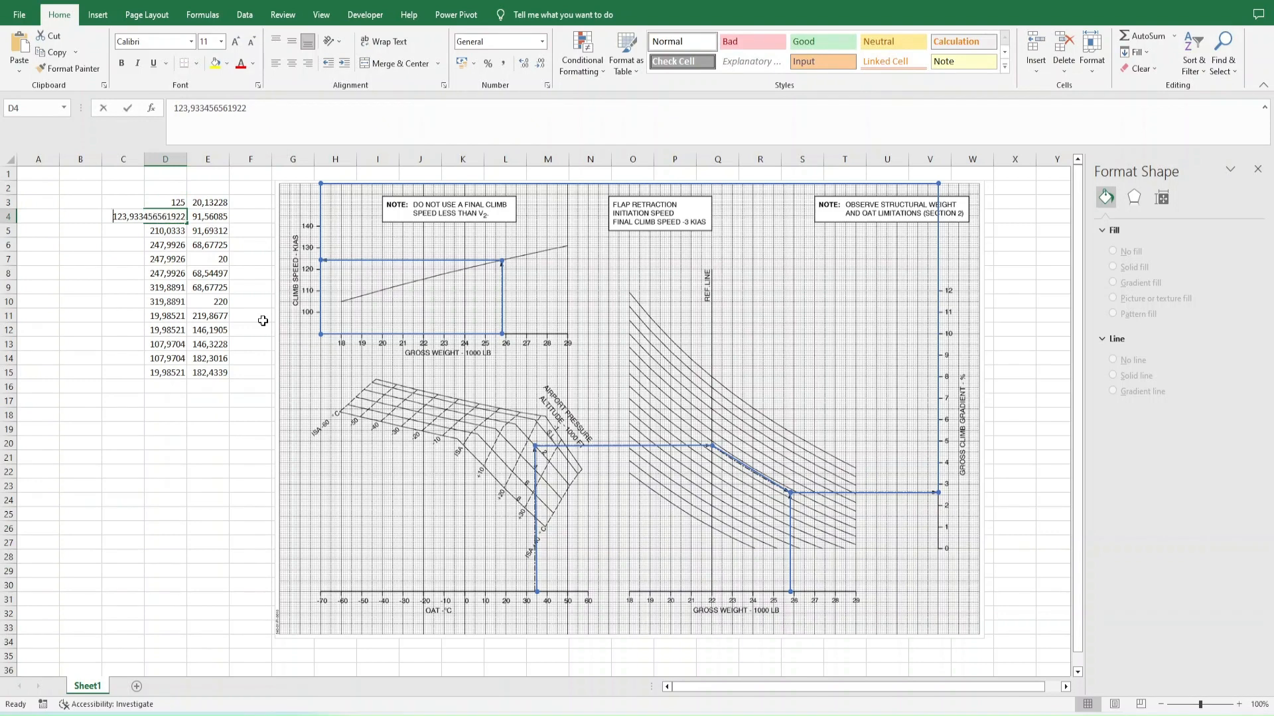
key("Return")
- Set the X coordinates in D3 and D4 to 124
mouse_move(535, 449)
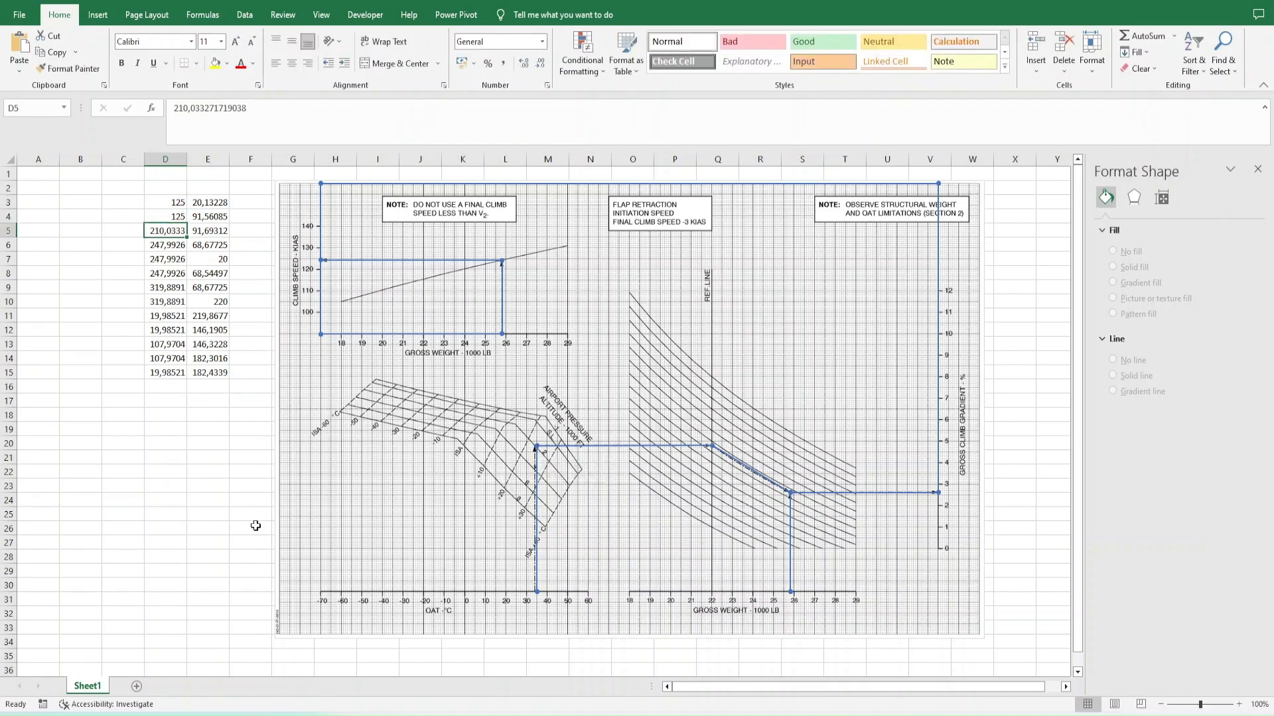
key("Up")
type("124")
key("Return")
key("Up")
key("Up")
type("124")
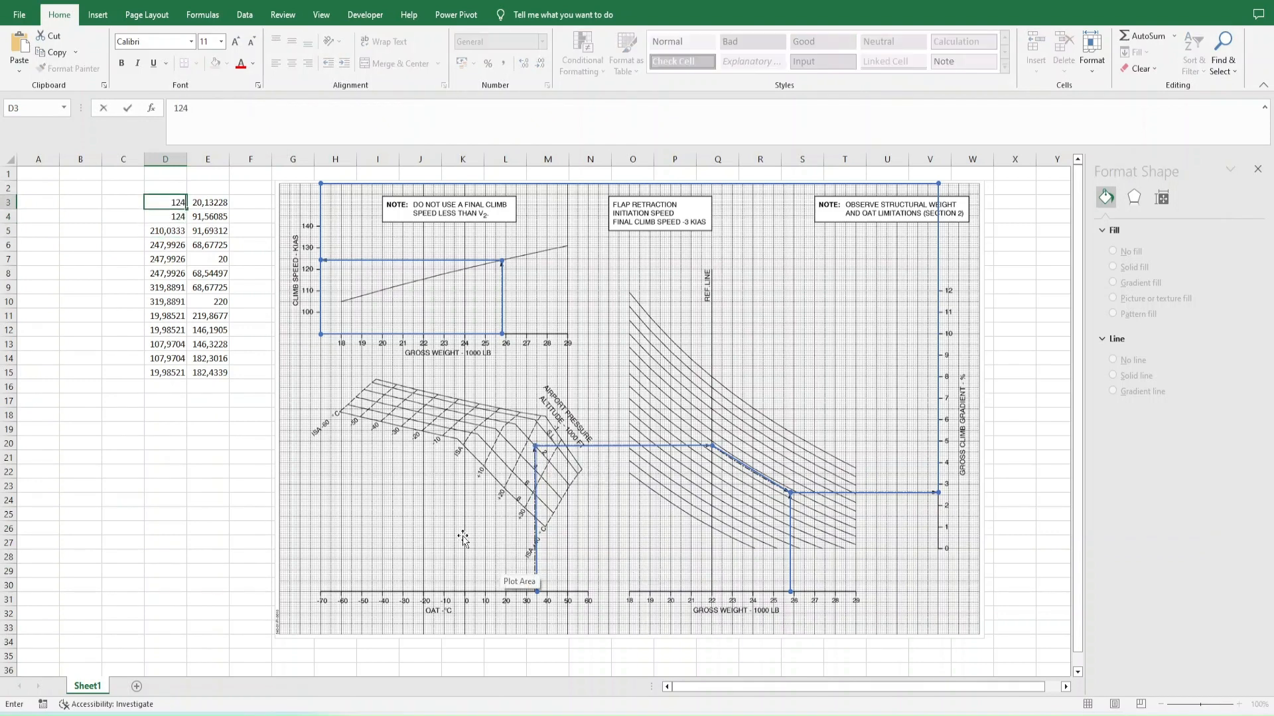
key("Return")
- Set the Y coordinates in E3 to 20 and E4 to 91
key("Up")
key("Right")
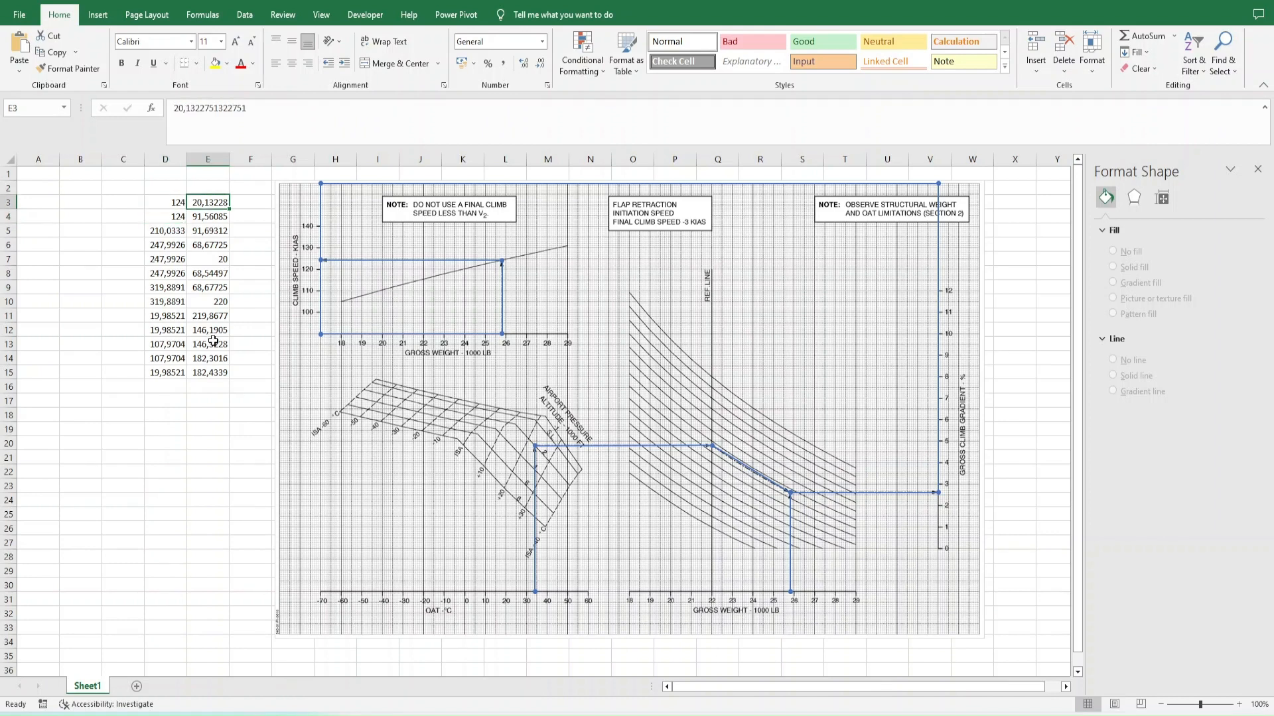
type("20")
key("Return")
type("91")
key("Return")
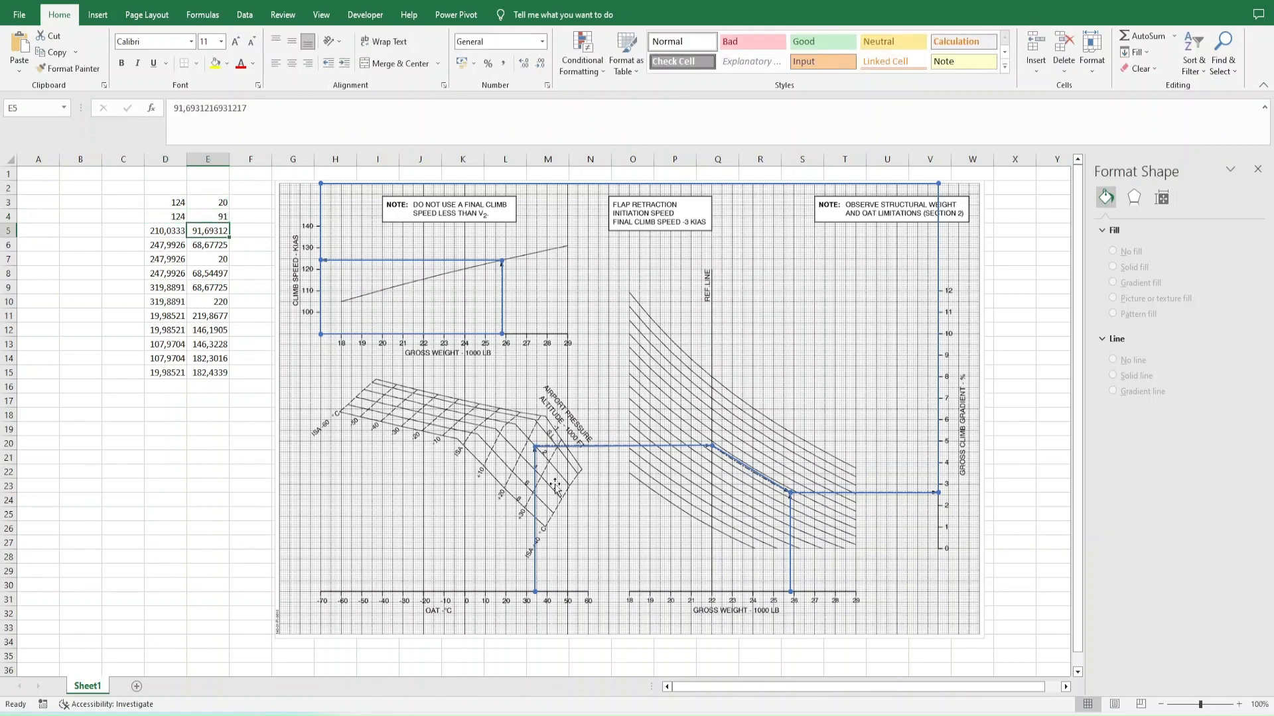
- Link E5 to the cell above with =E4 and set D5 to 210
type("=E4")
key("ctrl+Return")
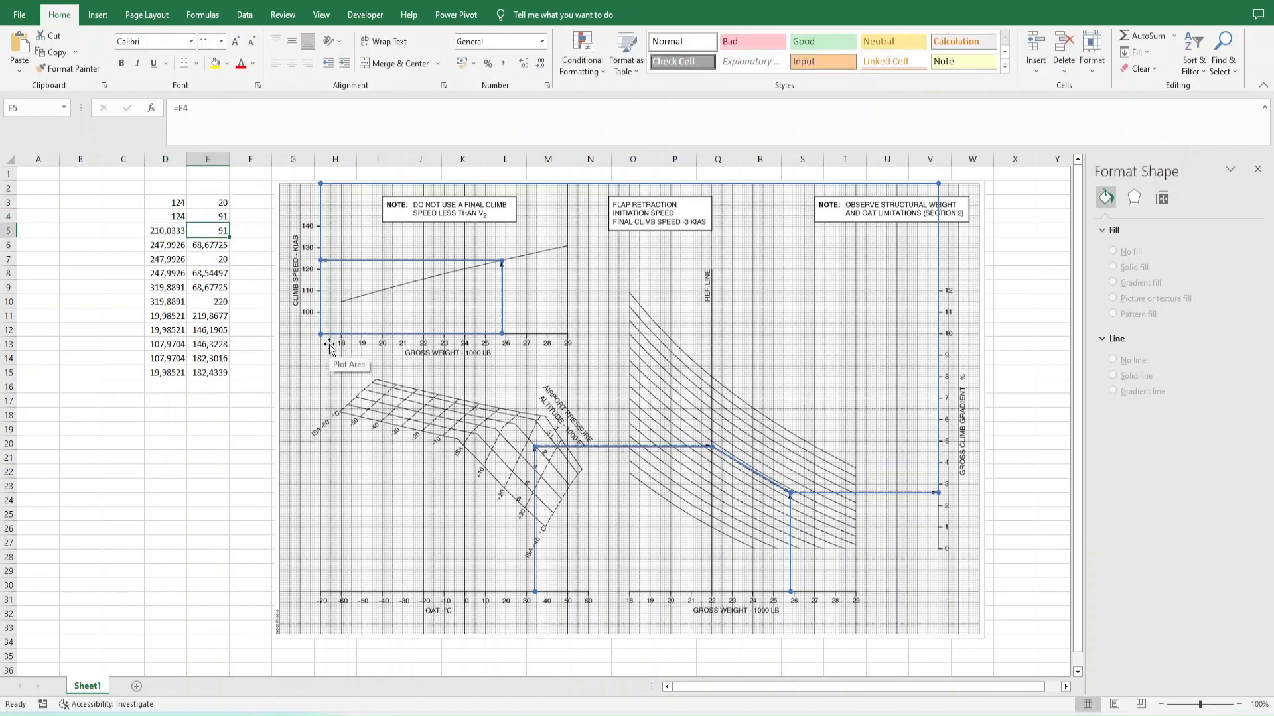
key("Left")
type("210")
key("Return")
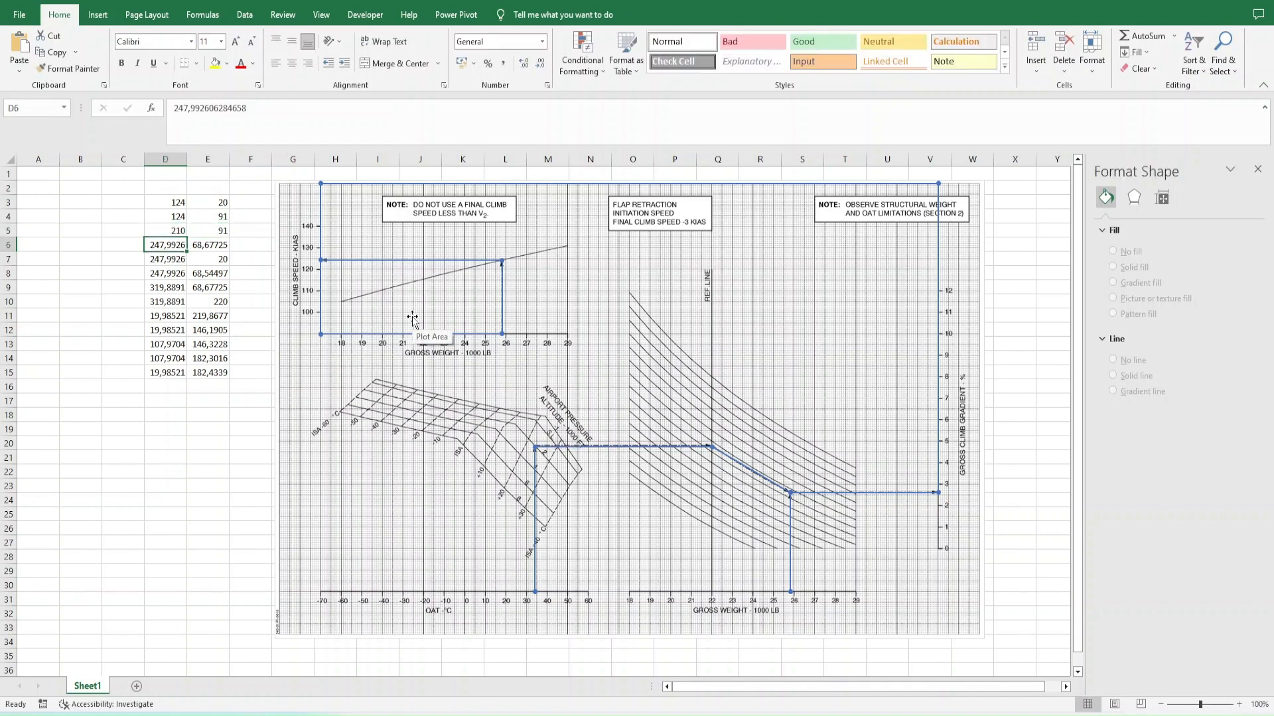
- Enter the label OAT in C3 and apply the Good cell style to D3
key("Up")
key("Up")
key("Up")
key("Left")
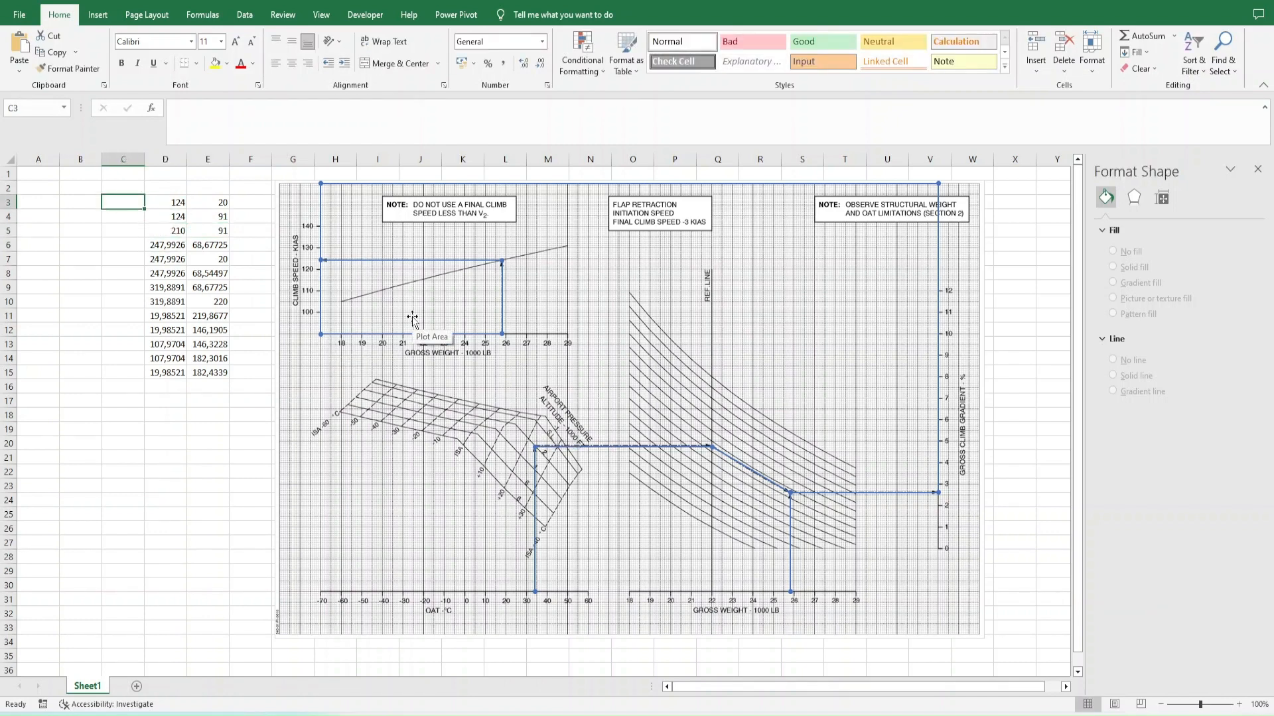
type("OAT")
key("Tab")
left_click(823, 45)
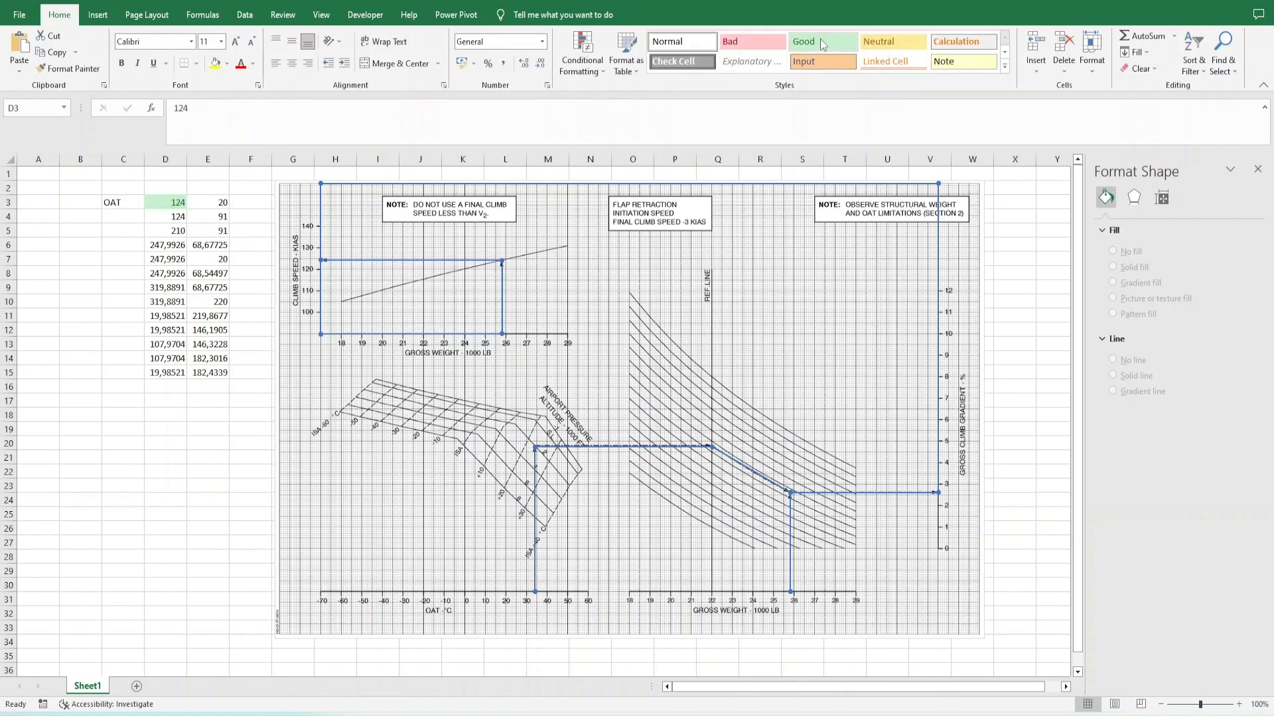
- Set D6 to 248 and apply the Good cell style to it
key("Down")
key("Down")
mouse_move(713, 452)
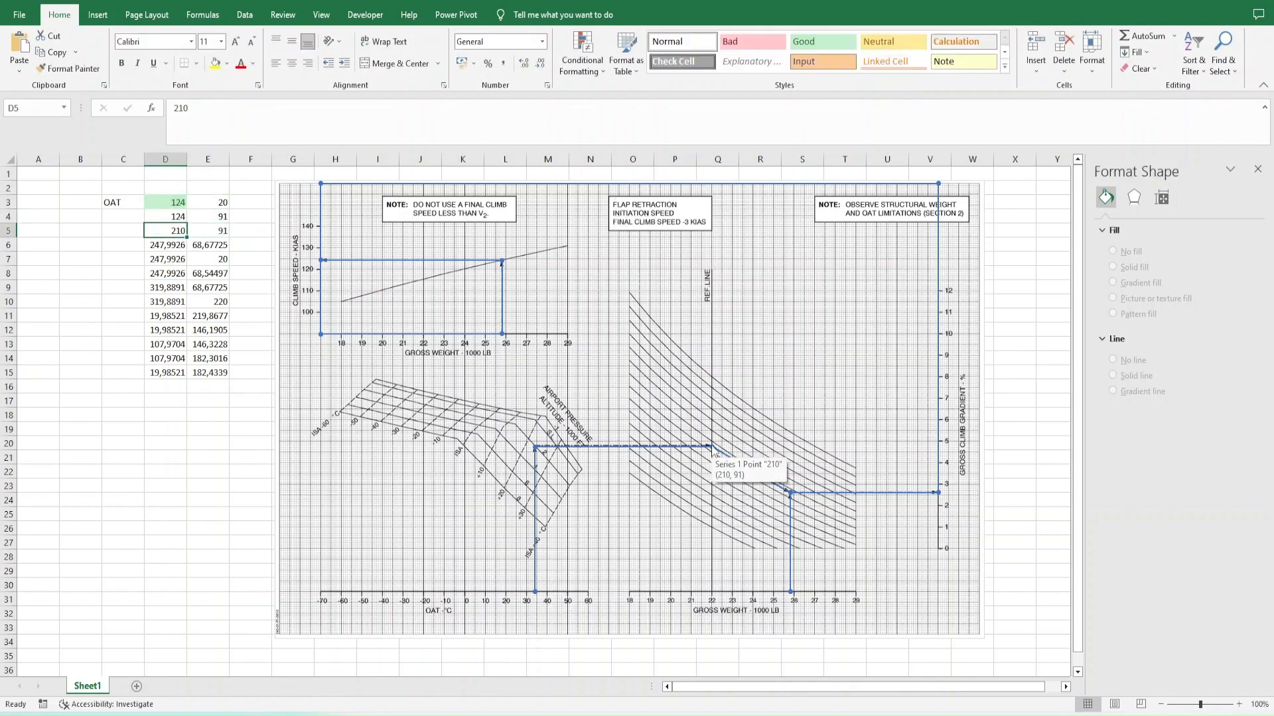
key("Down")
type("248")
key("Return")
key("Up")
left_click(822, 45)
key("Right")
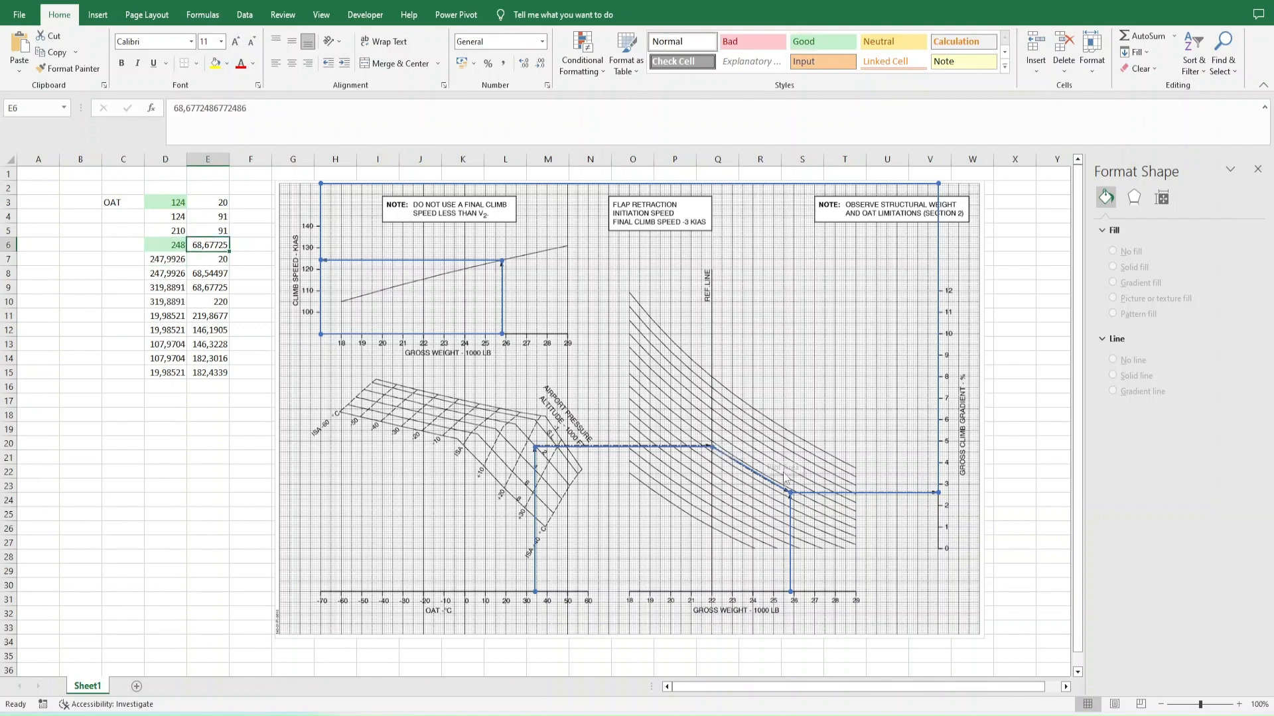
- Set E6 to 68 and apply the Good cell style to it
type("68")
key("Return")
key("Up")
left_click(823, 45)
- Set the X coordinates in D7 and D8 to 248 and link E8 to E6 with =E6
key("Down")
key("Left")
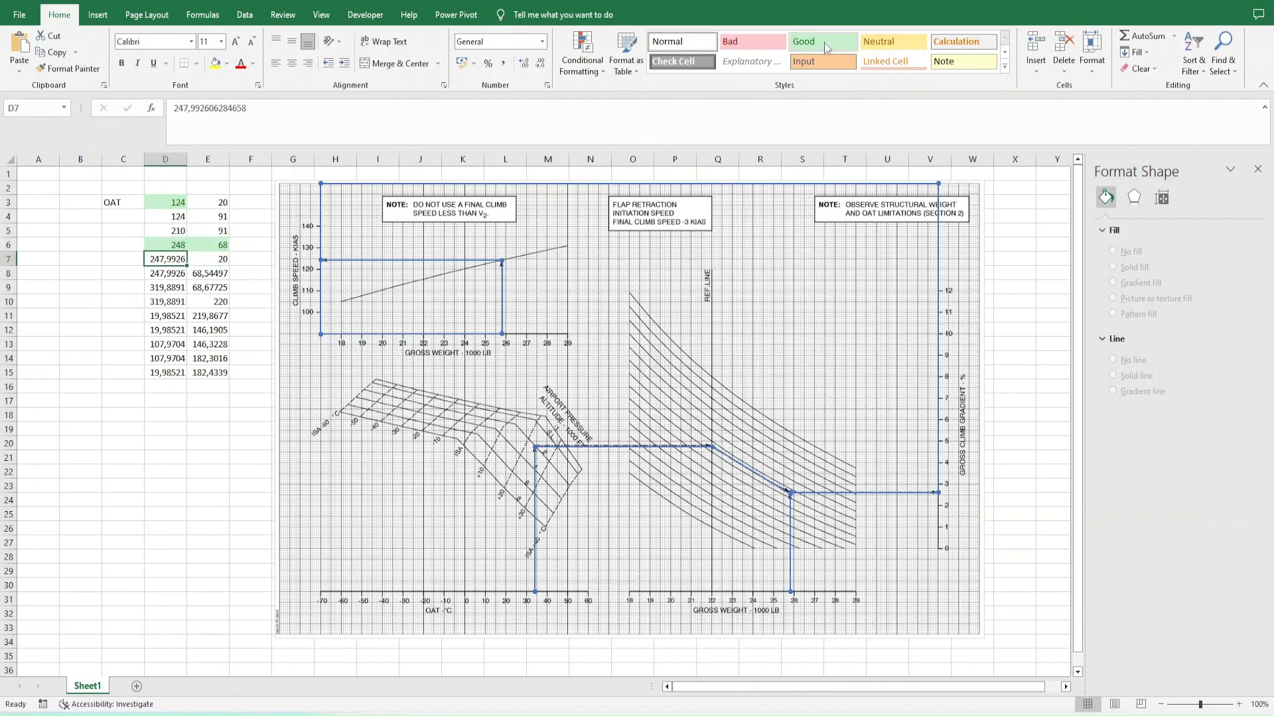
type("248")
key("Return")
key("Right")
type("=")
key("Up")
key("Up")
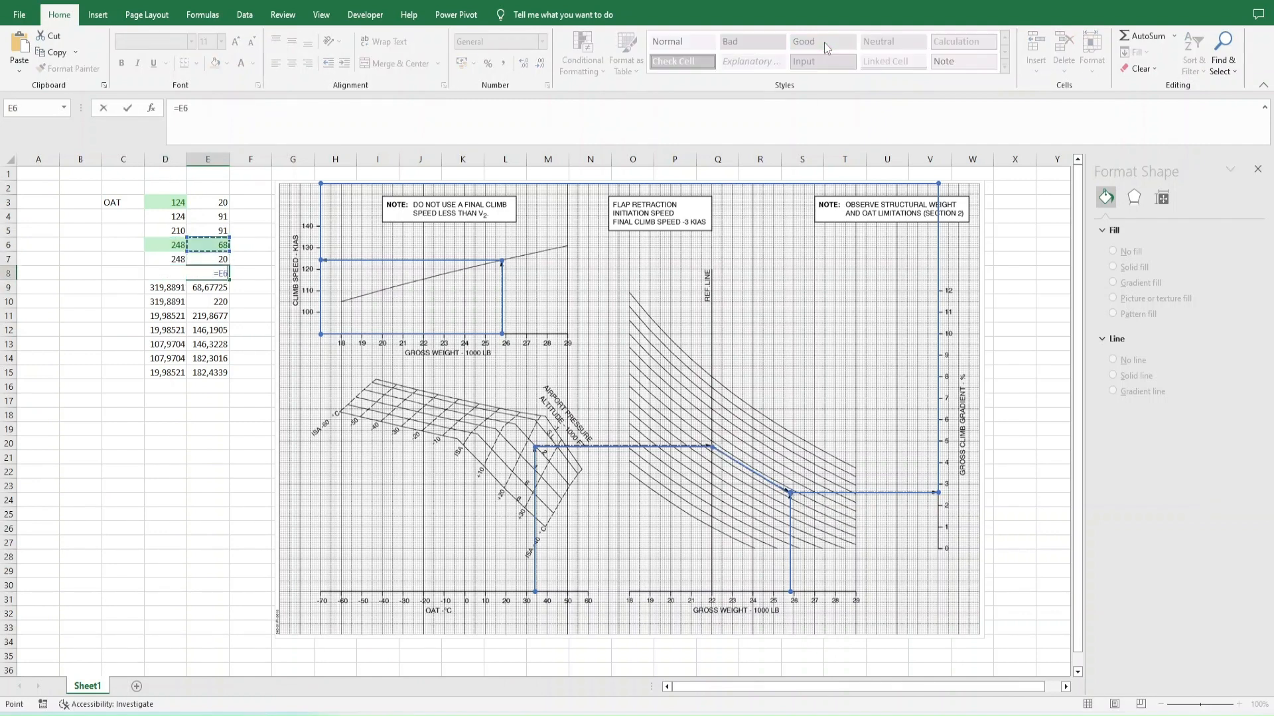
key("Return")
- Set D9 to 320 and E9 to 68, marking E9 with the Good cell style
key("Up")
key("Down")
key("Left")
mouse_move(887, 496)
type("320")
key("Right")
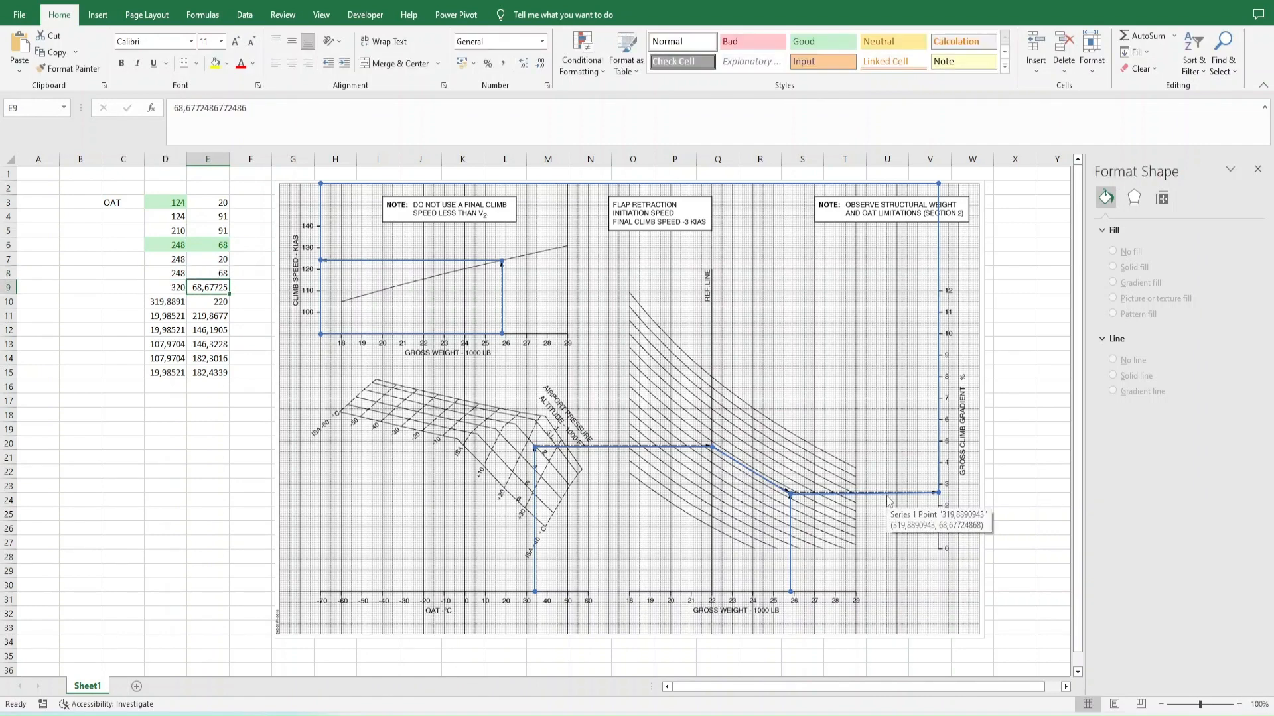
type("68")
key("Return")
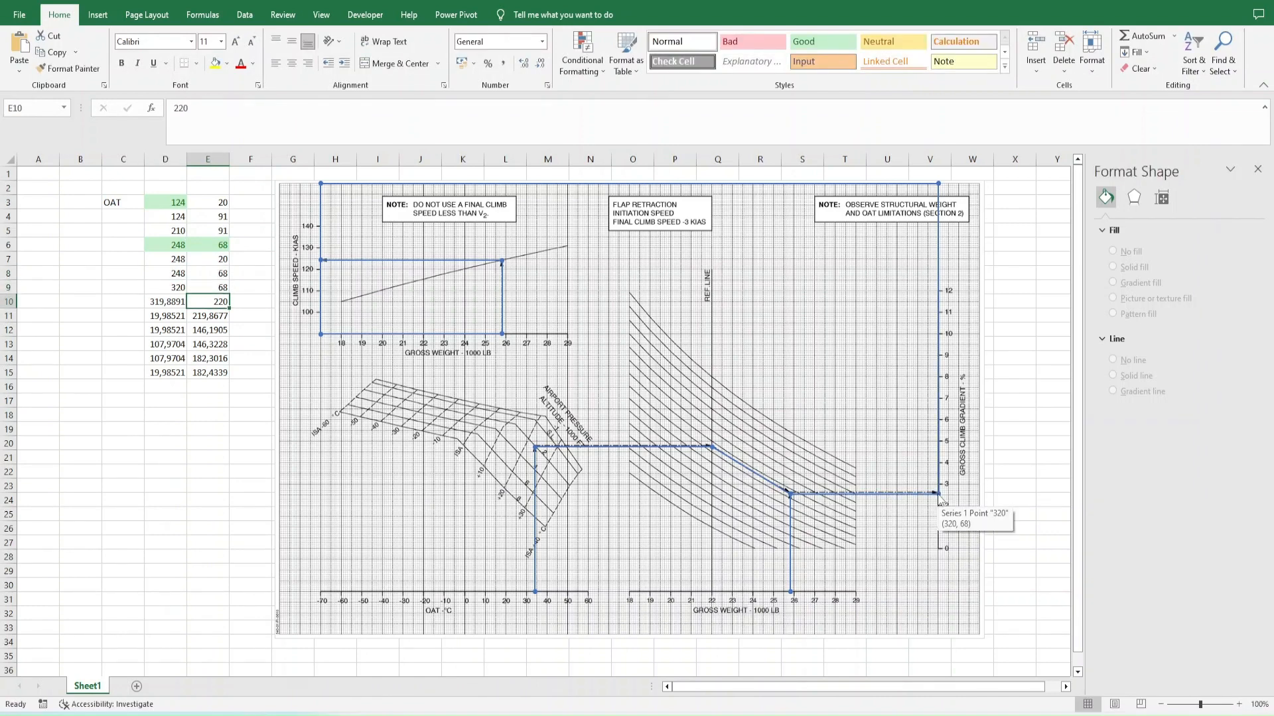
- Clear the point coordinates in D10:E12
key("shift+Left")
key("Delete")
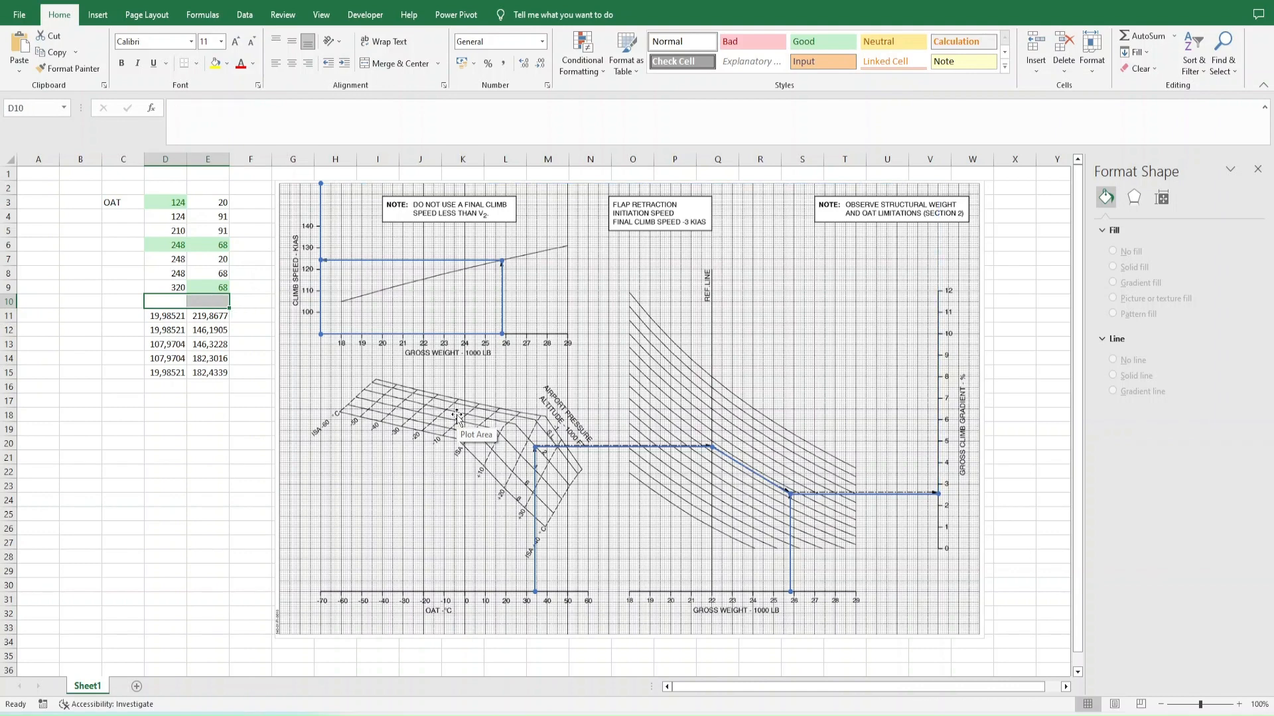
key("Down")
key("shift+Right")
key("Delete")
key("Down")
key("shift+Right")
key("Delete")
- Set the point in row 13 to 108 in D13 and 146 in E13
key("Down")
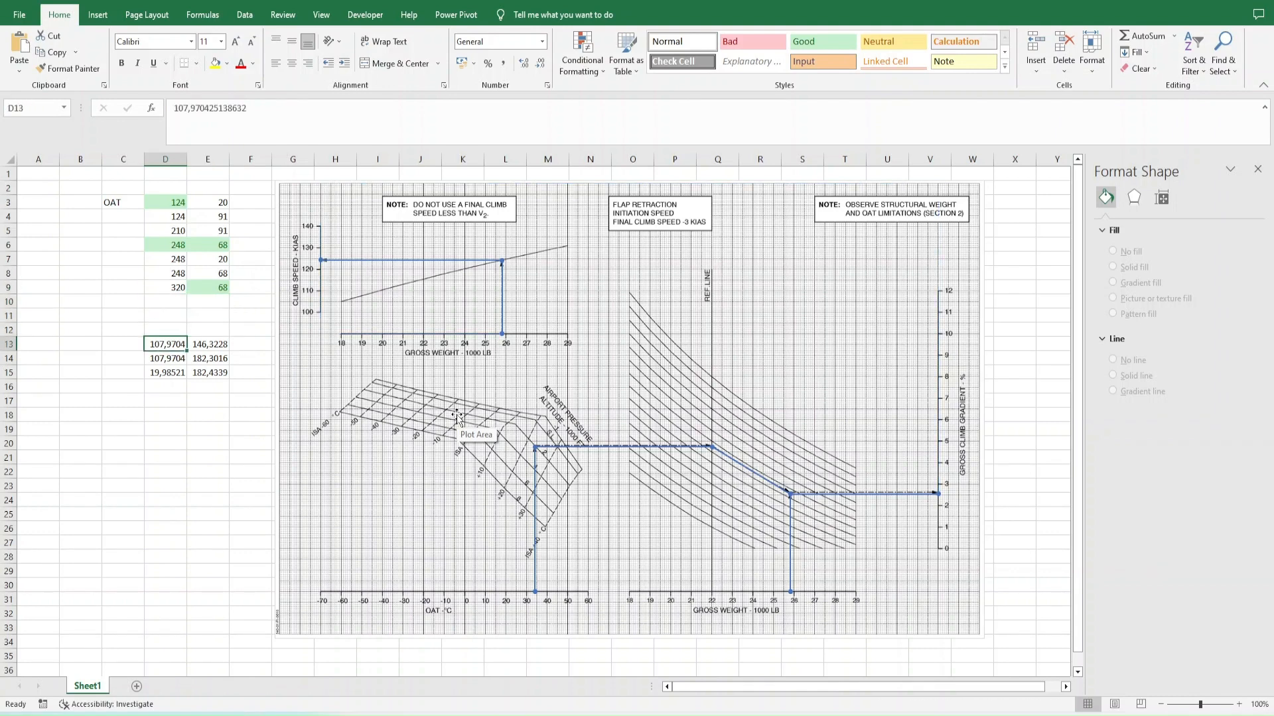
type("108")
key("Right")
type("146")
key("Return")
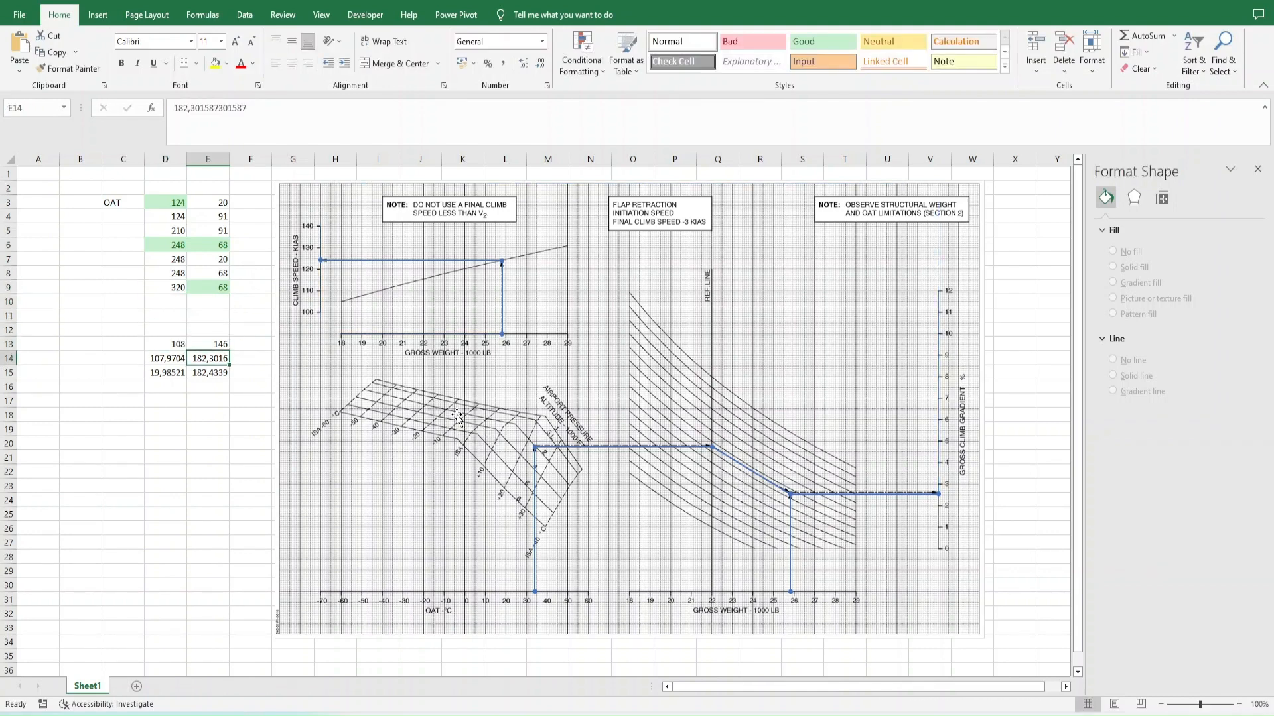
- Try 120 as the X coordinate in D13
key("Up")
key("Left")
type("120")
key("Return")
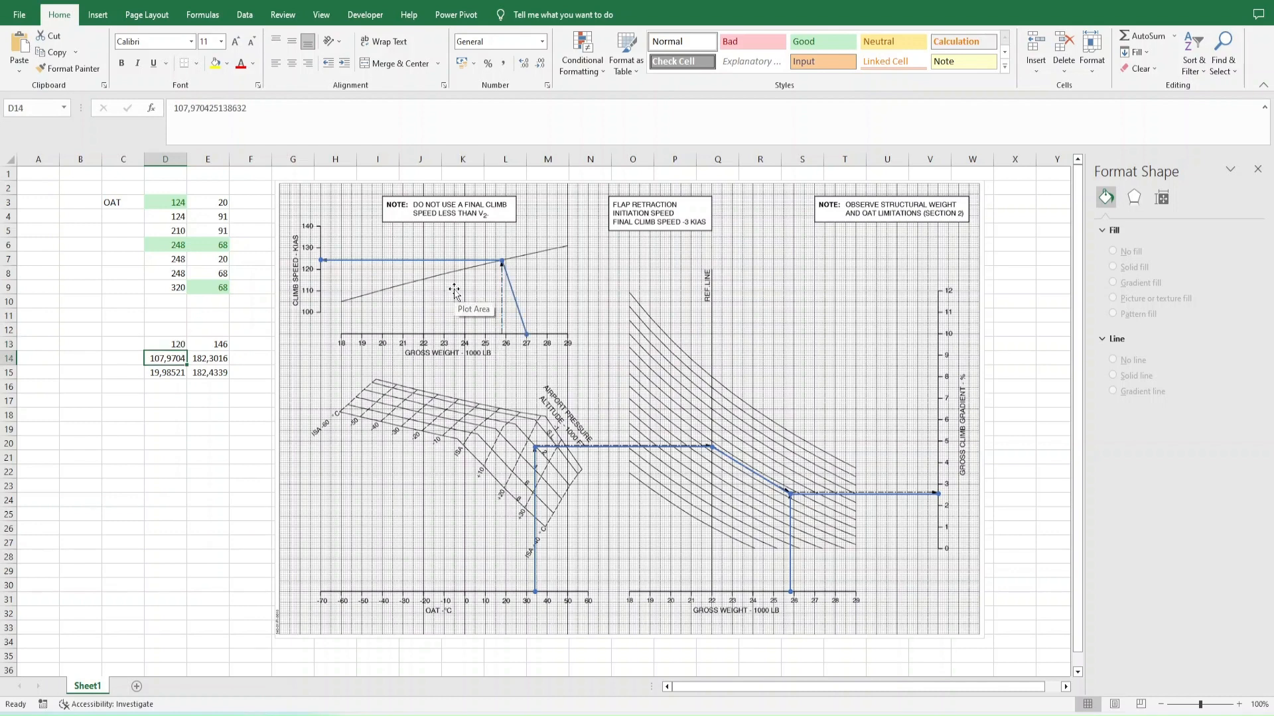
- Apply the Good cell style to D13 and set both D13 and D14 to 108
key("Up")
left_click(808, 44)
type("108")
key("Return")
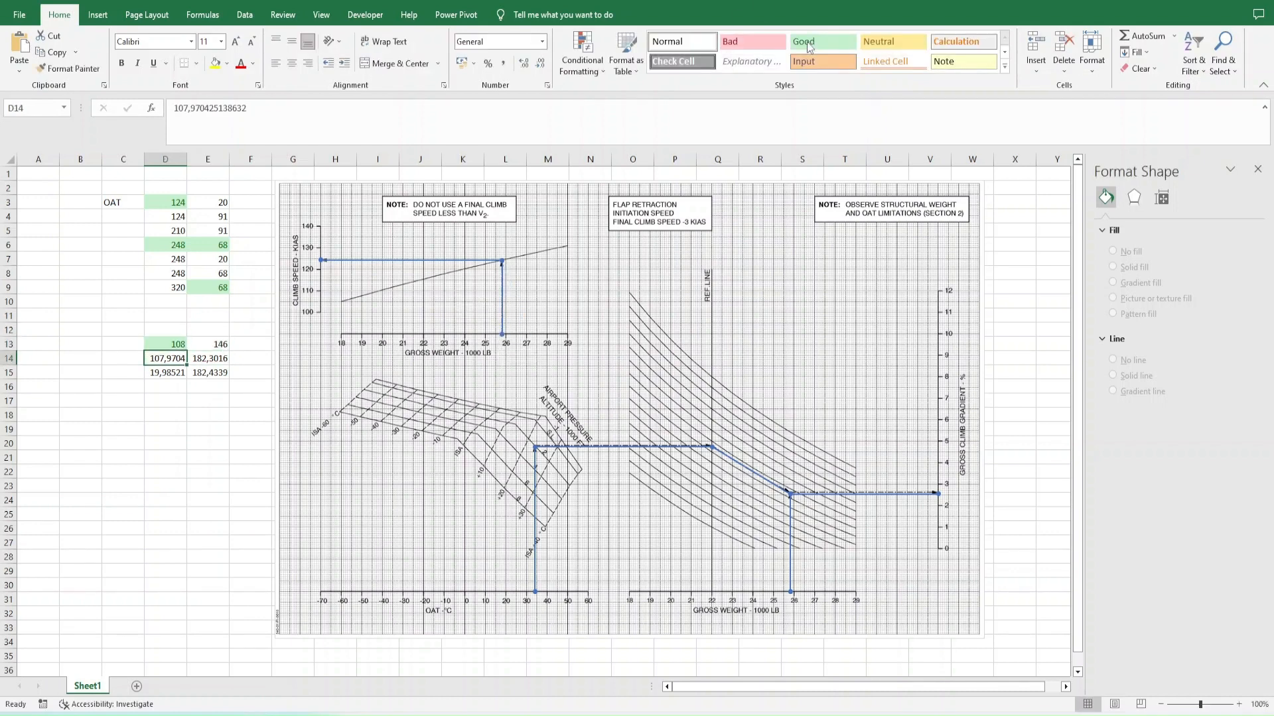
type("108")
key("Right")
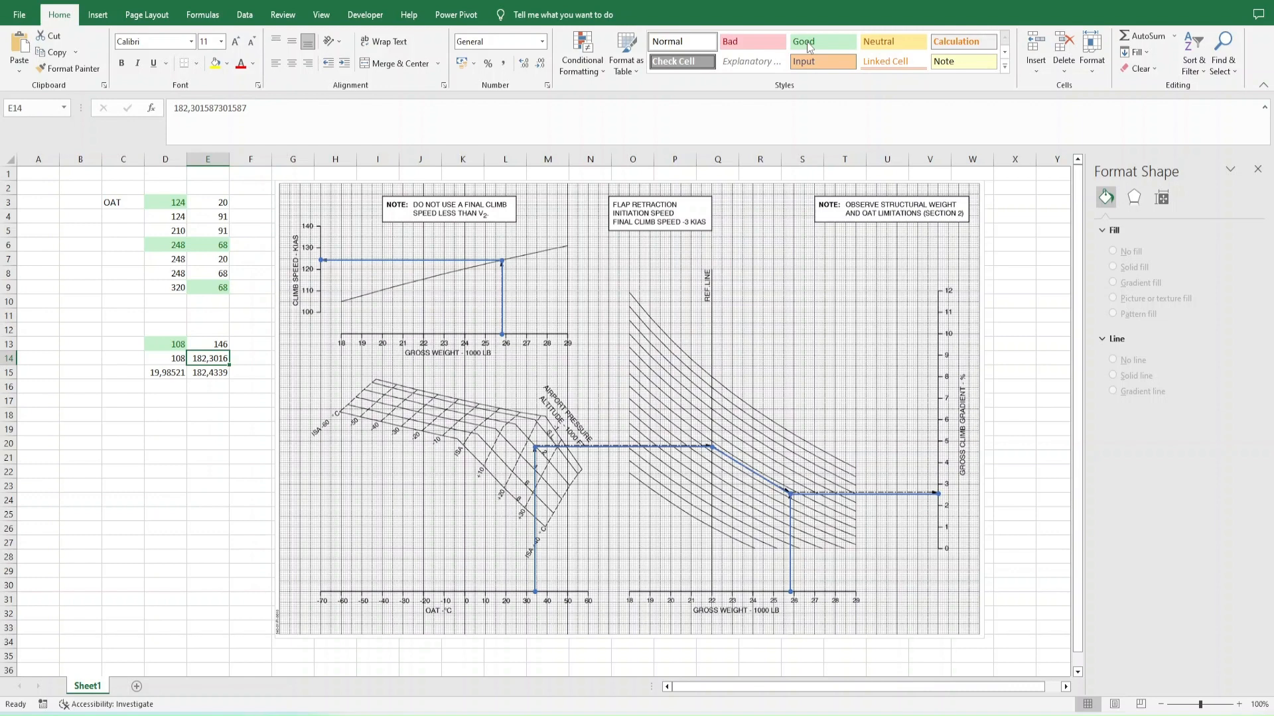
- Set E14 to 182 and apply the Good cell style to it
type("182")
key("Return")
key("Up")
left_click(808, 43)
- Set the last point's coordinates to 20 in D15 and 182 in E15
key("Down")
key("Left")
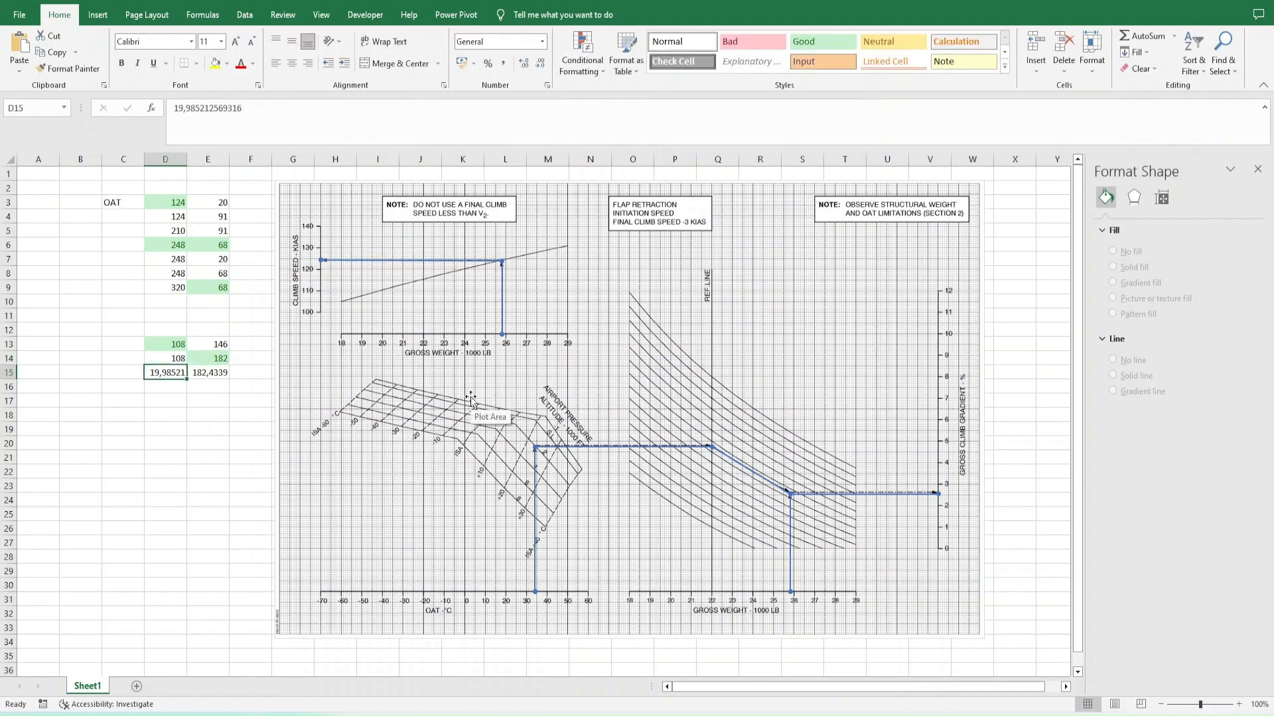
type("20")
key("Right")
type("182")
key("Return")
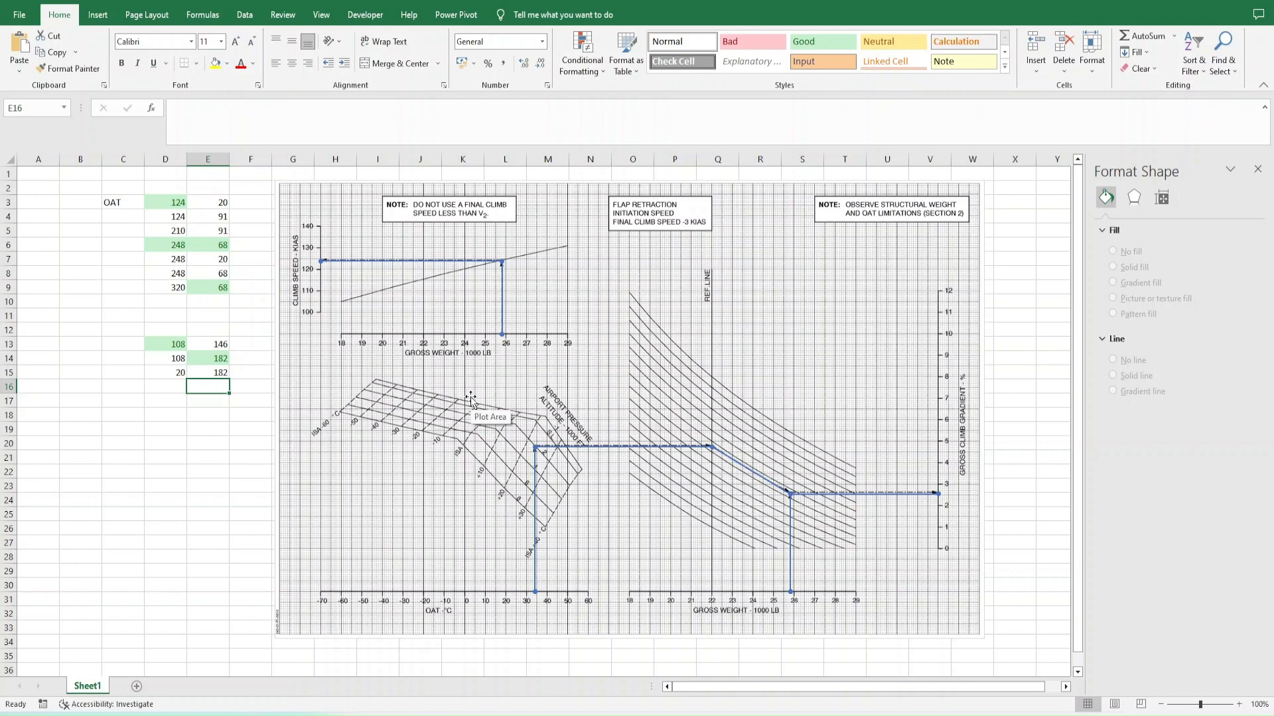
- Apply the Good cell style to E4 and enter the label ALT in C4
key("Up")
key("Up")
key("Up")
key("Up")
key("Up")
key("Up")
key("Up")
key("Up")
key("Up")
key("Up")
key("Up")
key("Up")
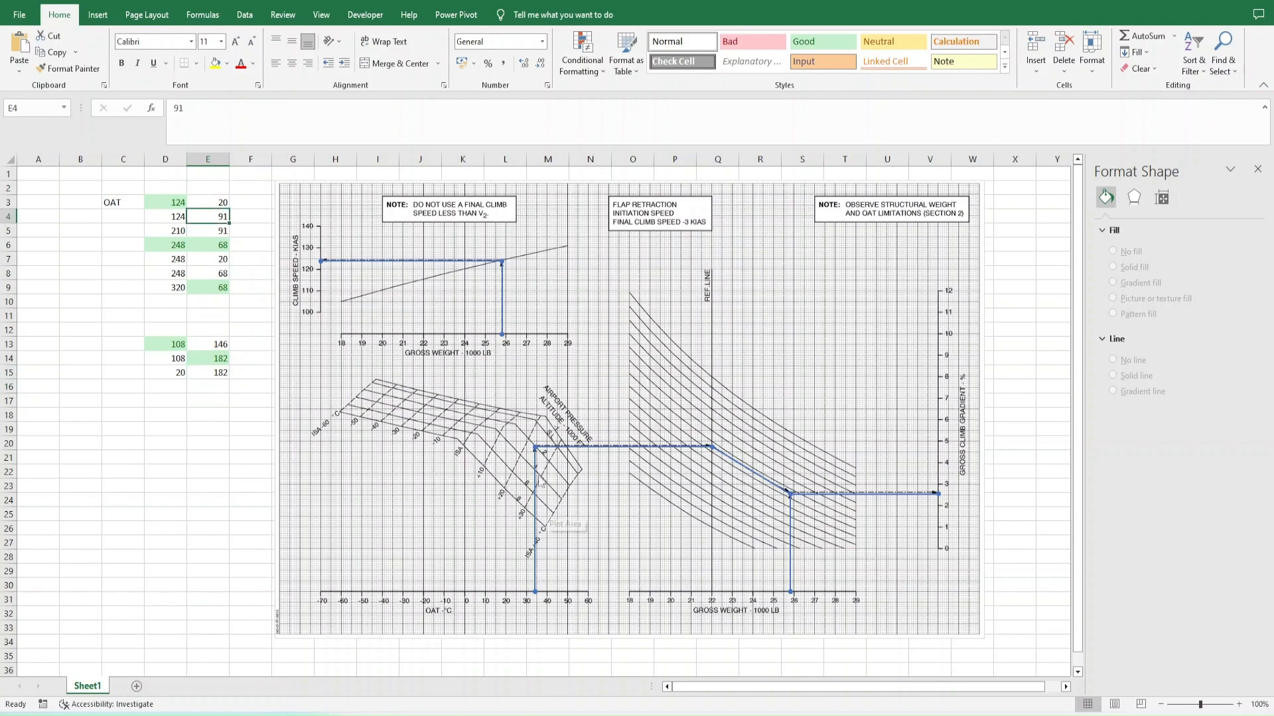
key("F4")
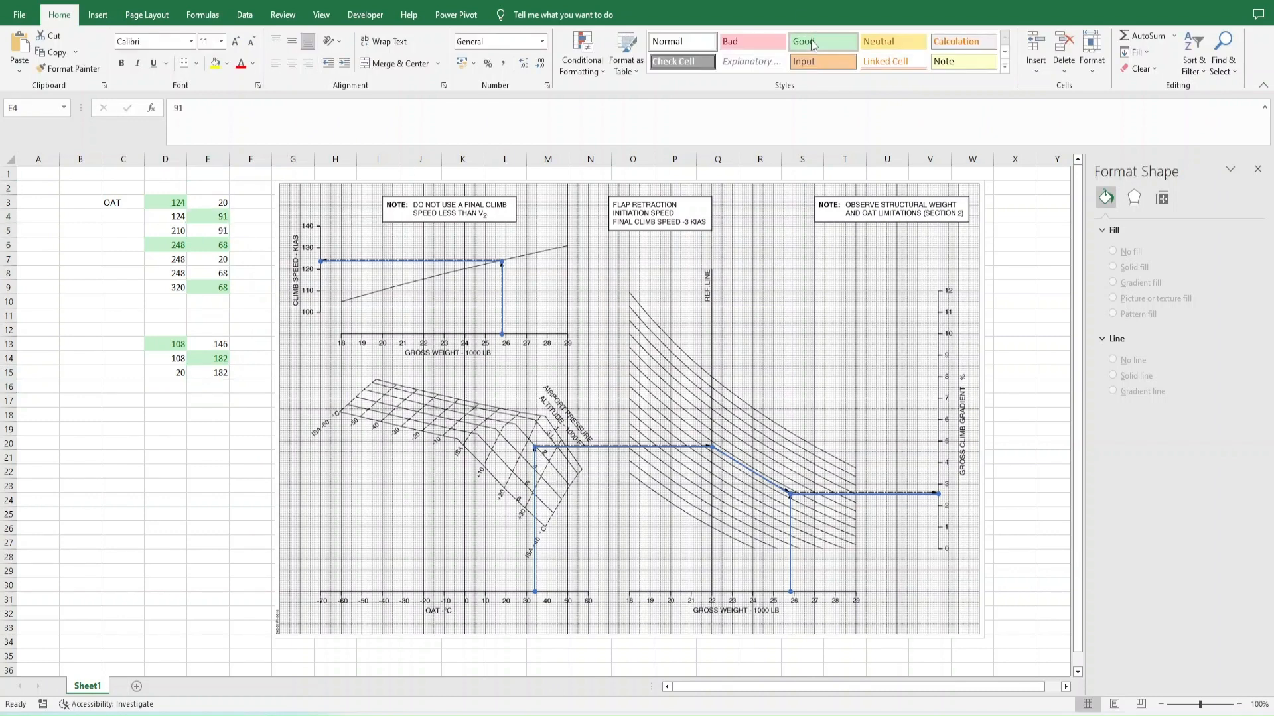
key("Left")
key("Left")
type("ALT")
left_click(145, 245)
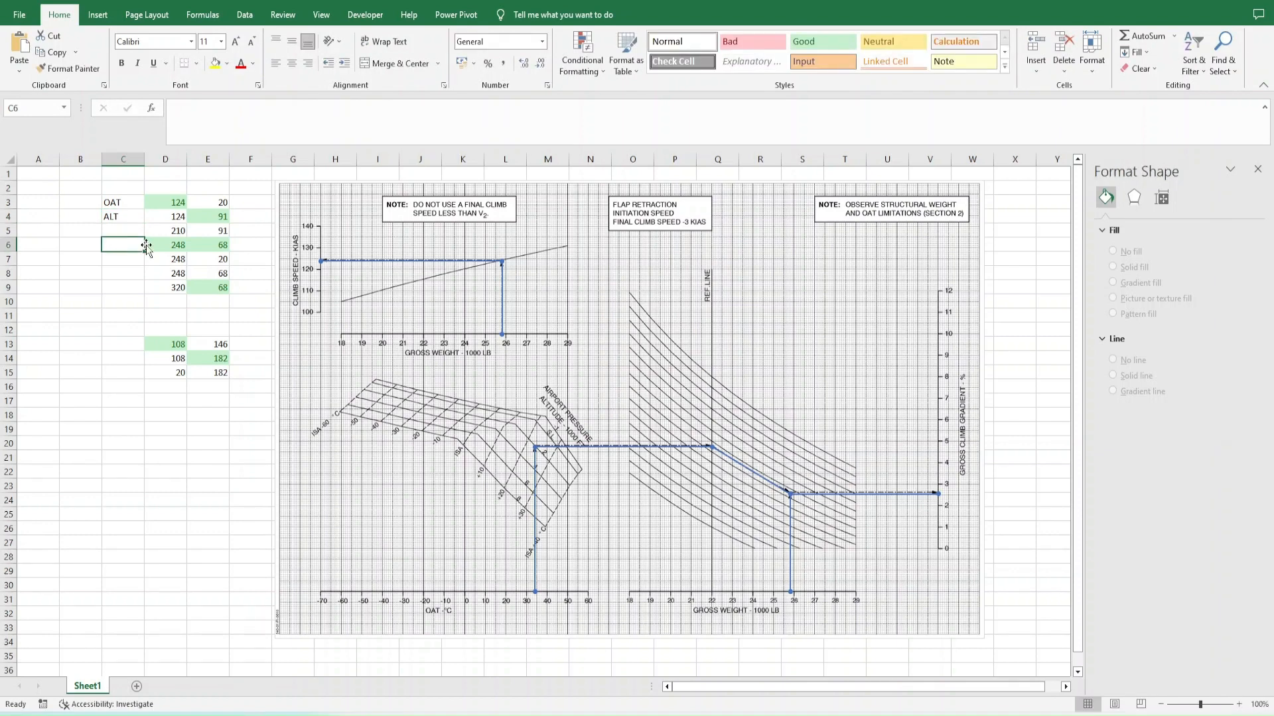
- Try a test point with the coordinates 120 and 120 in D11:E11
left_click(166, 313)
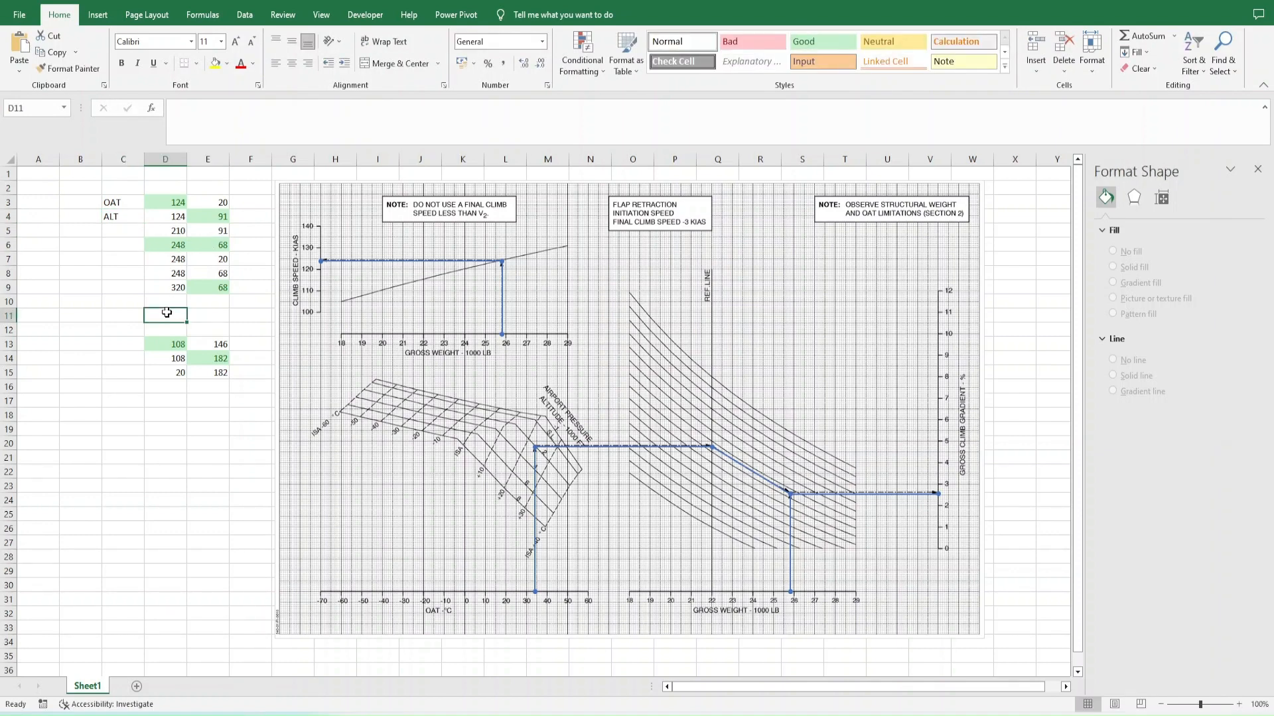
left_click(478, 389)
left_click(174, 313)
type("120")
key("Tab")
type("100")
key("Tab")
key("Left")
type("120")
key("Tab")
key("Left")
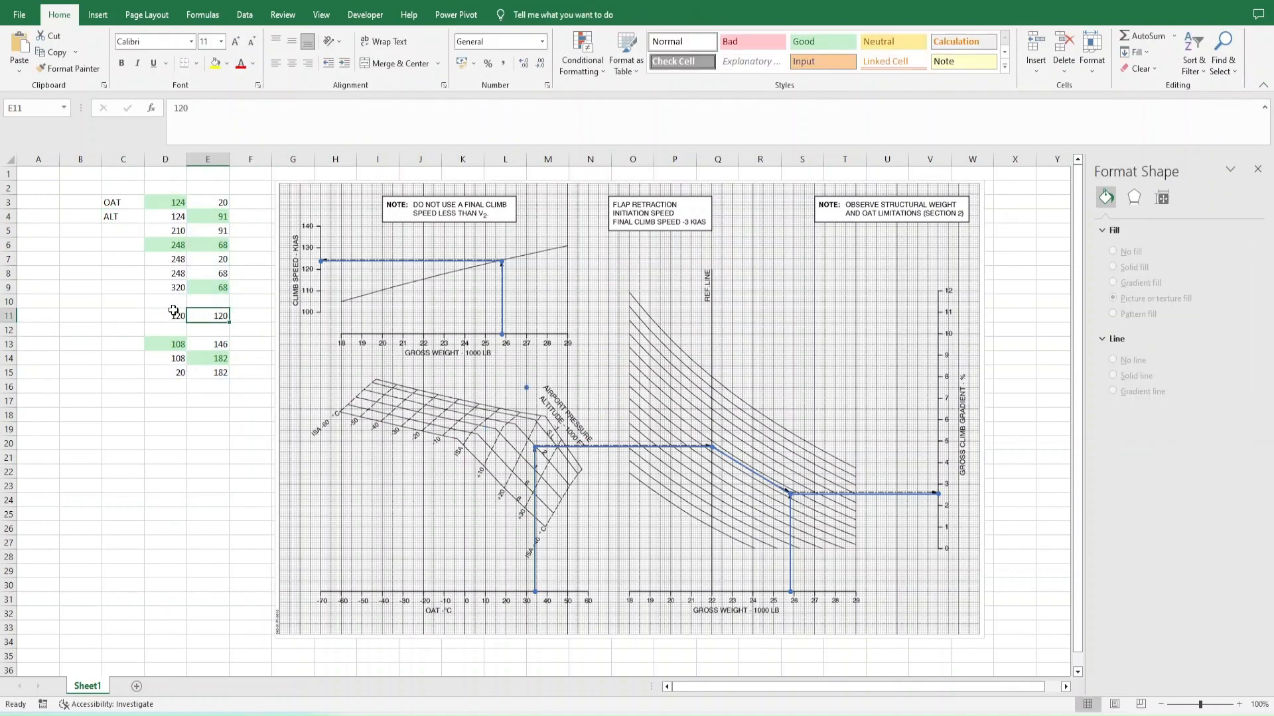
key("ctrl+z")
key("ctrl+z")
key("ctrl+z")
- Shorten the chart series' X and Y ranges so both end at row 13
left_click(534, 492)
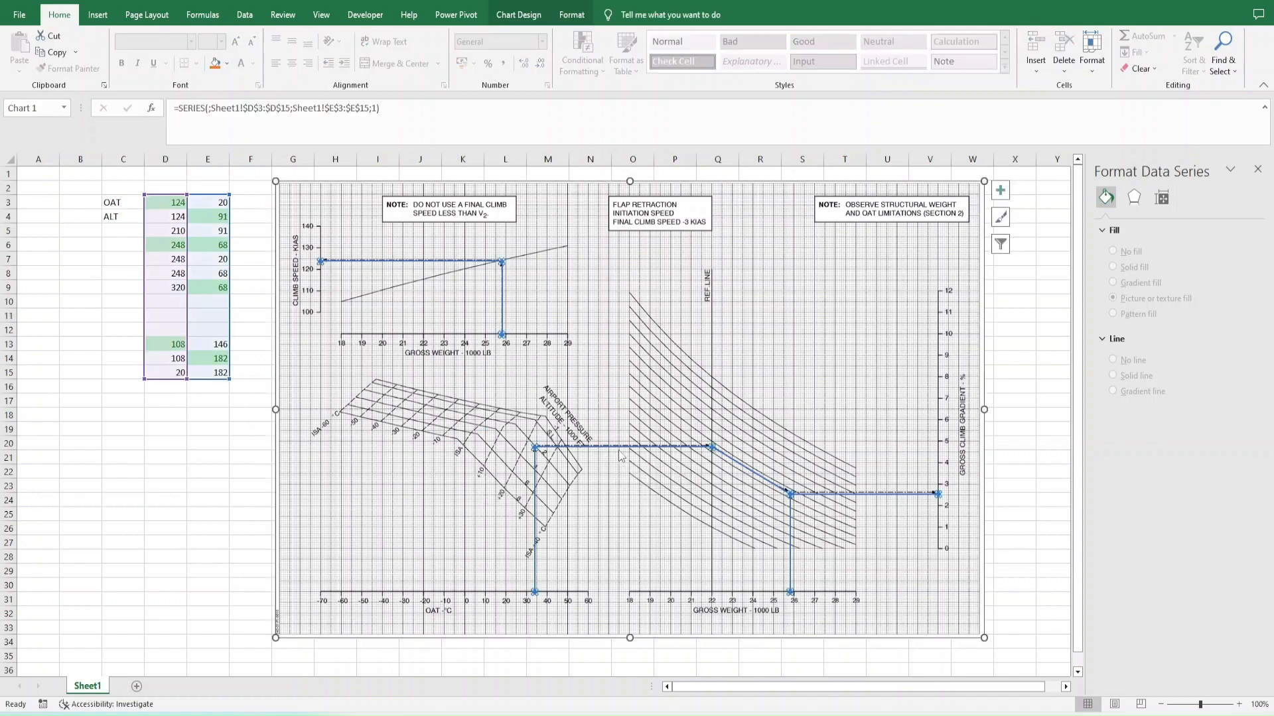
left_click_drag(229, 379, 224, 344)
left_click_drag(187, 380, 227, 348)
- Move the climb speed points from D13:E15 up to D11:E13
left_click(170, 344)
key("shift+Right")
key("shift+Down")
key("shift+Down")
left_click(434, 441)
- Enter the label MARKER in C15 with the coordinates 120 in D15 and 120 in E15
left_click(127, 369)
type("MARKER")
key("Tab")
type("120")
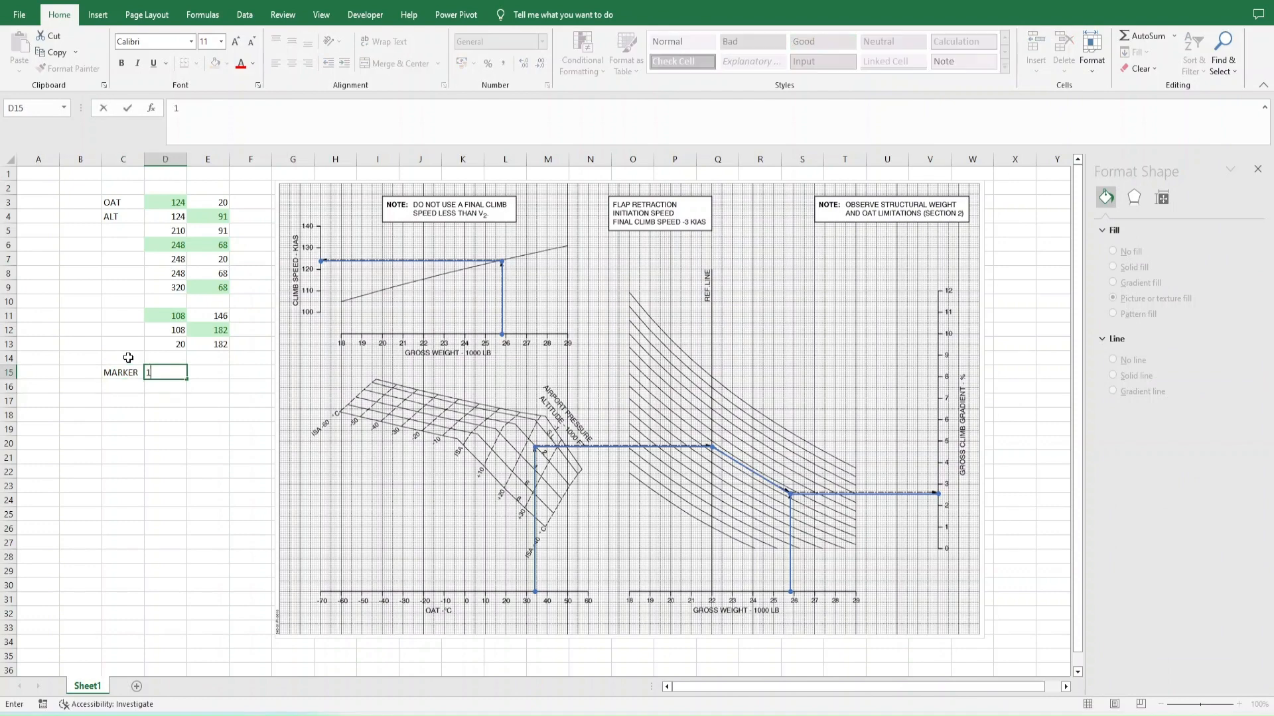
key("Tab")
type("120")
- Add a second chart series named MARKER with X value from D15 and Y value from E15
key("Tab")
- Open the chart's data source settings and name the existing series LINE
right_click(371, 391)
left_click(245, 502)
type("LINE")
left_click(388, 560)
left_click(203, 502)
type("MARKER")
key("Tab")
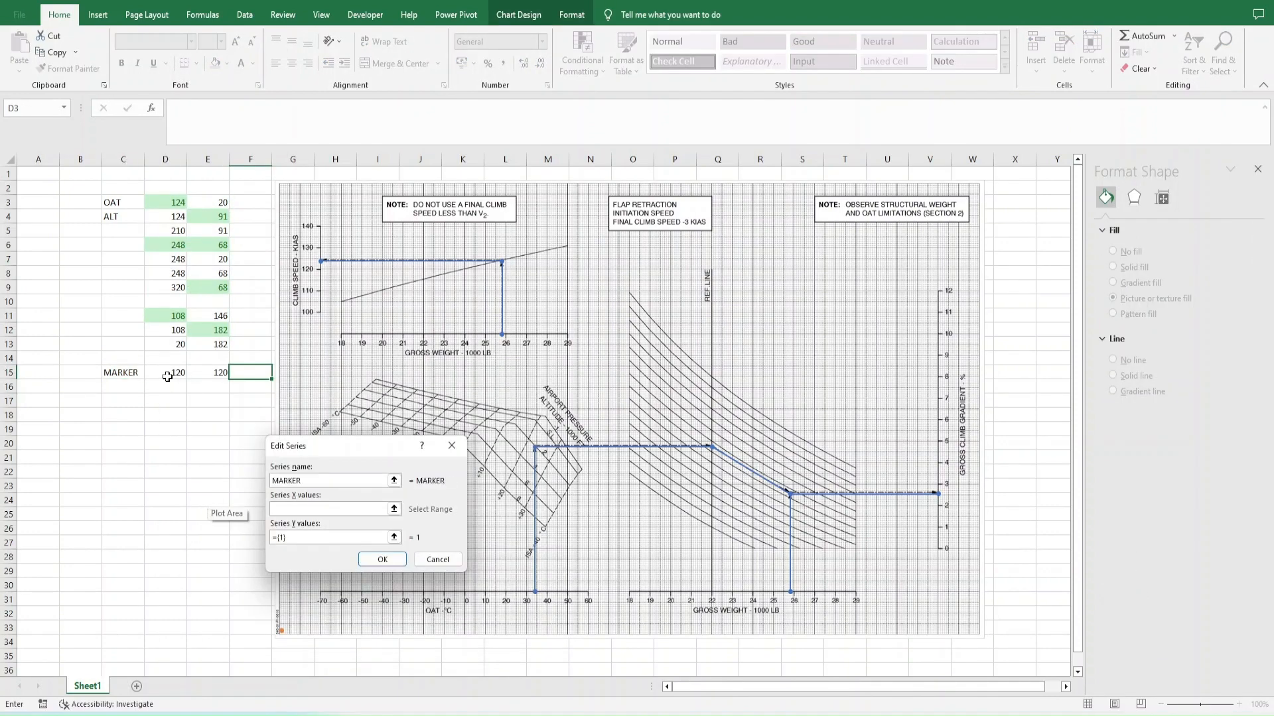
left_click(168, 375)
key("Tab")
left_click(358, 559)
left_click(472, 602)
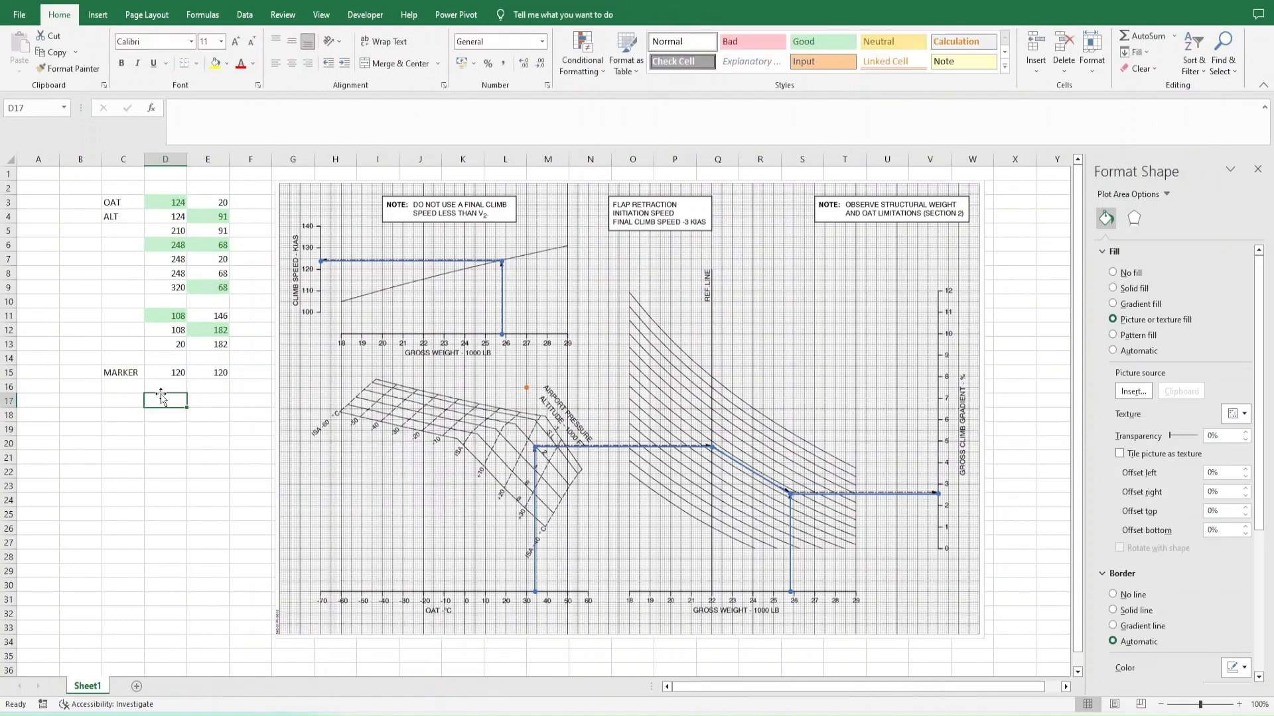
left_click(166, 400)
left_click(141, 241)
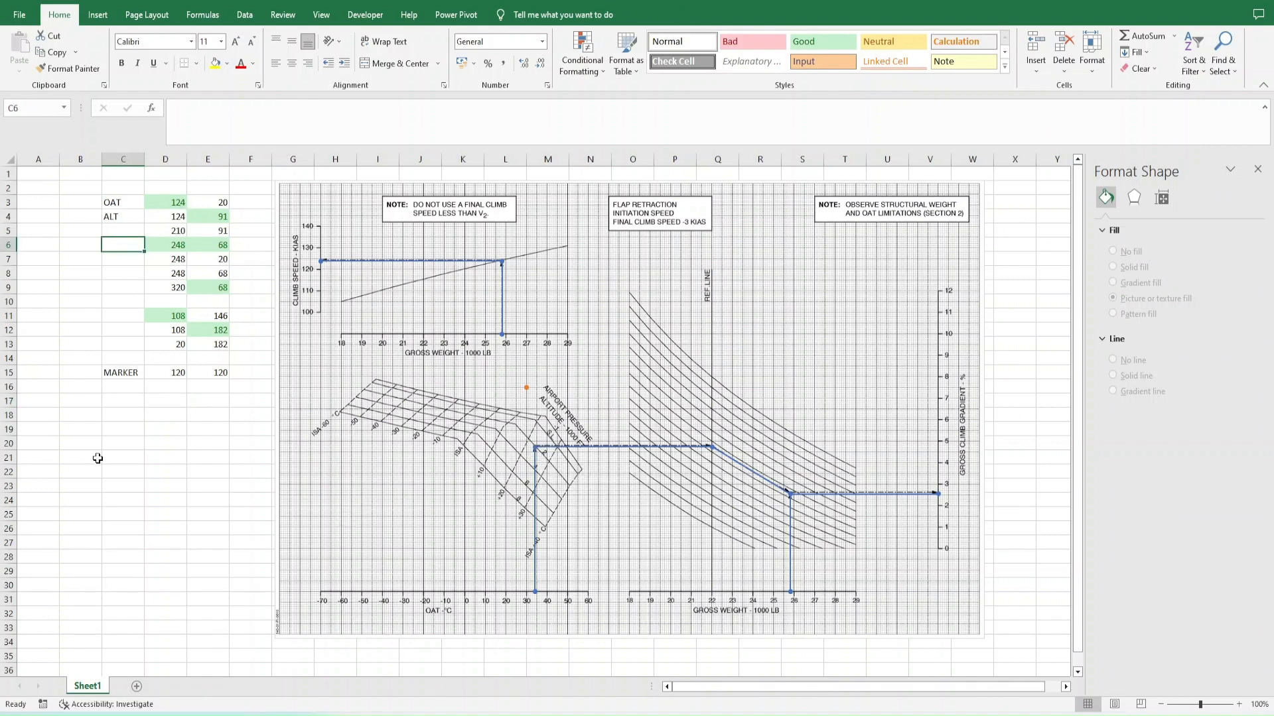
left_click(68, 432)
mouse_move(713, 458)
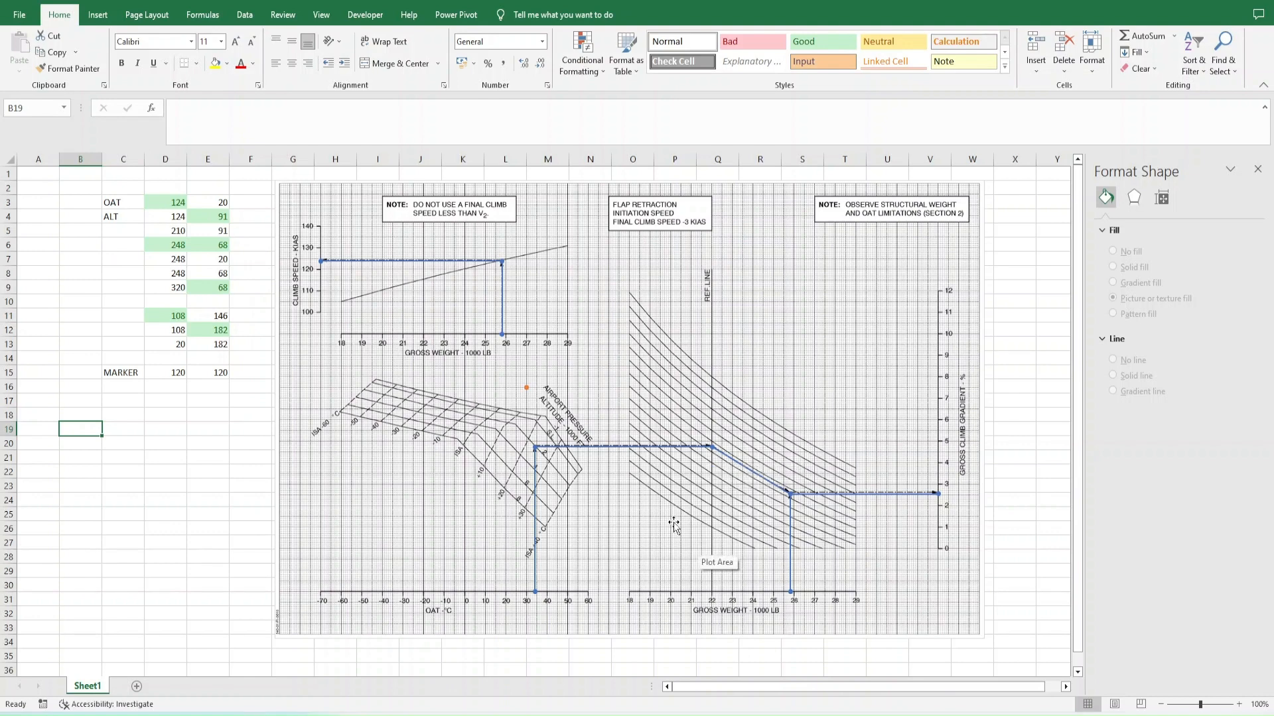
- Set the MARKER point's coordinates to 248 in D15 and 68 in E15
left_click(177, 372)
type("248")
key("Tab")
type("68")
- Test the MARKER point with the Y coordinates 100 and 0 in E15
key("Tab")
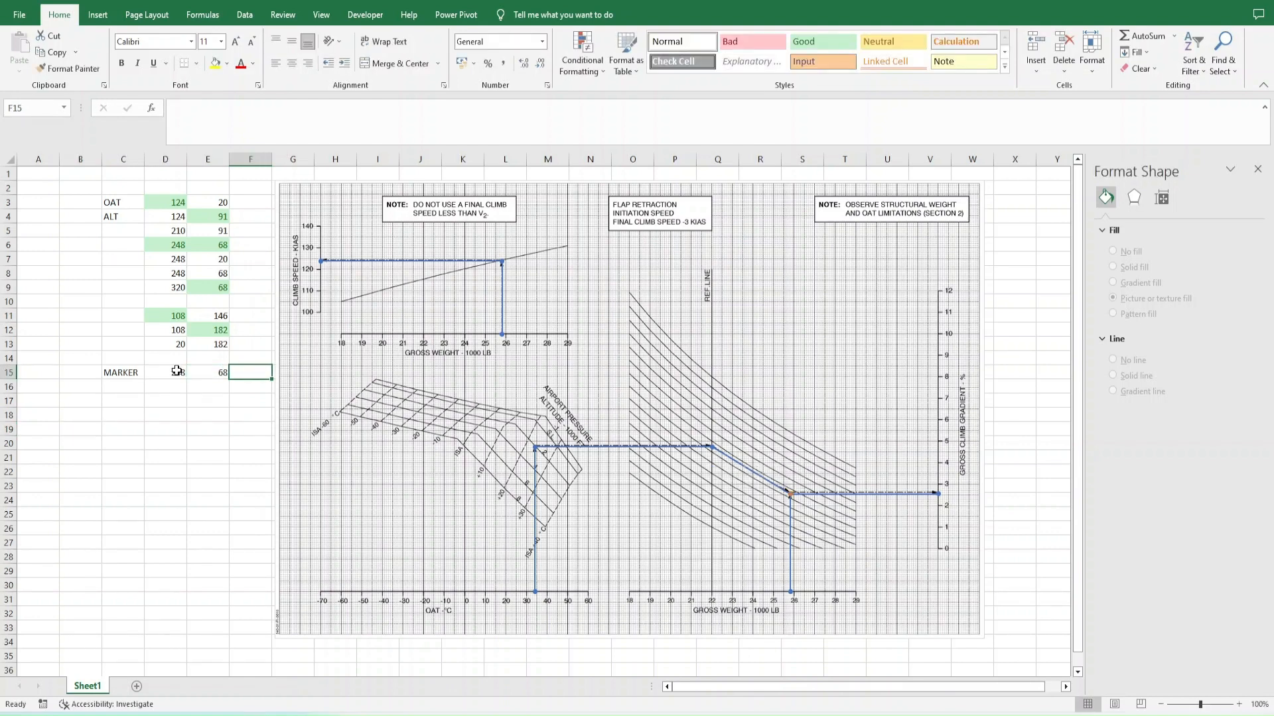
key("Left")
type("100")
key("Tab")
key("Left")
type("0")
key("Return")
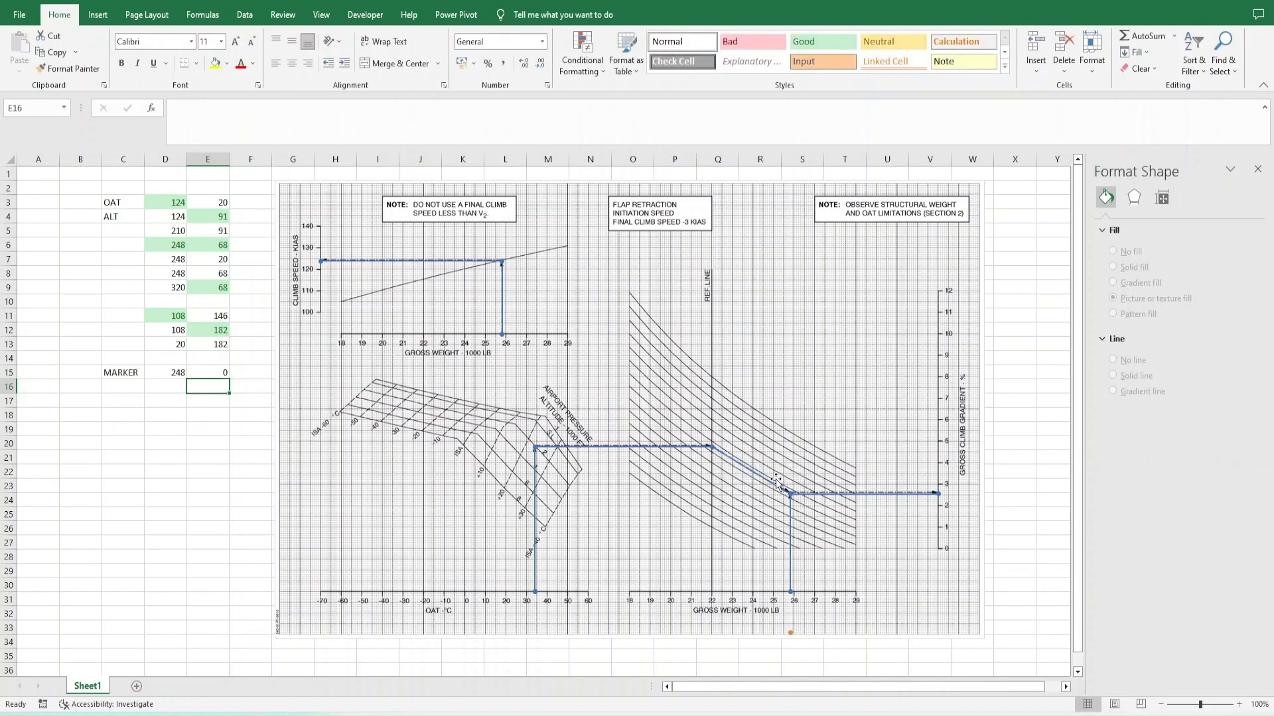
- Enter the label WEIGHT in C6
left_click(127, 244)
type("WEIGHT")
key("Return")
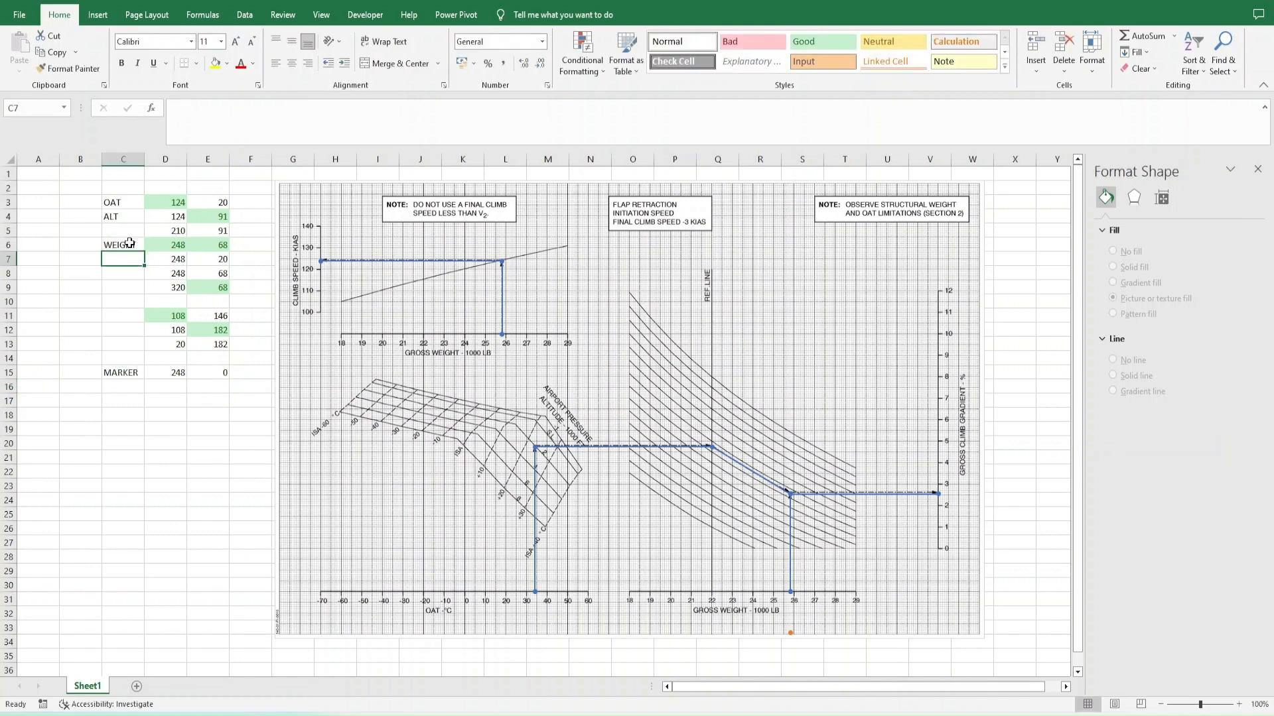
- Enter the label CLIMB GRAD in C9
key("Right")
key("Right")
key("Down")
key("Down")
key("Right")
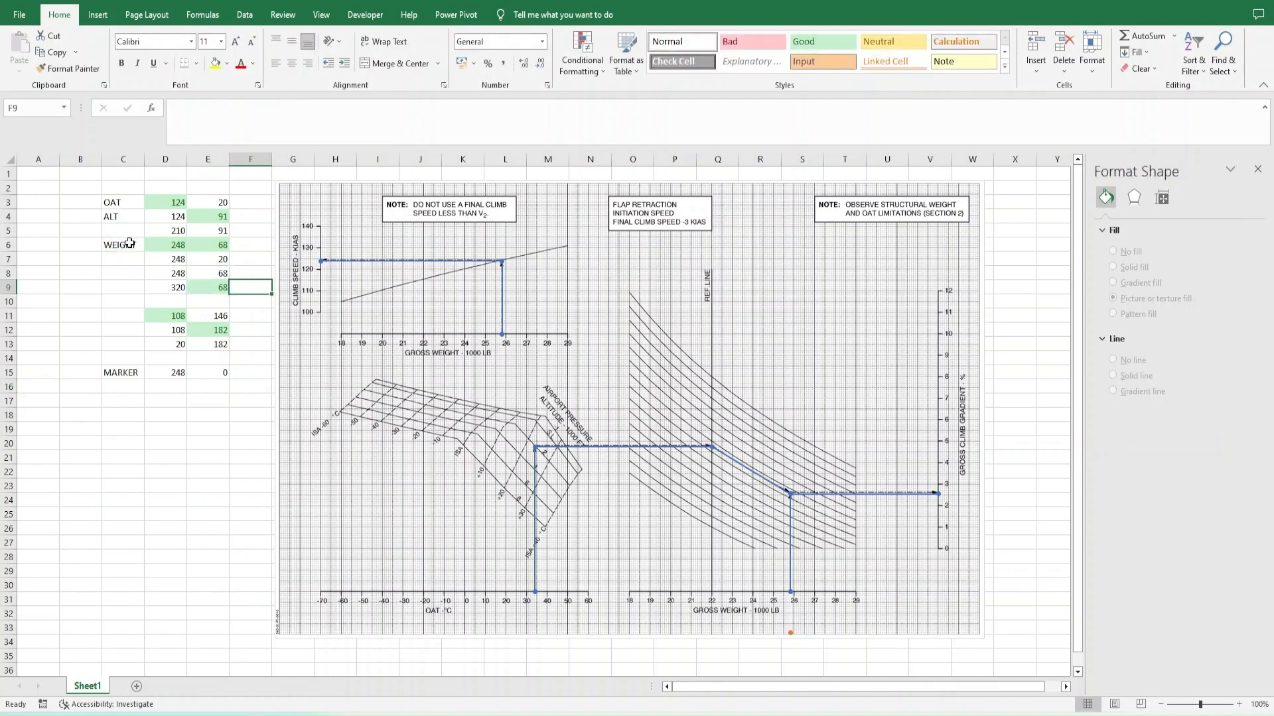
key("Left")
key("Left")
key("Left")
type("CLIMB GRAD")
key("Return")
key("Up")
key("Right")
key("Right")
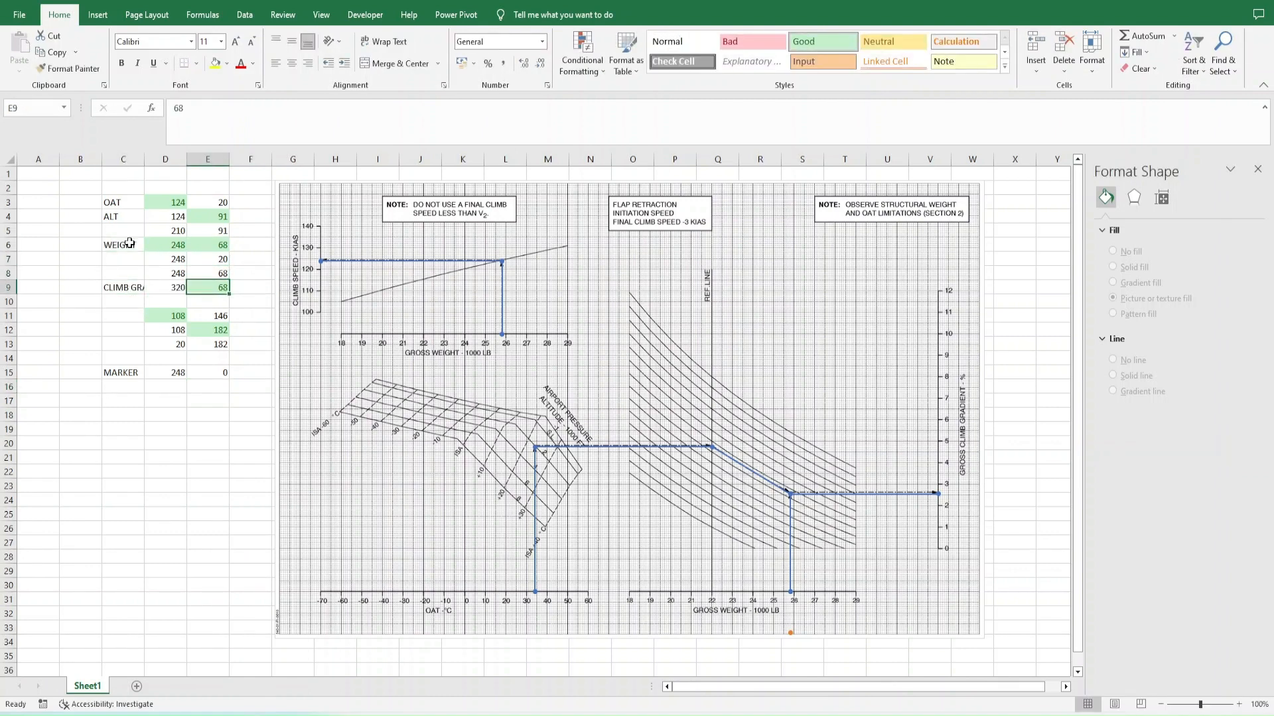
- Set the MARKER point's Y coordinate in E15 to 146
key("Left")
key("Left")
key("Down")
key("Down")
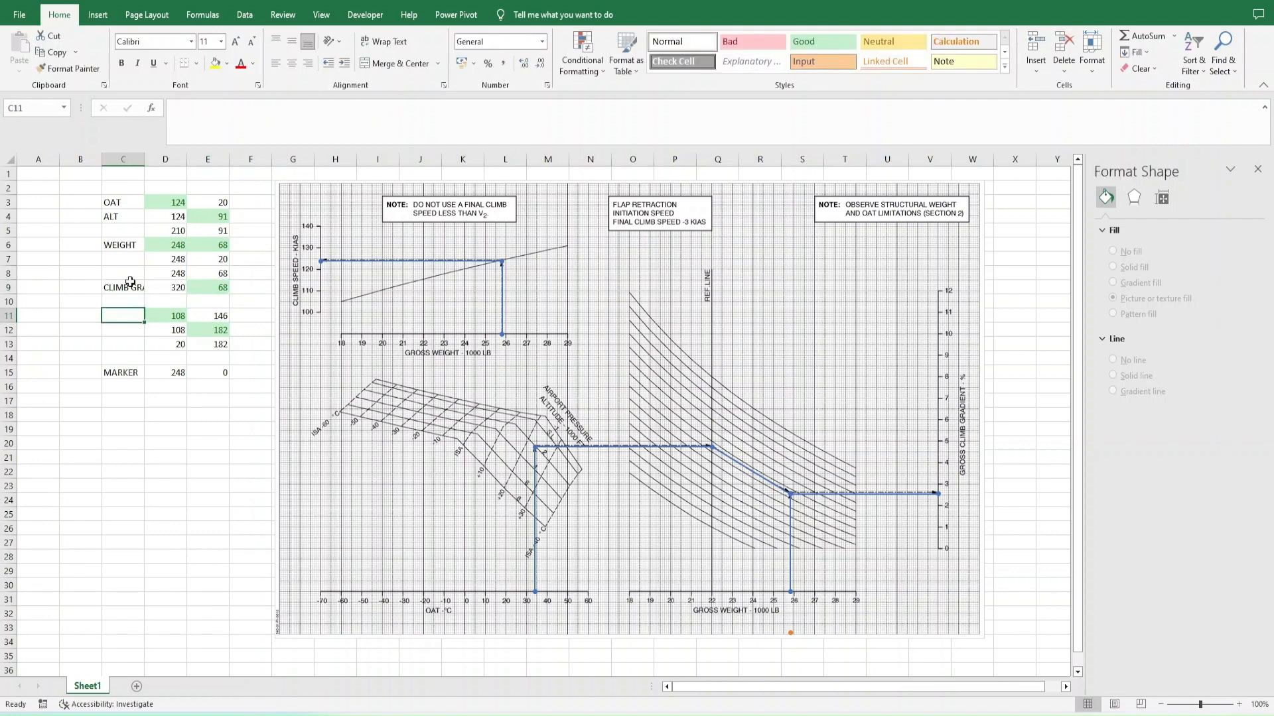
key("Down")
key("Down")
key("Down")
key("Down")
key("Right")
key("Right")
type("146")
key("Return")
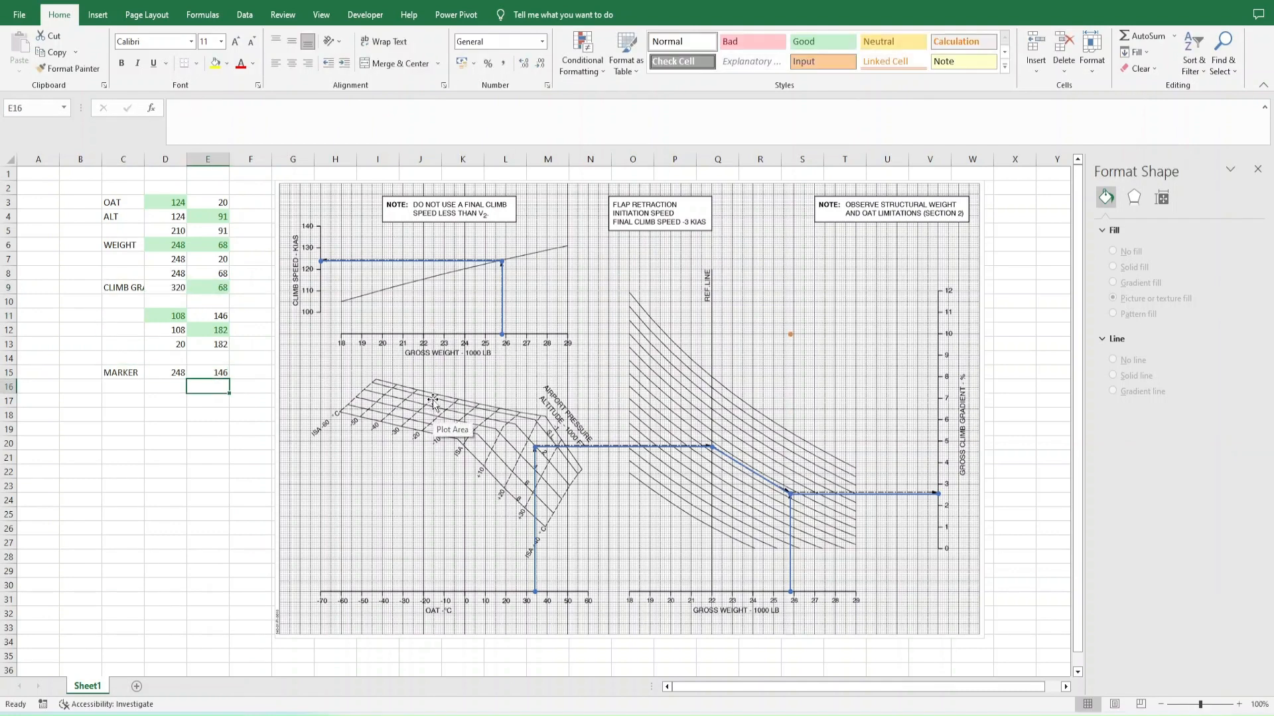
- Enter the label WEIGHT2 in C11
left_click(123, 317)
type("WEIGHT")
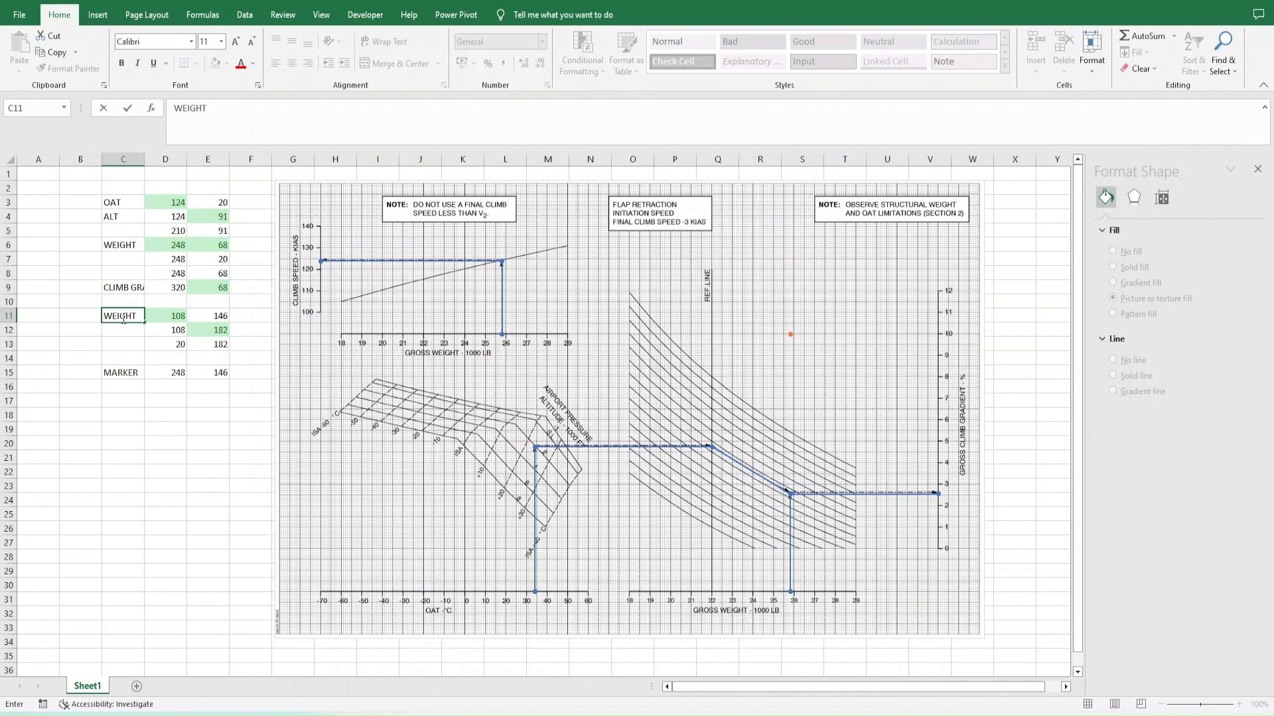
type("2")
key("Return")
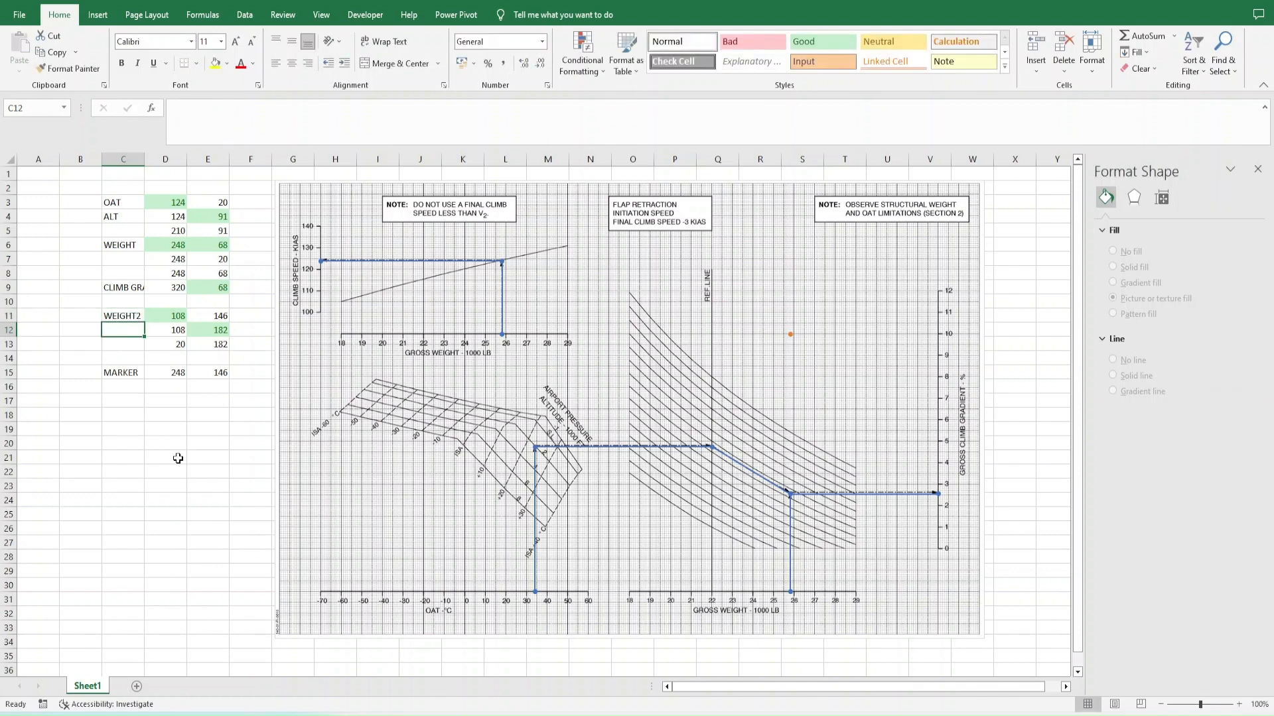
- Enter the label V-CLIMB in C12 and close the shape formatting pane
type("CLIMB-S")
key("BackSpace")
key("BackSpace")
key("BackSpace")
key("BackSpace")
key("BackSpace")
key("BackSpace")
key("BackSpace")
type("V-CLIMB")
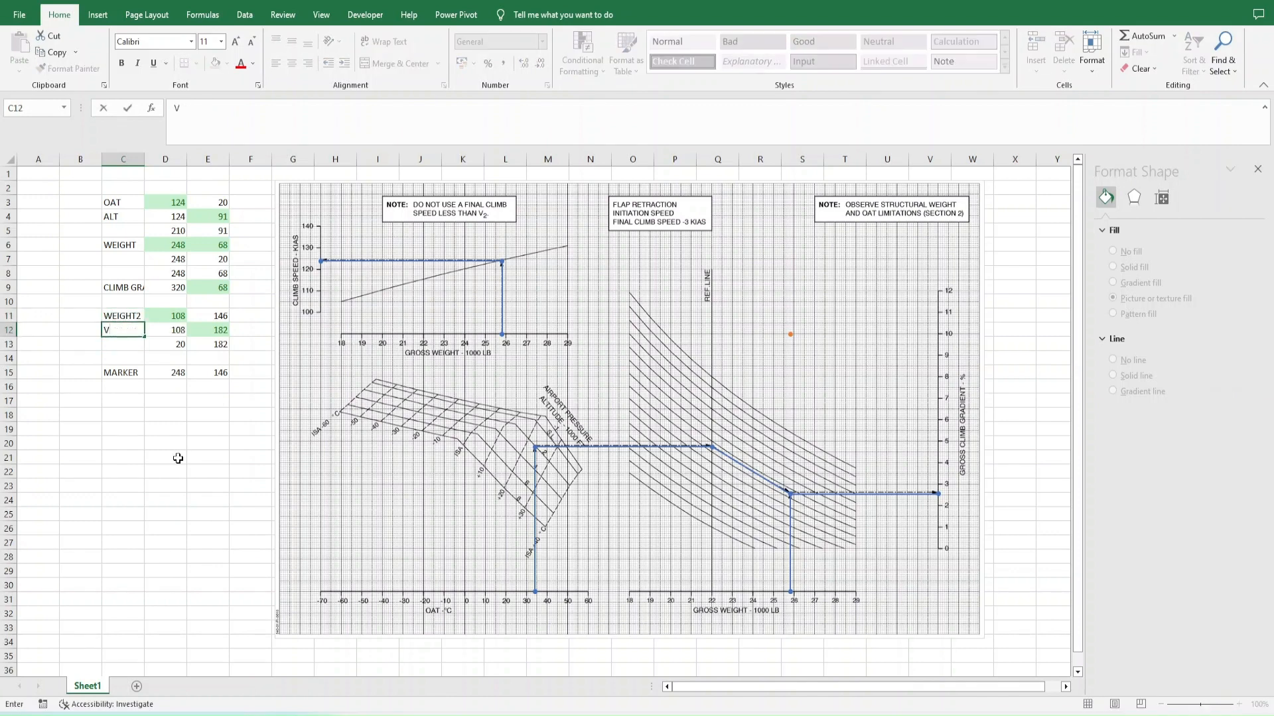
key("Return")
left_click(1257, 169)
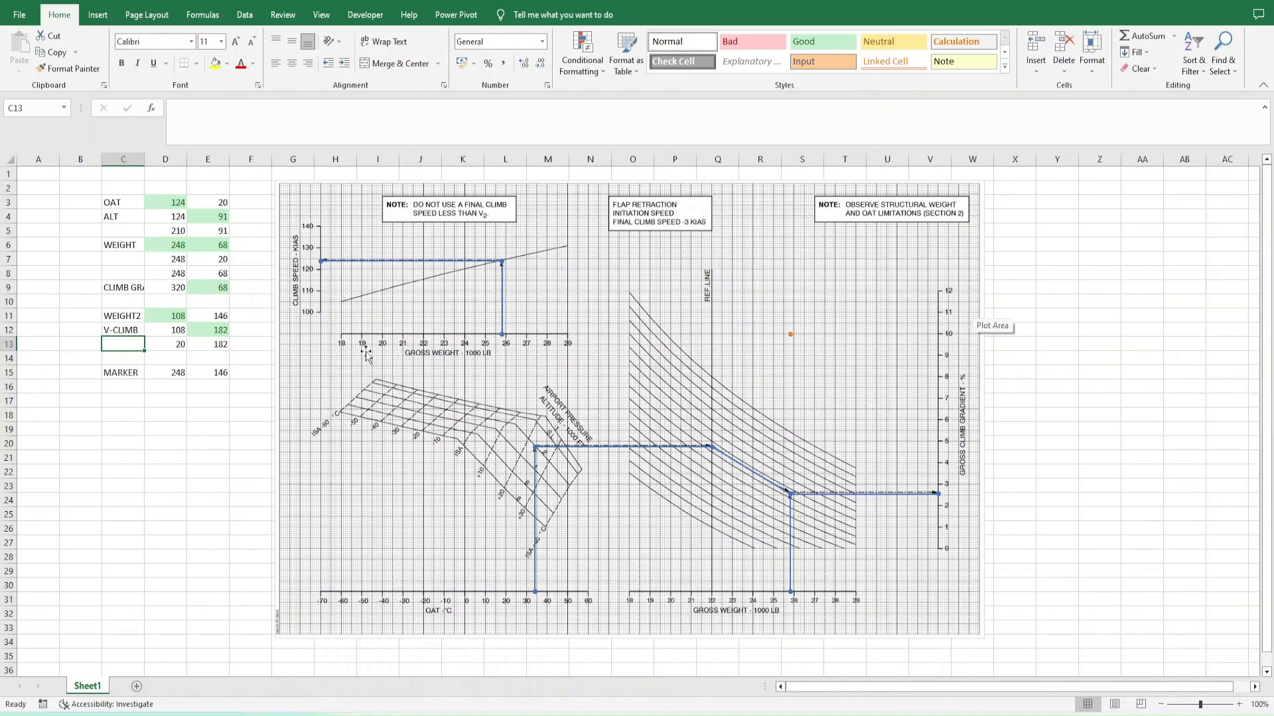
left_click(19, 14)
left_click(50, 205)
left_click(176, 166)
key("Escape")
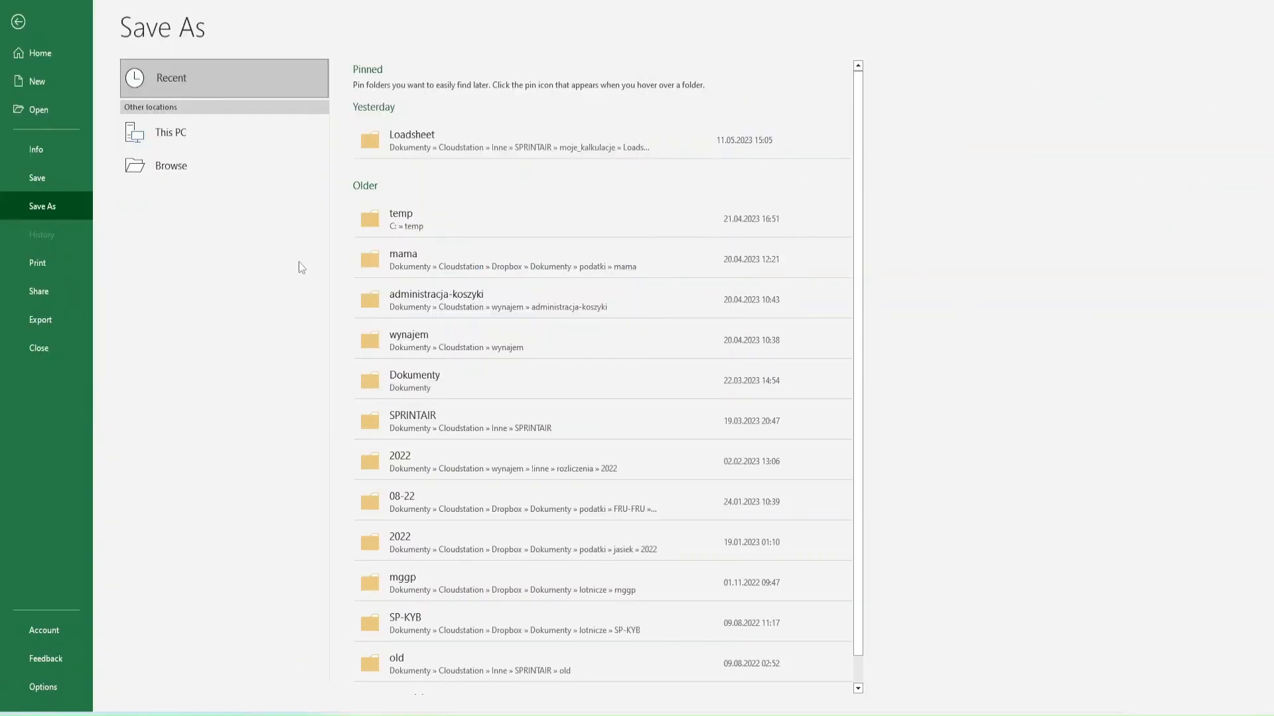
- Switch to WebPlotDigitizer and add a single dataset named pressure_altitude
key("alt+Tab")
key("ctrl+Tab")
left_click(59, 234)
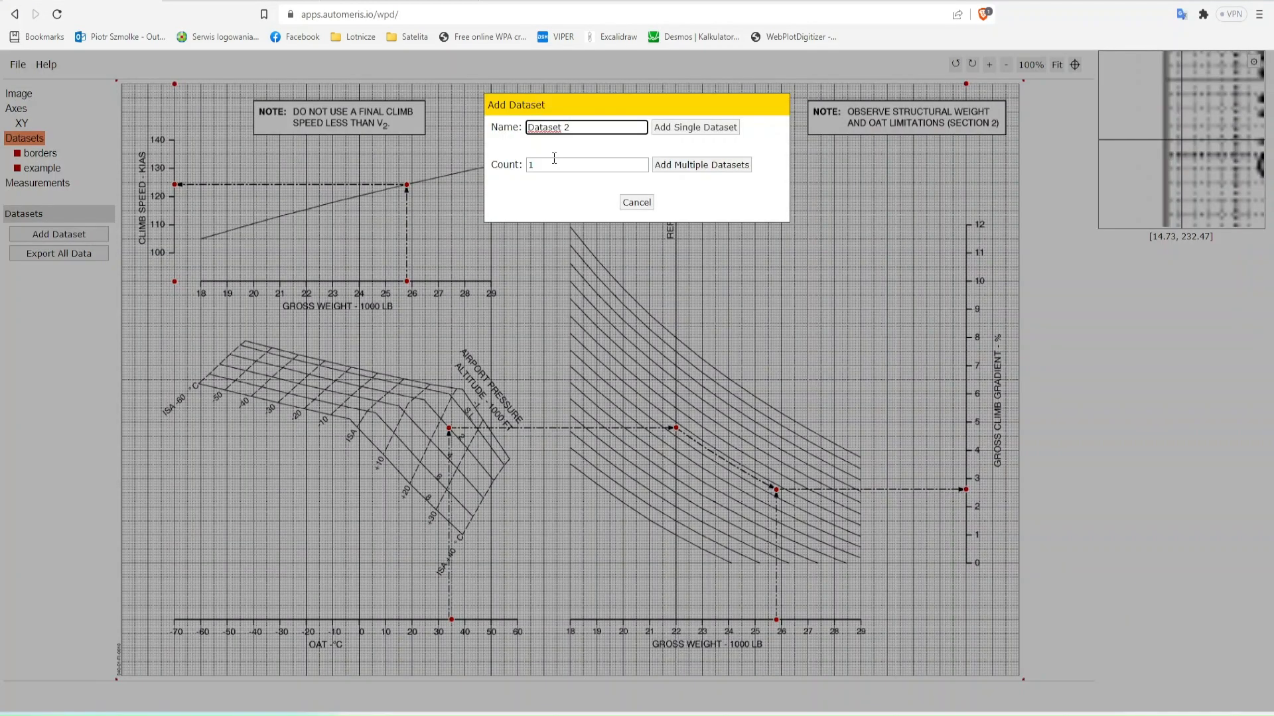
type("pressure_altitude")
left_click(694, 126)
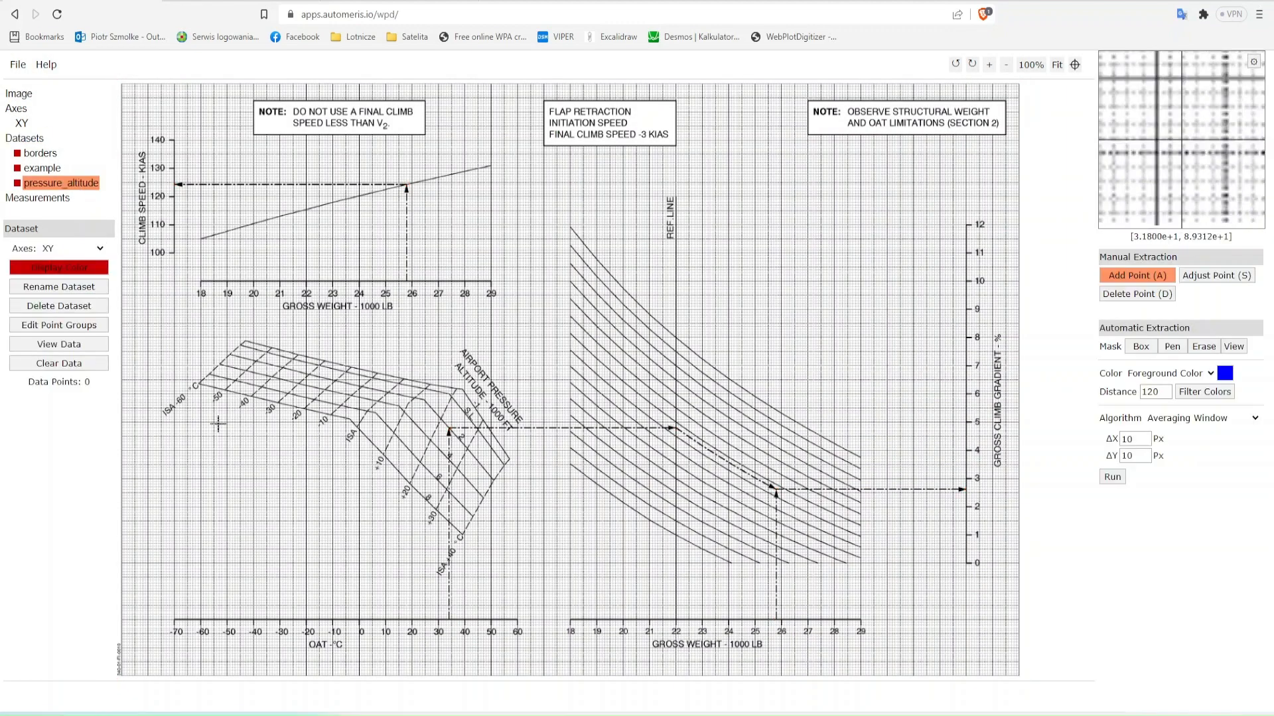
- Digitize the start, bend and end points of each pressure altitude line in the OAT grid, then adjust the last point
left_click(245, 341)
left_click(462, 390)
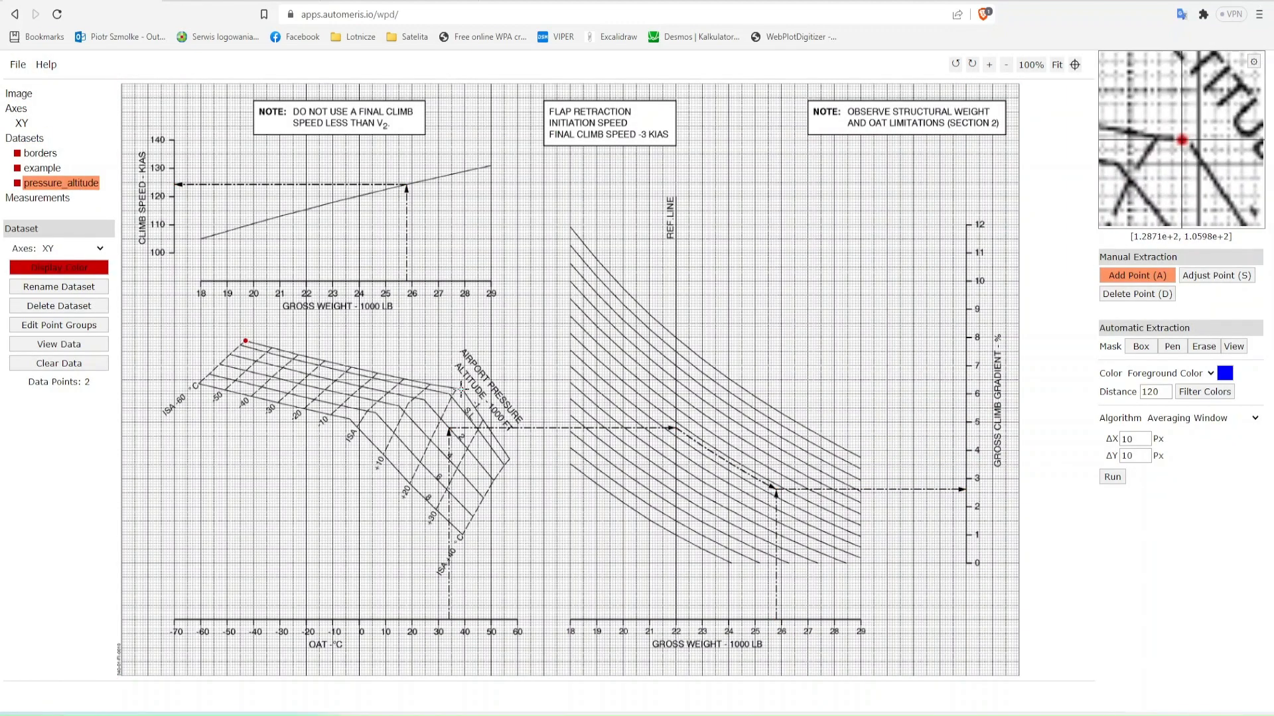
left_click(240, 345)
left_click(447, 392)
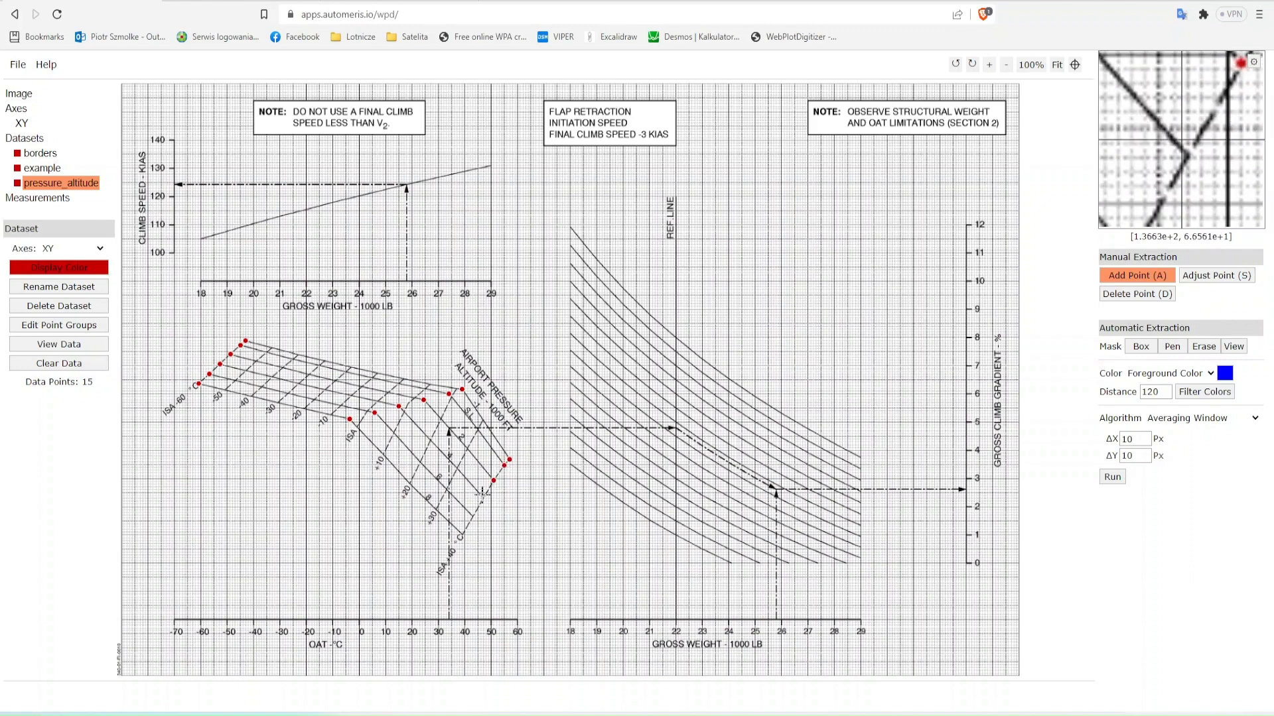
left_click(463, 534)
key("s")
left_click(462, 535)
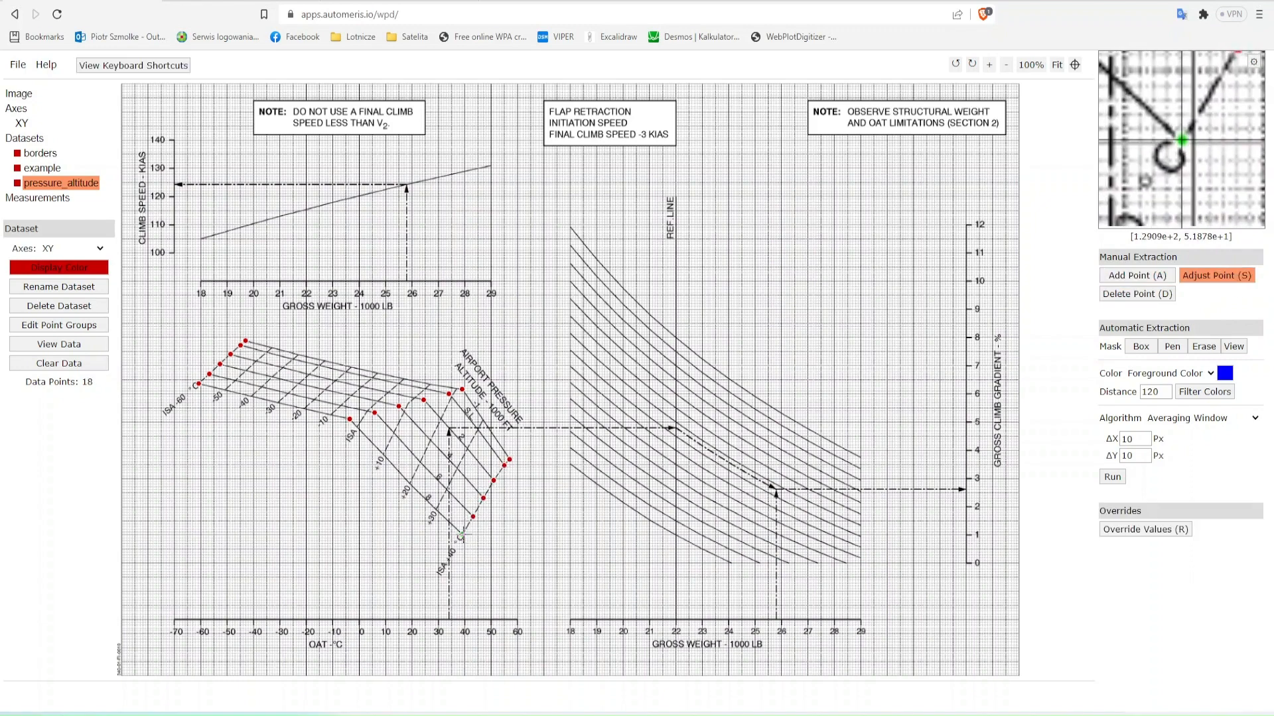
- Graph the acquired pressure_altitude data in Plotly and bring up its traces and data grid
left_click(59, 344)
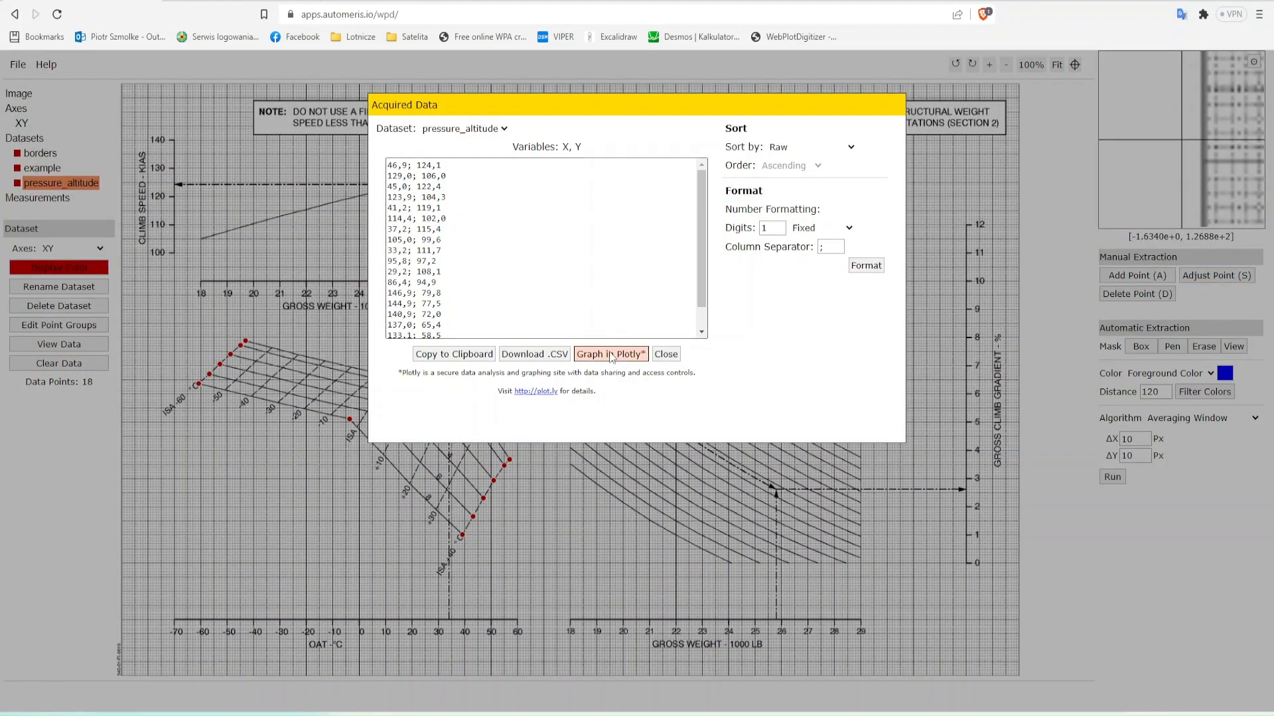
left_click(665, 512)
left_click(25, 138)
left_click(72, 269)
left_click(655, 164)
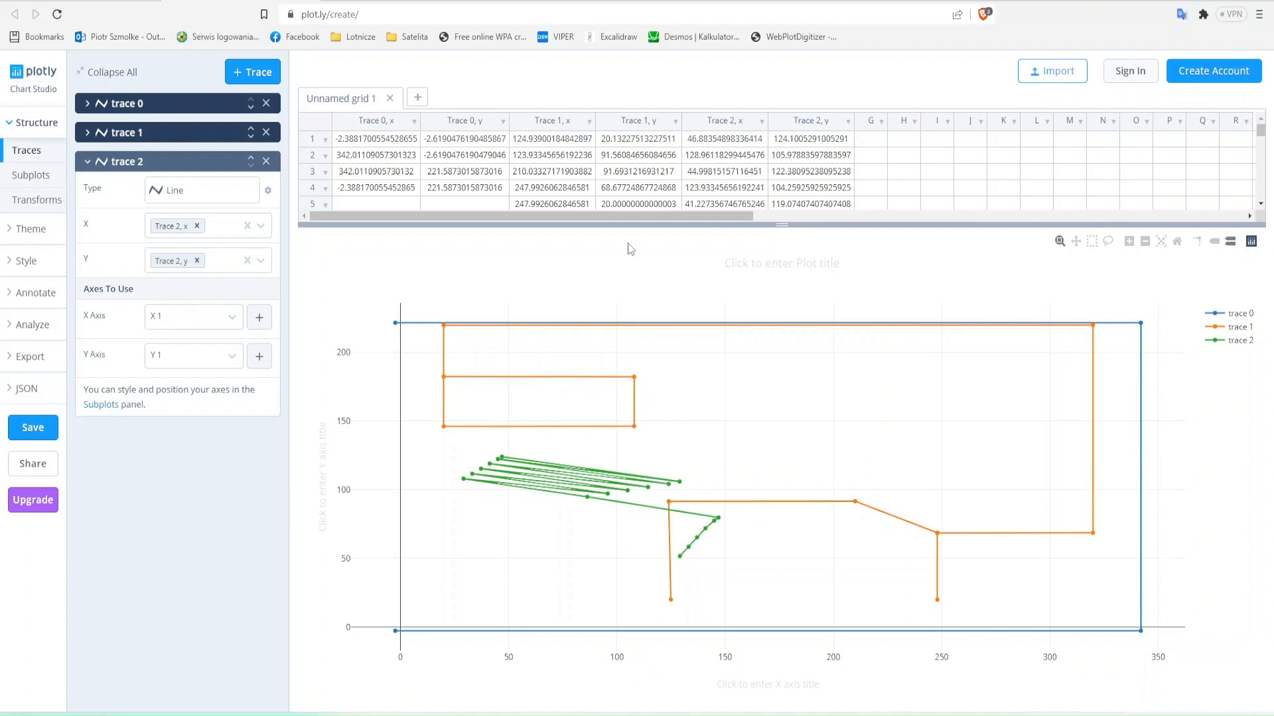
- Copy the first two points of Trace 2 into rows 1 and 2 of columns G and H
left_click(749, 175)
key("ctrl+Up")
key("ctrl+shift+Down")
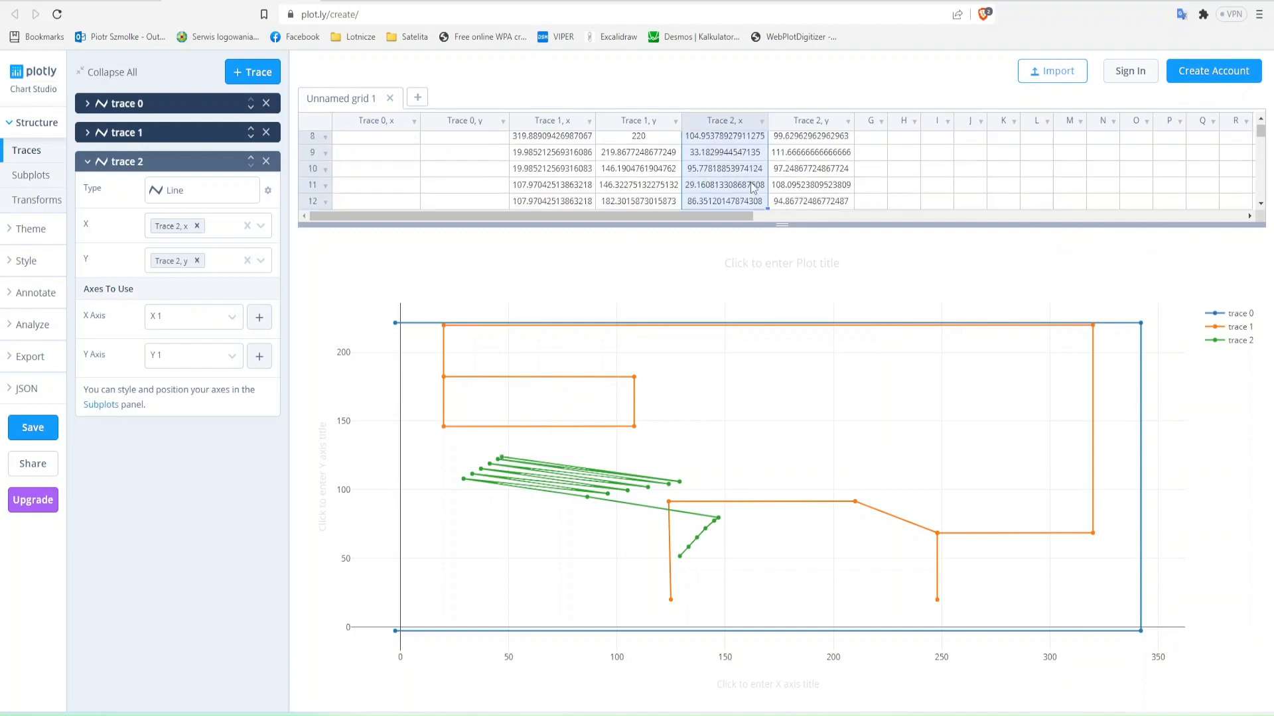
key("ctrl+Up")
key("shift+Right")
key("shift+Down")
key("ctrl+c")
key("Right")
key("Right")
key("ctrl+v")
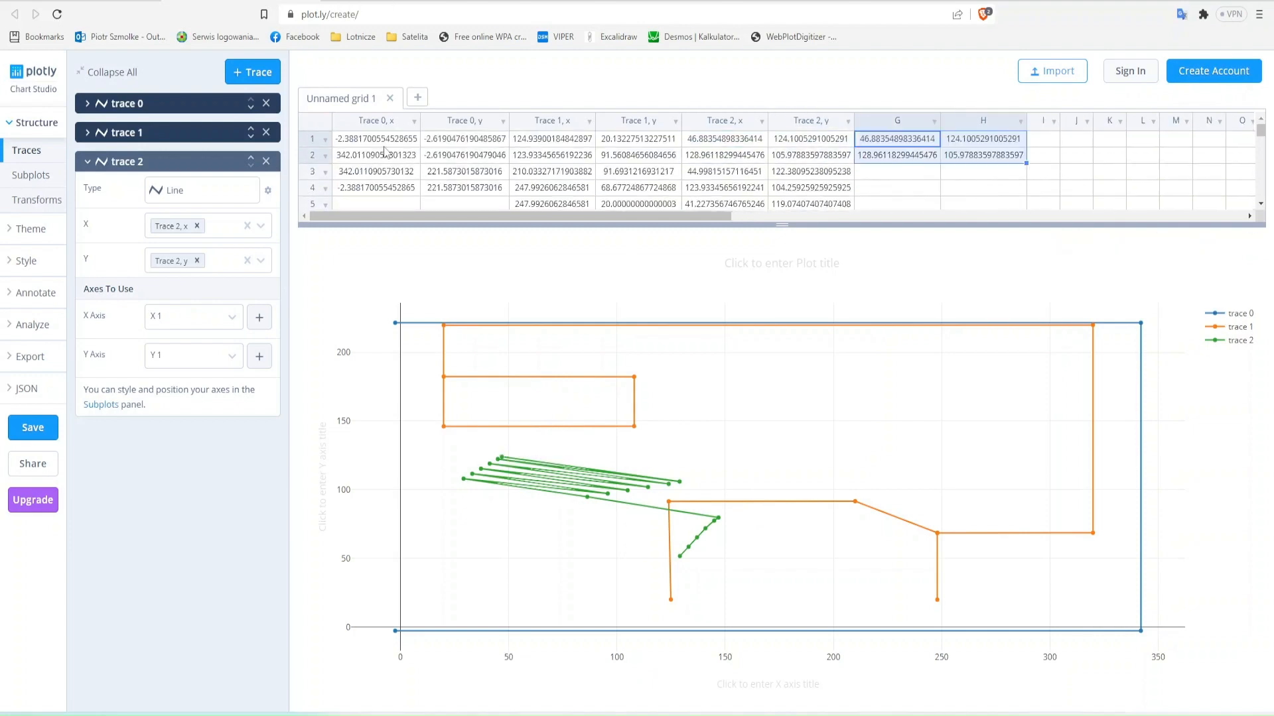
- Add a line trace that uses column G for X and column H for Y
left_click(253, 72)
left_click(202, 219)
left_click(531, 222)
left_click(196, 255)
left_click(182, 402)
left_click(193, 290)
left_click(182, 456)
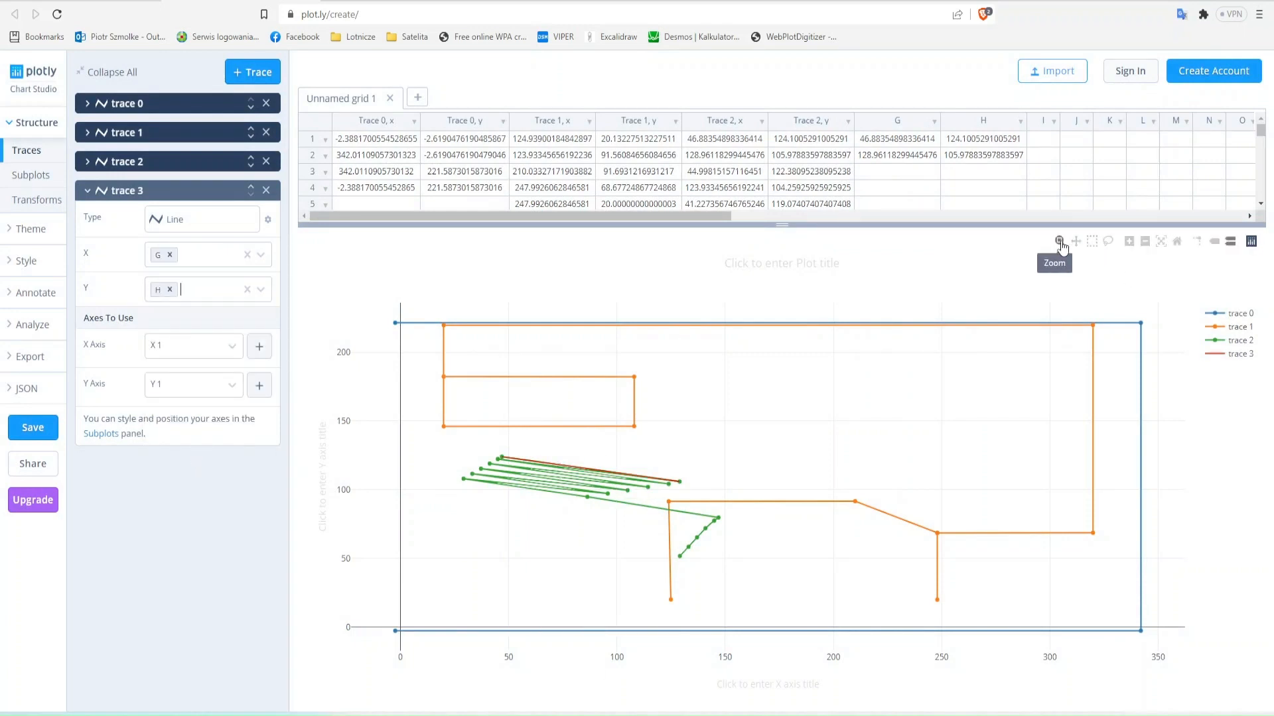
- Run a linear curve fit on trace 3, the uppermost pressure altitude line
left_click_drag(444, 439, 746, 591)
left_click(43, 329)
left_click(26, 358)
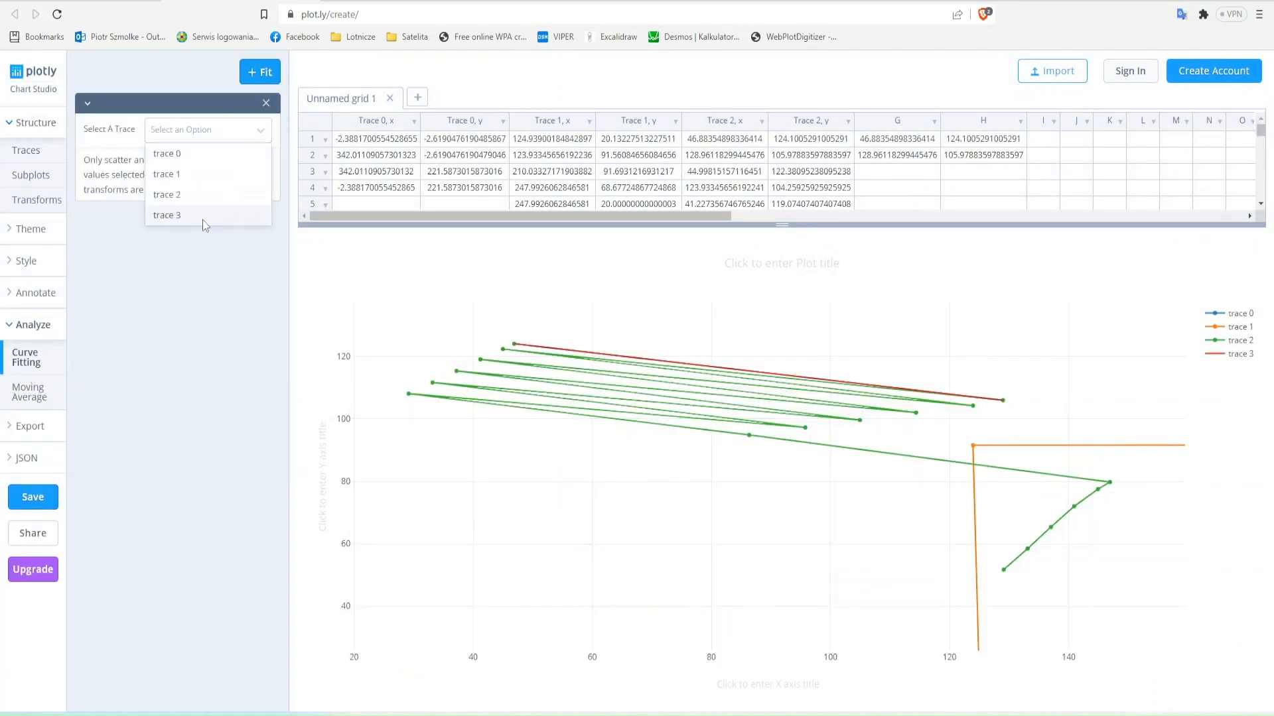
left_click(166, 214)
left_click(177, 400)
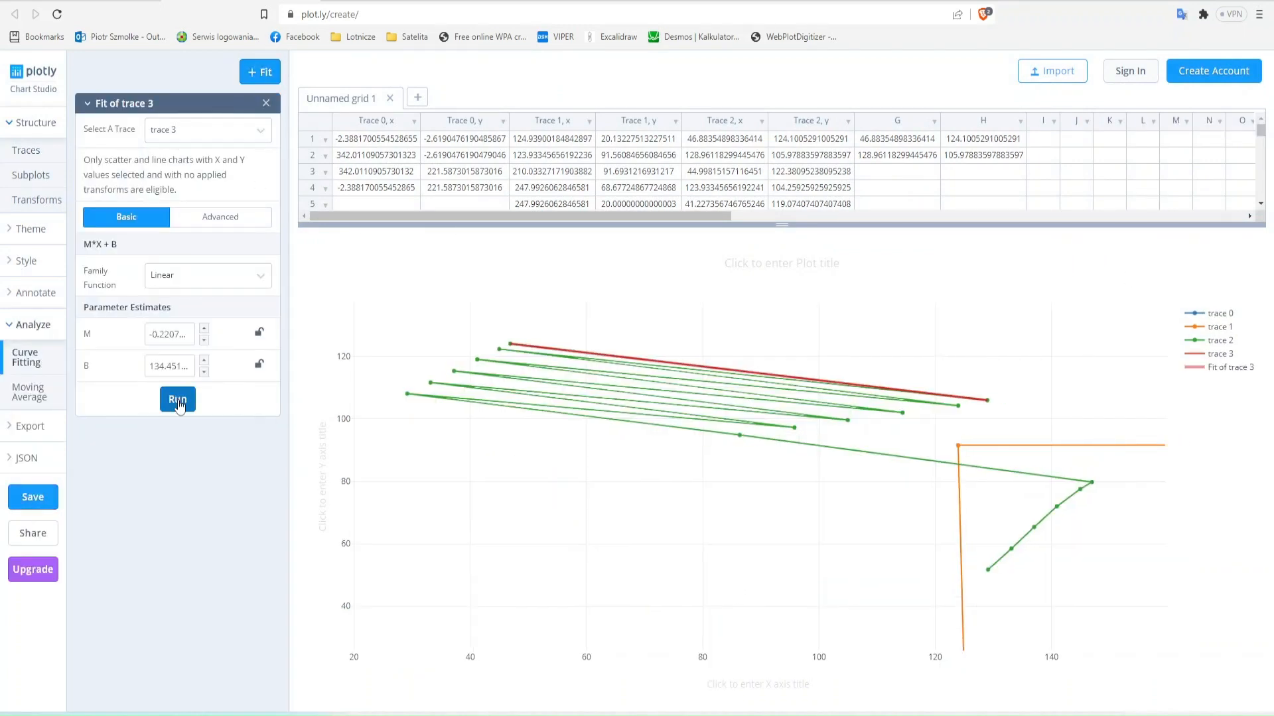
- Switch to Excel in a smaller window, enter the label line left, and copy the fit's M and B parameters beneath it
left_click(256, 713)
key("super+Down")
scroll(457, 535, "down", 10)
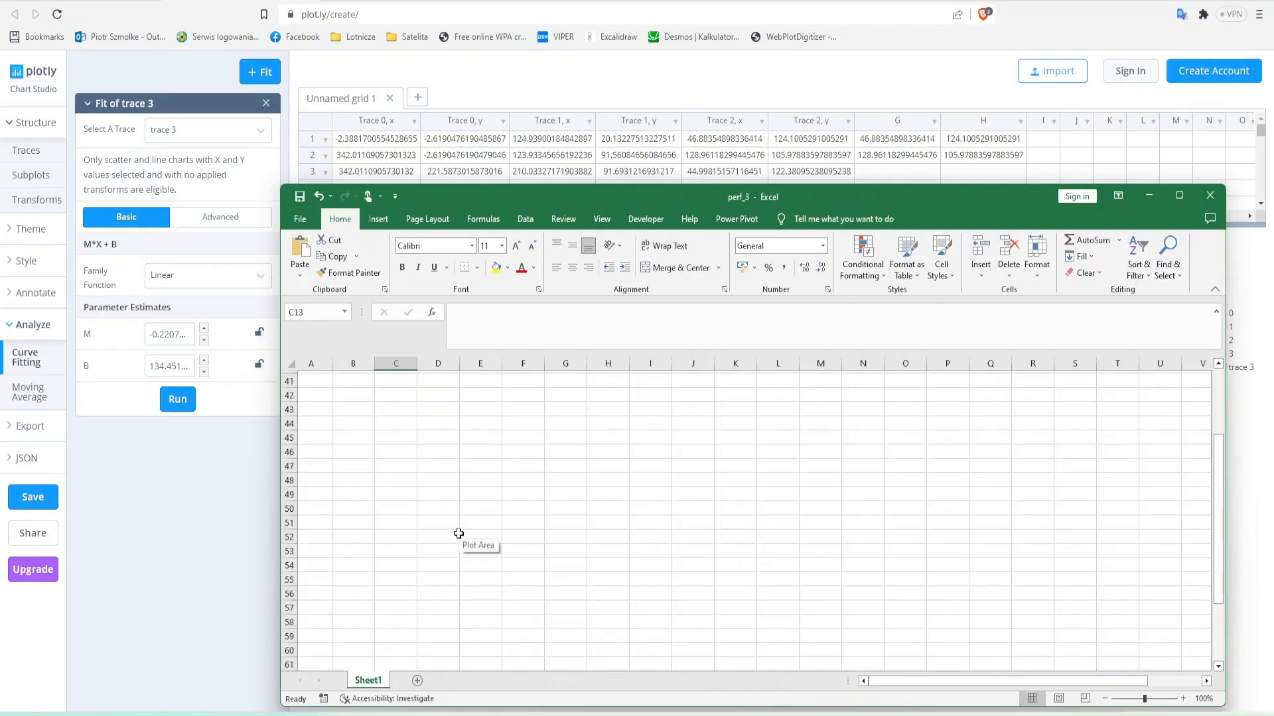
triple_click(169, 335)
scroll(387, 444, "up", 3)
left_click(446, 591)
type("line left")
key("Return")
key("ctrl+v")
triple_click(170, 367)
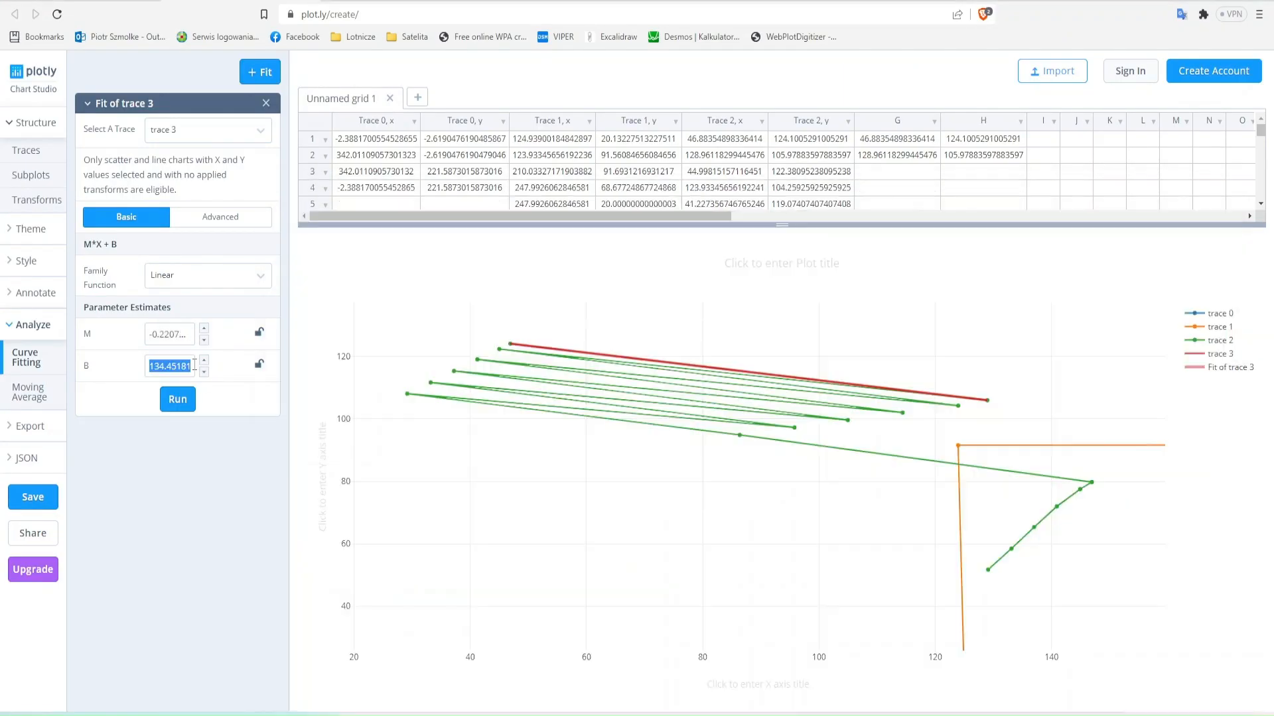
key("ctrl+v")
key("alt+Tab")
- Clear the first point of trace 3 from row 1 of columns G and H in the Plotly grid
left_click(894, 169)
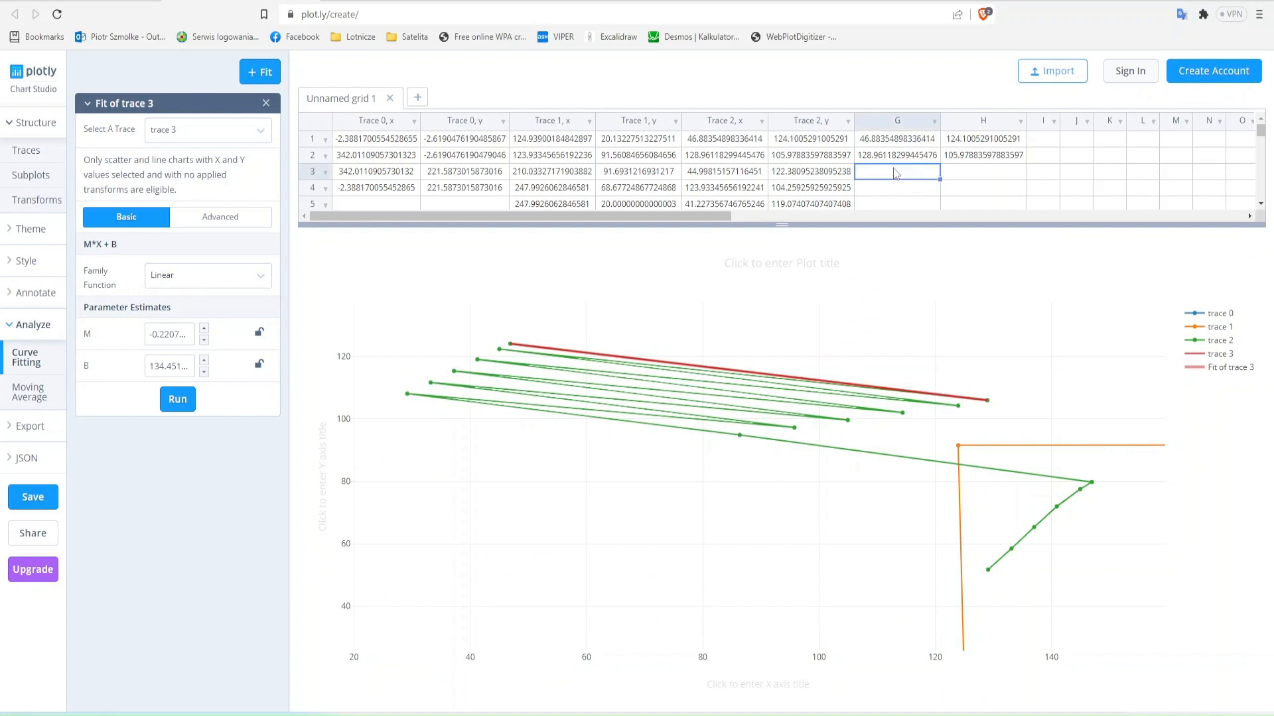
key("Up")
key("Up")
key("shift+Right")
key("Delete")
- Copy the row 13 point of Trace 2 into columns G and H as the end of the first line's steep segment
key("Left")
key("Left")
key("Down")
key("Down")
key("Down")
key("Down")
key("Down")
key("Down")
key("Down")
key("Down")
key("Down")
key("Down")
key("Down")
key("Down")
key("Down")
key("Down")
key("Down")
key("Down")
key("Down")
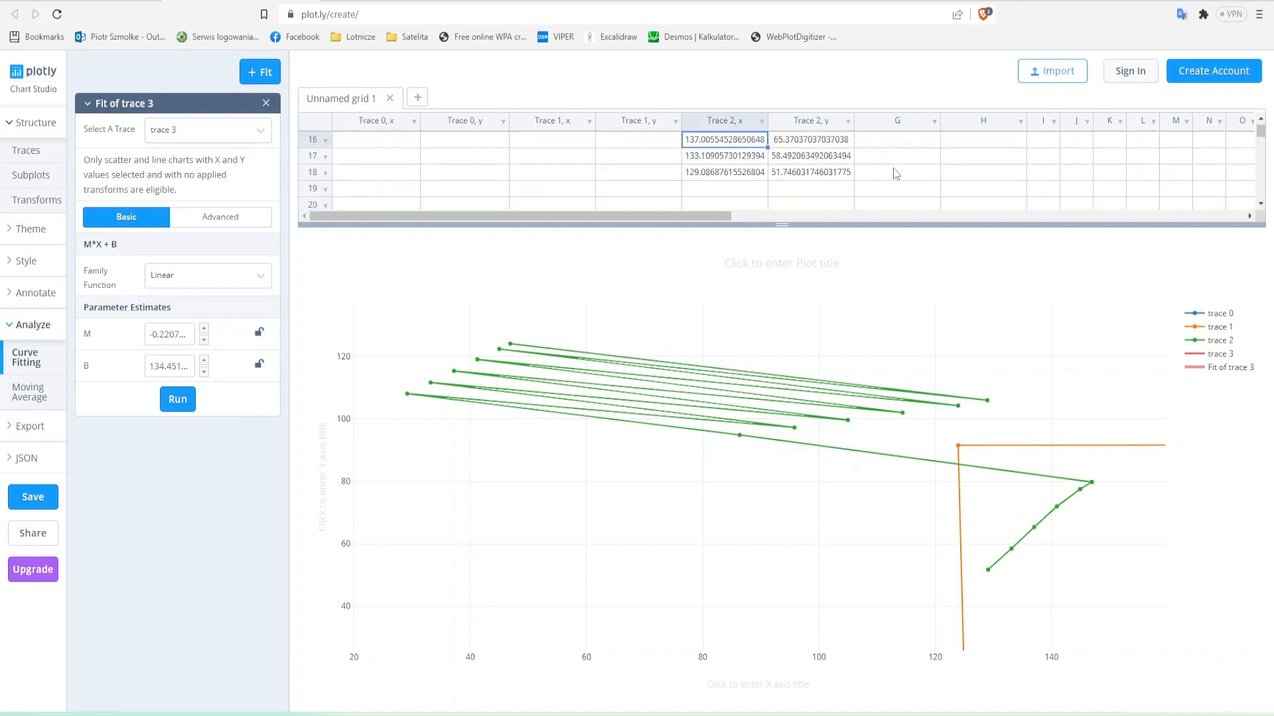
key("Up")
key("Up")
key("Up")
key("Up")
key("Up")
key("shift+Right")
key("ctrl+c")
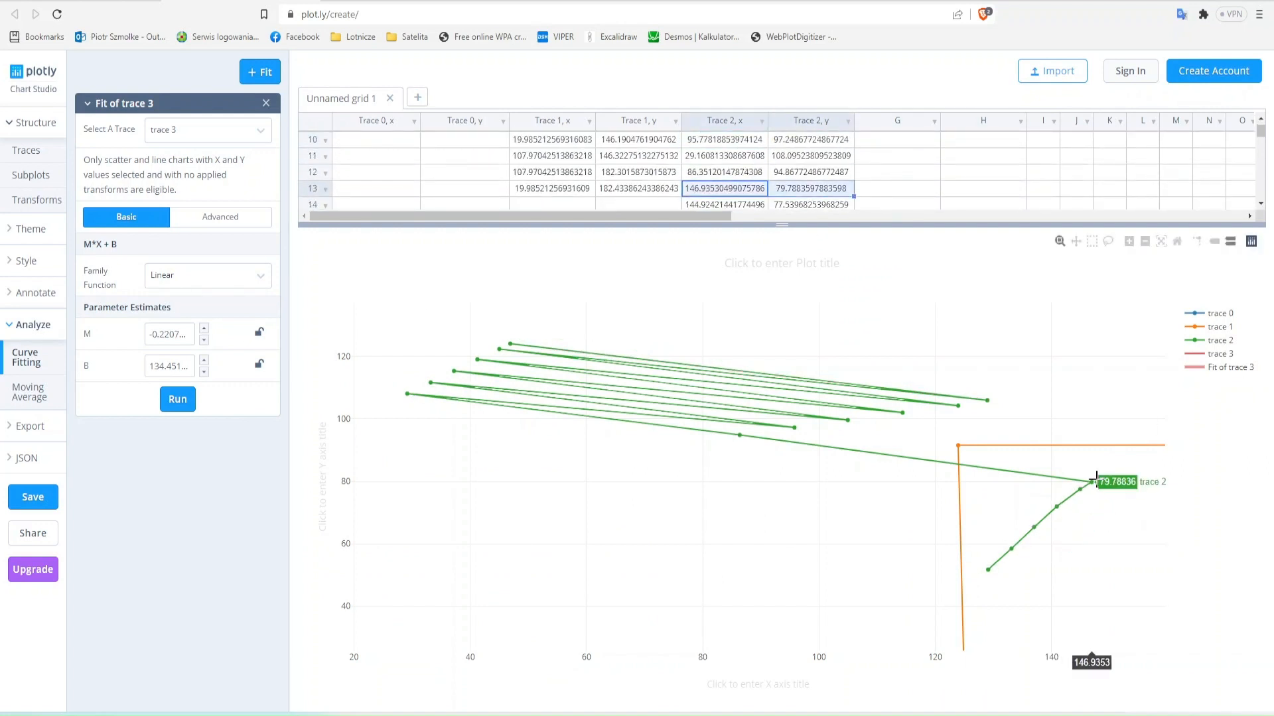
key("Right")
key("Right")
key("ctrl+v")
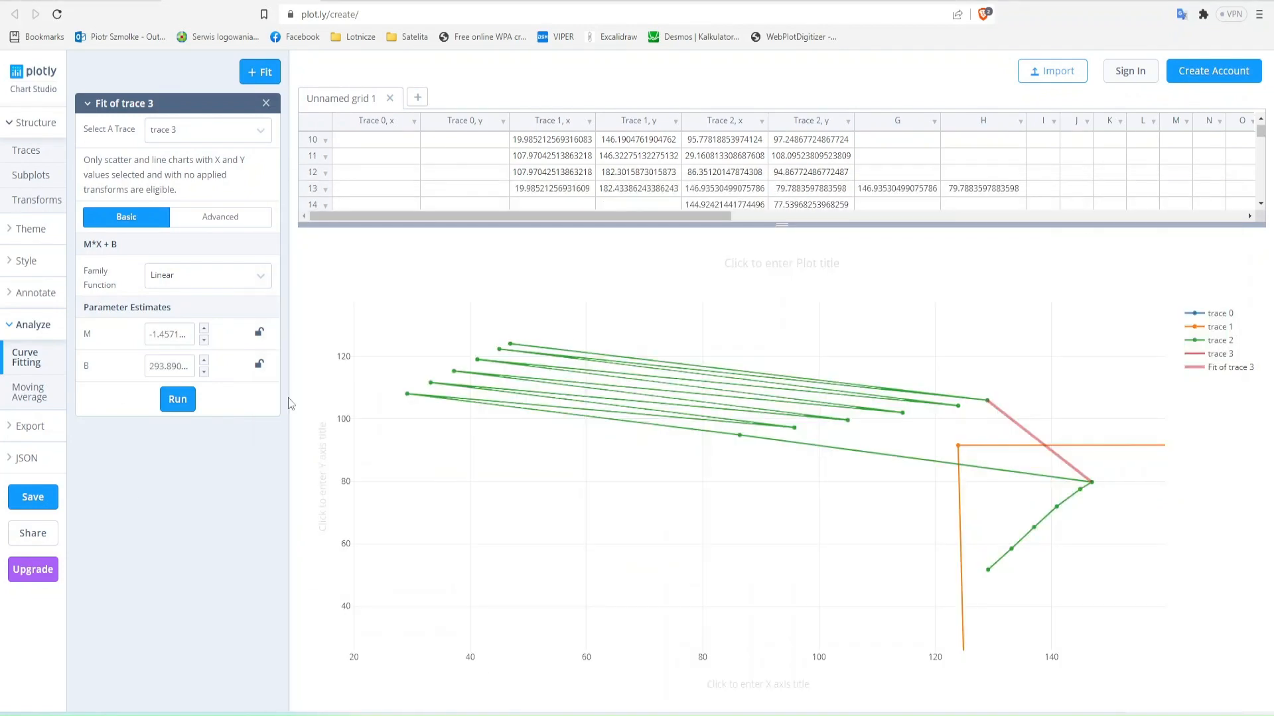
- Delete the row 13 point from the Trace 2 columns
left_click(879, 188)
key("Left")
key("Left")
key("shift+Right")
key("Delete")
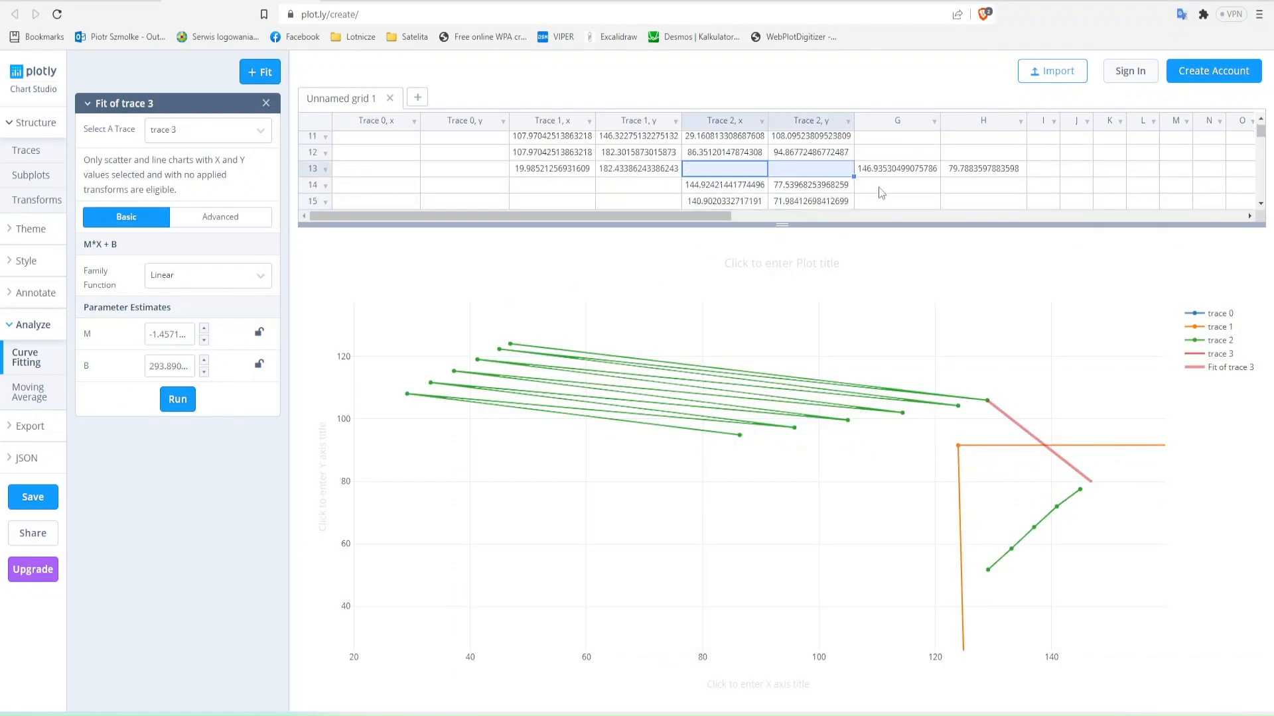
- Copy the second altitude line's points from rows 3 and 4 of Trace 2 into columns G and H
key("Right")
key("Right")
key("Up")
key("Up")
key("Up")
key("Up")
key("Up")
key("Up")
key("Up")
key("Up")
key("Up")
key("Up")
key("Up")
key("Up")
key("Left")
key("Left")
key("Down")
key("Down")
key("shift+Right")
key("shift+Down")
key("ctrl+c")
key("Right")
key("Right")
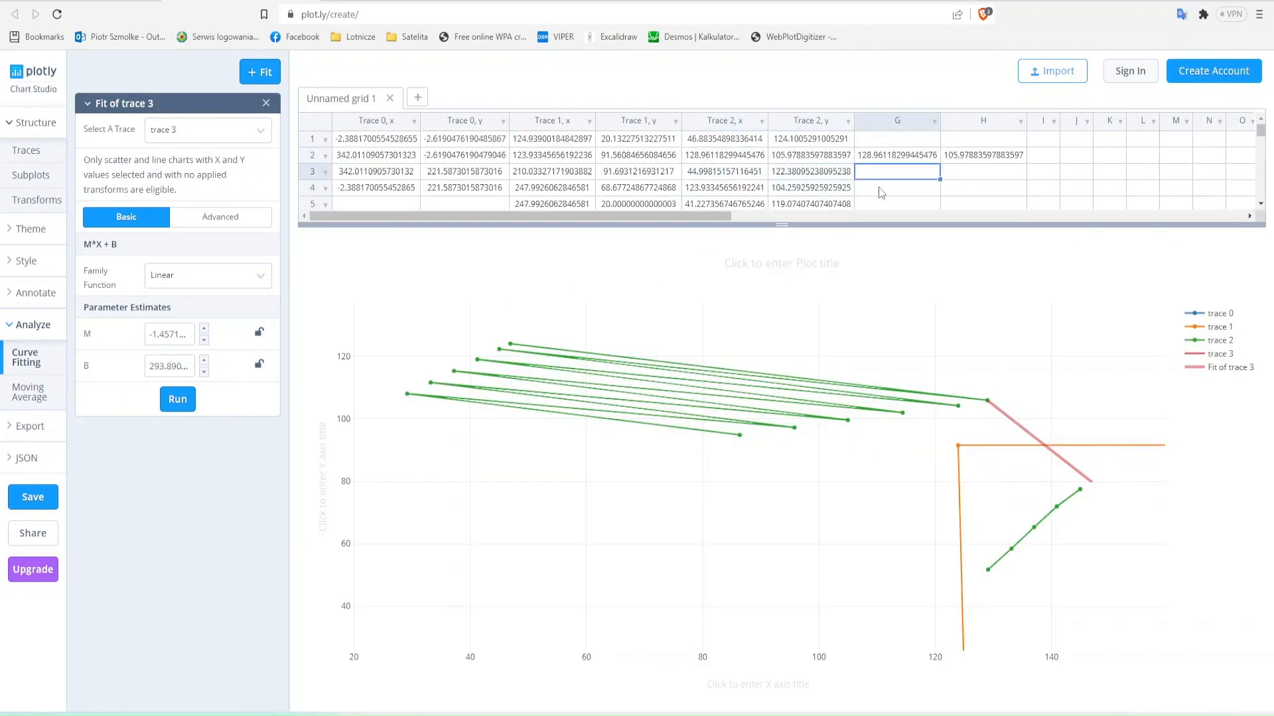
key("ctrl+v")
- Clear the first line's leftover points in rows 2 and 13 of columns G and H, then rerun the linear fit
key("Up")
key("shift+Right")
key("Delete")
key("Down")
key("Down")
key("Down")
key("Down")
key("Down")
key("Down")
key("Down")
key("Down")
key("Down")
key("Down")
key("Down")
key("Down")
key("Down")
key("Down")
key("Down")
key("Down")
key("Down")
key("Up")
key("Up")
key("Up")
key("Up")
key("Up")
key("Up")
key("shift+Right")
key("Delete")
left_click(177, 399)
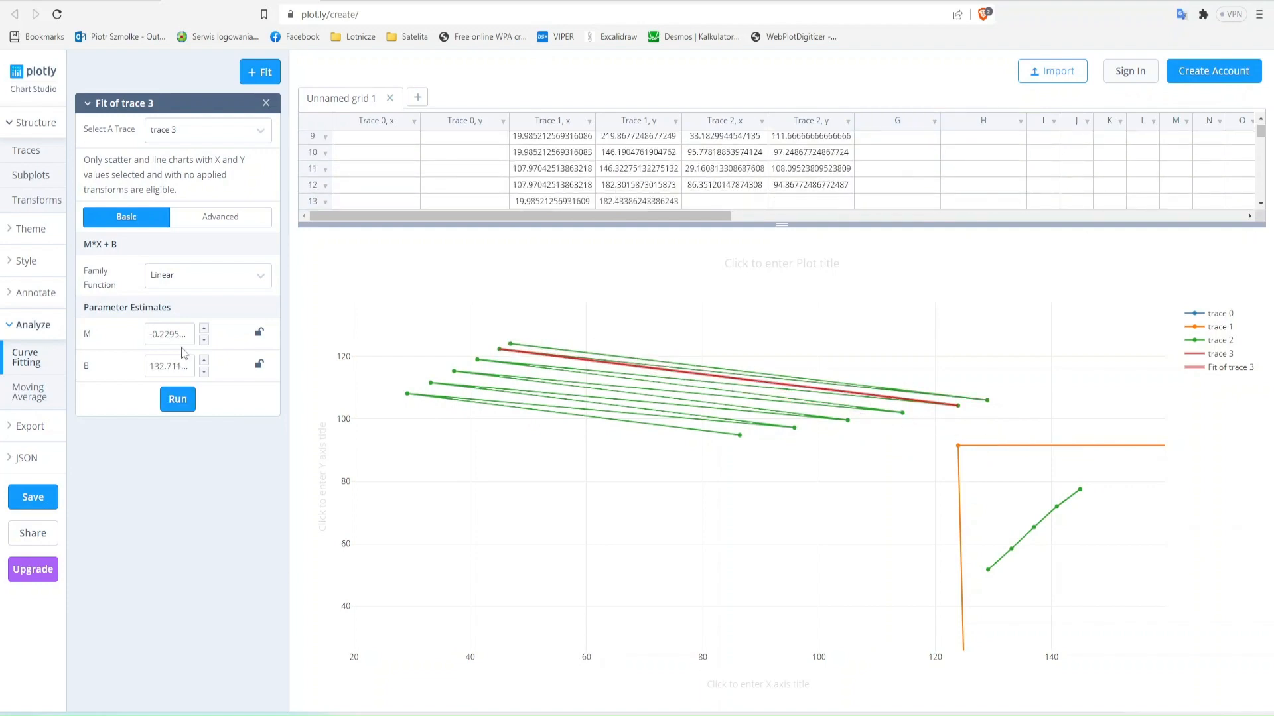
- Copy the second line's fitted slope M into the next row of the Excel table
left_click(169, 335)
key("ctrl+a")
key("ctrl+c")
key("alt+Tab")
key("Down")
key("Left")
key("Left")
key("Left")
key("ctrl+v")
- Copy the second line's fitted intercept B into the cell beside its slope in Excel
left_click(170, 366)
key("ctrl+a")
key("ctrl+c")
key("alt+Tab")
key("Right")
key("ctrl+v")
- Clear the second line's starting point from row 3 of columns G and H in the Plotly grid
left_click(208, 537)
left_click(798, 174)
key("Up")
key("Up")
key("Up")
key("Up")
key("Up")
key("Up")
key("Up")
key("Up")
key("Right")
key("shift+Right")
key("Delete")
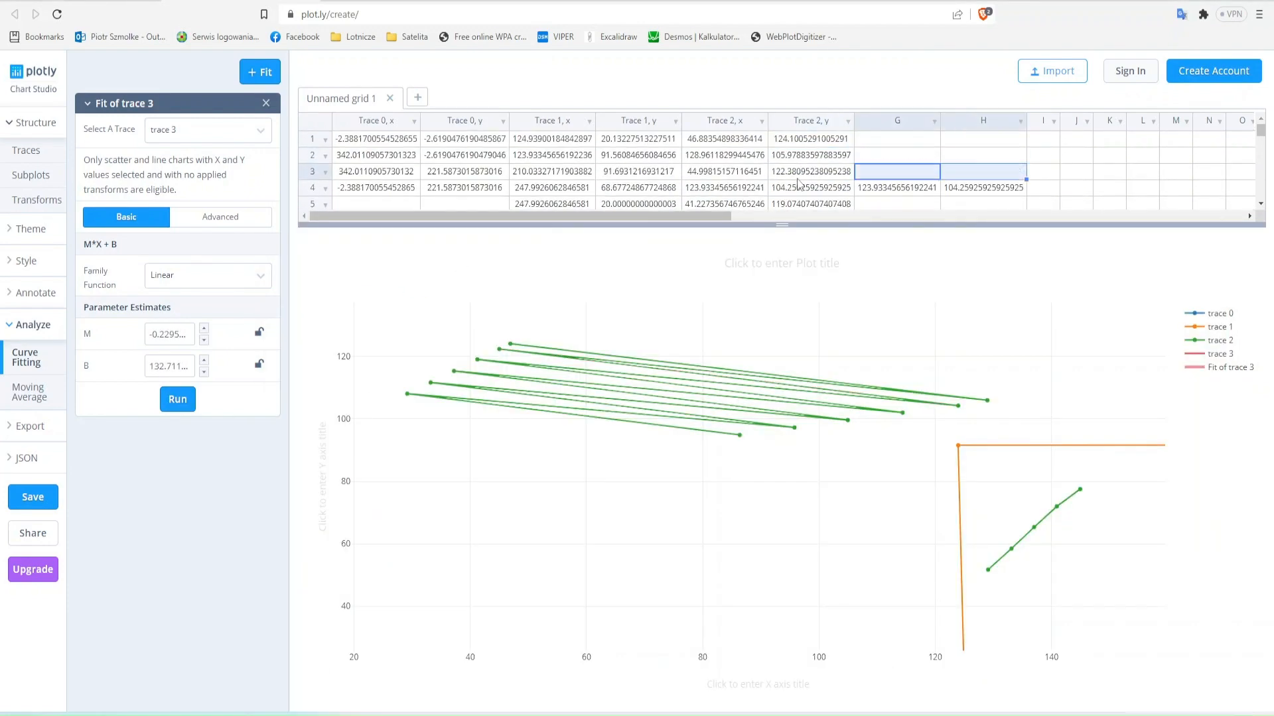
- Copy the row 14 point of Trace 2 into columns G and H as the end of the second line's steep segment
key("Down")
key("Down")
key("Down")
key("Down")
key("Down")
key("Down")
key("Down")
key("Down")
key("Down")
key("Down")
key("Down")
key("Left")
key("Left")
key("shift+Right")
key("ctrl+c")
key("Right")
key("Right")
key("ctrl+v")
- Rerun the linear fit for the second line's steep segment and copy its slope M into the Excel table
left_click(179, 399)
left_click(171, 335)
key("ctrl+a")
key("ctrl+c")
key("alt+Tab")
key("Right")
key("ctrl+v")
- Copy the steep segment's fitted intercept B into the next cell of the same Excel row
left_click(170, 366)
key("ctrl+a")
key("ctrl+c")
key("alt+Tab")
key("Right")
key("ctrl+v")
key("alt+Tab")
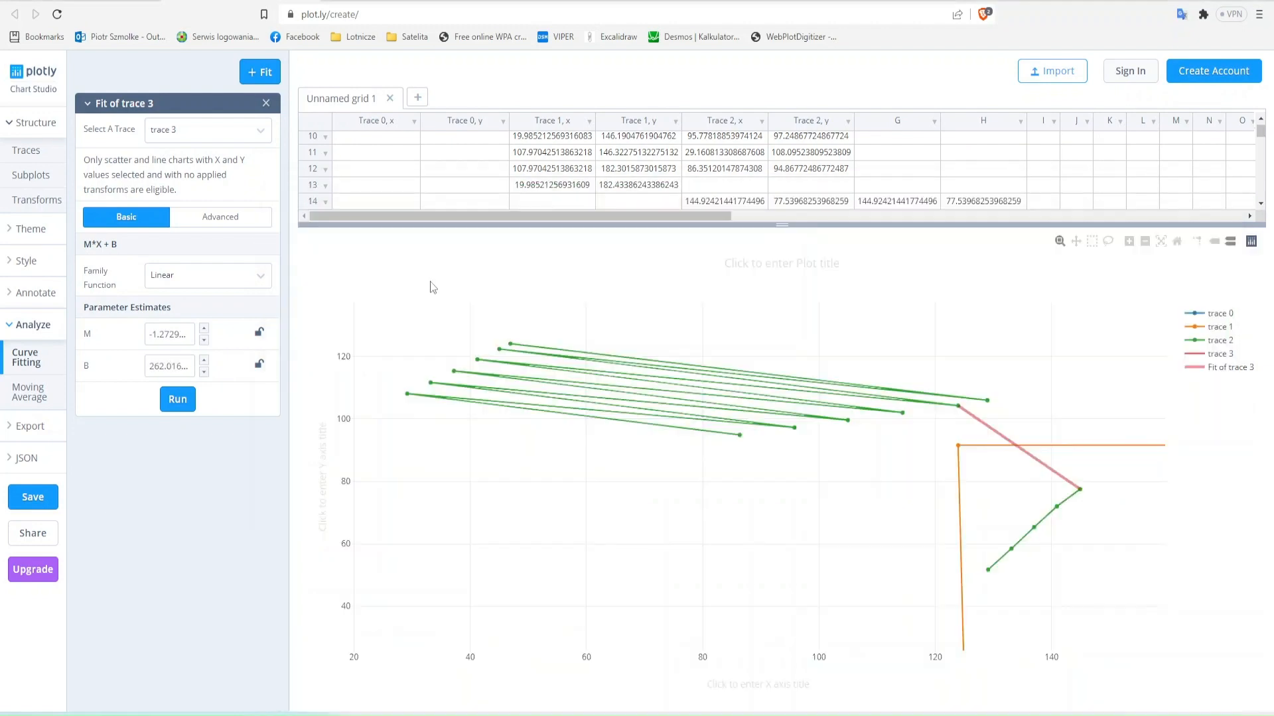
- Copy the third line's two points from rows 5 and 6 of Trace 2 into columns G and H and clear the row 4 point there
left_click(752, 187)
key("Up")
key("Up")
key("Up")
key("Up")
key("Up")
key("Up")
key("Up")
key("Up")
key("Up")
key("Up")
key("Up")
key("Down")
key("Down")
key("Down")
key("shift+Right")
key("shift+Down")
key("ctrl+c")
key("Right")
key("Right")
key("ctrl+v")
- Clear the used row 14 point from the Trace 2 columns and from columns G and H
key("Up")
key("shift+Right")
key("Delete")
key("Down")
key("Down")
key("Down")
key("Down")
key("Down")
key("Down")
key("Down")
key("Down")
key("Down")
key("Down")
key("Down")
key("Down")
key("Down")
- Rerun the linear fit for the third line's shallow segment and copy its slope M into cell D46 of the Excel table
key("Up")
key("Up")
key("Up")
key("Left")
key("Left")
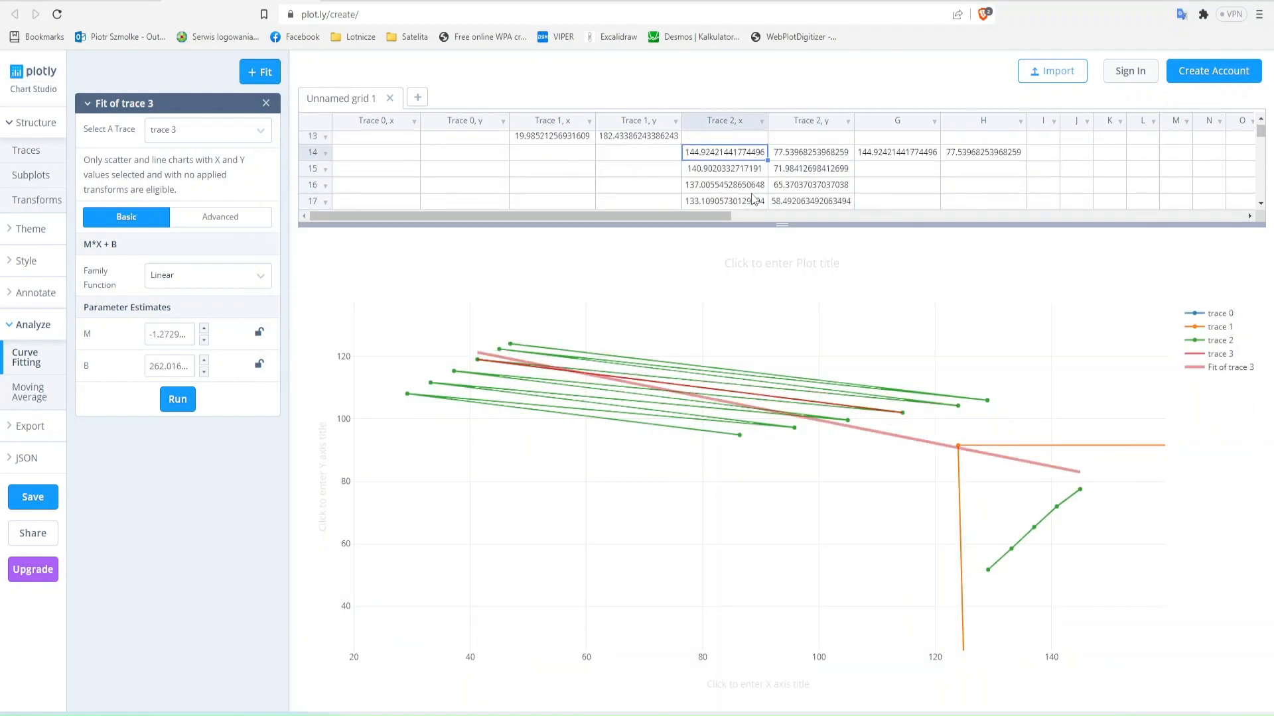
key("shift+Right")
key("shift+Right")
key("shift+Right")
key("Delete")
key("Down")
key("shift+Right")
- Clear the third line's starting point from row 5 of columns G and H in the Plotly grid
key("Up")
key("Up")
key("Up")
key("Up")
key("Up")
key("Up")
key("Up")
key("Up")
key("Up")
key("Up")
key("Up")
key("Up")
key("Up")
key("Up")
key("Right")
key("Down")
key("Down")
left_click(177, 400)
left_click(171, 335)
key("ctrl+a")
key("ctrl+c")
key("alt+Tab")
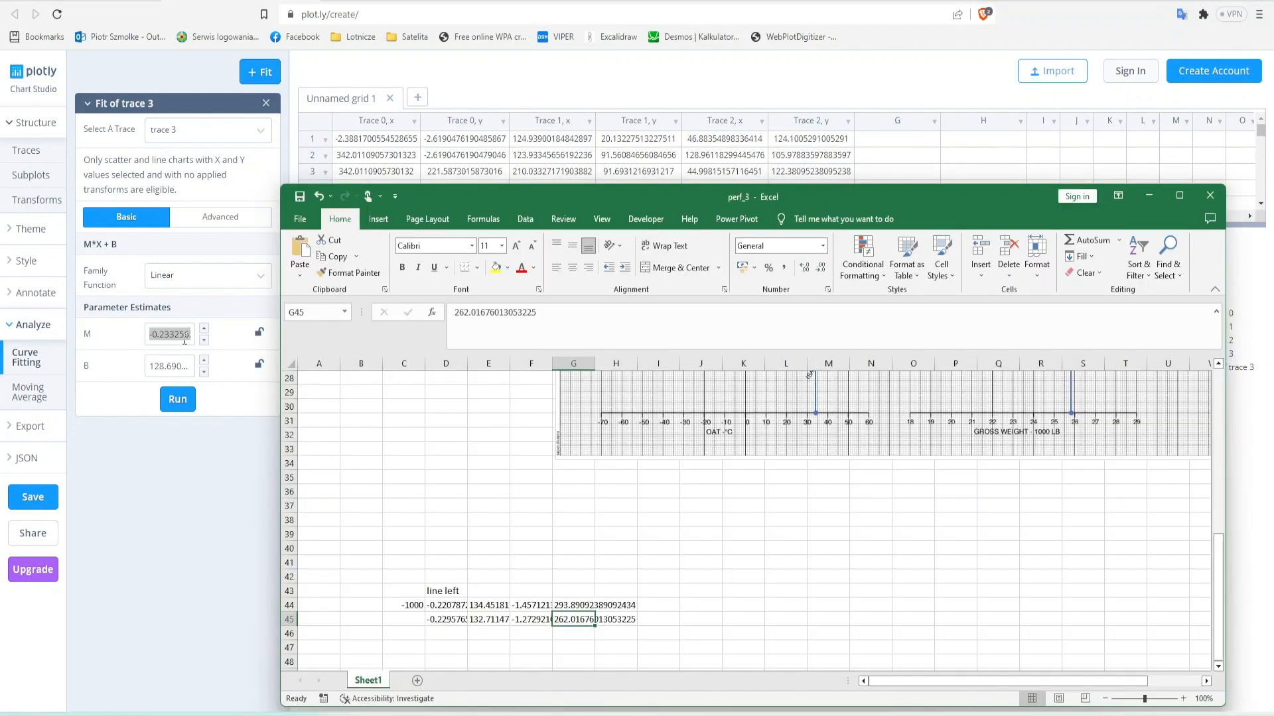
key("Down")
key("Left")
key("Left")
key("Left")
key("ctrl+v")
- Copy the third line's shallow-segment intercept B from the Plotly fit into cell E46
key("alt+Tab")
left_click(177, 367)
key("ctrl+a")
key("ctrl+c")
key("alt+Tab")
key("Right")
key("ctrl+v")
key("alt+Tab")
left_click(980, 160)
key("Down")
key("Down")
key("Down")
key("Down")
key("Down")
key("Left")
- Copy the row 15 point of Trace 2 into columns G and H as the end of the third line's steep segment
key("Up")
key("Up")
key("shift+Right")
key("Delete")
key("Down")
key("Down")
key("Down")
key("Down")
key("Down")
key("Down")
key("Down")
key("Down")
key("Down")
key("Down")
key("Down")
key("Left")
key("Left")
key("Up")
key("shift+Right")
key("ctrl+c")
key("Right")
key("Right")
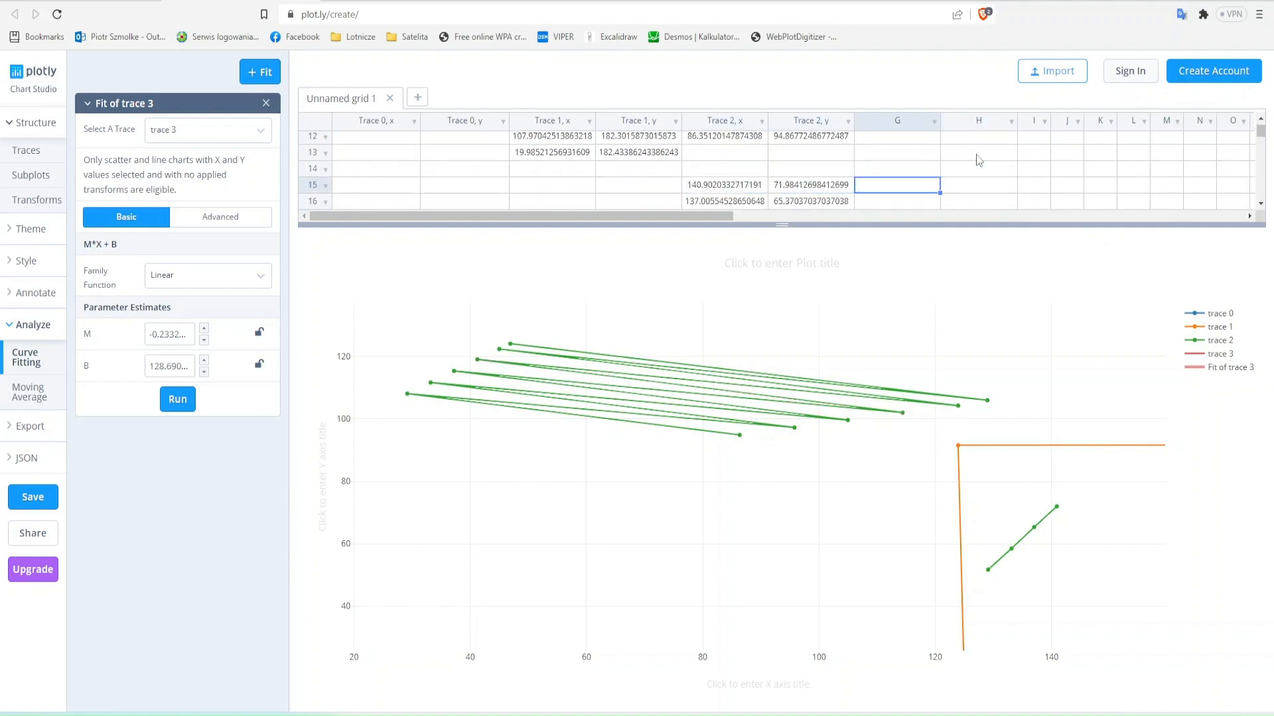
key("ctrl+v")
- Rerun the linear fit for the third line's steep segment and copy its slope M into cell F46
left_click(178, 399)
left_click(171, 335)
key("ctrl+a")
key("ctrl+c")
key("alt+Tab")
key("Right")
key("ctrl+v")
- Copy the third line's steep-segment intercept B into cell G46 and enter the heading "line right" in F43
key("alt+Tab")
left_click(177, 368)
key("ctrl+a")
key("ctrl+c")
- Copy the fourth line's two points from rows 7 and 8 of Trace 2 into columns G and H and clear the row 6 point there
key("alt+Tab")
key("Right")
key("ctrl+v")
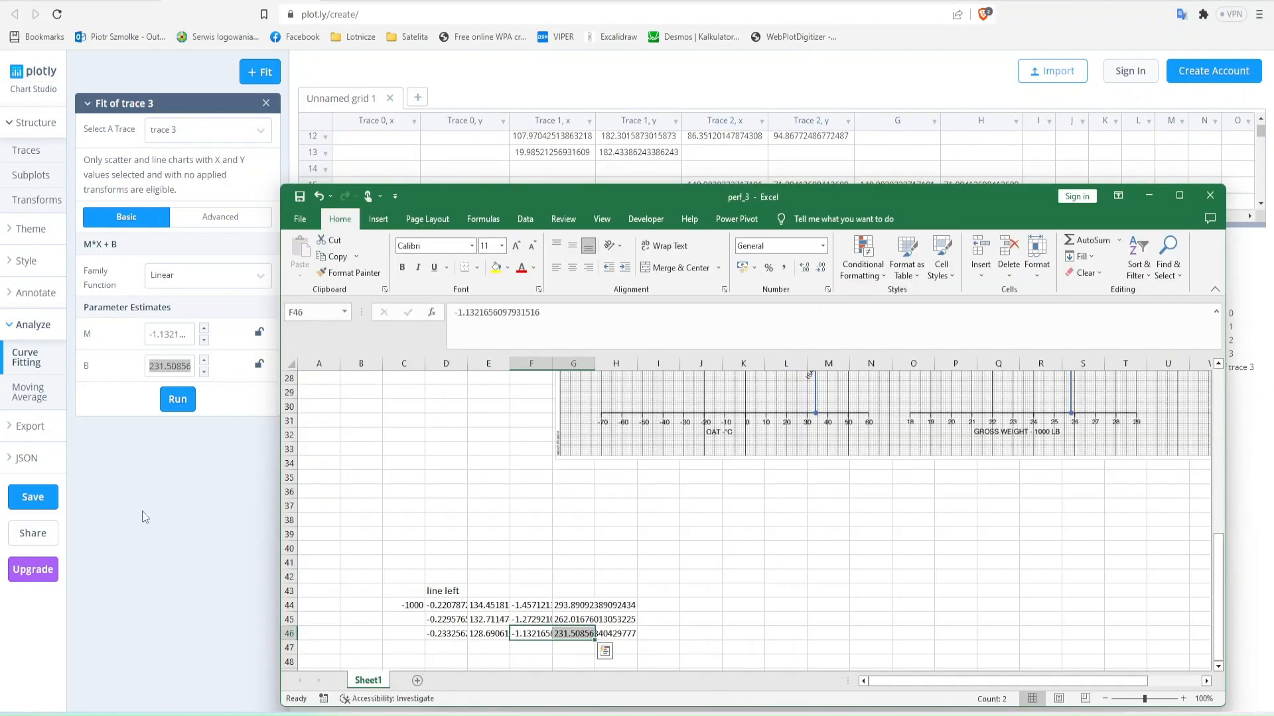
left_click(530, 591)
type("line right")
key("alt+Tab")
left_click(869, 168)
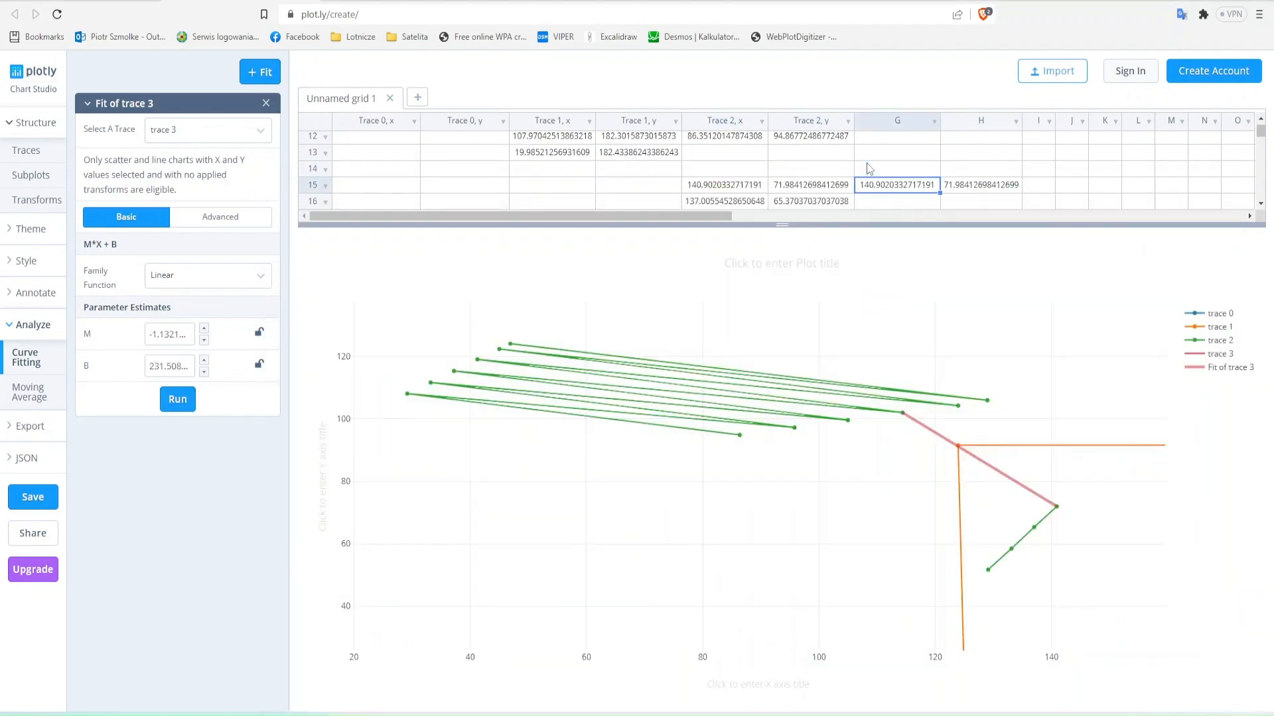
key("Up")
key("Up")
key("Up")
key("Up")
key("Up")
key("Up")
key("Up")
key("Up")
key("Up")
key("Up")
key("Up")
key("Up")
key("Down")
key("Down")
key("Down")
key("Down")
key("Left")
key("Left")
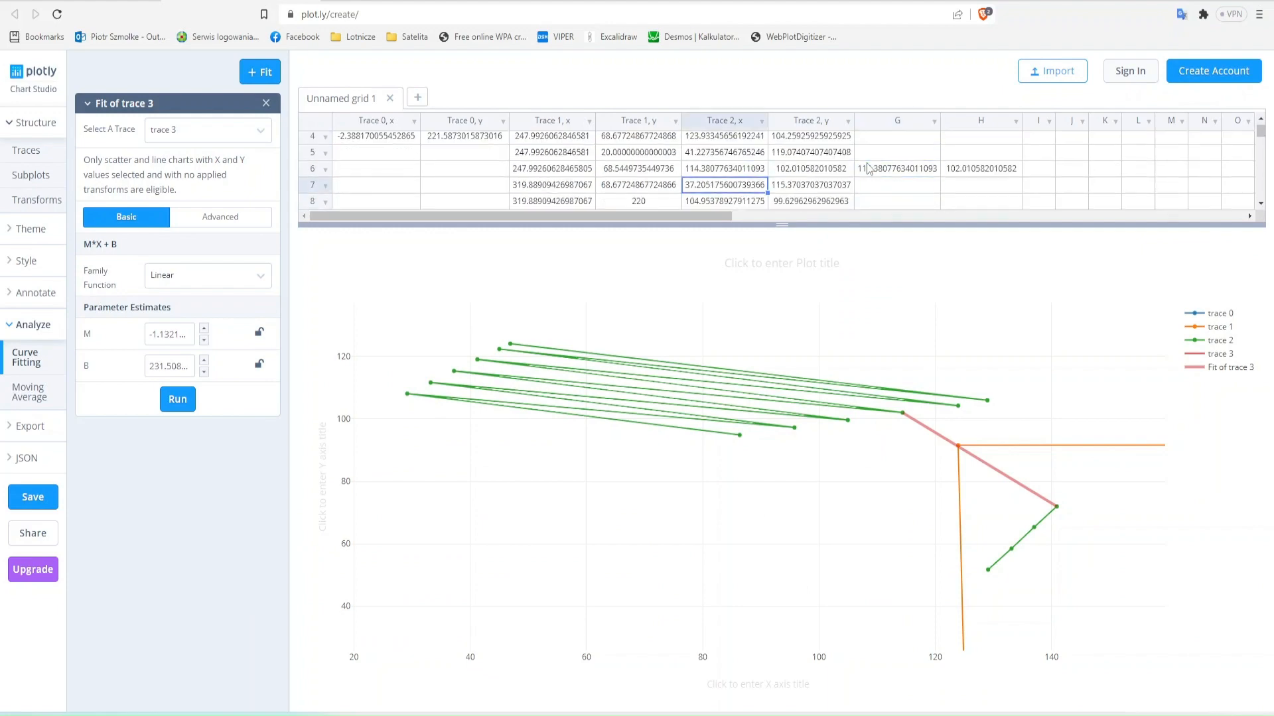
key("shift+Right")
key("shift+Down")
key("ctrl+c")
key("Right")
key("Right")
key("ctrl+v")
key("Up")
- Clear the used row 15 point from the Trace 2 columns and from columns G and H
key("shift+Right")
key("Delete")
key("Down")
key("Down")
key("Down")
key("Down")
key("Down")
key("Down")
key("Down")
key("Down")
key("Down")
key("shift+Right")
key("Left")
key("Left")
key("shift+Right")
key("shift+Right")
key("shift+Right")
key("Delete")
key("Up")
key("Up")
key("Up")
key("Up")
key("Up")
key("Up")
key("Up")
key("Up")
key("Up")
key("Up")
key("Up")
key("Up")
key("Up")
key("Up")
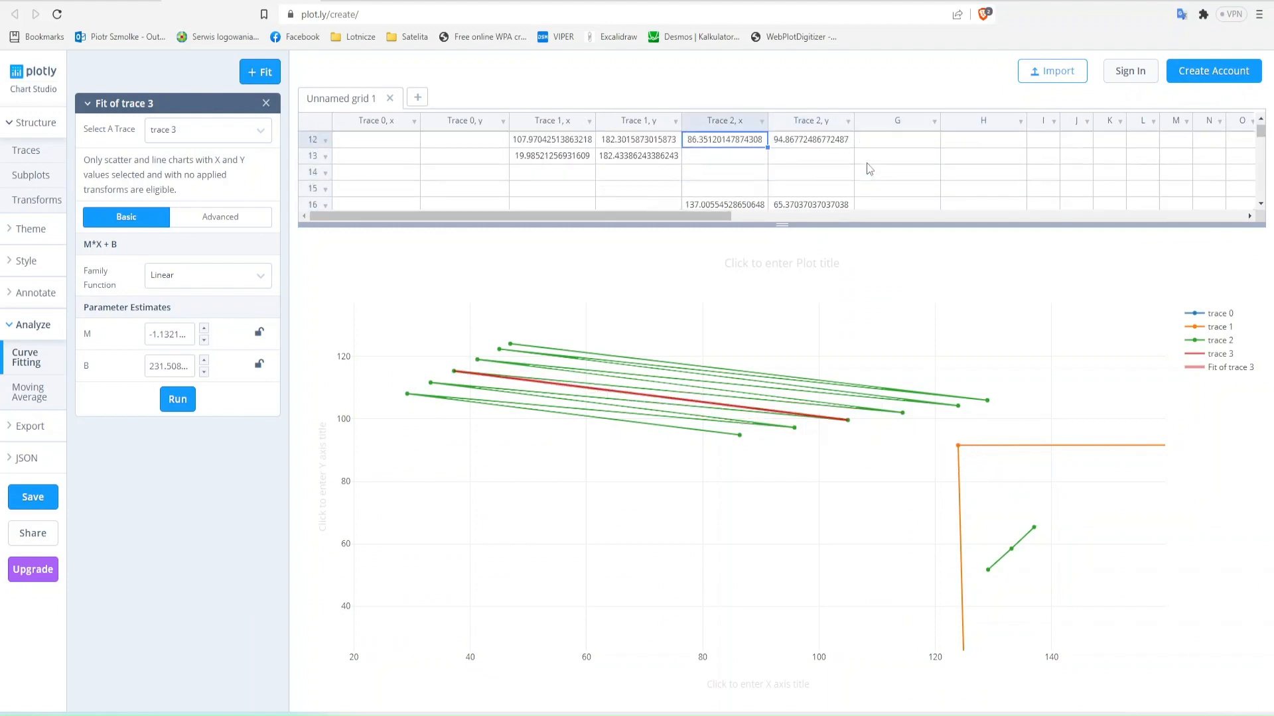
- Rerun the linear fit for the fourth line's shallow segment and copy its slope M into cell D47 of the Excel table
left_click(187, 403)
left_click(173, 336)
key("ctrl+a")
key("ctrl+c")
key("alt+Tab")
key("ctrl+v")
- Copy the fourth line's shallow-segment intercept B from the Plotly fit into cell E47
key("alt+Tab")
left_click(173, 366)
key("ctrl+a")
key("ctrl+c")
- Label the table rows with pressure altitudes 0, 1000 and 2000 in C45 to C47 and check them against the digitized chart in WebPlotDigitizer
key("alt+Tab")
key("Right")
key("ctrl+v")
left_click(415, 620)
type("0")
key("Return")
left_click(415, 619)
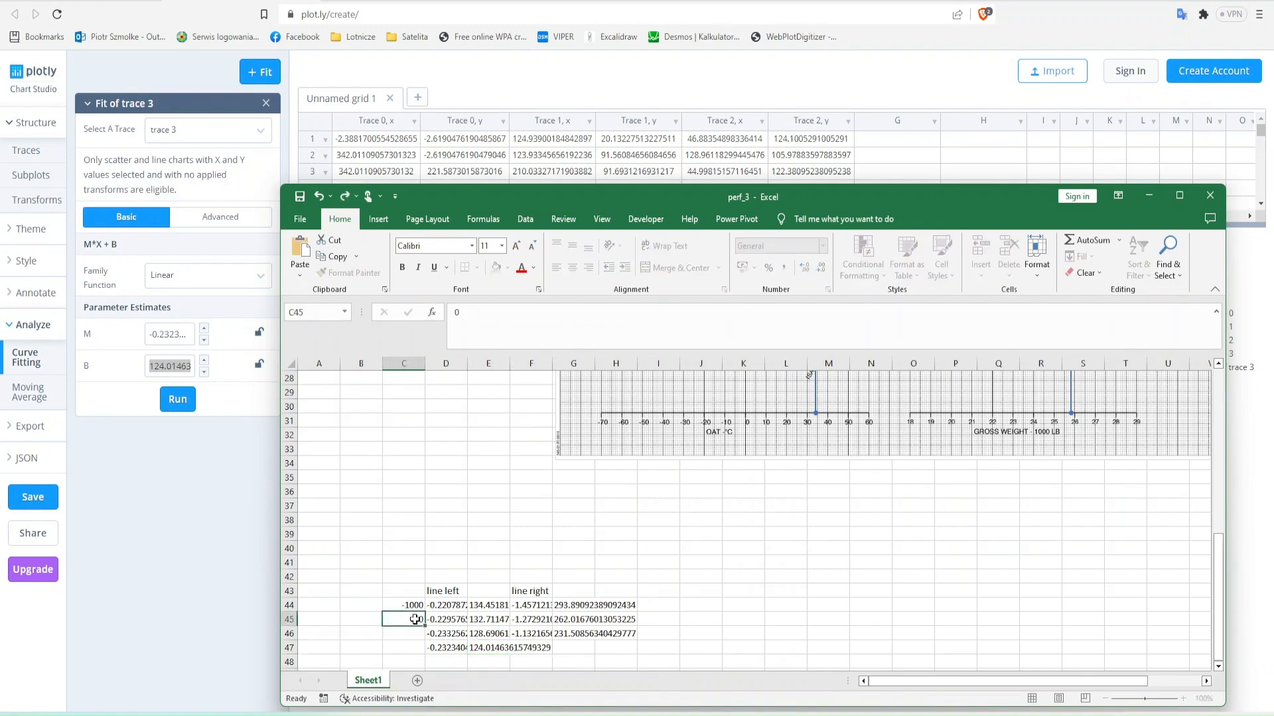
key("alt+Tab")
key("ctrl+Tab")
- Change the pressure altitude labels in C46 and C47 to 2000 and 4000, check the digitized chart and return to Plotly
key("alt+Tab")
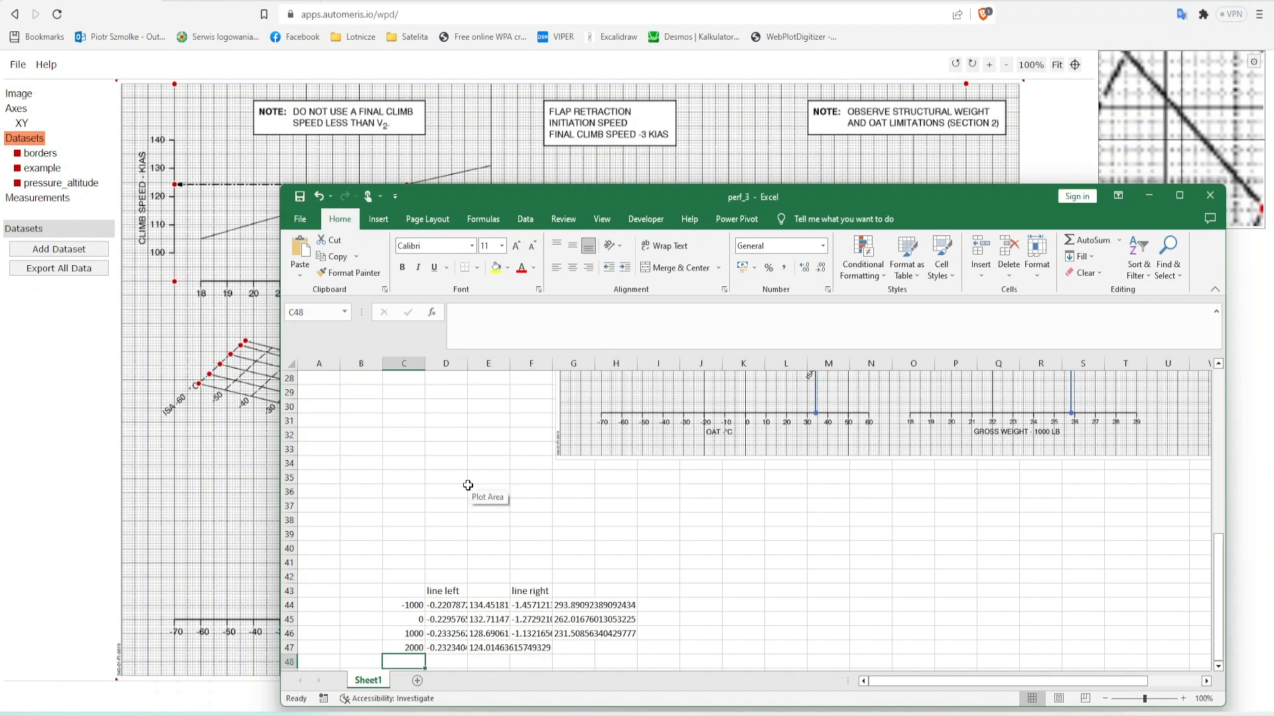
key("Up")
key("Up")
type("2000")
key("Return")
type("4000")
key("Return")
key("alt+Tab")
key("alt+Tab")
key("ctrl+Tab")
- Rerun the linear fit for the fourth line's steep segment, from the row 8 point to the row 16 point, and copy its slope M into F47
key("alt+Tab")
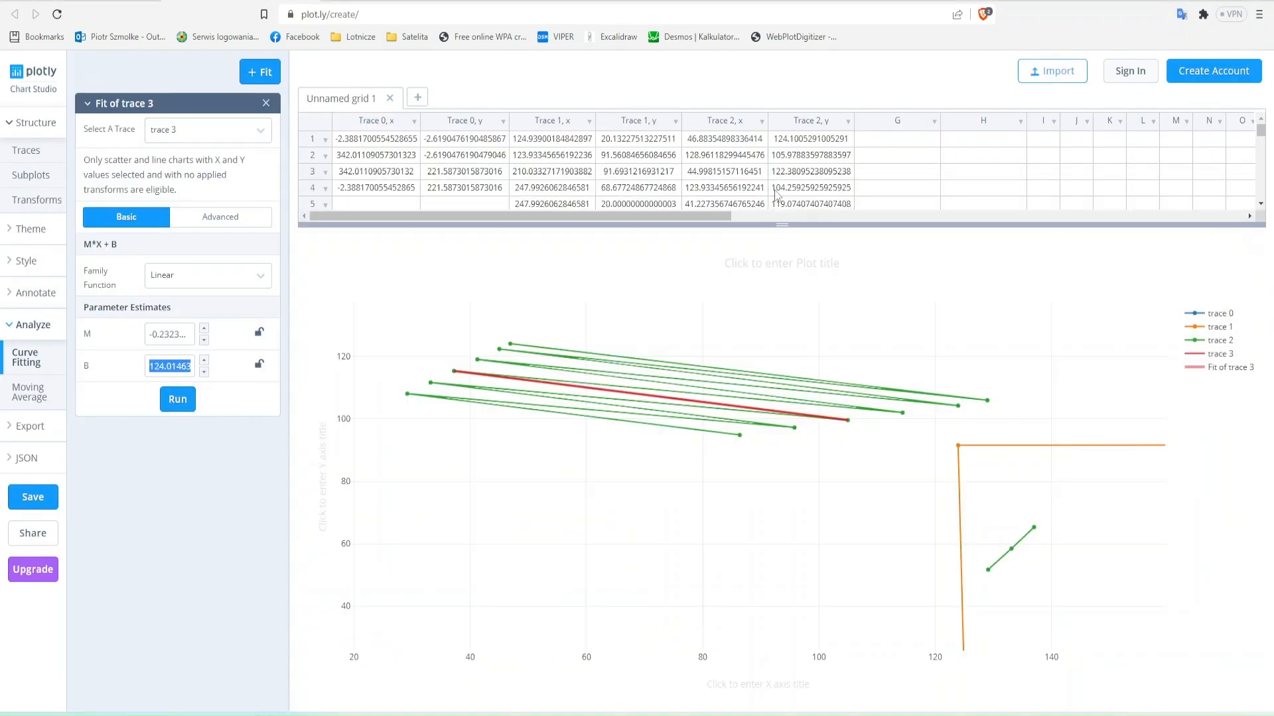
scroll(776, 194, "down", 3)
scroll(776, 194, "up", 4)
left_click(181, 405)
left_click(171, 334)
key("ctrl+a")
key("ctrl+c")
- Copy the fourth line's steep-segment intercept B from the Plotly fit into cell G47 of the Excel sheet
key("alt+Tab")
left_click(531, 648)
key("ctrl+v")
- In the Plotly grid, copy the fifth line's row 9 and 10 points into columns G and H and clear the row 8 point there
key("alt+Tab")
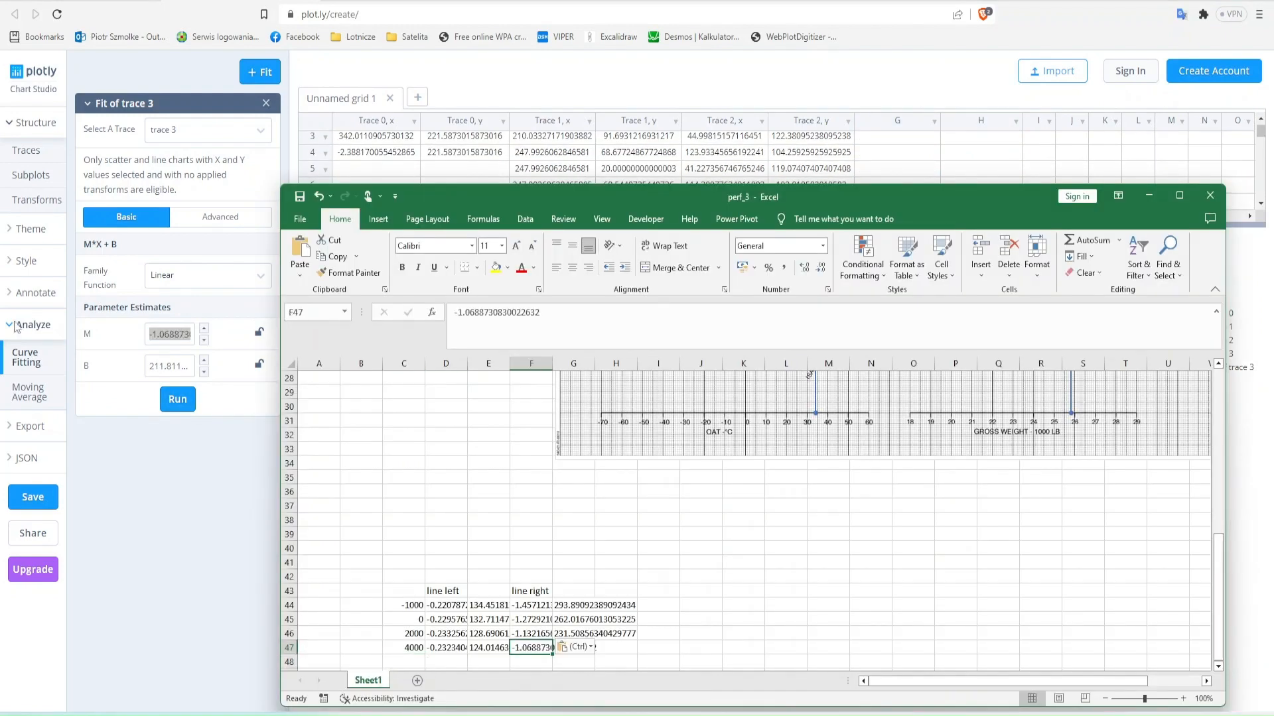
left_click(173, 367)
key("ctrl+a")
key("ctrl+c")
key("alt+Tab")
key("Right")
key("ctrl+v")
key("alt+Tab")
left_click(762, 174)
key("Down")
key("Down")
key("Down")
key("Down")
key("shift+Right")
key("shift+Down")
key("ctrl+c")
key("Right")
key("Right")
key("ctrl+v")
key("Up")
key("shift+Right")
key("Delete")
- Delete the row 16 point from traces 2 and 3 and run the linear fit for the fifth line's shallow segment
key("Down")
key("Down")
key("Down")
key("Down")
key("Down")
key("Down")
key("Down")
key("Down")
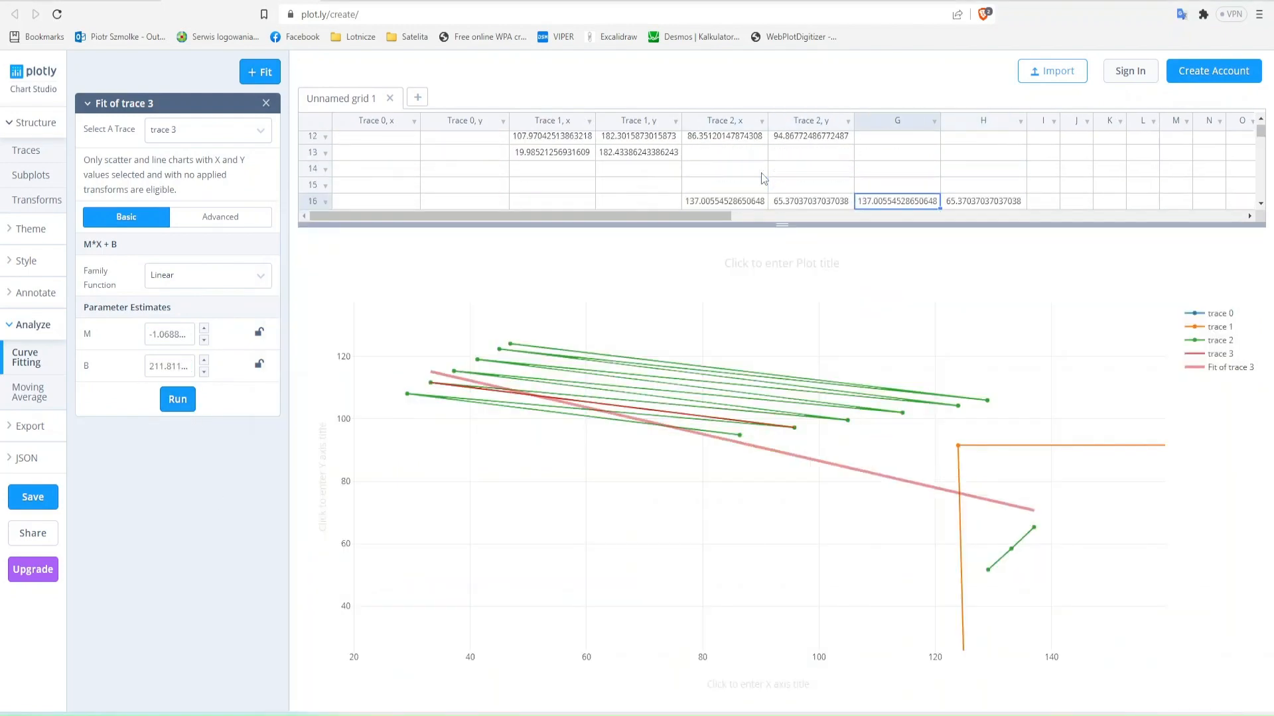
key("Down")
key("Down")
key("Up")
key("Up")
key("Left")
key("Left")
key("shift+Right")
key("shift+Right")
key("shift+Right")
key("Delete")
scroll(851, 162, "up", 4)
scroll(851, 162, "down", 2)
left_click(190, 404)
- Copy the fifth line's shallow-segment slope M from the Plotly fit into cell D48 of the Excel sheet
left_click(177, 334)
key("ctrl+a")
key("ctrl+c")
key("alt+Tab")
key("Down")
key("Left")
key("Left")
key("Left")
key("ctrl+v")
- Copy the fifth line's shallow-segment intercept B into E48 and label that row 6000 in C48
key("Right")
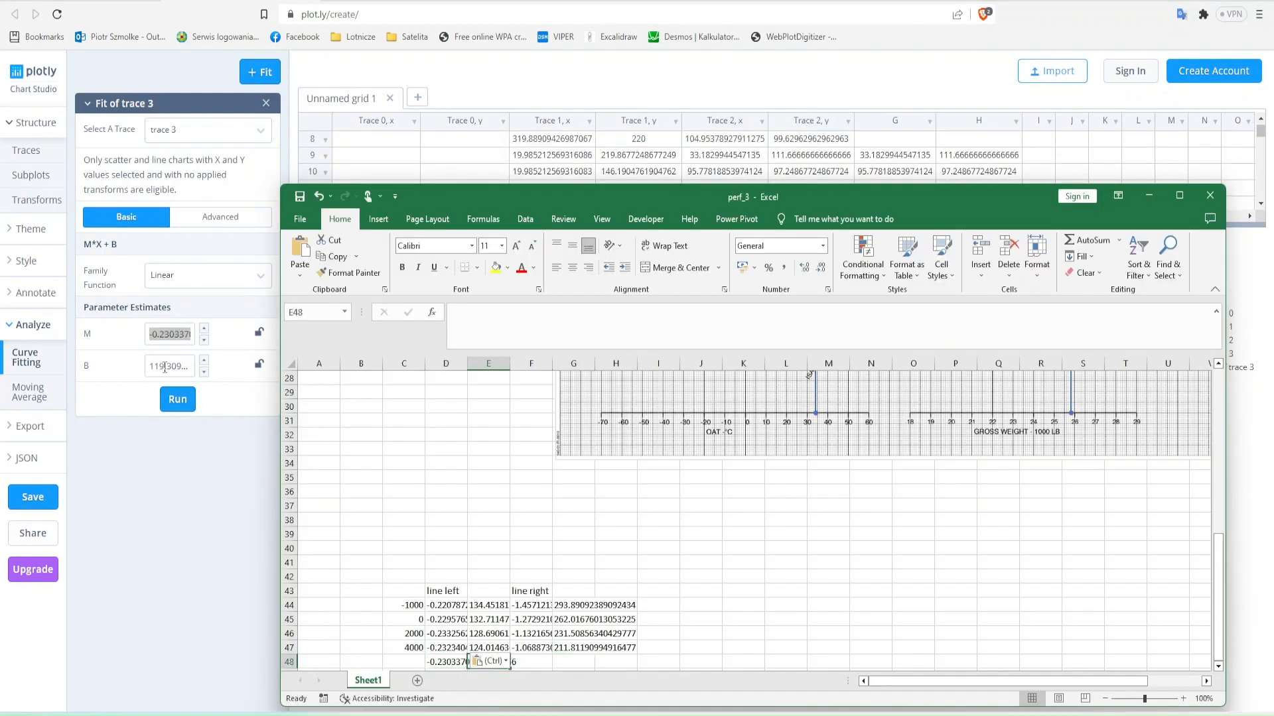
key("alt+Tab")
left_click(170, 366)
key("ctrl+a")
key("ctrl+c")
- In Plotly, clear the row 9 point in columns G and H, copy the row 17 point into them and rerun the linear fit
key("alt+Tab")
key("Right")
key("ctrl+v")
key("Left")
key("Left")
key("Left")
type("6000")
key("Return")
- Copy the fifth line's steep-segment slope M and intercept B from the Plotly fit into F48 and G48
key("alt+Tab")
left_click(921, 183)
key("Up")
key("Up")
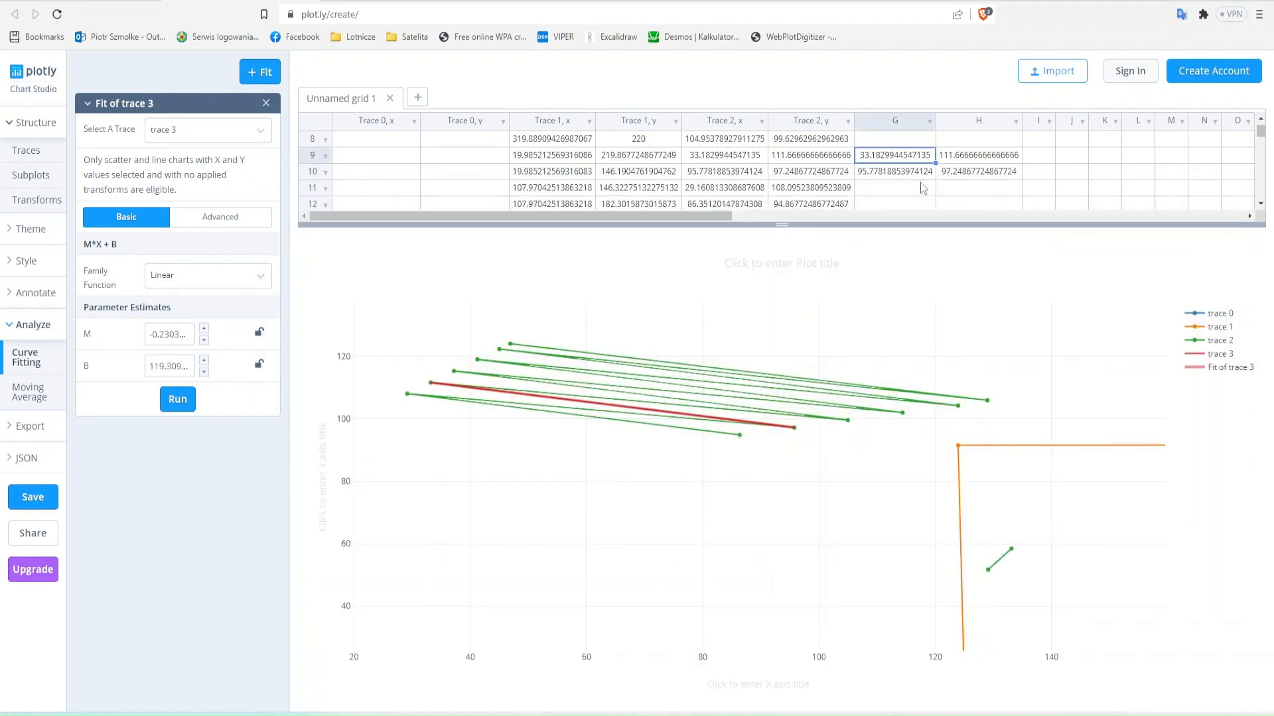
key("shift+Right")
key("shift+Down")
key("Delete")
key("Down")
key("Down")
key("Down")
key("Down")
key("Down")
key("Down")
key("Down")
key("Down")
key("Down")
key("Up")
key("Left")
key("shift+Left")
key("ctrl+c")
key("Right")
key("ctrl+v")
left_click(177, 402)
left_click(174, 334)
key("ctrl+a")
key("ctrl+c")
- In the Plotly grid, copy the sixth line's row 11 and 12 points into columns G and H and clear the row 10 point there
key("alt+Tab")
key("Up")
key("Right")
key("Right")
key("Right")
key("ctrl+v")
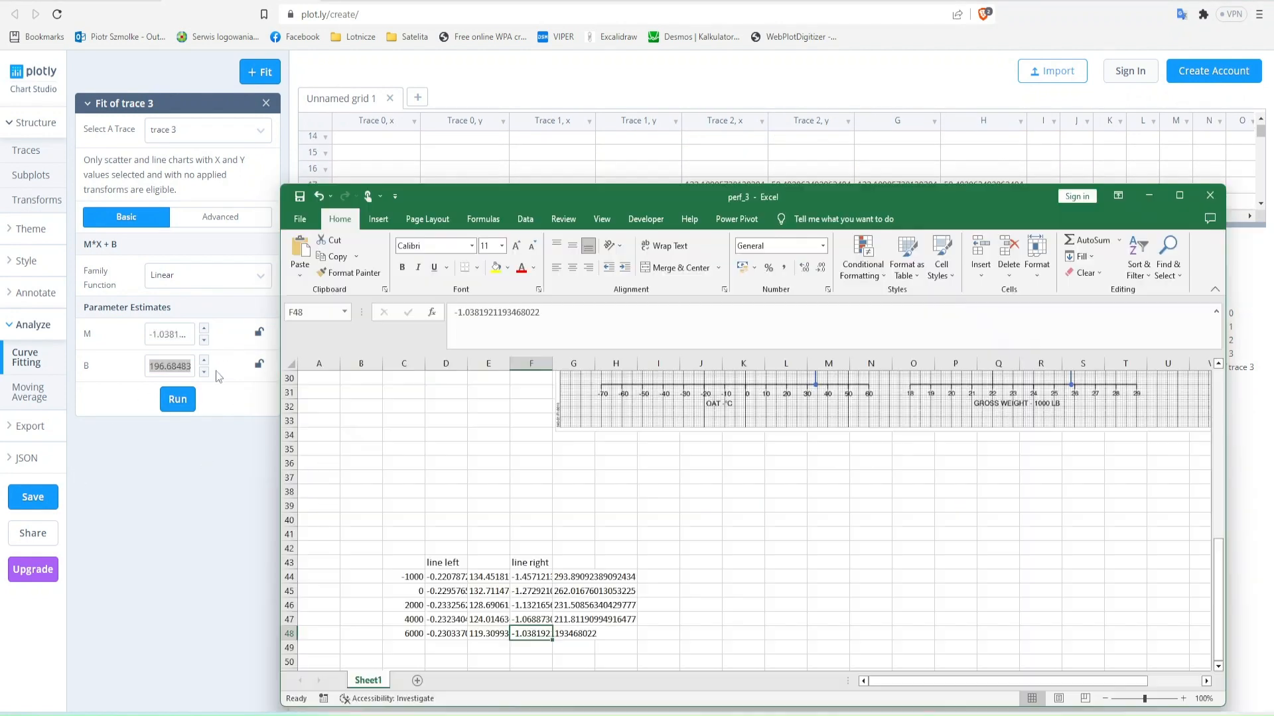
key("alt+Tab")
left_click(906, 175)
scroll(907, 175, "up", 2)
left_click(907, 175)
key("Down")
key("Left")
key("Left")
key("shift+Right")
key("shift+Down")
key("ctrl+c")
key("Right")
key("Right")
key("ctrl+v")
key("Up")
key("shift+Right")
key("Delete")
- Delete the row 17 point from traces 2 and 3 and rerun the linear fit for the sixth line's shallow segment
key("Down")
key("Down")
key("Down")
key("Down")
key("Down")
key("Down")
key("Down")
key("Left")
key("Left")
key("shift+Right")
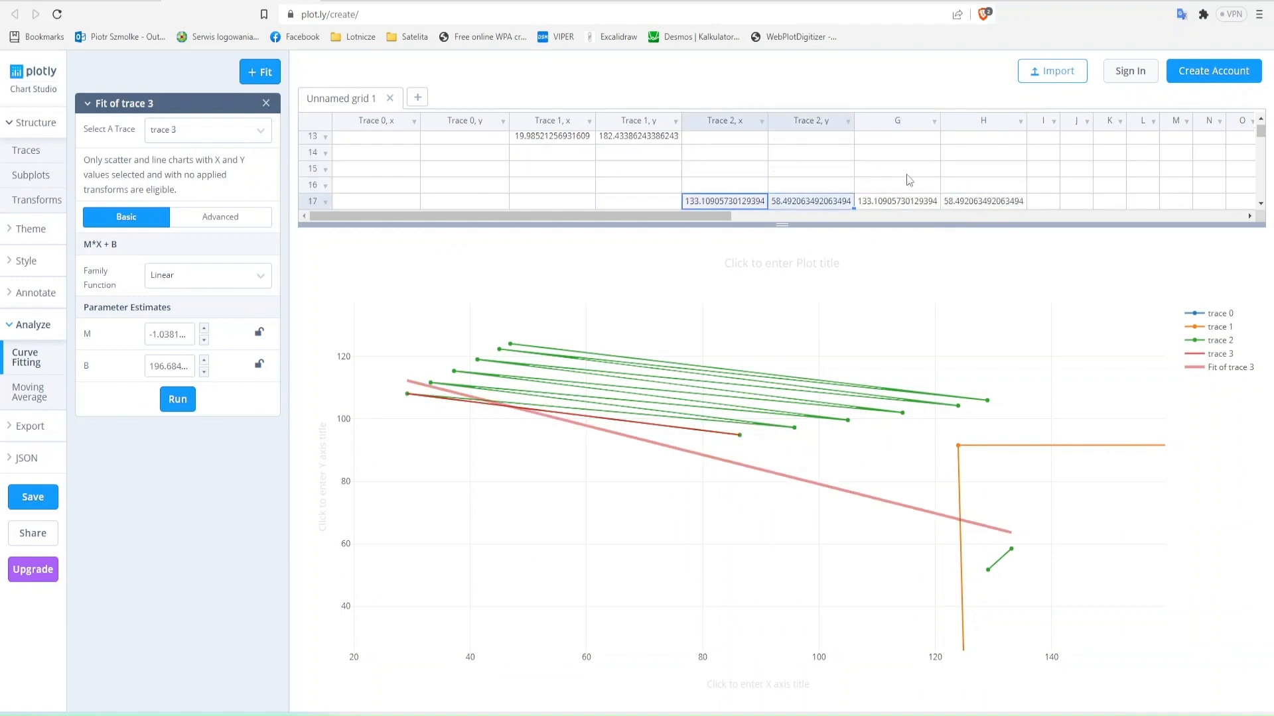
key("shift+Right")
key("shift+Right")
key("Delete")
scroll(876, 174, "up", 1)
- Copy the sixth line's shallow-segment slope M and intercept B from the Plotly fit into D49 and E49
left_click(172, 334)
key("ctrl+a")
key("ctrl+c")
key("alt+Tab")
key("ctrl+v")
key("alt+Tab")
left_click(172, 367)
key("ctrl+a")
key("ctrl+c")
- Copy the sixth line's steep-segment slope M and intercept B from the Plotly fit into F49 and G49
key("alt+Tab")
key("Right")
key("ctrl+v")
key("alt+Tab")
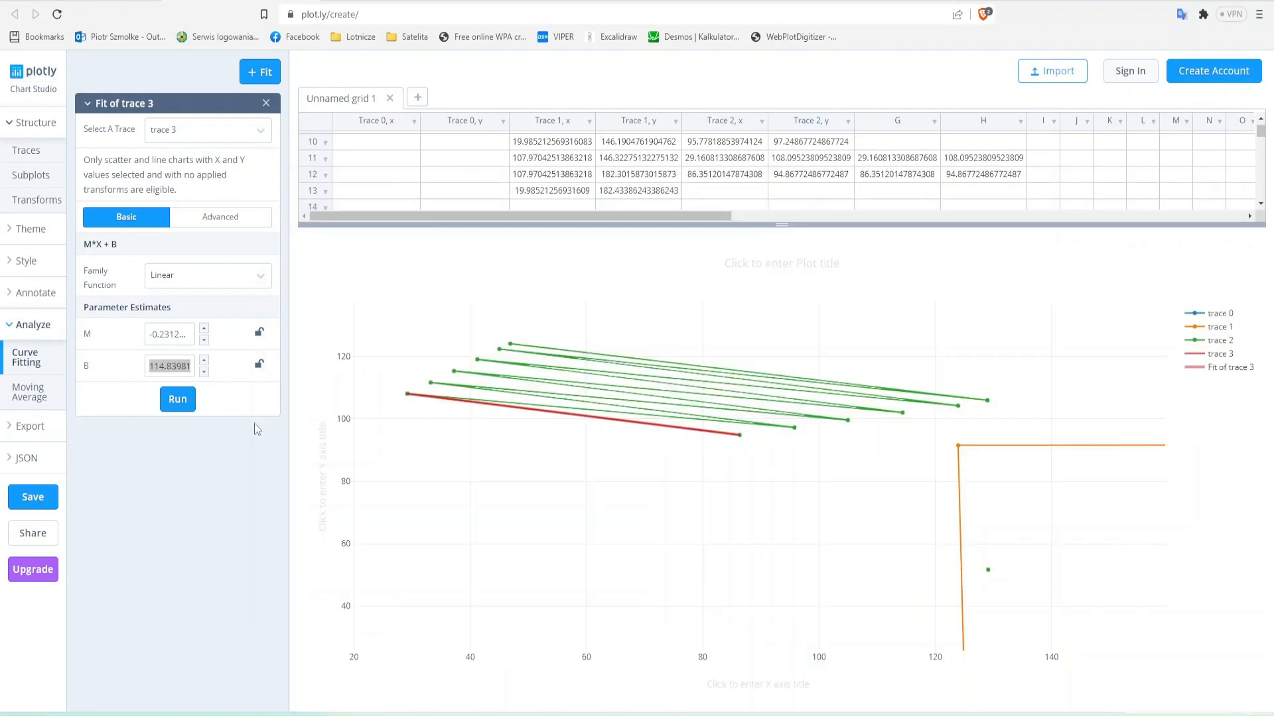
- In Plotly, clear the row 11 point in columns G and H, copy the row 18 point into them and rerun the linear fit
left_click(936, 164)
key("shift+Right")
key("Delete")
key("Down")
key("Down")
key("Down")
key("Down")
key("Down")
key("Down")
key("Down")
key("Left")
key("shift+Left")
key("ctrl+c")
key("Right")
key("ctrl+v")
left_click(177, 400)
left_click(173, 334)
key("ctrl+a")
key("ctrl+c")
key("alt+Tab")
key("Right")
key("ctrl+v")
key("alt+Tab")
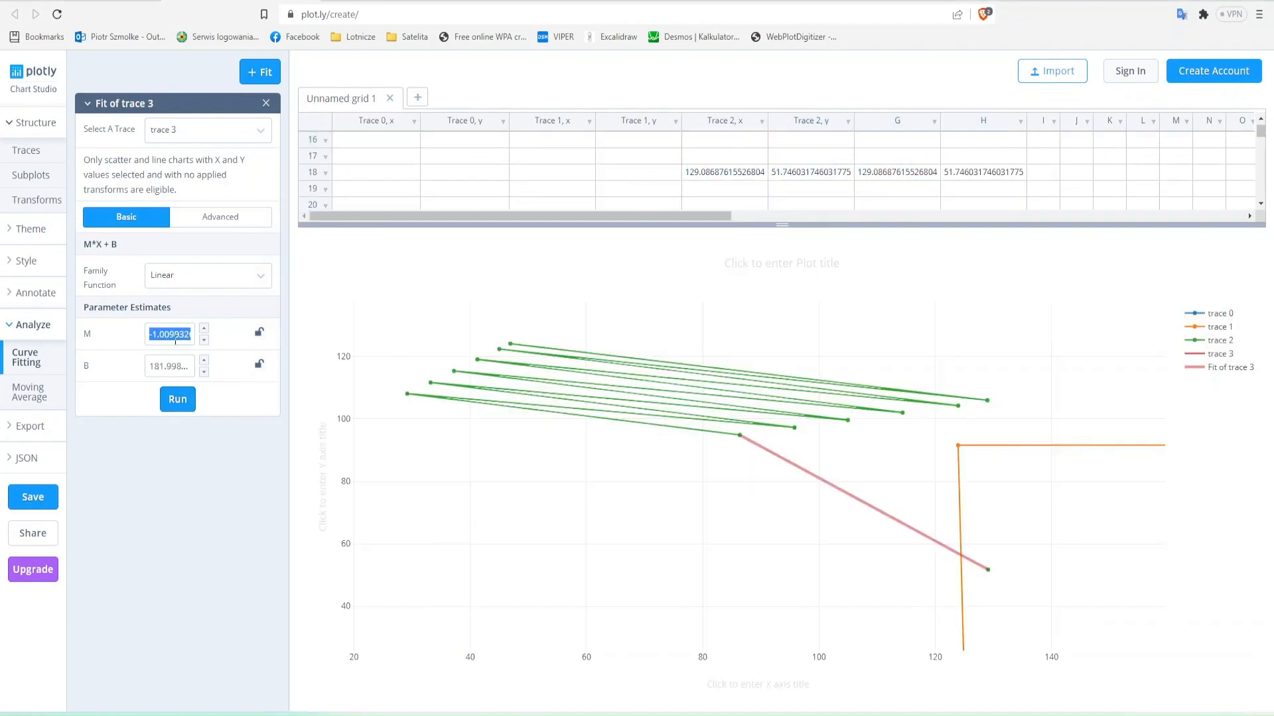
left_click(186, 367)
key("ctrl+a")
key("ctrl+c")
key("alt+Tab")
key("Right")
- Label the sixth line's row with pressure altitude 8000 in cell C49
key("Left")
key("Left")
key("Left")
key("Left")
type("8000")
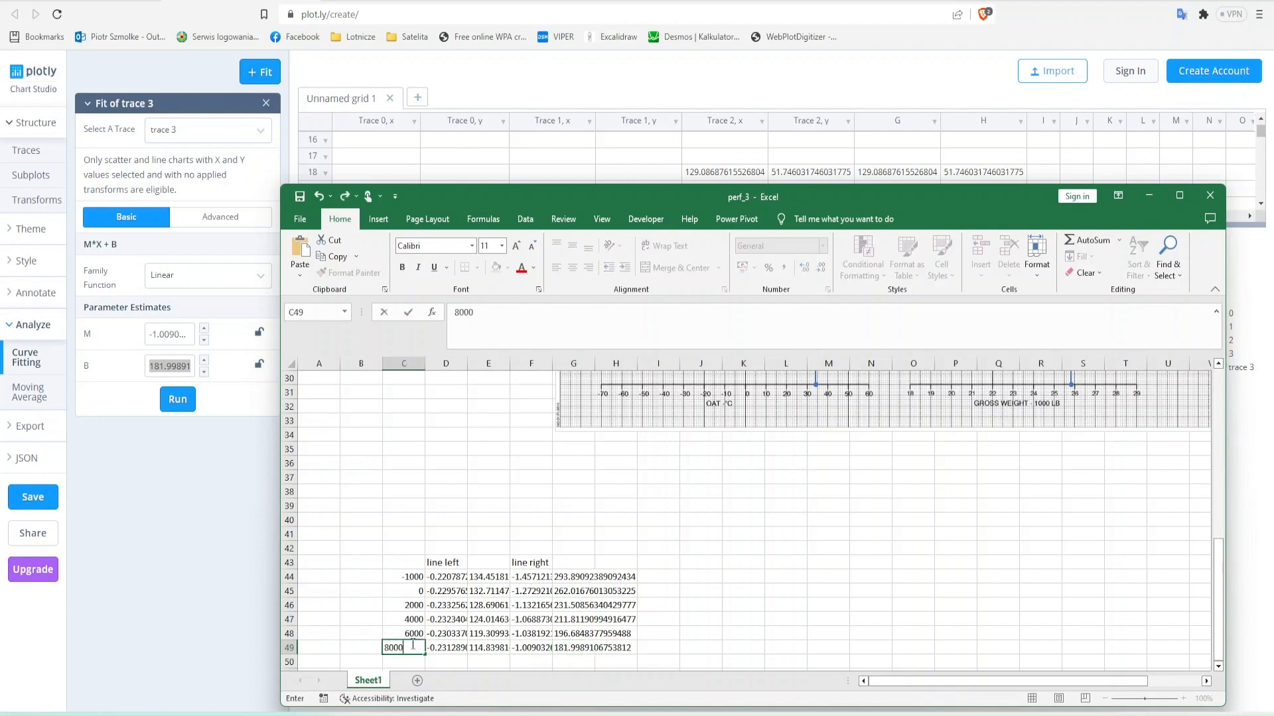
key("Return")
- Copy the coefficient block D44:G49 from the Excel sheet and open a fresh Plotly Chart Studio page
key("alt+Tab")
key("ctrl+Tab")
key("alt+Tab")
left_click_drag(446, 577, 569, 649)
key("alt+Tab")
key("ctrl+shift+Tab")
left_click(796, 15)
key("Return")
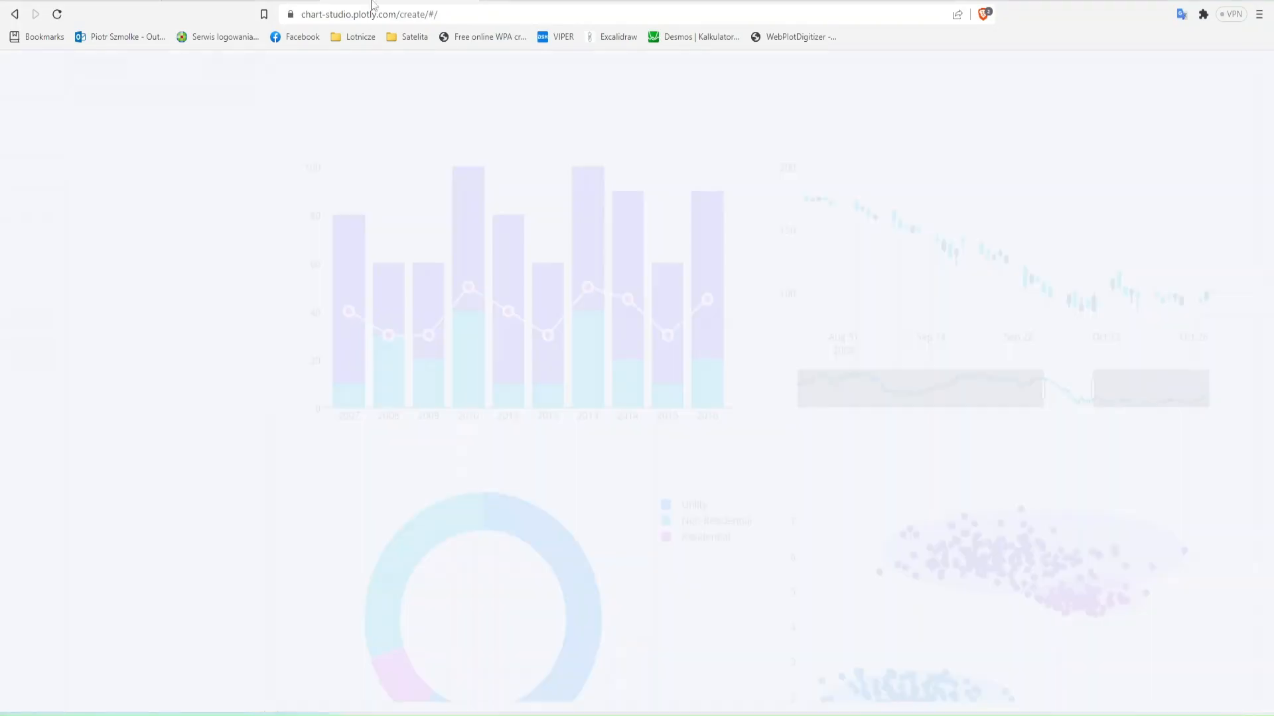
- Paste the coefficients into the empty Plotly grid and add a scatter trace with column A as X and column B as Y
left_click(358, 138)
key("ctrl+v")
left_click(252, 72)
left_click(243, 169)
left_click(219, 192)
left_click(226, 202)
left_click(217, 243)
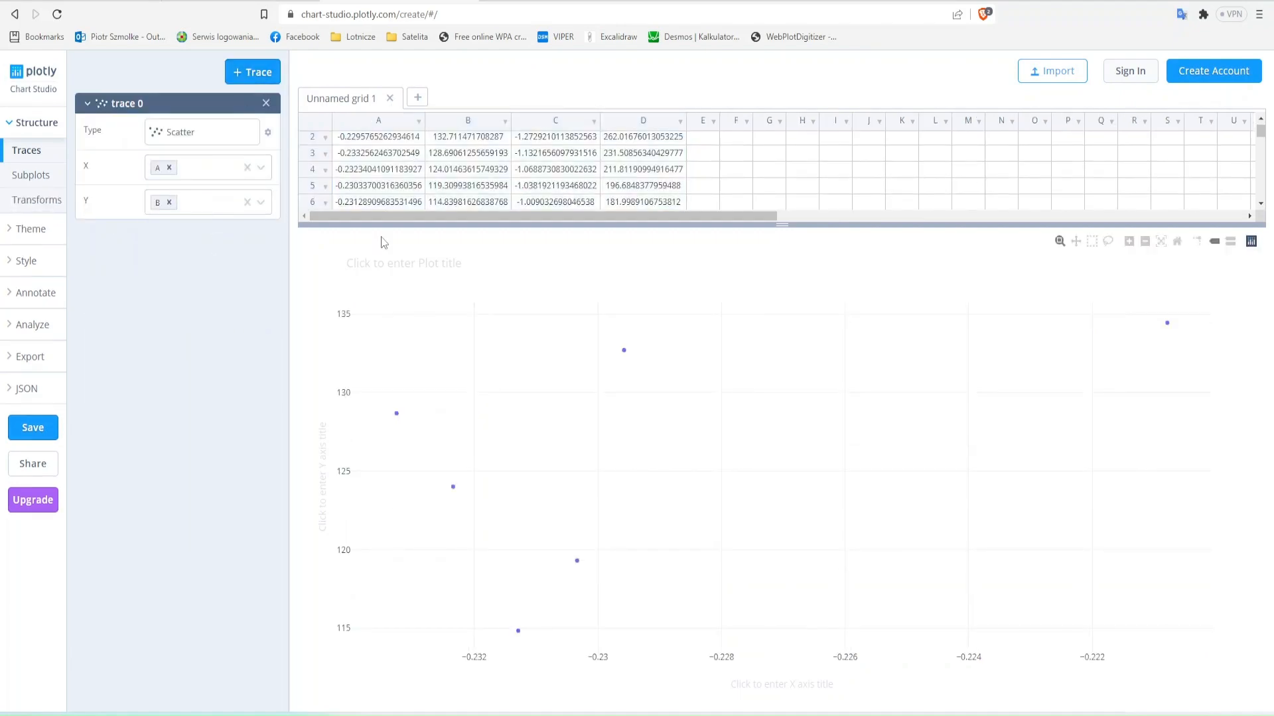
- Change the trace type to Line and replace the Plotly grid data with Excel range C44:G49, including the pressure altitudes
left_click(202, 132)
left_click(531, 218)
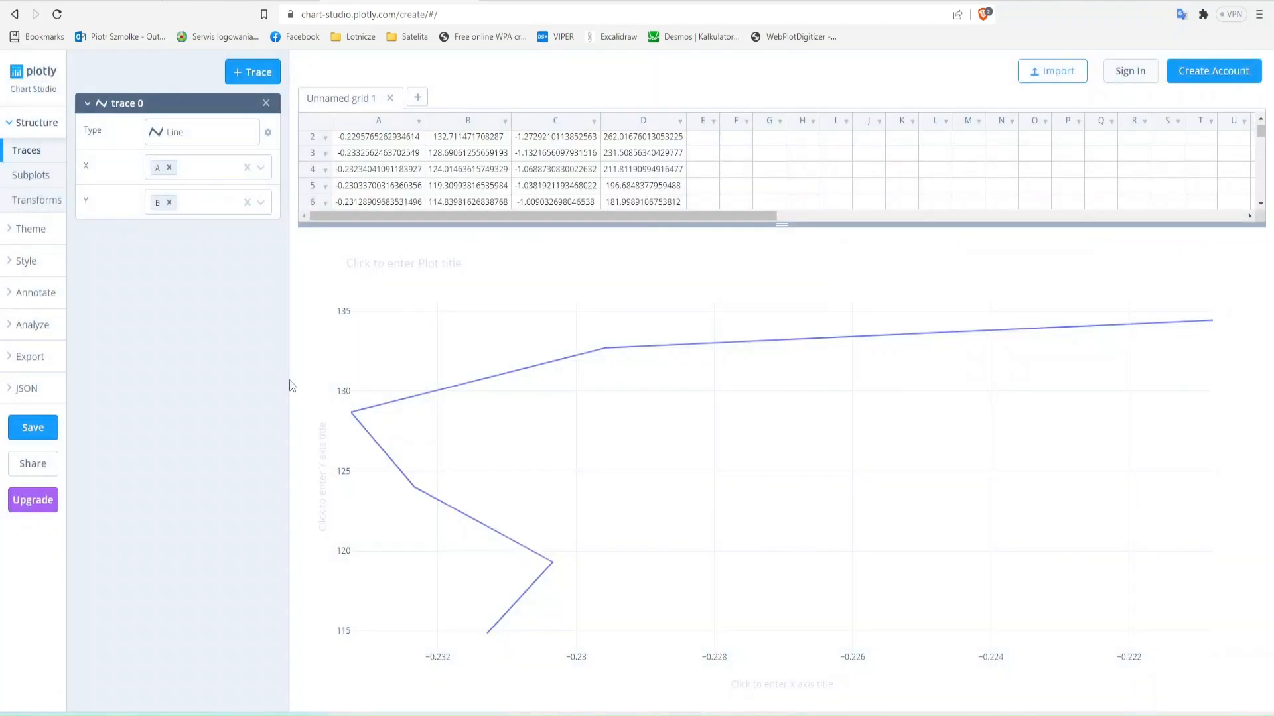
key("alt+Tab")
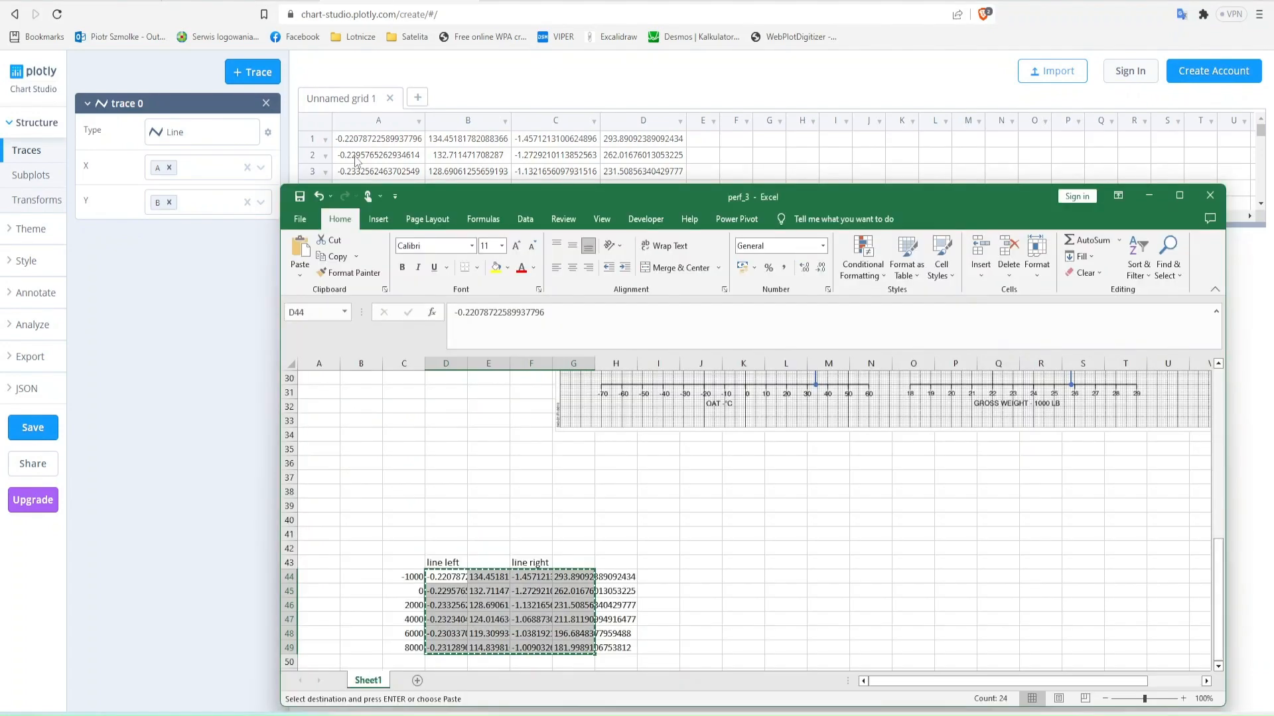
left_click_drag(406, 577, 583, 648)
key("alt+Tab")
key("ctrl+v")
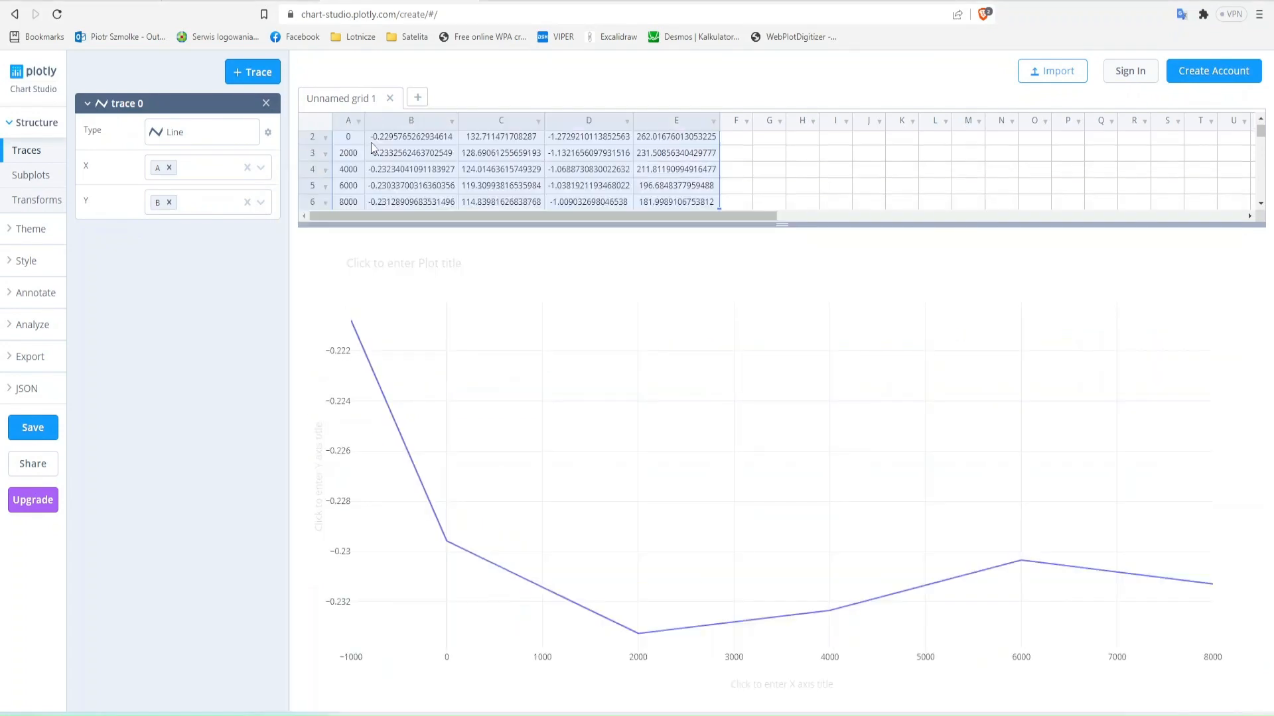
scroll(442, 159, "up", 1)
left_click(446, 145)
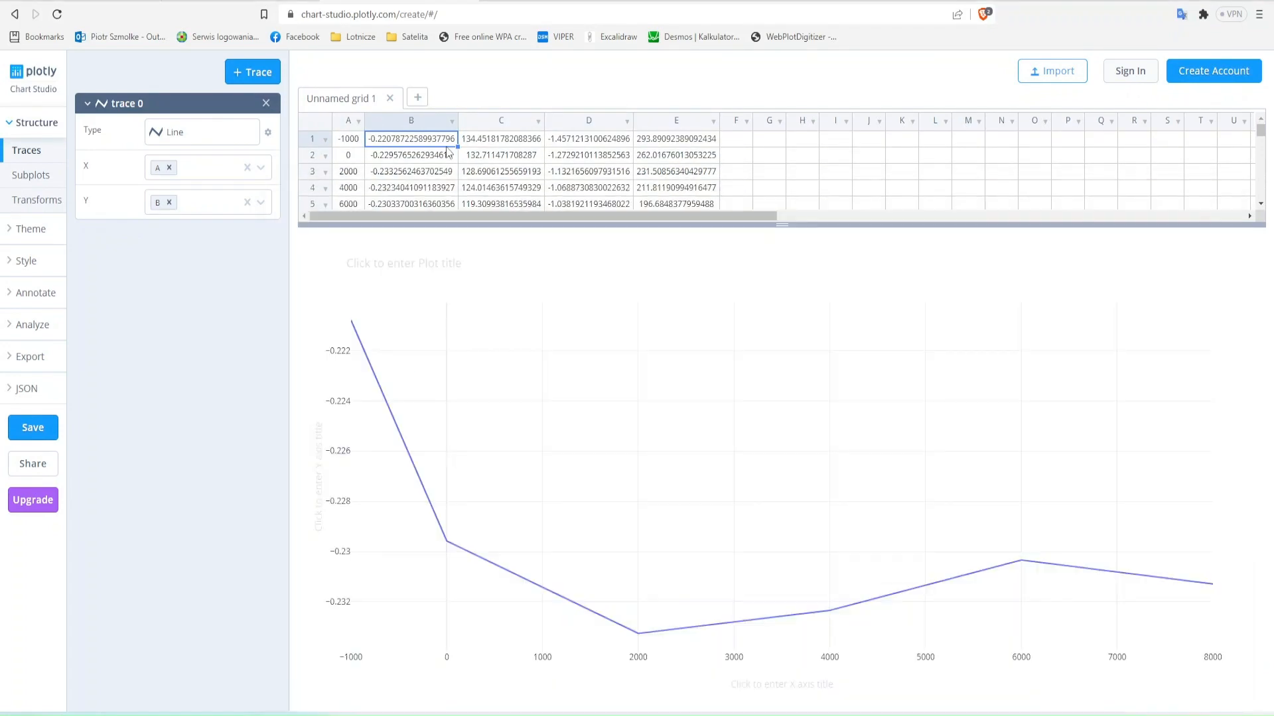
- Enter 0,225 in cell D51 of the Excel sheet, below the left-line slopes
key("alt+Tab")
key("Down")
key("Down")
key("Down")
key("Down")
key("Down")
key("Down")
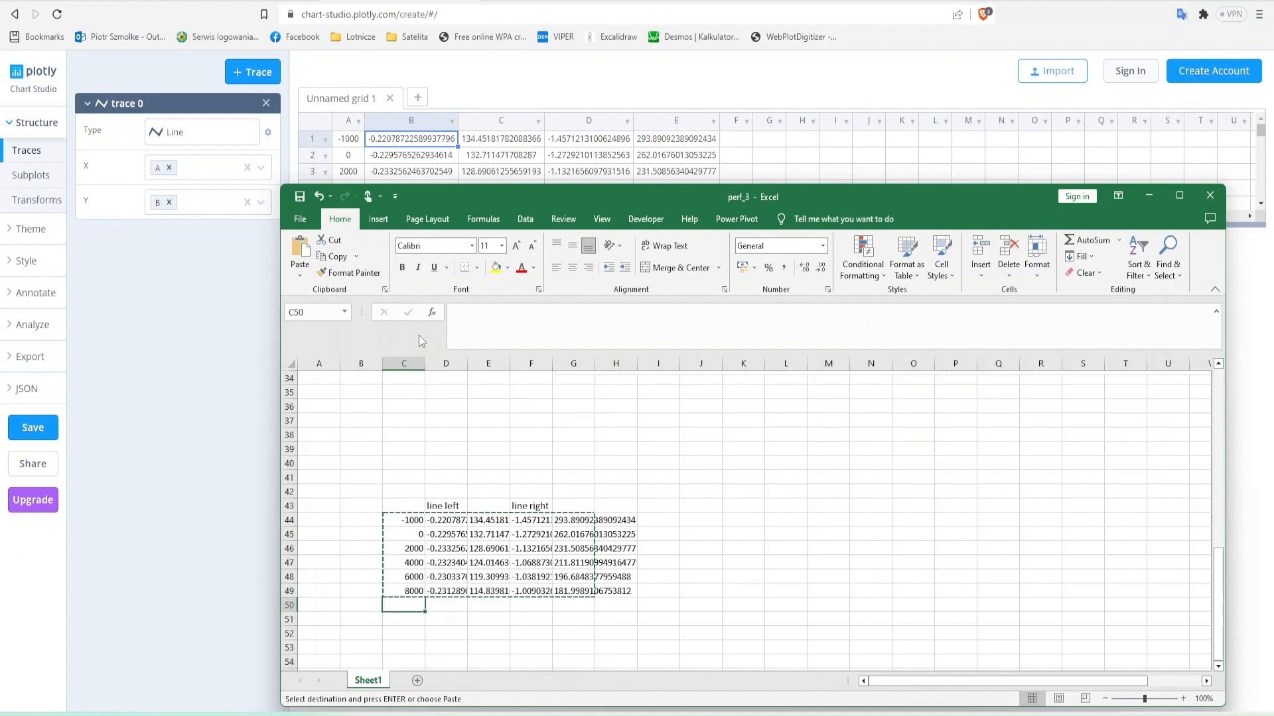
key("Down")
key("Right")
type("-0,231")
key("Return")
key("Up")
key("Right")
key("Right")
- Plot column D against pressure altitude in Plotly and compare with the digitized chart and the earlier line plot
key("alt+Tab")
key("Right")
key("Right")
key("shift+Down")
key("shift+Down")
key("shift+Down")
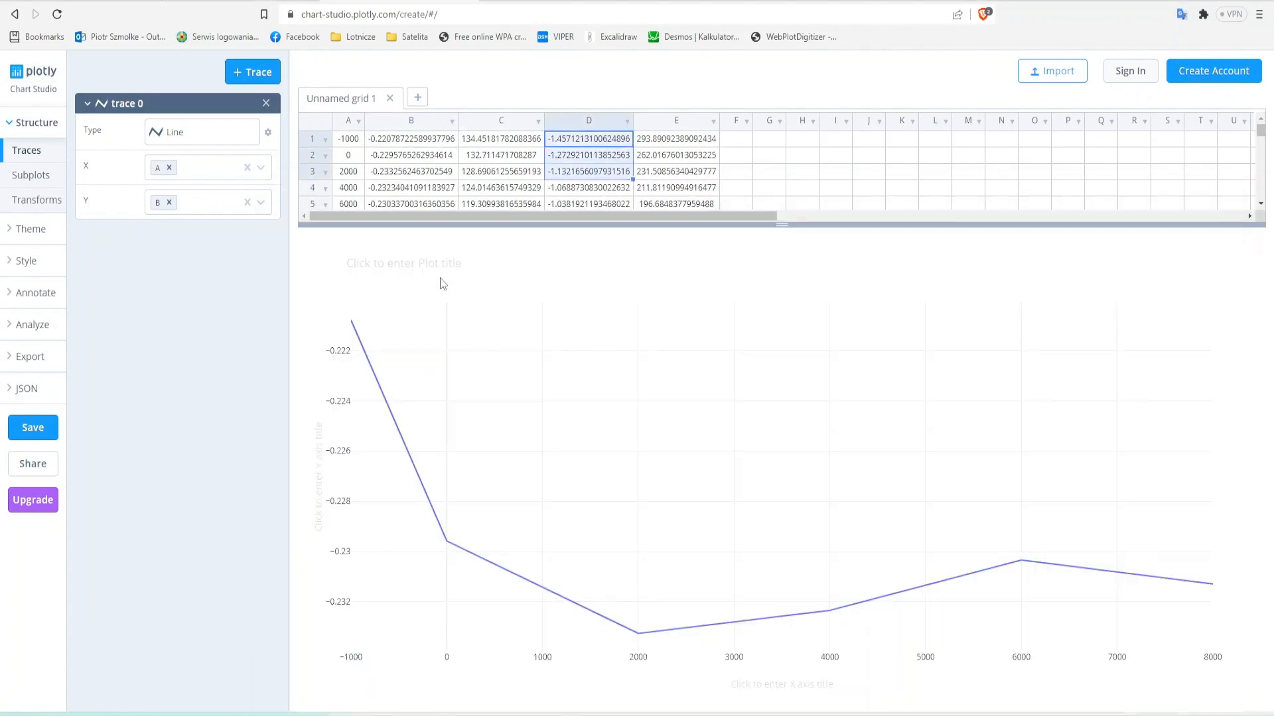
left_click(216, 202)
left_click(189, 290)
left_click(100, 2)
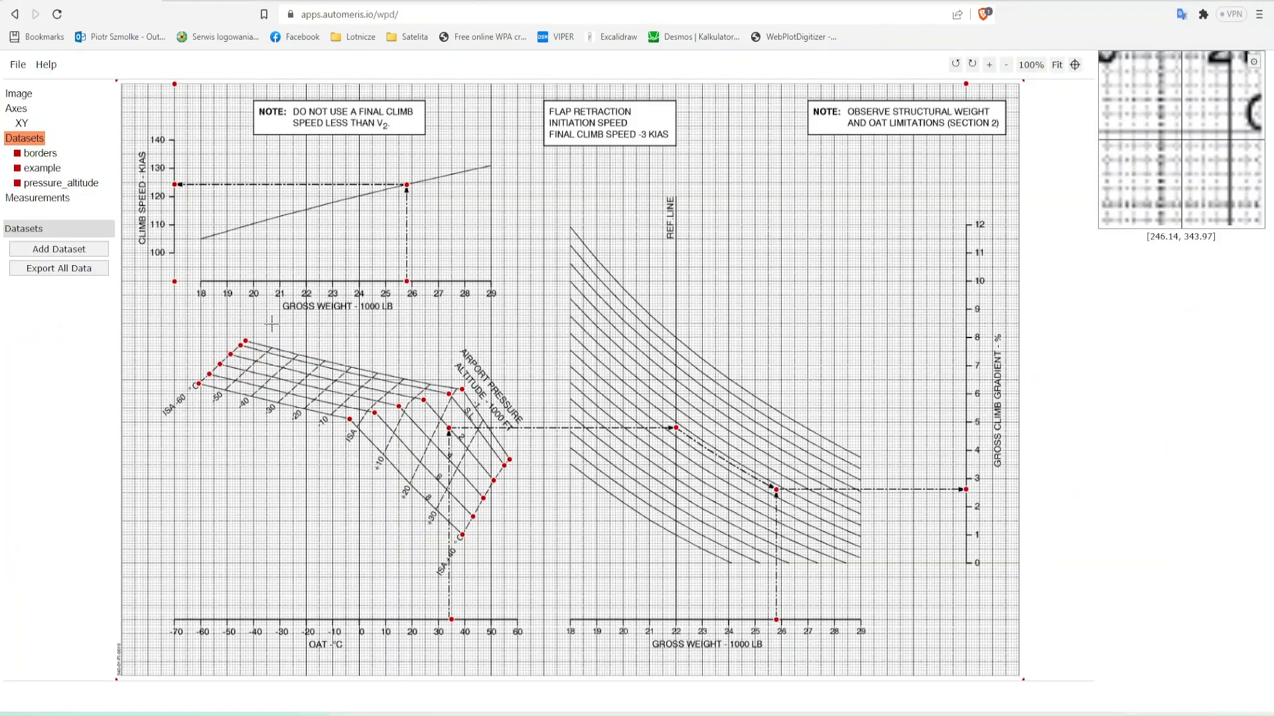
left_click(391, 2)
left_click(99, 2)
left_click(239, 1)
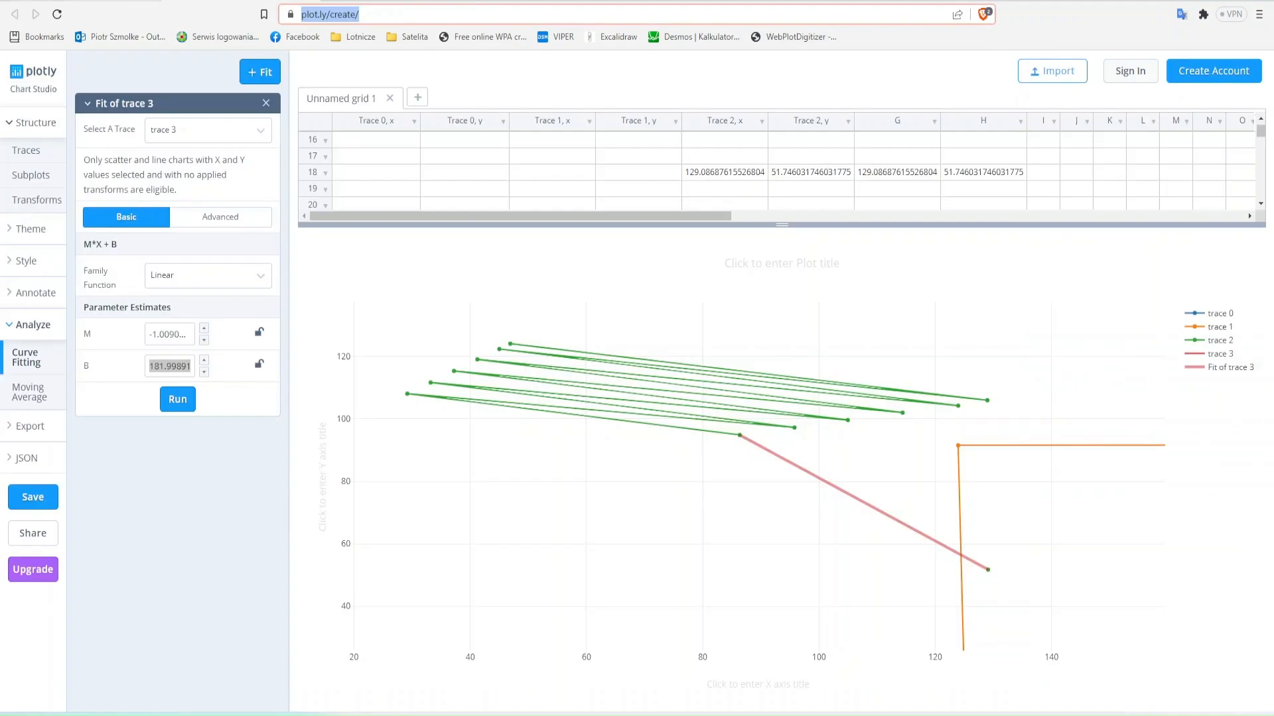
left_click(100, 1)
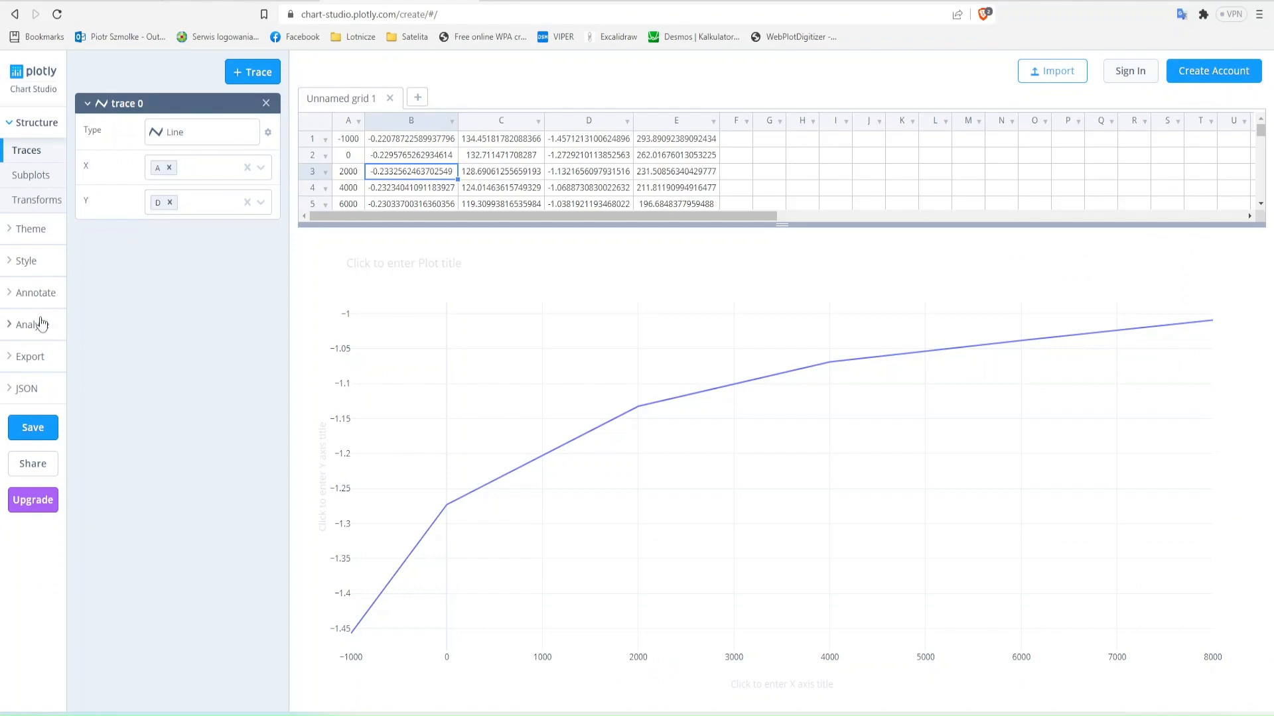
- Plot column B and then column C against pressure altitude, and fit a linear function to the column C trace
left_click(178, 199)
left_click(178, 241)
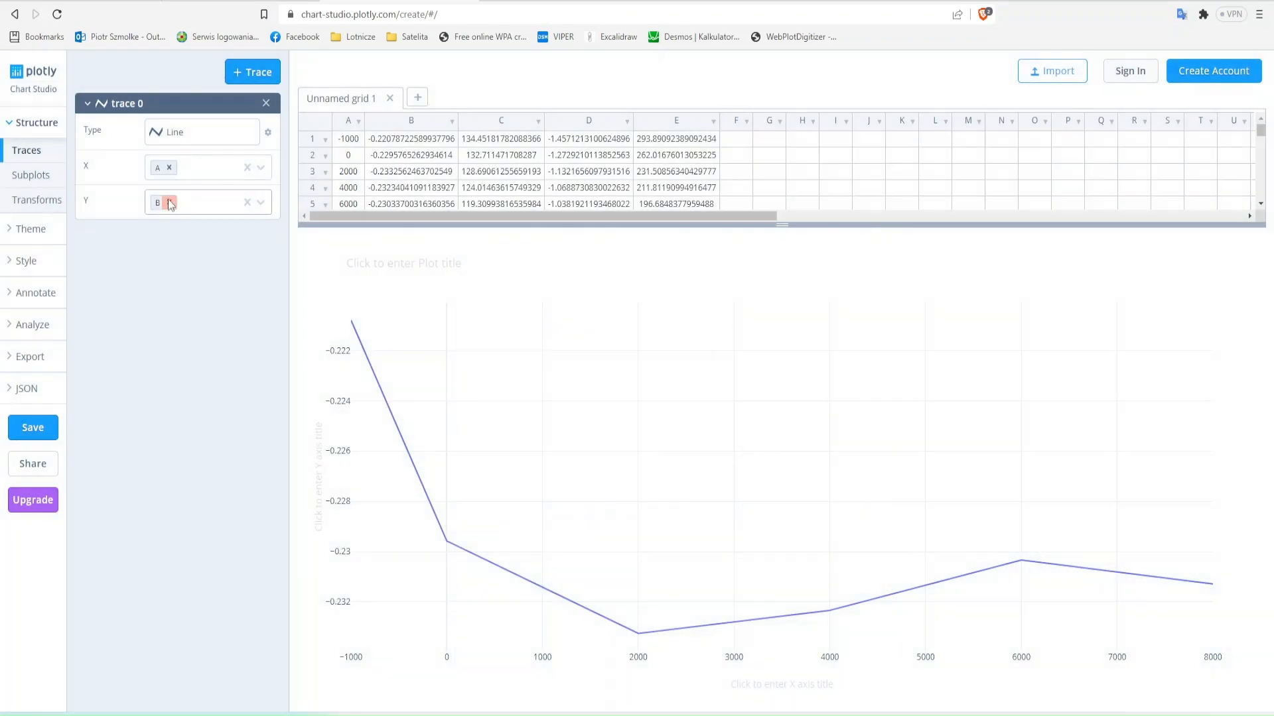
left_click(169, 202)
left_click(180, 268)
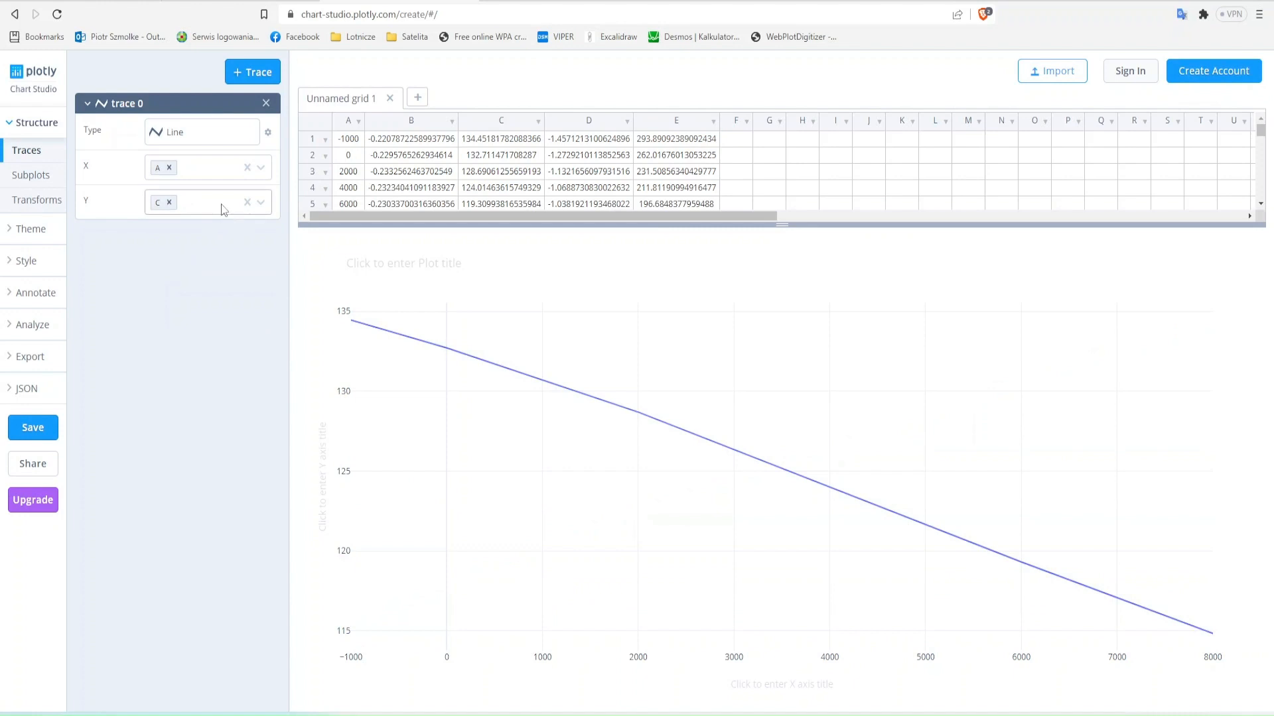
left_click(41, 339)
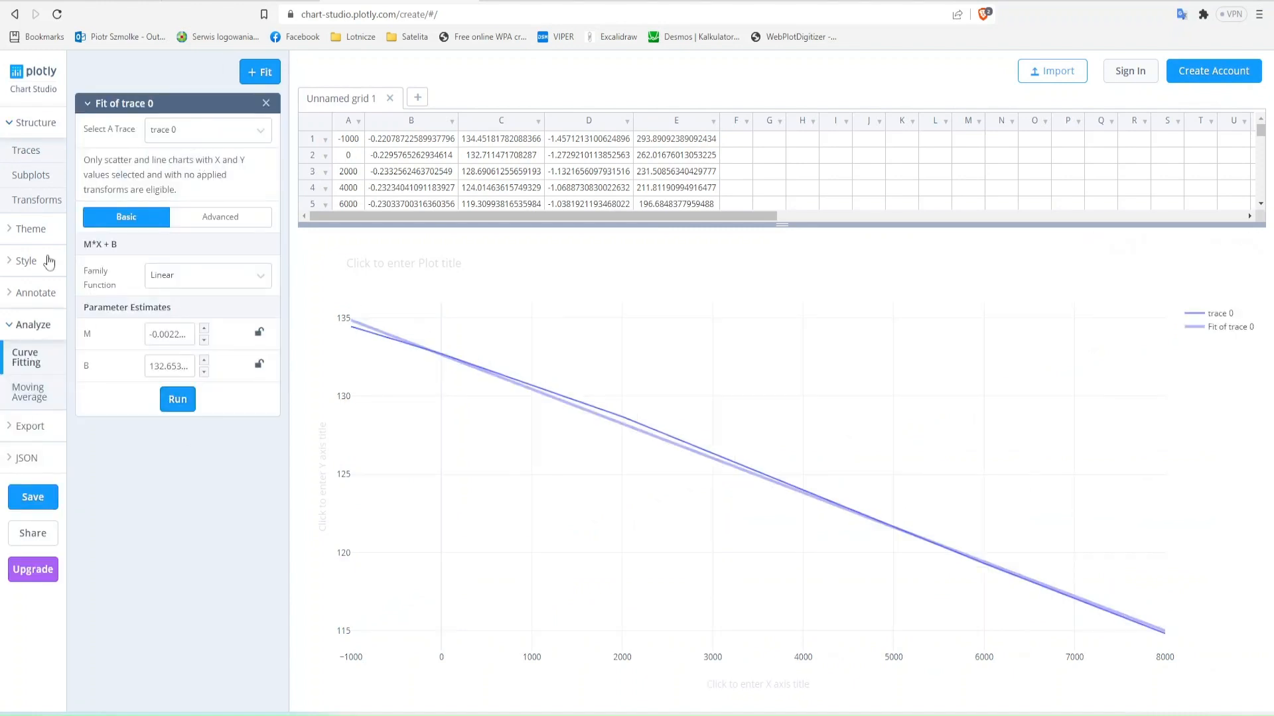
left_click(30, 152)
left_click(11, 367)
- Copy the slope M of the column C fit into cell D52 of the Excel sheet
triple_click(177, 337)
key("ctrl+c")
key("alt+Tab")
key("Left")
key("Left")
key("Down")
key("ctrl+v")
key("Up")
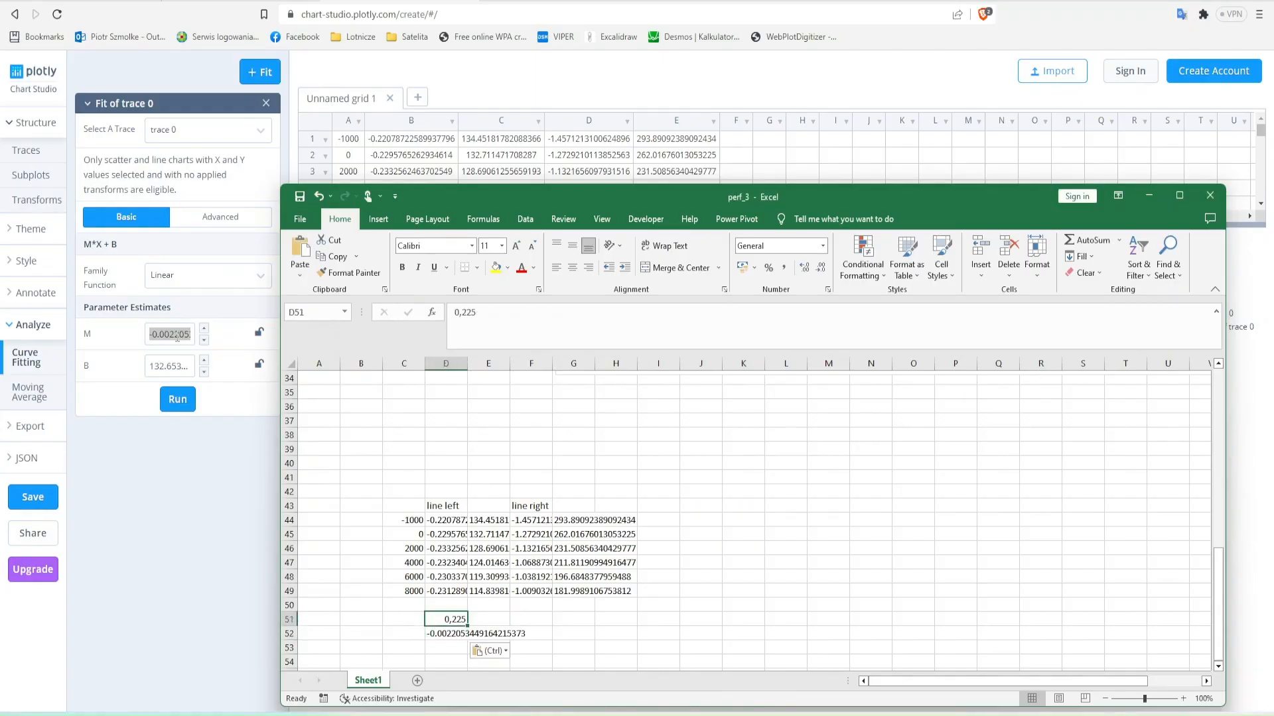
- Copy the intercept B of the column C fit into cell E52
triple_click(194, 367)
key("ctrl+c")
key("alt+Tab")
key("Right")
key("Down")
key("ctrl+v")
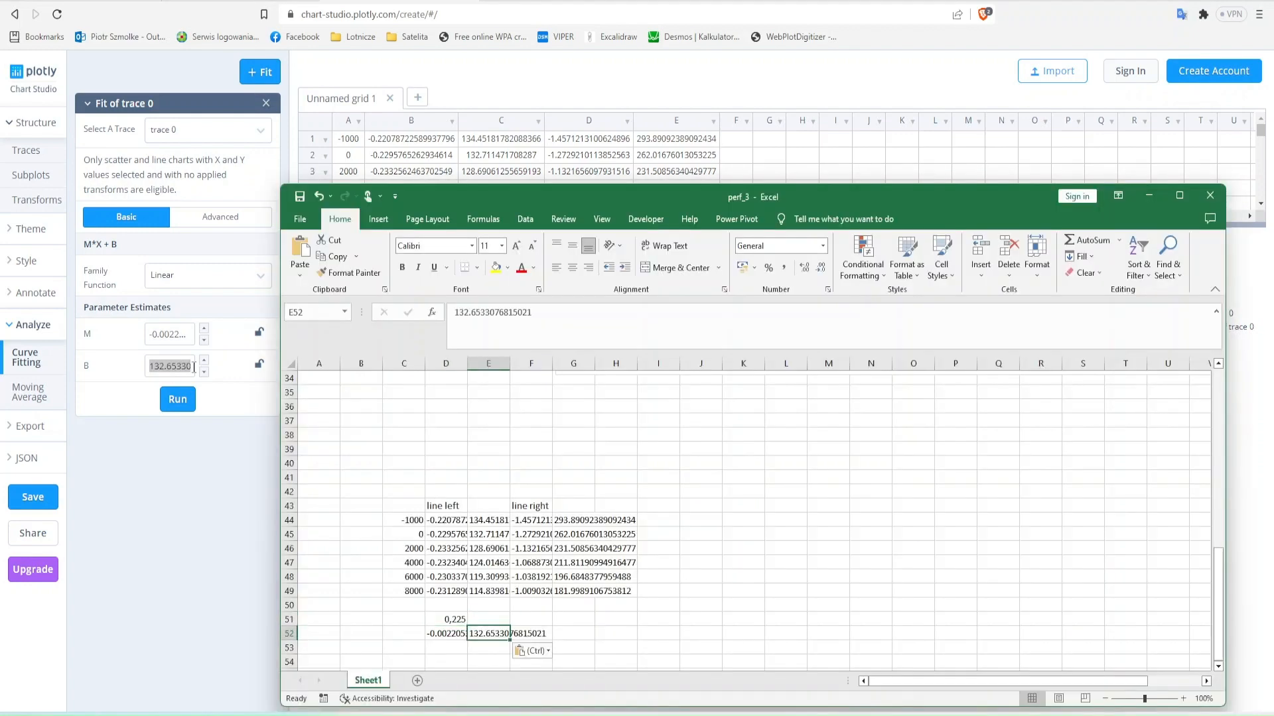
scroll(428, 423, "up", 10)
scroll(440, 494, "down", 11)
left_click(412, 574)
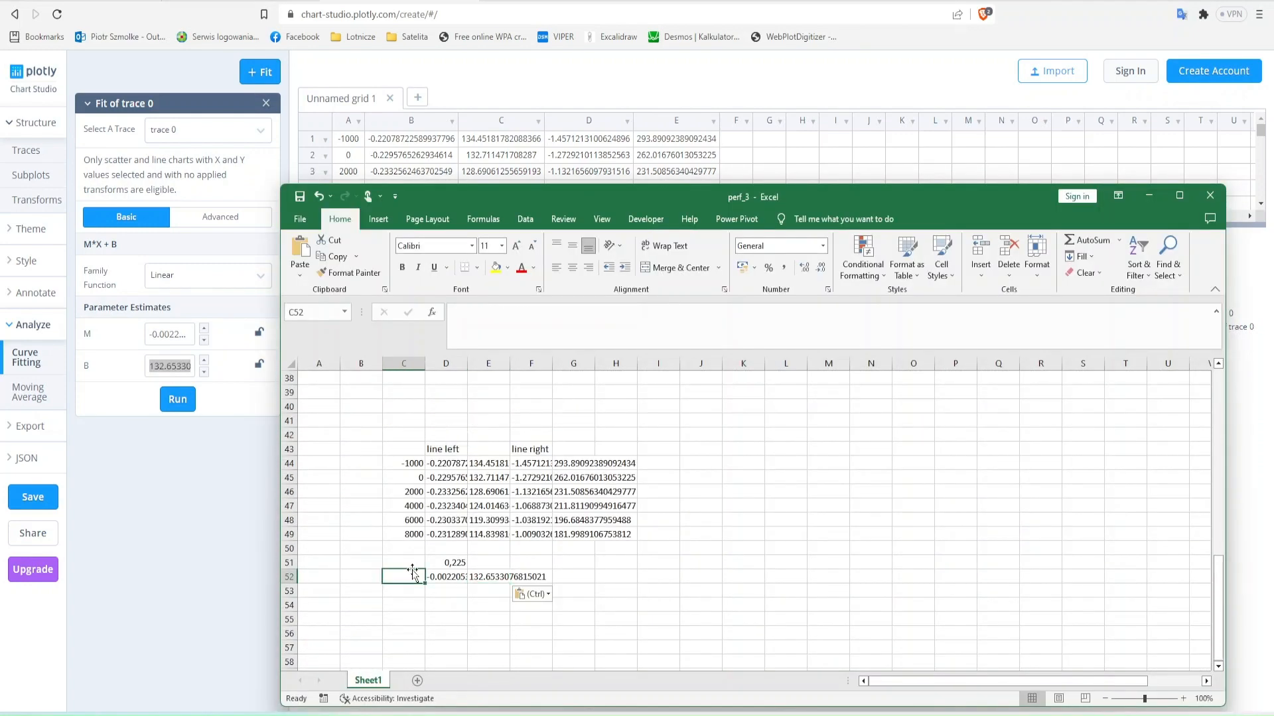
- In the earlier Plotly grid, copy the Trace 2 break-point coordinates from rows 2 and 4 into columns G and H
scroll(441, 597, "down", 5)
scroll(441, 597, "up", 8)
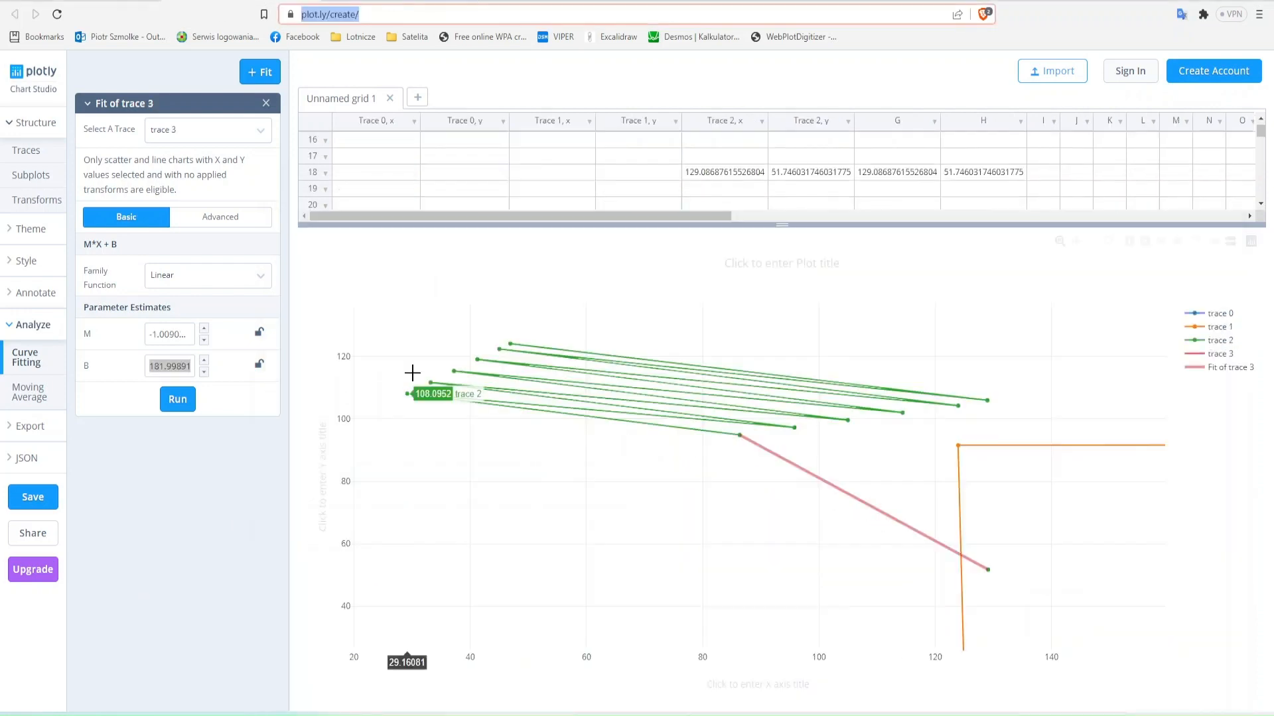
scroll(749, 179, "up", 4)
left_click(730, 138)
key("Down")
key("shift+Right")
key("ctrl+c")
key("Right")
key("Right")
key("ctrl+v")
key("Left")
key("Left")
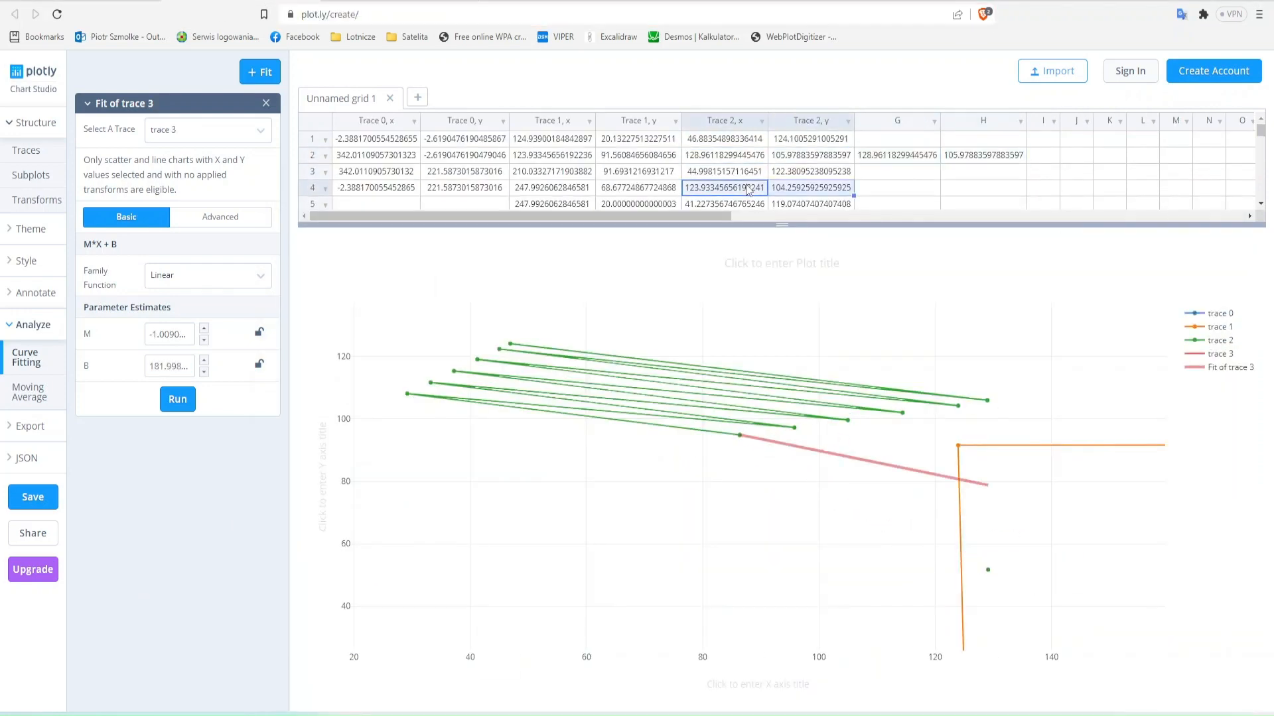
key("ctrl+c")
key("Right")
key("Right")
key("ctrl+v")
- Copy the Trace 2 break-point coordinates of the following even rows into columns G and H
key("Down")
key("Down")
key("Left")
key("Left")
key("shift+Right")
key("ctrl+c")
key("Right")
key("Right")
key("ctrl+v")
key("Down")
key("Down")
- Copy the remaining Trace 2 break-point coordinates into columns G and H and rerun the linear fit of trace 3
key("Left")
key("Left")
- Clear the old steep-segment end point from columns G and H in row 18
key("Down")
key("Down")
key("Right")
key("Right")
key("shift+Right")
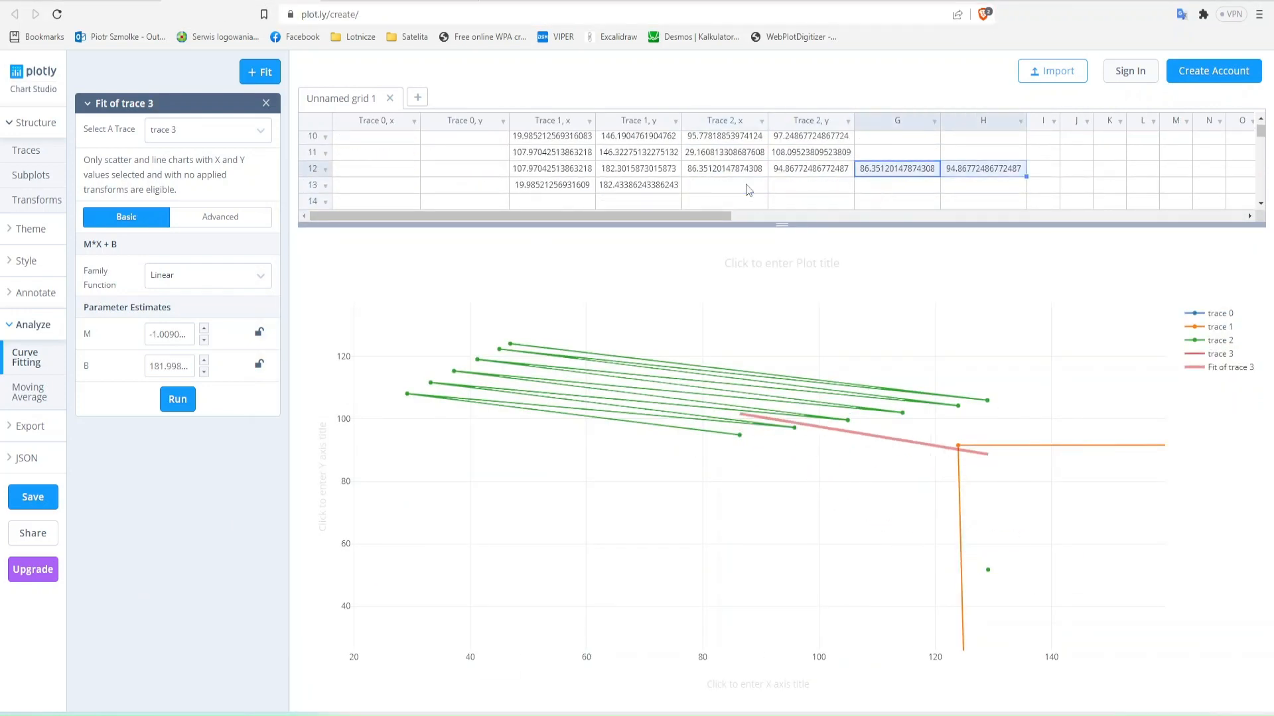
key("Delete")
key("Down")
key("Down")
key("Down")
key("Down")
key("Down")
key("Down")
key("shift+Right")
key("Delete")
key("Up")
key("Up")
key("Up")
key("Up")
key("Up")
key("Up")
key("Up")
key("Up")
key("Up")
key("Up")
key("Up")
key("Up")
key("Down")
key("Down")
key("Down")
key("Down")
key("Left")
key("Left")
key("shift+Right")
key("ctrl+c")
key("Right")
key("Right")
key("ctrl+v")
key("Down")
key("Down")
key("Left")
key("Left")
key("shift+Right")
key("ctrl+c")
- Copy the slope M of the break-point fit and enter the note "for y > ax+b left line" in Excel cell D40
key("Right")
key("Right")
key("ctrl+v")
key("Down")
left_click(184, 402)
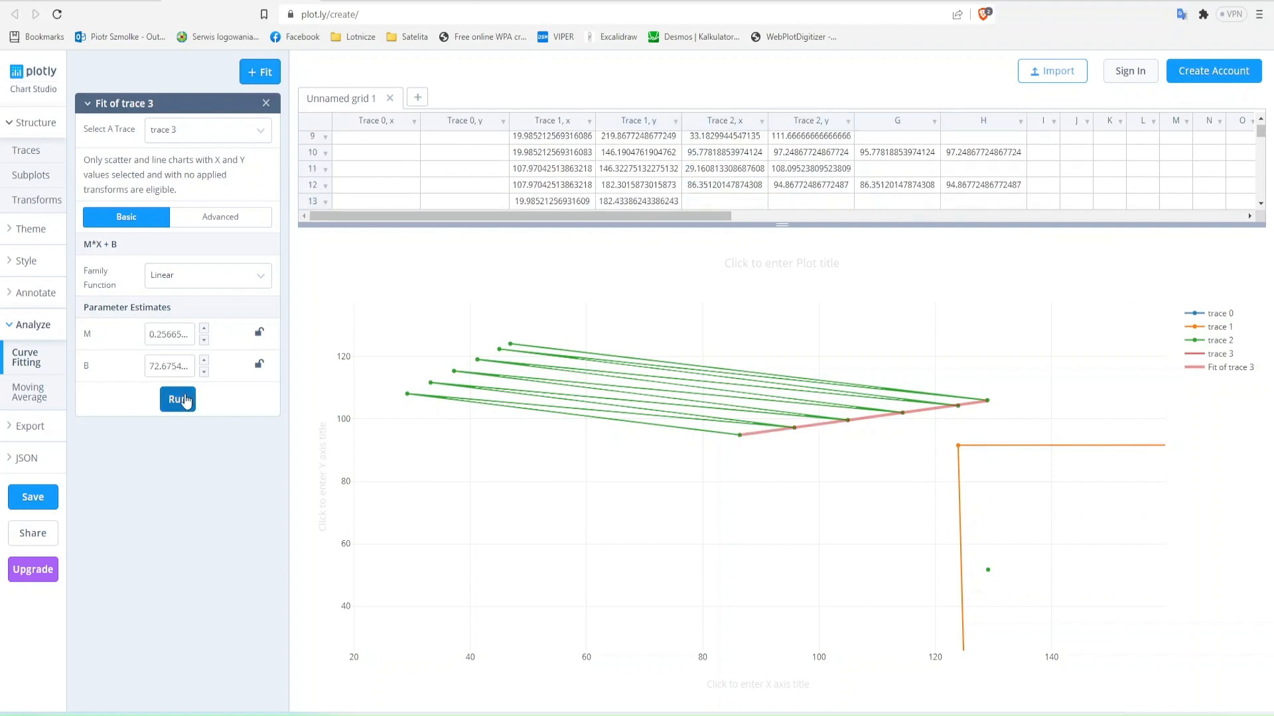
double_click(171, 335)
key("ctrl+c")
key("alt+Tab")
key("Up")
key("Up")
key("Up")
key("Up")
key("Up")
key("Up")
key("Up")
key("Up")
key("Up")
key("Up")
key("Up")
key("Up")
key("Right")
type("for")
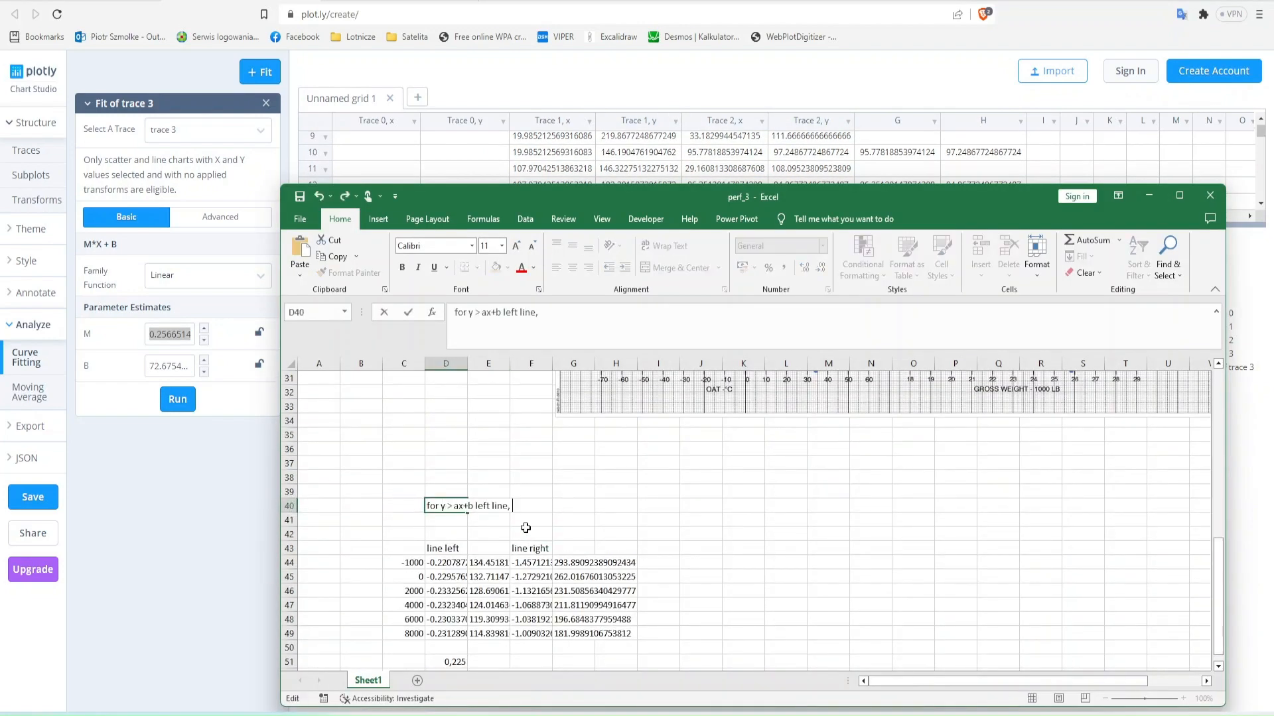
key("BackSpace")
key("BackSpace")
key("Return")
- Paste the break-point fit's slope M into G40 and copy its intercept B into H40
key("Up")
key("Right")
key("Right")
key("Right")
key("Up")
key("Down")
key("ctrl+v")
key("alt+Tab")
double_click(171, 366)
key("ctrl+c")
key("alt+Tab")
key("Right")
key("ctrl+v")
key("Down")
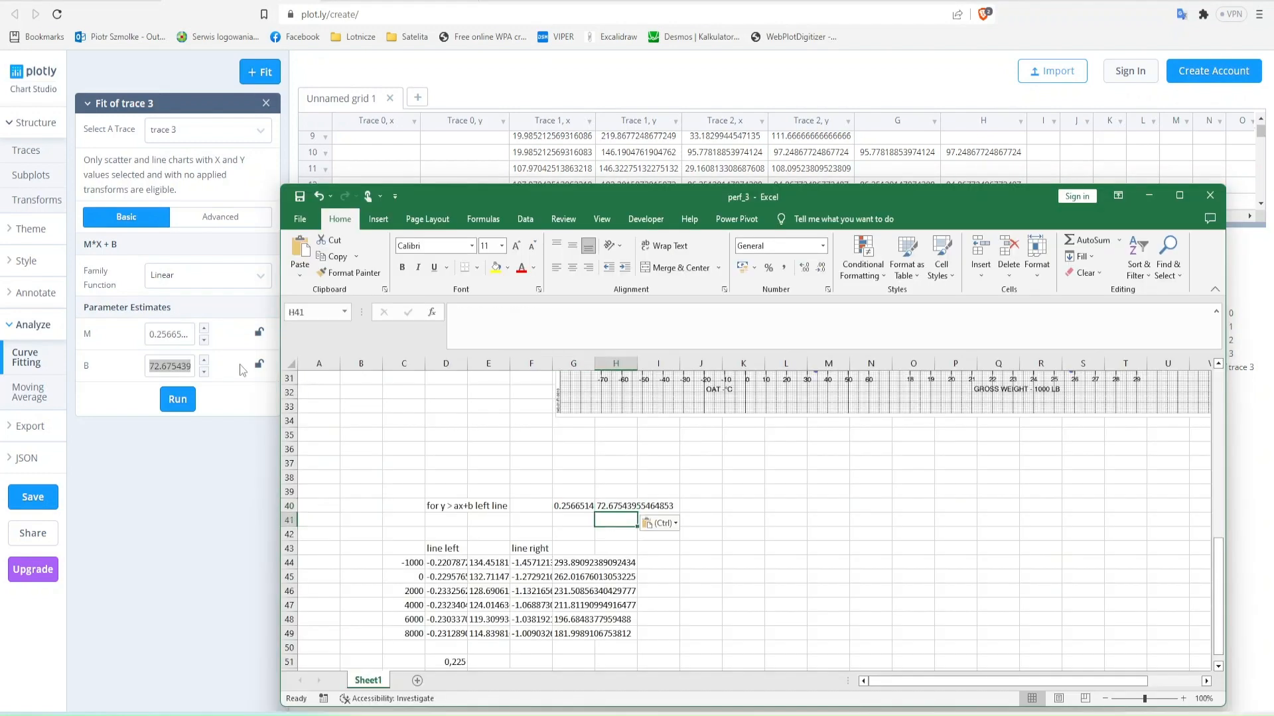
- Label the left-line coefficient rows "a" in C51 and "b" in C52
scroll(522, 591, "down", 1)
left_click(521, 590)
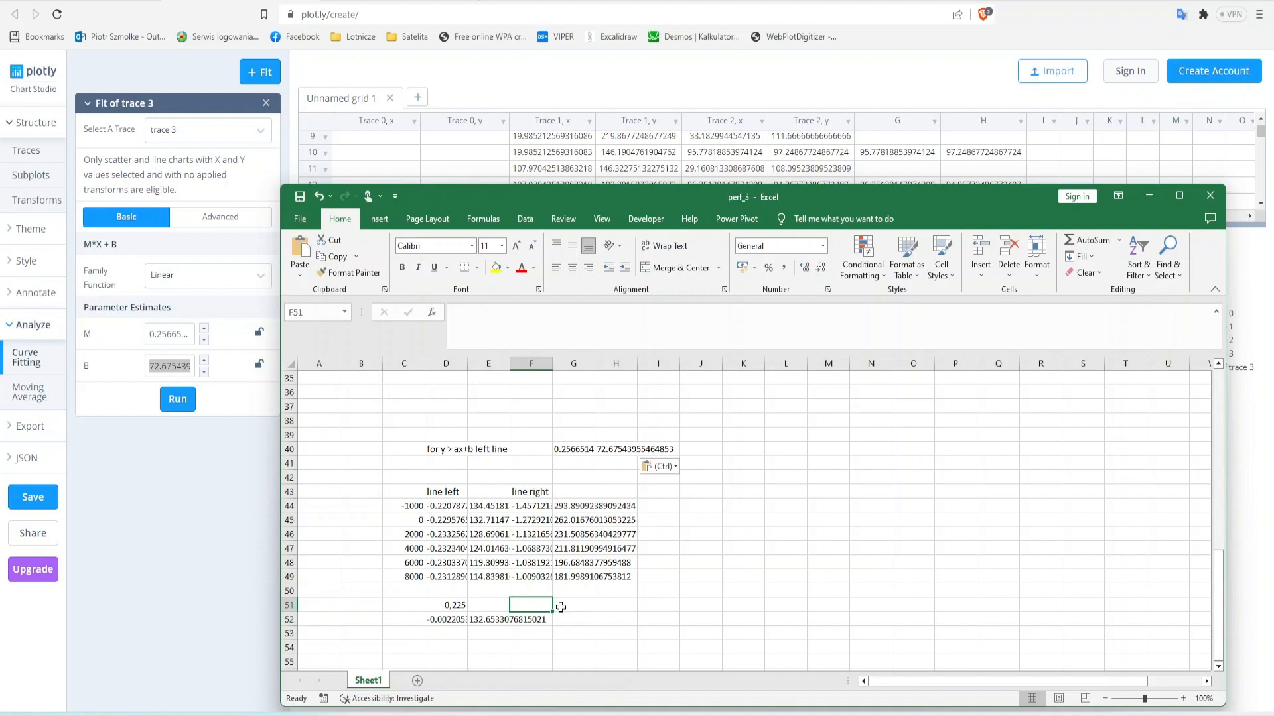
key("Left")
key("Left")
key("Left")
type("a")
key("Return")
type("b")
- Mark the a coefficient as "const" in cell E51
key("Return")
key("Up")
key("Up")
key("Right")
key("Right")
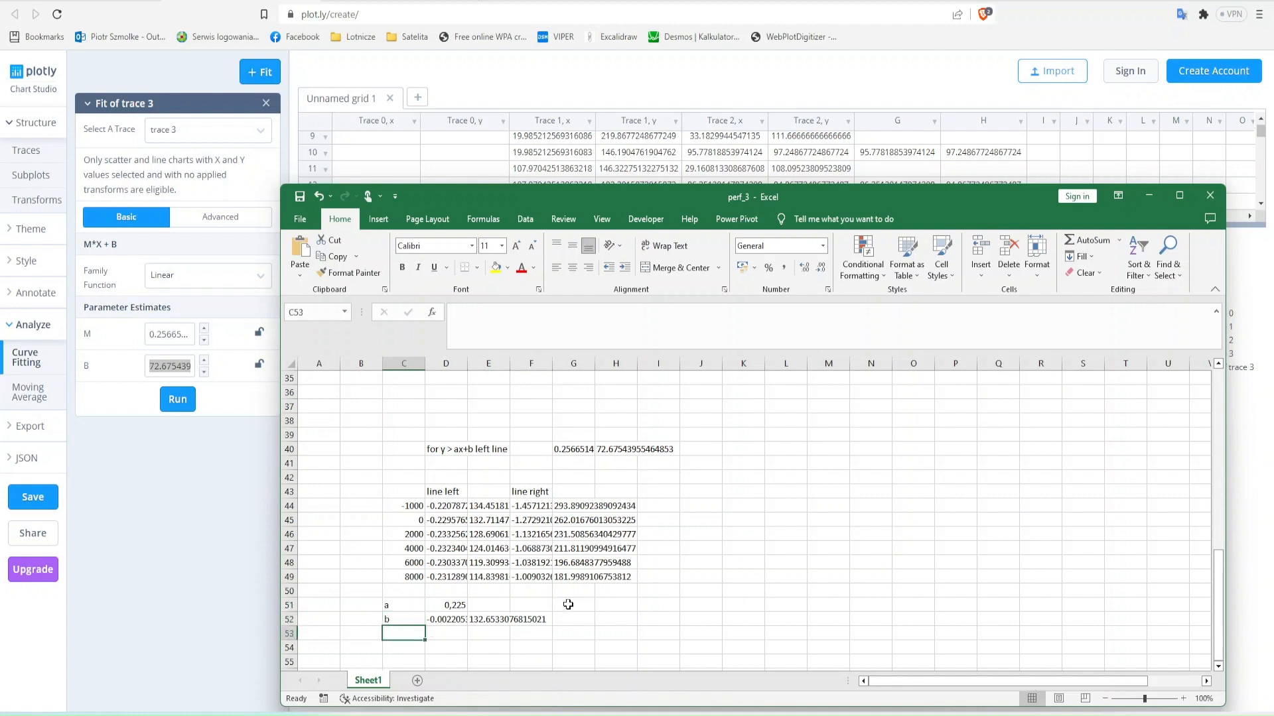
type("const")
key("Return")
- Enter the note "for x as altitude in ft" in cell D53, beneath the b coefficients
key("Down")
key("Left")
type("for ")
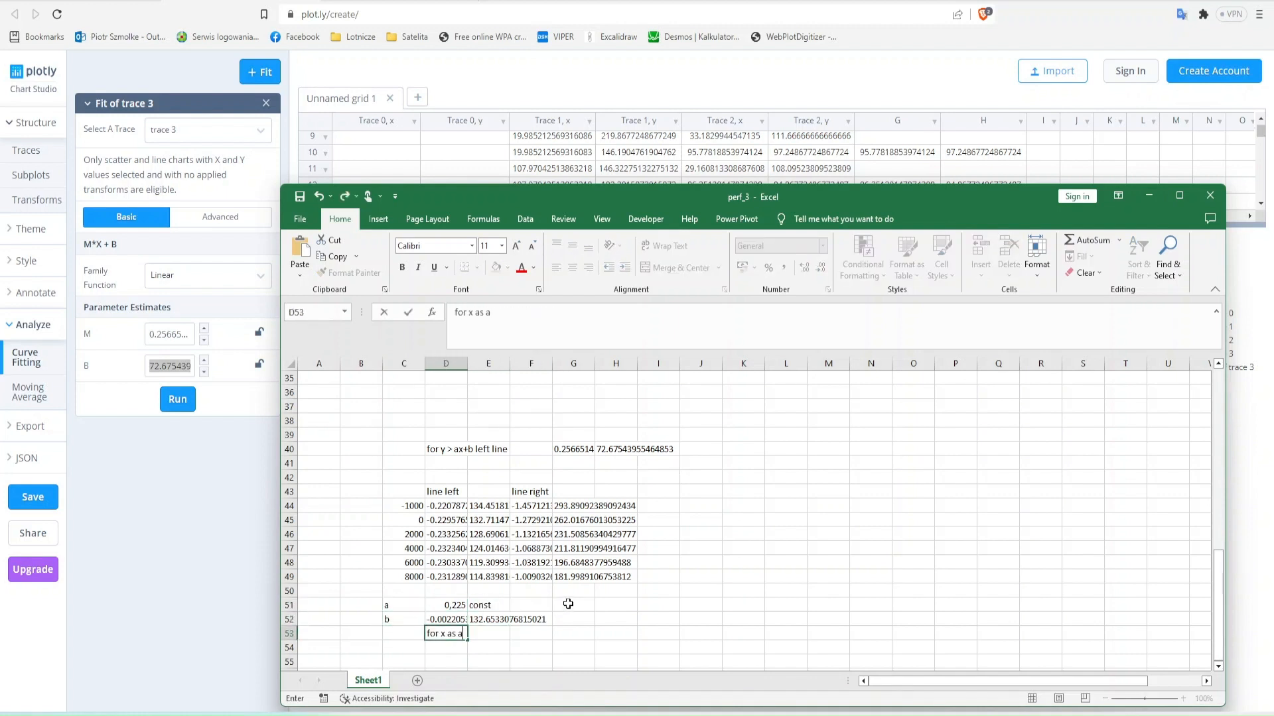
type("x as altitude in 100")
key("BackSpace")
key("BackSpace")
key("BackSpace")
type("ft")
key("Return")
- Enter the sample altitude 2000 in cell C54
key("Left")
type("2000")
key("Right")
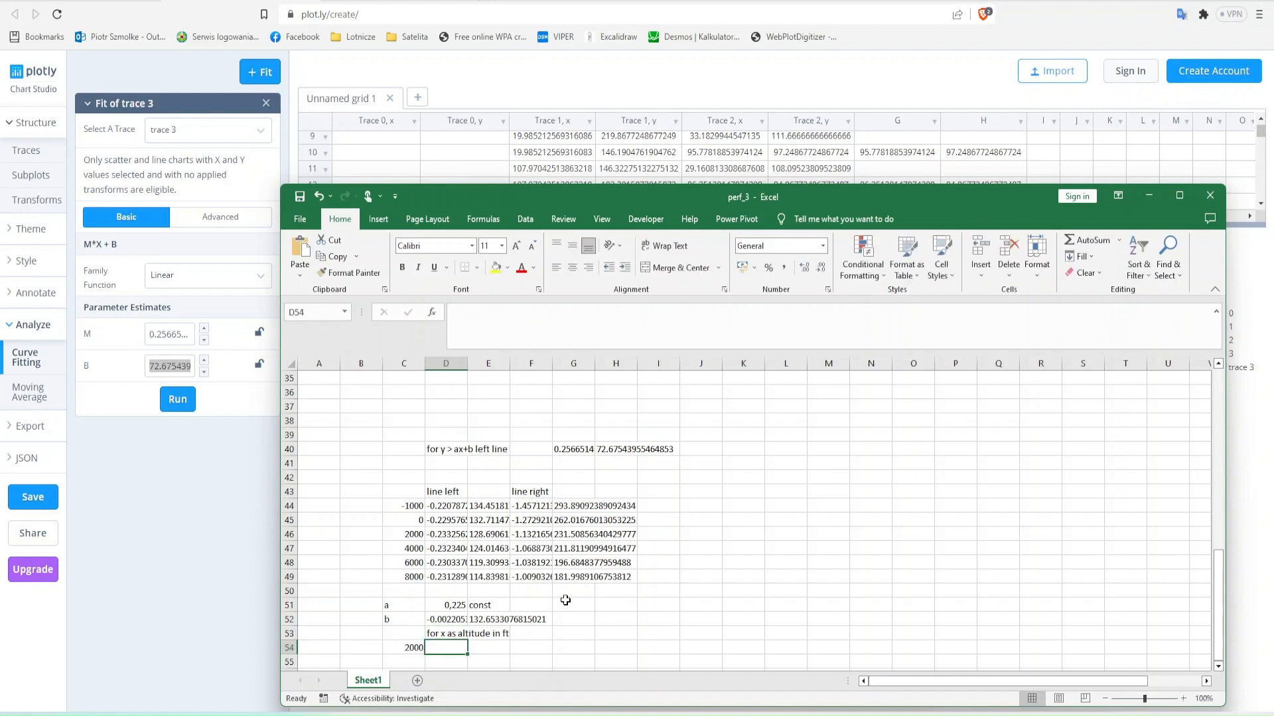
- Replace the decimal points with commas in the b coefficients in D52:E52
key("Up")
key("Up")
key("shift+Right")
key("ctrl+h")
left_click(519, 698)
key("Return")
key("Escape")
key("Down")
key("Down")
type("=")
key("Left")
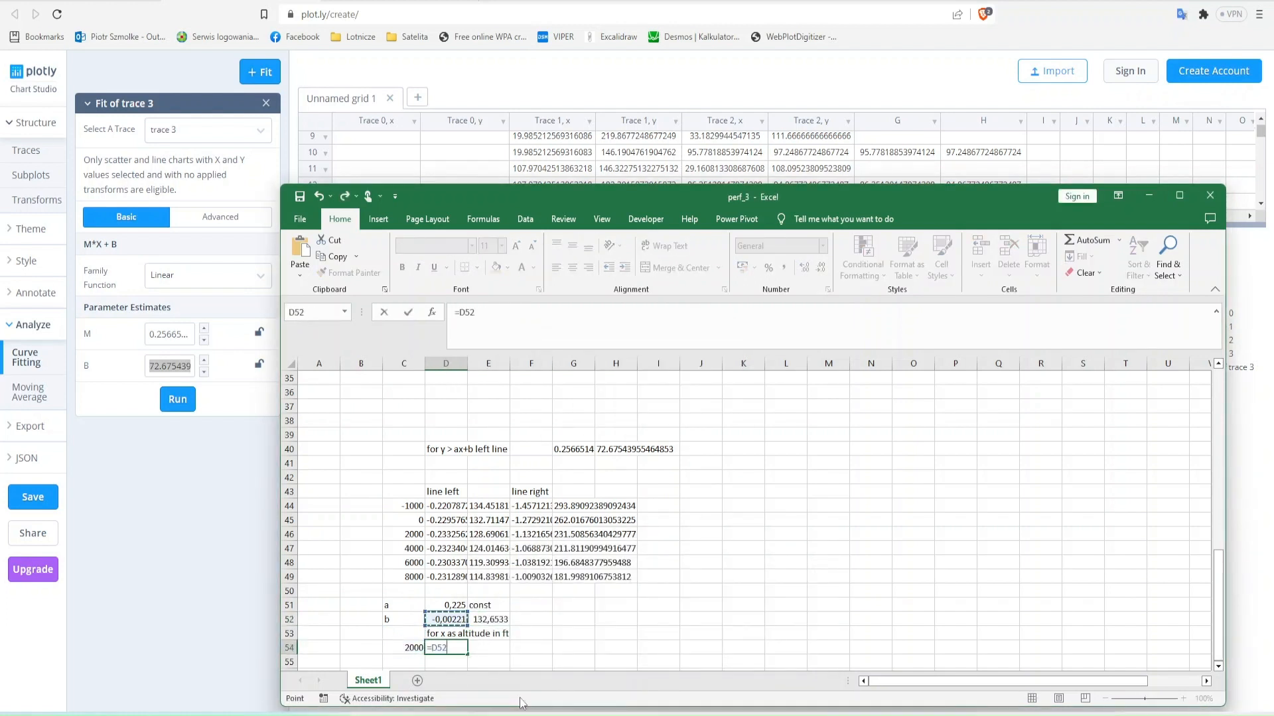
key("Escape")
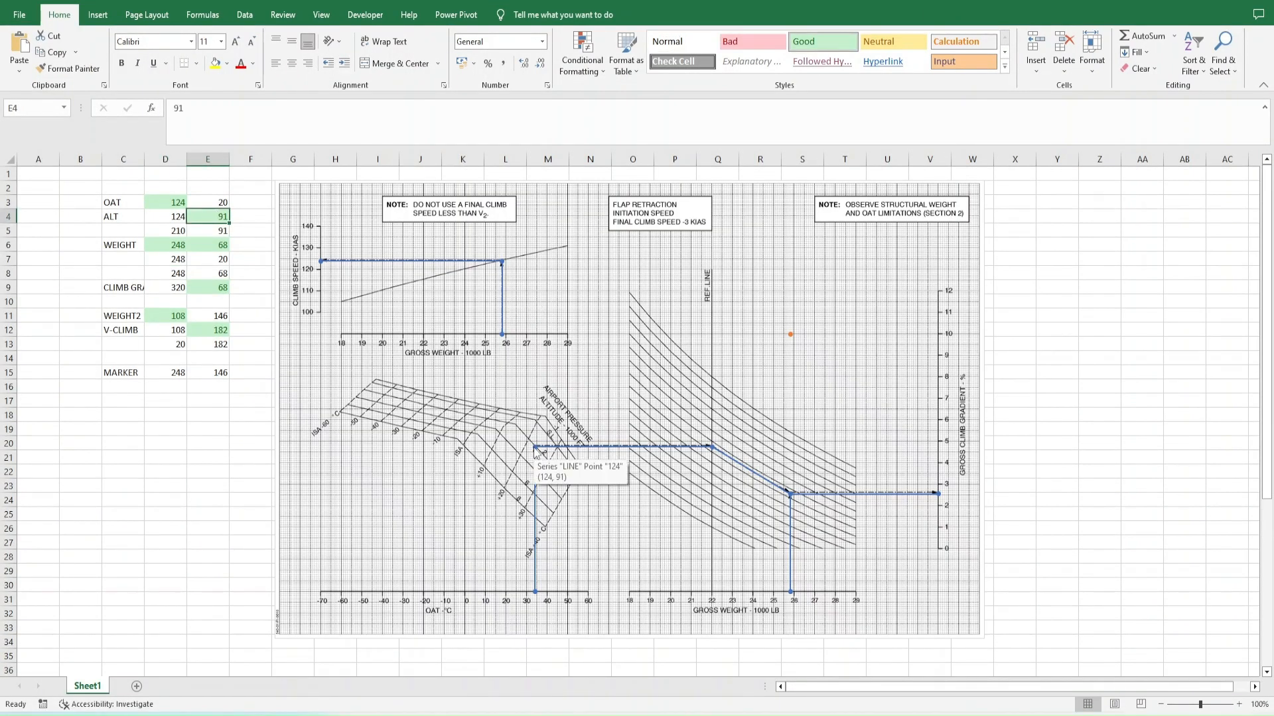
- Try the chart marker at x = 124 by changing its MARKER value in cell D15
left_click(180, 371)
type("120")
key("Right")
key("Left")
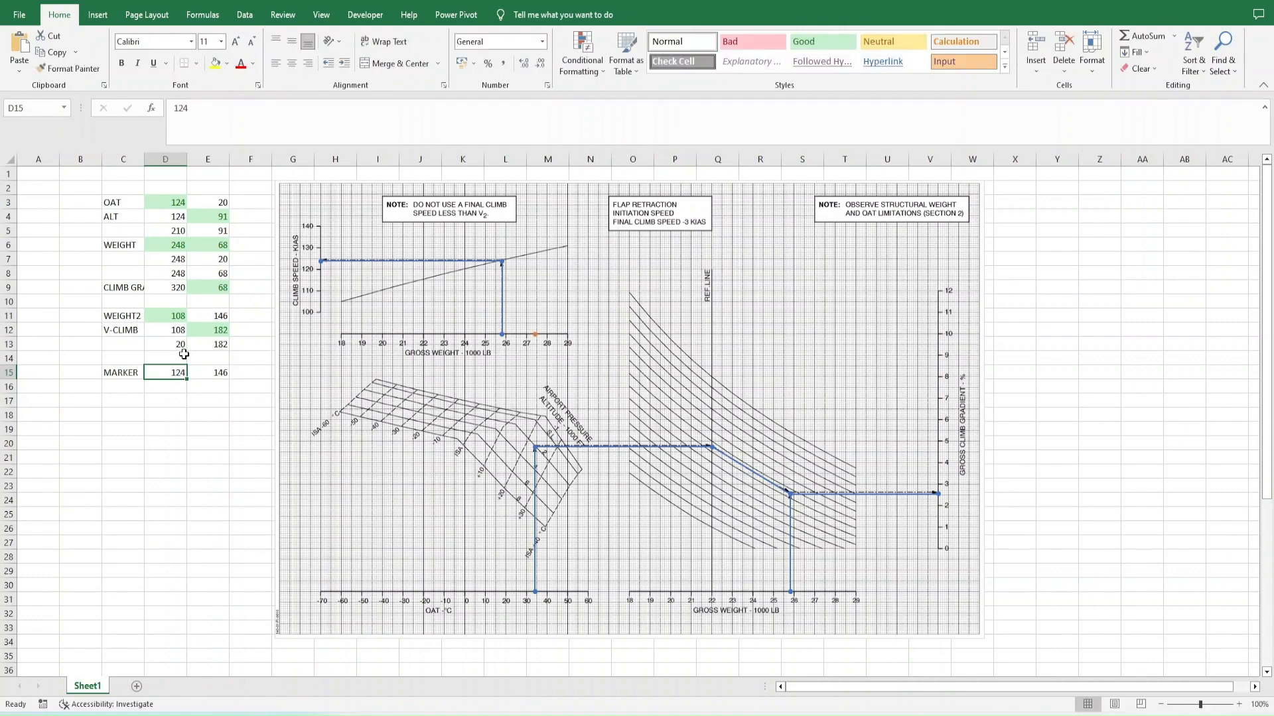
- Position the chart marker by setting its MARKER coordinates to 100 in D15 and 105 in E15
type("100")
key("Right")
type("91")
key("Right")
key("Left")
type("105")
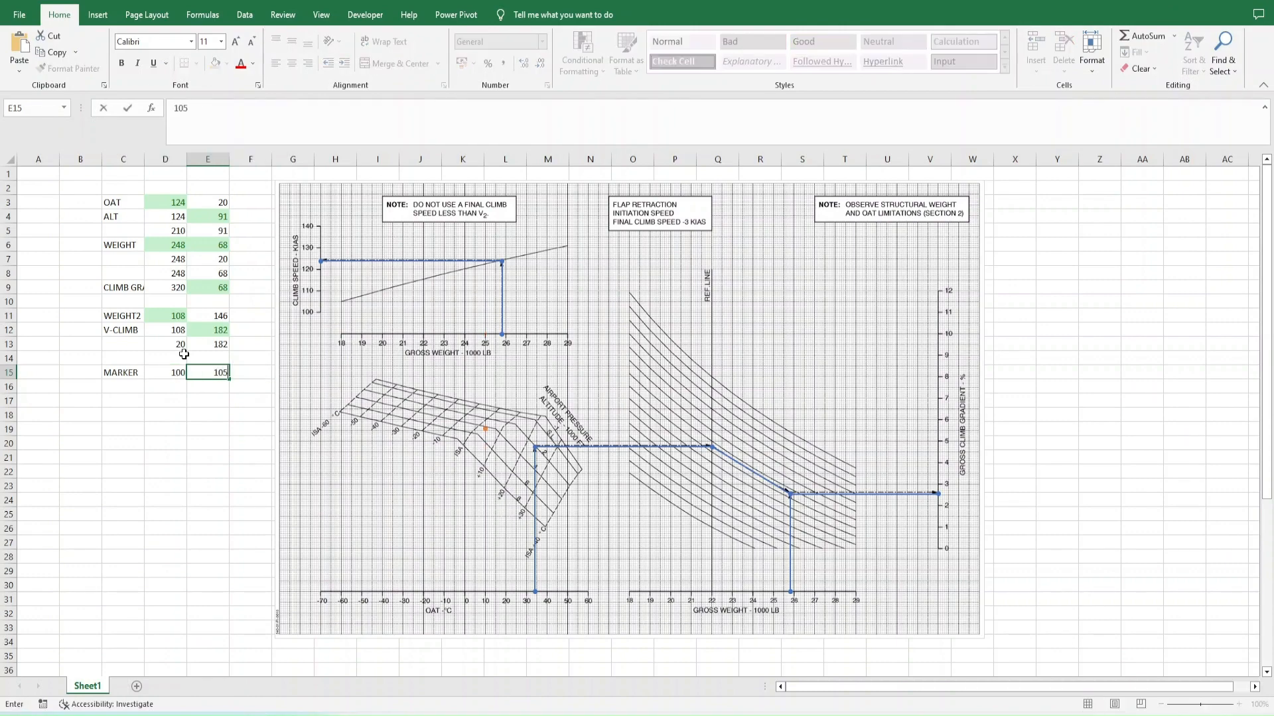
key("Right")
mouse_move(486, 419)
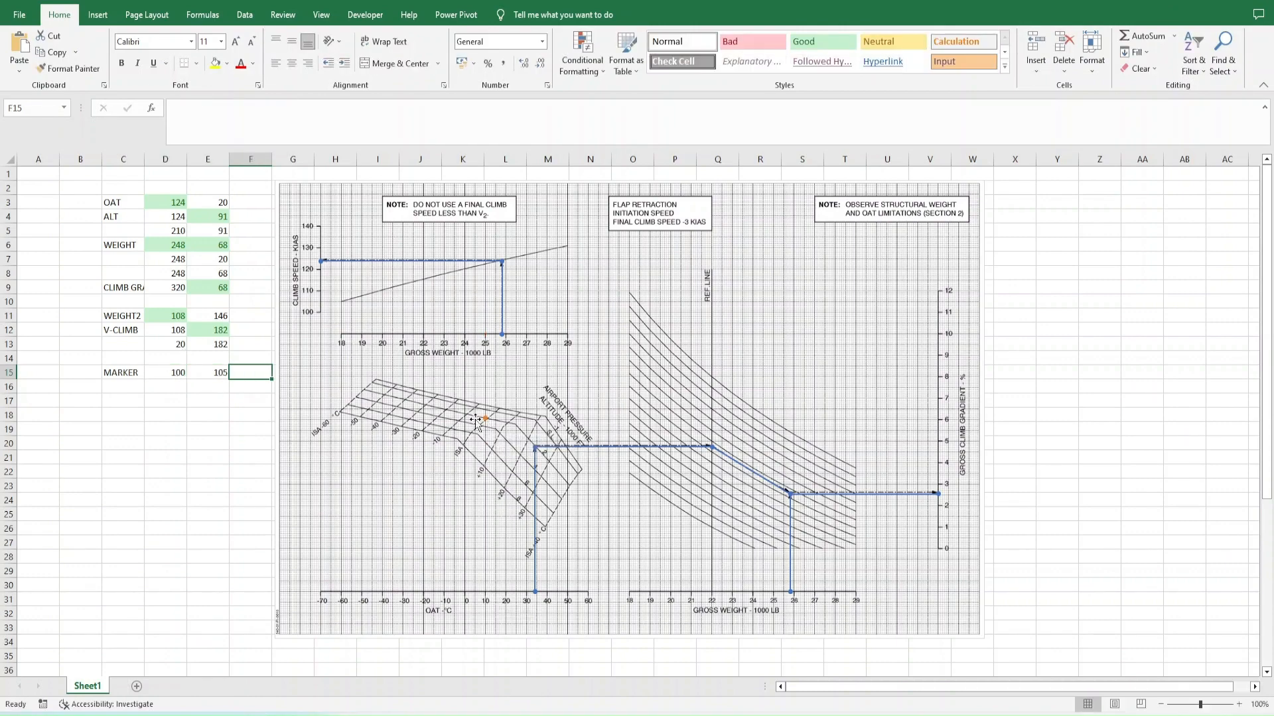
- Enter the check note "for x temp =100; f(x)=105" in cell C55, below the 2000 altitude
scroll(205, 455, "down", 9)
left_click(159, 531)
key("Left")
key("Left")
scroll(158, 529, "up", 10)
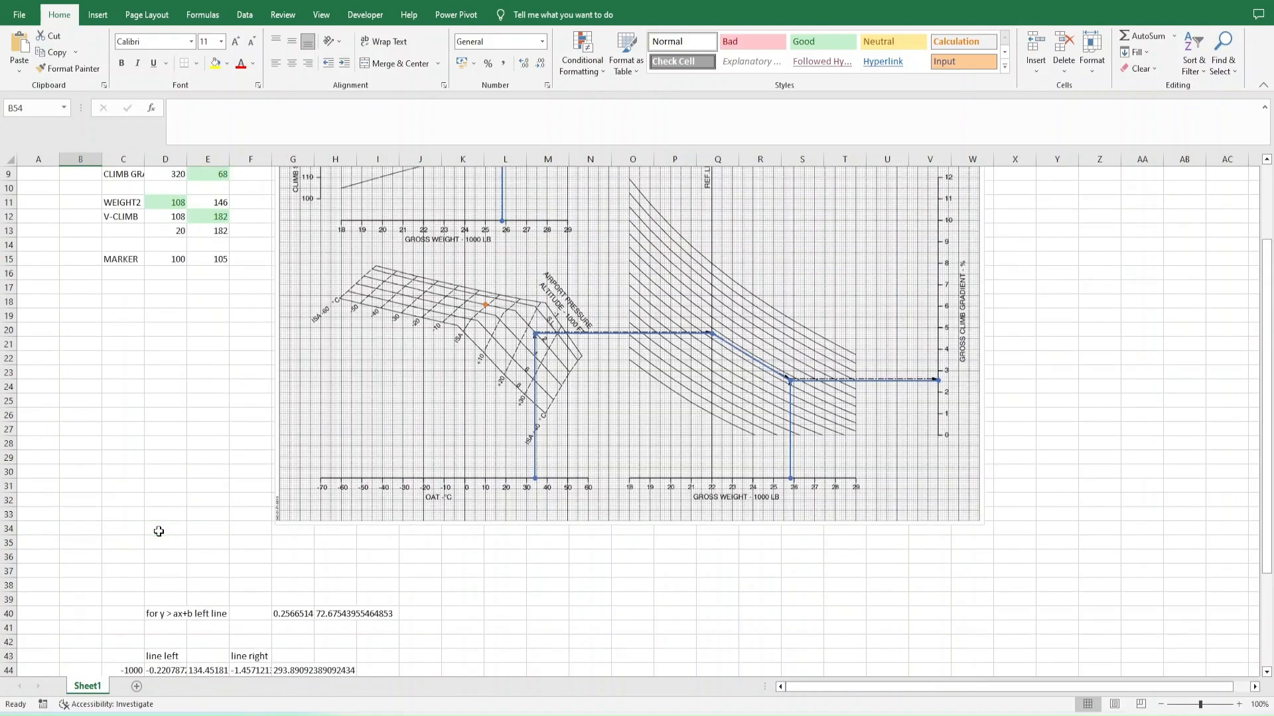
scroll(291, 537, "down", 13)
key("Down")
key("Right")
type("for x temp")
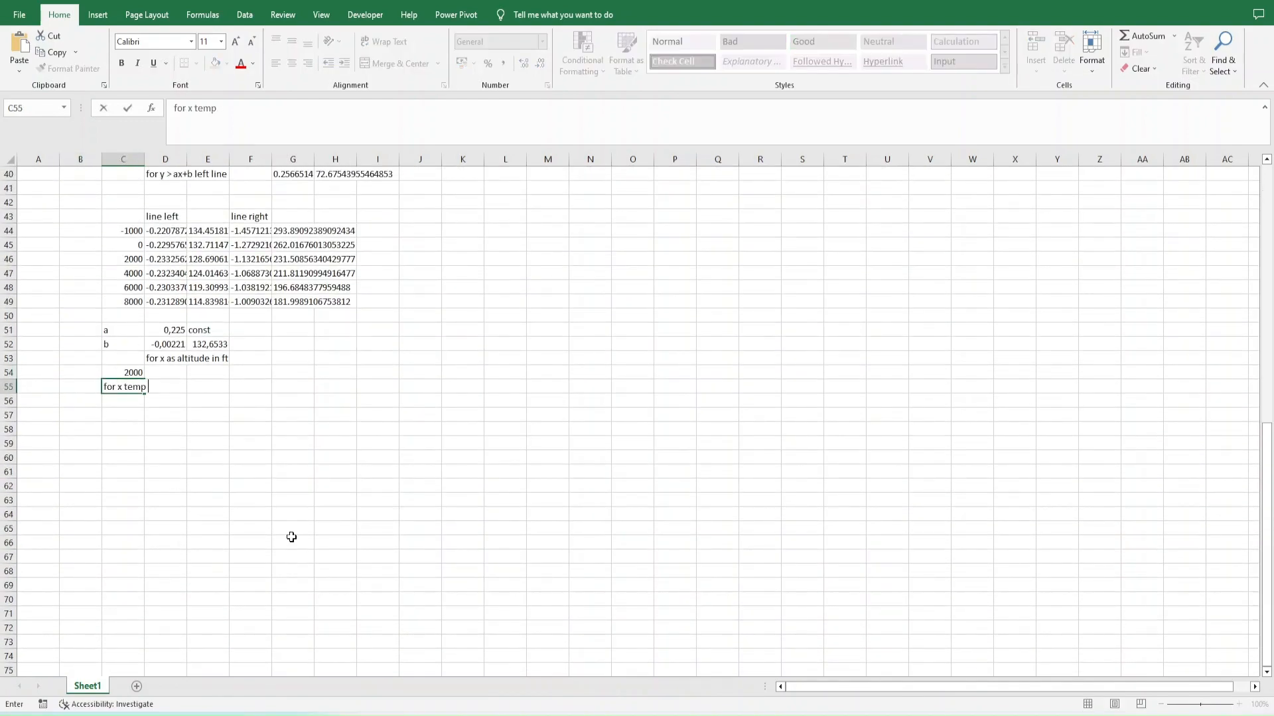
type(" =100; f(x)=105")
key("Return")
- Label cell C56 "f(x)=ax+b" and begin the formula beside it in D56
key("Left")
type("f(x)=ax+b")
key("Right")
type("=")
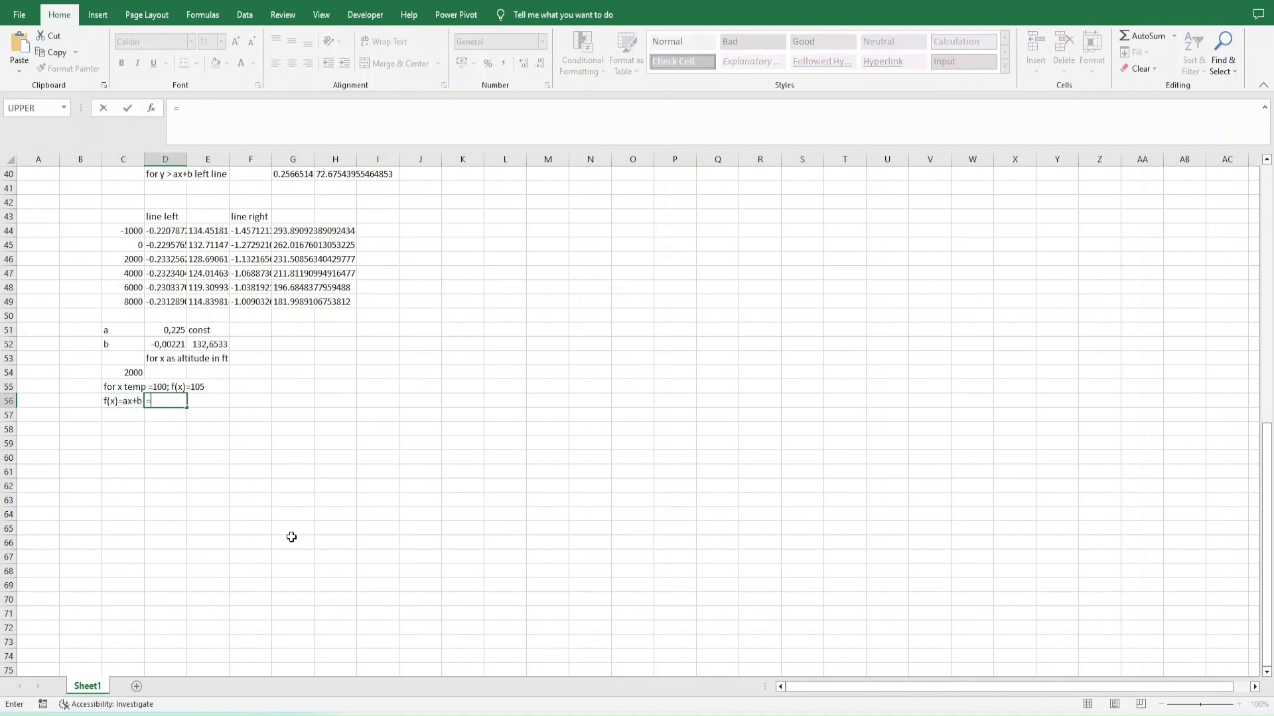
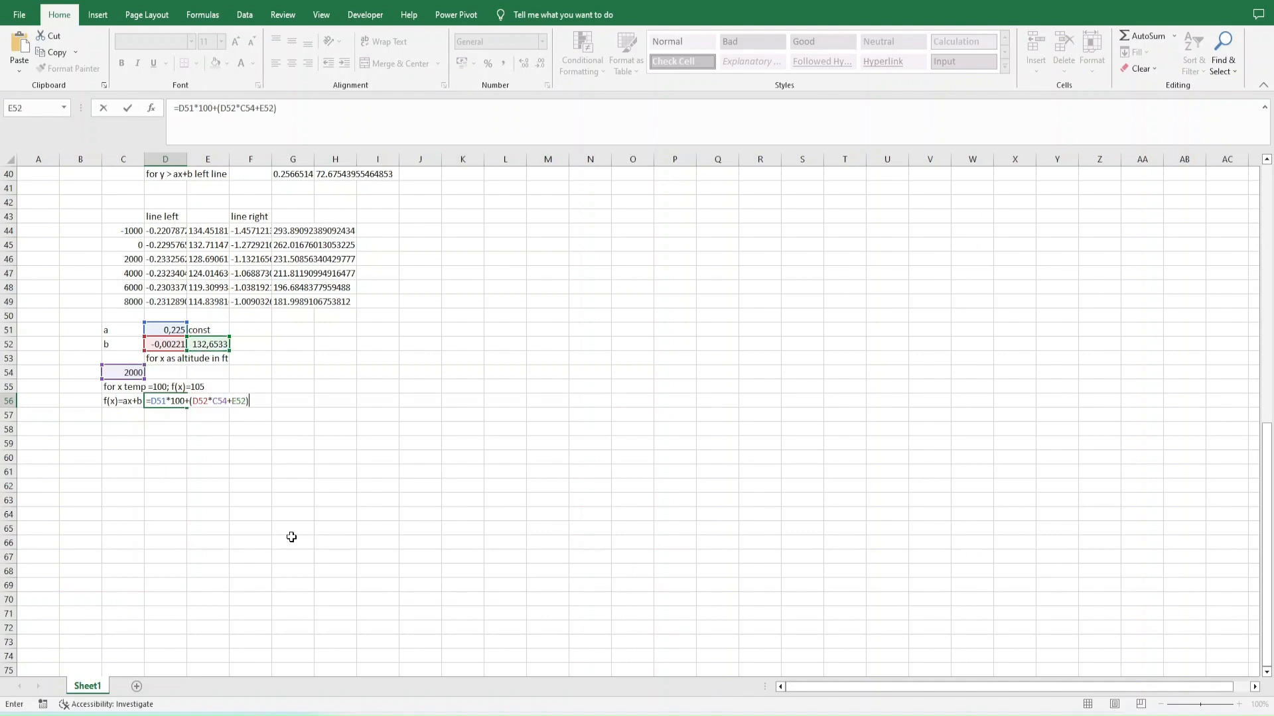
- Complete the formula =D51*100+(D52*C54+E52) in D56 and try an altitude of 5000 in C54
key("F2")
key("Return")
key("Up")
key("Up")
key("Up")
key("Left")
type("300")
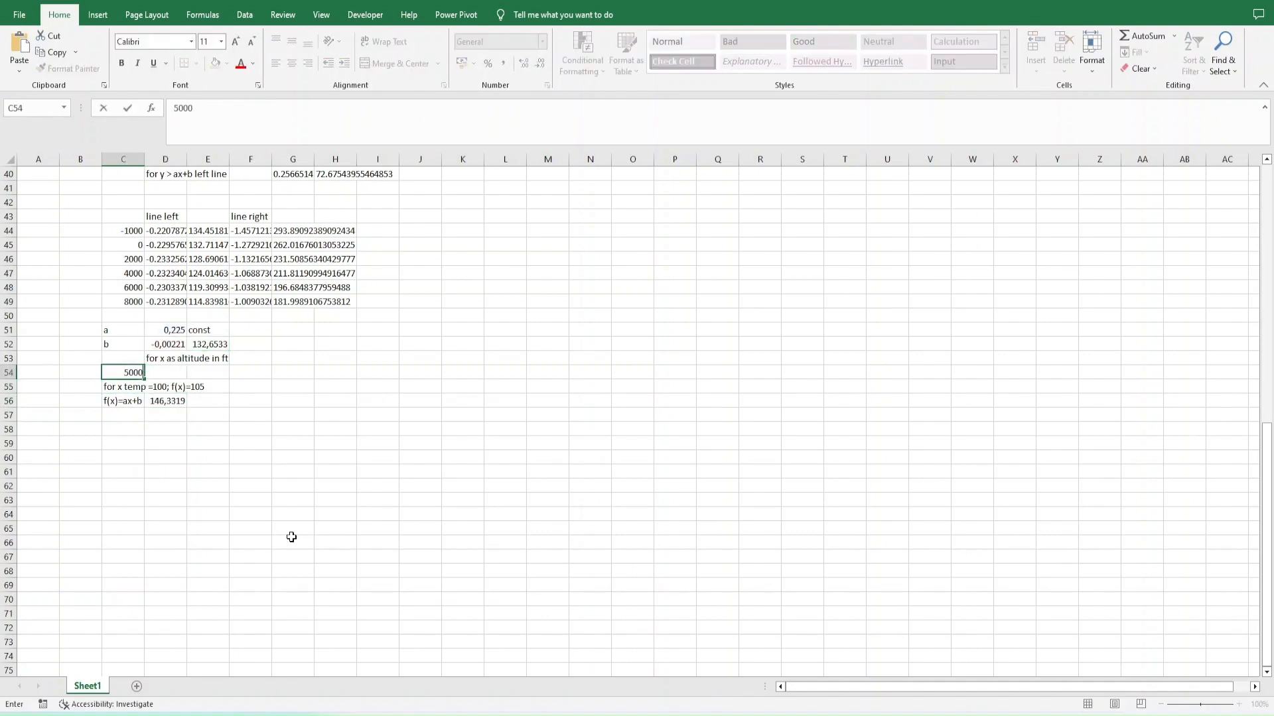
key("Return")
- Restore the altitude in C54 to 2000
key("Up")
type("2000")
key("Return")
key("Up")
scroll(291, 537, "up", 13)
scroll(291, 538, "down", 19)
scroll(291, 538, "up", 12)
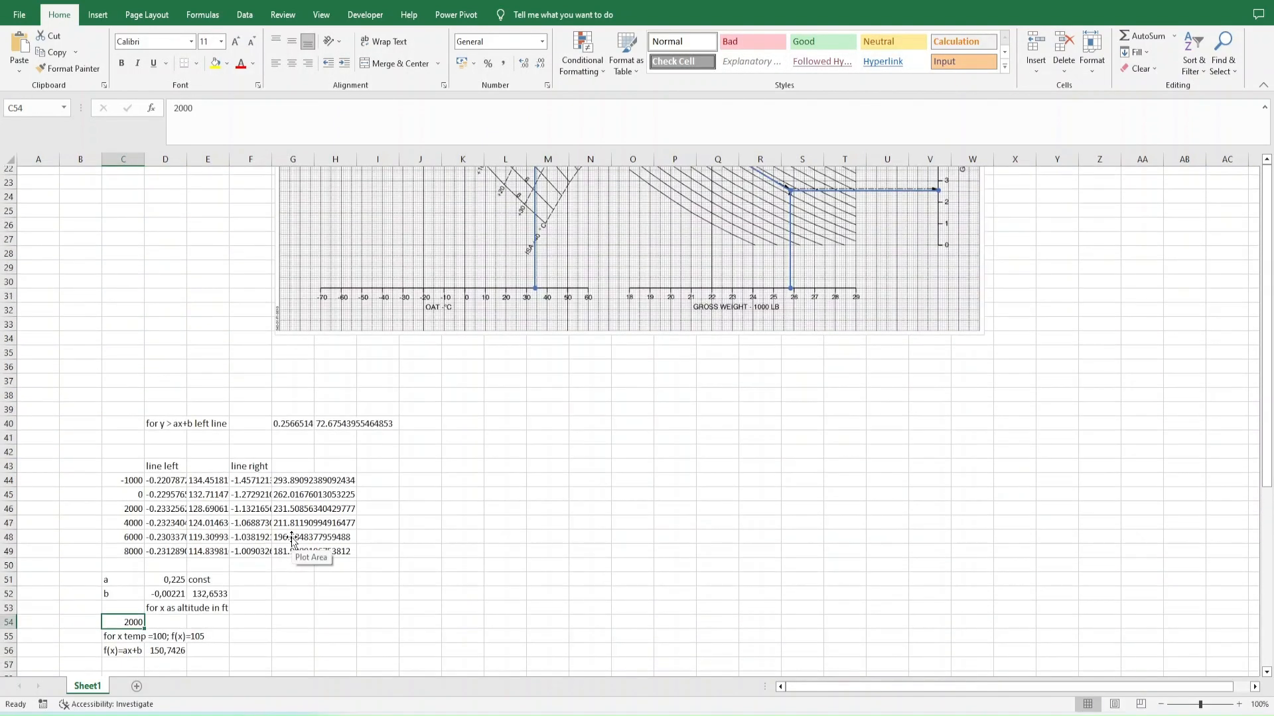
- Try swapping the factors in the D56 formula so it reads =D51*C54+(D52*100+E52)
double_click(166, 650)
scroll(211, 560, "down", 3)
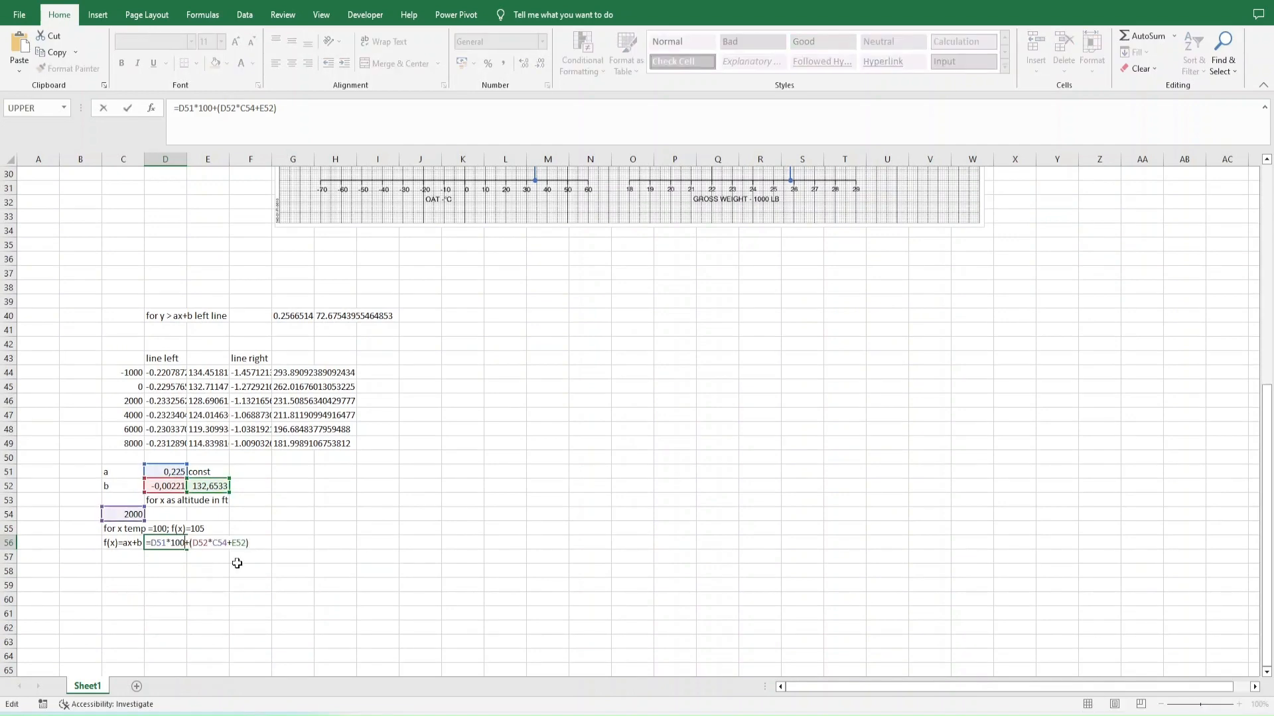
key("BackSpace")
key("BackSpace")
key("BackSpace")
left_click(124, 514)
key("BackSpace")
type("100")
key("Return")
key("F2")
key("Escape")
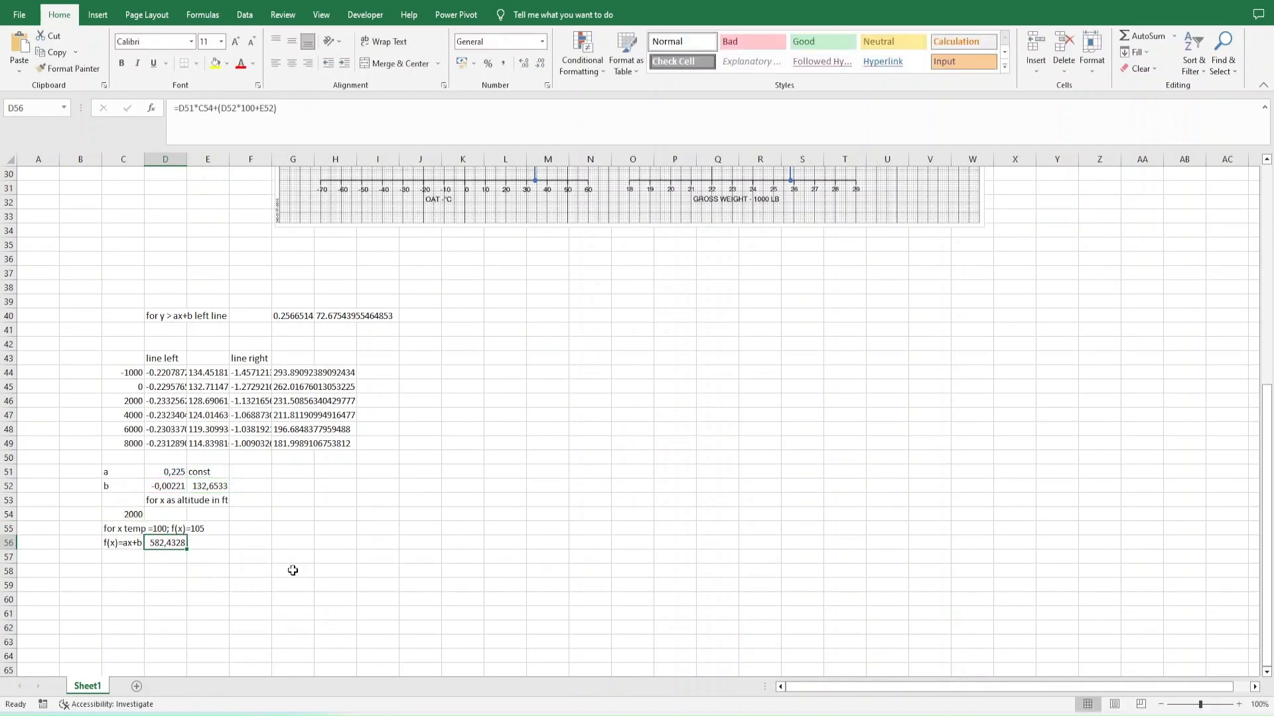
- Clear D56 and replace its formula with =C54*D52+E52 to calculate only coefficient b
key("ctrl+z")
type("2000")
key("Return")
key("Delete")
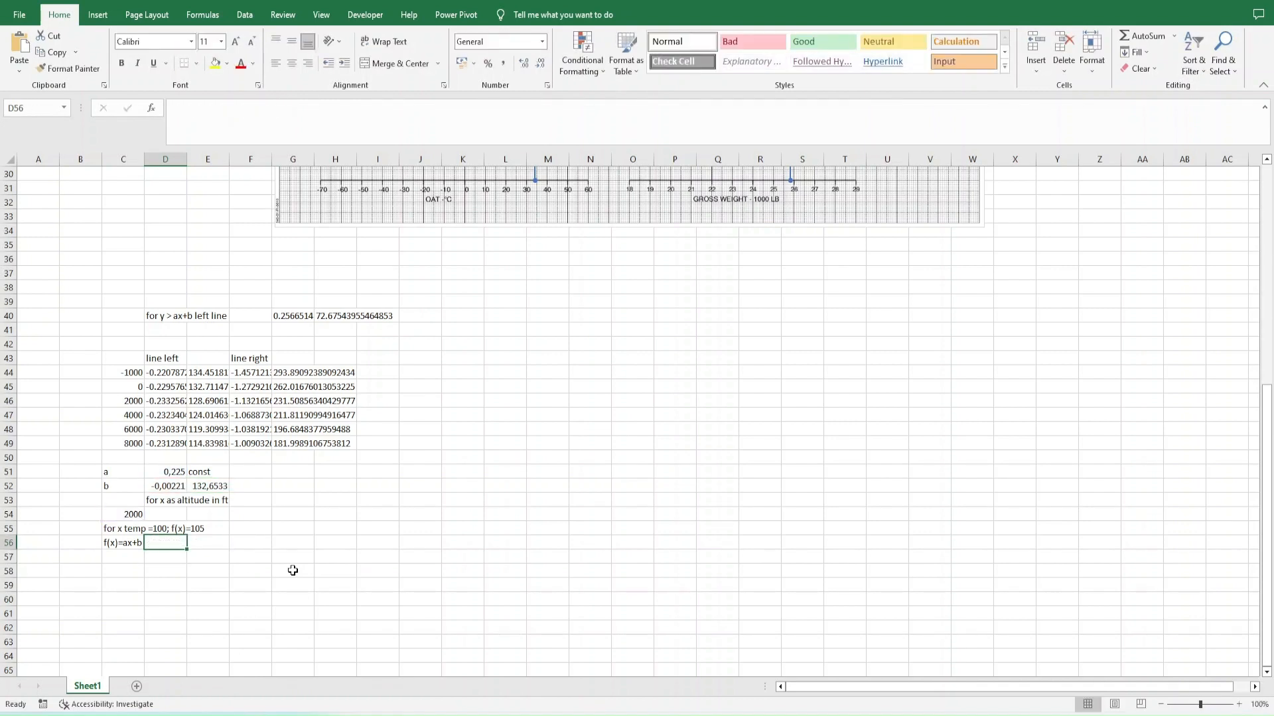
type("=")
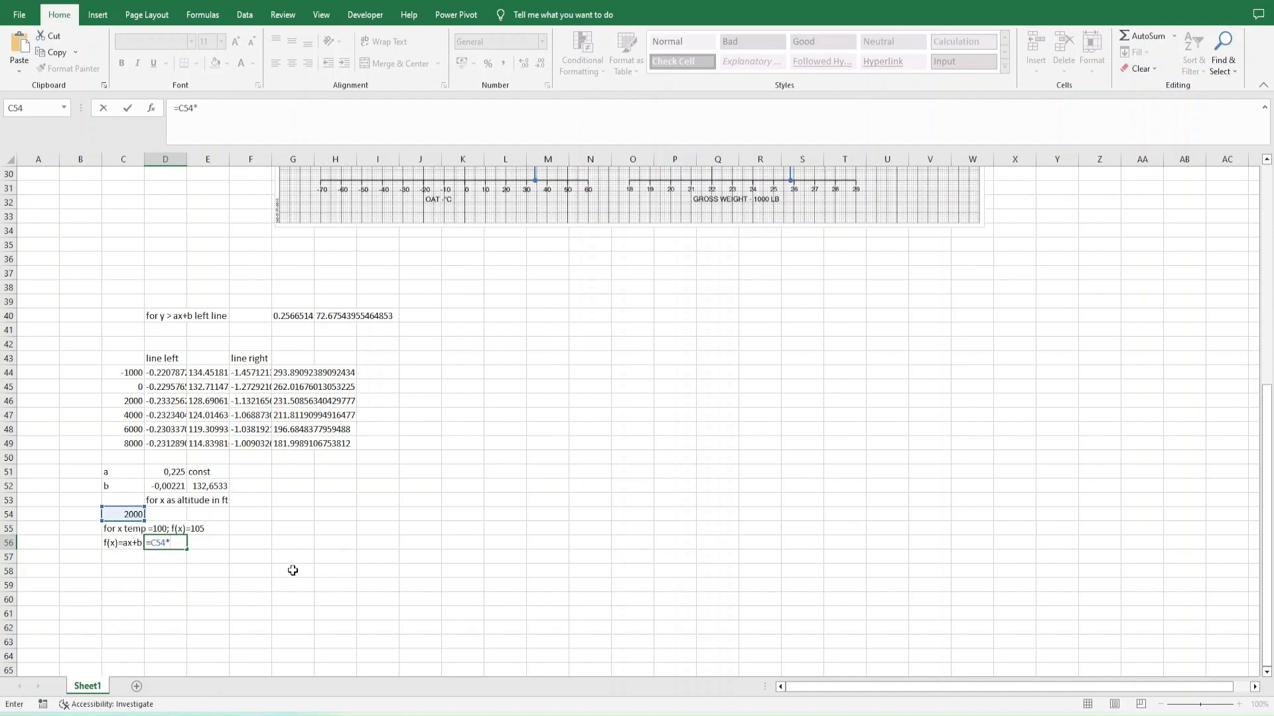
type("+E52")
key("Return")
key("F2")
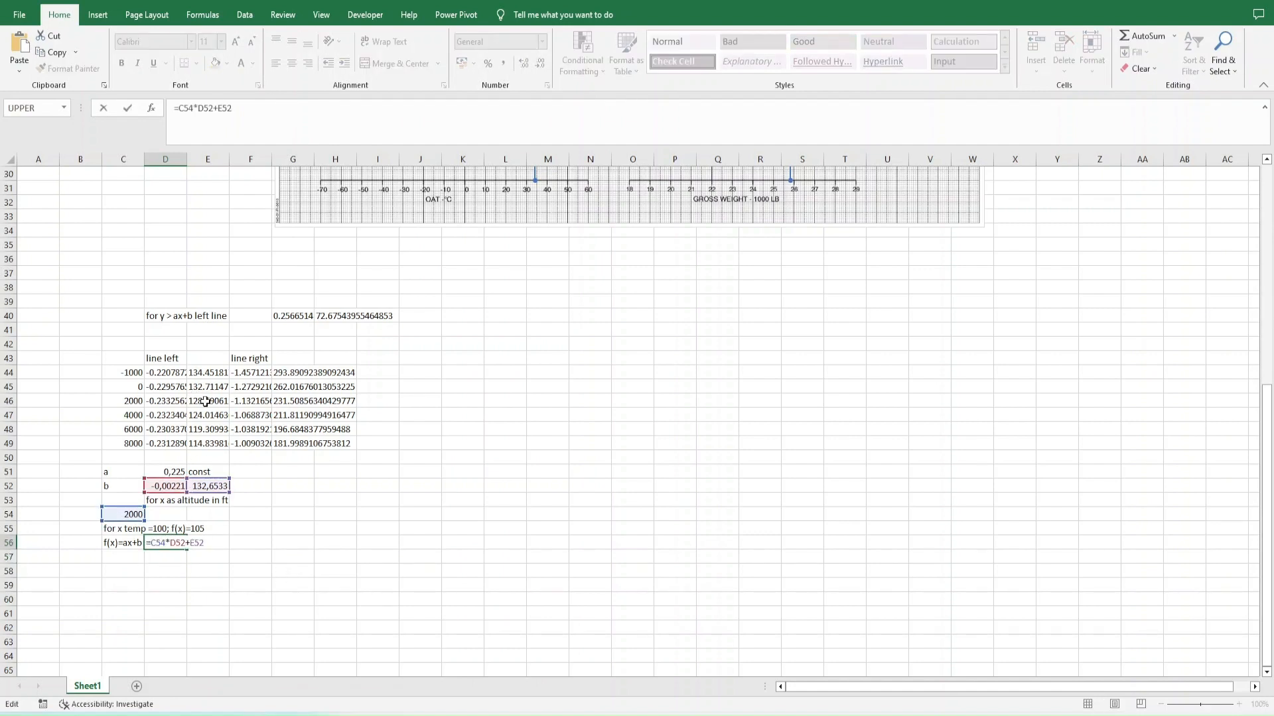
key("Escape")
key("F2")
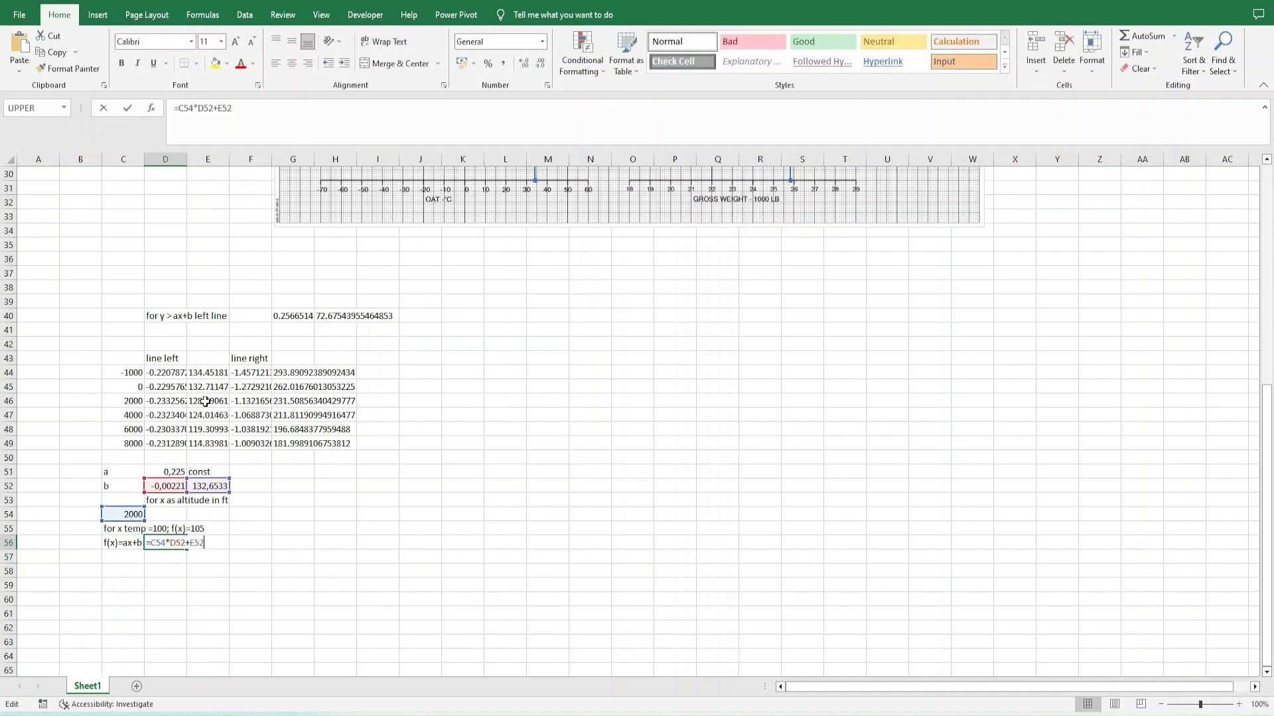
- Label E56 ":b" and enter =D51*C54+D56 in D57 below the b result
key("Tab")
key("Left")
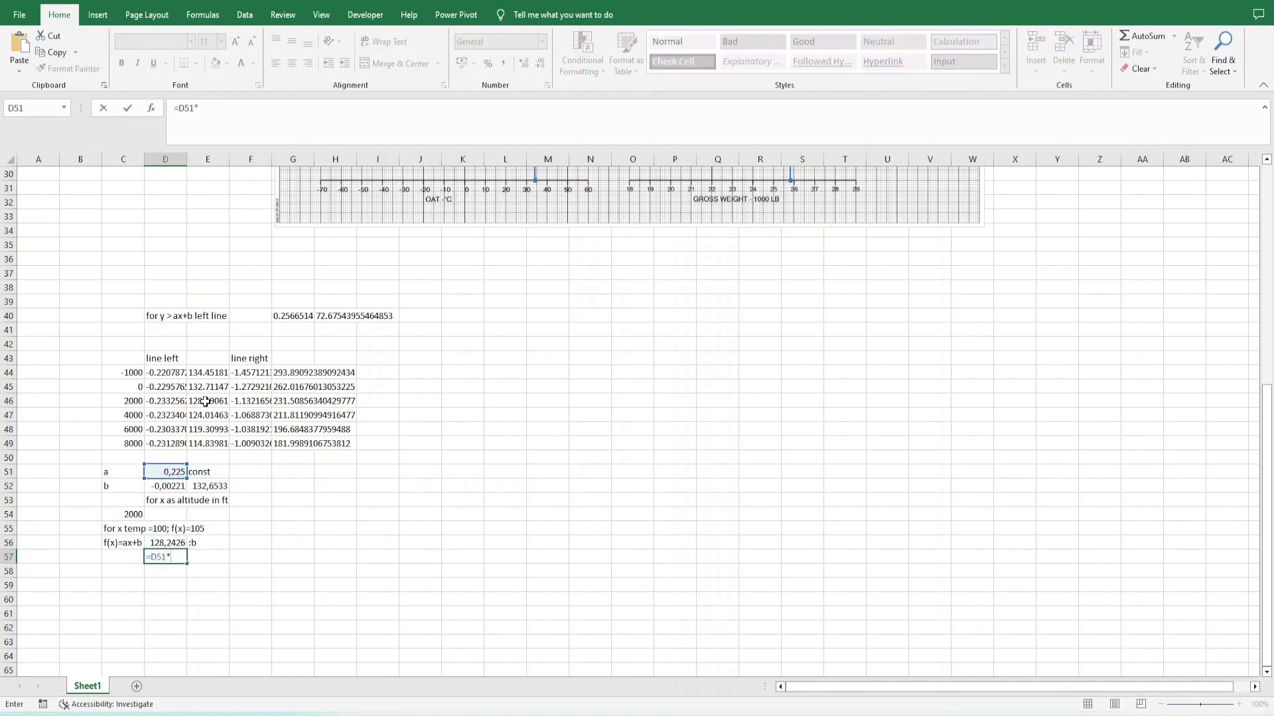
key("ctrl+Return")
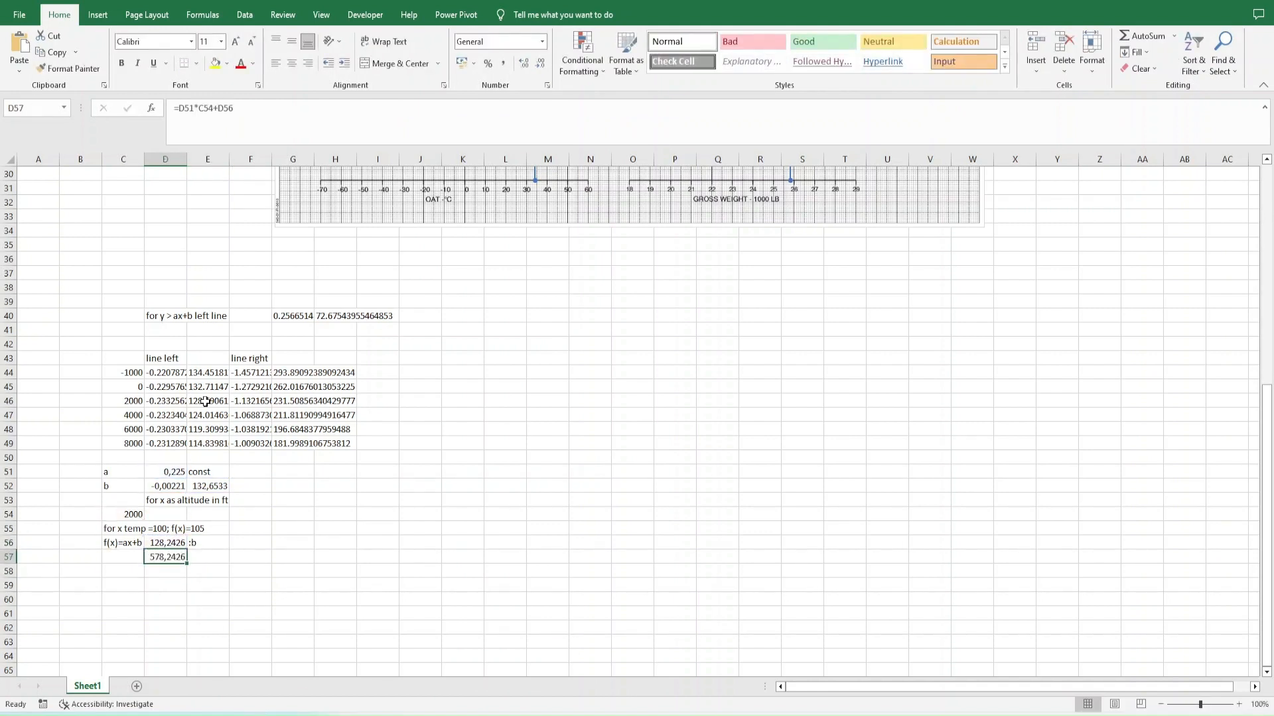
- Change coefficient a in D51 to -0,225 and inspect the references of the D57 formula
key("ctrl+Up")
key("Return")
key("Down")
key("Down")
key("Down")
key("Down")
key("Down")
key("F2")
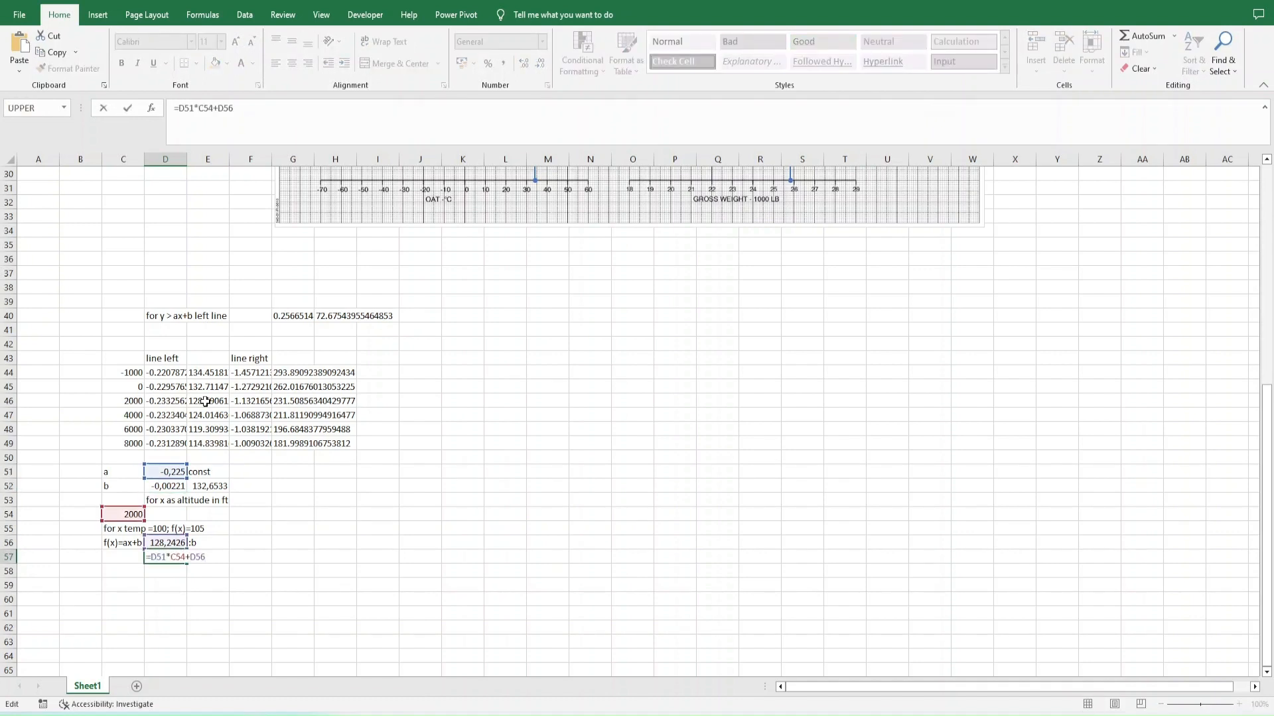
- Set coefficient a in D51 to -0,23
key("ctrl+Return")
key("ctrl+Up")
type("-0,23")
key("ctrl+Return")
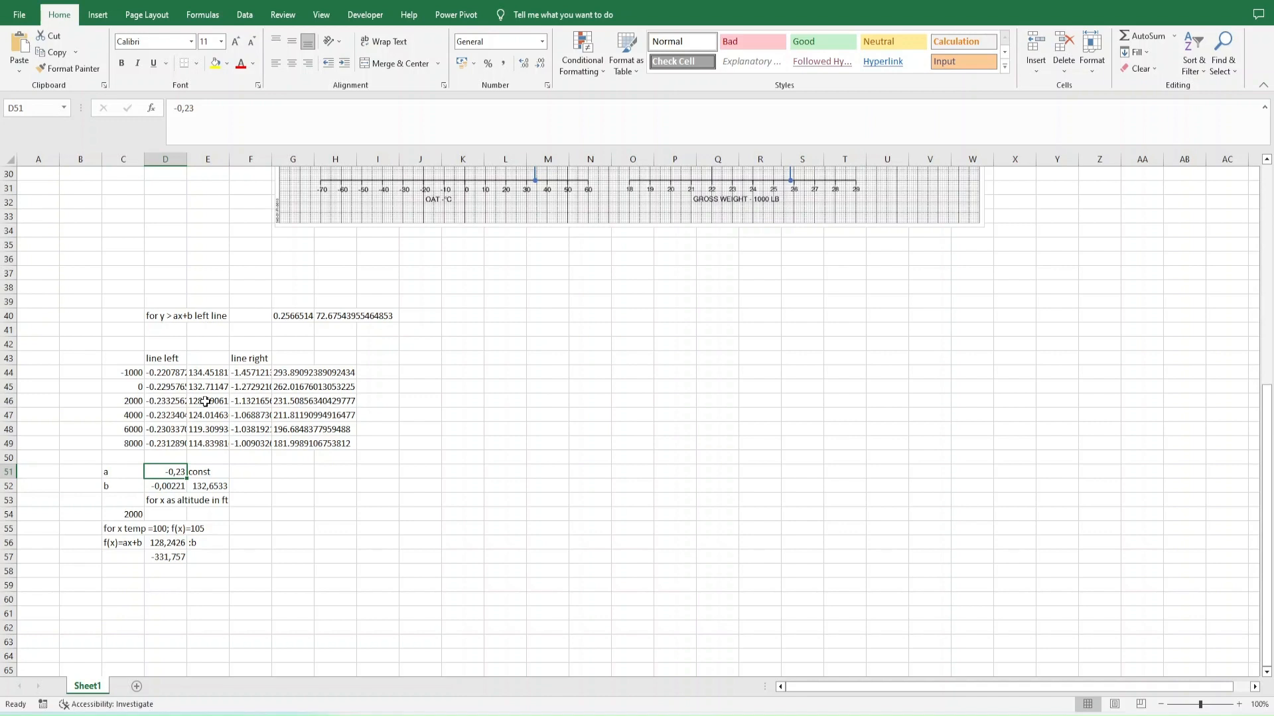
- Examine the left line coefficients, the b constant in E52 and the formula in D57 for the source of the error
key("Right")
key("Up")
key("Up")
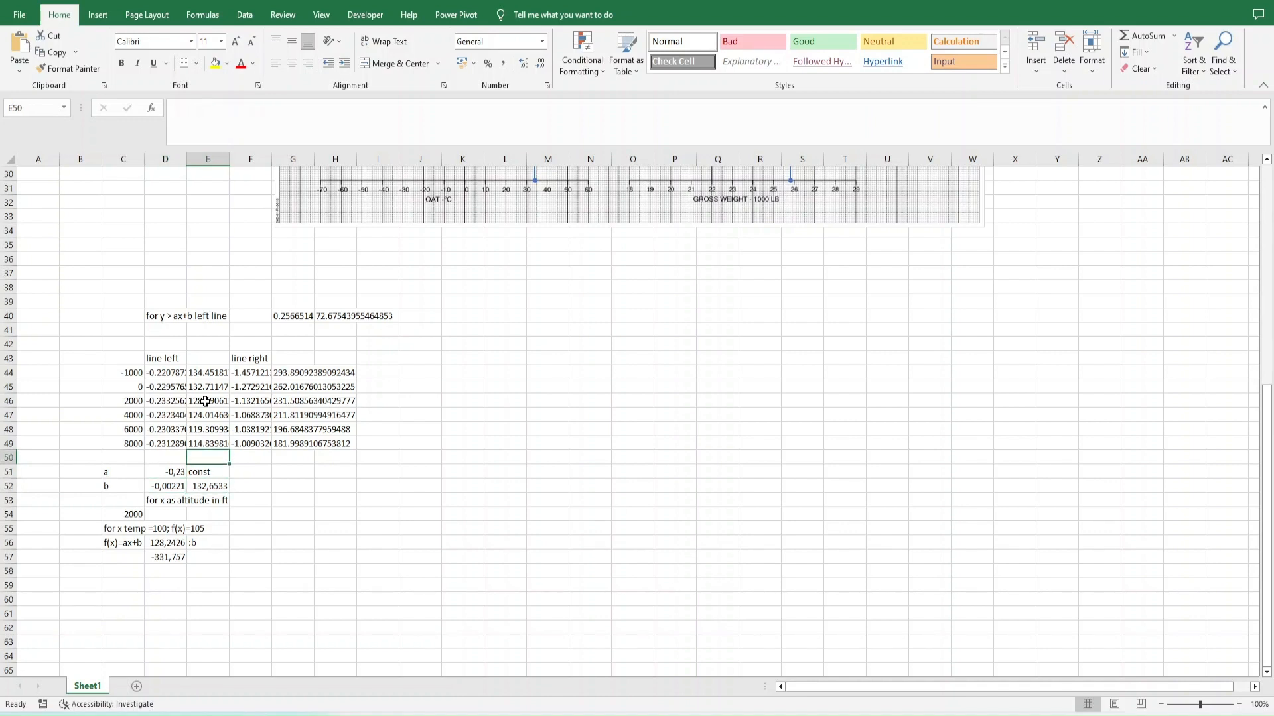
key("ctrl+Up")
key("ctrl+Up")
key("ctrl+Down")
key("ctrl+Down")
key("ctrl+Down")
key("F2")
key("Return")
key("Left")
key("Down")
key("Down")
key("Down")
key("F2")
key("Return")
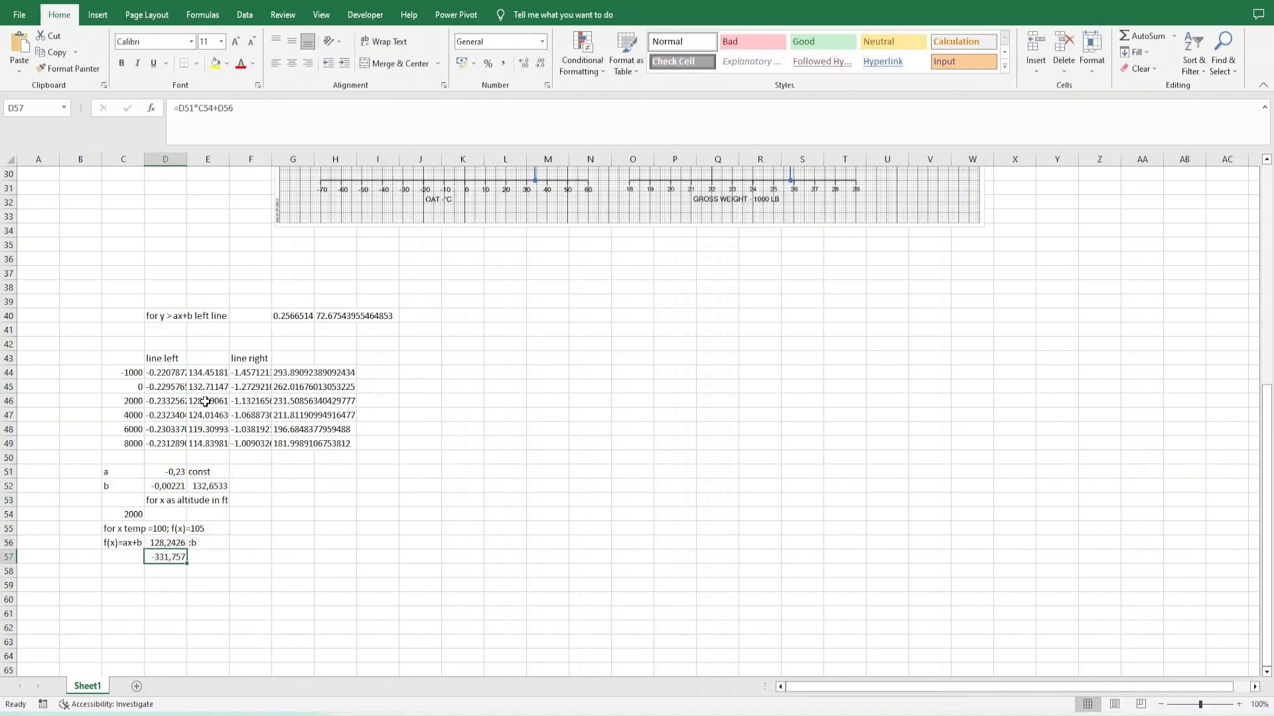
- Enter temperature value 100 in C57 and rewrite the D57 formula as =D51*C57+C54*D52+E52
key("Down")
key("Down")
key("Right")
key("Right")
type("=")
key("F2")
type("+C54*D52+E52")
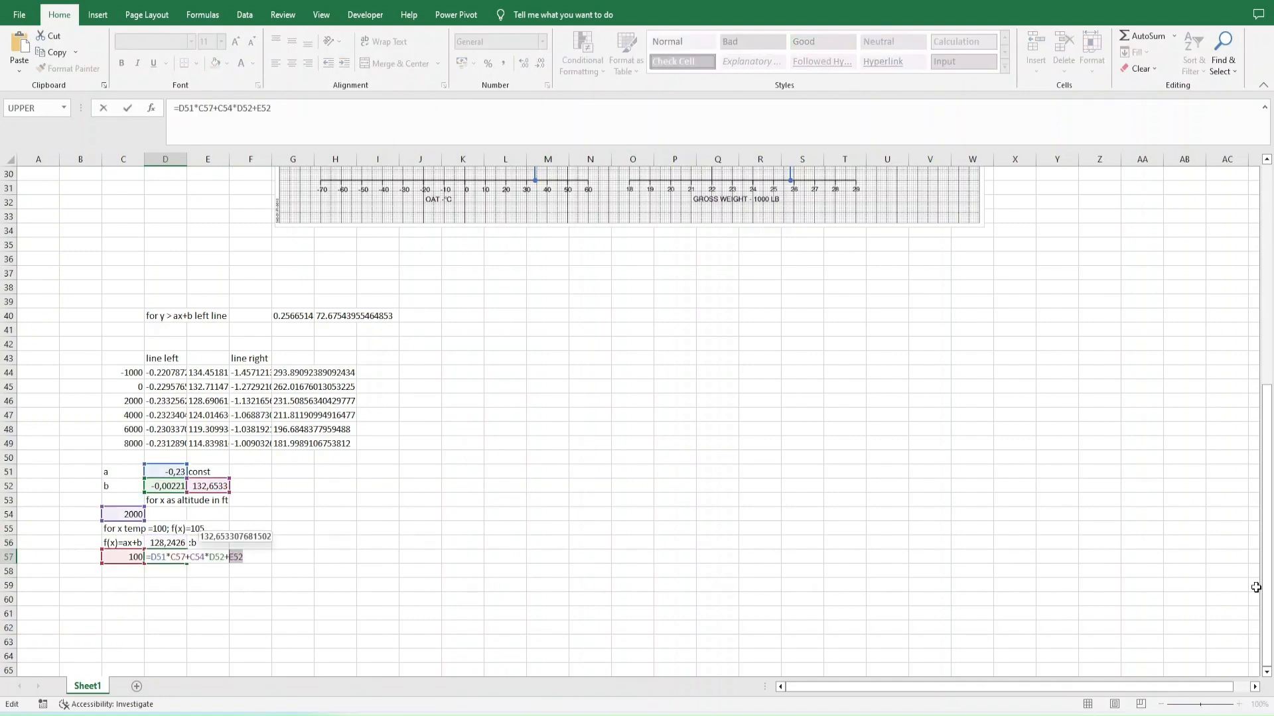
- Convert the references to D51, D52 and E52 inside the D57 formula into constant values
key("F9")
key("F9")
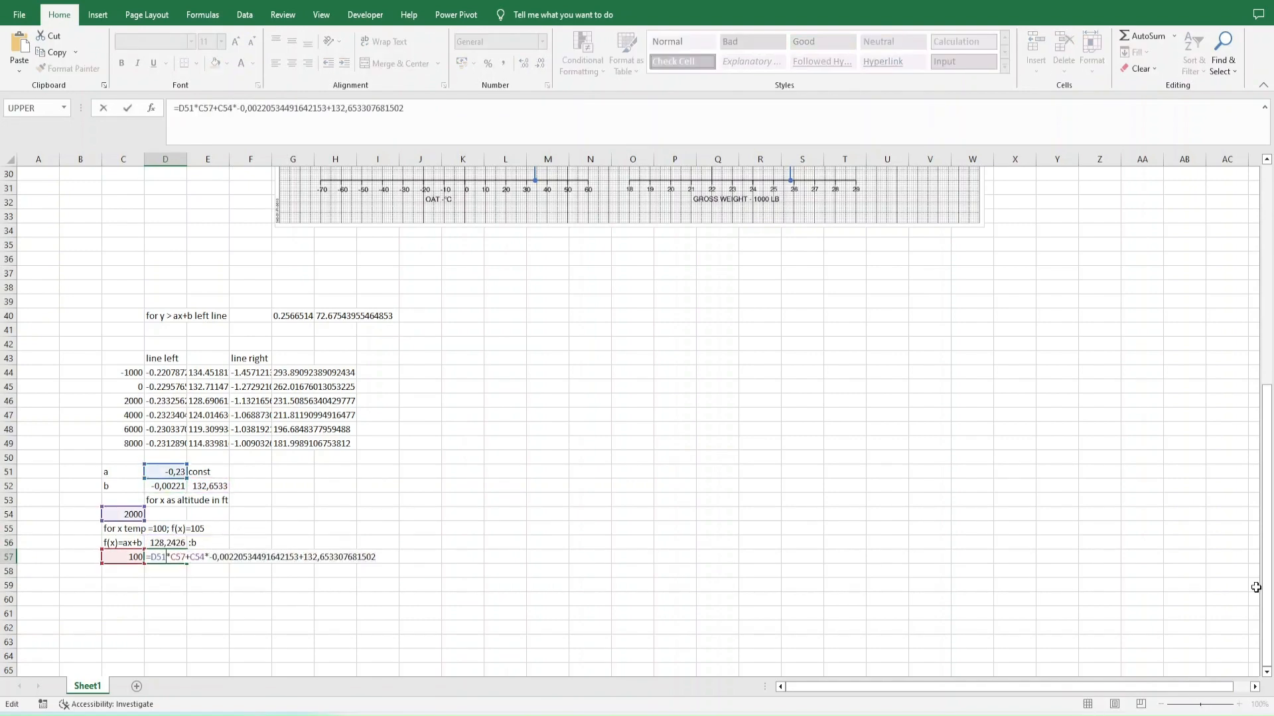
key("F9")
key("ctrl+Return")
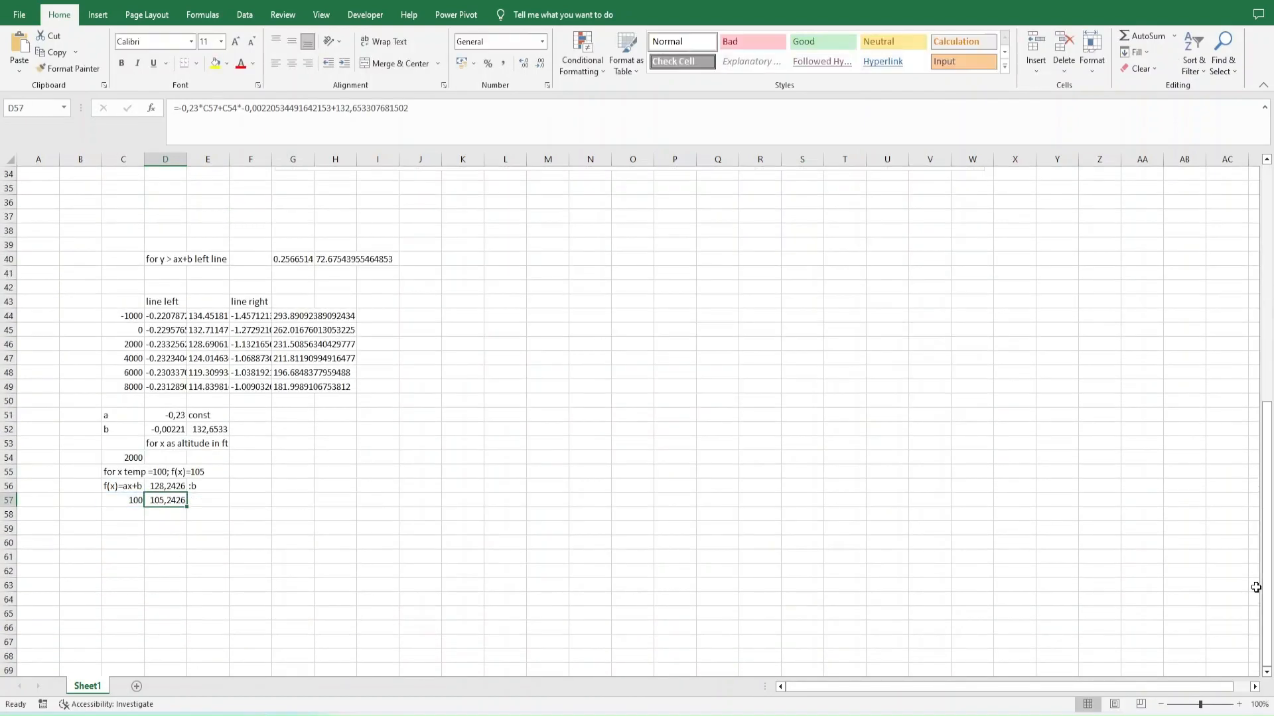
- Switch to Plotly Chart Studio and plot column D as the Y data of trace 0, returning to Curve Fitting
key("alt+Tab")
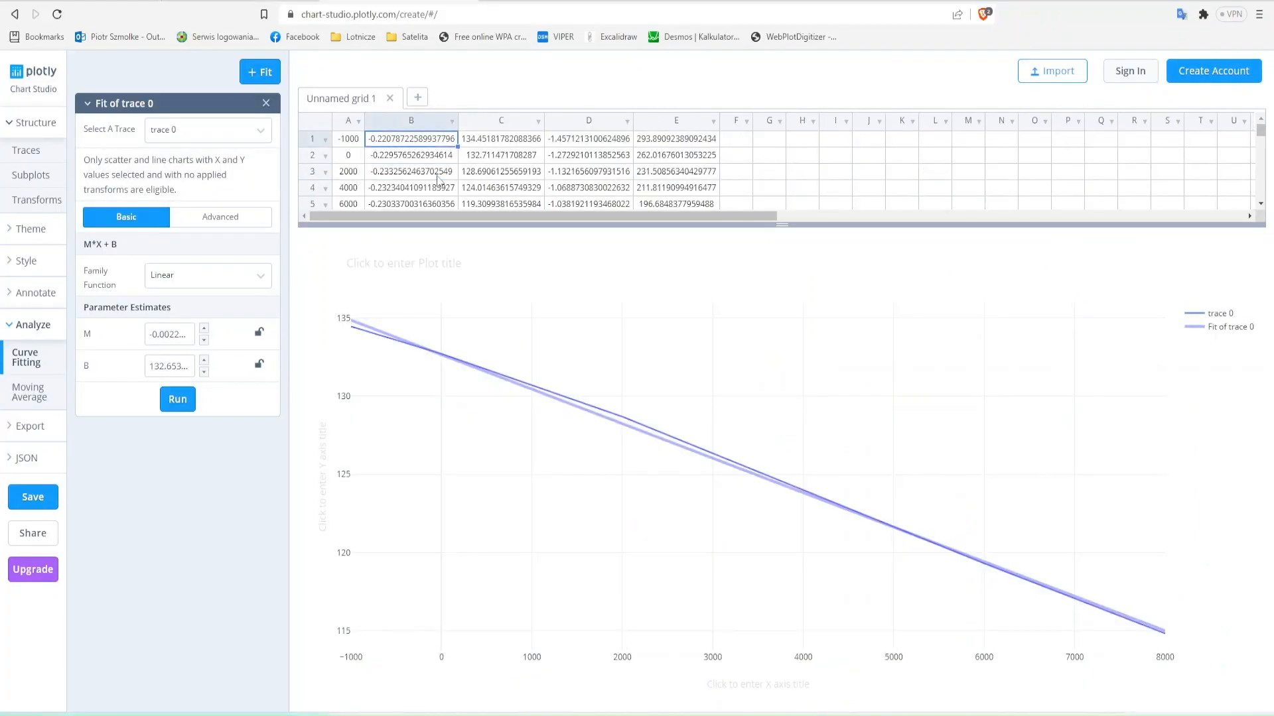
left_click(26, 151)
left_click(159, 202)
left_click(173, 202)
left_click(162, 288)
left_click(26, 360)
- Fit trace 0 with the Exponential function family
left_click(186, 276)
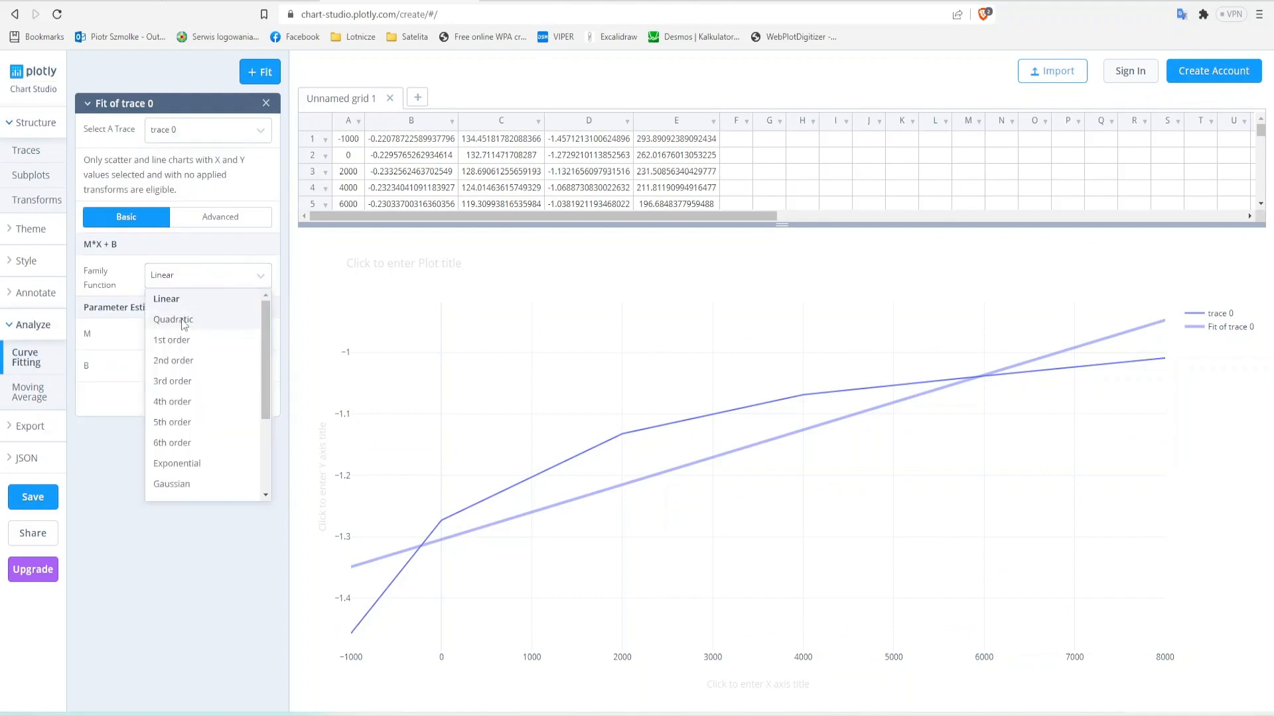
left_click(177, 464)
left_click(181, 434)
- Place Plotly beside Excel and label F51 "a" for the right line coefficient
key("super+Right")
left_click(259, 202)
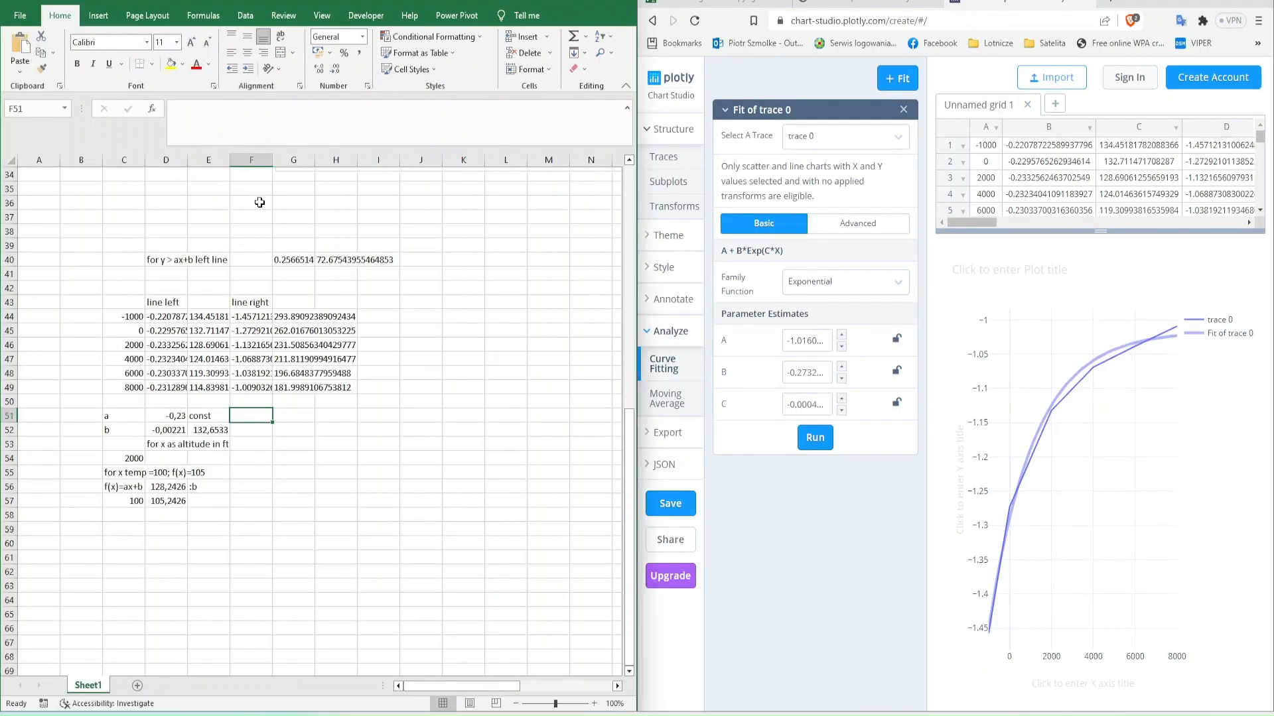
scroll(1195, 183, "right", 1)
scroll(1194, 184, "right", 1)
type("a")
key("Tab")
type("=")
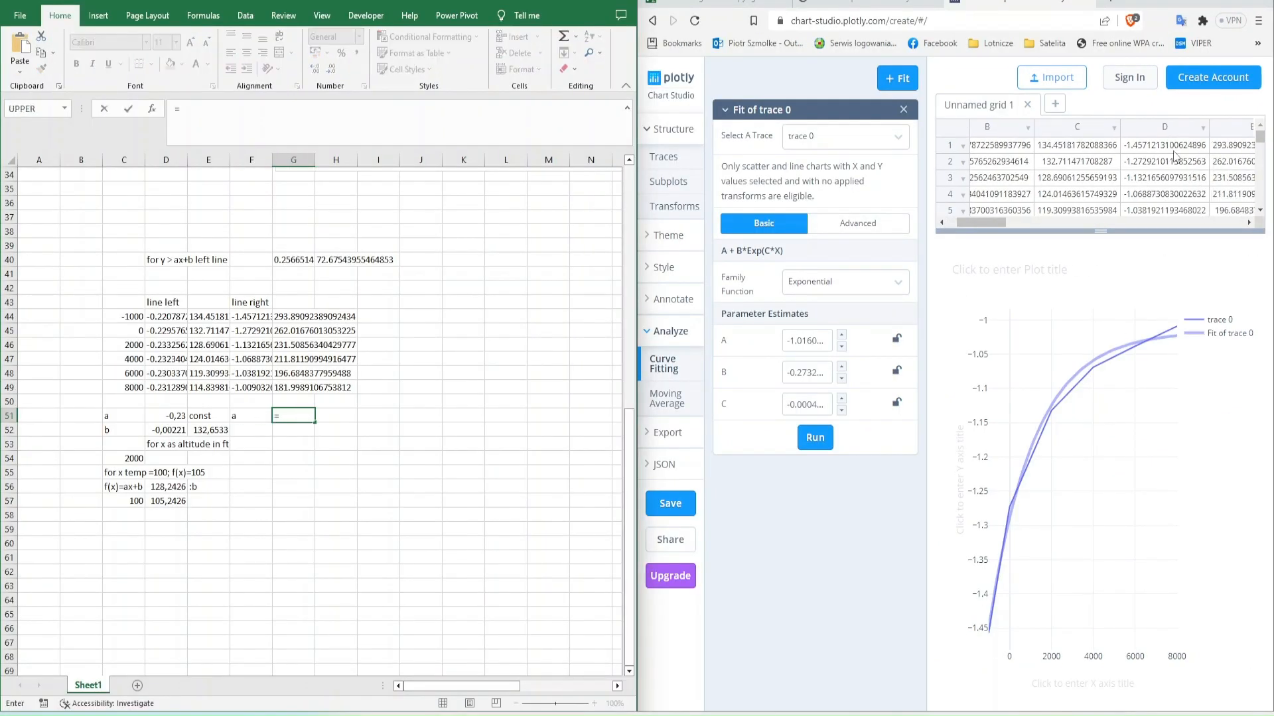
key("Escape")
- Copy the exponential fit's A, B and C parameters from Plotly into G51, H51 and I51
triple_click(807, 341)
key("ctrl+c")
key("ctrl+v")
key("Tab")
triple_click(807, 373)
key("ctrl+v")
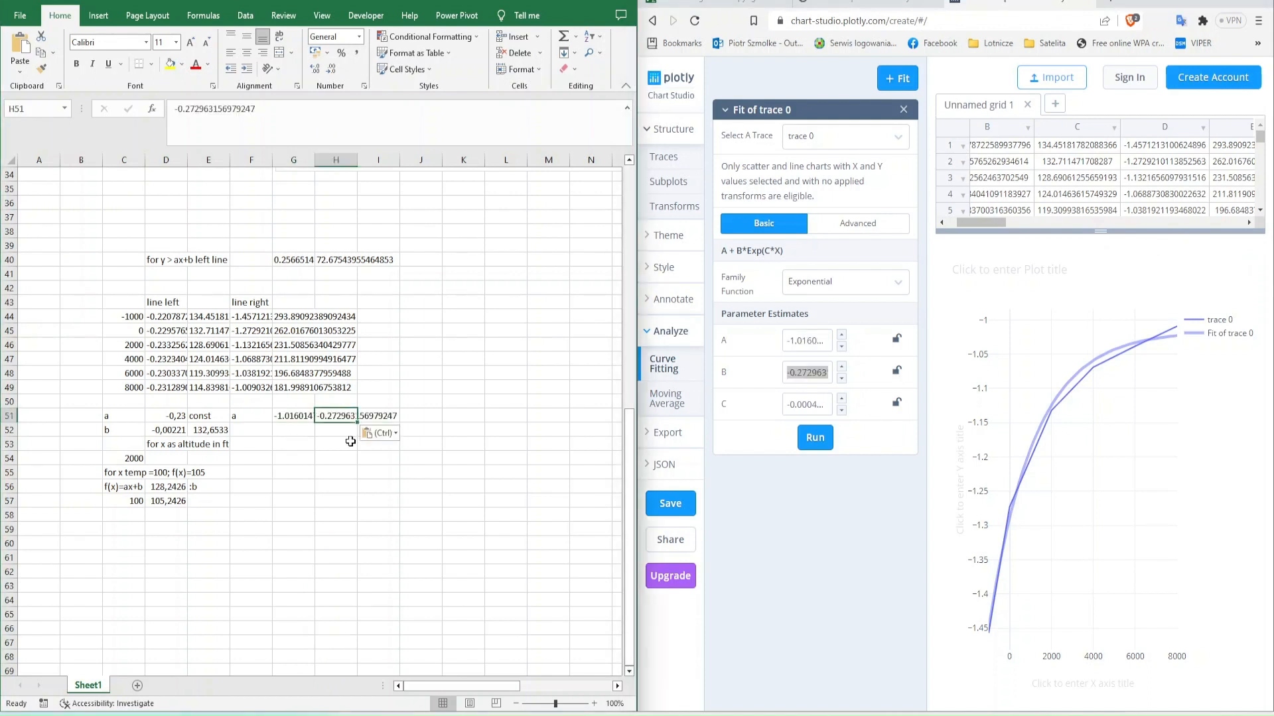
triple_click(806, 405)
key("Tab")
key("ctrl+v")
key("Tab")
- Enter a formula in K51 evaluating A + B*Exp(C*X) with the parameters in G51:I51 at the 2000 altitude
key("Up")
key("Right")
key("Down")
key("Left")
key("Left")
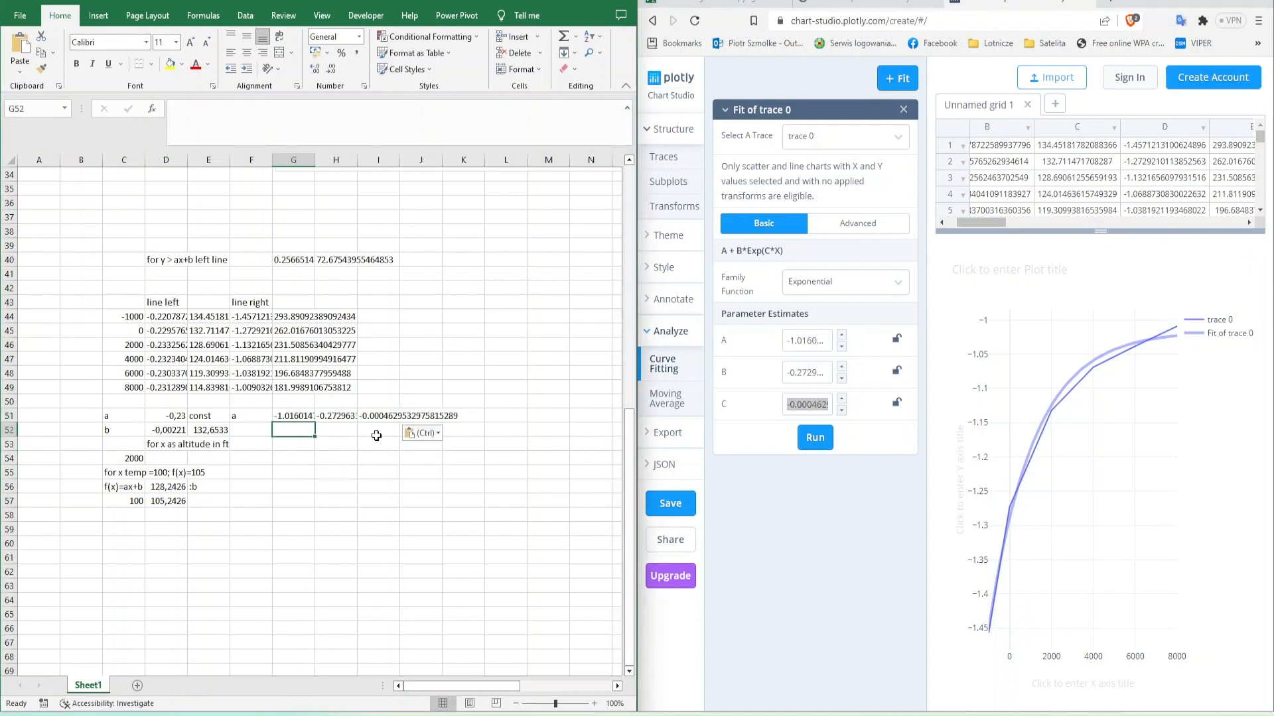
key("Up")
key("Right")
key("Right")
key("Right")
key("Right")
type("=")
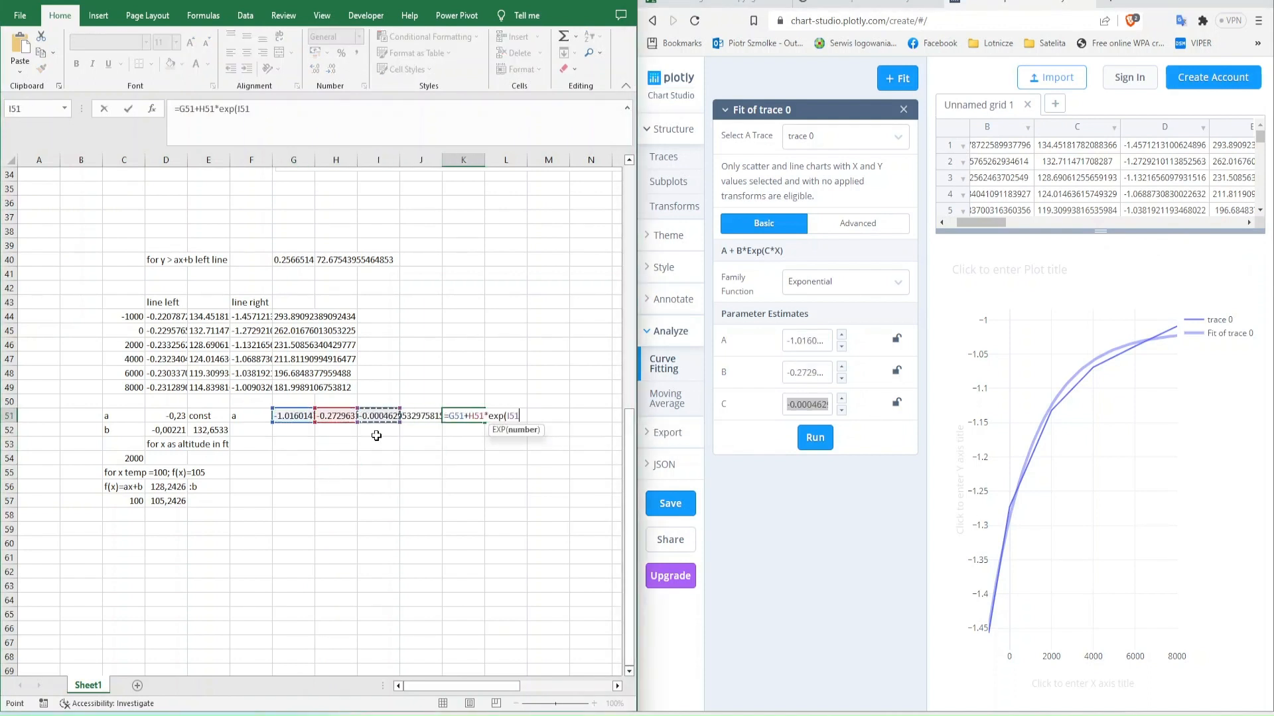
type(")")
key("Return")
- Replace all decimal points with commas in the pasted a parameters in G51:I51
key("Up")
key("Left")
key("Left")
key("Left")
key("Left")
key("shift+Right")
key("shift+Right")
key("ctrl+h")
left_click(222, 512)
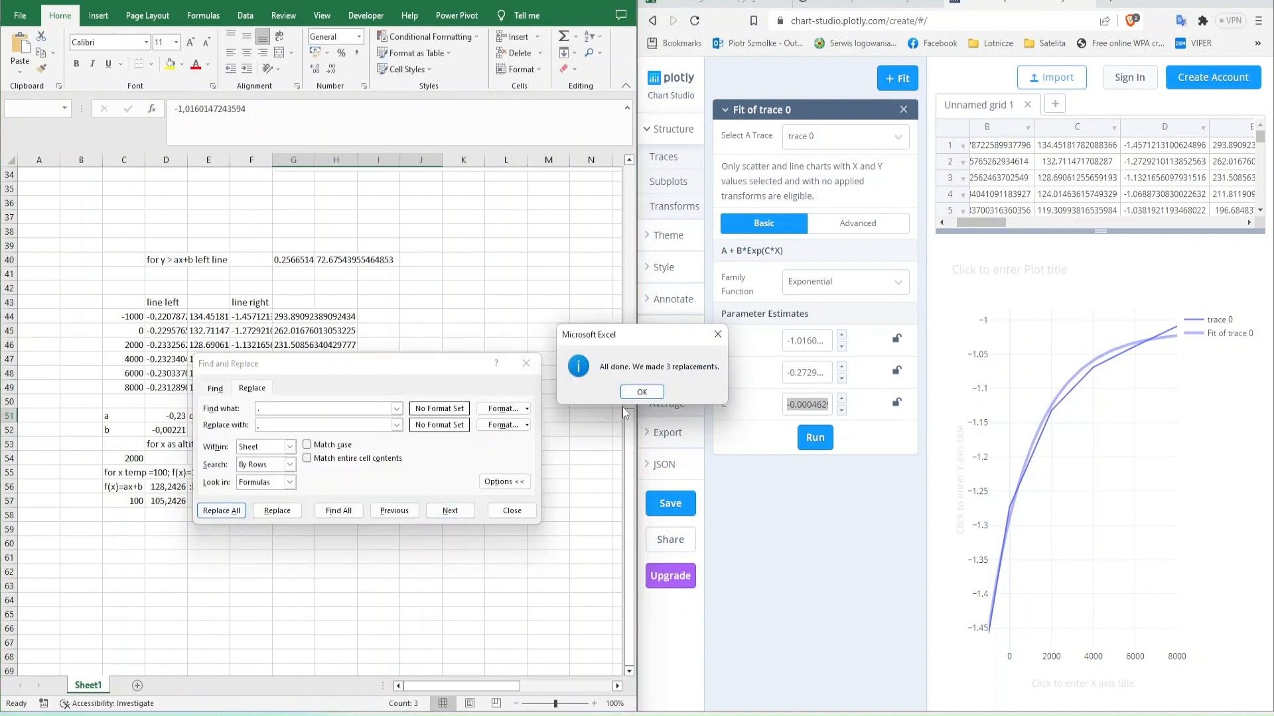
left_click(642, 393)
key("Escape")
- Recheck the K51 formula and label F52 "b" below the a row
key("Right")
key("Right")
key("Right")
key("Right")
key("F2")
key("Return")
key("Left")
key("Left")
key("Left")
key("Left")
key("Left")
type("b")
key("Right")
- Set the Y data of trace 0 in Plotly to column E
left_click(664, 158)
left_click(807, 210)
left_click(807, 211)
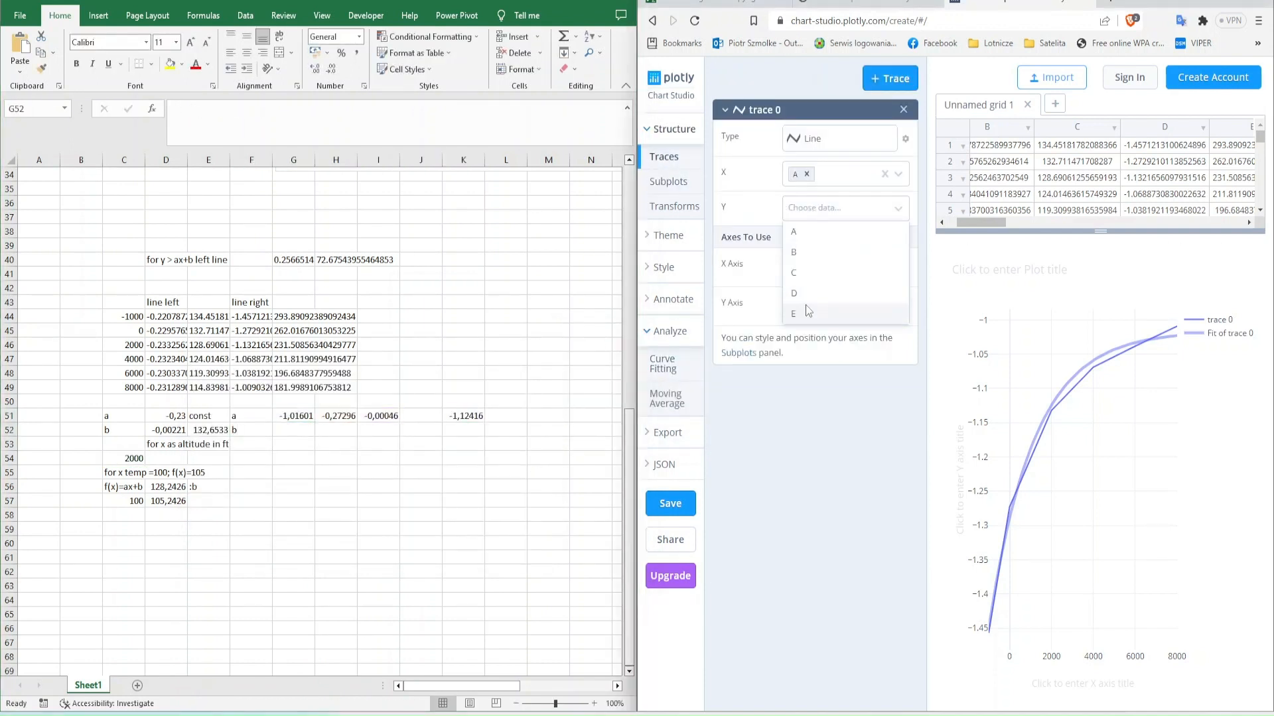
left_click(806, 313)
- Fit the column E trace with the Exponential function family in a maximized Plotly window
left_click(664, 364)
left_click(851, 291)
left_click(836, 307)
left_click(816, 406)
double_click(1168, 2)
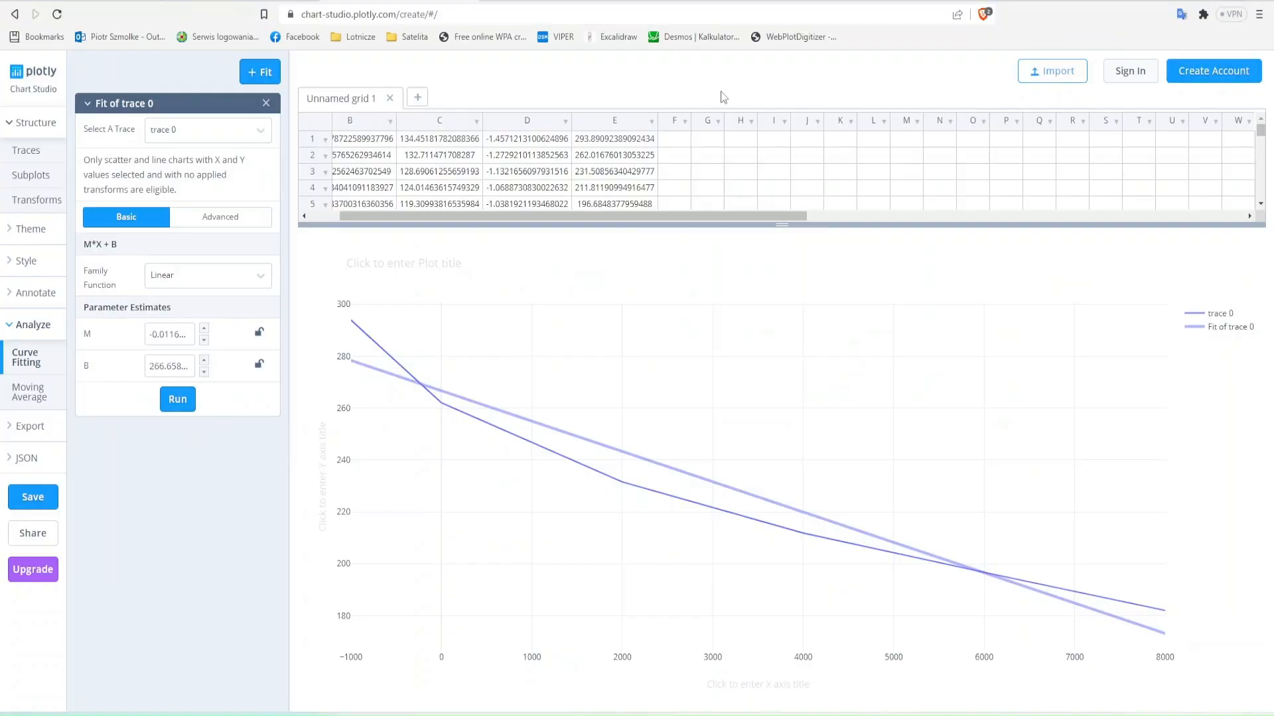
left_click_drag(570, 216, 541, 216)
left_click(210, 278)
left_click(196, 335)
left_click(182, 435)
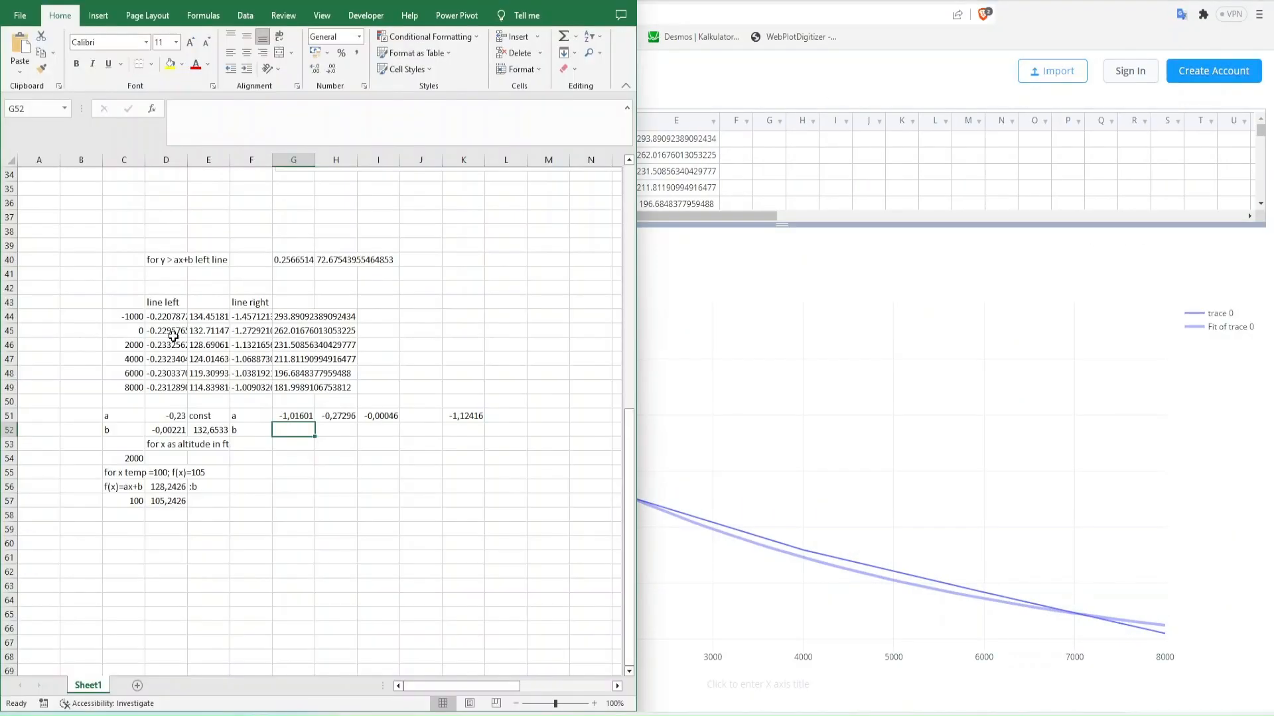
- Copy the new fit's A, B and C into G52:I52, extend the evaluation formula to K52, and replace the decimal points with commas
double_click(174, 335)
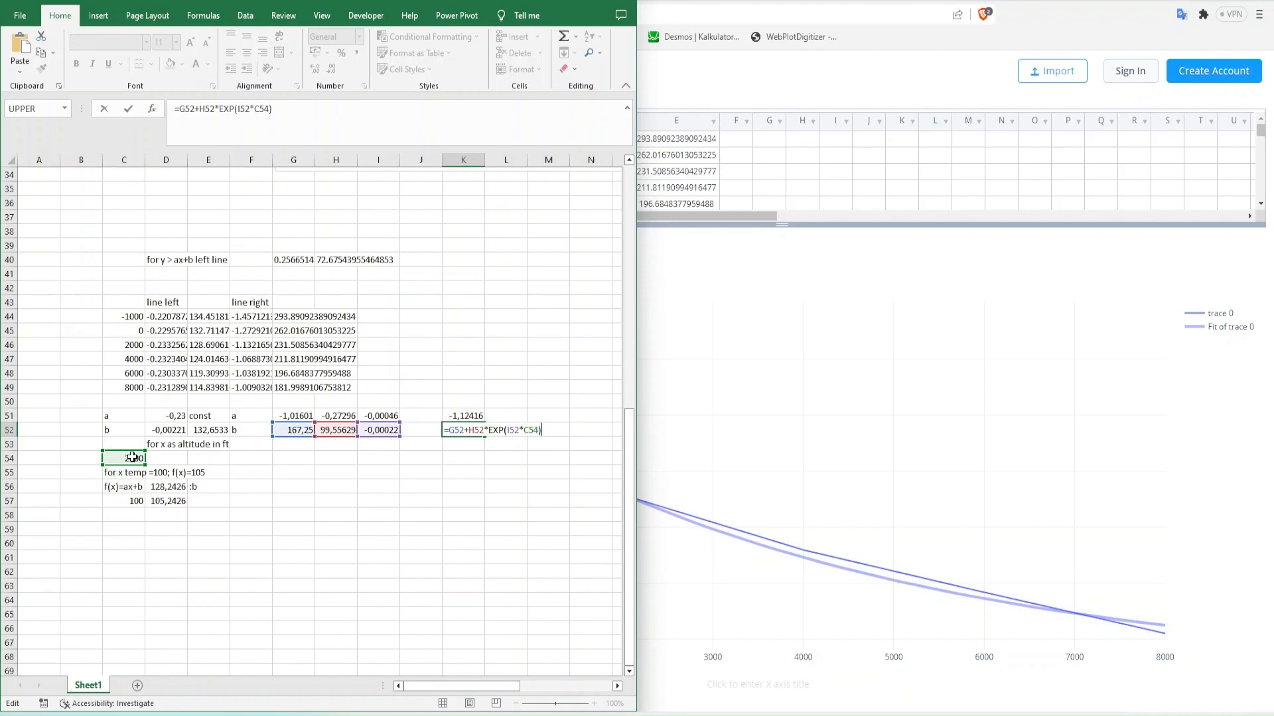
key("Return")
- Enter =K51*C57+K52 in G57 to evaluate the right line at the C57 temperature
key("Up")
key("Up")
key("Down")
key("Down")
key("Down")
key("Down")
key("Down")
key("Down")
key("Left")
key("Left")
key("Left")
key("Left")
key("Left")
key("Left")
key("Left")
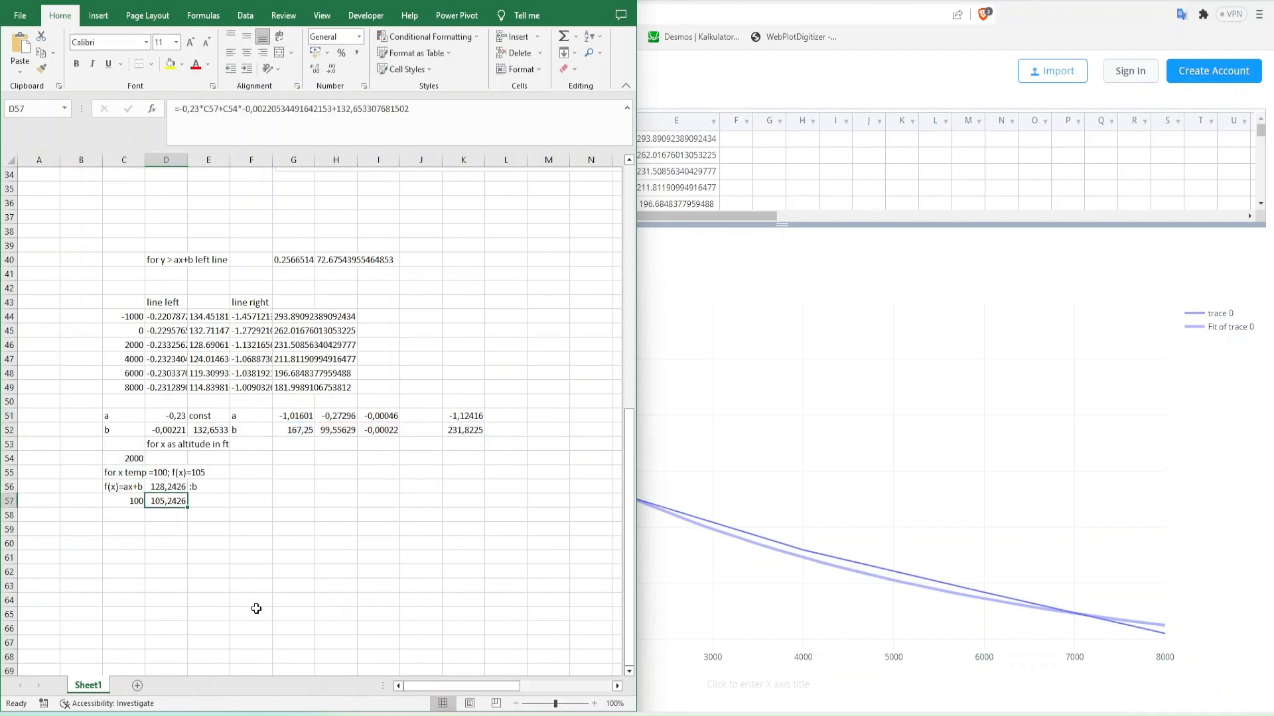
key("Right")
key("Right")
key("Right")
type("=")
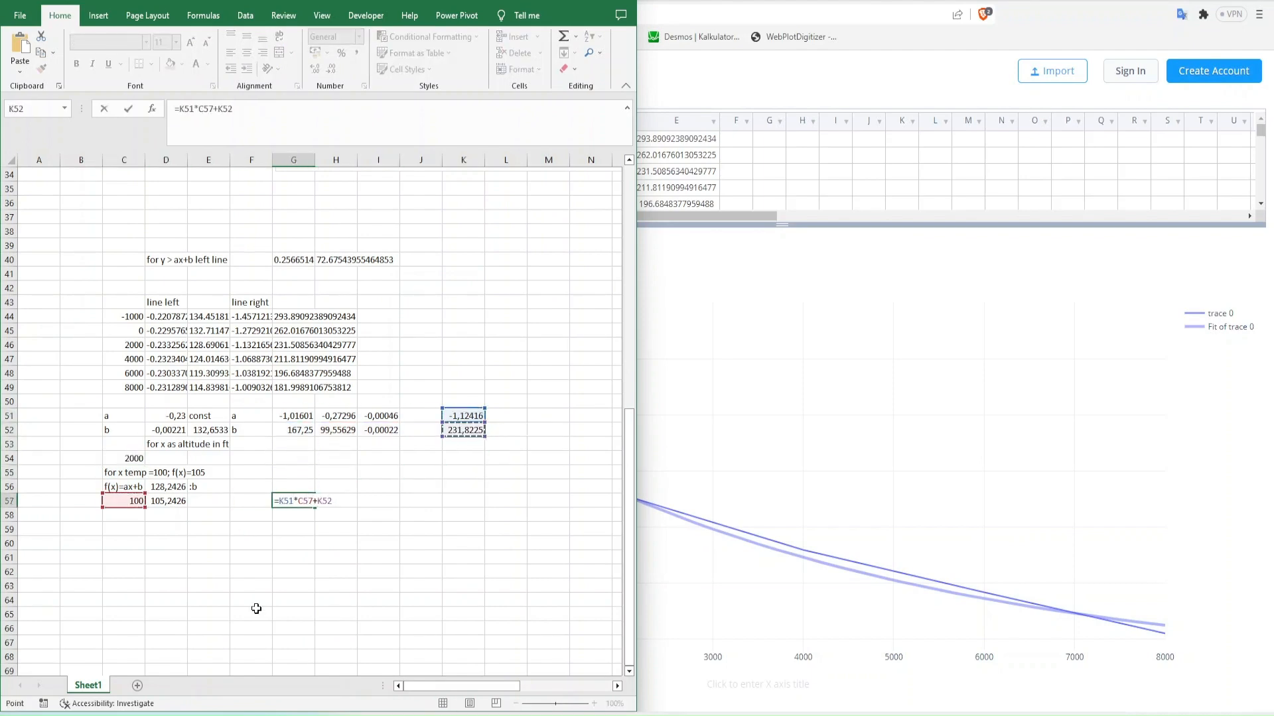
key("Return")
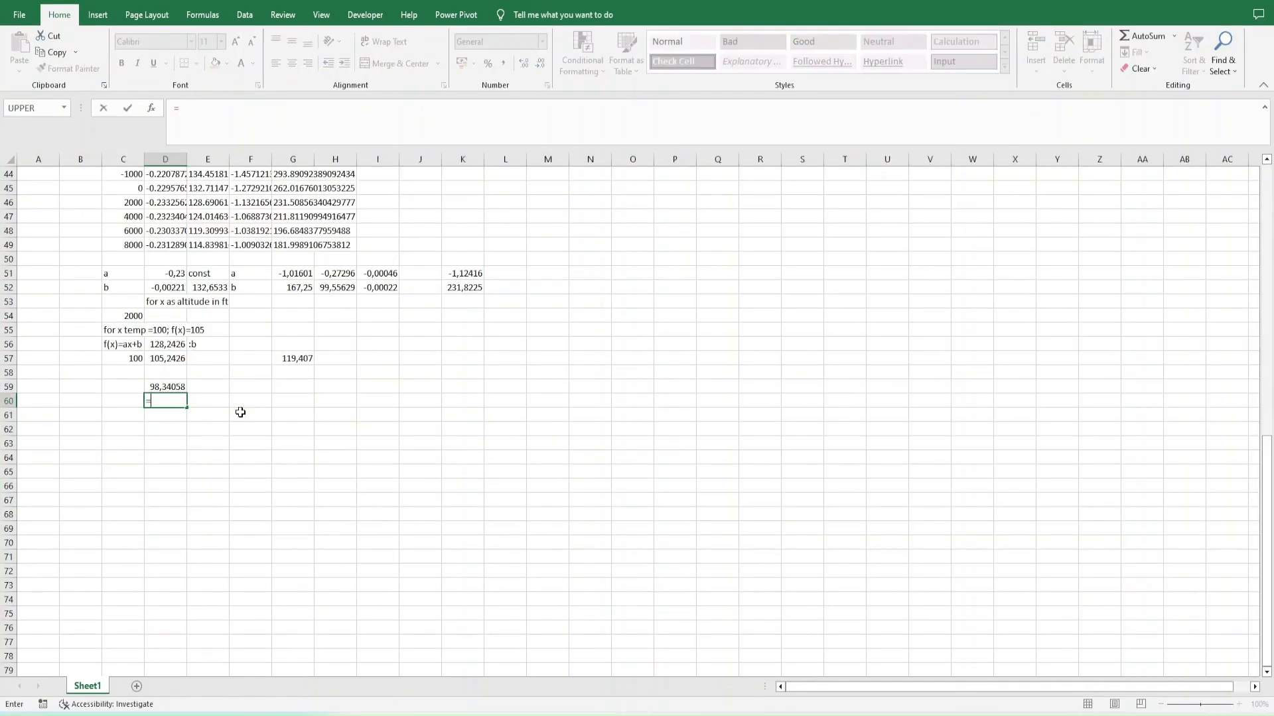
- Enter an IF formula in D61 that tests whether D59>D57
type("=if(")
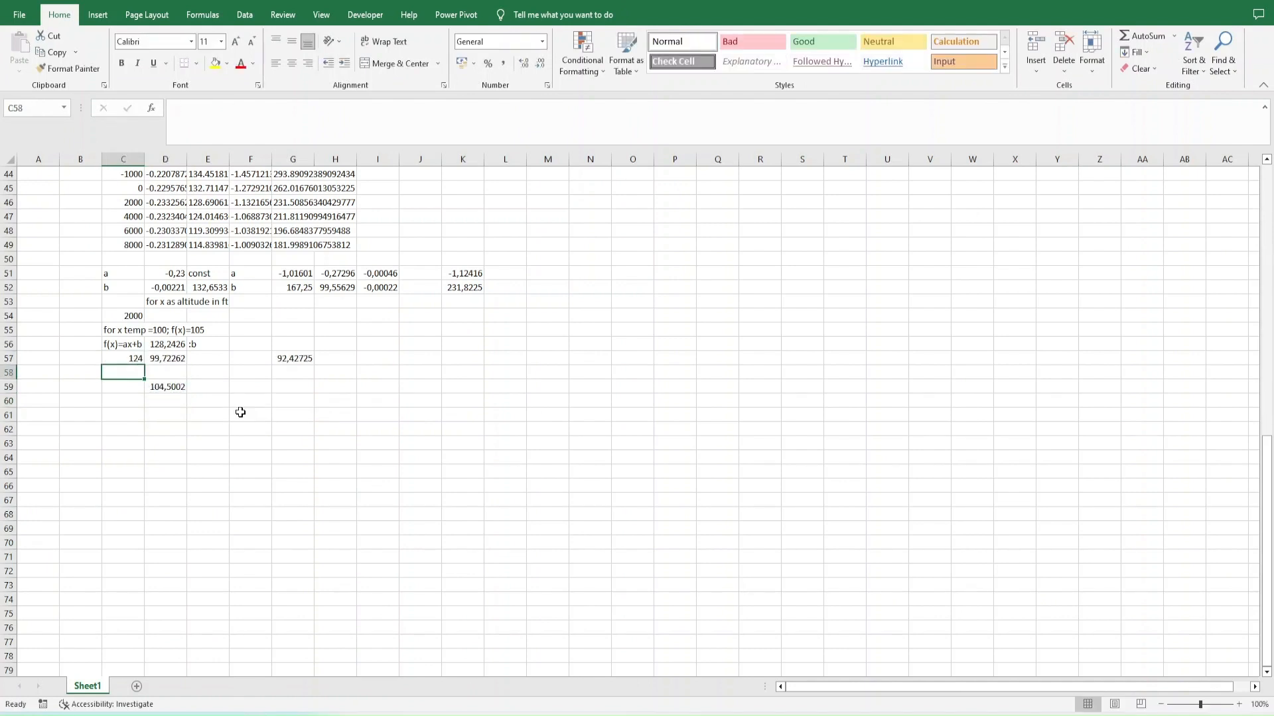
key("Right")
key("Down")
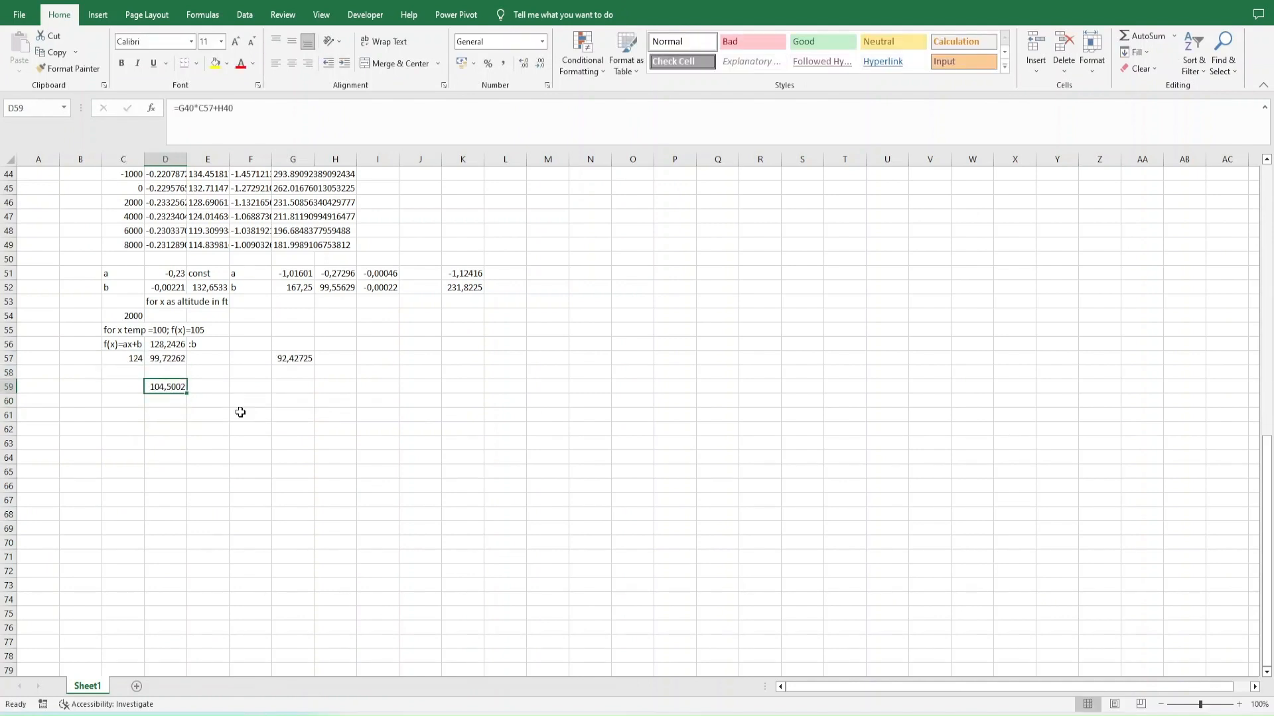
key("Down")
key("Down")
type("=if(")
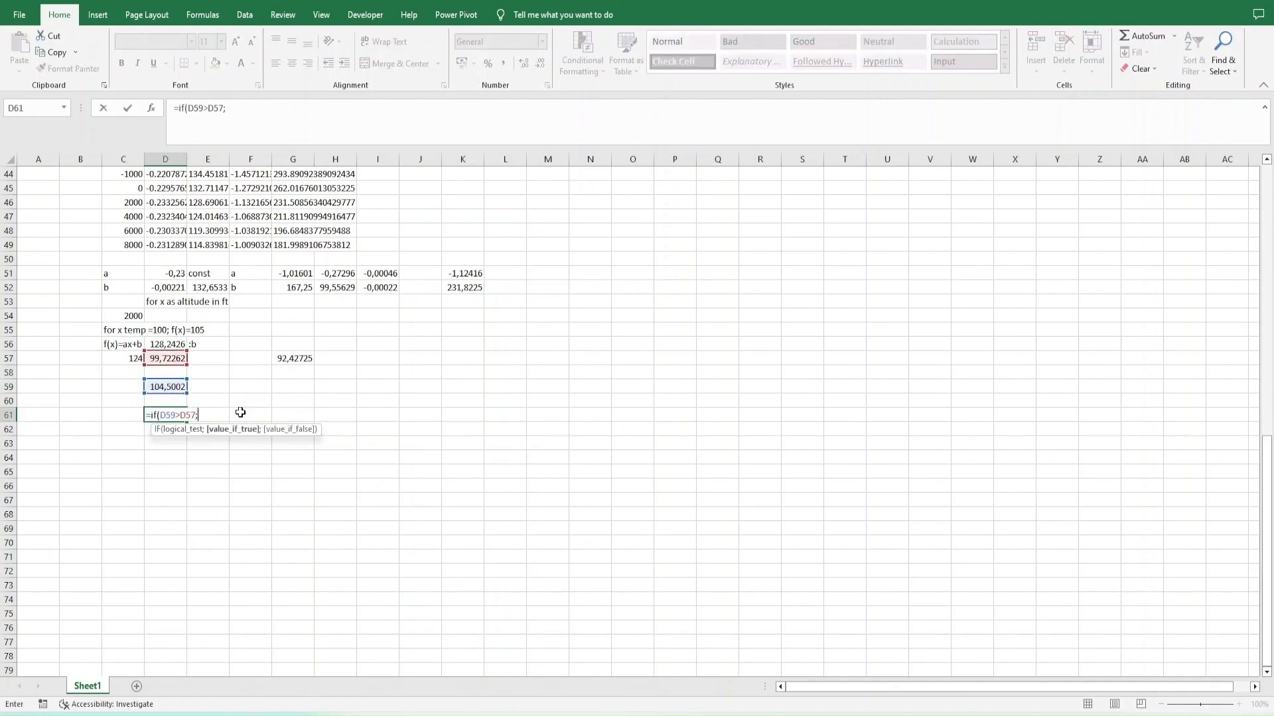
key("Return")
- Test the formulas with several temperature inputs in C57, including 105 and 108, finishing with 106
key("Left")
key("Up")
key("Up")
key("Up")
key("Up")
key("Up")
type("100")
key("Return")
key("Up")
type("105")
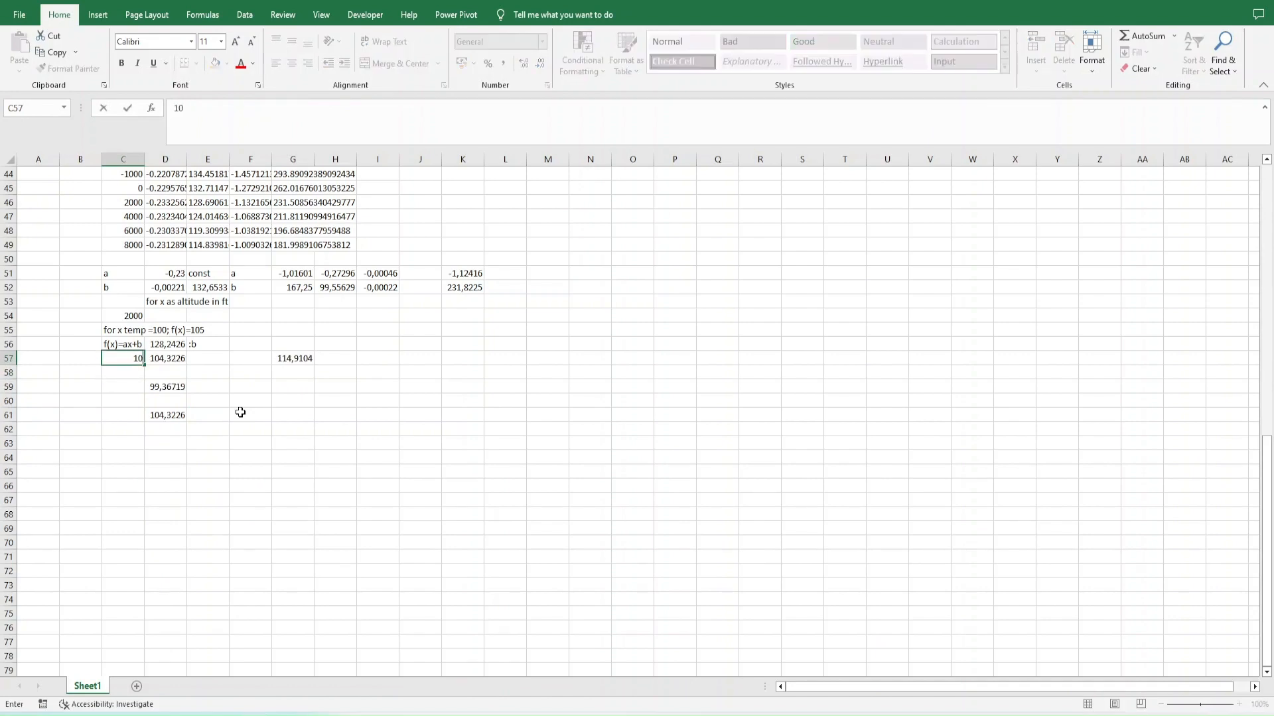
key("Return")
key("Up")
type("108")
key("Return")
key("Up")
type("106")
key("Return")
key("Up")
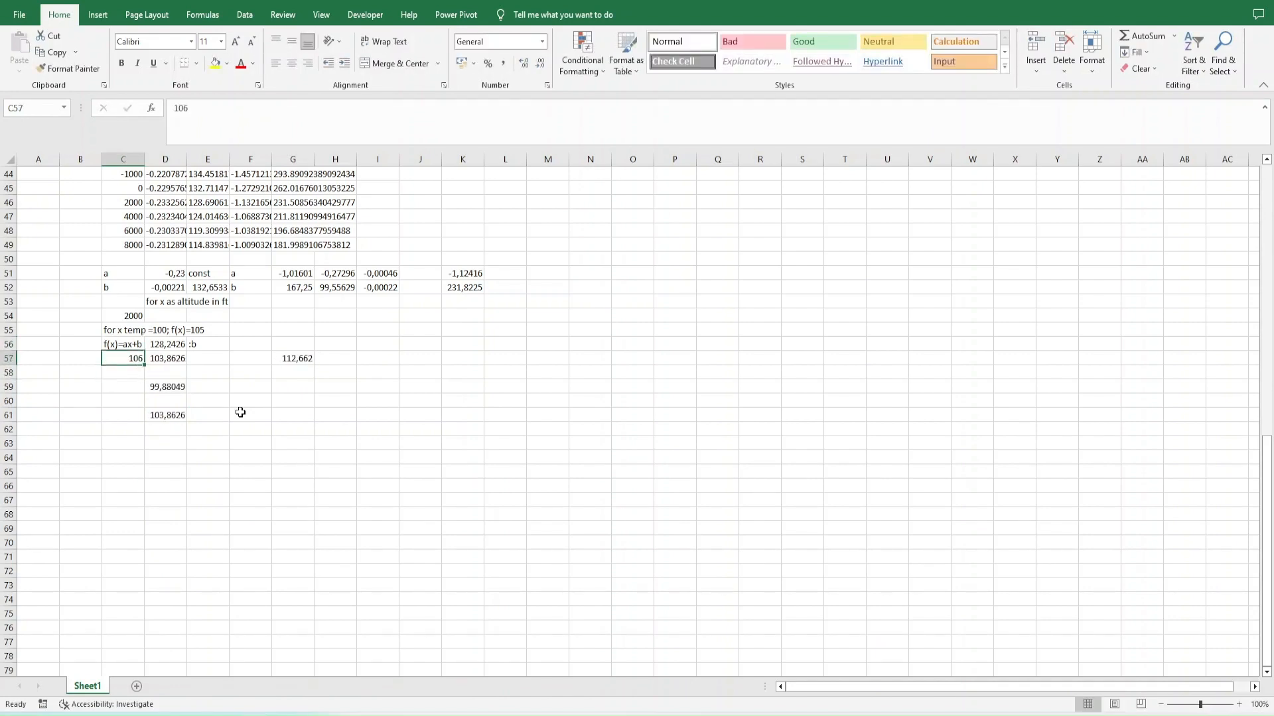
- Review the formulas in D61, D59 and D57 for their cell references
key("Right")
key("Down")
key("Down")
key("Down")
key("Down")
key("F2")
key("Escape")
scroll(240, 413, "up", 12)
scroll(241, 412, "down", 7)
key("Up")
key("Up")
key("F2")
key("Escape")
key("Up")
key("Up")
key("F2")
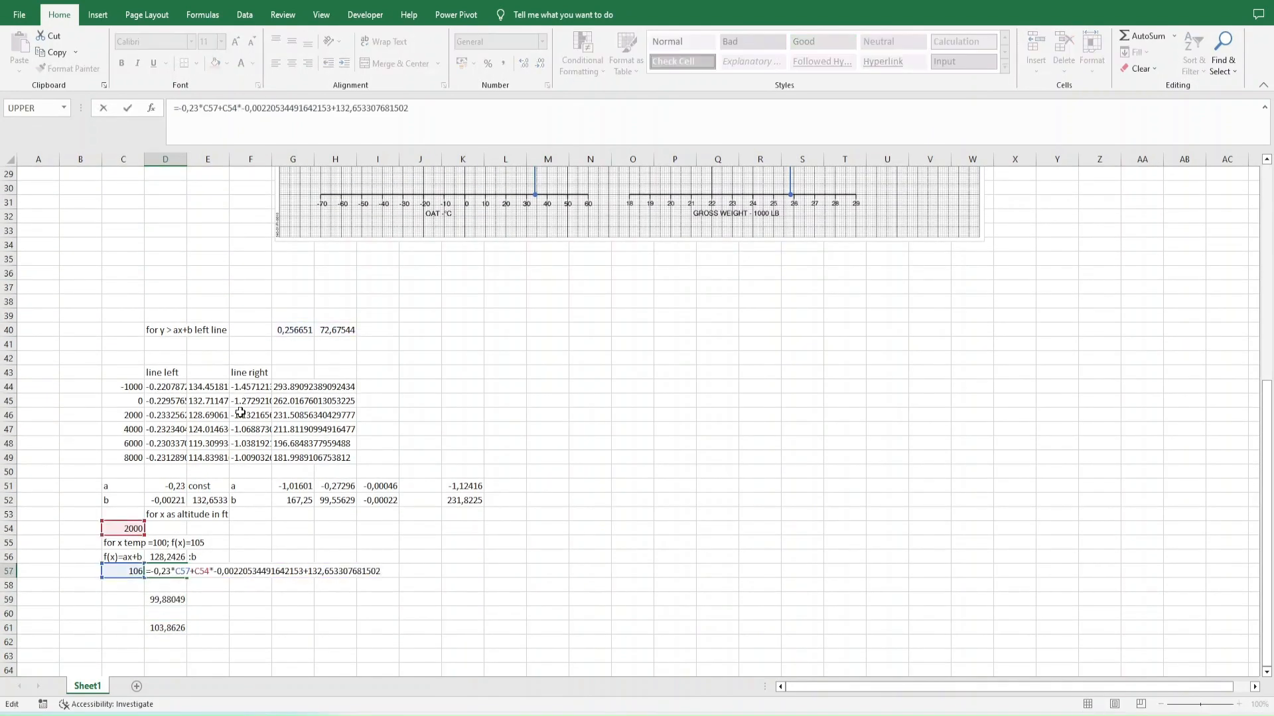
key("Escape")
- Replace the G51, H51 and I51 references in the K51 formula with their calculated values, keeping the C54 reference
key("Right")
key("Right")
key("Right")
key("Right")
key("Right")
key("Right")
key("Right")
key("Up")
key("Up")
key("Up")
key("Up")
key("Up")
key("Up")
key("F2")
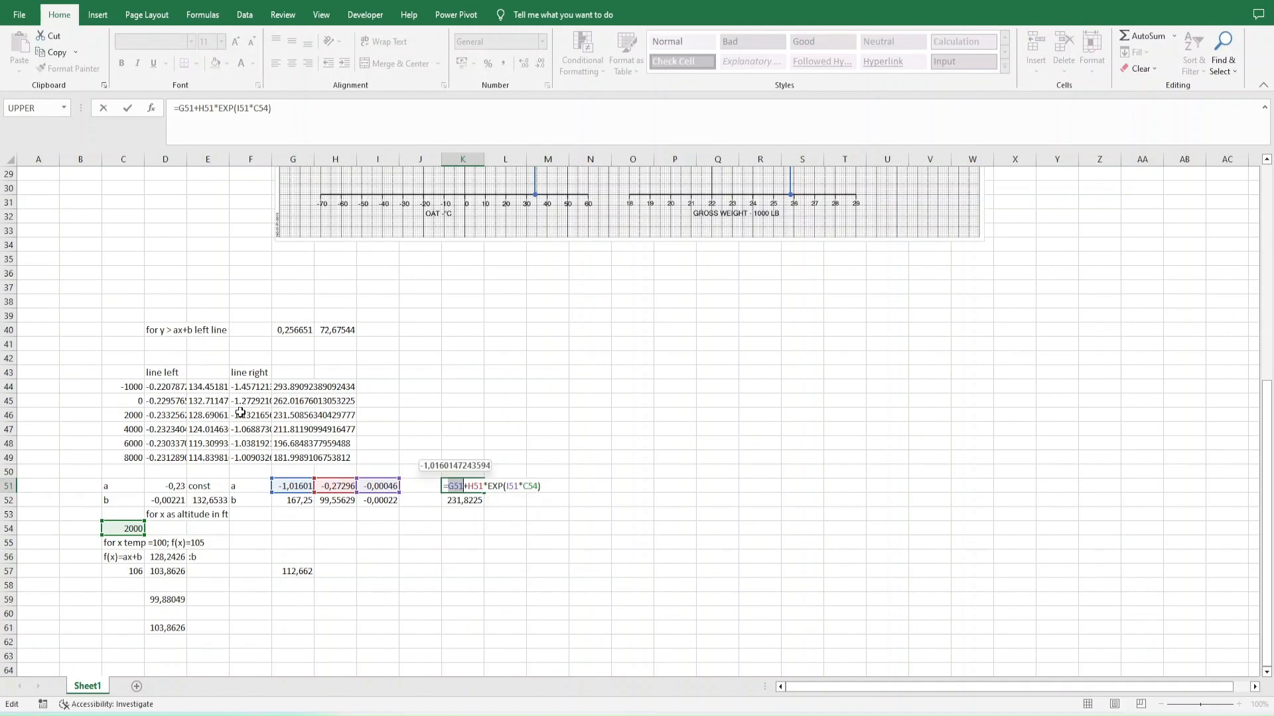
key("F9")
key("Right")
key("Right")
key("shift+Right")
key("shift+Right")
key("shift+Right")
key("F9")
key("Right")
- Try to substitute the K51 formula text for the K52 reference in the G57 formula
key("Right")
key("Right")
key("Right")
key("Right")
key("Right")
key("shift+Right")
key("shift+Right")
key("shift+Right")
key("F9")
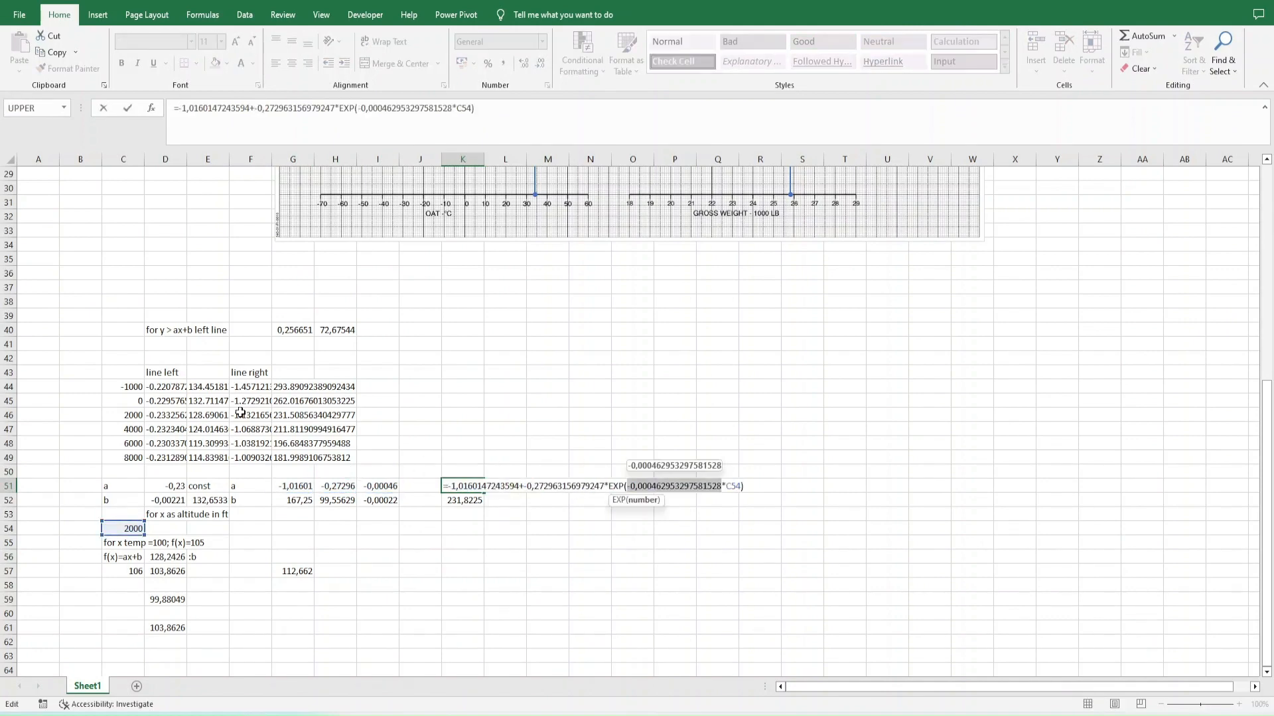
key("Return")
- Fill the K51 formula down into K52 and set its altitude reference to C54
key("ctrl+d")
key("F2")
key("Left")
key("BackSpace")
type("4")
key("Return")
key("Up")
key("Up")
key("F2")
key("Escape")
key("Down")
key("Down")
key("Down")
key("Left")
key("Up")
key("Up")
key("Up")
key("Right")
key("F2")
key("shift+Home")
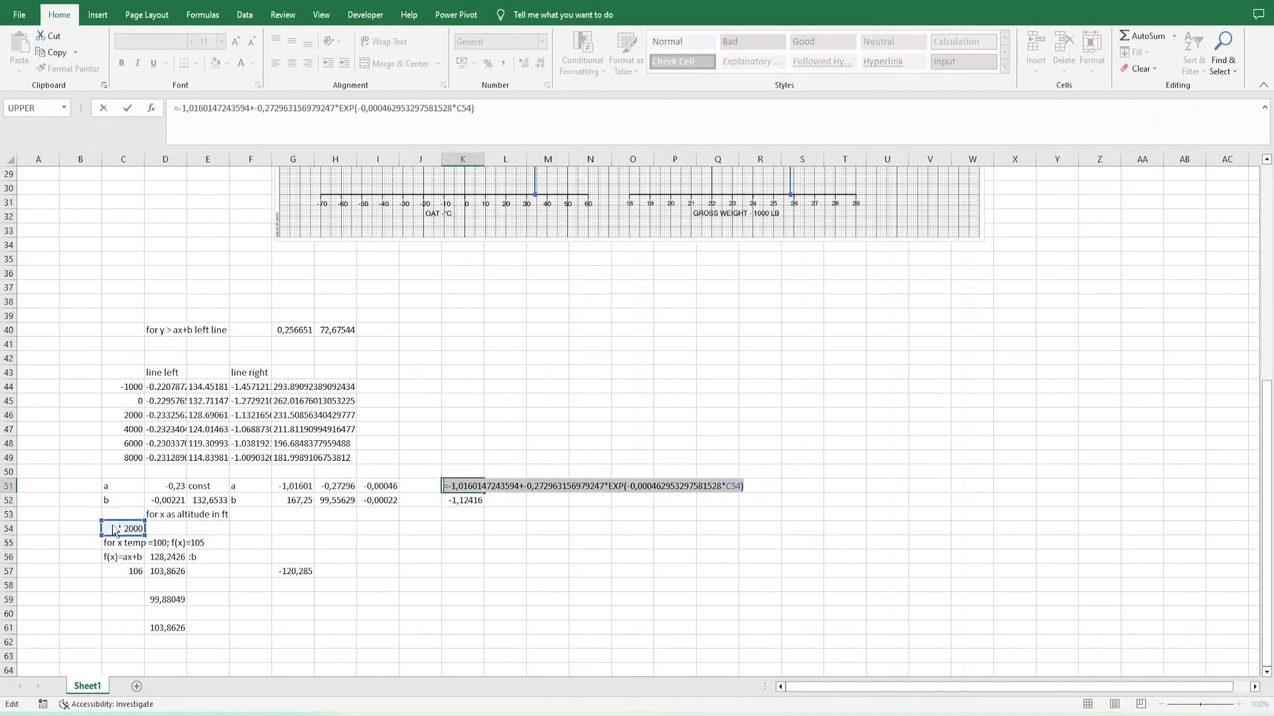
key("ctrl+c")
key("Escape")
key("Left")
key("Left")
key("Left")
key("Left")
key("Down")
key("Down")
key("Down")
key("Down")
key("Down")
key("Down")
key("F2")
key("shift+Left")
key("shift+Left")
key("shift+Left")
key("ctrl+v")
key("Escape")
key("F2")
key("shift+Left")
key("shift+Left")
key("shift+Left")
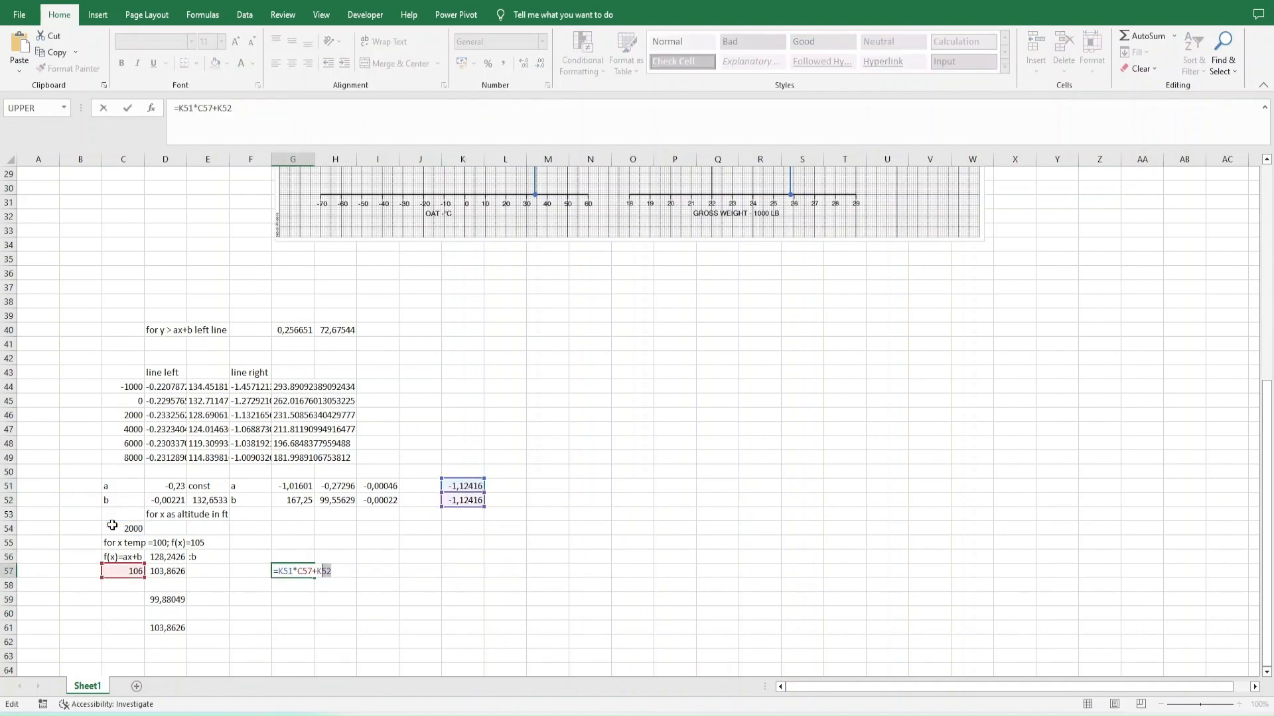
key("ctrl+v")
key("Return")
- Check the edited formulas in G57 and K52
key("Up")
key("F2")
key("Escape")
key("Right")
key("Right")
key("Right")
key("Up")
key("Up")
key("Up")
key("Up")
key("Up")
key("Up")
key("Up")
key("Up")
key("Right")
key("Down")
key("Down")
key("Down")
key("F2")
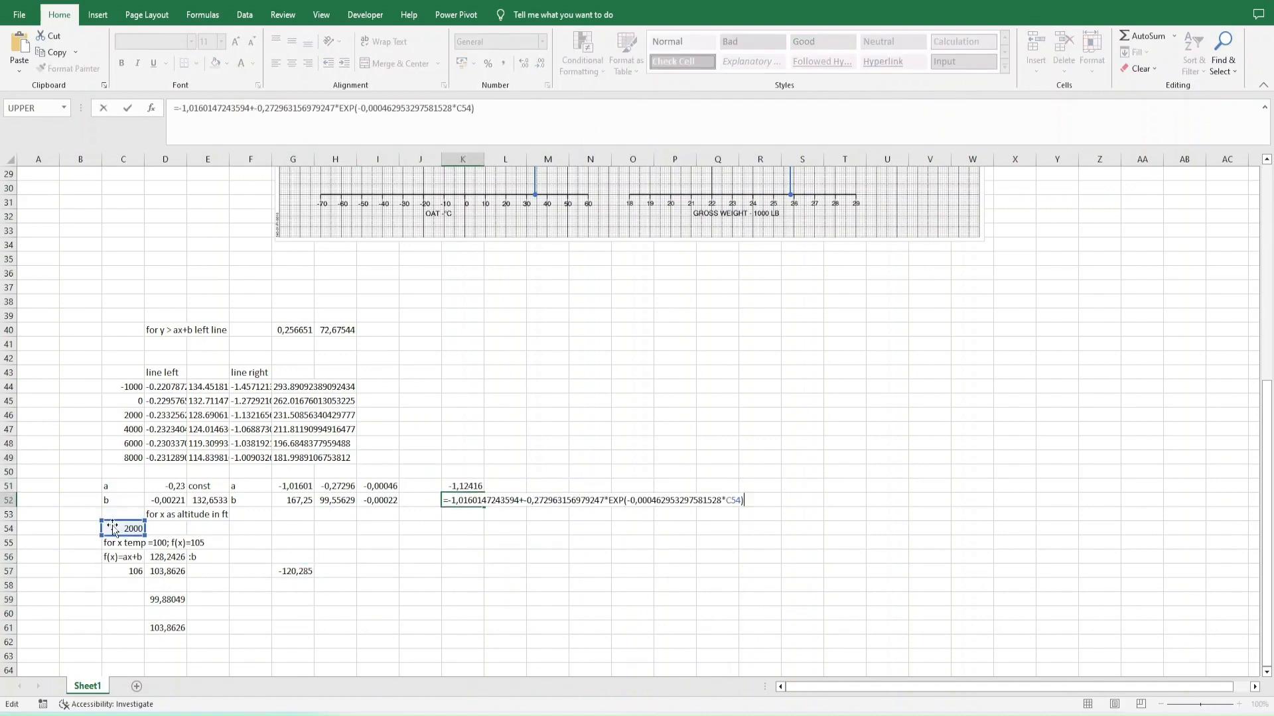
key("Escape")
- Undo the fill into K52 and recheck the formulas in K51 and K52, keeping the fixed coefficients in K51
key("ctrl+z")
key("ctrl+z")
key("Down")
key("F2")
key("Escape")
key("Up")
key("F2")
key("Escape")
key("ctrl+y")
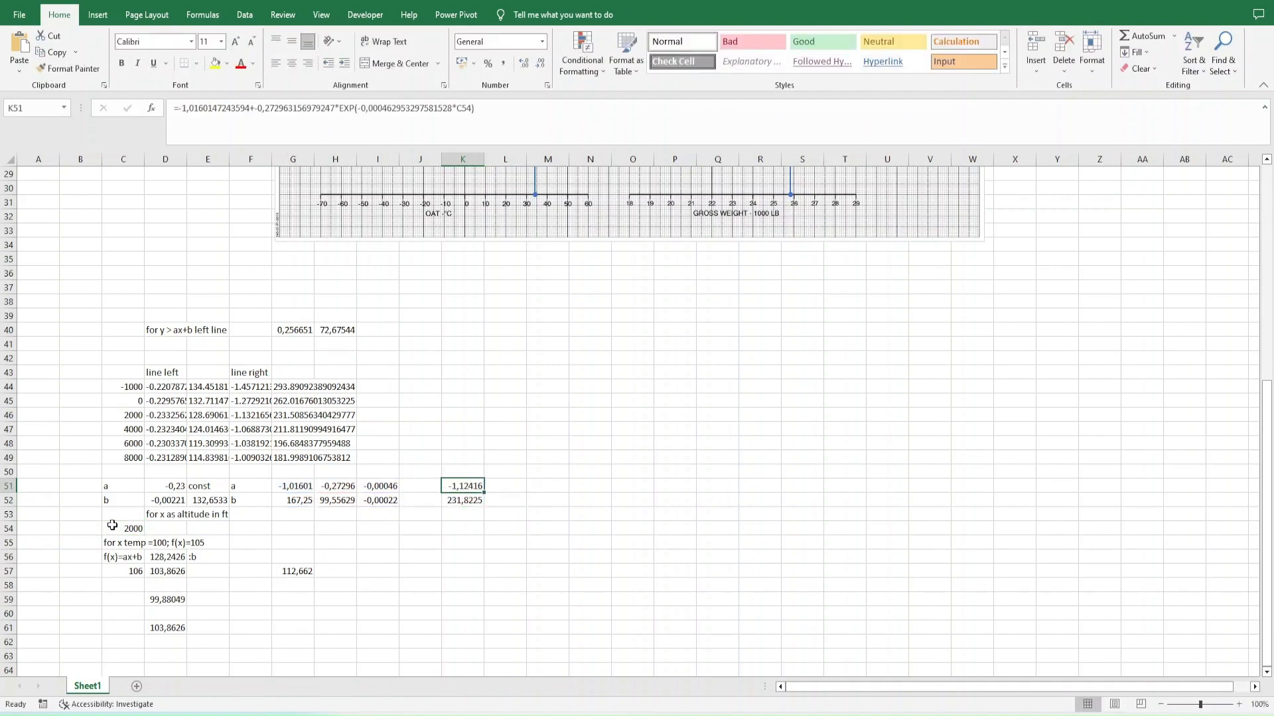
key("Down")
key("F2")
key("Home")
key("Right")
key("shift+Right")
key("shift+Right")
key("shift+Right")
key("F9")
key("Right")
key("Right")
key("shift+Right")
key("shift+Right")
key("shift+Right")
key("F9")
key("Right")
key("Right")
key("Right")
key("Right")
key("Right")
key("Right")
key("shift+Right")
key("shift+Right")
key("shift+Right")
key("F9")
key("Return")
key("Up")
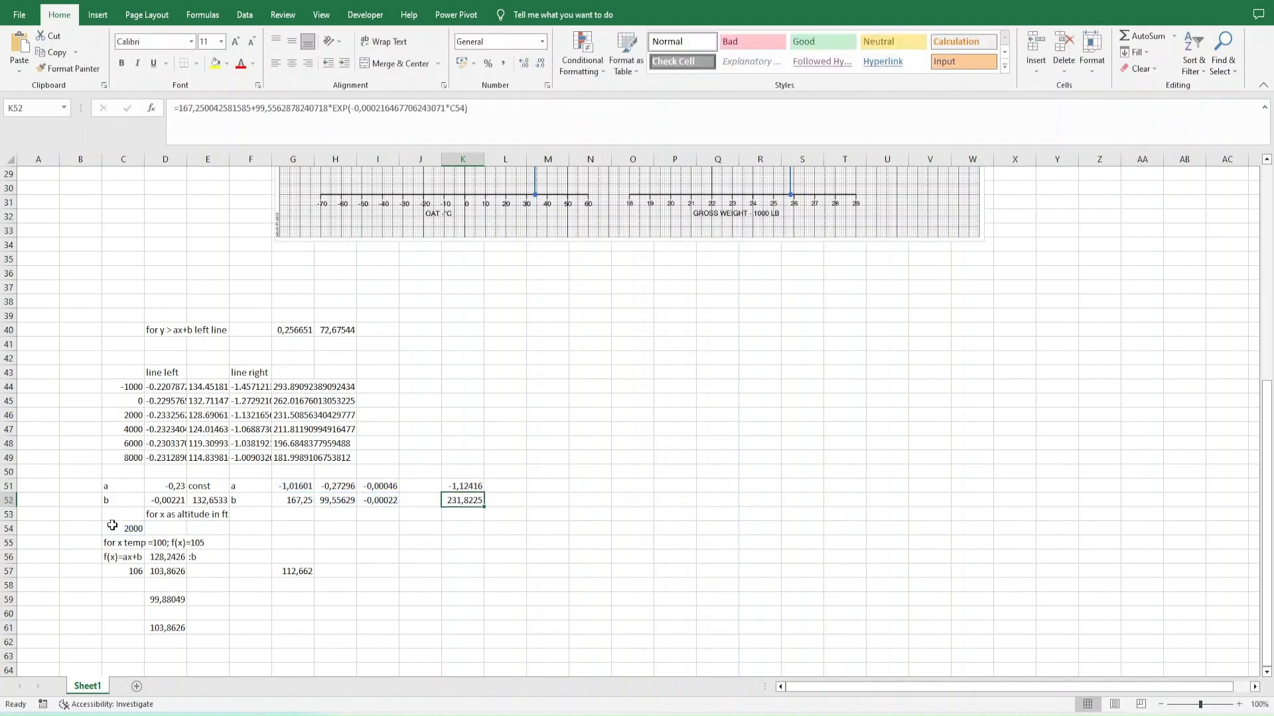
- Substitute the K51 expression, enclosed in parentheses, for the K51 reference in the G57 formula
key("Up")
key("F2")
key("Home")
key("Right")
key("shift+End")
key("ctrl+c")
key("Escape")
key("Down")
key("Down")
key("Down")
key("Down")
key("Down")
key("Down")
key("Left")
key("Left")
key("Left")
key("Left")
key("F2")
key("Home")
key("Right")
key("shift+Right")
key("shift+Right")
key("shift+Right")
type("(")
key("ctrl+v")
type(")")
key("Return")
- Substitute the K52 expression for the K52 reference in the G57 formula and check the combined formula
key("Right")
key("Right")
key("Right")
key("Right")
key("Right")
key("Right")
key("Up")
key("Up")
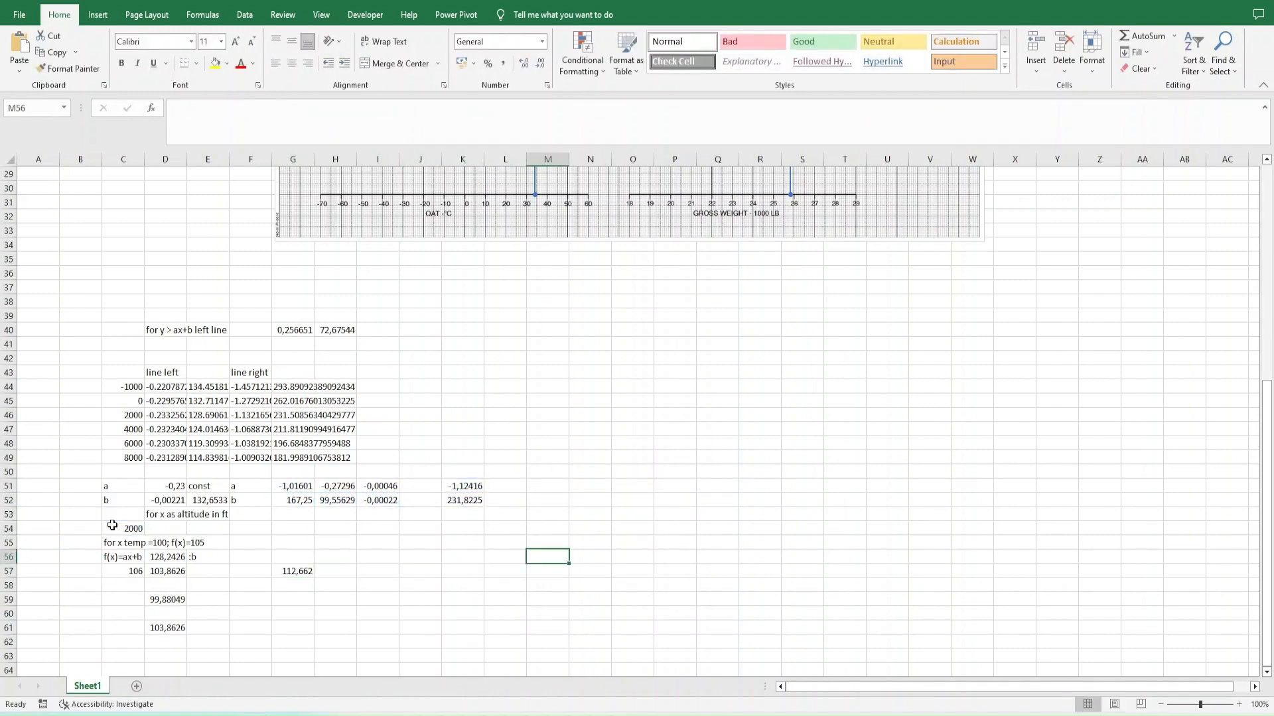
key("Up")
key("Up")
key("Up")
key("Up")
key("Left")
key("Left")
key("F2")
key("Home")
key("Right")
key("shift+End")
key("ctrl+c")
key("Escape")
key("Down")
key("Down")
key("Down")
key("Down")
key("Down")
key("Left")
key("Left")
key("Left")
key("Left")
key("F2")
key("shift+Left")
key("shift+Left")
key("shift+Left")
key("ctrl+v")
key("Return")
key("Up")
key("F2")
key("Escape")
- Copy the left line expression from D57 and check the comparison formula in D59
key("Left")
key("Left")
key("Left")
key("Left")
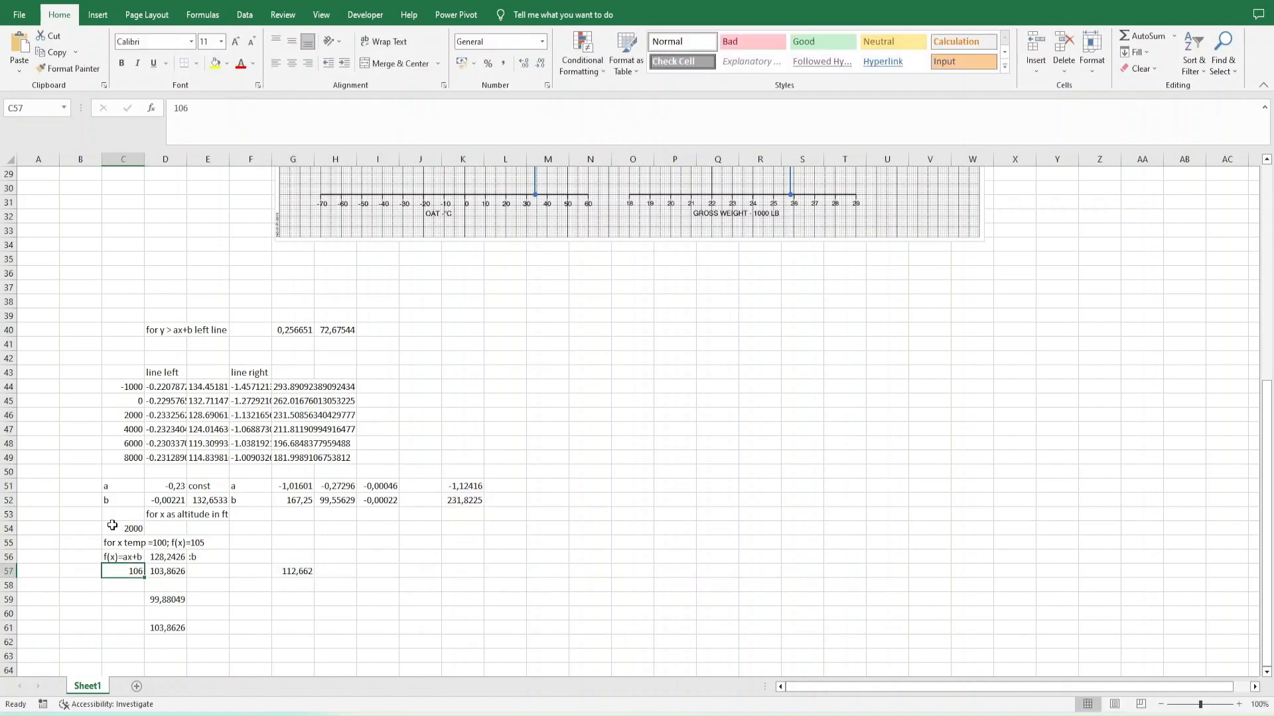
key("Right")
key("F2")
key("Escape")
key("Down")
key("Down")
key("F2")
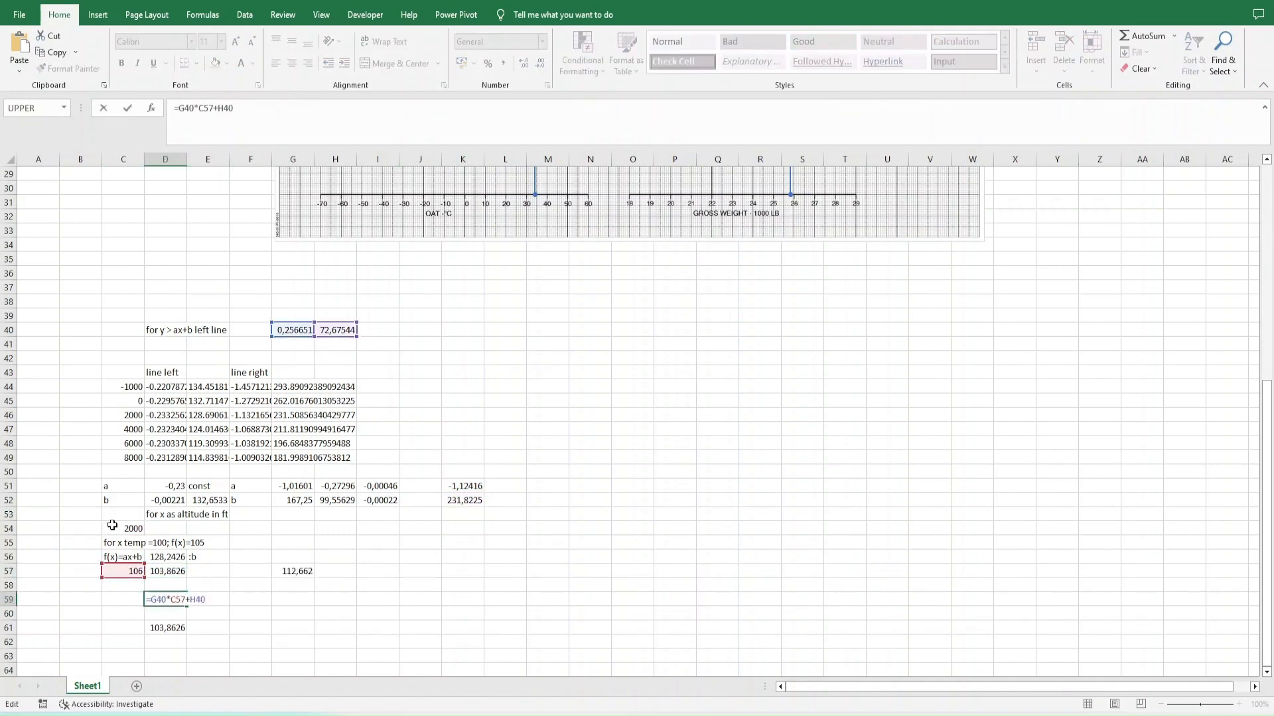
key("Escape")
- Replace the D57 reference in the logical test of the D61 IF formula with the parenthesized left line expression
key("Down")
key("Down")
key("F2")
key("Home")
key("Right")
key("Right")
key("Right")
key("Right")
key("Right")
key("Right")
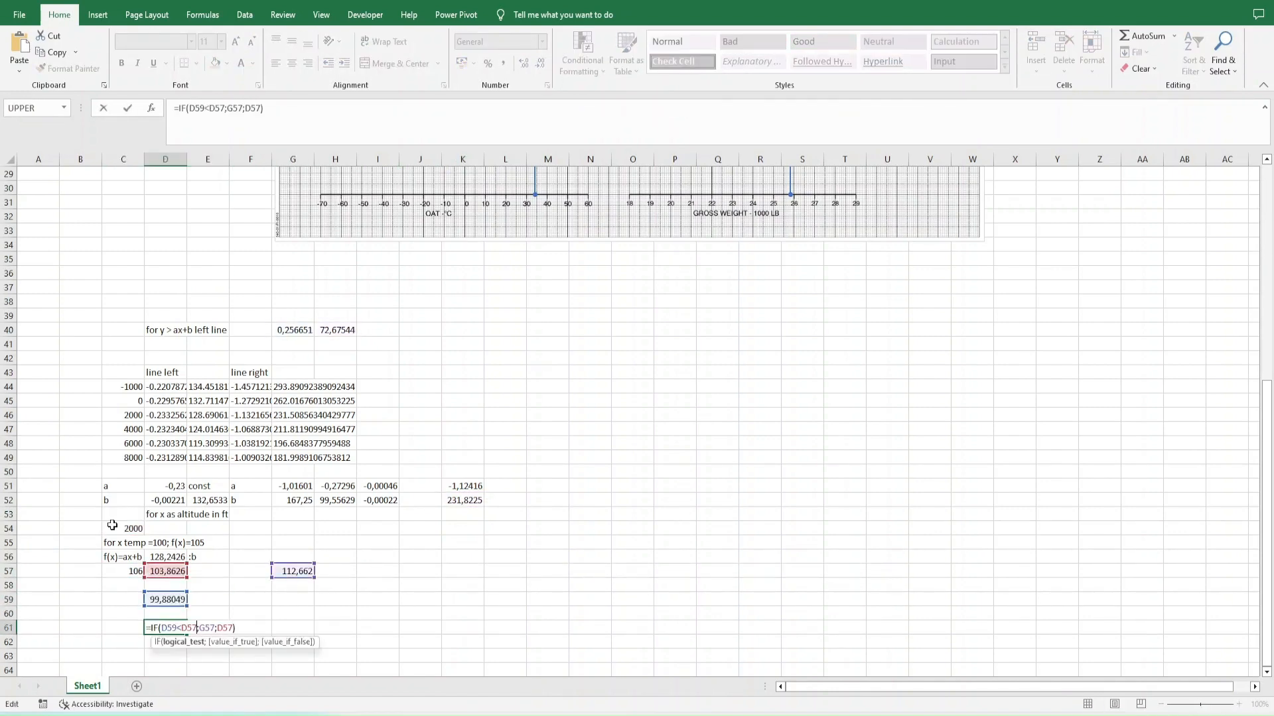
key("shift+Right")
key("shift+Right")
key("shift+Right")
key("ctrl+v")
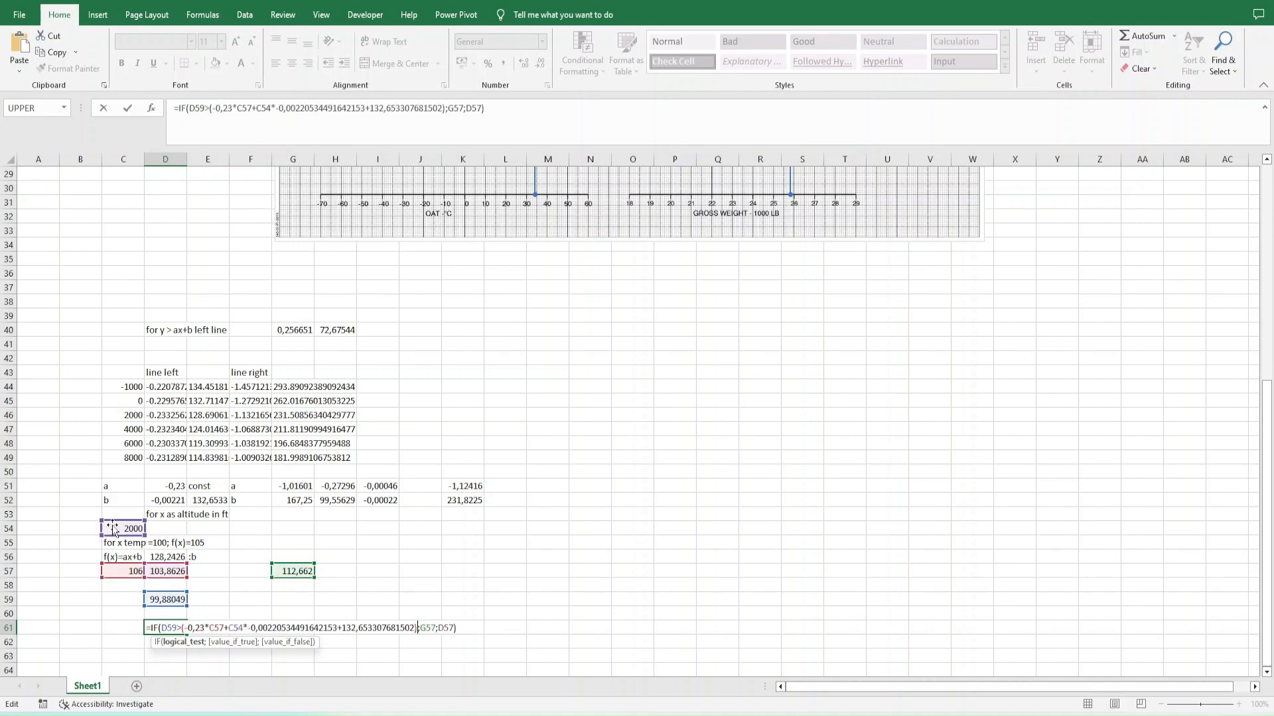
- Replace the D57 reference in the false result of the D61 IF formula with the same left line expression
key("Right")
key("Right")
key("Right")
key("Right")
key("Right")
key("shift+Right")
key("shift+Right")
key("shift+Right")
key("ctrl+v")
key("Return")
- Substitute the right line expression from G57 for the G57 reference in the true result of the D61 IF formula
key("Up")
key("Up")
key("Up")
key("Up")
key("Up")
key("Right")
key("Right")
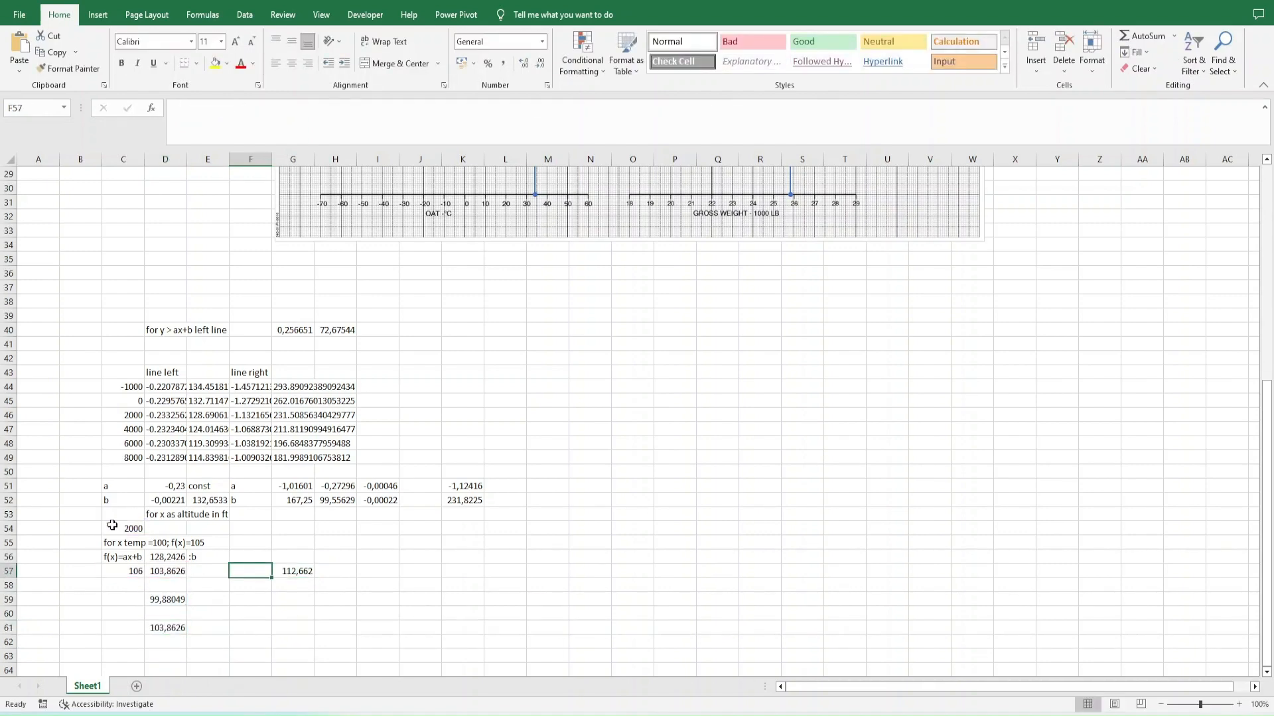
key("Right")
key("F2")
key("shift+Home")
key("shift+Right")
key("ctrl+c")
key("Escape")
key("Down")
key("Down")
key("Down")
key("Down")
key("Left")
key("Left")
key("Left")
key("F2")
key("ctrl+Left")
key("ctrl+Left")
key("ctrl+Left")
key("ctrl+Left")
key("ctrl+Left")
key("ctrl+Left")
key("ctrl+Left")
key("ctrl+Left")
key("shift+Left")
key("shift+Left")
key("shift+Left")
key("ctrl+v")
key("Return")
key("Up")
key("Up")
key("Up")
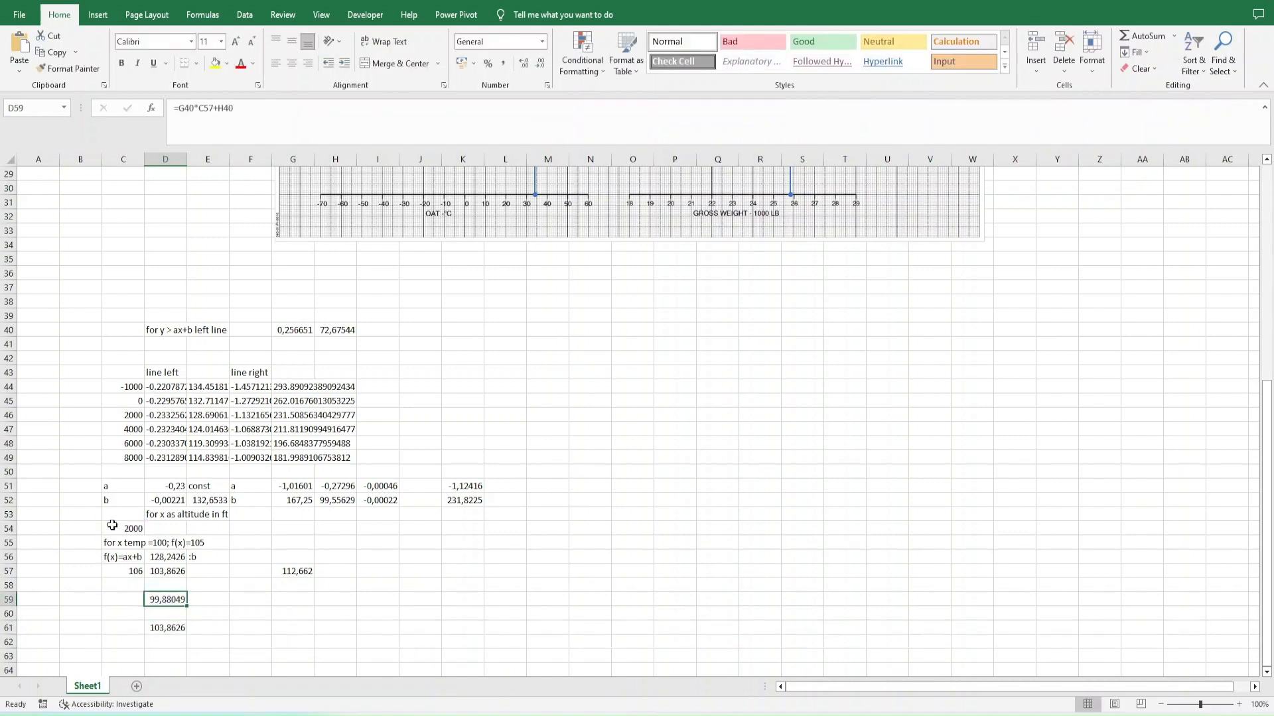
key("F2")
key("Left")
key("Left")
key("Left")
key("Left")
key("Left")
key("Left")
key("Left")
key("Left")
key("Left")
key("Left")
key("Left")
key("Left")
key("Left")
key("Left")
key("Left")
key("Left")
key("Left")
key("Left")
key("shift+Left")
key("shift+Left")
key("shift+Left")
key("F9")
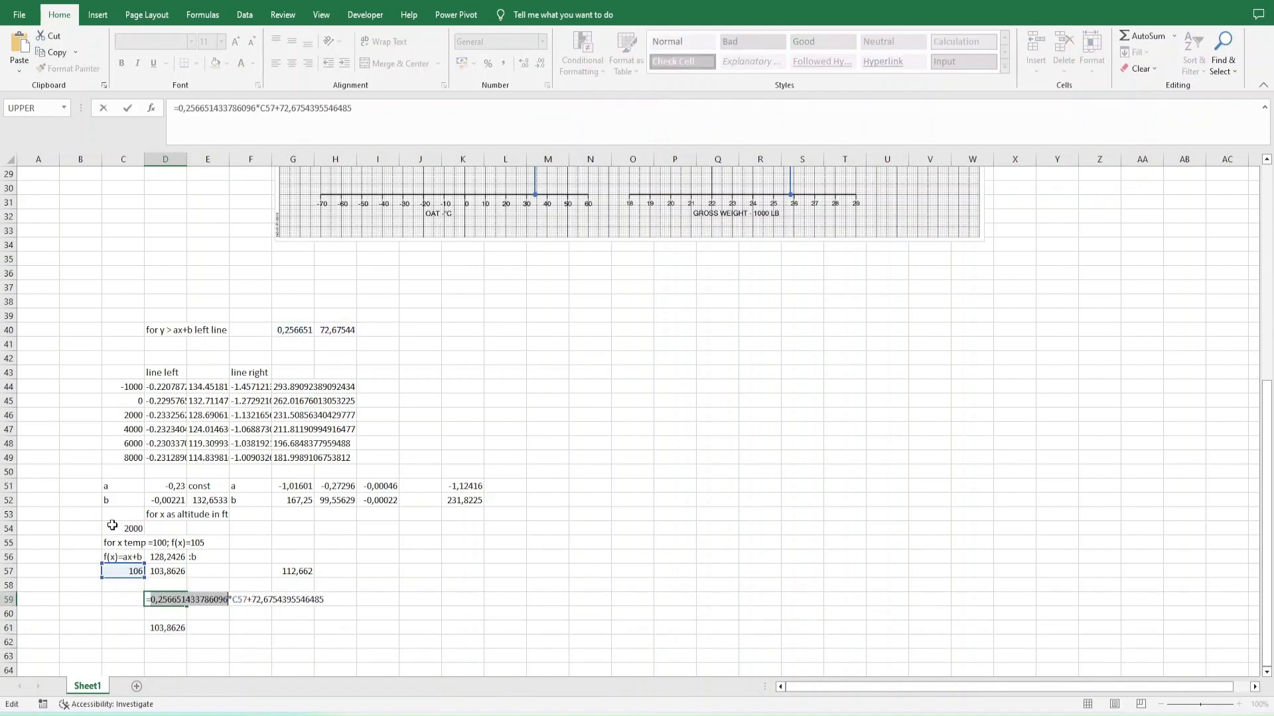
key("Return")
key("Up")
key("F2")
key("shift+Home")
key("shift+Right")
key("ctrl+c")
key("Escape")
key("Down")
key("Down")
- Replace the D59 reference in the logical test of the D61 IF formula with the copied expression in parentheses
key("F2")
left_click(238, 635)
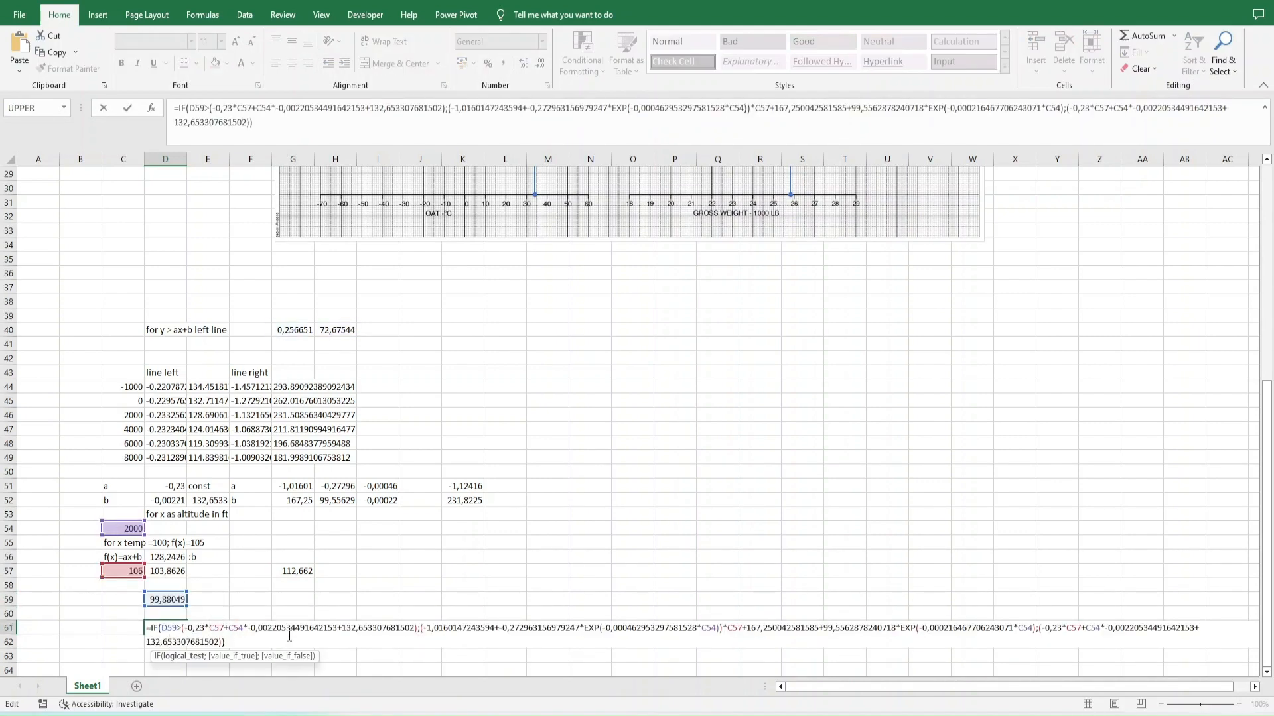
key("Left")
key("Left")
key("Left")
key("Left")
key("Left")
key("Left")
key("Left")
key("Left")
key("Left")
key("Left")
key("Left")
key("Left")
key("Left")
key("Left")
key("Left")
key("Left")
key("Left")
key("Left")
key("Left")
key("Left")
key("shift+Left")
key("shift+Left")
key("shift+Left")
type("(")
key("ctrl+v")
type(")")
key("Return")
key("Up")
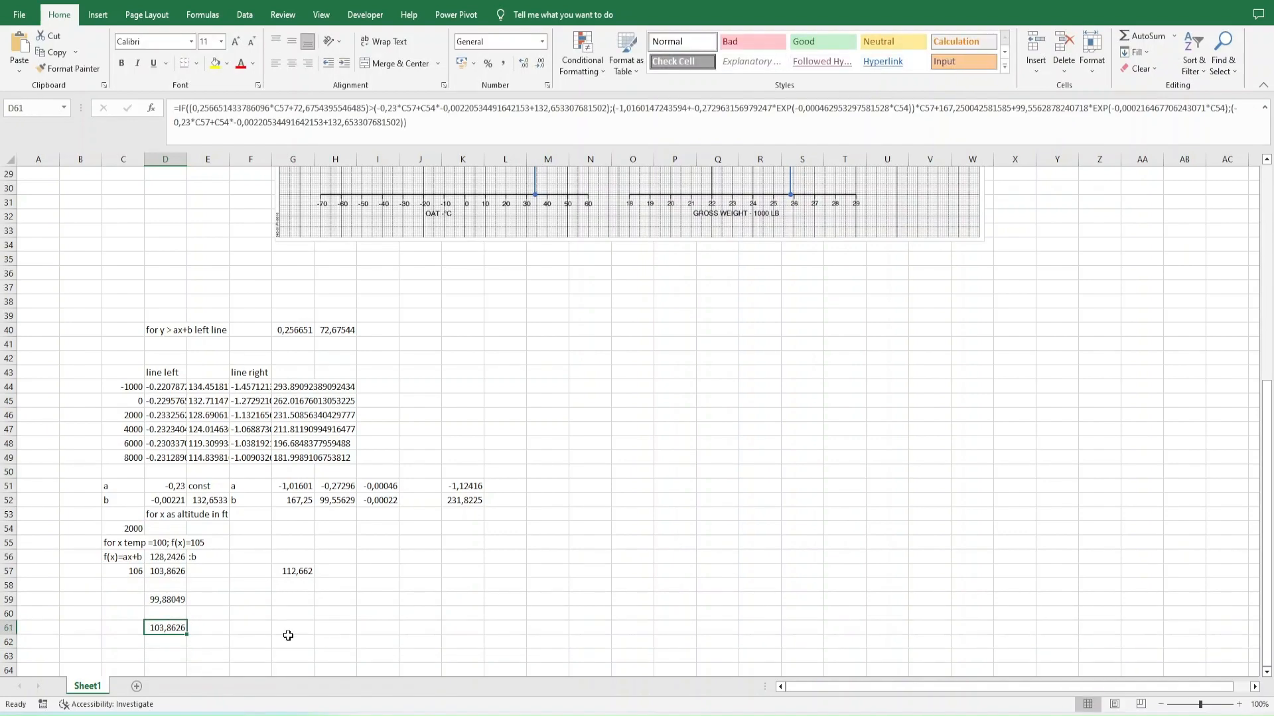
key("F2")
key("Escape")
- Switch to WebPlotDigitizer and mark points for the OAT dataset on the OAT axis every 20 °C from -70 to 50
scroll(141, 617, "up", 10)
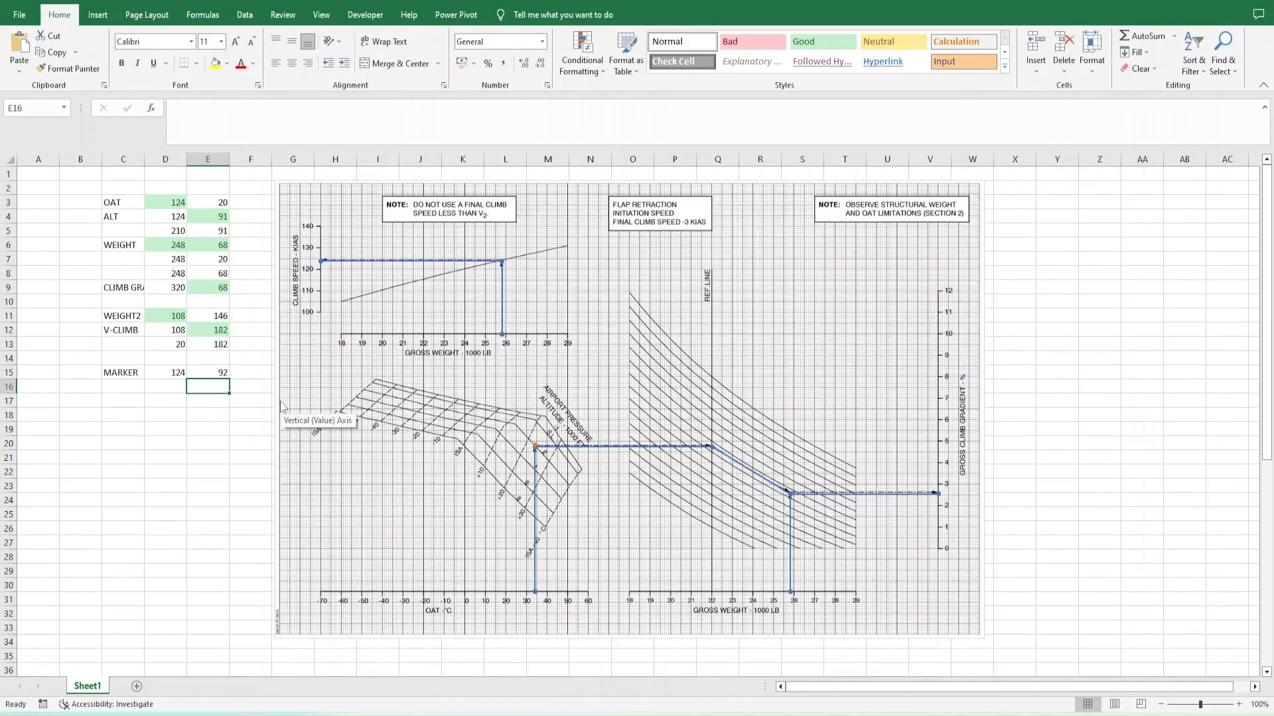
left_click(173, 217)
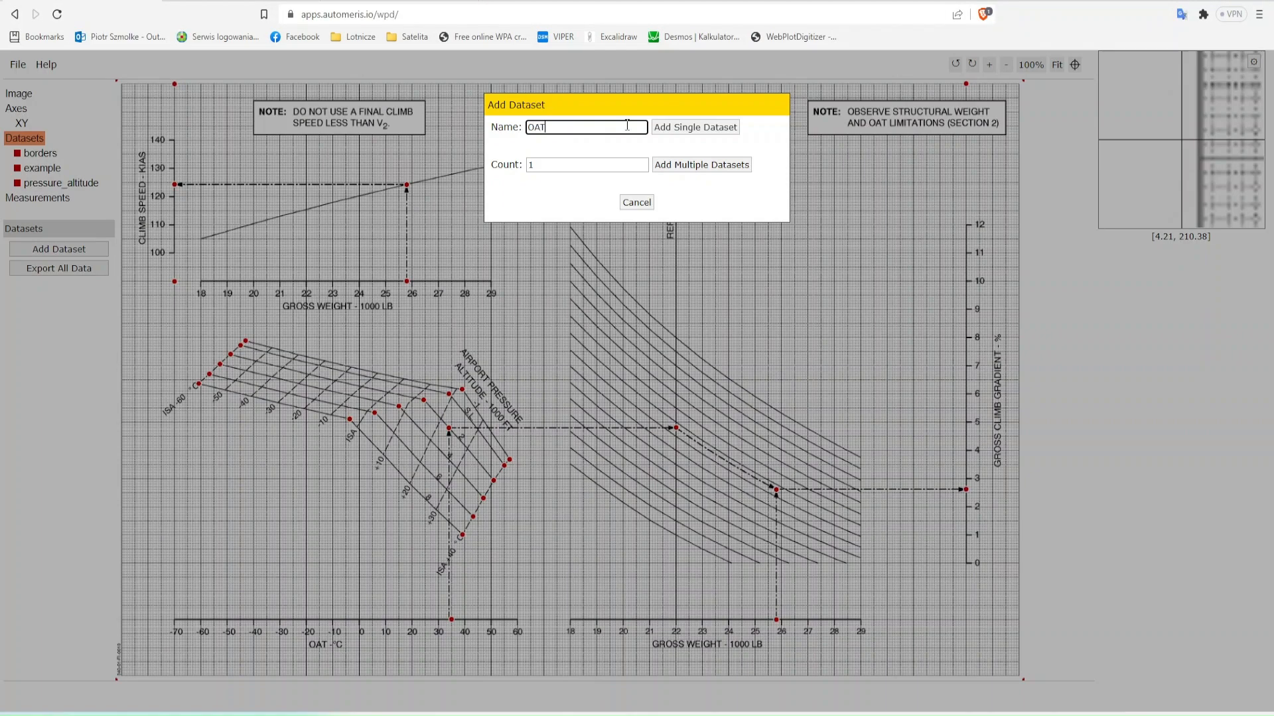
left_click(696, 127)
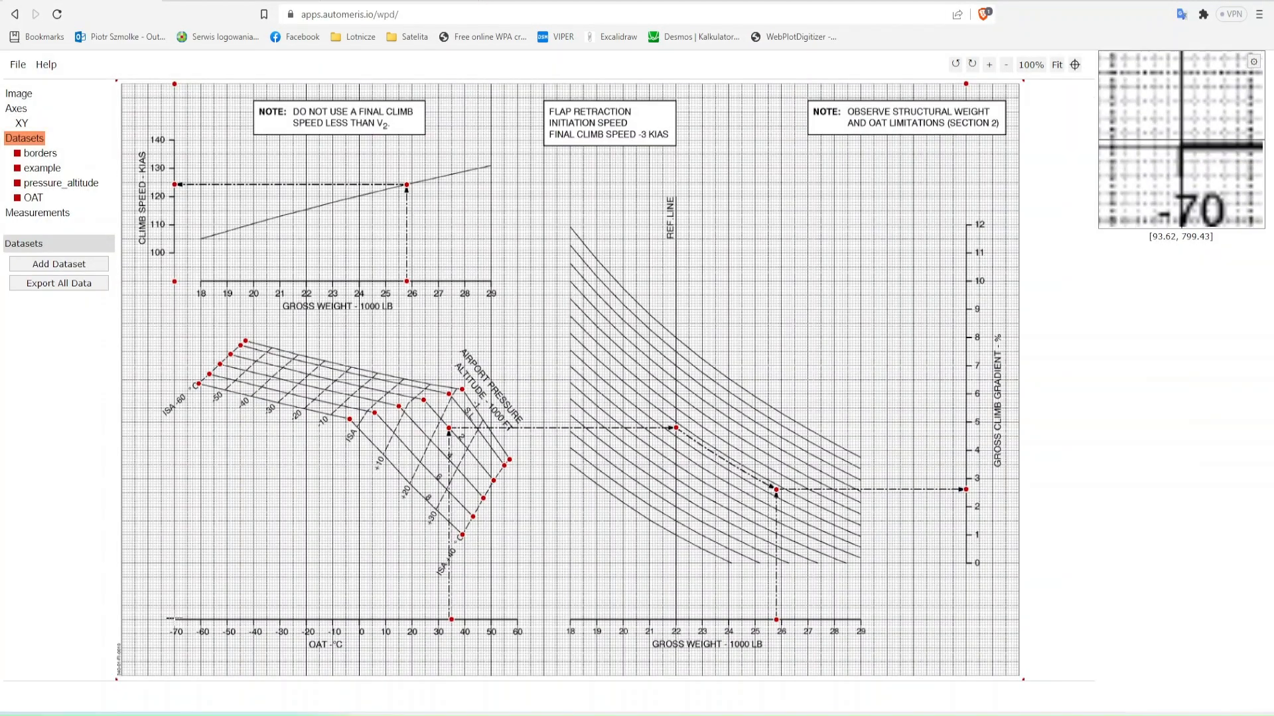
left_click(173, 619)
left_click(229, 619)
left_click(281, 619)
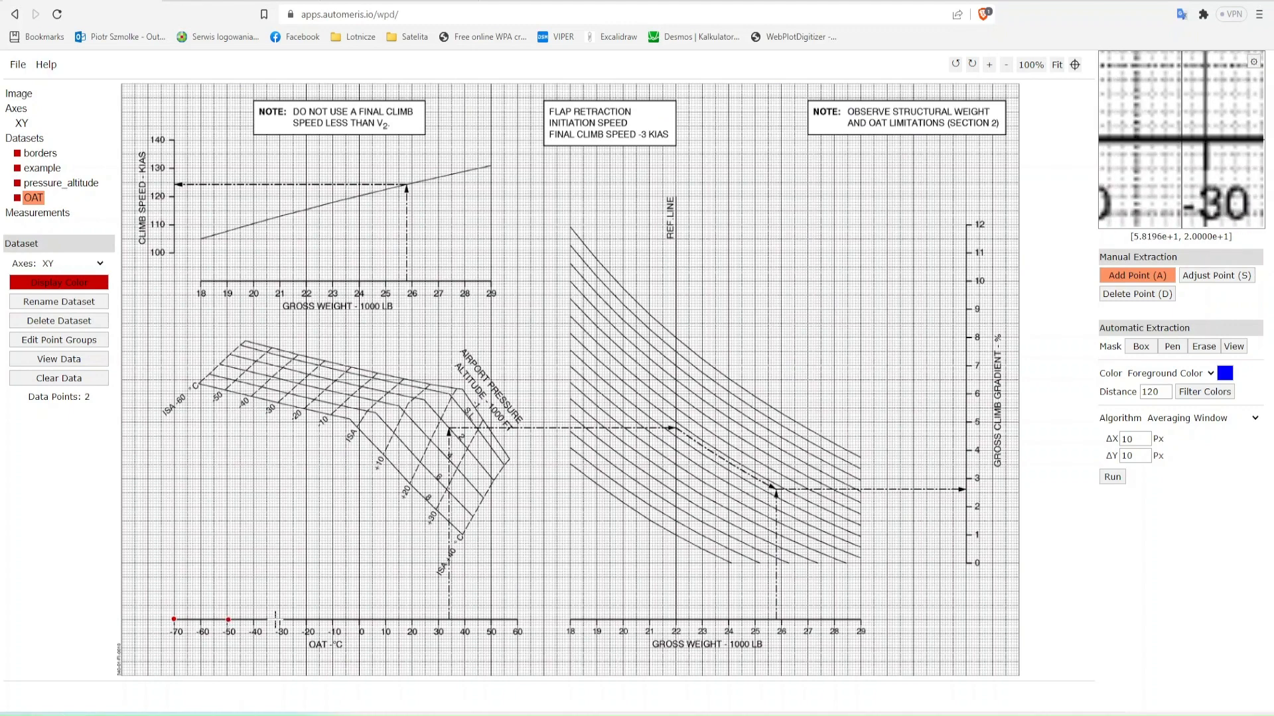
left_click(334, 619)
left_click(388, 619)
left_click(438, 620)
left_click(490, 618)
- Graph the OAT points in Plotly against x values from -70 to 50 in steps of 20 and fit a linear curve
left_click(58, 359)
left_click(610, 354)
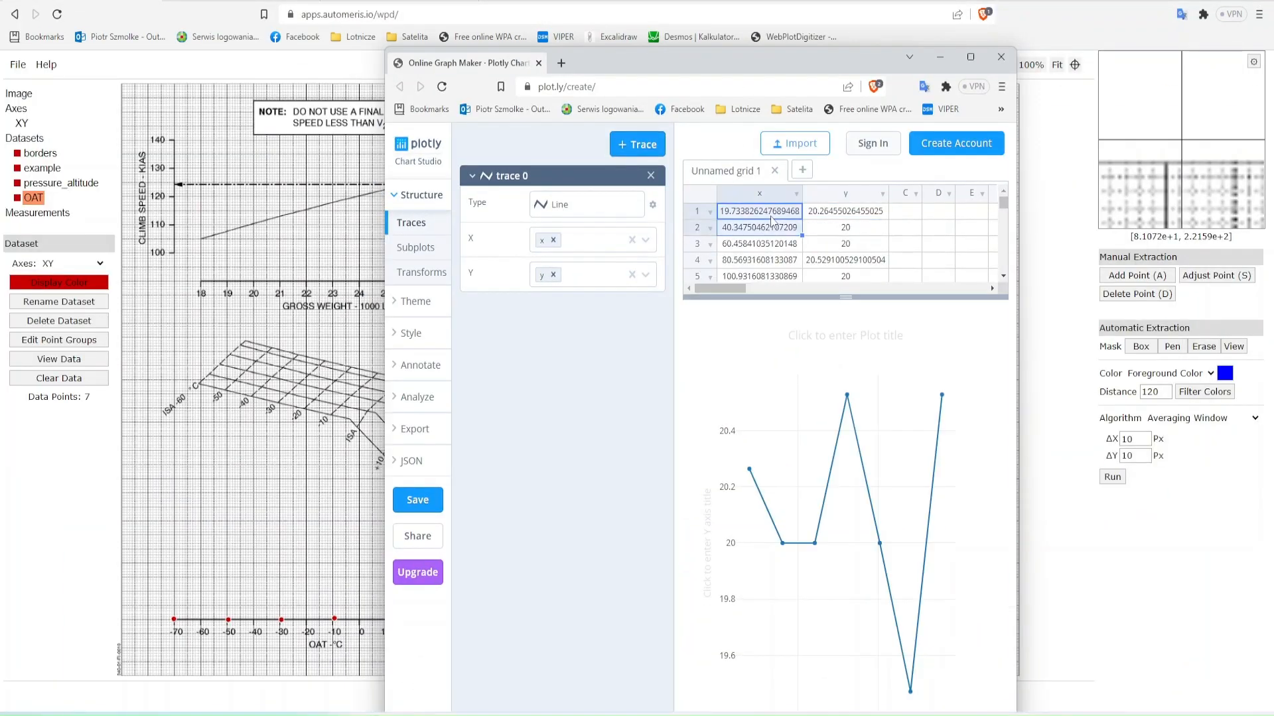
key("ctrl+x")
key("ctrl+v")
type("-70")
key("Return")
type("-50")
key("Return")
type("-30")
key("Return")
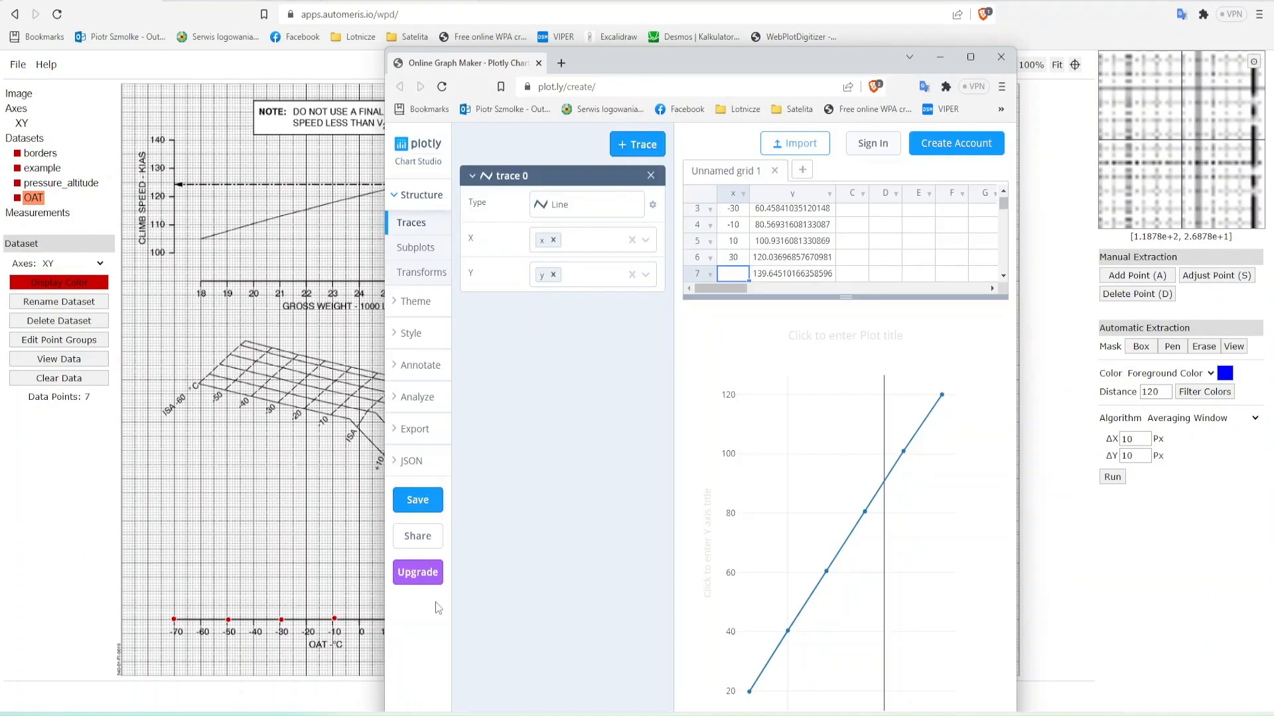
left_click(418, 396)
left_click(412, 432)
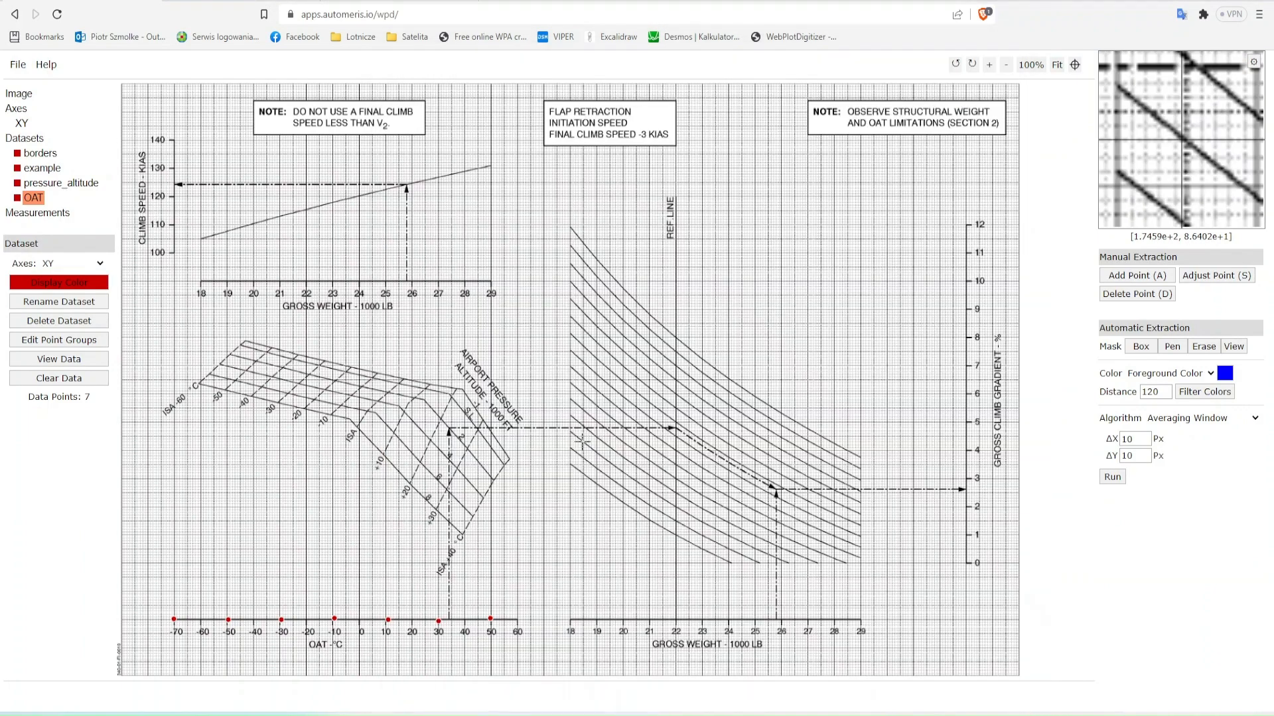
- Switch to Excel, label cell A21 OAT and enter 34 in B21
key("alt+Tab")
type("OAT")
key("Right")
type("34")
key("Right")
key("Up")
key("Up")
key("Up")
key("Up")
key("Up")
key("Up")
key("Up")
key("Up")
key("Up")
key("Up")
key("Up")
key("Up")
key("Up")
key("Up")
key("Up")
key("Up")
key("Up")
key("Up")
key("Right")
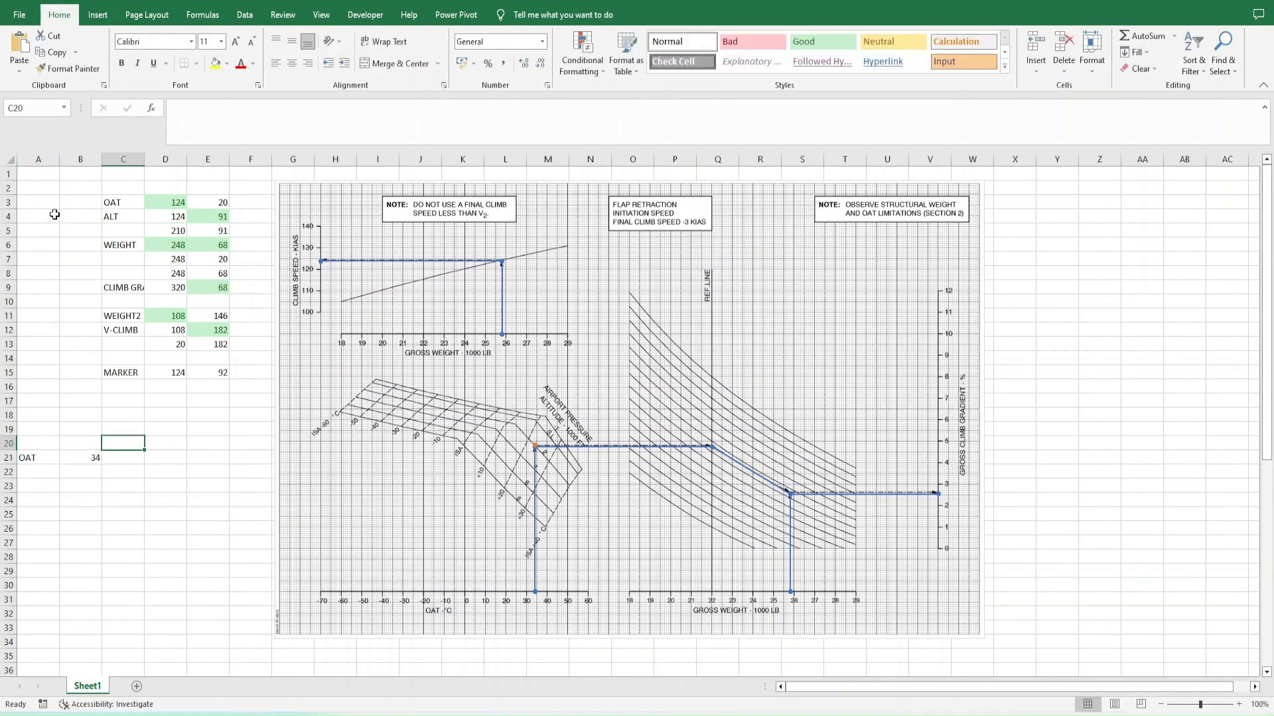
- Set the OAT position in D3 to B21+90 and check it against the linear fit parameters in Plotly
key("equal")
key("Left")
key("Left")
key("Down")
key("Down")
key("Down")
key("Down")
key("Down")
key("Down")
key("Down")
key("Down")
key("Down")
key("Down")
key("Down")
key("Down")
key("Down")
key("Down")
key("Down")
key("Down")
key("Down")
key("Down")
key("Down")
key("Up")
type("+90")
key("Return")
key("Up")
key("alt+Tab")
key("alt+Tab")
key("alt+Tab")
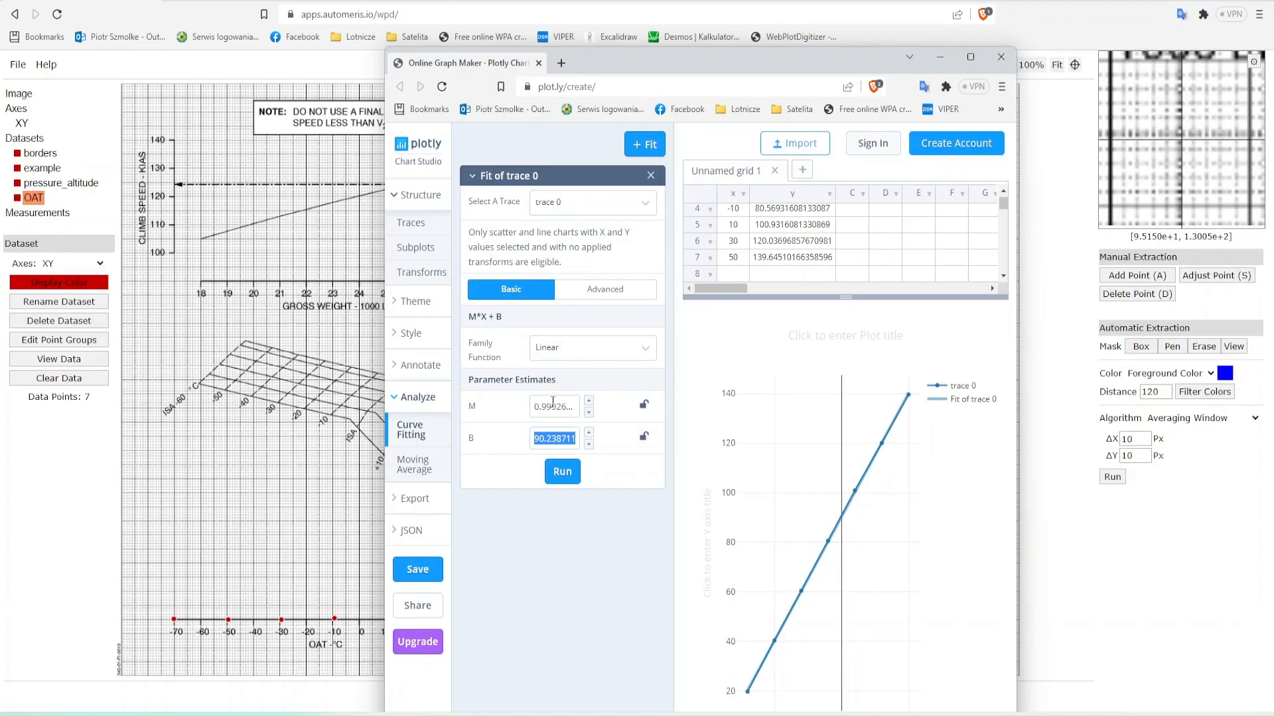
key("alt+Tab")
key("alt+Tab")
- Copy the complete IF formula text from cell D61
key("Down")
key("Down")
key("Down")
key("Down")
key("Down")
key("Down")
key("Down")
key("Down")
key("Down")
key("Down")
key("Down")
key("Down")
key("Down")
key("Down")
key("Down")
key("Down")
key("Down")
key("Down")
key("Down")
key("Down")
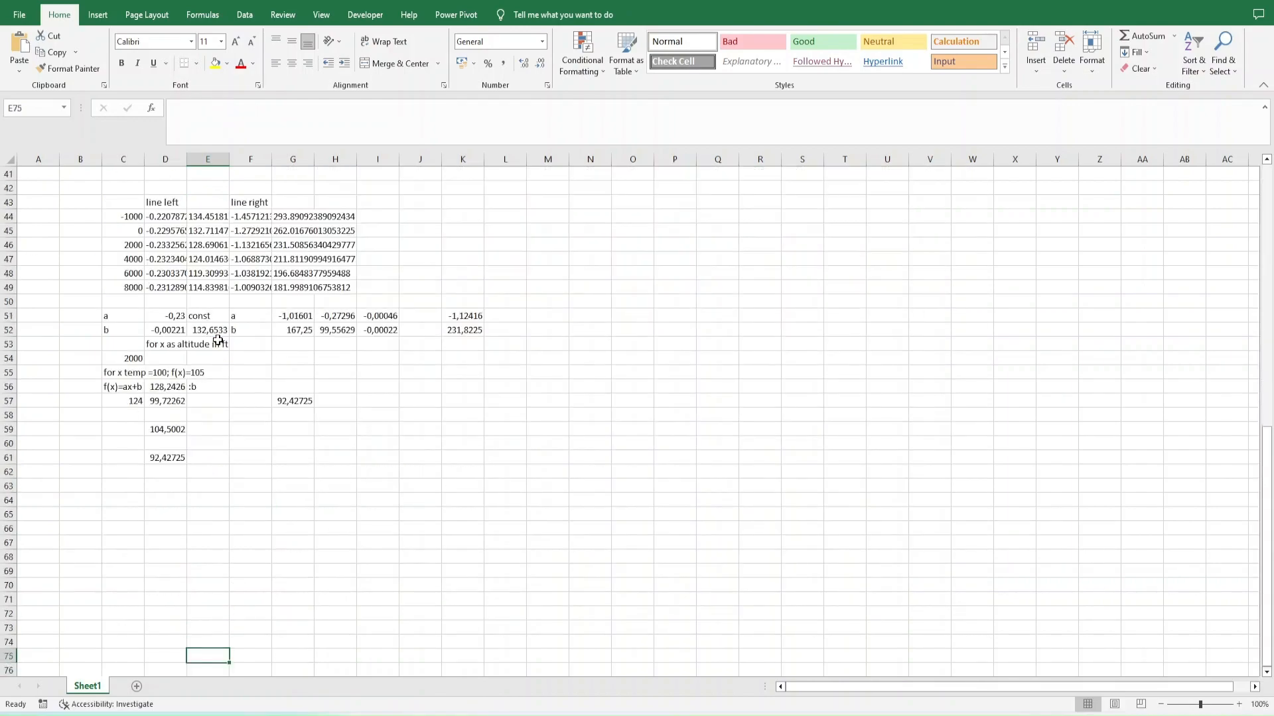
key("Left")
key("Up")
key("Up")
key("Up")
key("Up")
key("Up")
key("Up")
key("Up")
key("Up")
key("Up")
key("Up")
key("Up")
key("Up")
key("Up")
key("Up")
key("F2")
key("ctrl+a")
key("ctrl+c")
key("Escape")
- Replace the ALT value in cell E4 with the copied IF formula
key("Up")
key("Up")
key("Up")
key("Up")
key("Up")
key("Up")
key("Up")
key("Up")
key("Up")
key("Up")
key("Up")
key("Up")
key("Up")
key("Up")
key("Up")
key("Up")
key("Up")
key("Up")
key("Up")
key("Up")
key("Right")
key("Down")
key("Down")
key("Down")
key("F2")
key("BackSpace")
key("BackSpace")
key("ctrl+v")
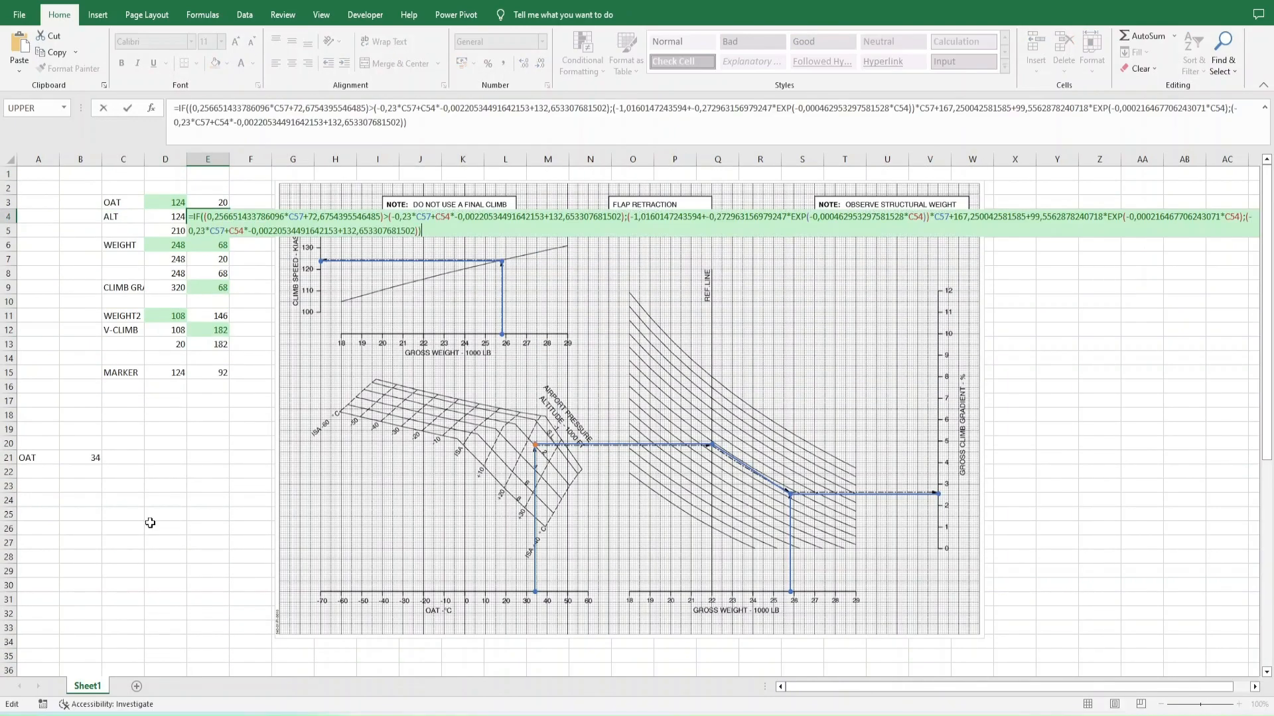
scroll(128, 425, "down", 13)
key("ctrl+Return")
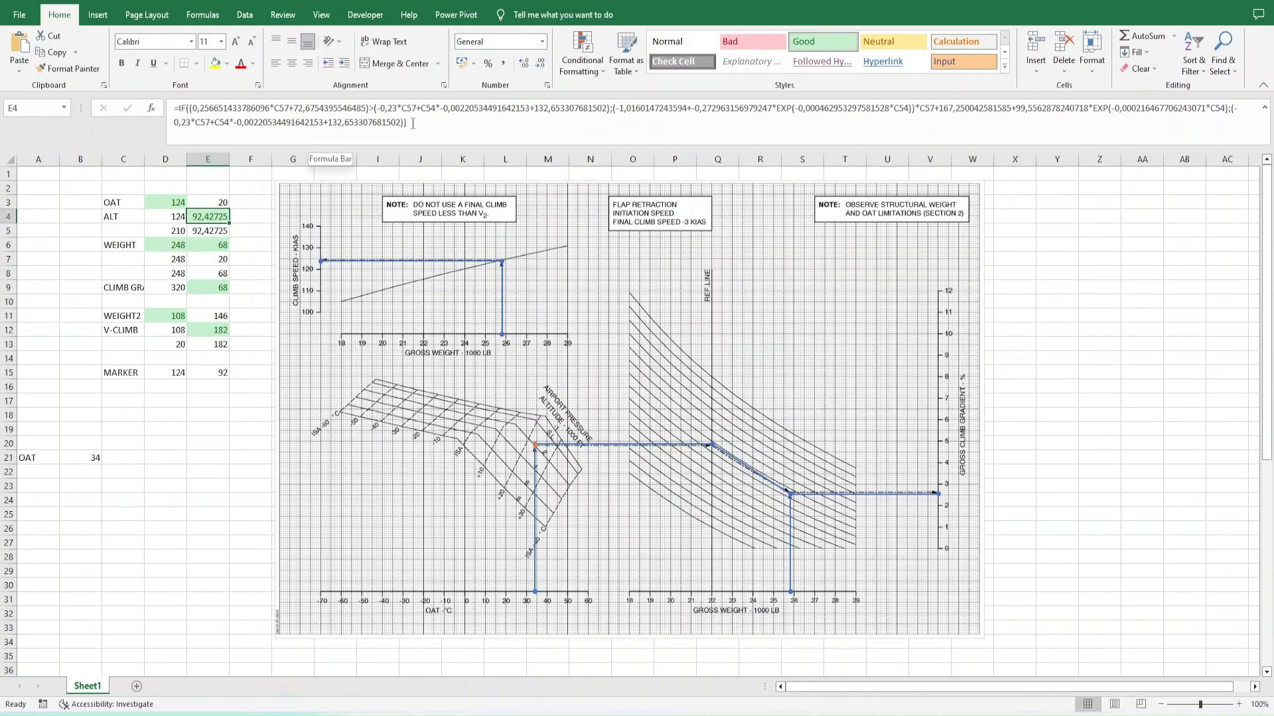
- Replace the C57 references in the E4 formula with D4 and check the resulting formula
key("ctrl+h")
left_click(277, 563)
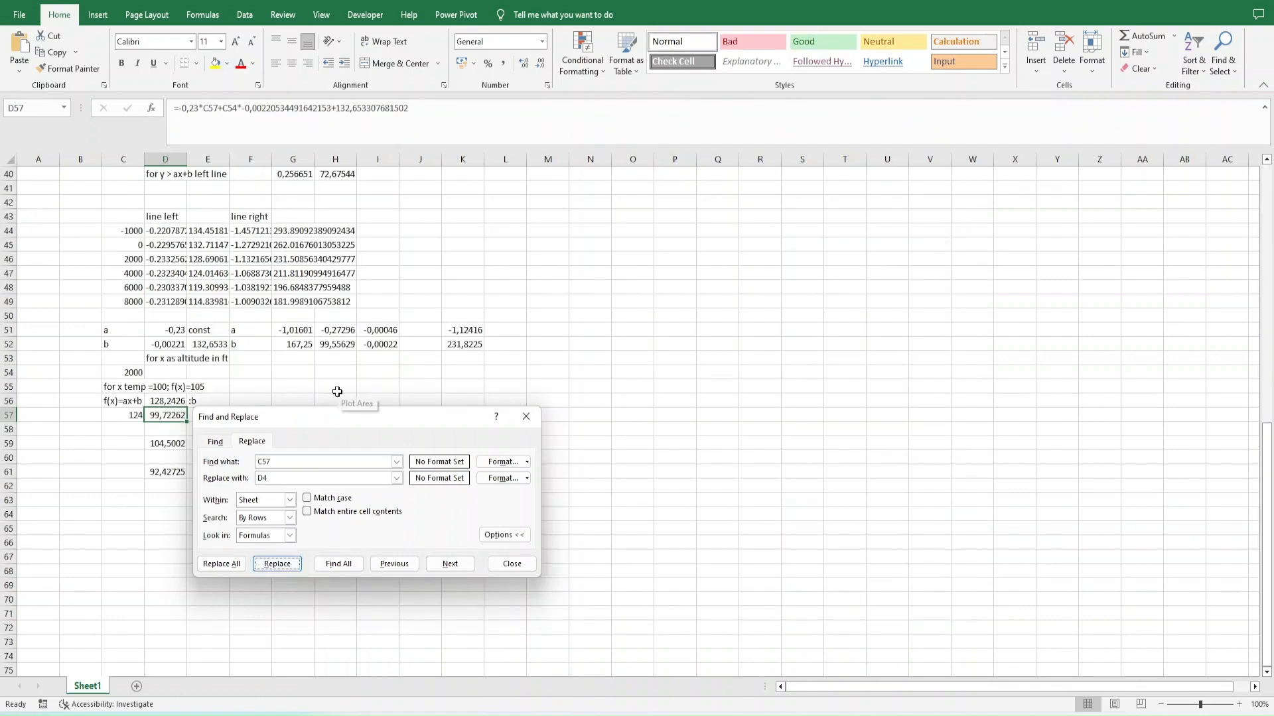
key("Escape")
scroll(286, 312, "up", 13)
left_click(211, 215)
key("F2")
key("Escape")
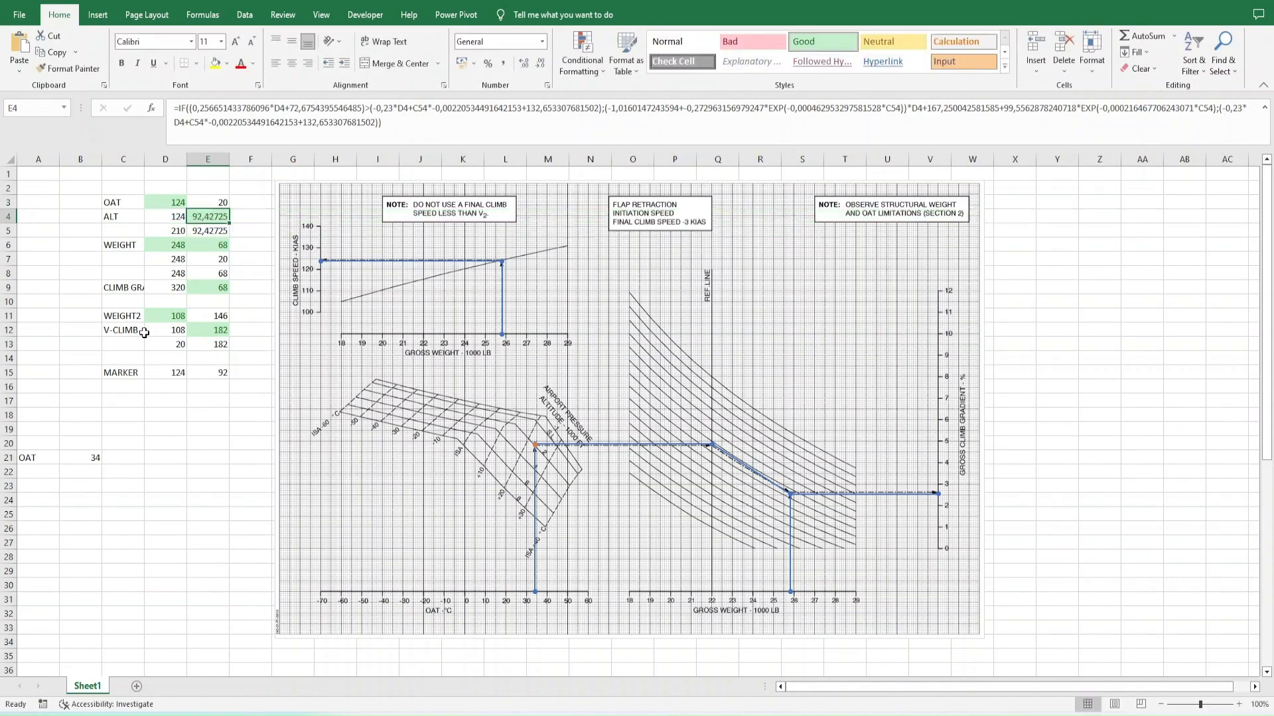
- Move the altitude value from C54 to B22 and label A22 ALT
scroll(144, 332, "down", 15)
left_click(126, 275)
key("ctrl+x")
scroll(233, 355, "up", 15)
left_click(80, 474)
key("ctrl+v")
key("Left")
type("AlT")
key("Tab")
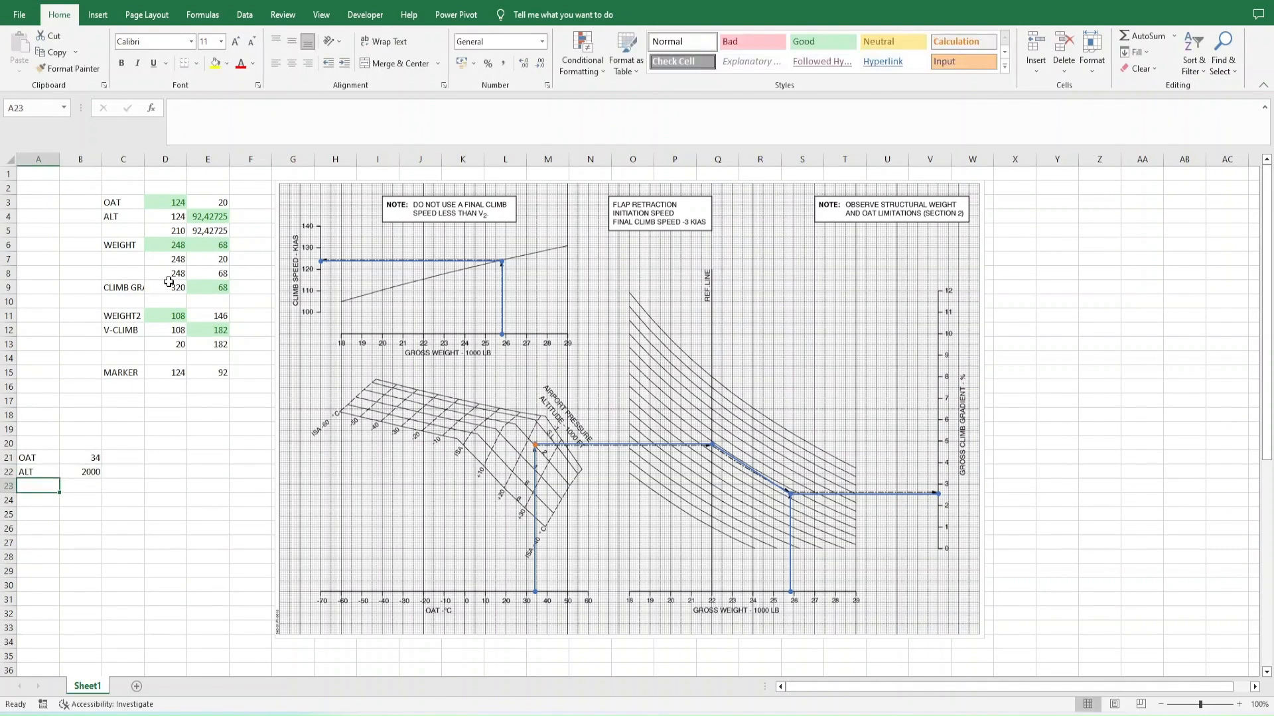
- Test the chart lines with altitude 3000 in B22 and OAT values of -70 and -30 in B21
type("3000")
key("Up")
type("-70")
key("Return")
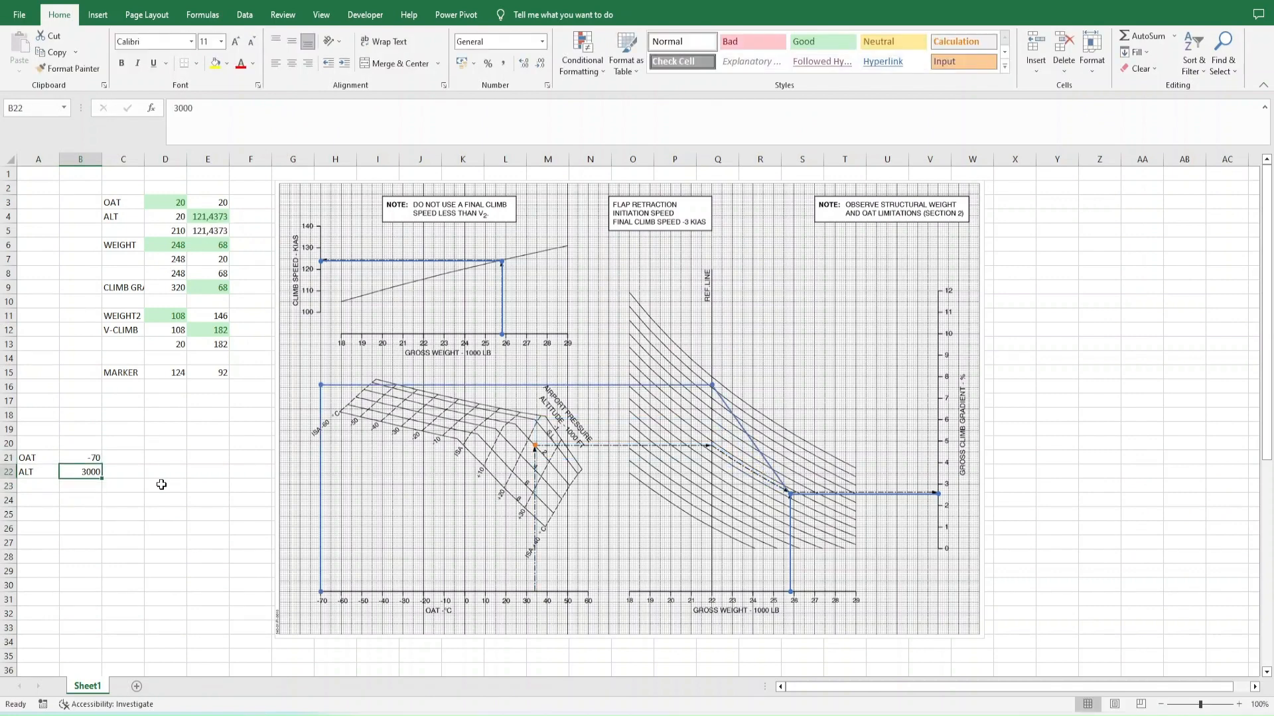
key("Up")
key("Up")
type("-30")
key("Return")
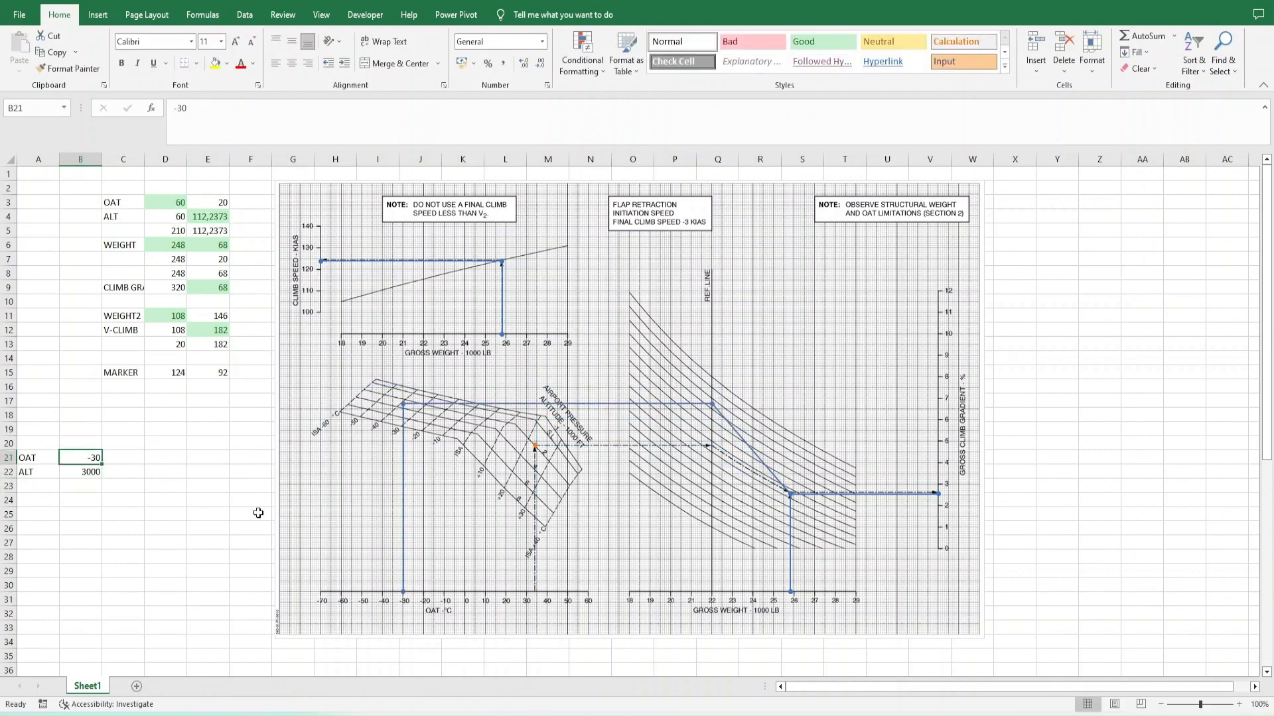
- Test the chart lines with OAT -10 at altitude 5000 and with OAT 10 at altitude 8000
type("5000")
key("Return")
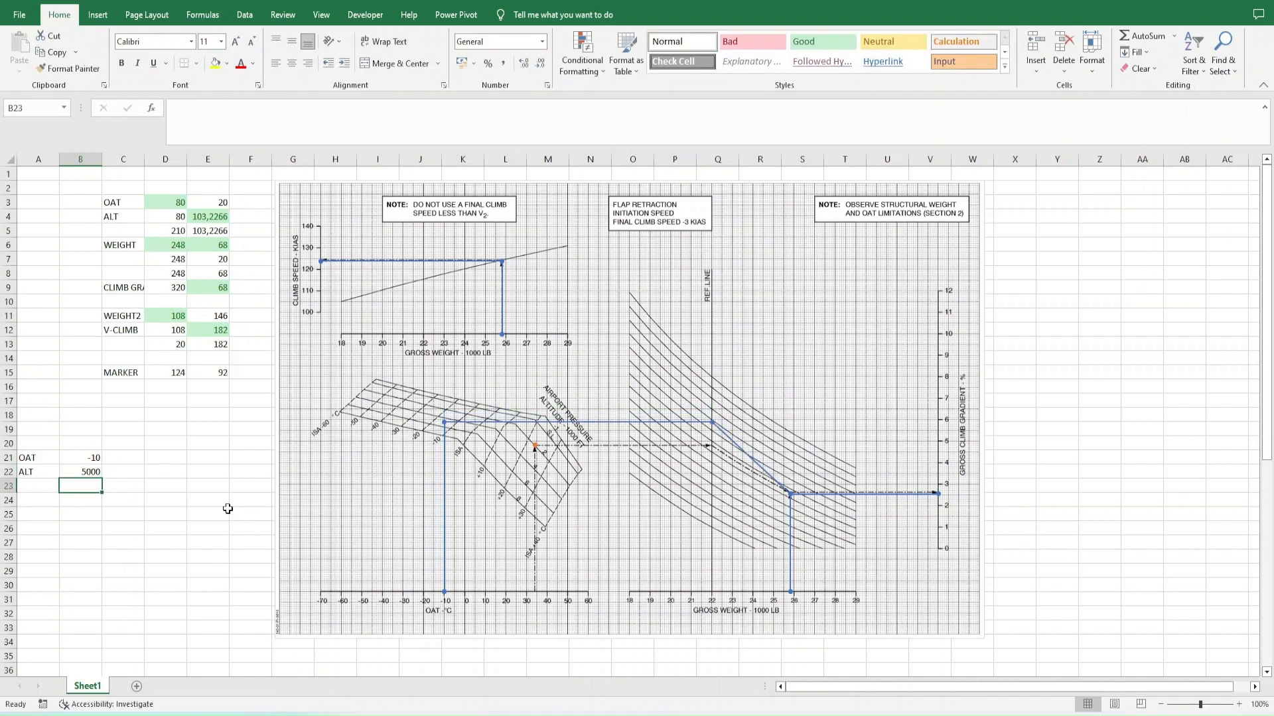
key("Up")
key("Up")
type("10")
key("Return")
key("Return")
type("8000")
- Set the OAT in B21 to 15 and the altitude in B22 to 500
key("Return")
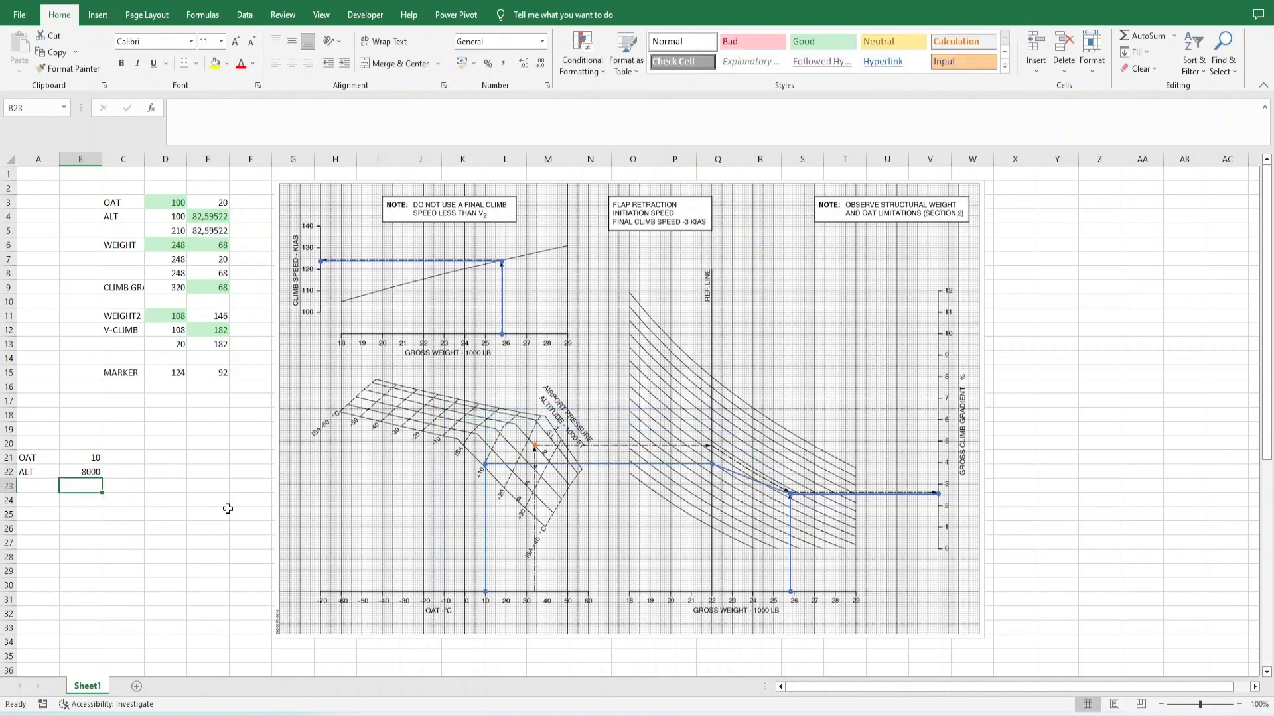
type("15")
key("Return")
type("500")
key("Tab")
- Wrap the IF formula in E4 in ROUND with 0 decimal places
left_click(208, 216)
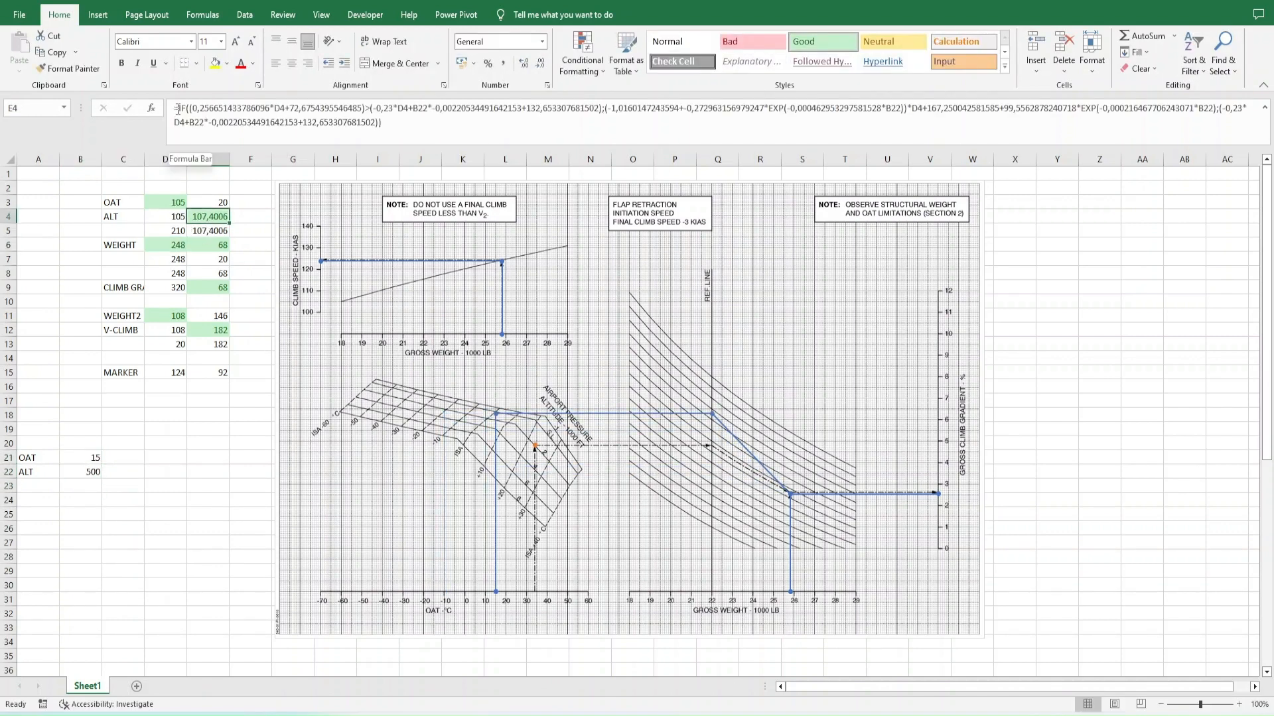
left_click(278, 129)
type("0)")
key("Return")
key("Up")
left_click(421, 126)
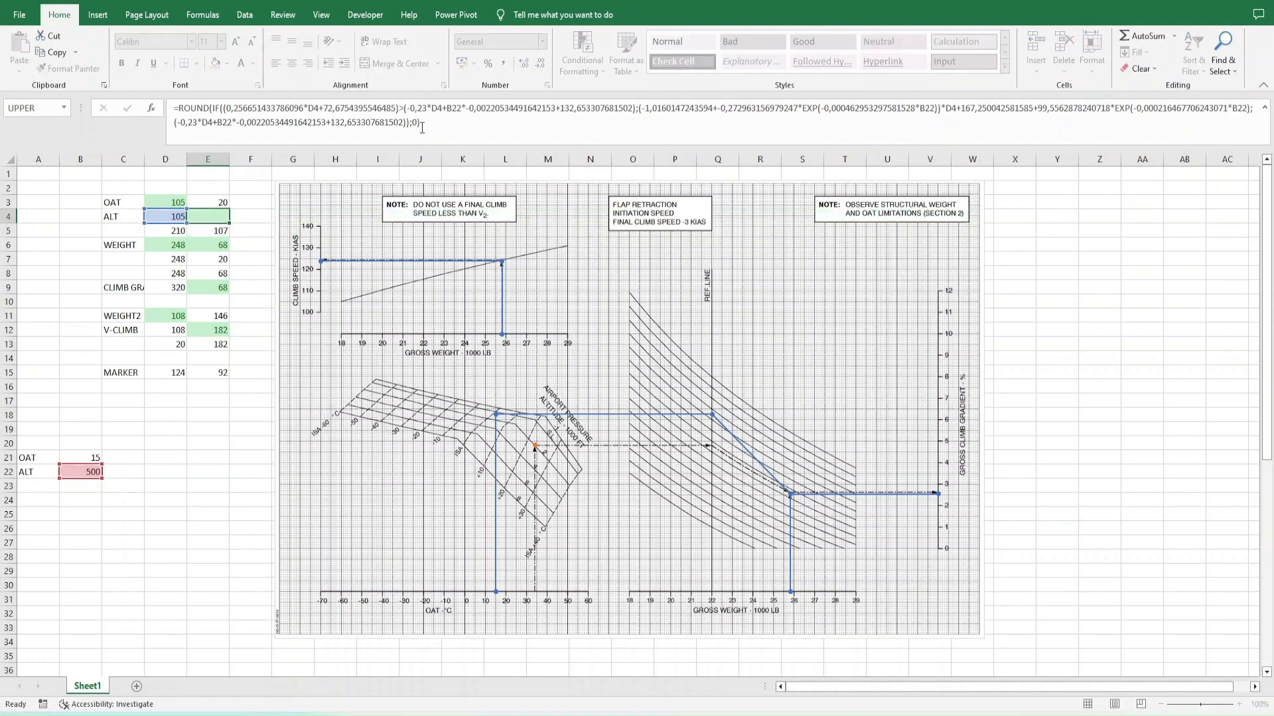
key("Escape")
key("Down")
key("Down")
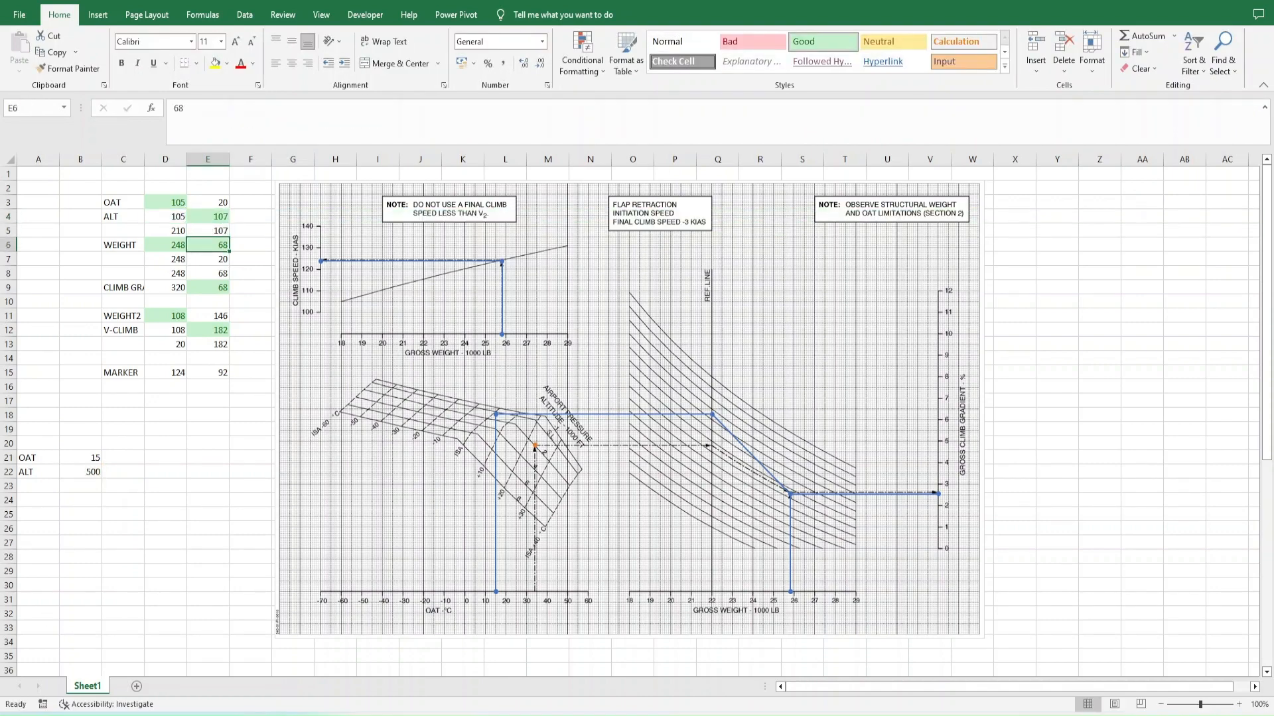
- Add the label WEIGTH in cell A23 below ALT
left_click(54, 485)
type("WEIGTH")
key("Tab")
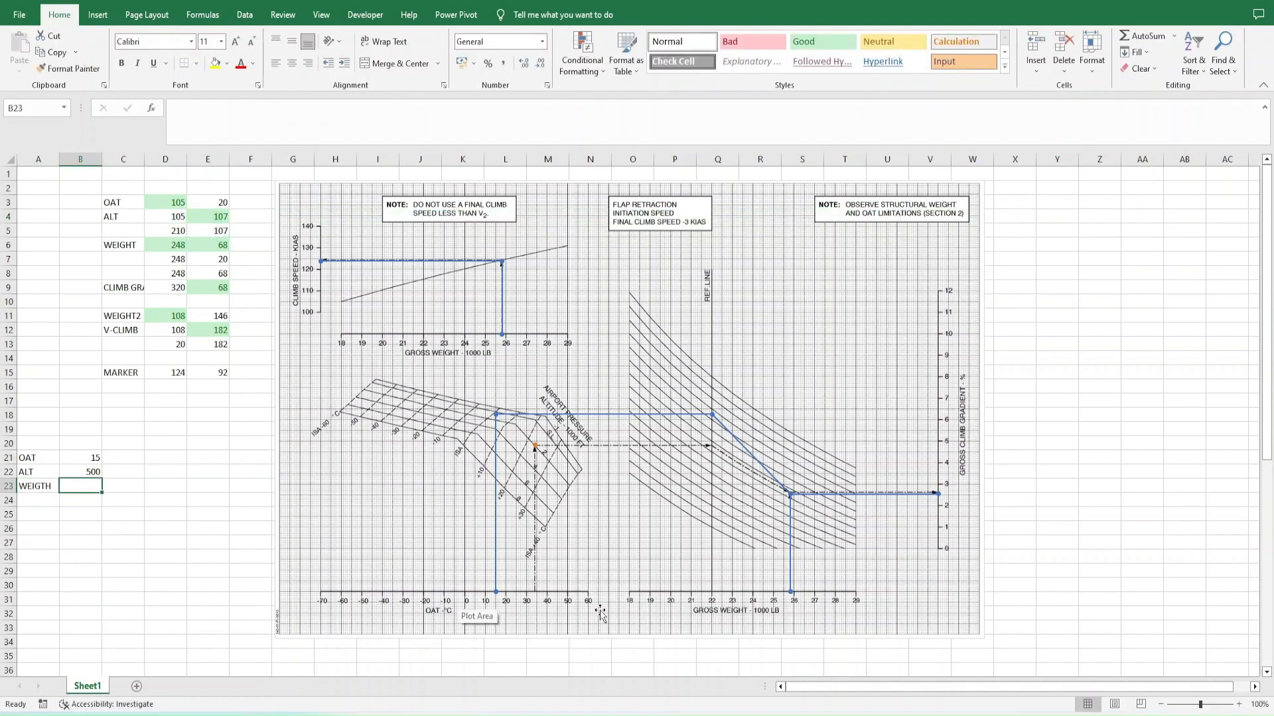
- Switch to the browser, leave the Desmos graph without saving and clear all points of the OAT dataset in WebPlotDigitizer
key("alt+Tab")
left_click(354, 2)
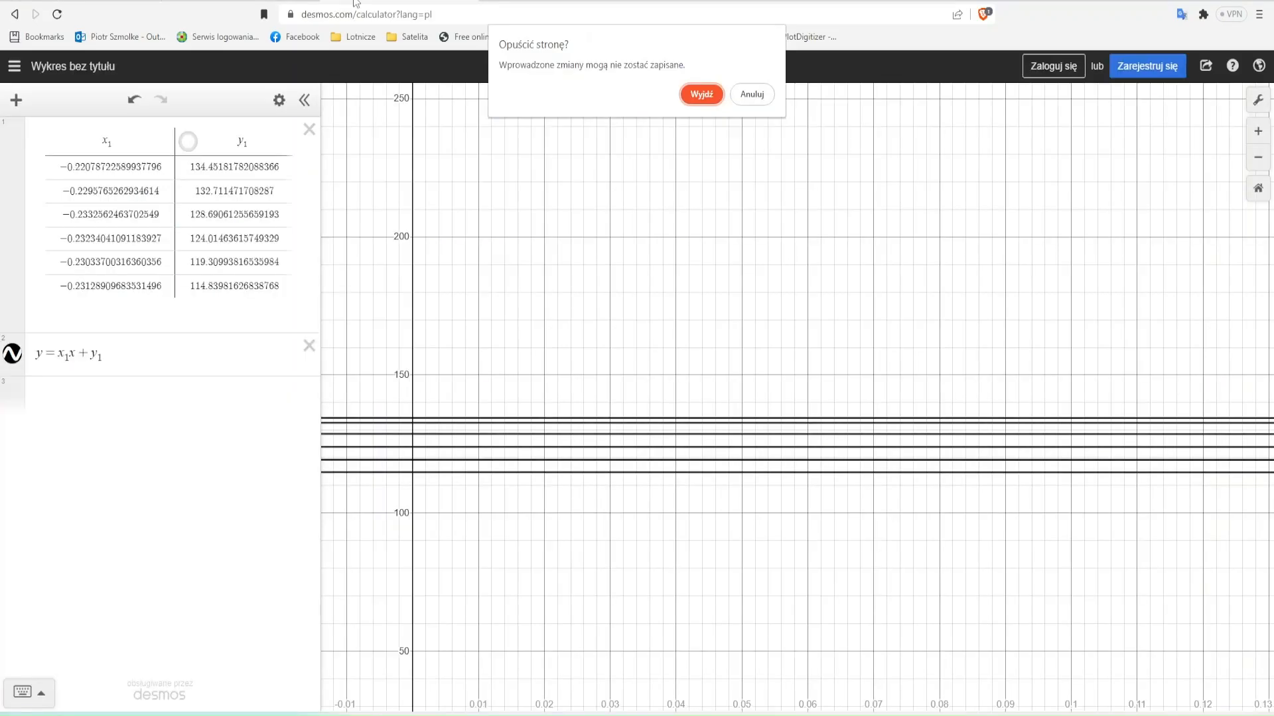
key("Return")
left_click(59, 378)
key("Return")
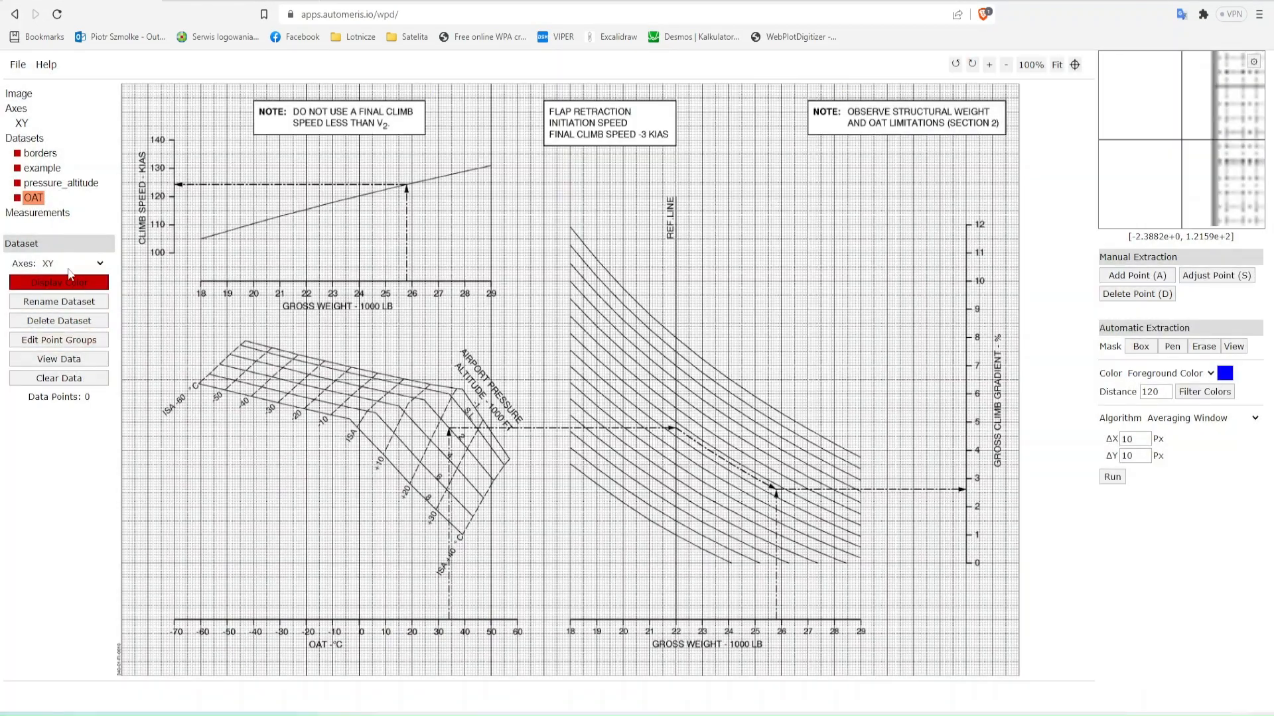
- Rename the OAT dataset as SKALA
left_click(59, 301)
type("SKALA")
key("Return")
- Add SKALA dataset points on the lower gross weight axis at 18, 20, 22, 24, 26 and 28
key("a")
left_click(570, 621)
left_click(623, 621)
left_click(676, 621)
left_click(729, 621)
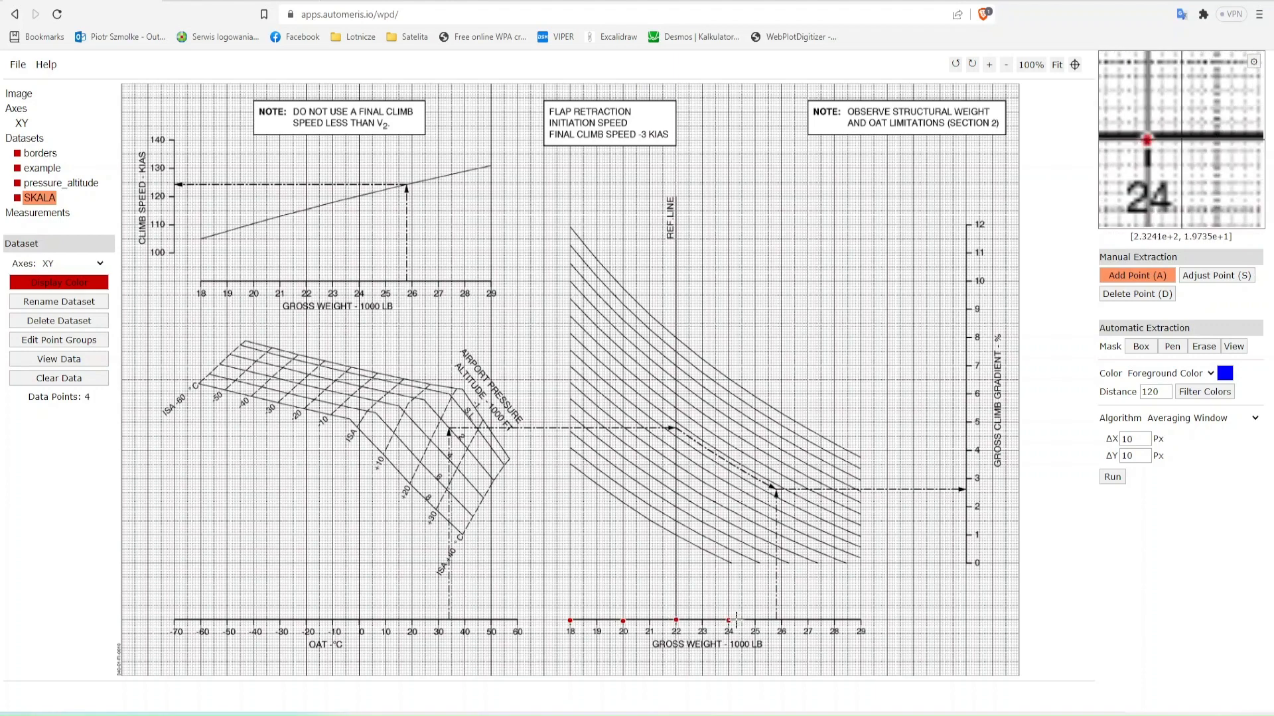
left_click(782, 621)
left_click(834, 621)
- Open the SKALA dataset values as a Plotly graph and place its window beside WebPlotDigitizer
left_click(59, 359)
left_click(568, 353)
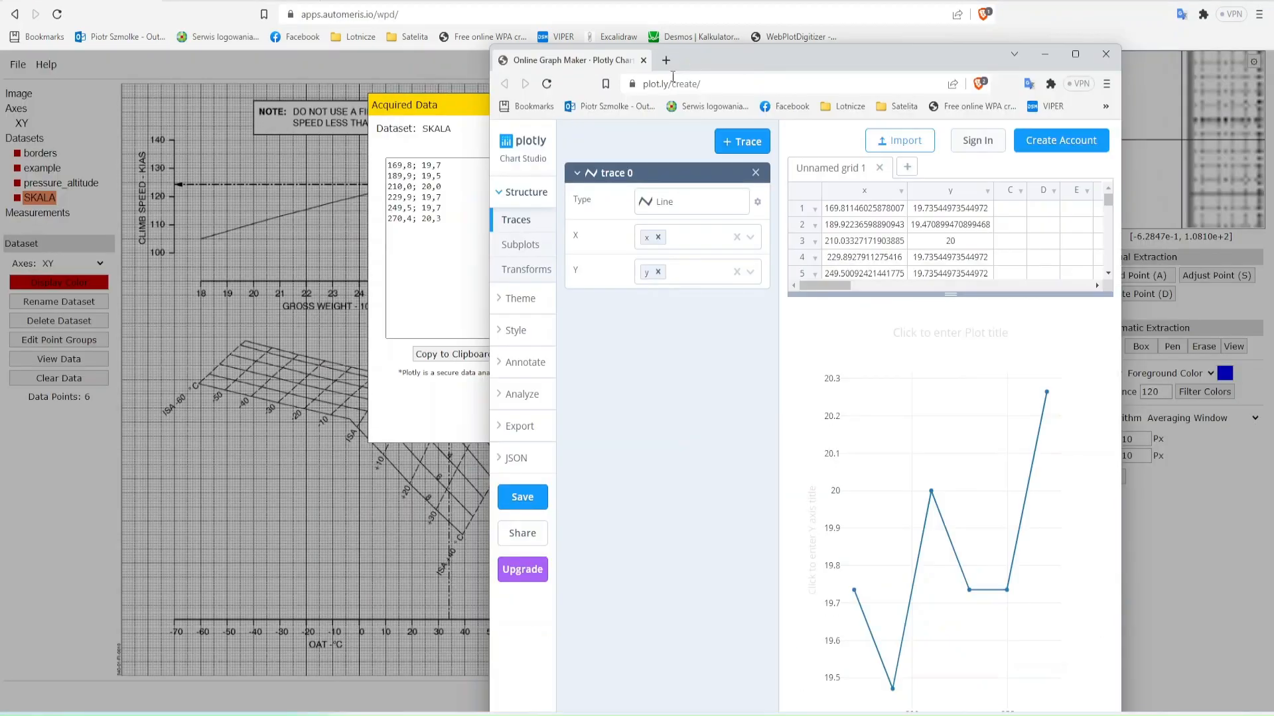
left_click_drag(730, 59, 1272, 332)
left_click_drag(184, 674, 327, 674)
- Copy the x column values of the Plotly grid over the y column
left_click(1098, 162)
left_click_drag(1011, 145, 1011, 199)
key("ctrl+c")
left_click(1098, 145)
key("ctrl+v")
left_click(1012, 145)
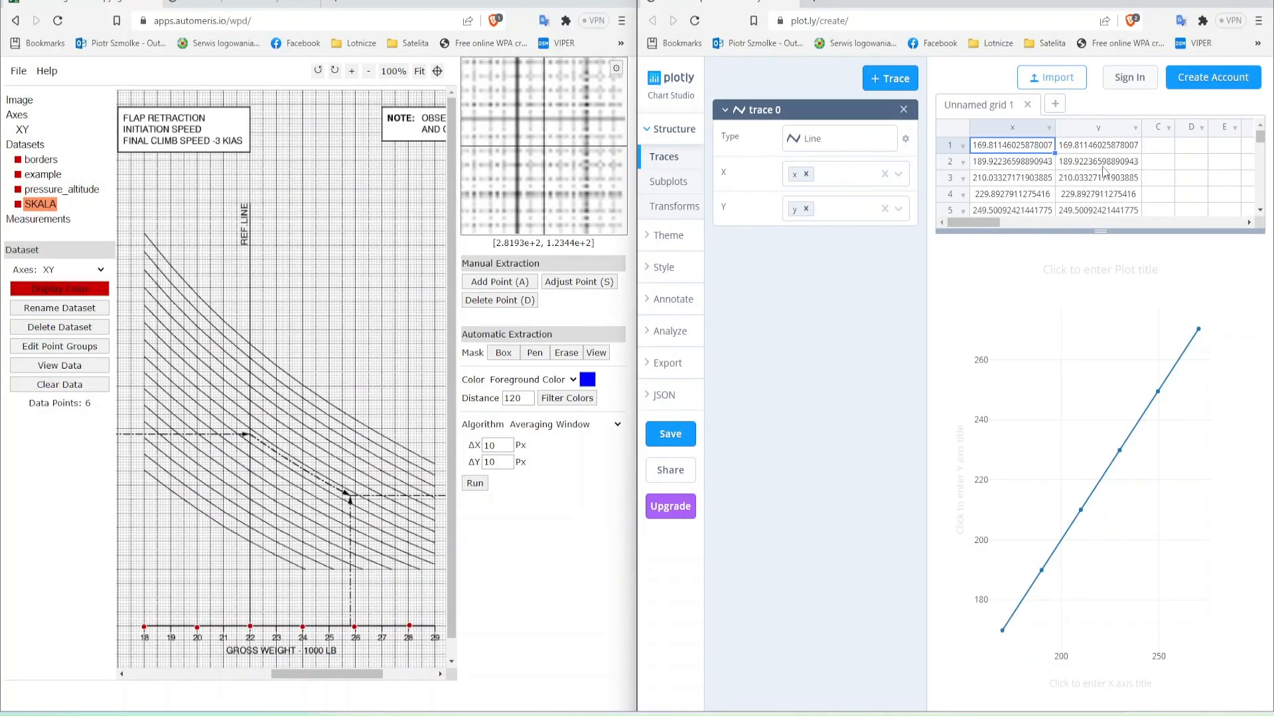
- Enter 18, 20, 22, 24, 26 and 28 as the x values and set up linear curve fitting for trace 0
type("18 20 22 24 26 28")
left_click(672, 331)
left_click(663, 363)
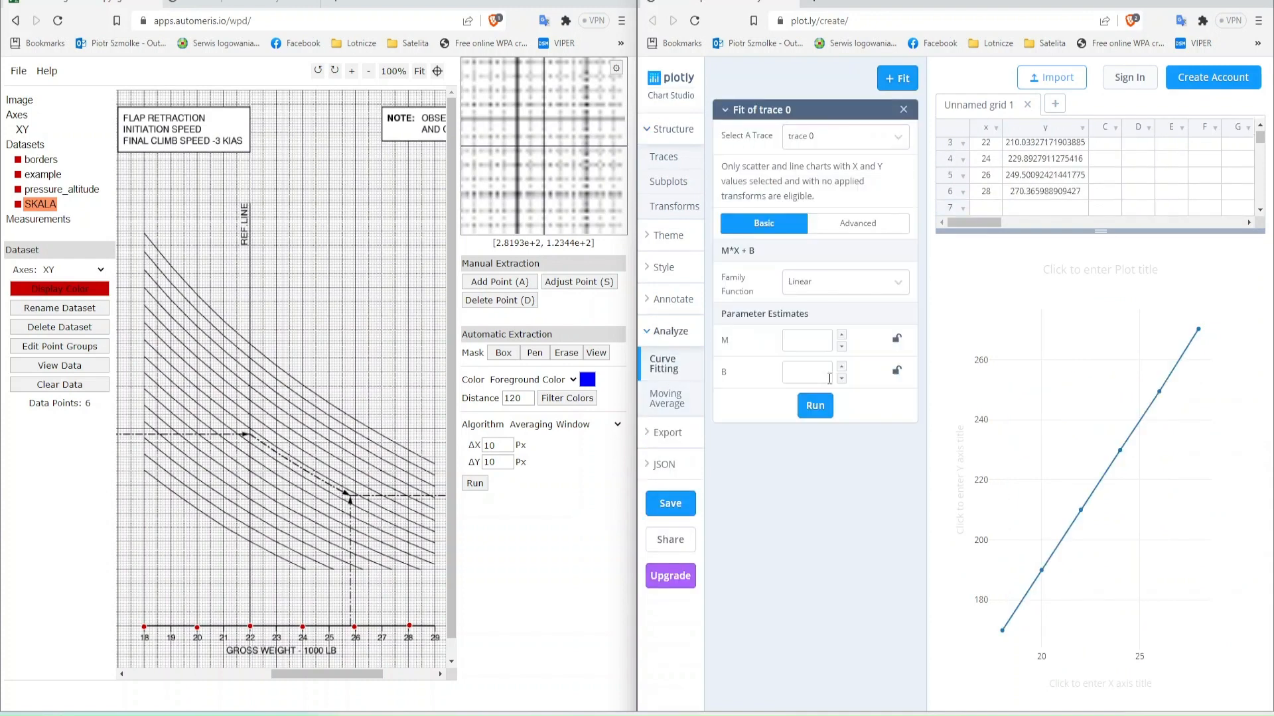
- Change the first two x values to 18000 and 20000 and the last to 28000, clearing the ones between
key("Up")
key("Up")
key("Up")
type("18000")
key("Return")
type("20000")
key("Return")
key("Delete")
key("Down")
key("Delete")
key("Down")
key("Delete")
key("Down")
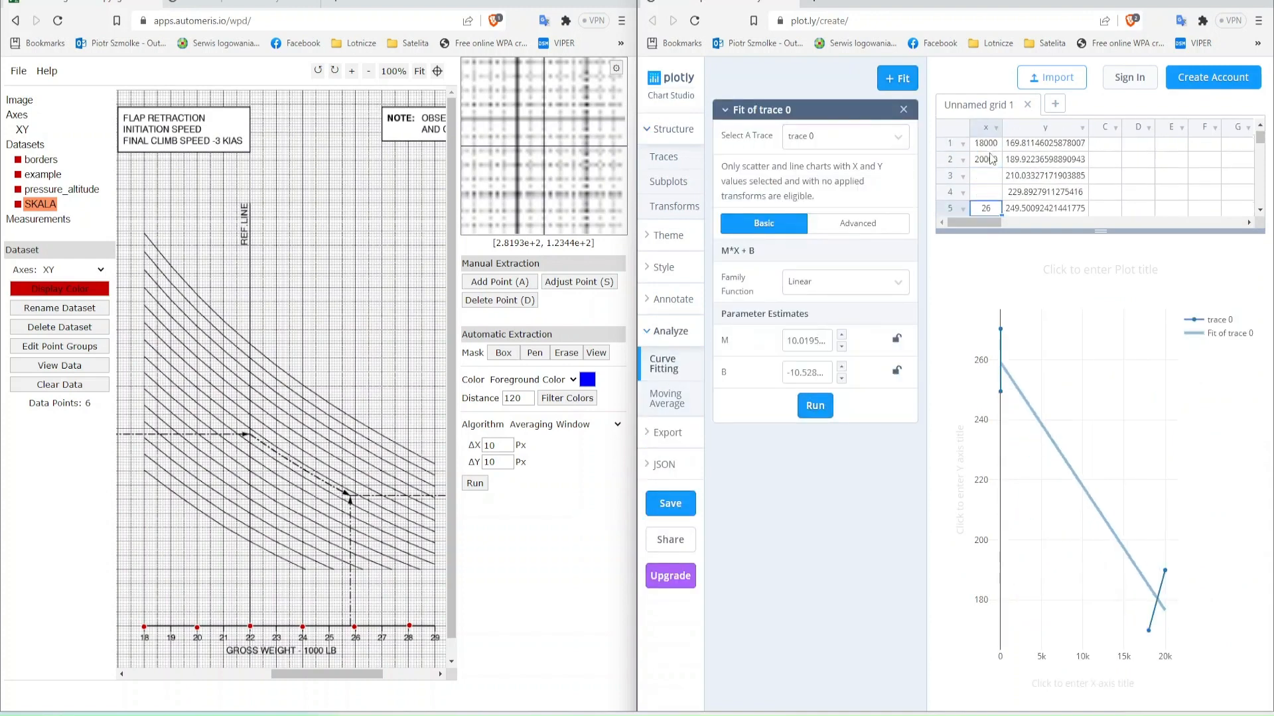
type("28000")
key("Return")
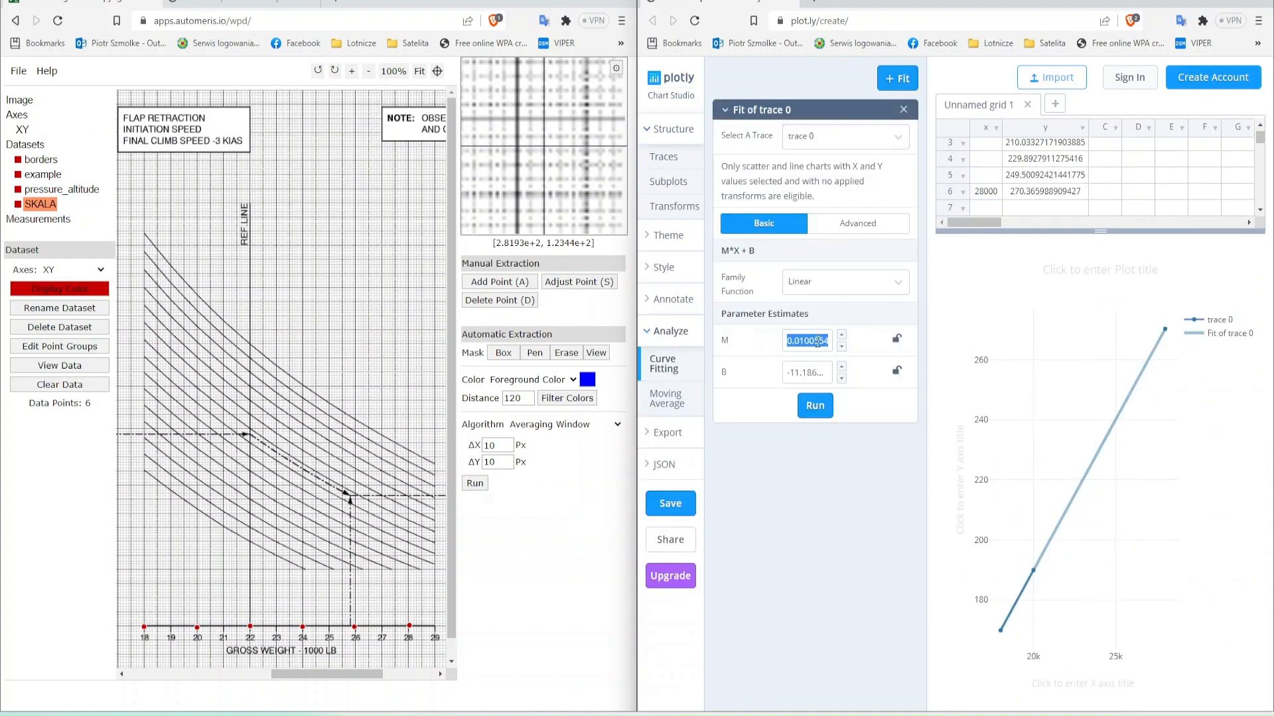
- Fill the third and fourth x values of the grid with 22000 and 24000
scroll(1020, 191, "up", 1)
left_click(991, 179)
type("22")
key("Return")
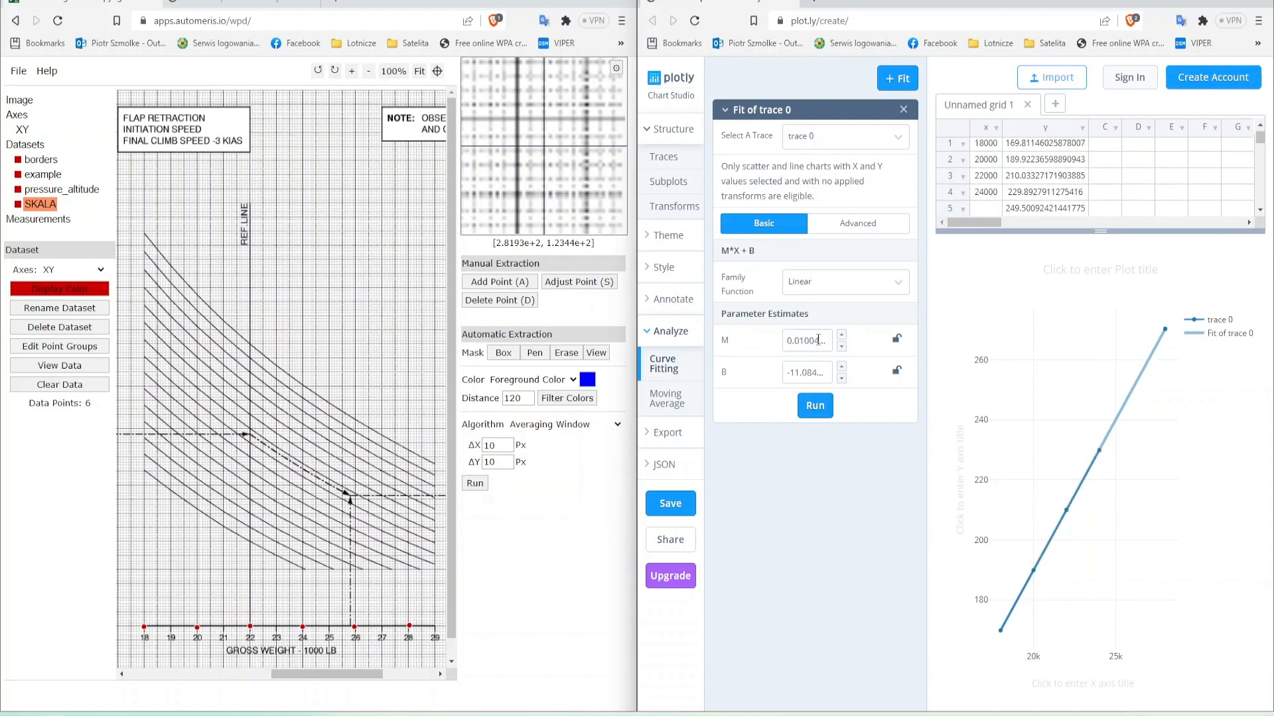
- Switch to Excel, correct the label in A23 to WEIGHT and enter 25000 in B23
left_click(256, 714)
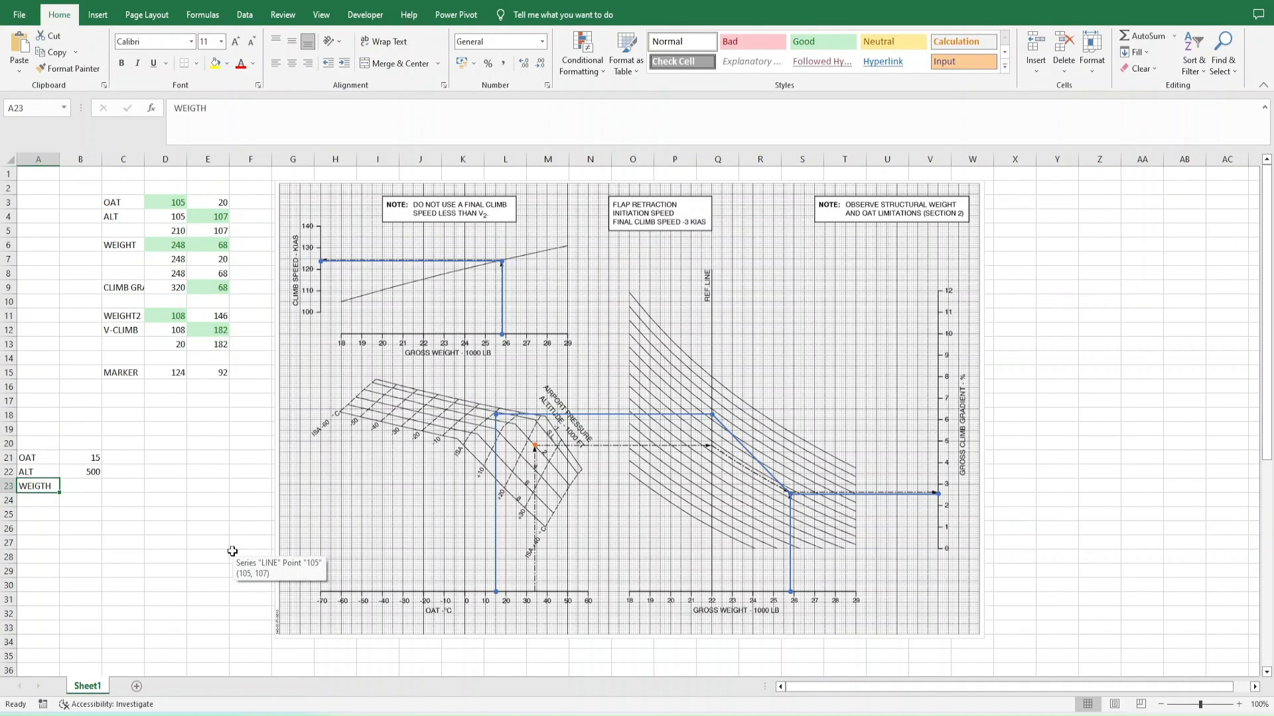
type("WEIGHT")
key("Return")
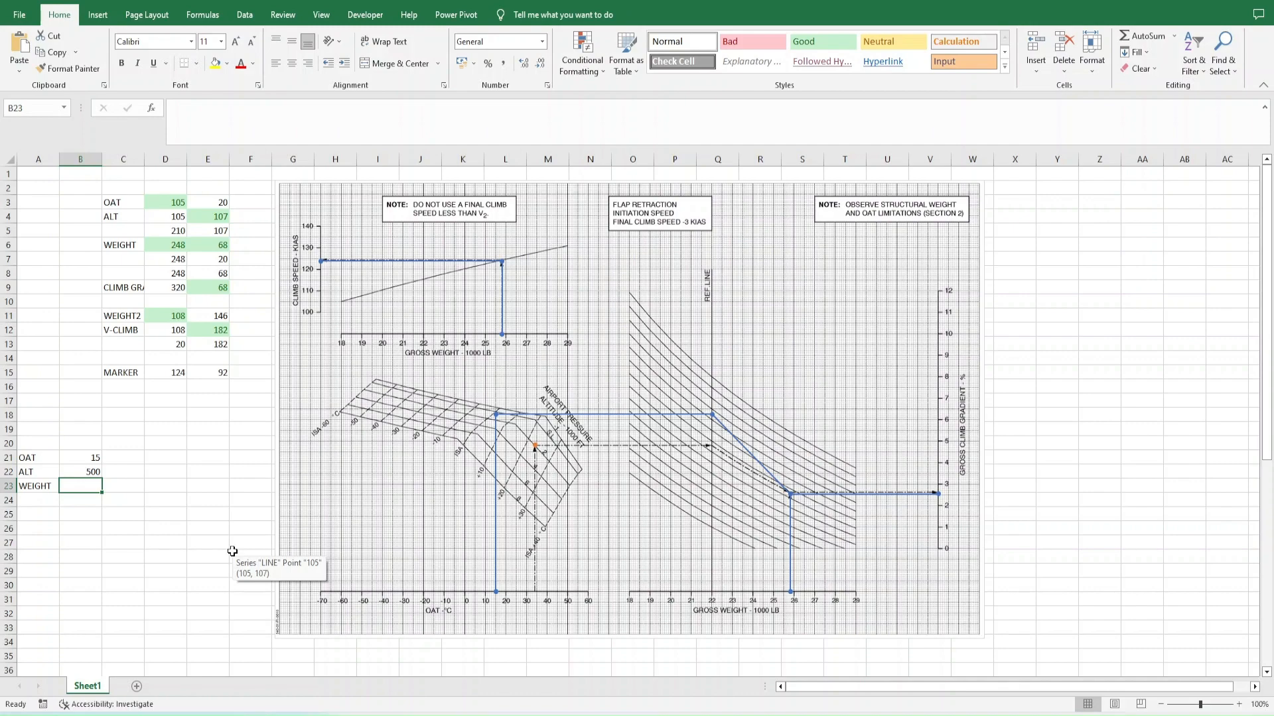
type("25000")
- Copy the fitted M and B parameters from Plotly into Excel cells D23 and D24
key("Right")
key("Right")
key("super+Left")
double_click(808, 340)
key("ctrl+c")
key("alt+Tab")
key("ctrl+v")
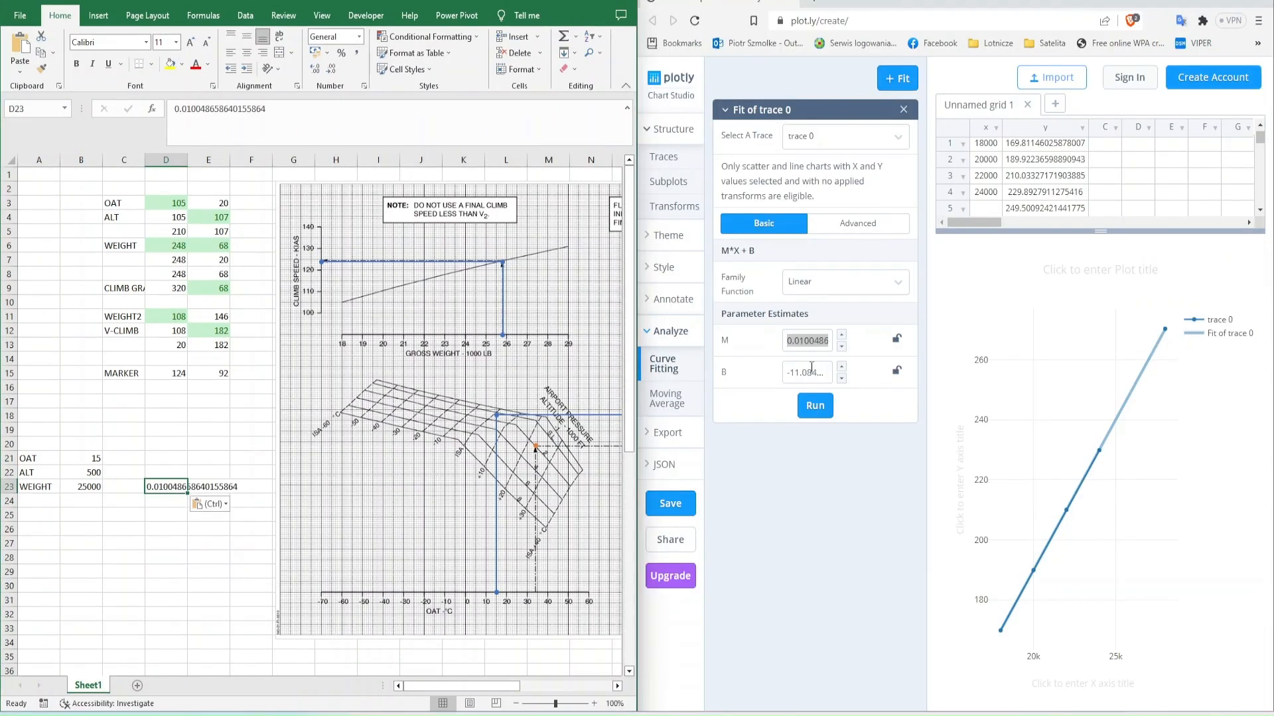
double_click(811, 372)
key("ctrl+c")
left_click(174, 503)
key("ctrl+v")
- Convert the weight to a chart coordinate in B24 with the formula =B23*0,01-11
key("Up")
key("Left")
key("Left")
scroll(531, 591, "right", 3)
scroll(491, 548, "left", 3)
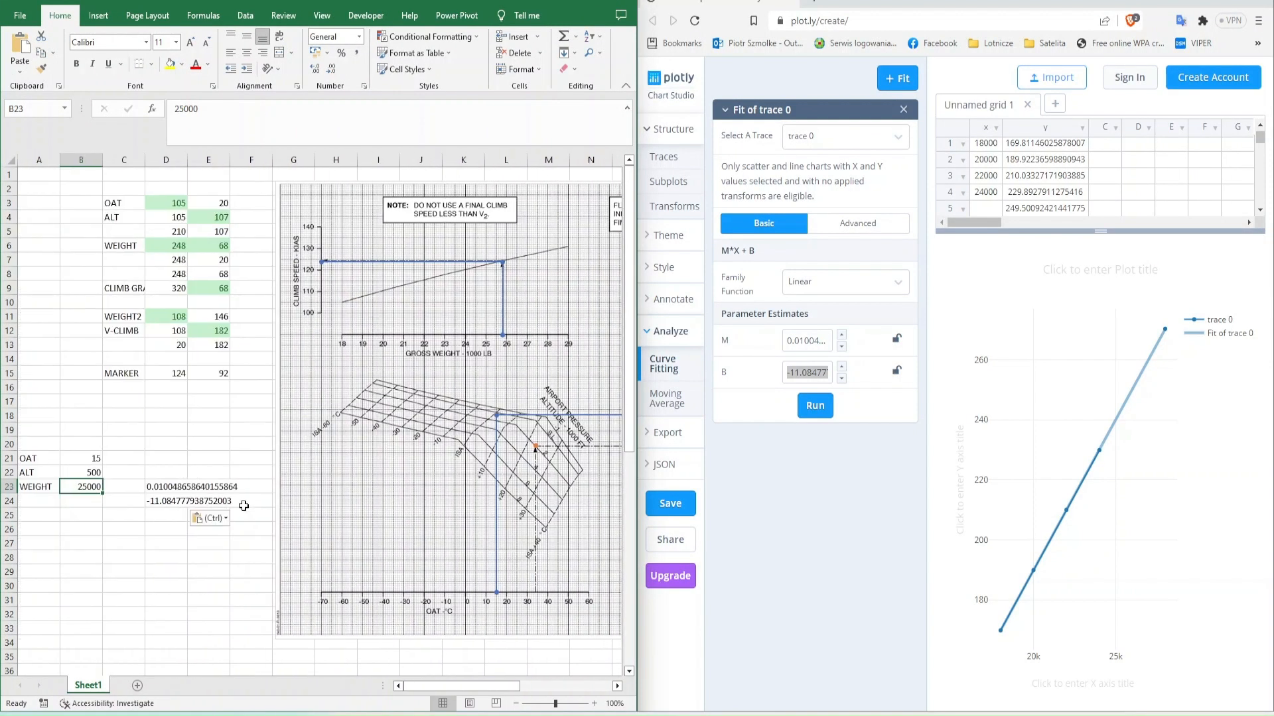
key("Down")
type("=")
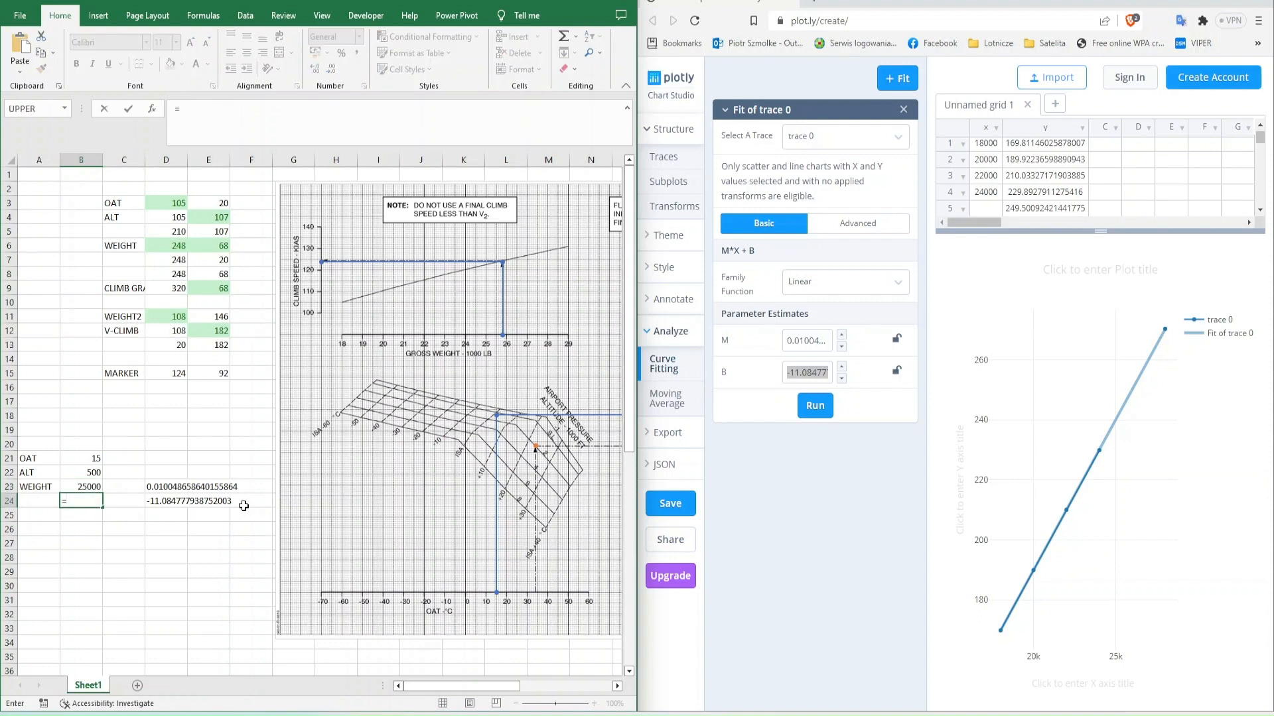
type("B23*0,01-10")
key("Return")
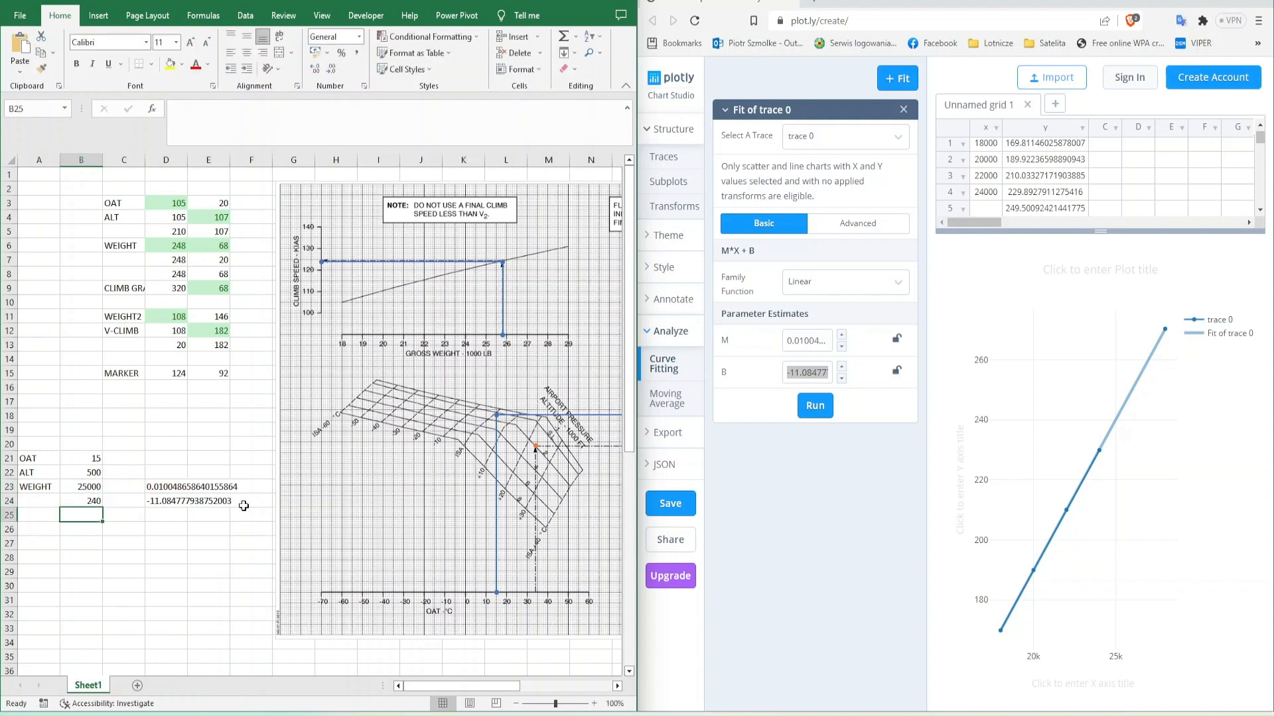
key("Up")
key("F2")
key("Escape")
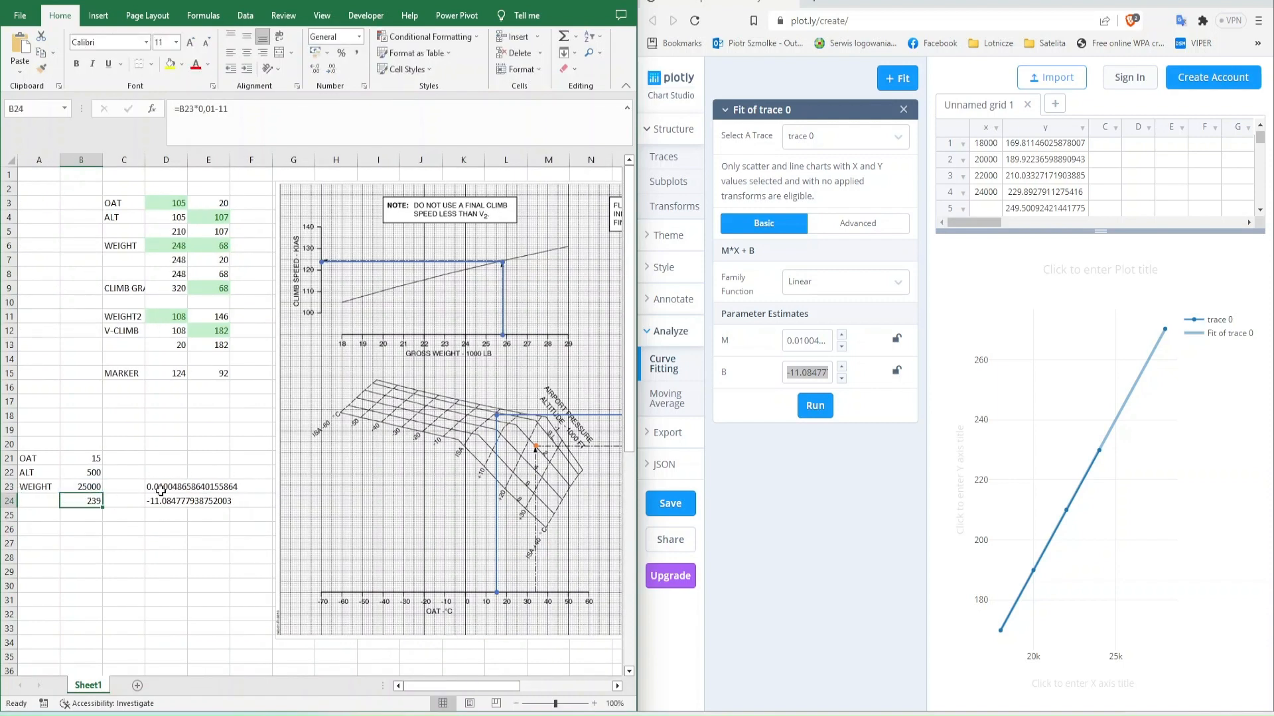
- Reuse the B24 formula, B23*0,01-11, in the green WEIGHT cell D6
key("Right")
key("Right")
key("Left")
key("Left")
key("F2")
left_click(174, 246)
double_click(93, 501)
key("ctrl+c")
key("Escape")
double_click(174, 246)
key("ctrl+v")
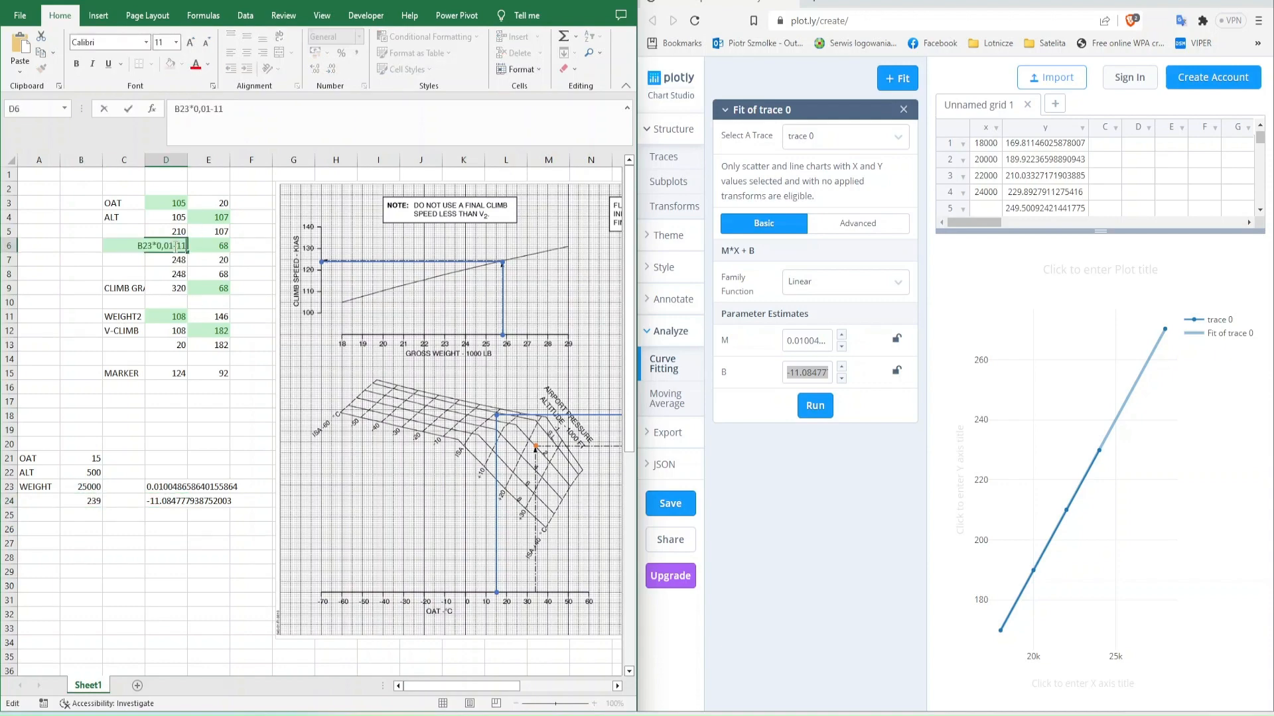
key("Return")
- Test the weight line on the full-width chart with a WEIGHT of 18000 in B23
scroll(191, 365, "right", 4)
scroll(193, 369, "left", 4)
left_click(86, 487)
scroll(165, 529, "down", 2)
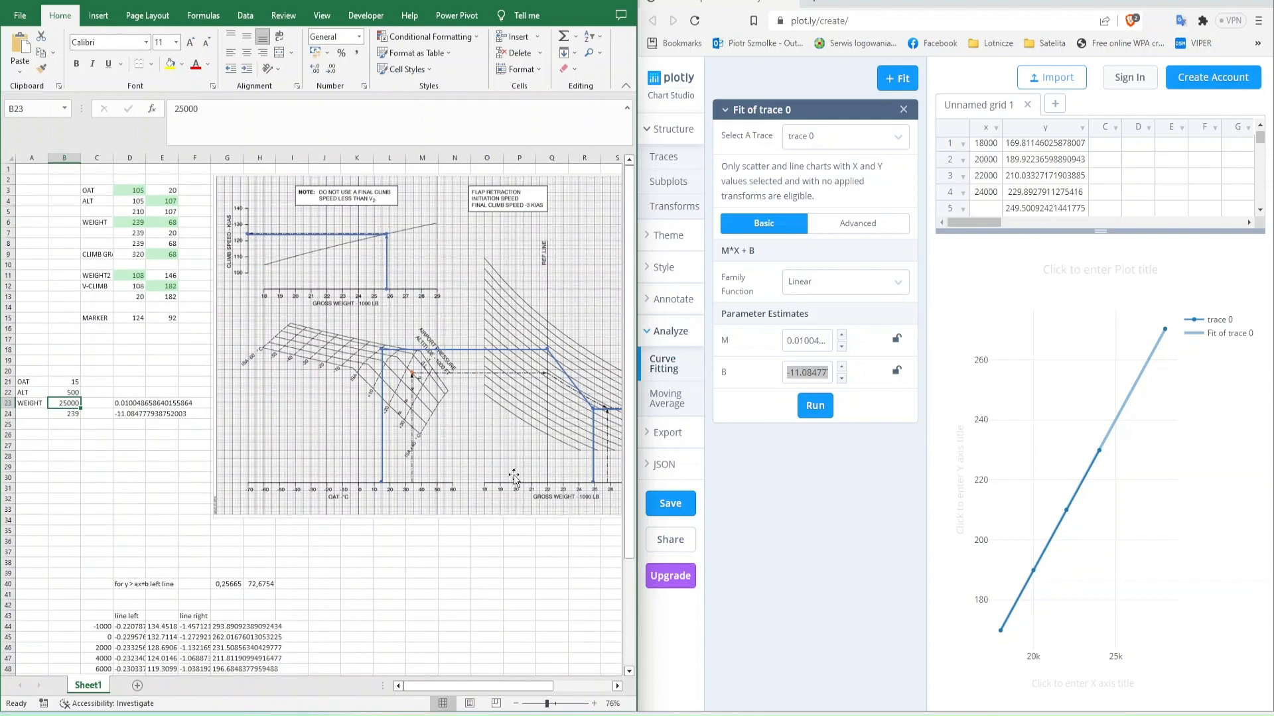
left_click(593, 0)
type("18000")
key("Tab")
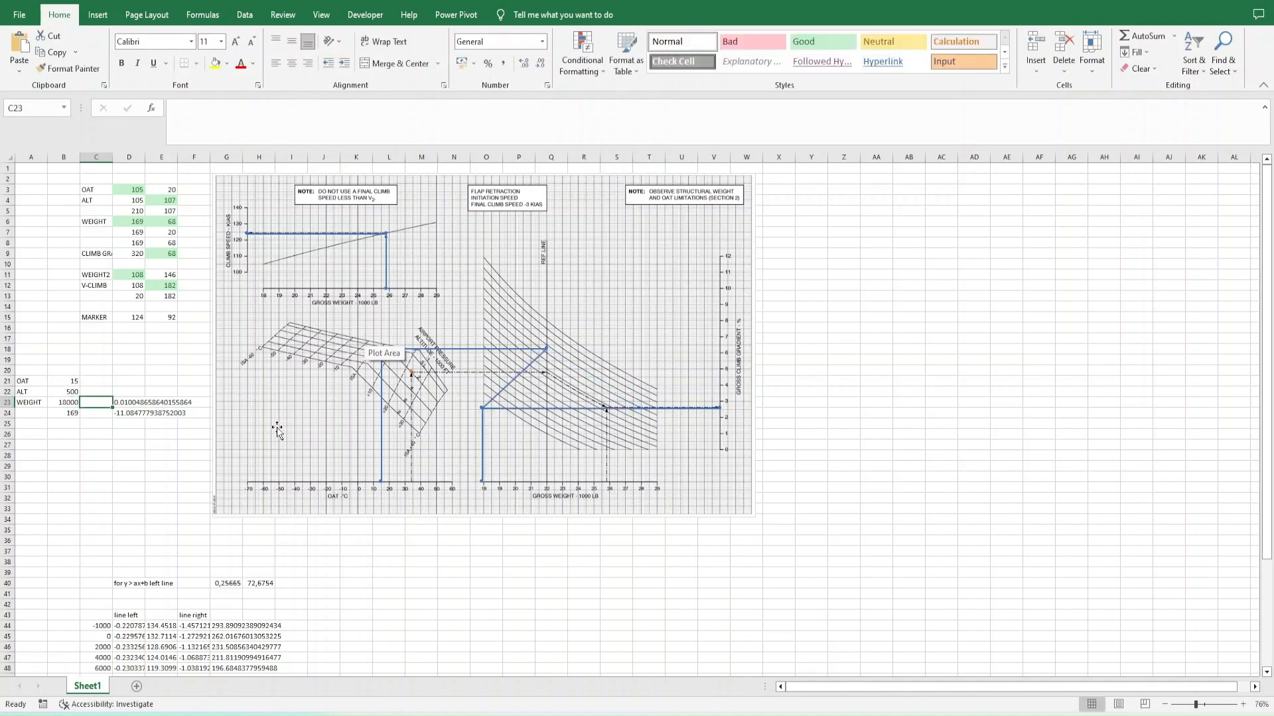
- Correct the D6 formula to =B23*0,01-10 and clear the helper formula in B24
key("F2")
key("BackSpace")
type("0")
key("Return")
- Test the weight line at the upper end of the axis with a WEIGHT of 29000
double_click(64, 403)
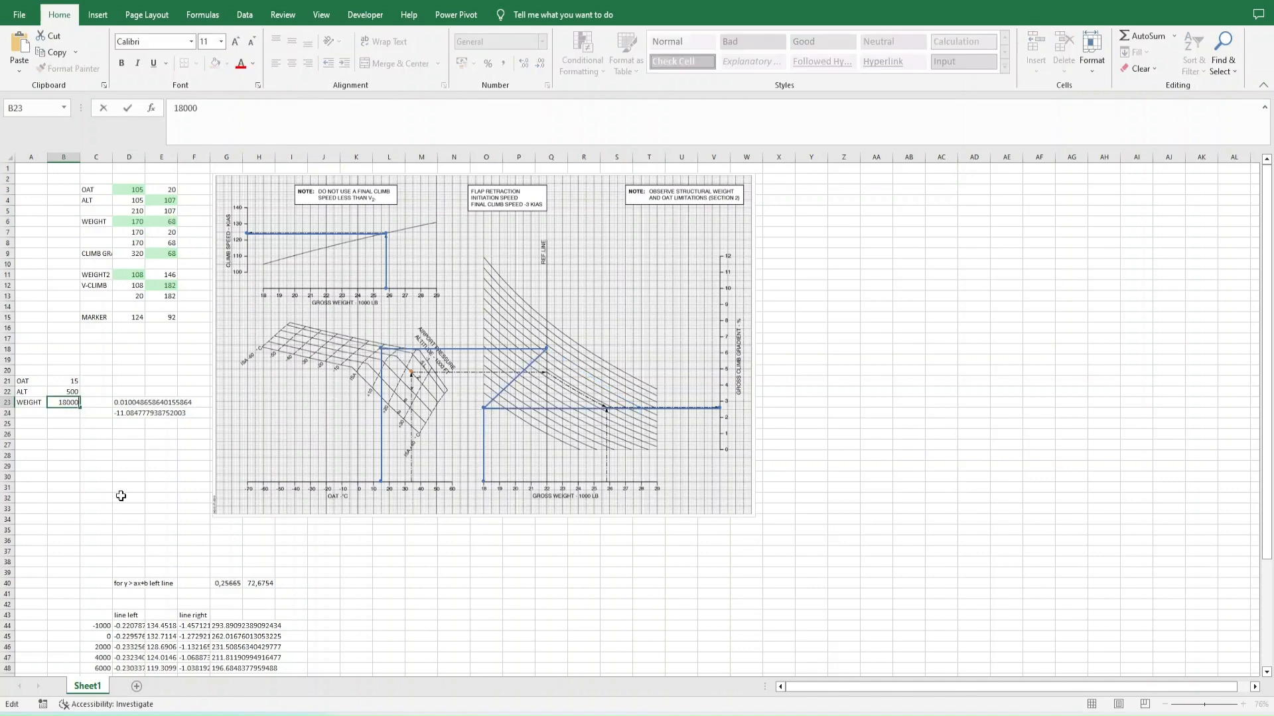
type("29")
key("Return")
- Clear the fit parameters in D23 and D24 and set the WEIGHT in B23 to 25700
left_click(121, 402)
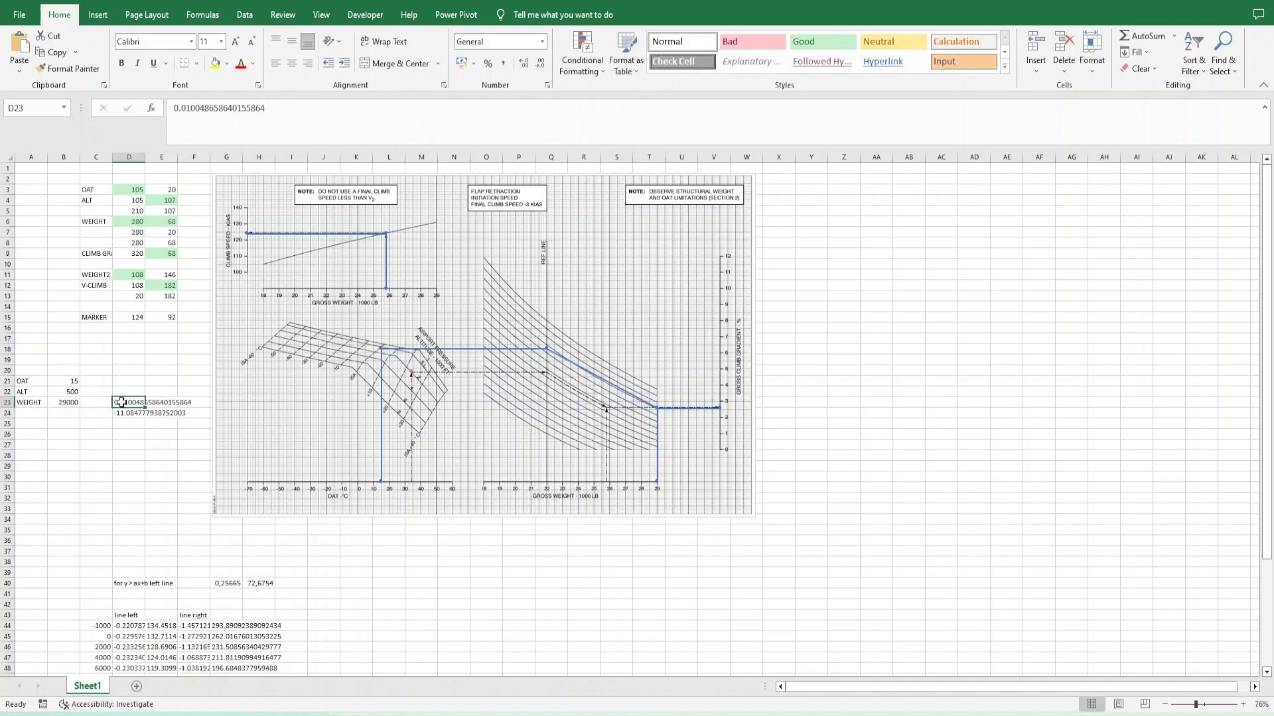
double_click(129, 221)
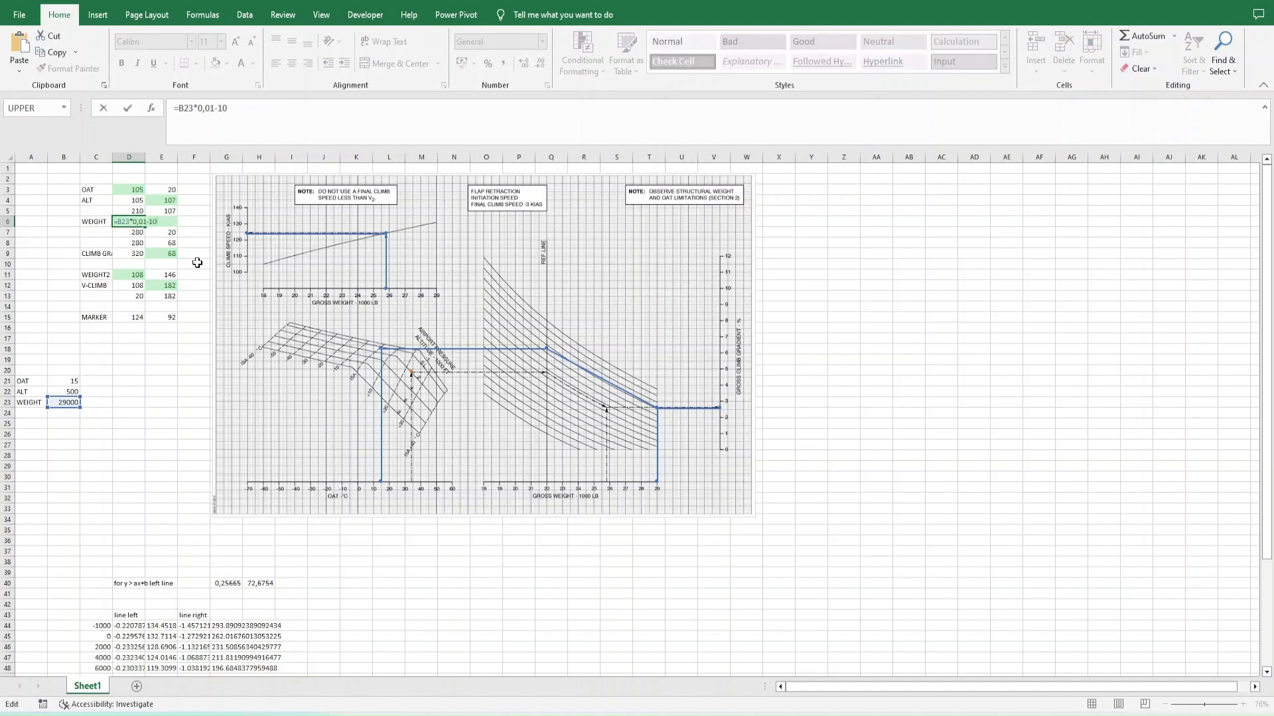
left_click(93, 400)
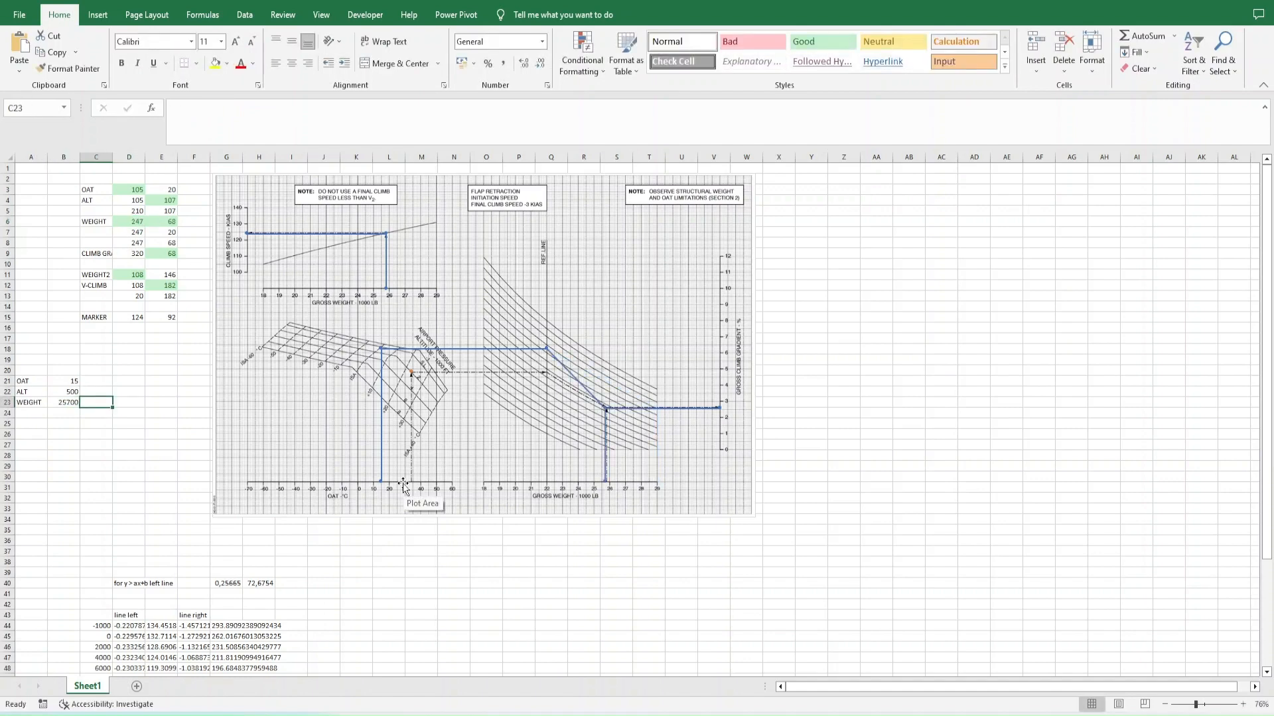
- Delete the leftover line calculation tables below the chart
left_click(90, 580)
scroll(90, 578, "down", 6)
left_click(91, 578)
left_click(91, 392)
key("ctrl+shift+End")
key("Delete")
left_click(97, 349)
scroll(97, 349, "up", 6)
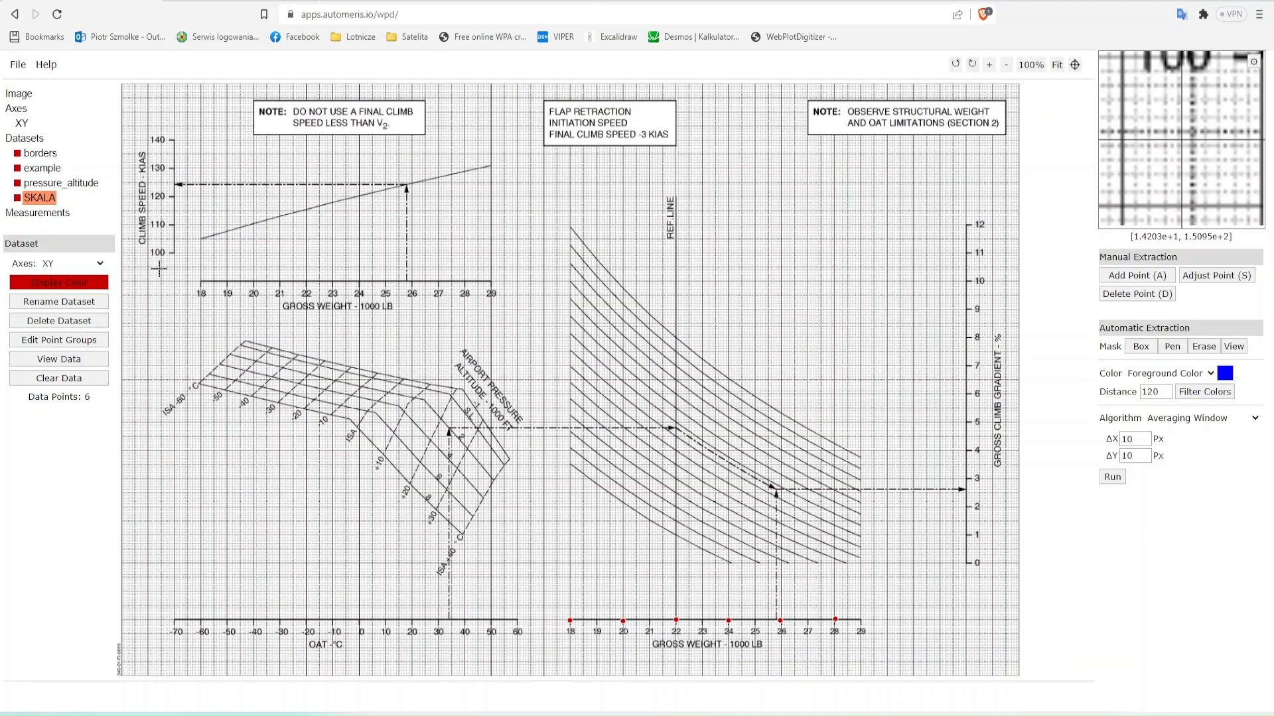
- Clear the SKALA dataset in WebPlotDigitizer and add points on the upper gross weight axis at 18, 20, 22, 24, 26 and 28
left_click(46, 379)
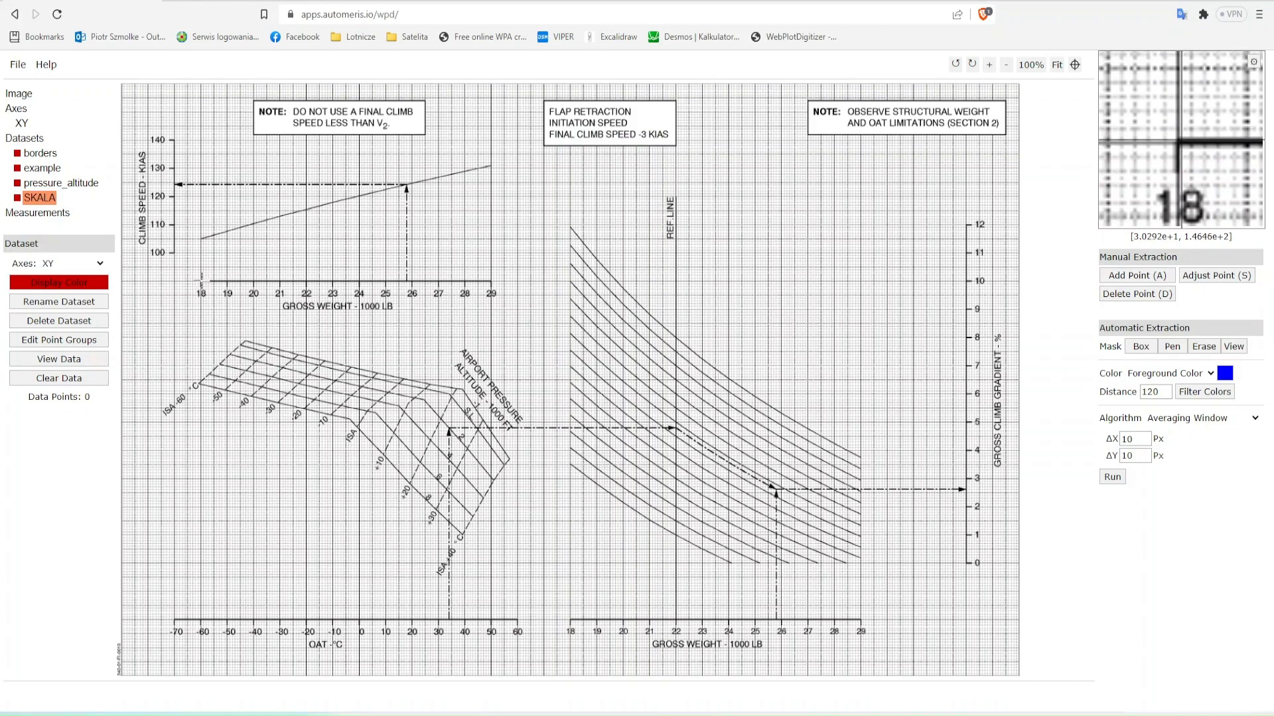
key("a")
left_click(201, 281)
left_click(254, 281)
left_click(308, 282)
left_click(359, 281)
left_click(412, 281)
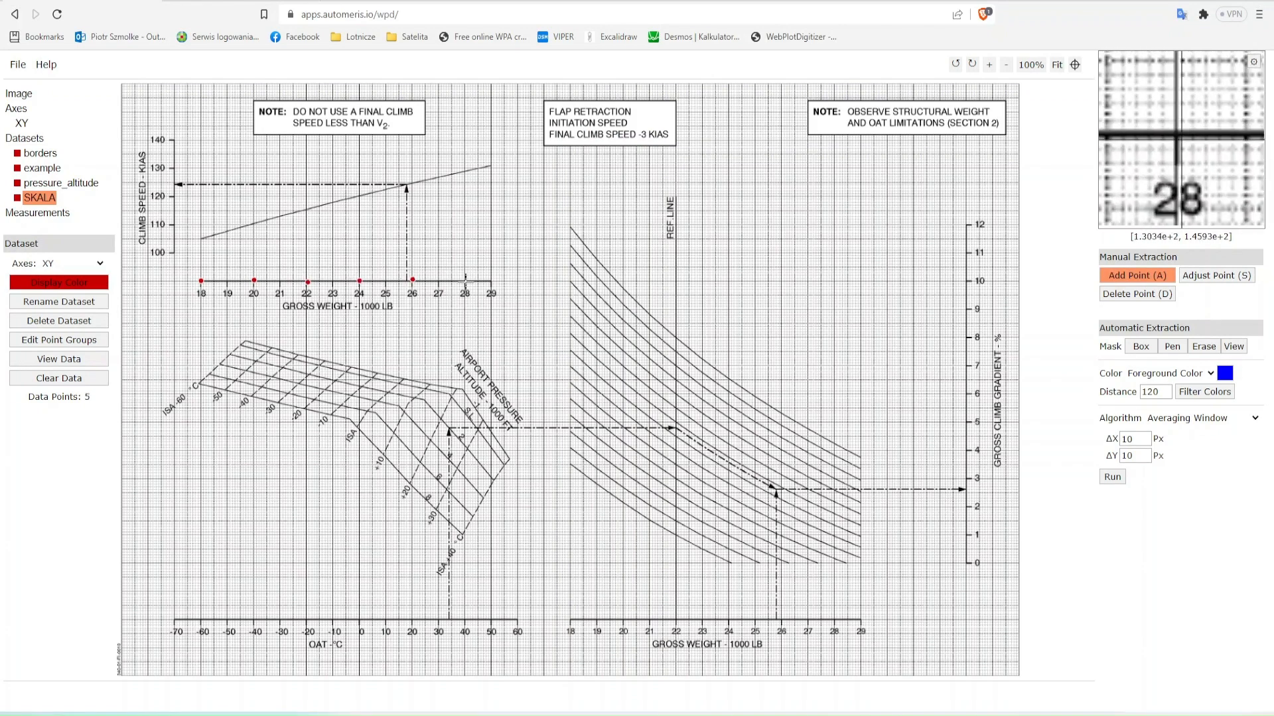
left_click(465, 281)
- View the SKALA data beside Plotly and replace the grid's y values with 30, 50, 70, 90, 110 and 130
left_click(59, 359)
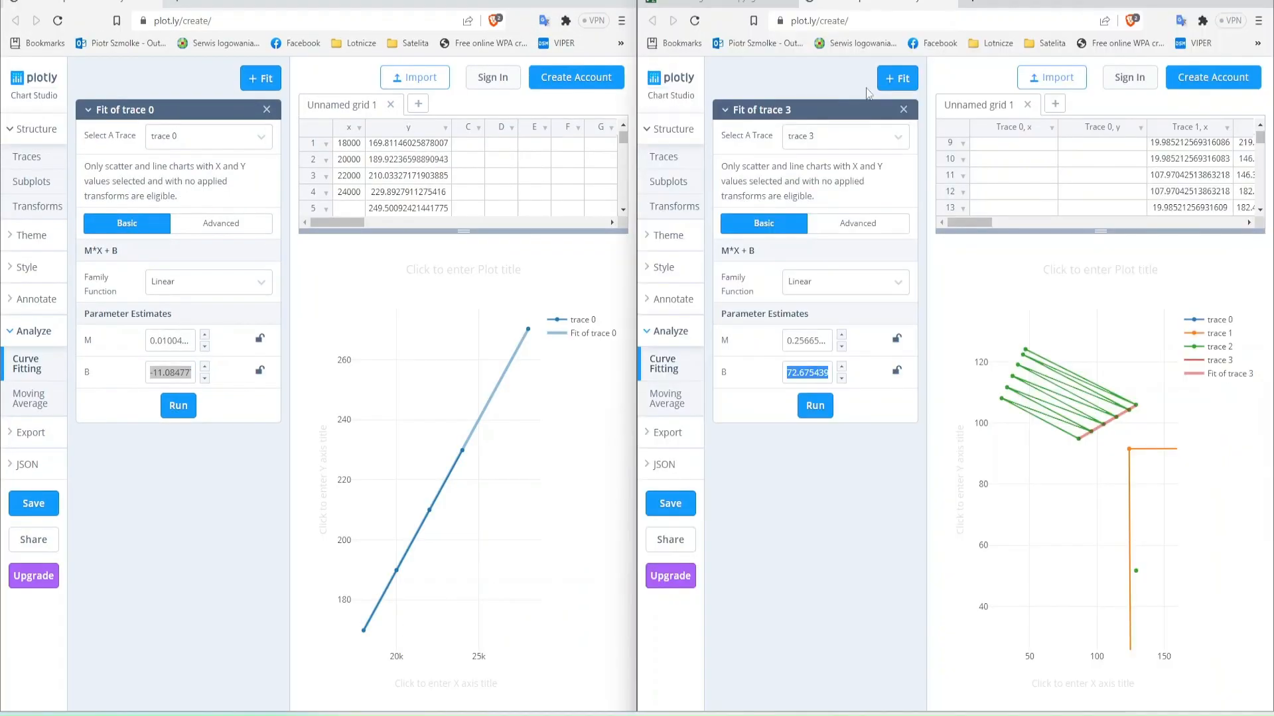
key("Delete")
type("30")
key("Return")
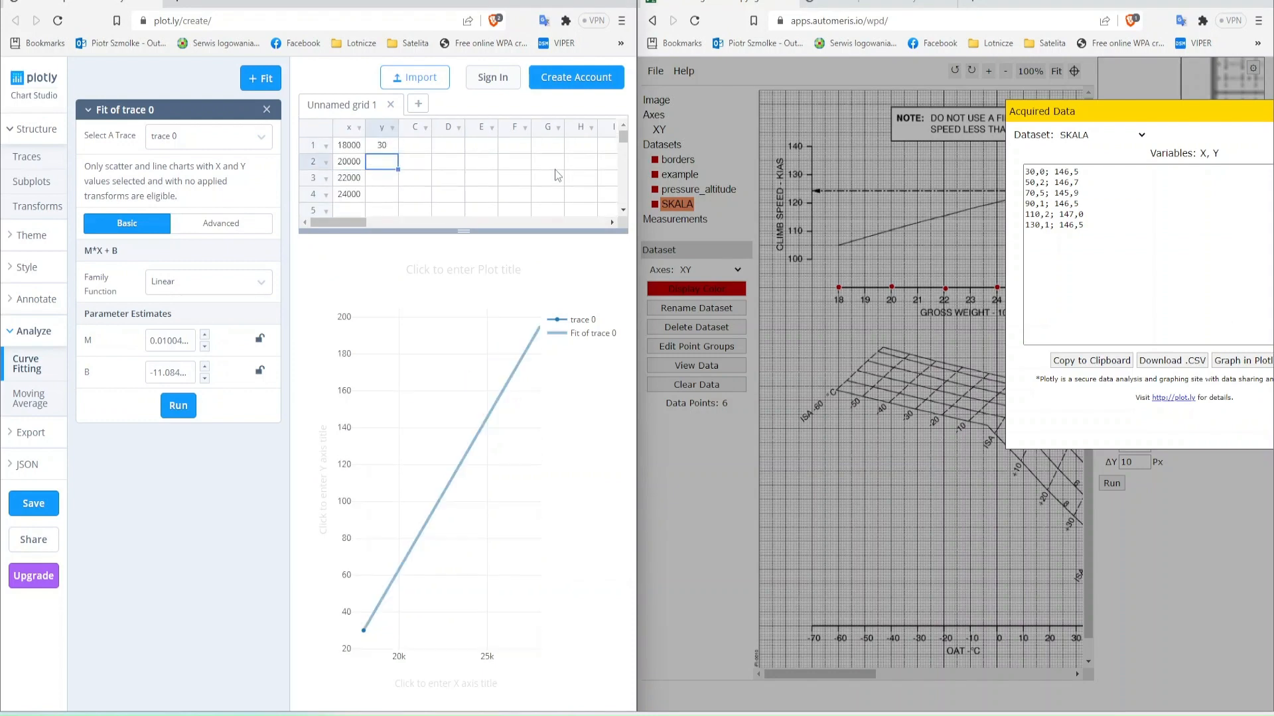
type("50")
key("Return")
type("70")
key("Return")
type("90")
key("Return")
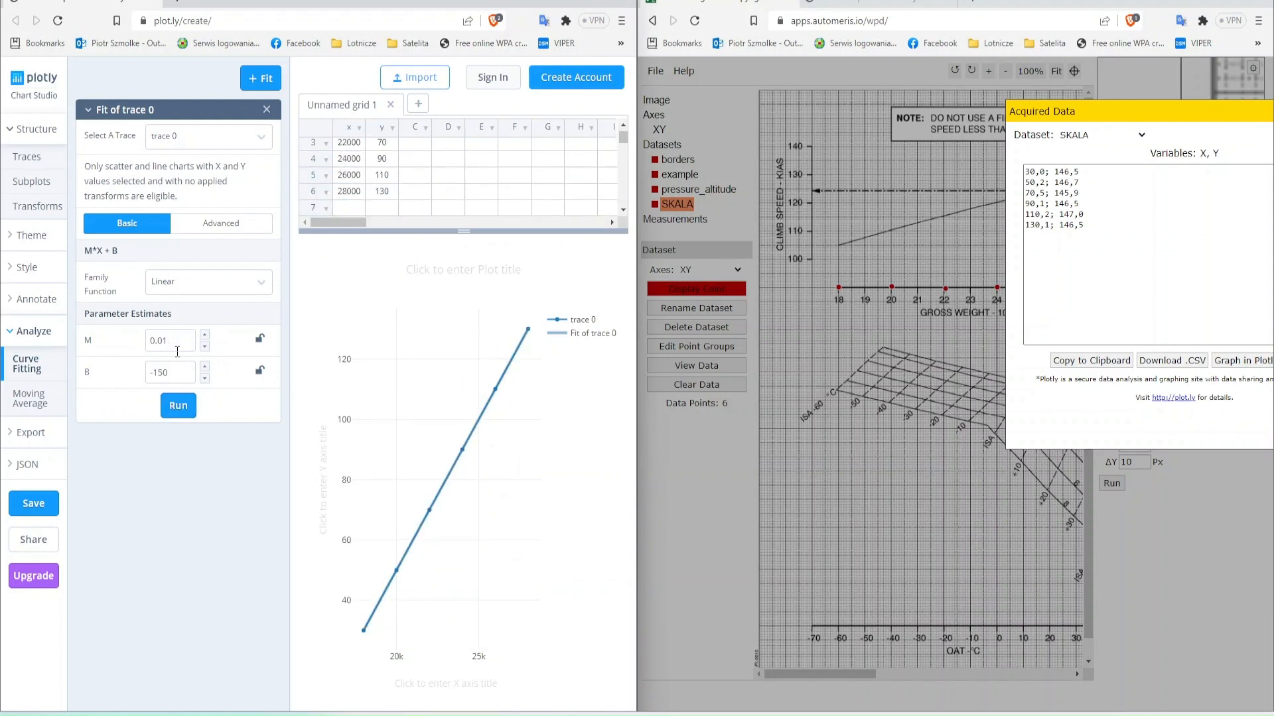
- Switch to the Excel workbook and enter the formula =B23*0,01-150 in the WEIGHT2 cell D11
key("alt+Tab")
key("super+Down")
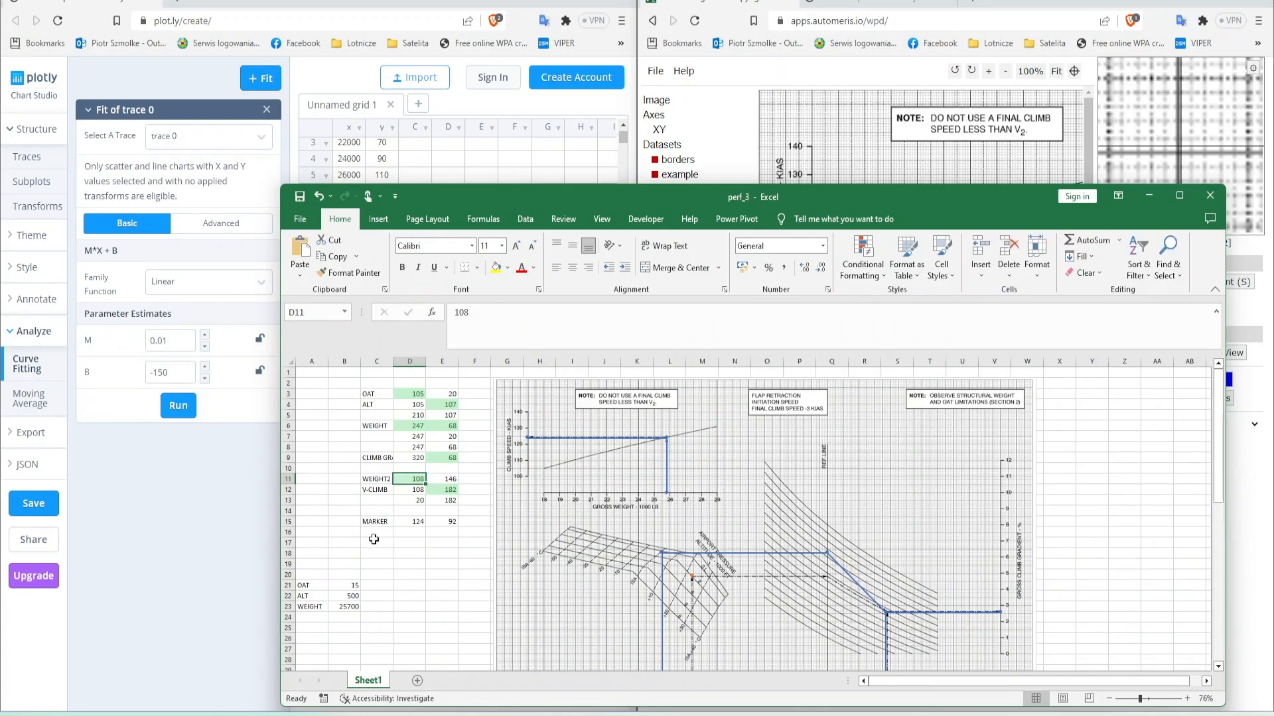
type("=")
left_click(348, 606)
type("*0,01-150")
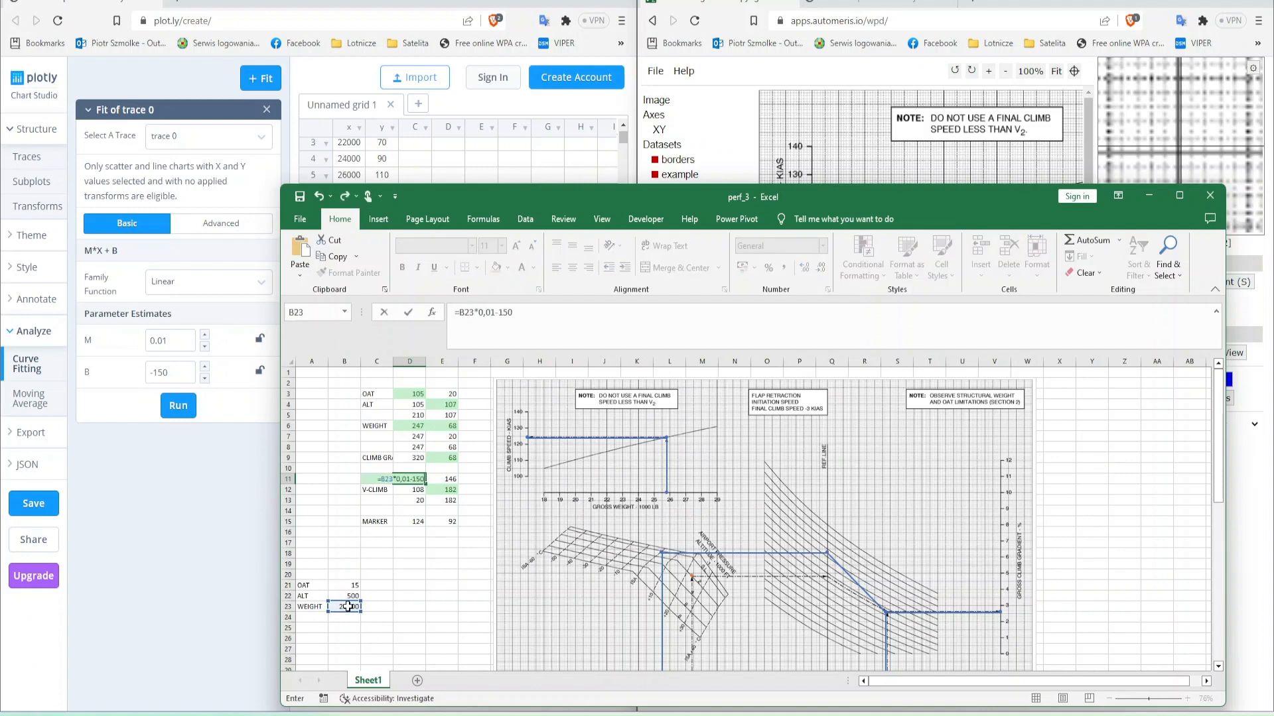
key("ctrl+Return")
- Test both weight lines with a WEIGHT of 22000 in B23, and return it to 25700
left_click(351, 608)
type("22000")
key("Return")
key("super+Up")
key("Up")
type("25")
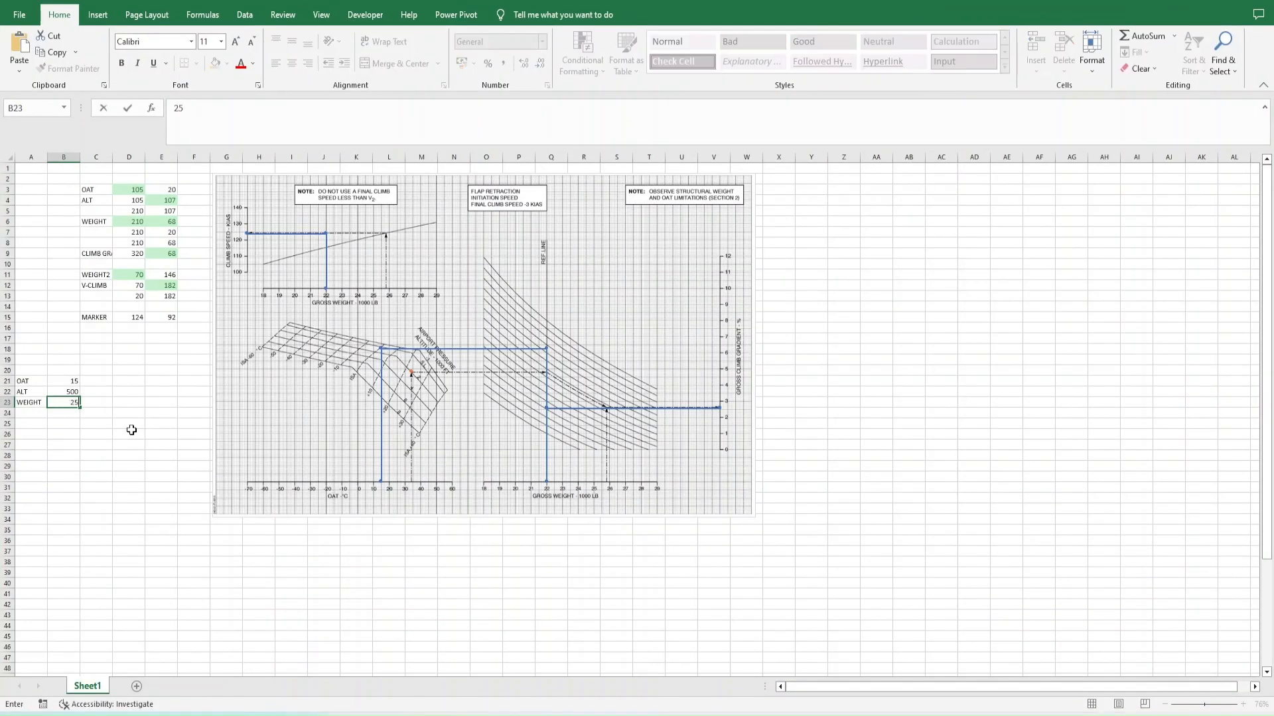
type("700")
key("Tab")
key("super+Down")
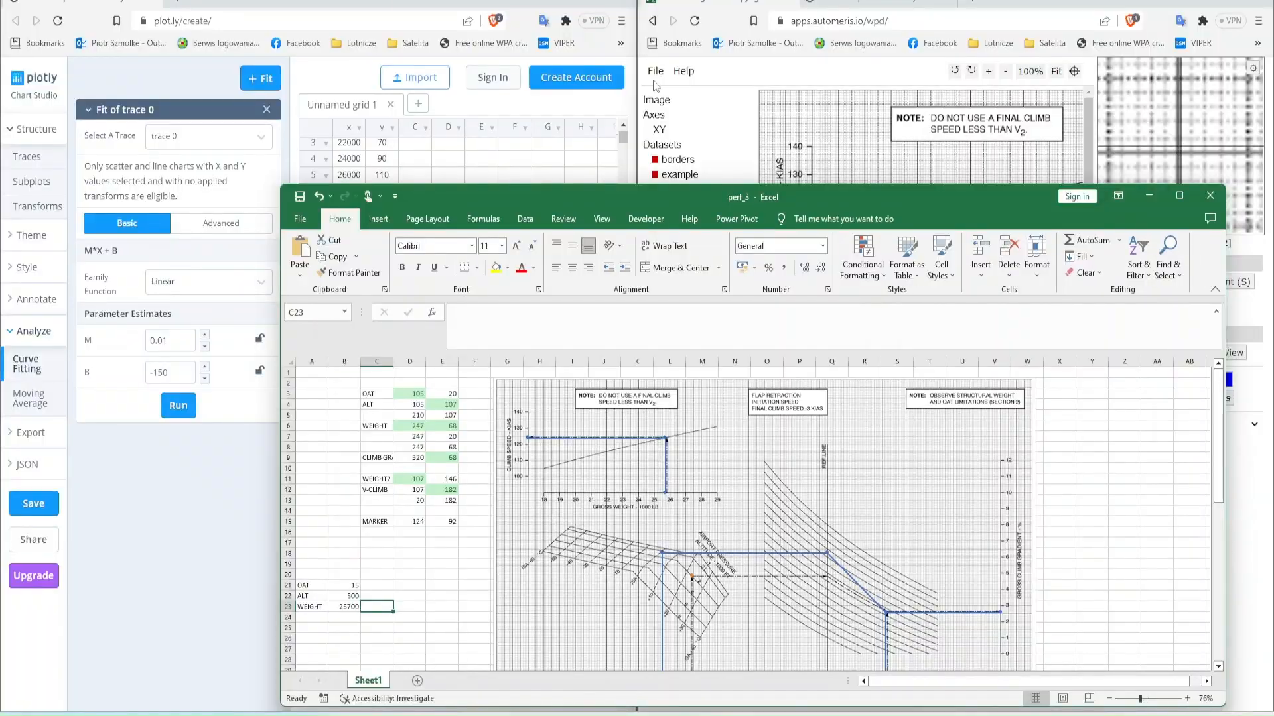
- Return to WebPlotDigitizer in a maximized window and clear all points of the SKALA dataset
left_click(654, 81)
key("alt+Tab")
key("alt+Tab")
key("alt+Tab")
key("alt+Tab")
key("alt+Tab")
key("alt+F4")
key("n")
key("alt+Tab")
key("alt+Tab")
key("alt+Tab")
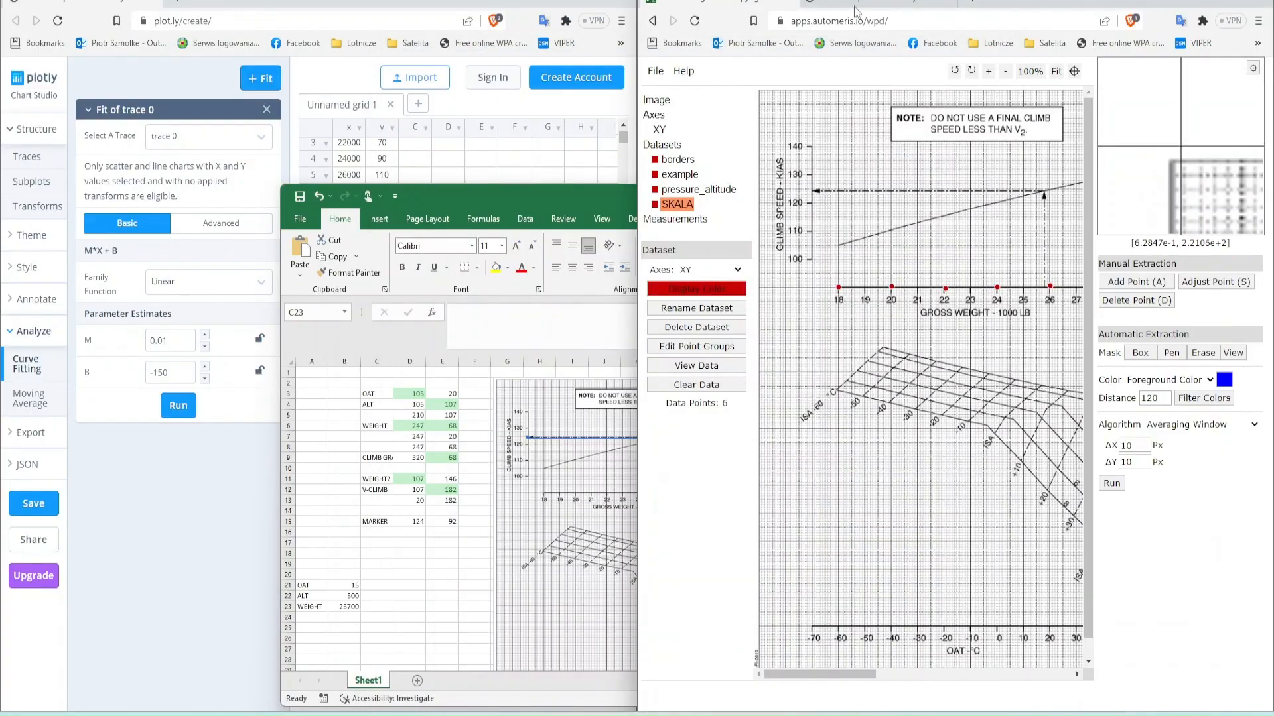
key("super+Up")
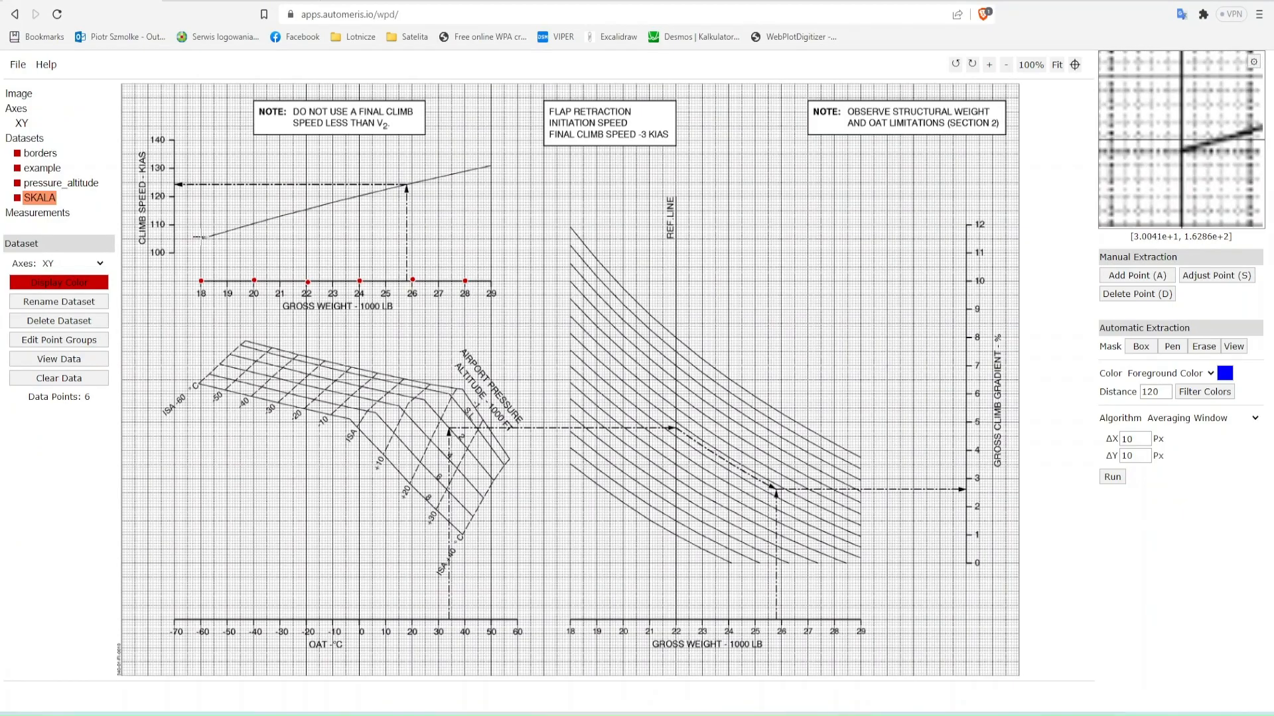
key("a")
left_click(59, 378)
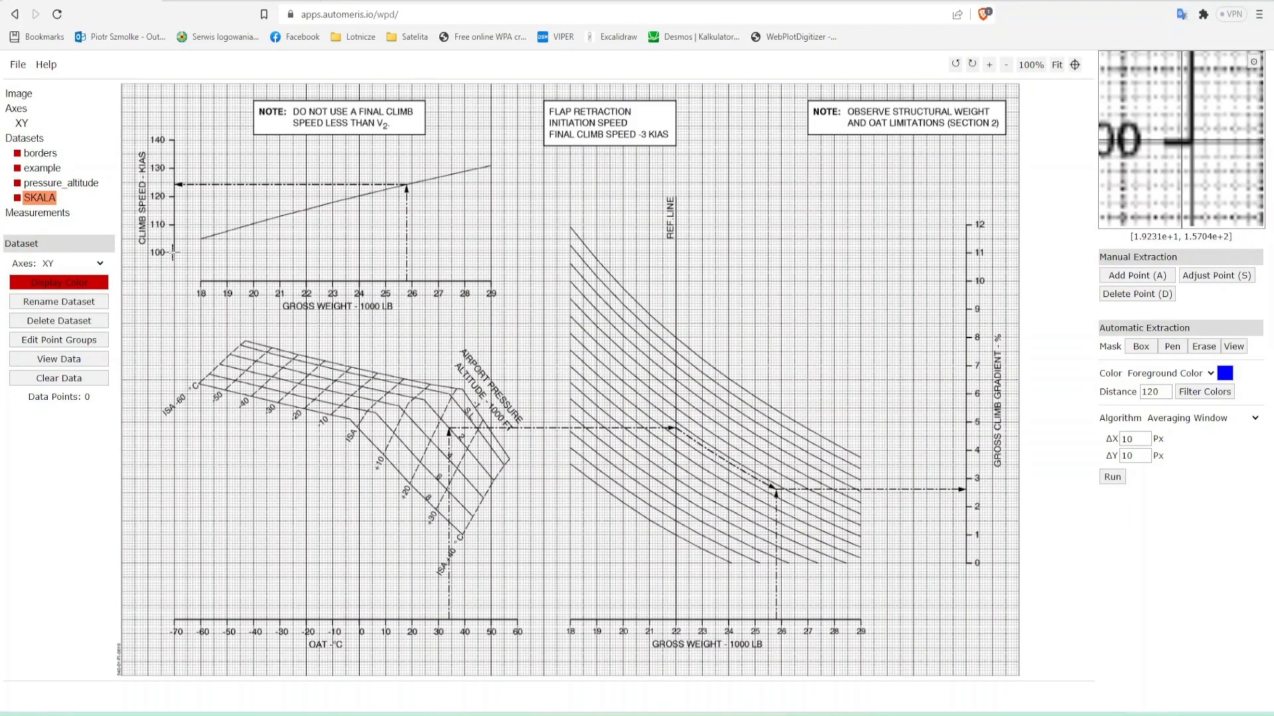
- Add SKALA points on the climb speed axis at 100, 110, 120, 130 and 140
key("a")
left_click(174, 252)
left_click(175, 224)
left_click(174, 196)
left_click(175, 168)
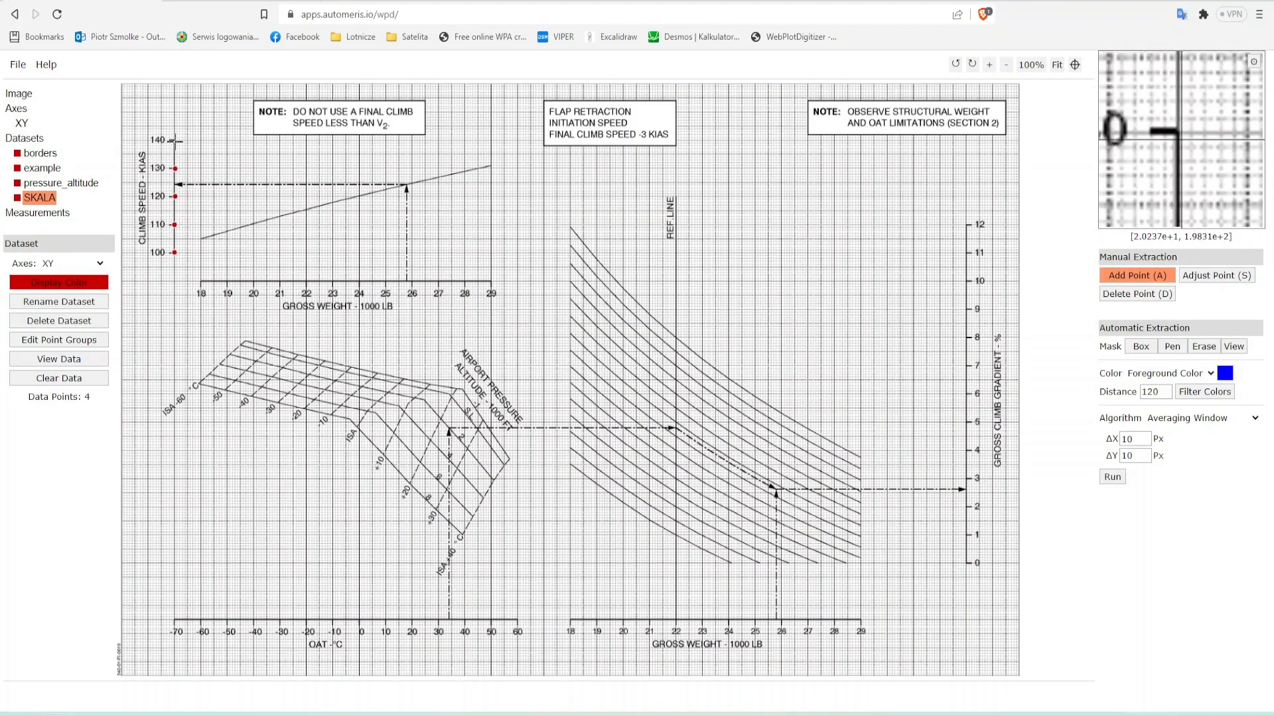
left_click(174, 140)
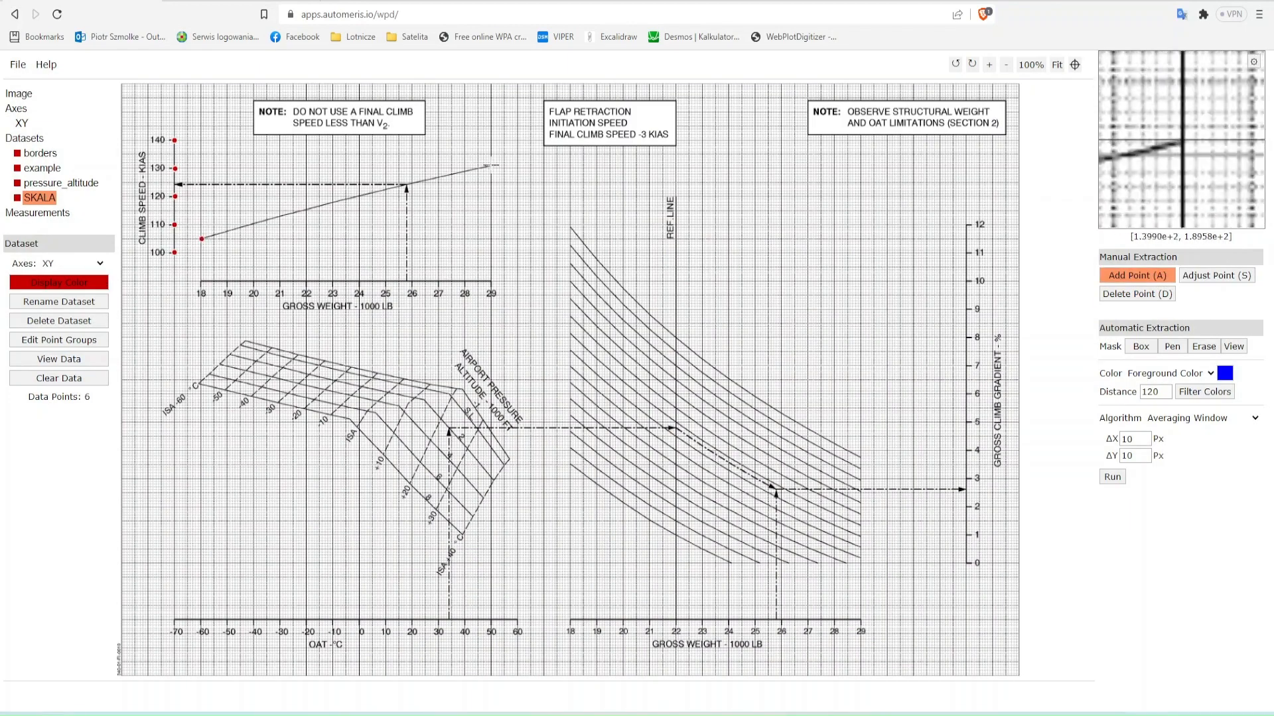
- Open the SKALA dataset's data, graph it in Plotly, and place the Plotly window beside WebPlotDigitizer
left_click(59, 359)
left_click(611, 358)
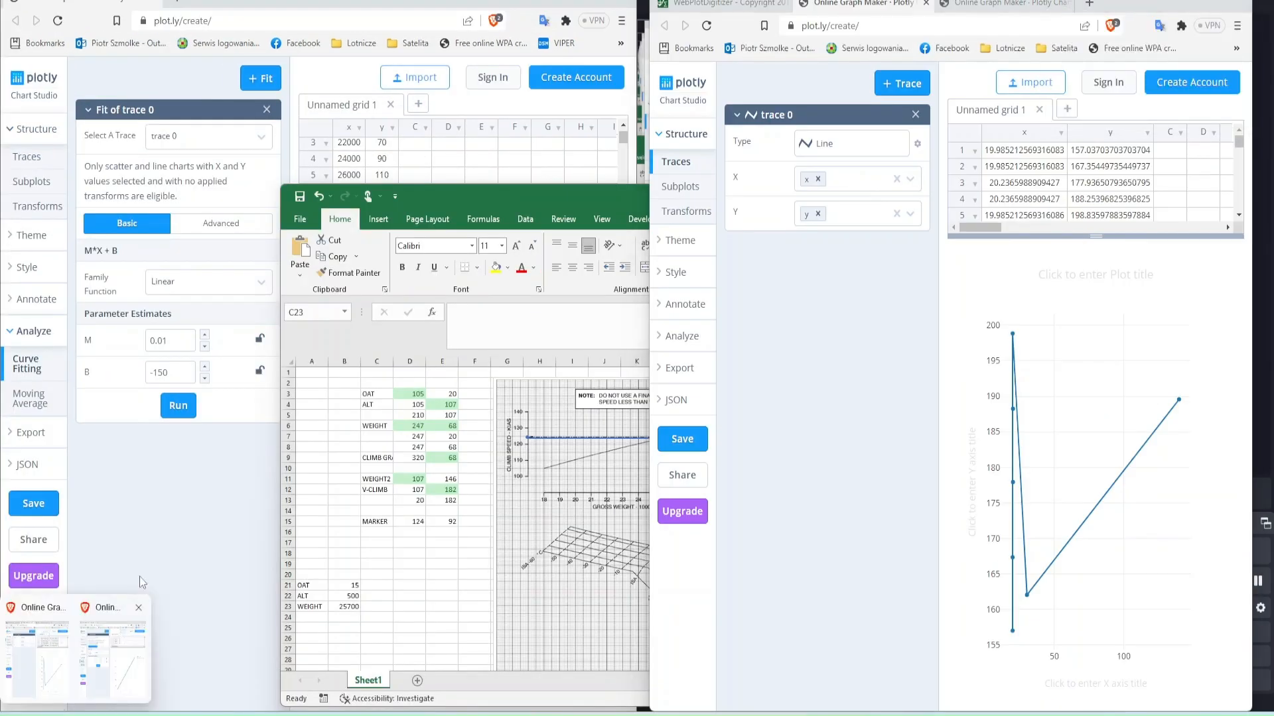
key("alt+Tab")
key("alt+Tab")
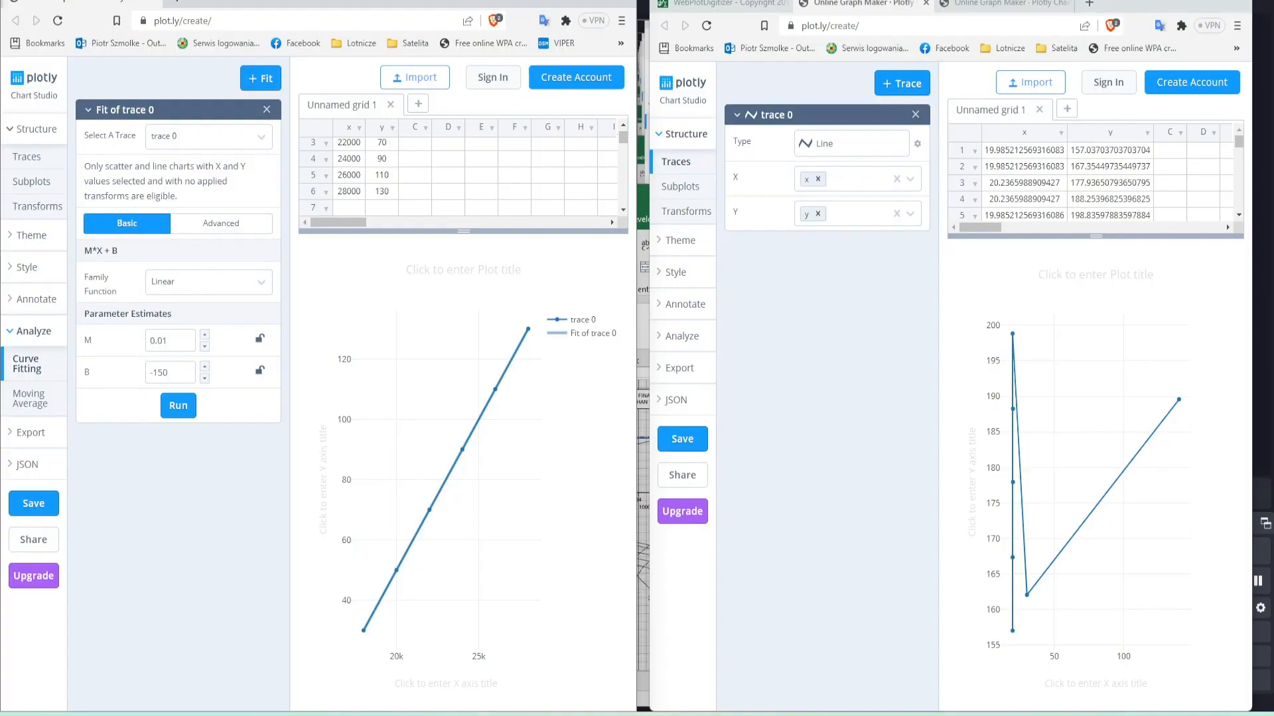
left_click_drag(726, 4, 0, 107)
- Delete the x values of the first five grid rows and fit a linear curve to the two remaining speed line points
left_click(778, 177)
scroll(1096, 193, "down", 1)
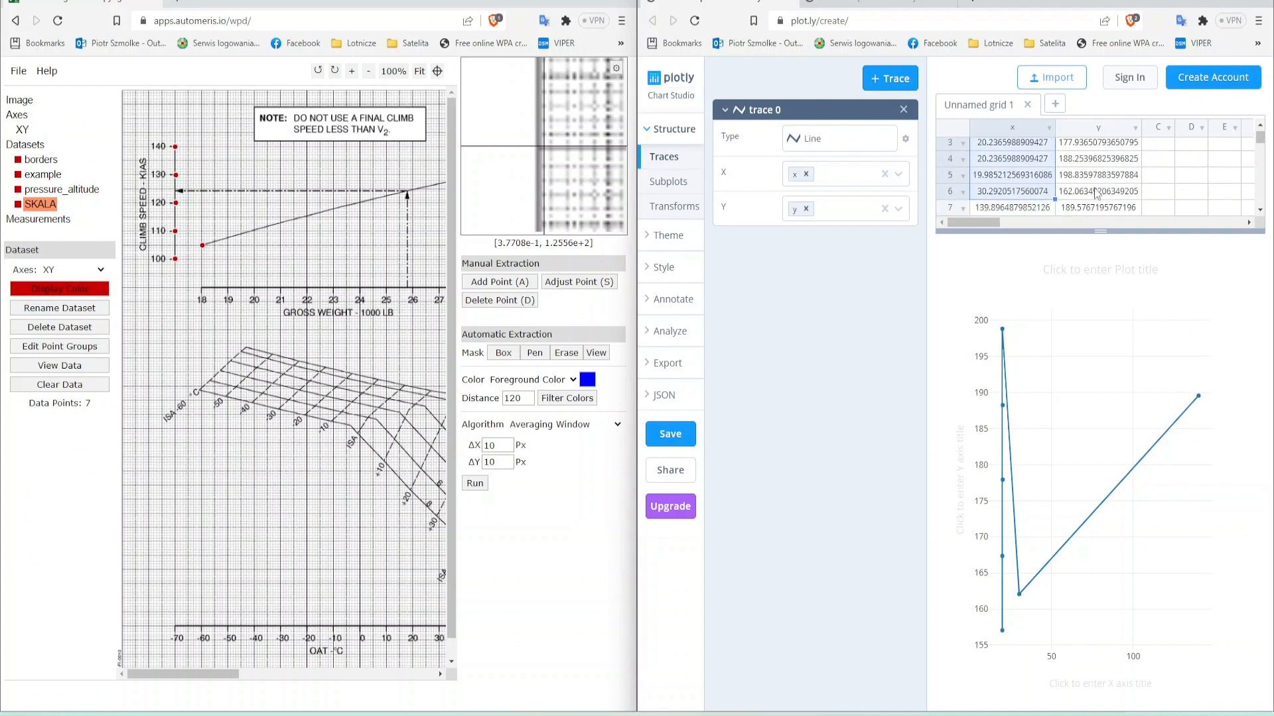
key("Delete")
scroll(1096, 193, "down", 1)
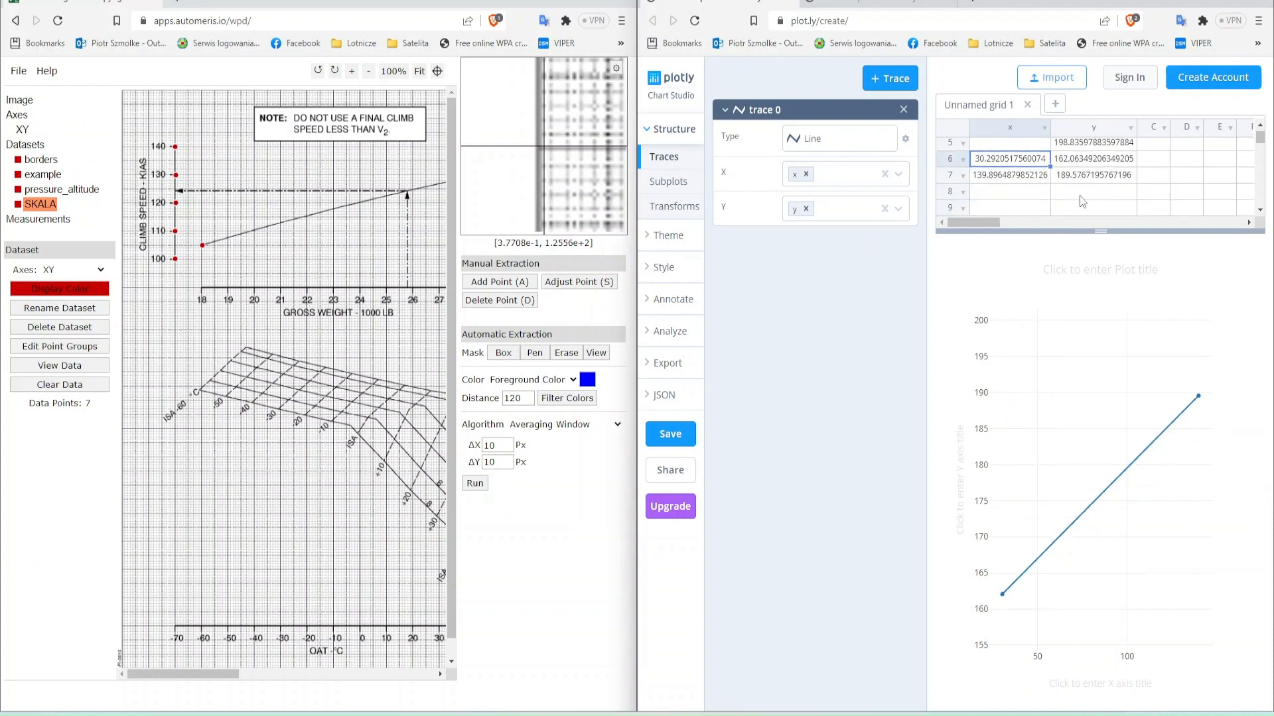
left_click(672, 331)
left_click(663, 364)
scroll(245, 211, "right", 2)
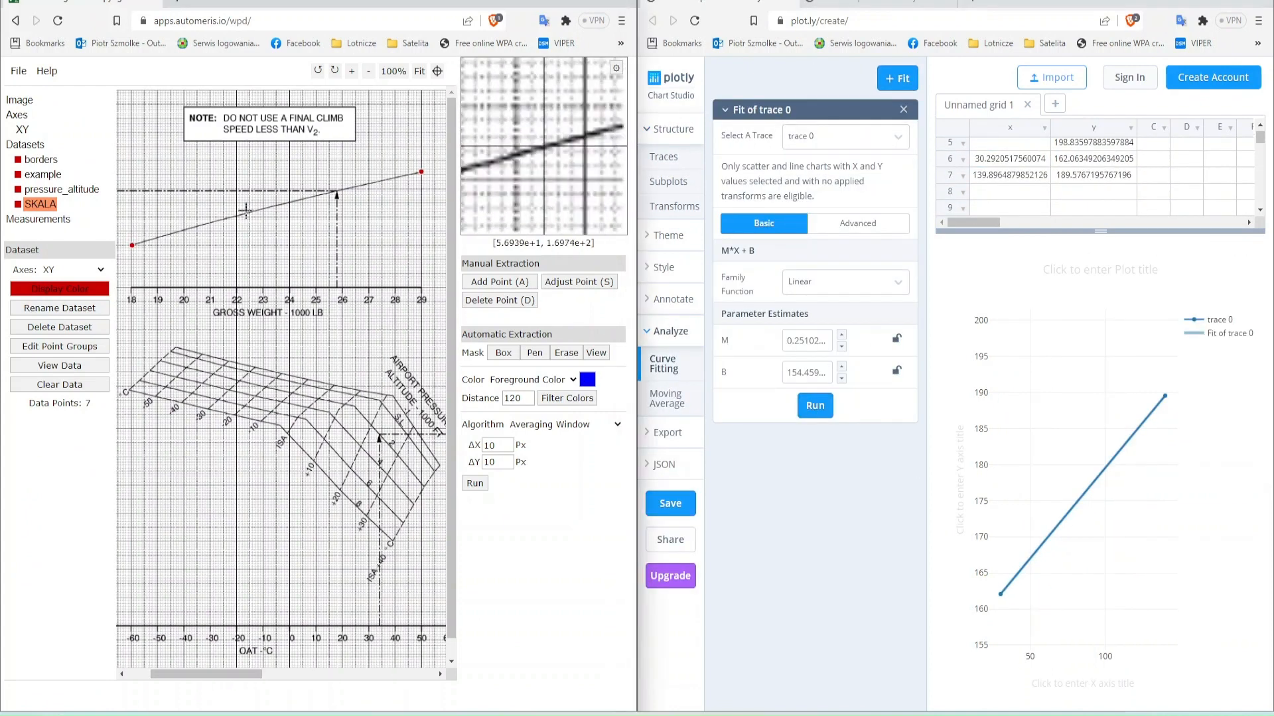
- Switch to the Excel workbook and enter the label "speed line" in cell C39
left_click(276, 715)
left_click_drag(552, 192, 380, 31)
scroll(245, 390, "down", 6)
left_click(207, 423)
type("speed")
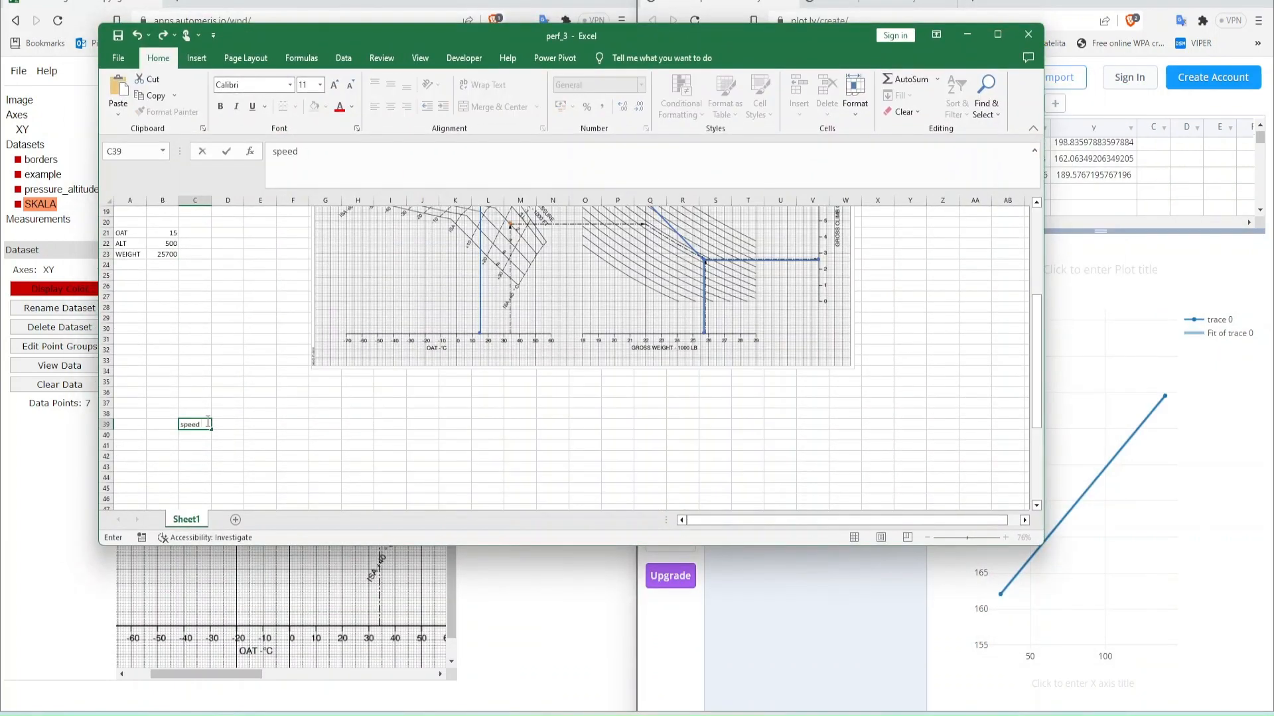
type(" line")
key("Return")
- Place the workbook beside Plotly and copy the linear fit's M and B values into C40 and C41
key("super+Left")
double_click(806, 341)
type("0.25102293720750296")
double_click(806, 373)
left_click(97, 403)
type("154.4594922576574")
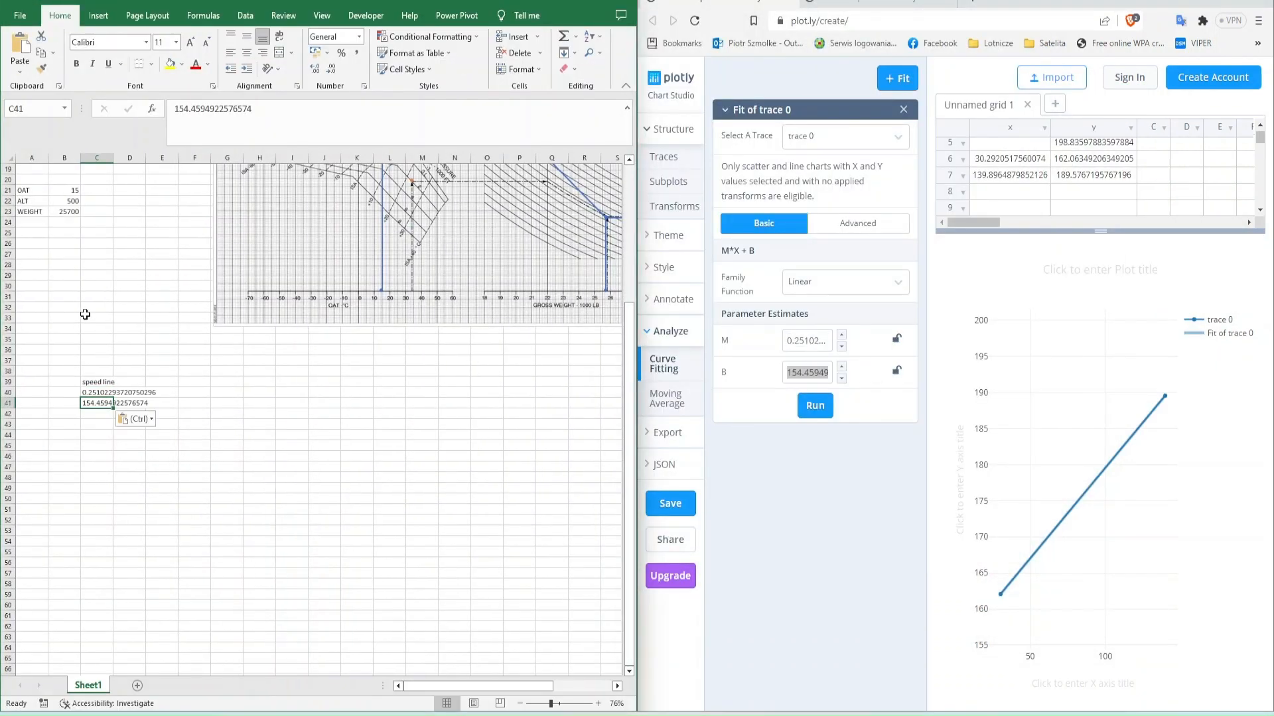
- Clear the x values of the two speed line points in rows 6 and 7 of the Plotly grid
scroll(85, 314, "up", 3)
left_click_drag(1010, 159, 1009, 174)
key("Delete")
scroll(1010, 174, "up", 2)
scroll(424, 398, "up", 3)
- Enter x values 100, 110, 120, 130 and 140 for the five scale points and rerun the linear fit
left_click(986, 162)
type("100")
key("Return")
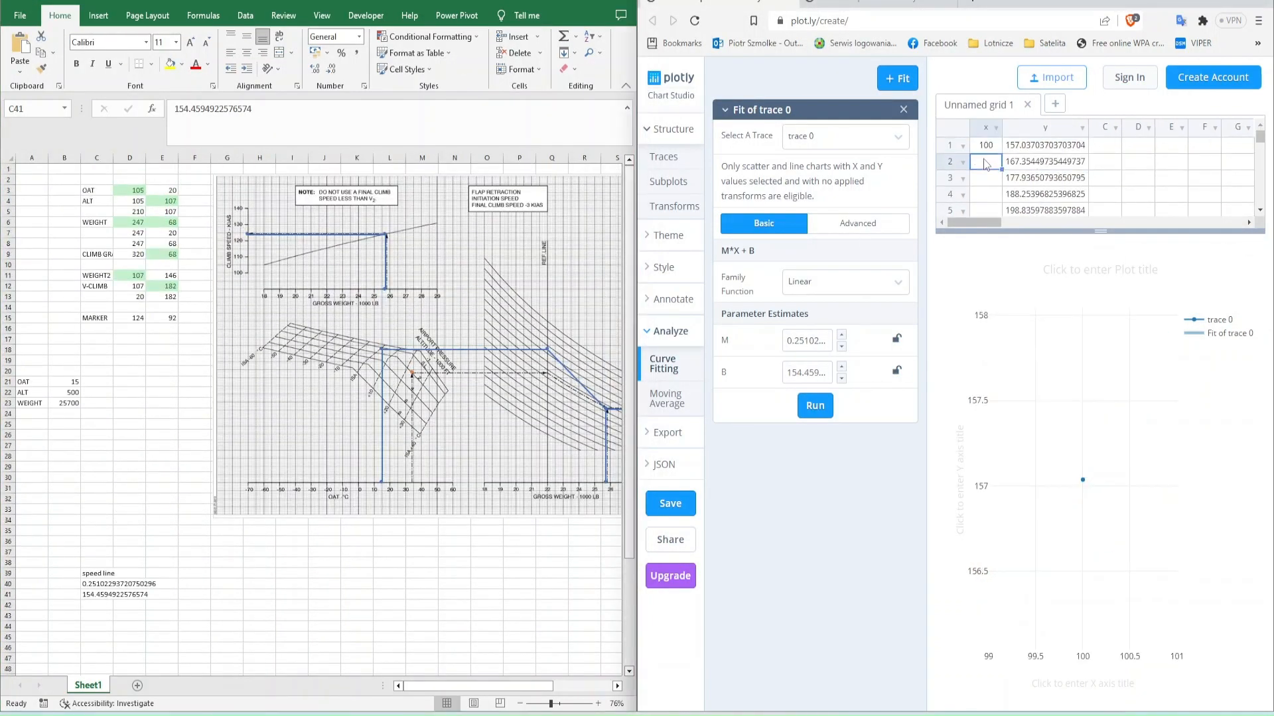
type("110")
key("Return")
type("120")
key("Return")
type("130")
key("Return")
type("140")
left_click(815, 405)
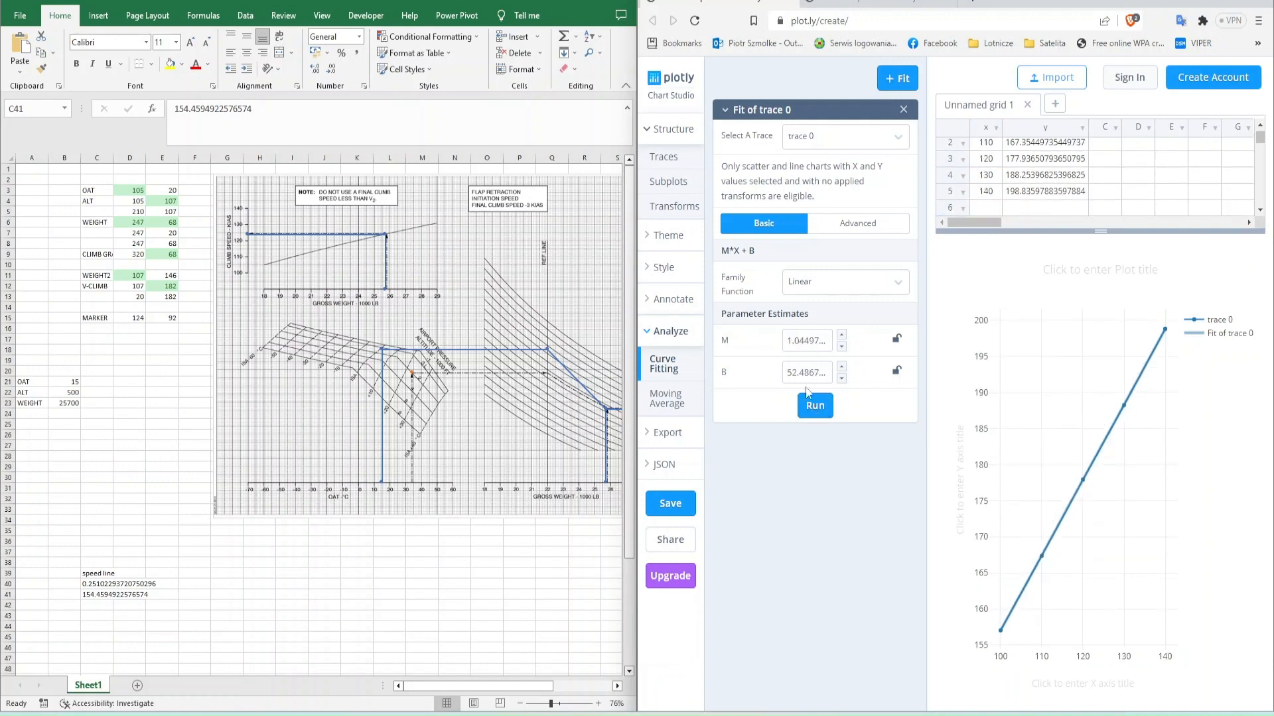
left_click(96, 379)
key("Down")
key("Down")
key("Down")
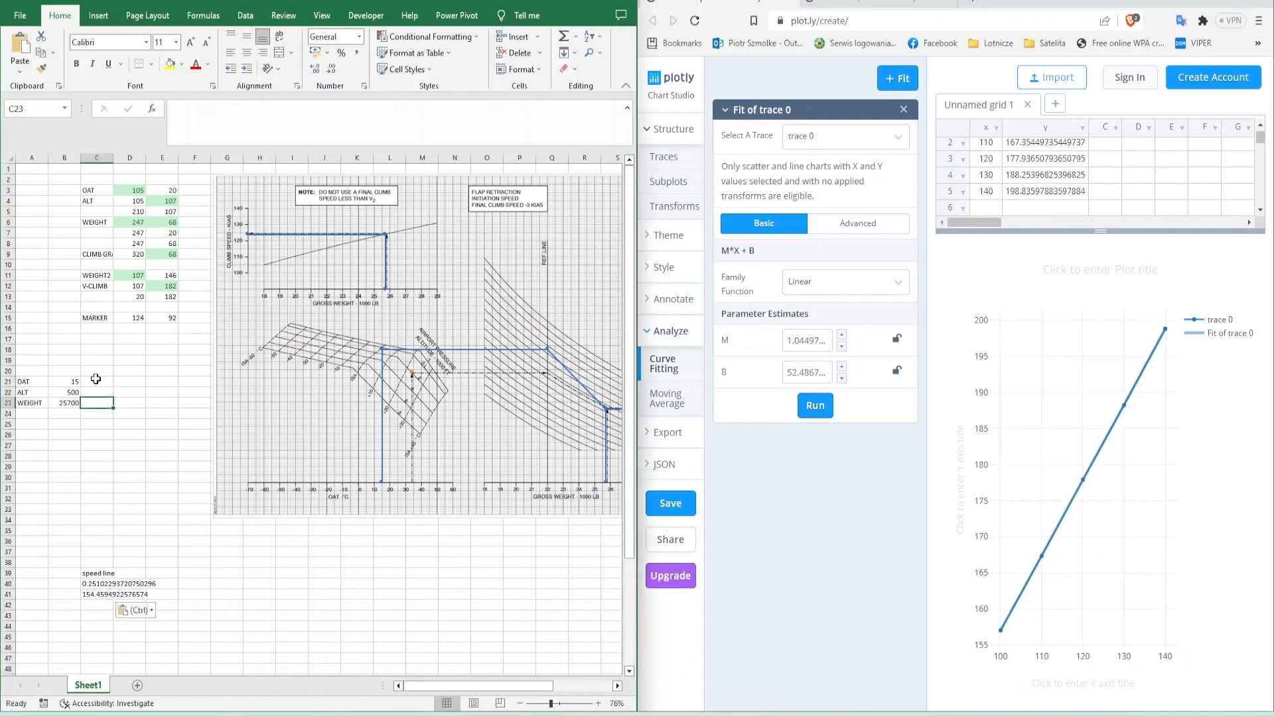
key("Left")
key("Left")
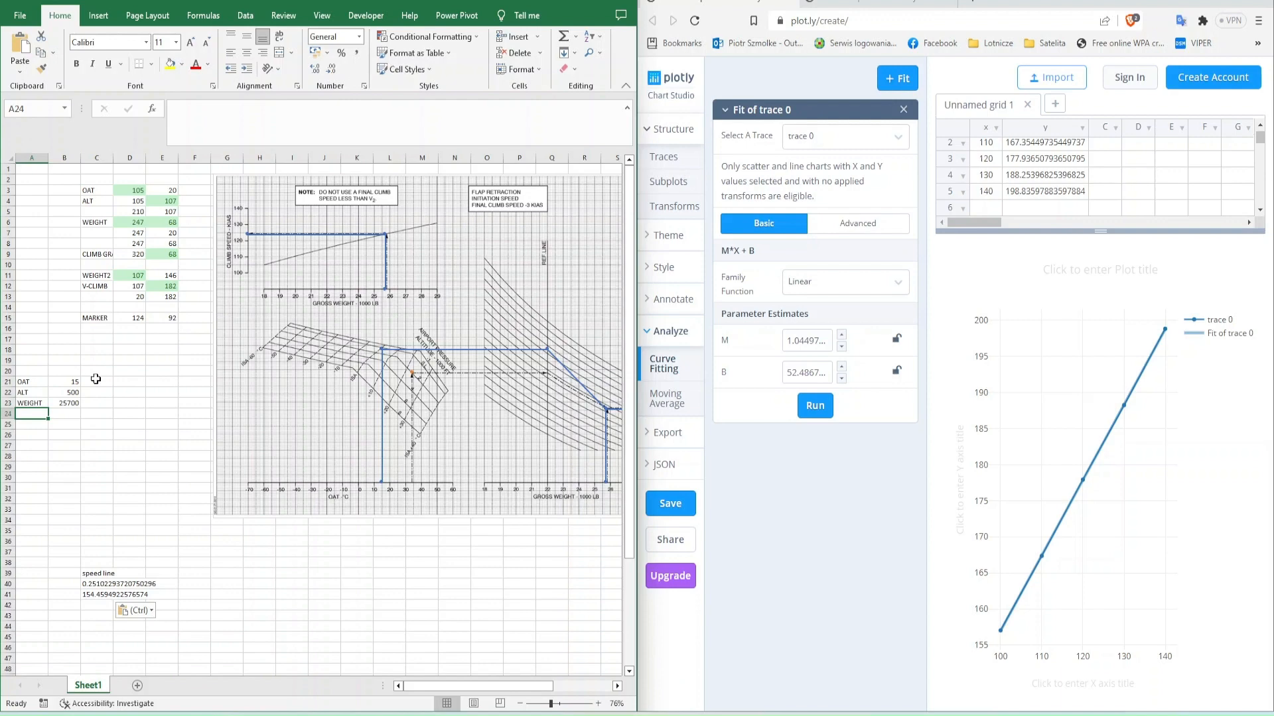
left_click(170, 287)
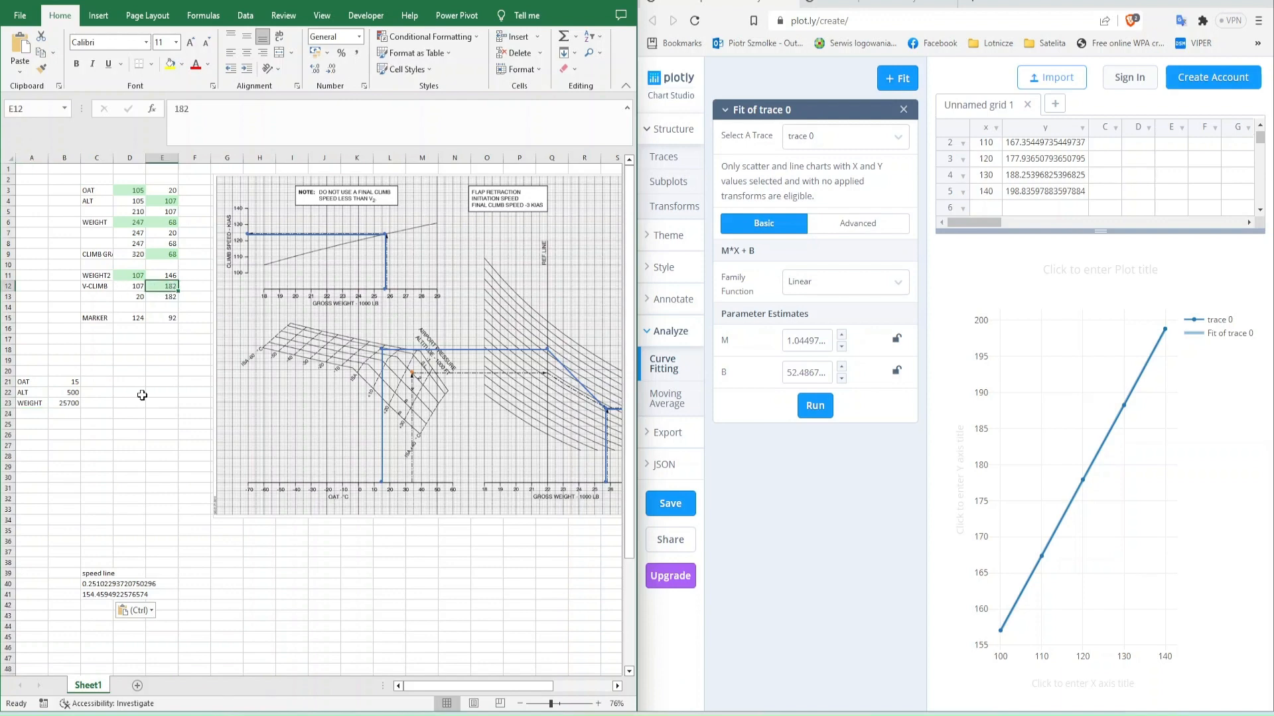
left_click(1055, 194)
left_click(94, 454)
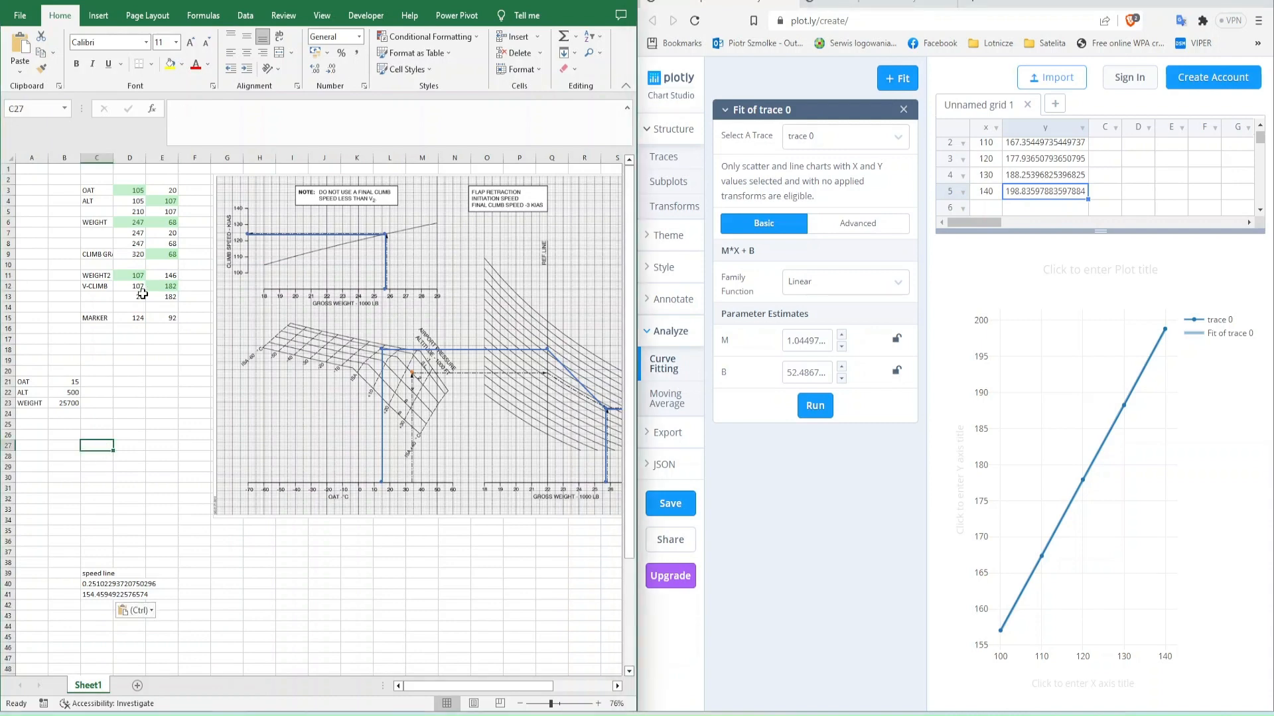
- Label C43 "speed readout" and copy the scale fit's M and B values into C44 and C45
left_click(809, 381)
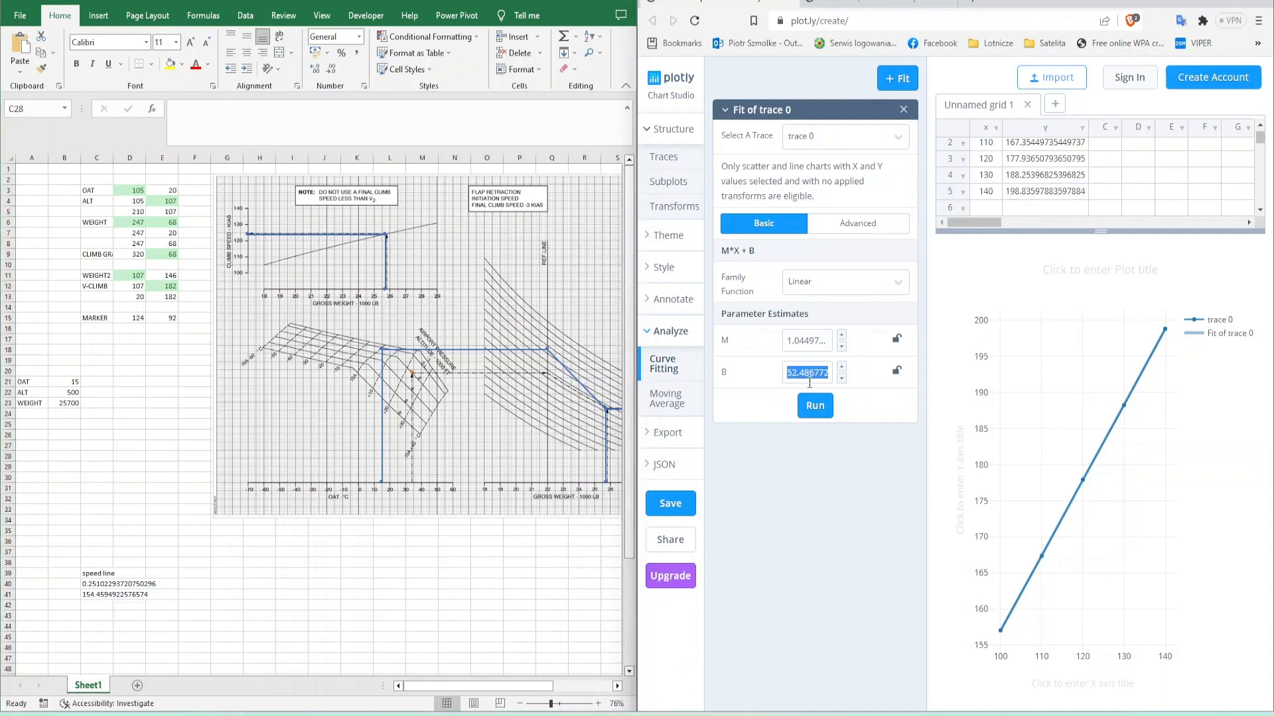
left_click(96, 616)
type("speed readout")
key("Return")
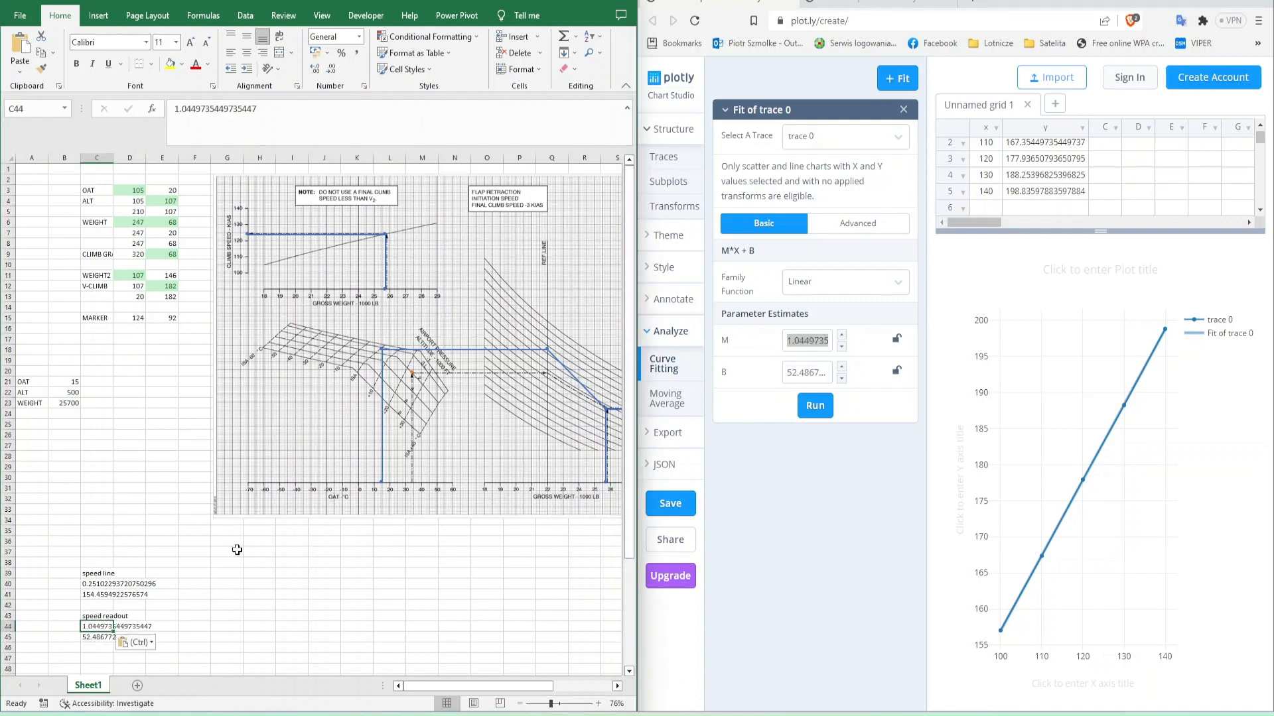
left_click(225, 617)
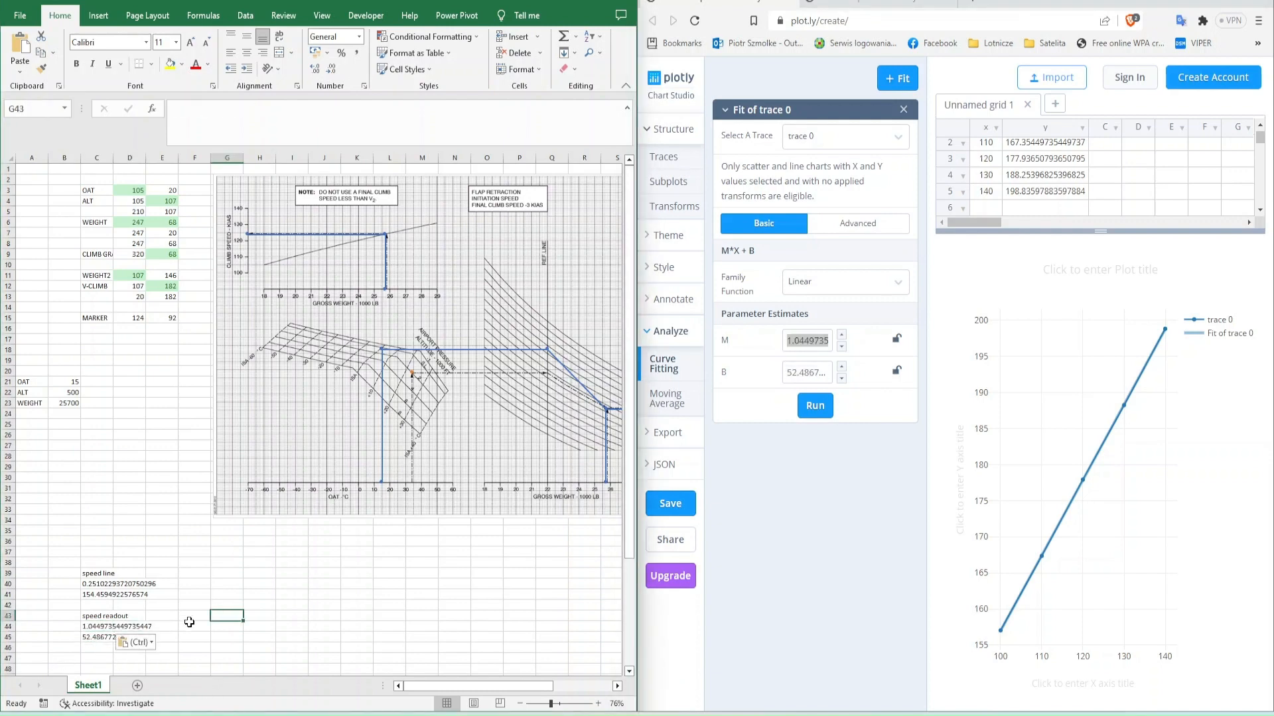
- Replace the decimal points with commas in the copied coefficients in C40:C45
left_click_drag(112, 584, 115, 637)
key("ctrl+h")
type(".")
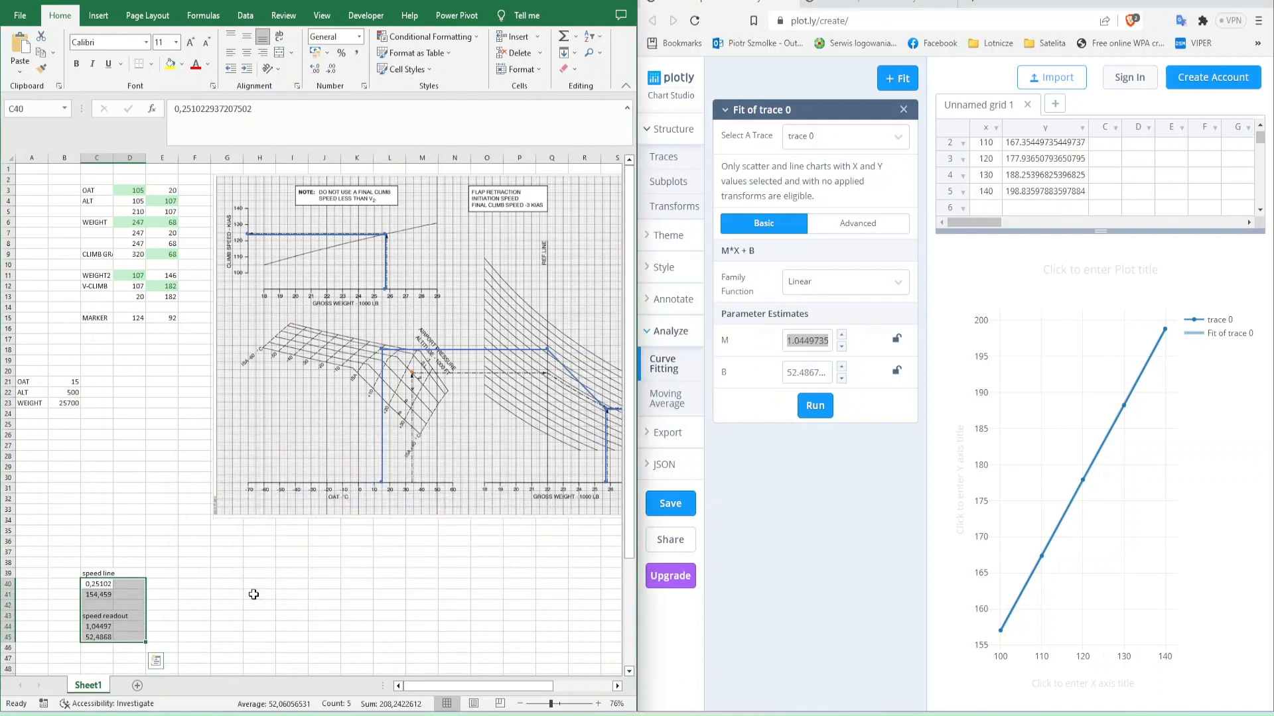
left_click(159, 586)
key("Left")
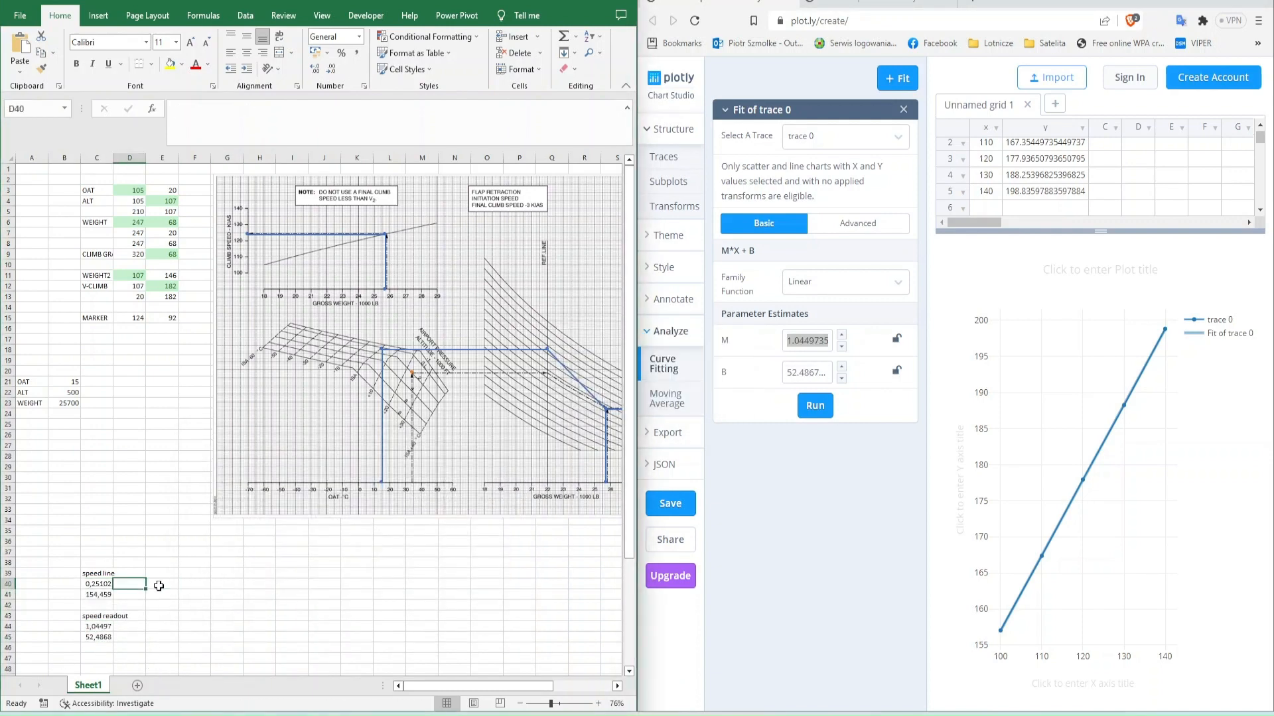
- Enter the WEIGHT2 value 107 in E39 and the formula =C40*E39+C41 in E40
left_click_drag(131, 275, 162, 297)
left_click(131, 275)
double_click(162, 286)
key("Escape")
left_click(162, 574)
type("=")
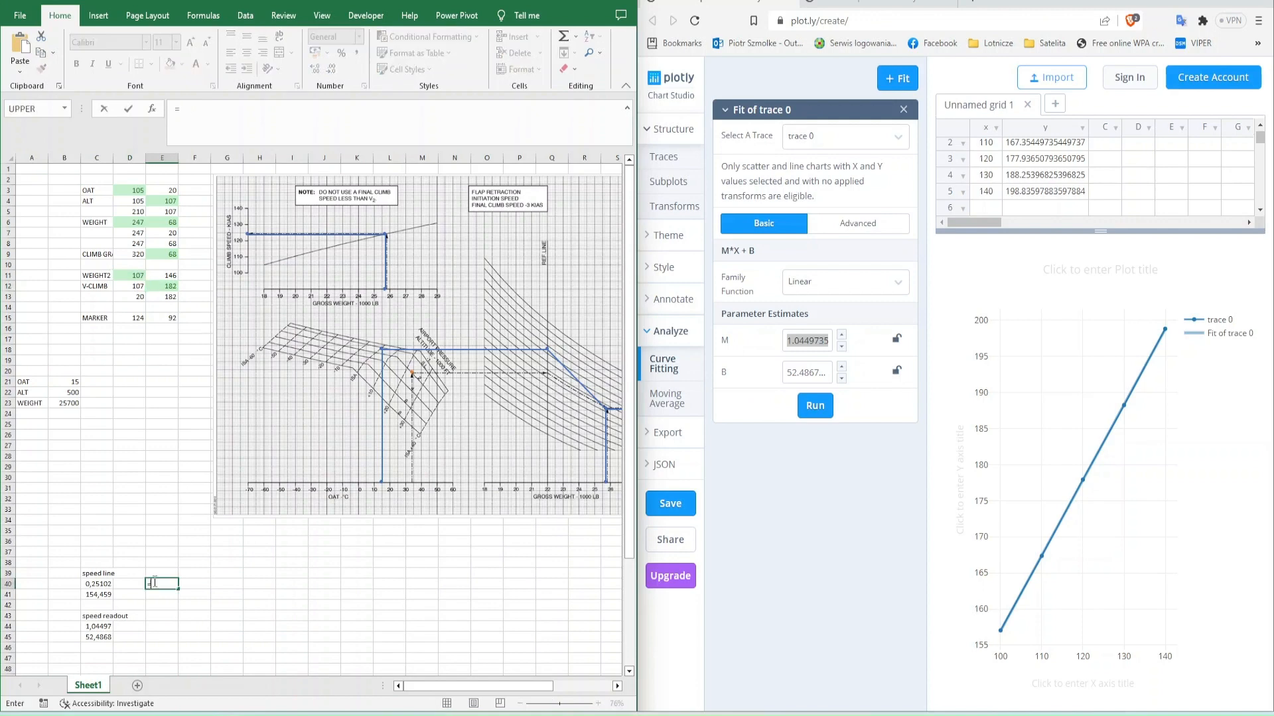
left_click(131, 276)
key("Return")
type("=C40*E39+C41")
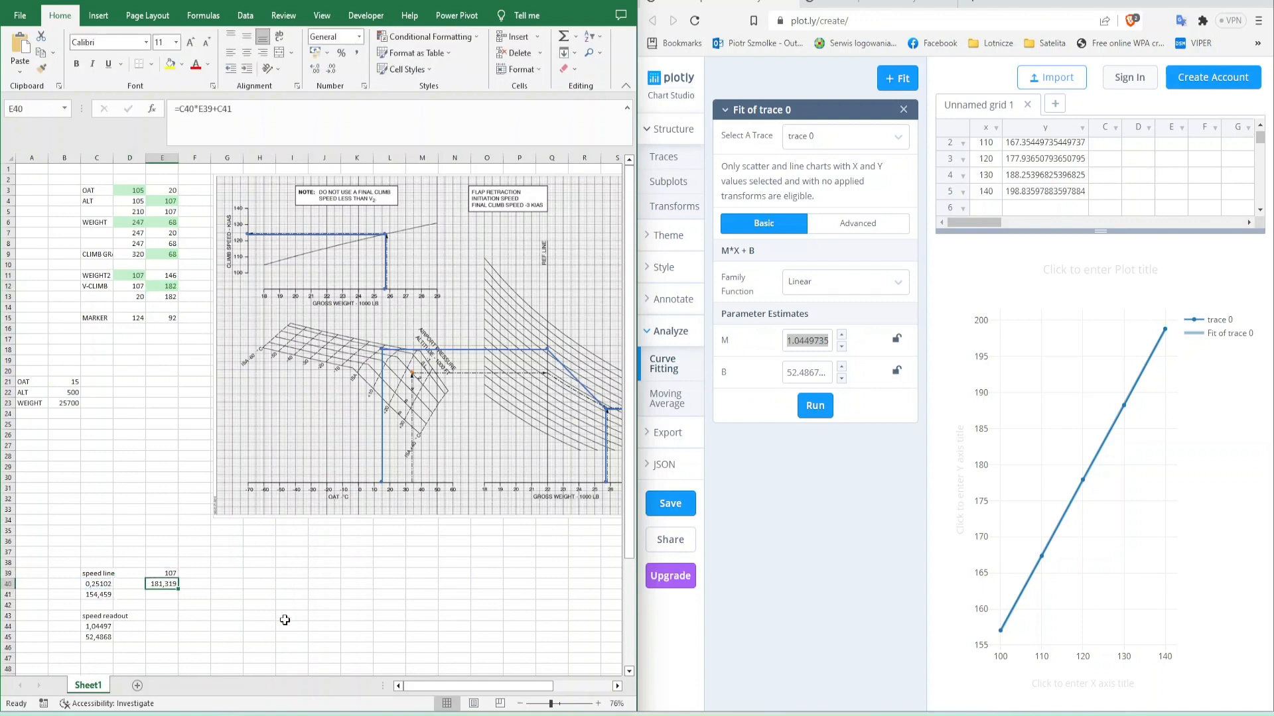
- Round the speed line coefficients to 0,25 in C40 and 155 in C41
key("ctrl+shift+Left")
key("ctrl+shift+Left")
key("ctrl+shift+Left")
key("Escape")
key("Left")
key("Left")
key("F2")
key("BackSpace")
key("BackSpace")
key("BackSpace")
key("BackSpace")
key("BackSpace")
key("BackSpace")
key("BackSpace")
key("BackSpace")
key("BackSpace")
key("BackSpace")
key("BackSpace")
key("BackSpace")
key("BackSpace")
key("Return")
key("F2")
key("BackSpace")
key("BackSpace")
key("BackSpace")
key("BackSpace")
key("BackSpace")
key("BackSpace")
key("BackSpace")
key("BackSpace")
key("BackSpace")
key("BackSpace")
key("BackSpace")
key("BackSpace")
key("BackSpace")
key("BackSpace")
type("5")
key("Return")
key("Up")
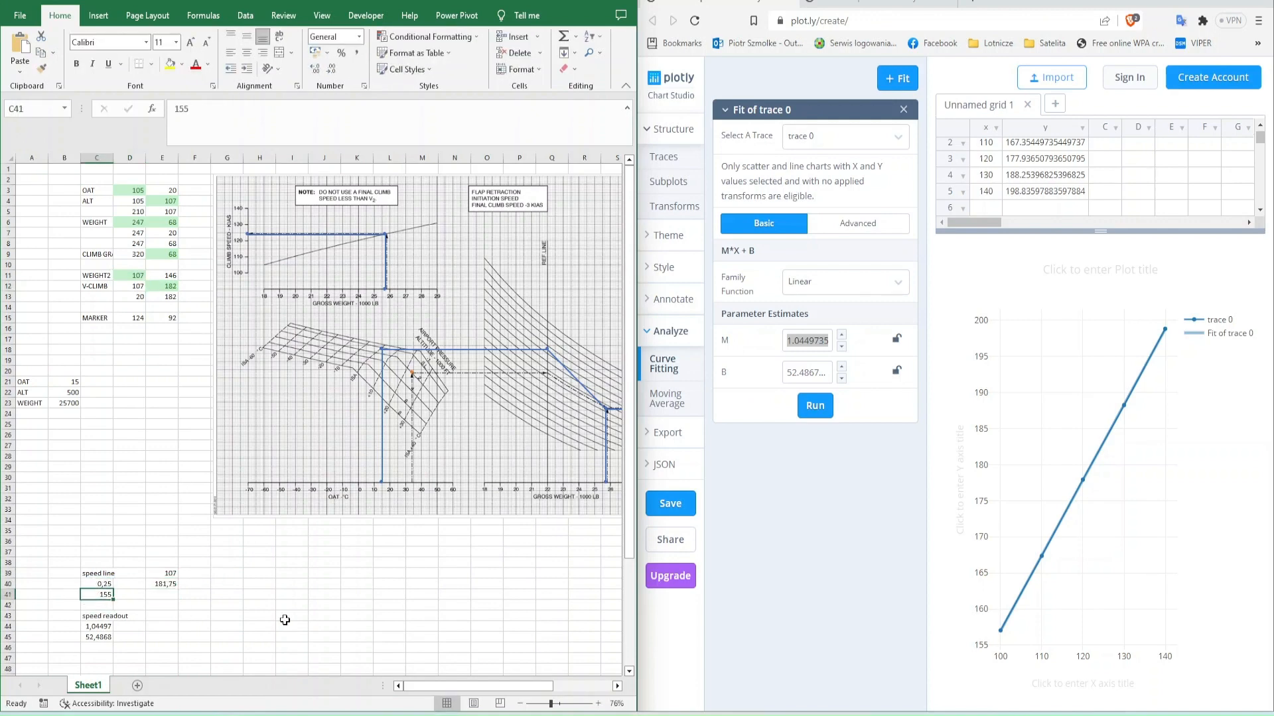
- Replace the cell references to the coefficients in the E40 formula with 0,25 and 155
key("Up")
key("Right")
key("Right")
key("F2")
key("ctrl+shift+Left")
type("155")
key("ctrl+Left")
key("ctrl+Left")
key("Left")
key("ctrl+shift+Left")
type("0,25")
key("Return")
- Enter the formula =ROUND(0,25*E39+155;0) in the V-CLIMB cell E12
key("Up")
key("Up")
key("Up")
key("Up")
key("Up")
key("Up")
key("Up")
key("Up")
key("Up")
key("Up")
key("Up")
key("Up")
key("Up")
key("Up")
key("Up")
key("Up")
key("Up")
key("Up")
key("Up")
key("Up")
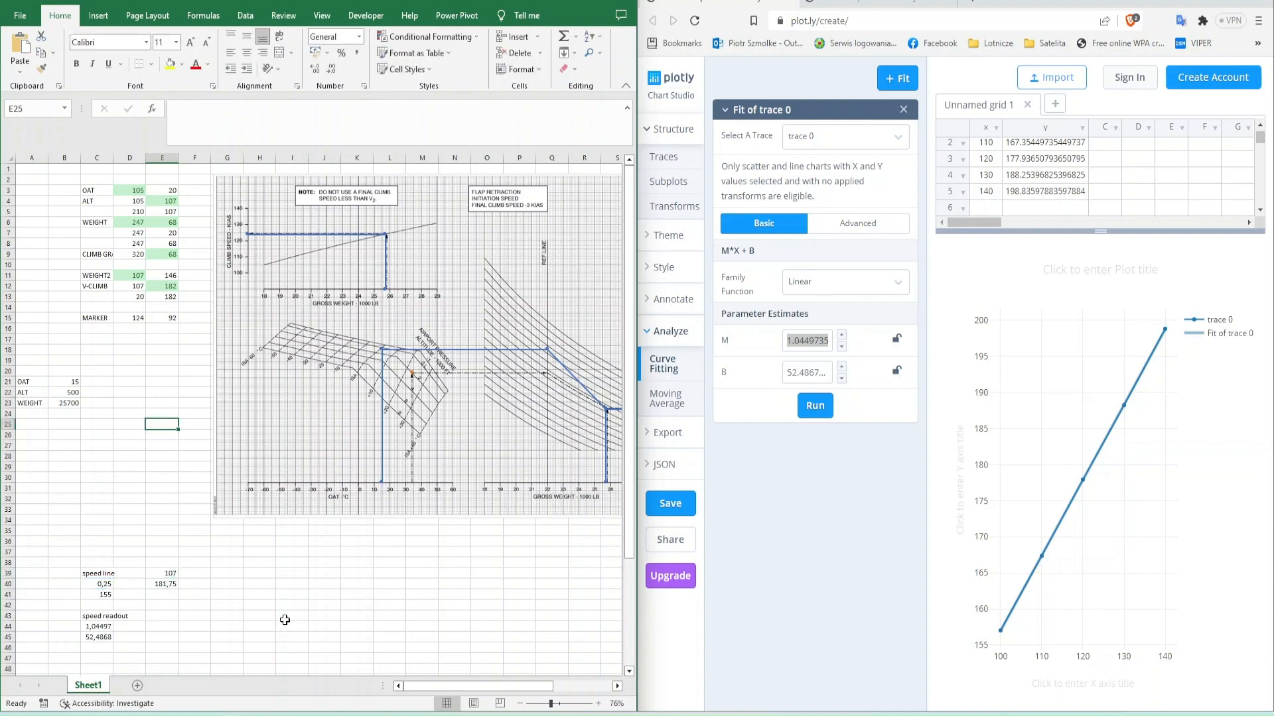
key("ctrl+shift+Left")
type("0,25*E39+155")
key("Home")
type("=round(")
key("End")
type(";0)")
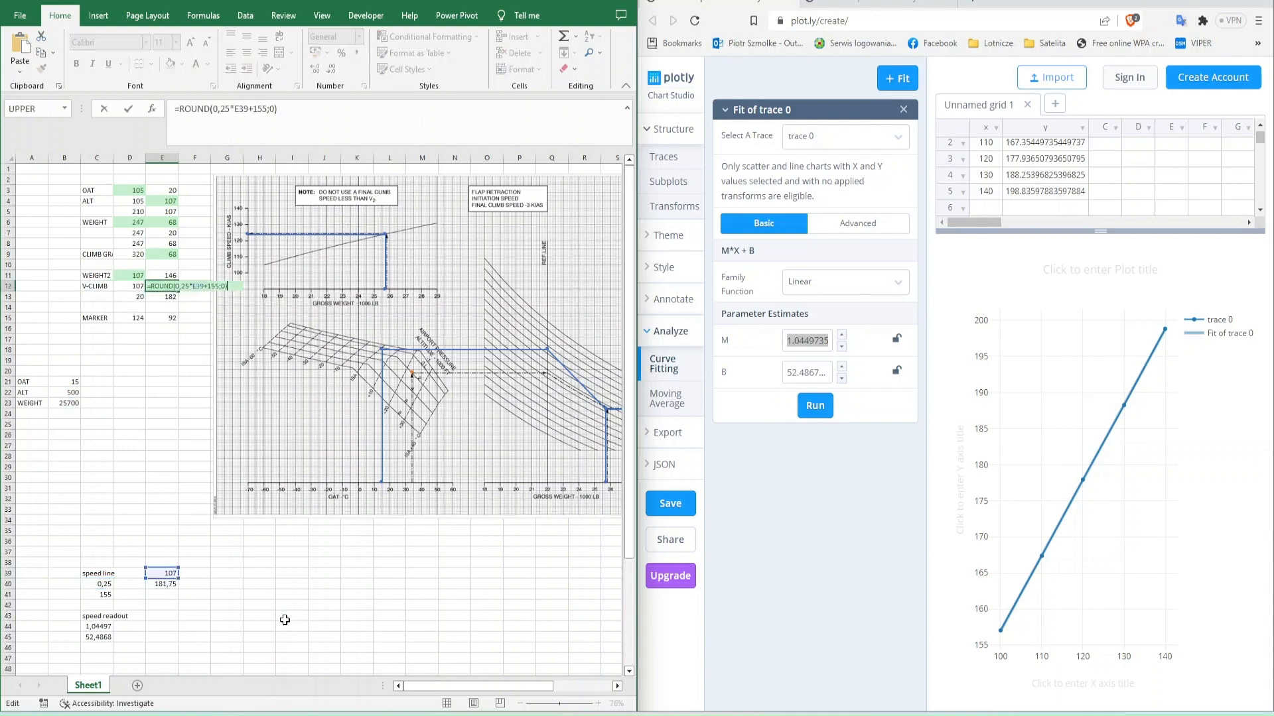
key("Return")
key("Up")
- Write the readout equations y=ax+b in E44 and x=(y-b)/a in E45
left_click(162, 626)
type("y=ax+b")
key("Return")
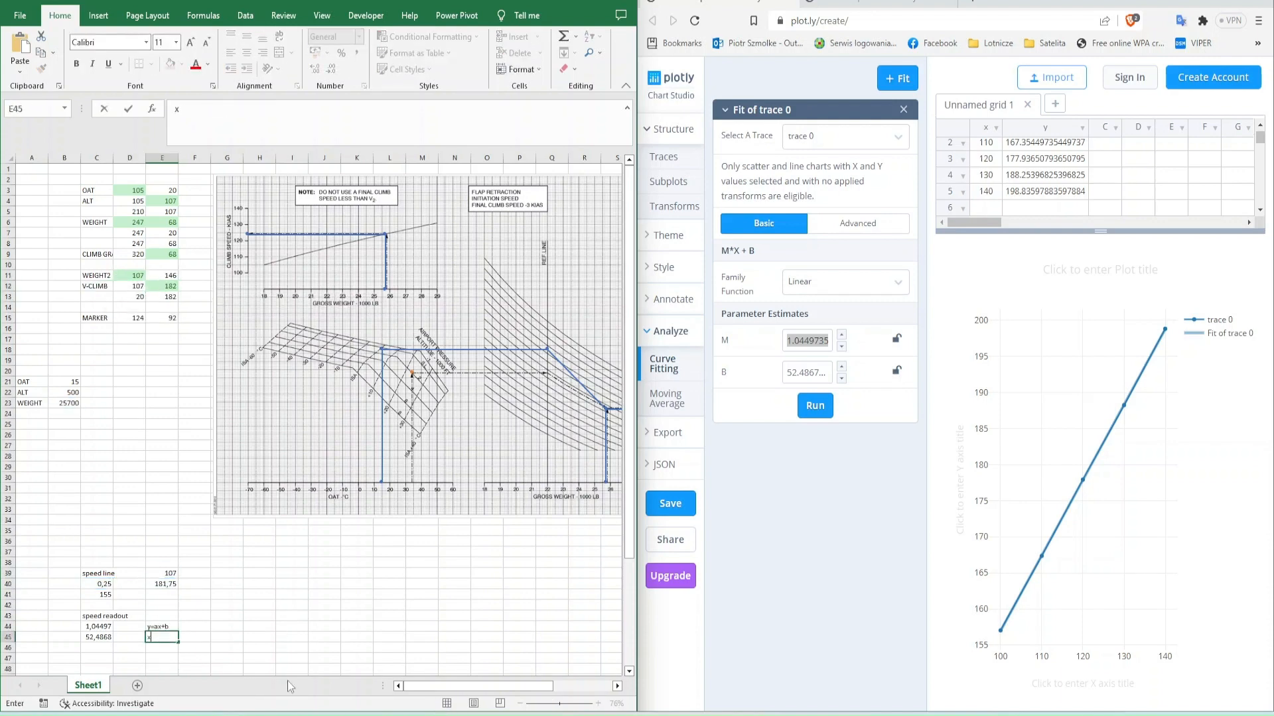
type("x=y-b/a")
key("F2")
key("Left")
key("Left")
type(")")
key("Left")
key("Left")
key("Left")
key("Left")
type("(")
key("Return")
key("Up")
key("Down")
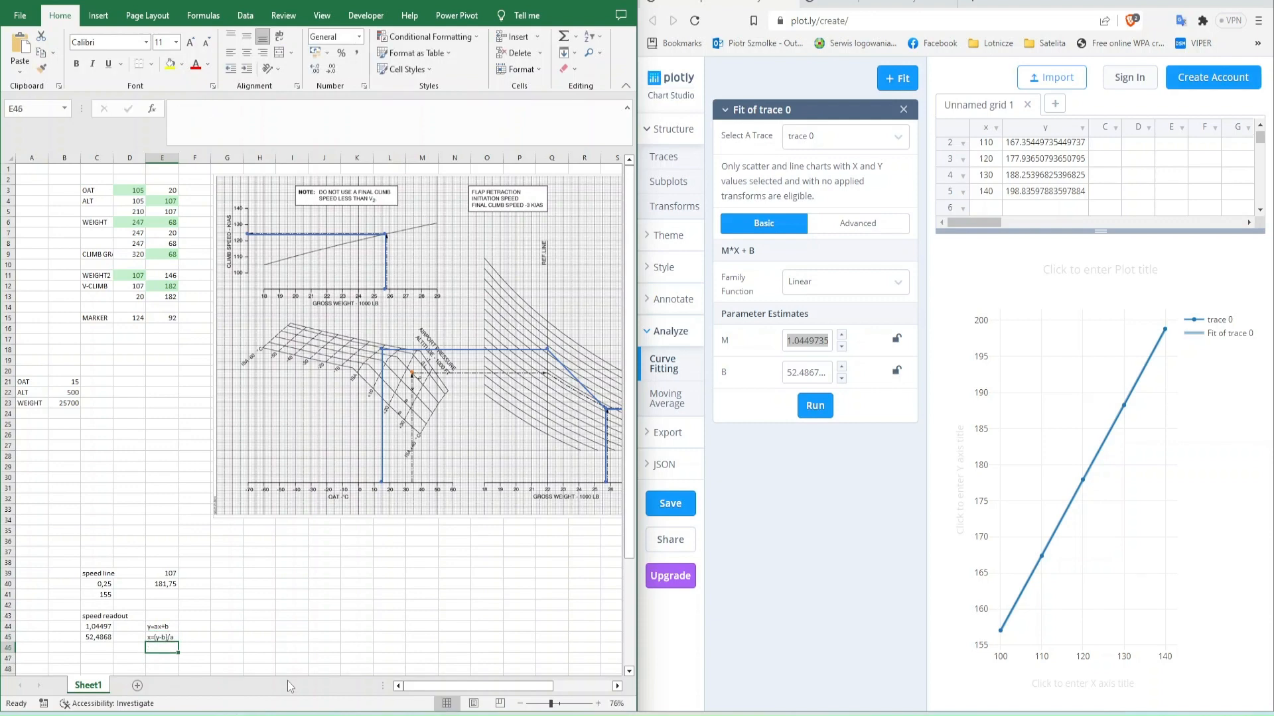
- Enter the speed readout formula =(E40-C45)/C44 in cell E46
type("=")
key("Up")
key("Up")
key("Up")
key("Up")
key("Up")
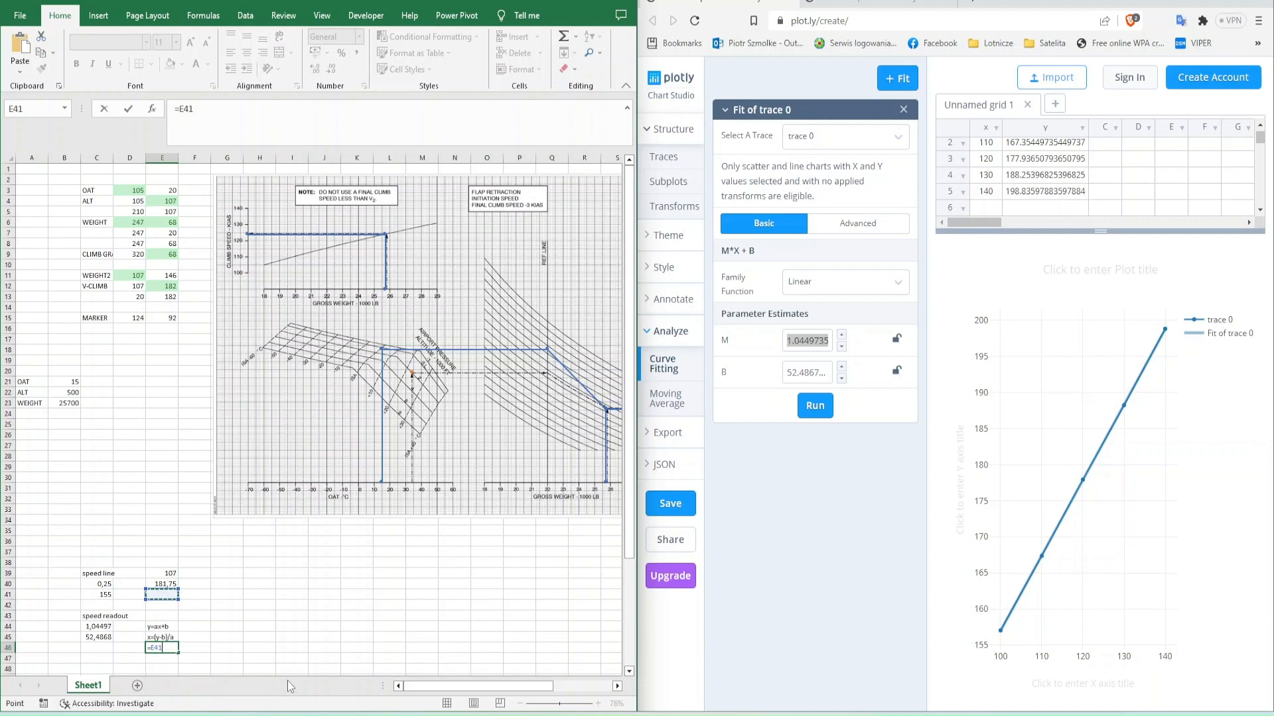
key("Up")
key("BackSpace")
type("(")
left_click(162, 585)
type("-")
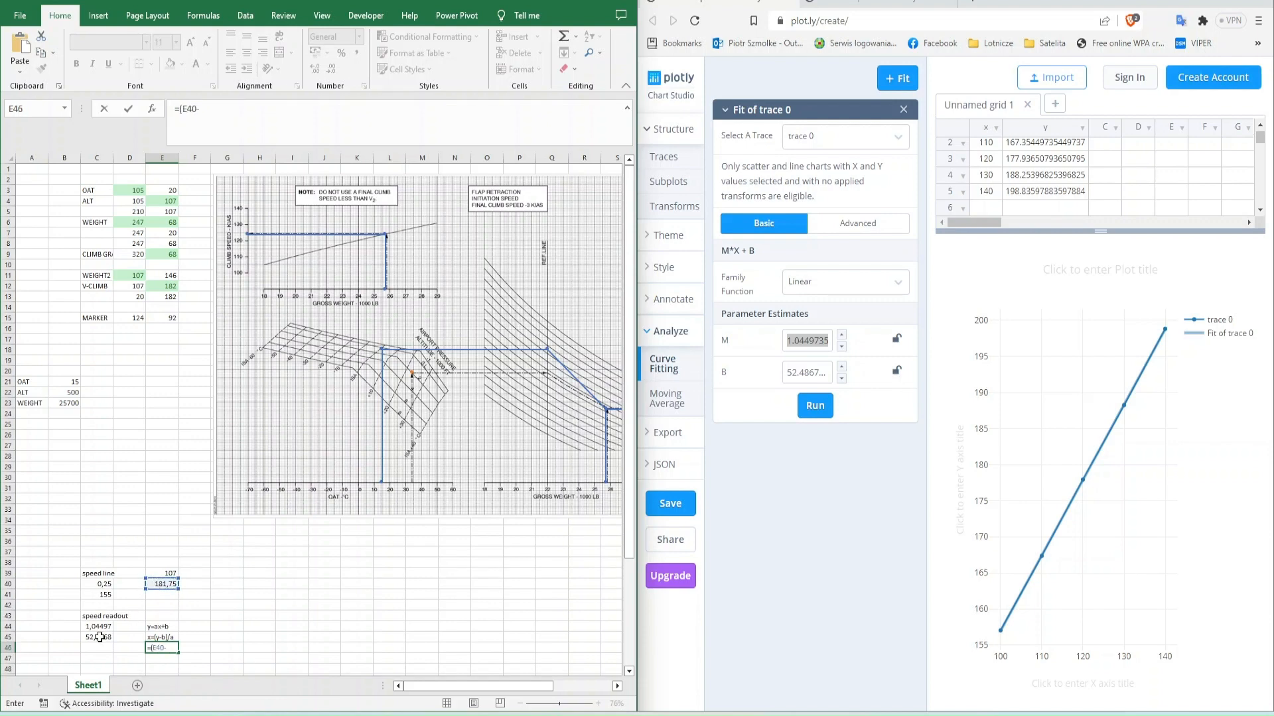
left_click(100, 638)
type(")/")
left_click(102, 626)
key("Return")
key("Up")
key("F2")
key("Escape")
- Round the speed readout coefficients to 1 in C44 and 52,5 in C45
key("Left")
key("Left")
key("Up")
key("Up")
key("F2")
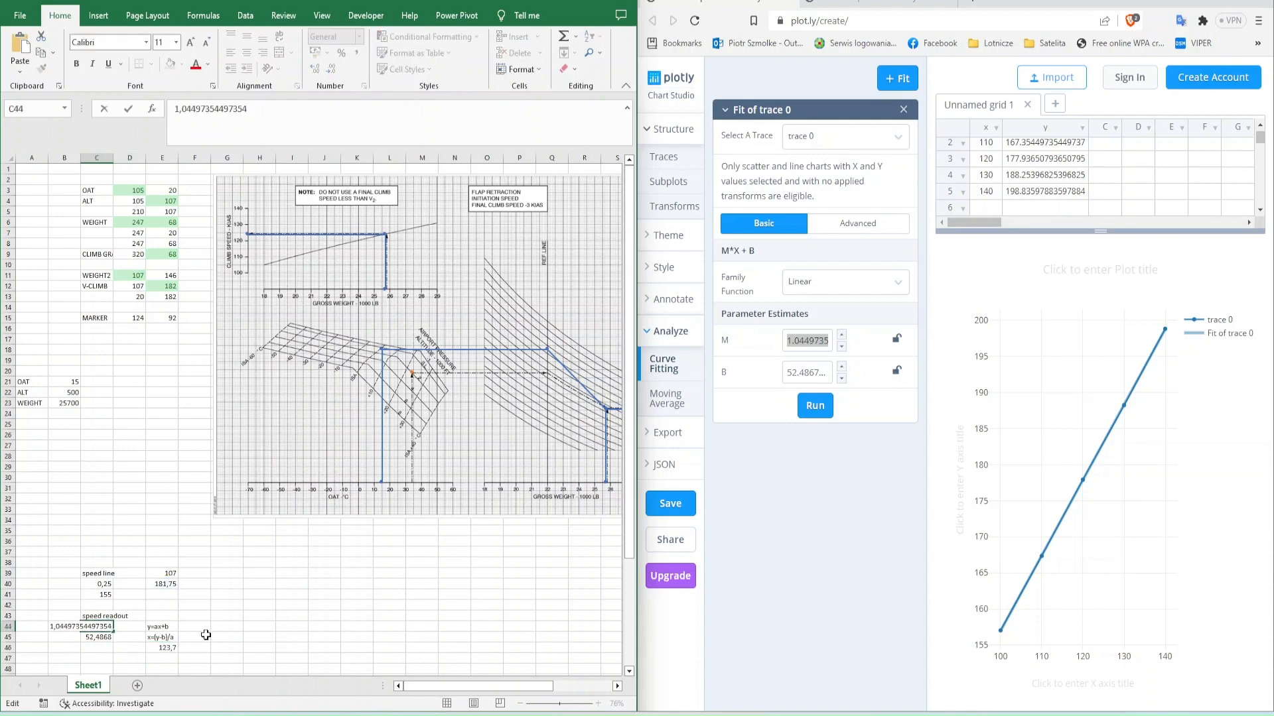
key("Return")
key("F2")
key("Return")
key("Right")
key("Right")
key("Left")
key("Left")
key("Up")
key("Up")
key("F2")
key("BackSpace")
key("BackSpace")
key("BackSpace")
key("Return")
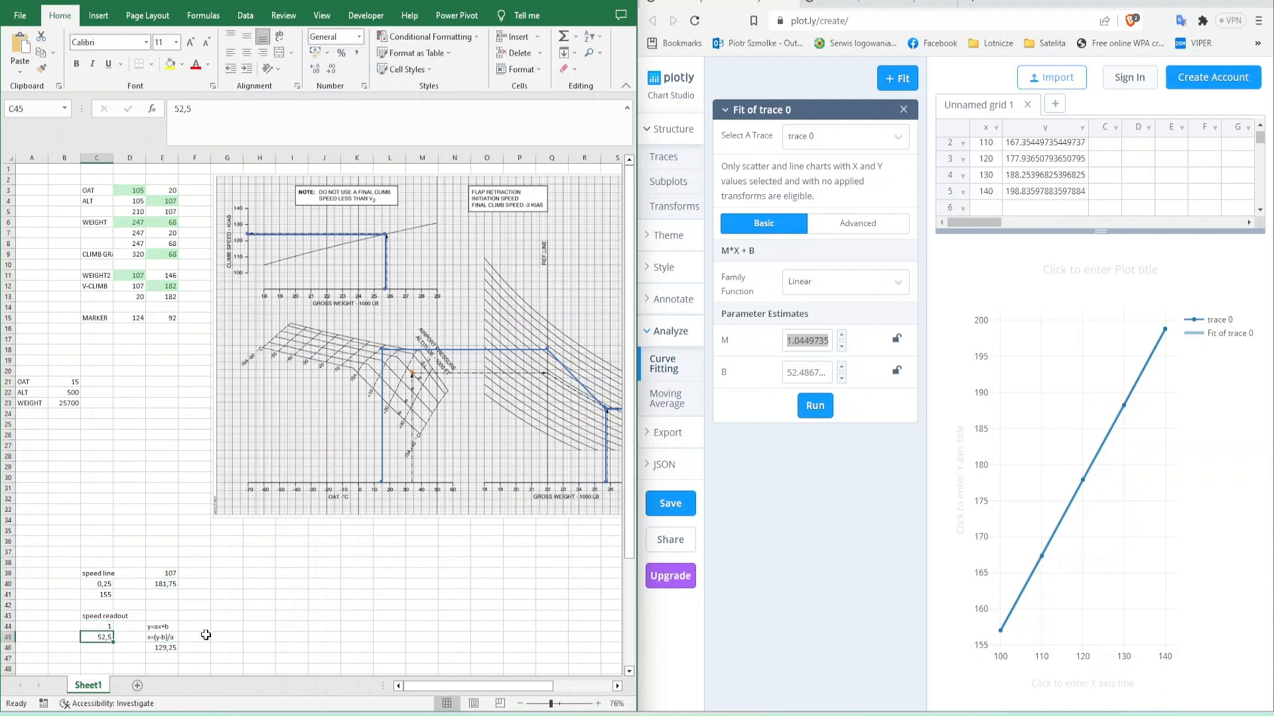
- Set the speed readout coefficients to 1,05 in C44 and 52 in C45
key("ctrl+z")
key("Down")
key("F2")
key("BackSpace")
key("BackSpace")
key("Return")
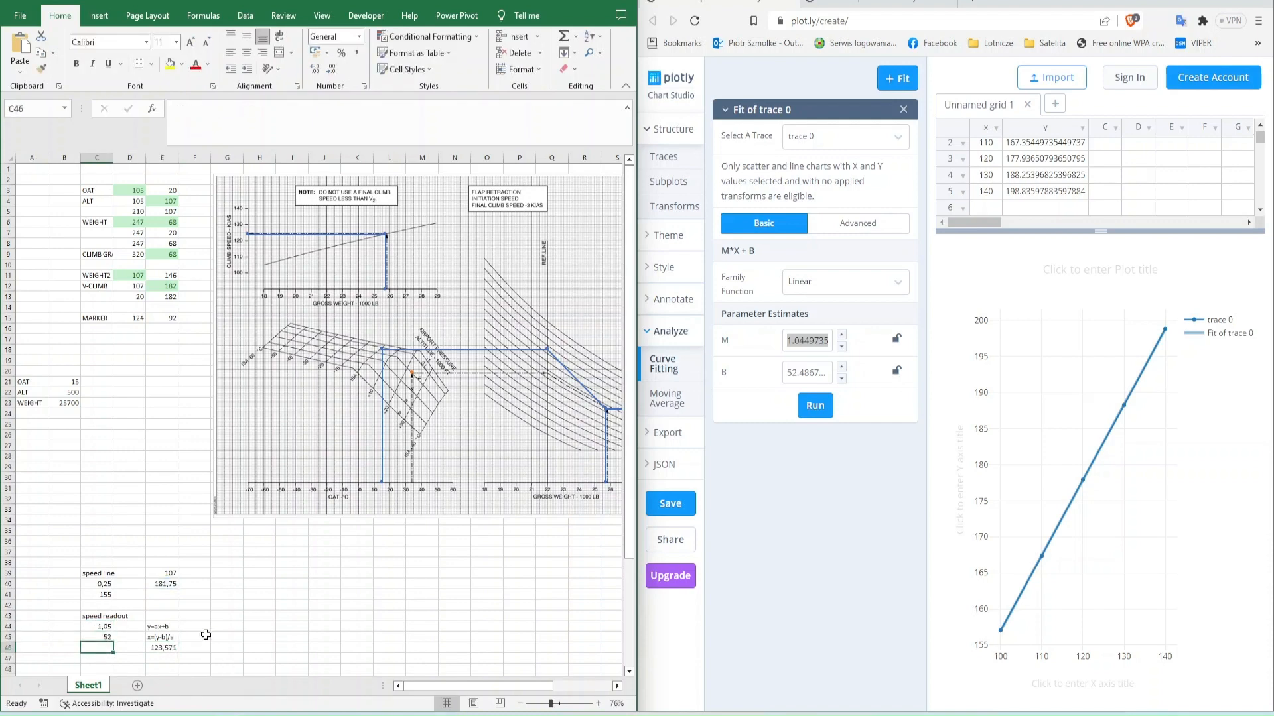
key("ctrl+z")
key("ctrl+y")
- Replace the C45 reference in the E46 readout formula with the constant 52
key("Down")
key("Right")
key("Right")
key("F2")
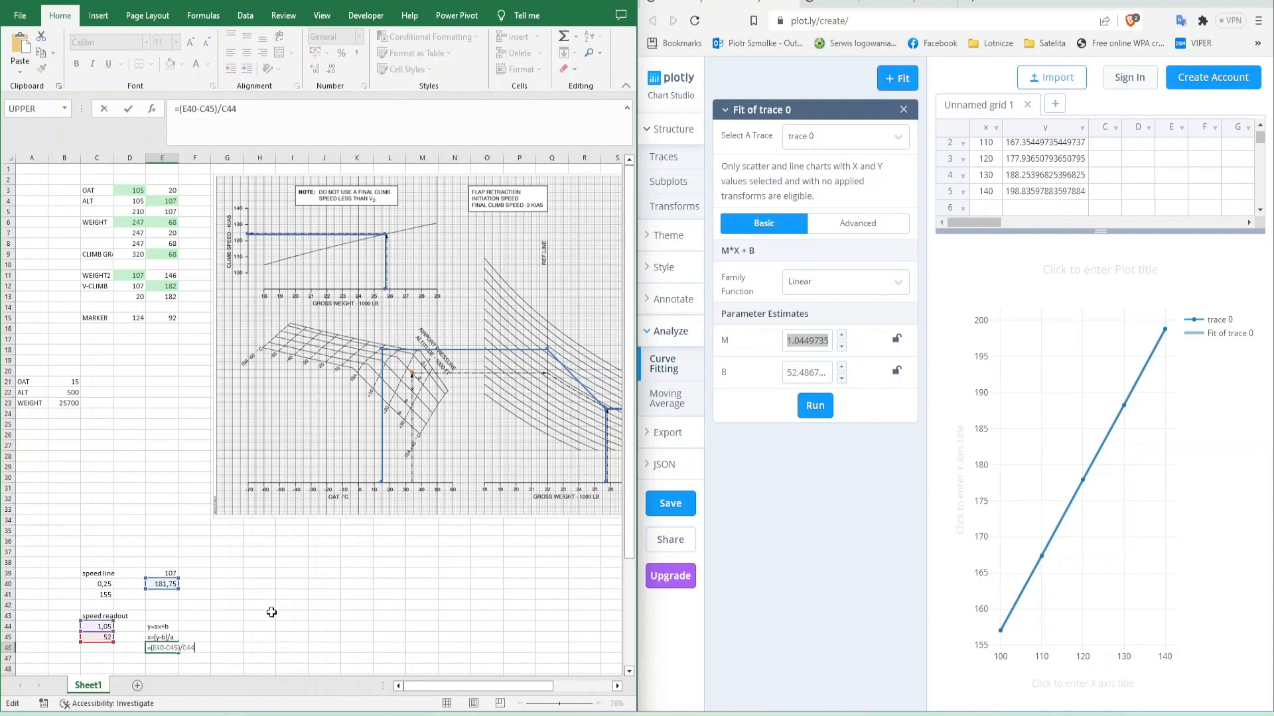
key("Left")
key("Left")
key("Left")
key("Left")
key("Left")
key("BackSpace")
key("BackSpace")
key("BackSpace")
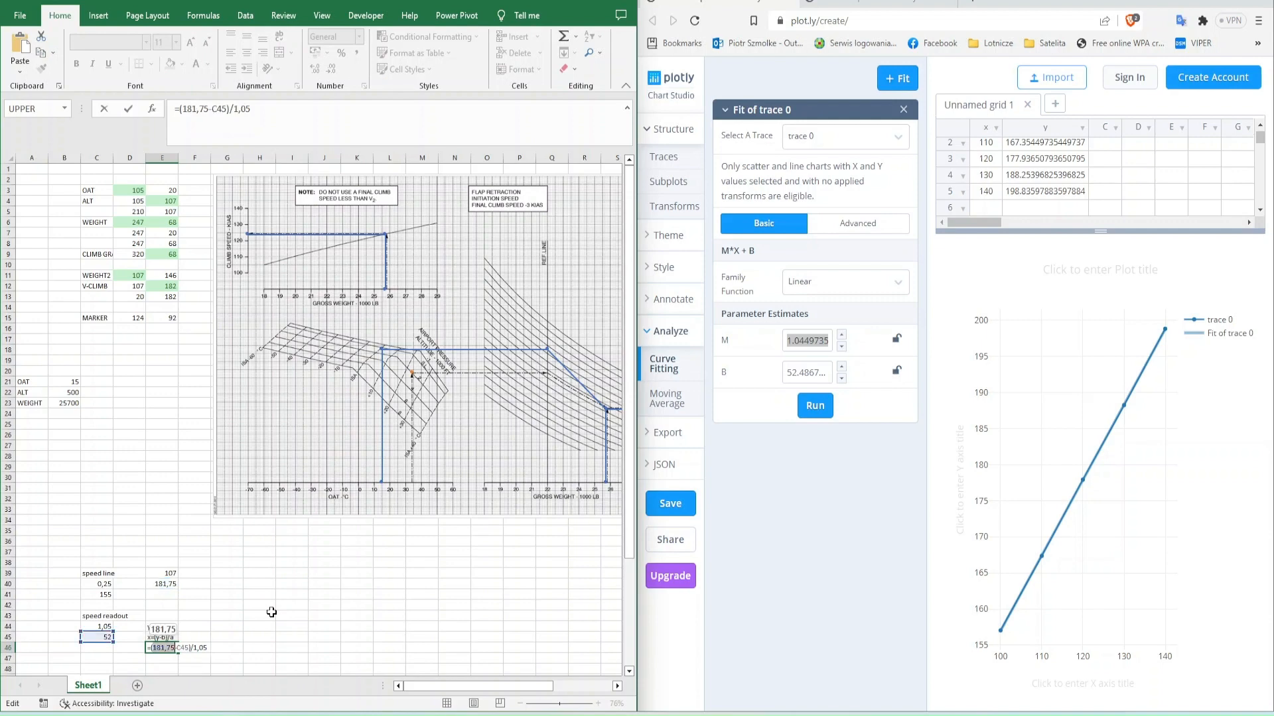
type("52")
key("Escape")
- Enter the heading CLIMB SPEED in D20 and the copied readout formula =(D15-52)/B19 in D21
key("ctrl+c")
key("Up")
key("Up")
key("Up")
key("Up")
key("Up")
key("Up")
key("Up")
key("Up")
key("Up")
key("Up")
key("Up")
key("Up")
key("Up")
key("Up")
key("Up")
key("Up")
key("Up")
key("Up")
key("Up")
key("Left")
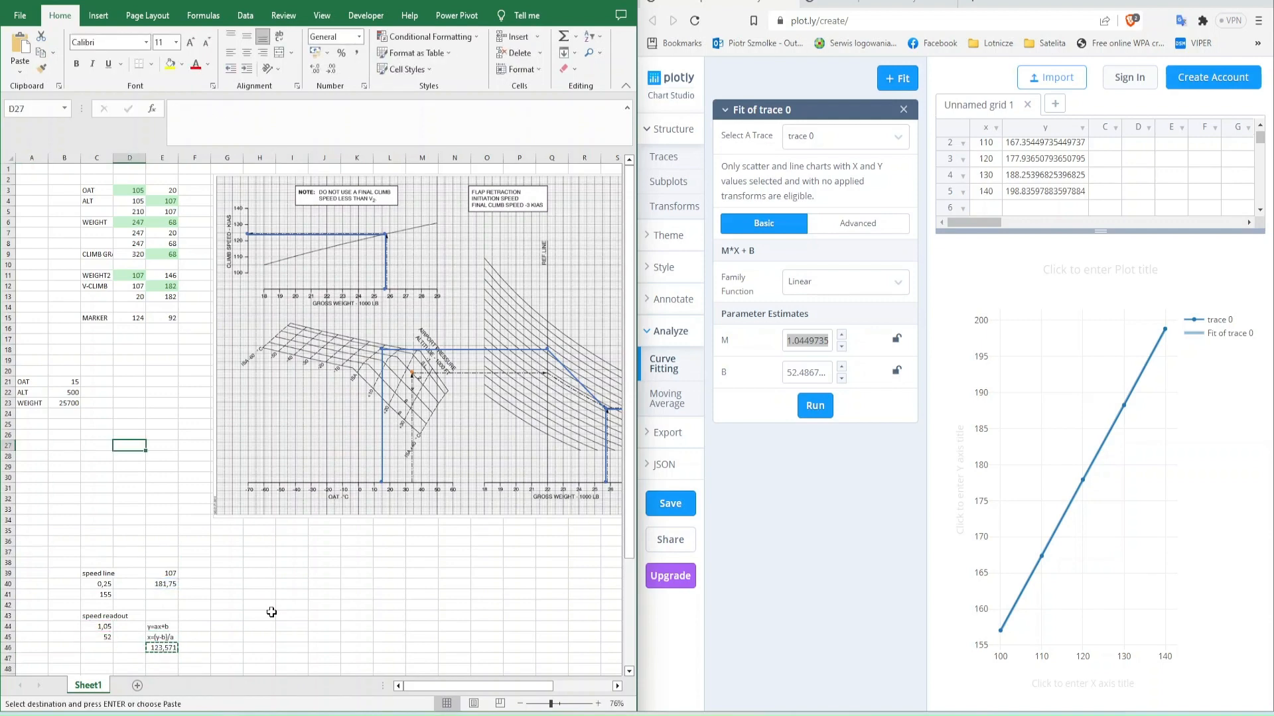
key("Up")
key("Up")
key("Up")
key("Up")
key("Up")
key("Up")
key("Up")
type("CLIMB SPEED")
key("Return")
type("=(D15-52)/B19")
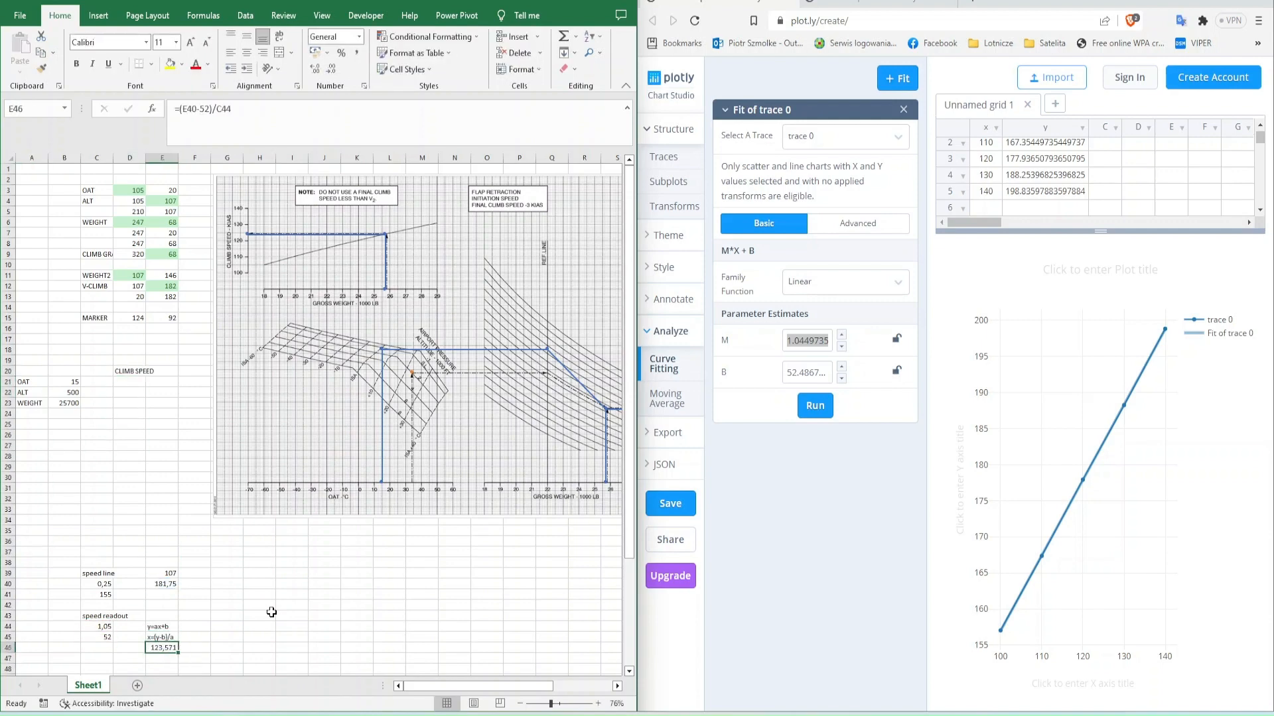
key("Escape")
- Edit the readout formula in E46 to use V-CLIMB cell E12 and the constant slope: =(E12-52)/1,05
key("Right")
key("ctrl+Down")
key("ctrl+Down")
key("ctrl+Down")
key("ctrl+Down")
key("F2")
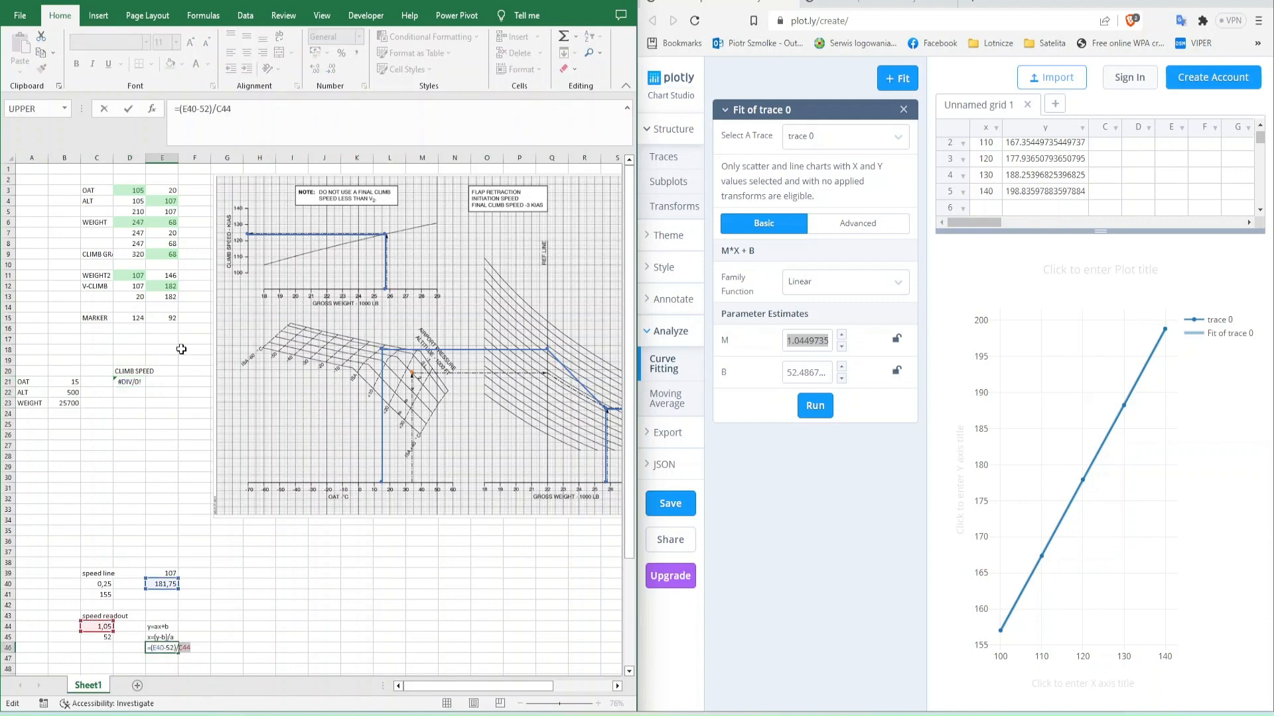
key("BackSpace")
key("BackSpace")
key("BackSpace")
type("1,05")
left_click_drag(162, 579, 162, 287)
key("Return")
- Wrap the E46 readout formula in ROUND with zero decimals
key("Up")
key("F2")
key("Home")
key("Right")
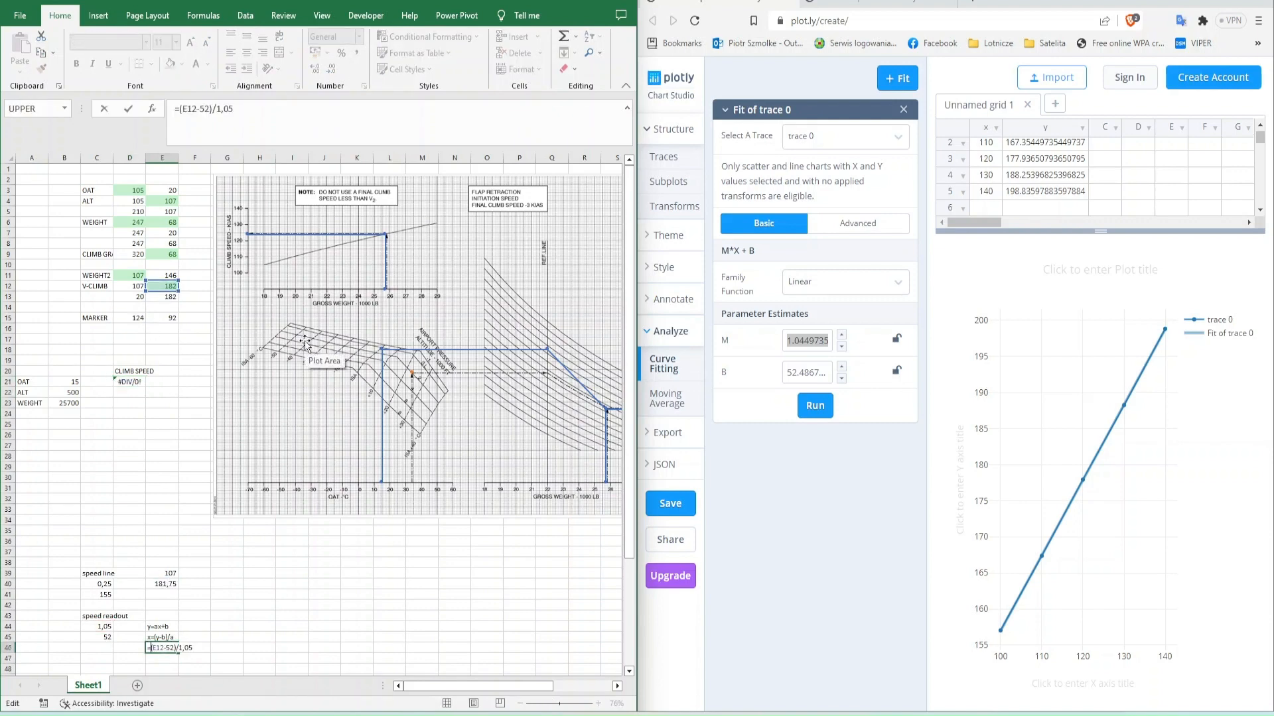
type("round(")
key("End")
type(";0)")
key("Return")
- Copy the formula text from E46 into D21 so CLIMB SPEED uses =ROUND((E12-52)/1,05;0)
key("Up")
key("F2")
key("shift+Home")
key("ctrl+c")
key("Escape")
key("Left")
key("ctrl+Up")
key("F2")
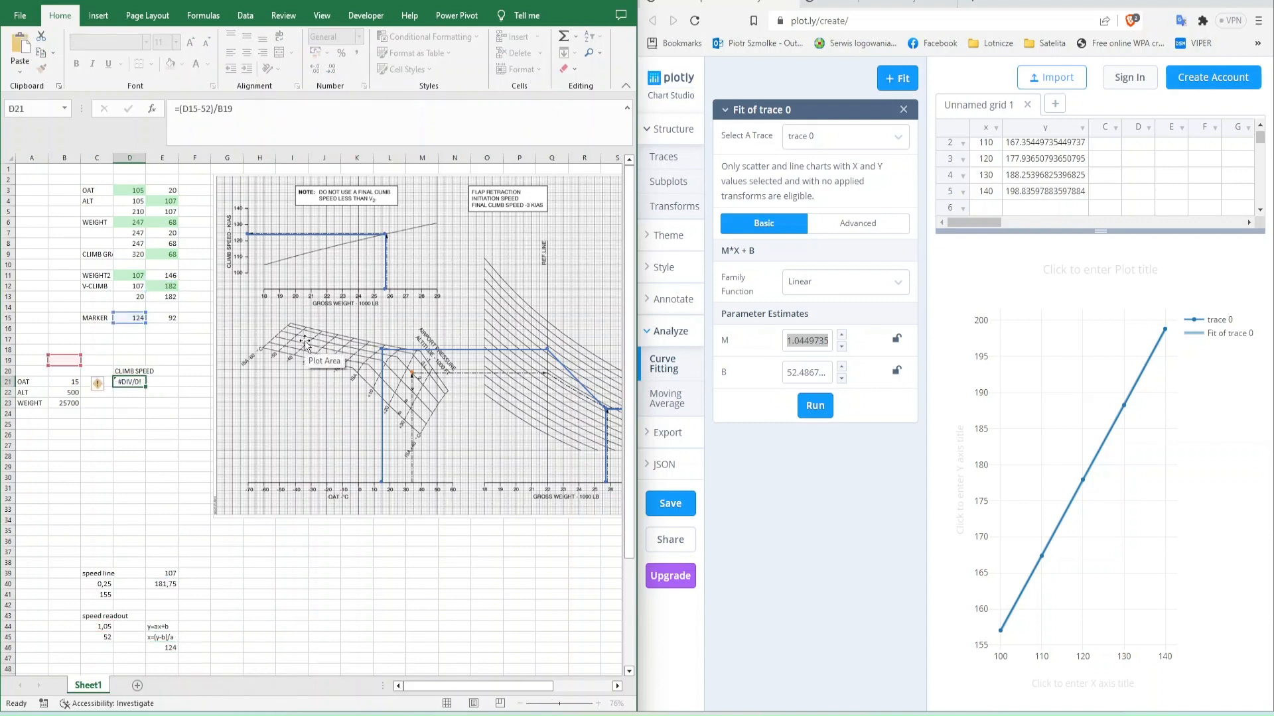
key("shift+Home")
key("ctrl+v")
key("Return")
key("Up")
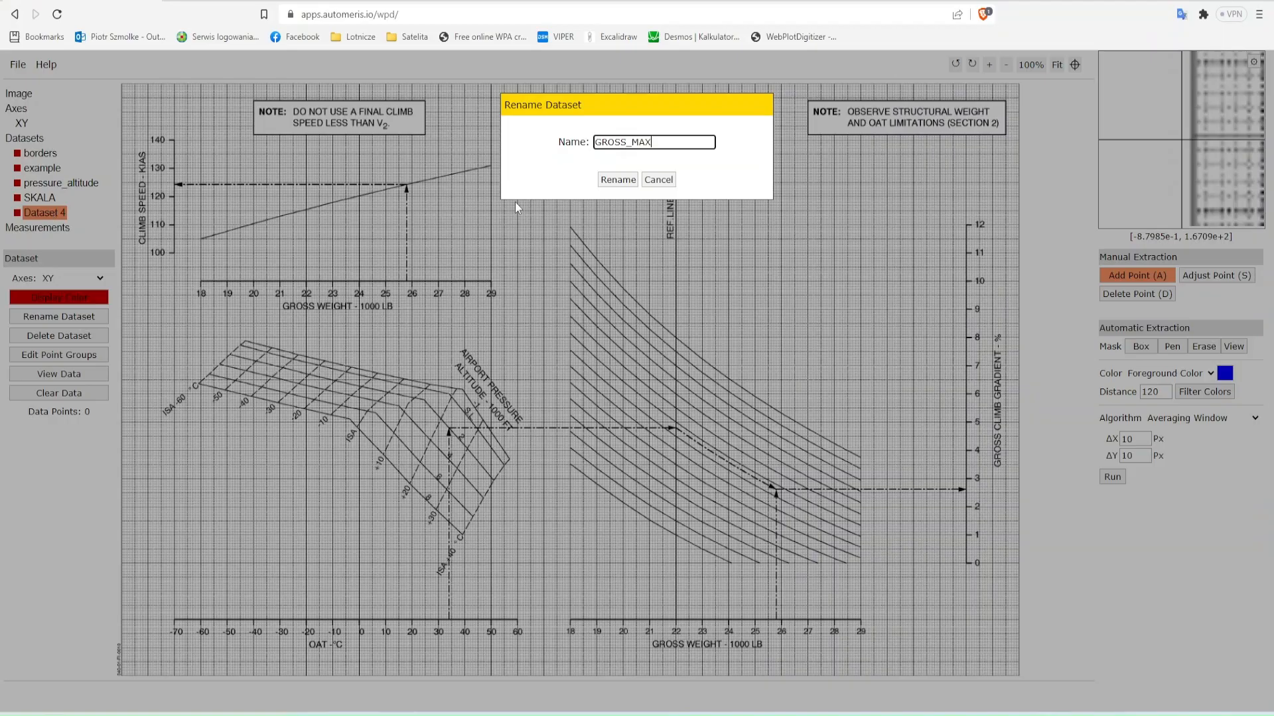
key("Return")
- Switch to WebPlotDigitizer and extract the uppermost gross weight curve into GROSS_MAX using black foreground colour and a pen mask
left_click(1225, 373)
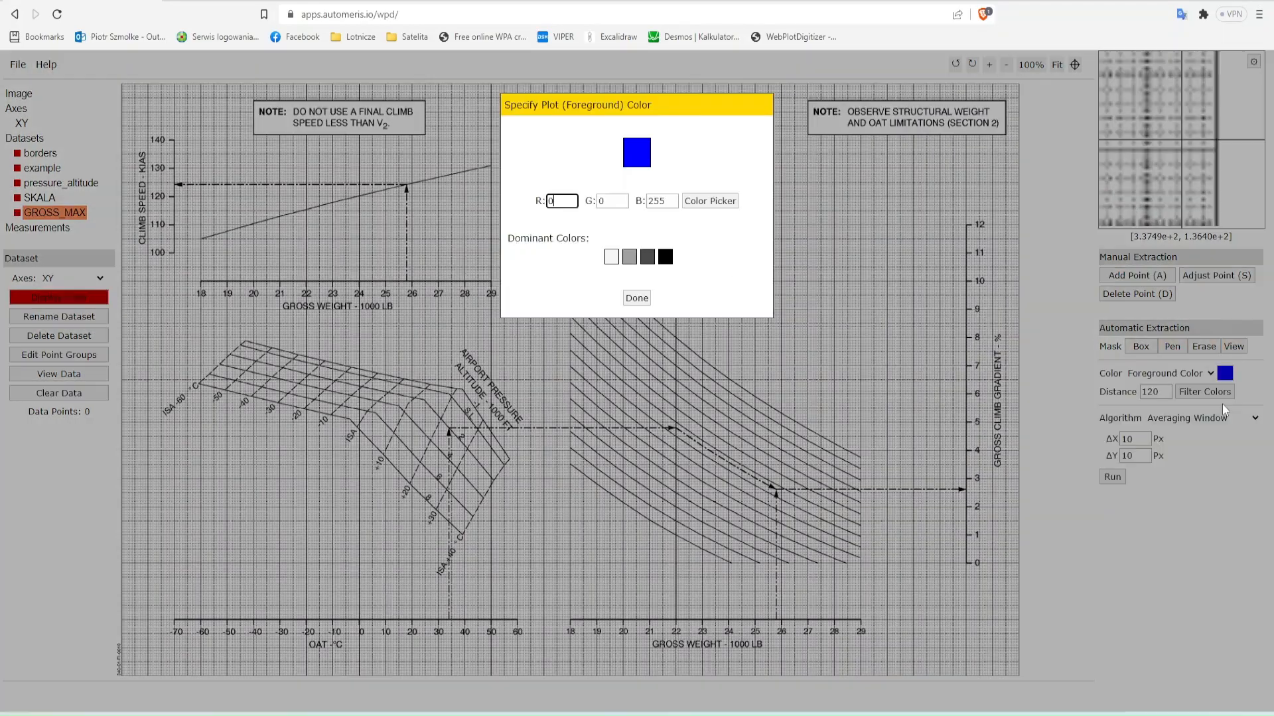
left_click(665, 258)
left_click(635, 297)
left_click(1172, 346)
mouse_move(572, 226)
left_mouse_down()
mouse_move(674, 335)
mouse_move(865, 456)
left_mouse_up()
left_click(1112, 504)
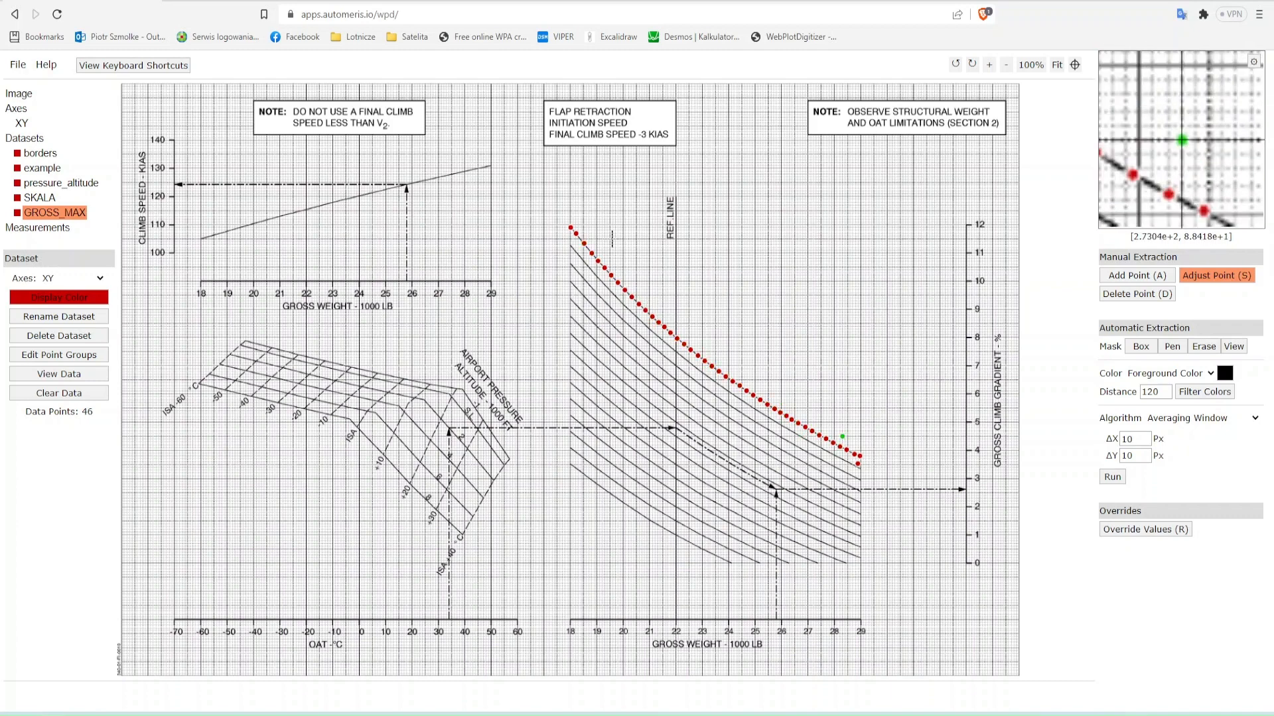
key("a")
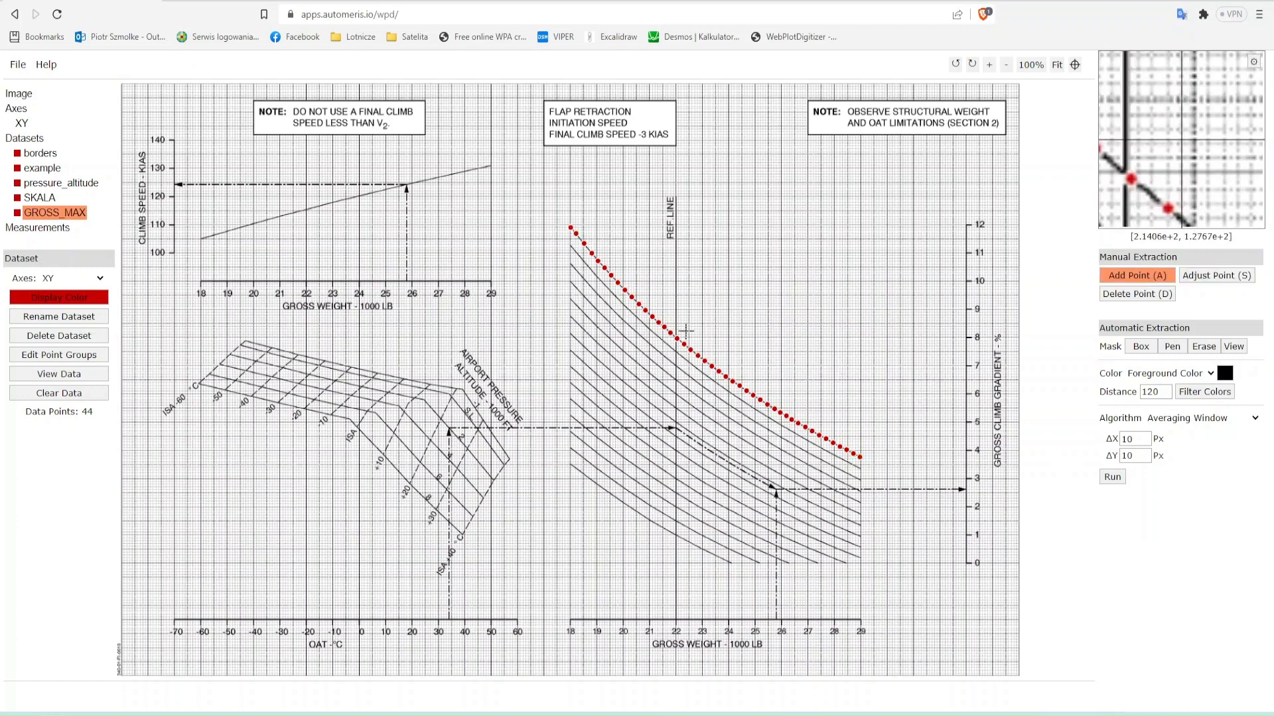
- Add a new dataset named GROS_MID
left_click(25, 138)
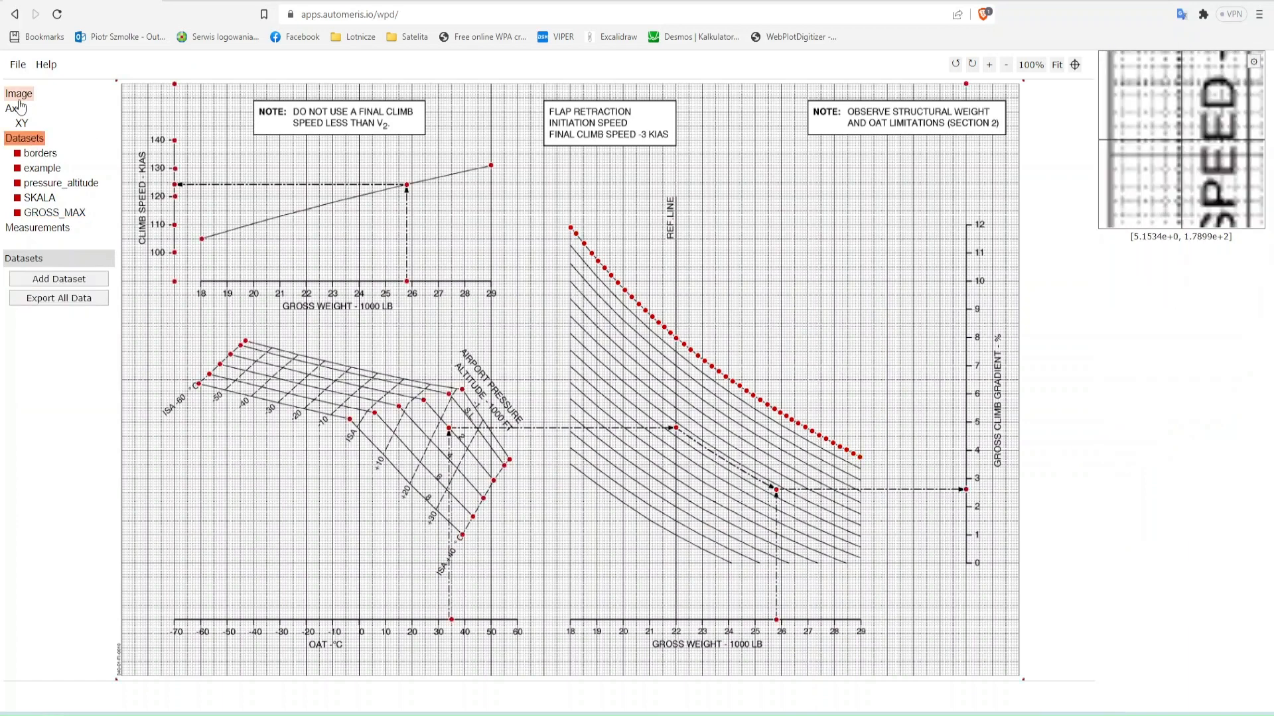
left_click(58, 279)
type("GROS_MID")
key("Return")
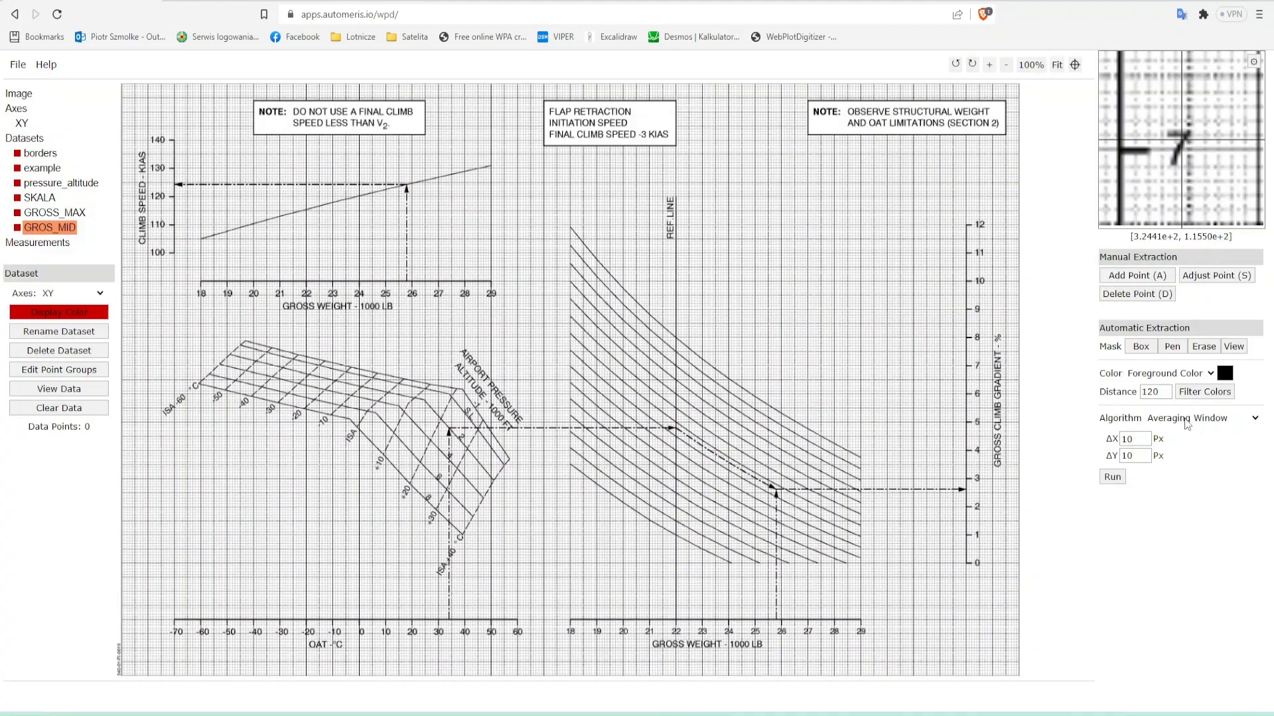
- Mask the middle gross weight curve with the pen, extract its black points automatically and clean up the stray ones
left_click(1172, 347)
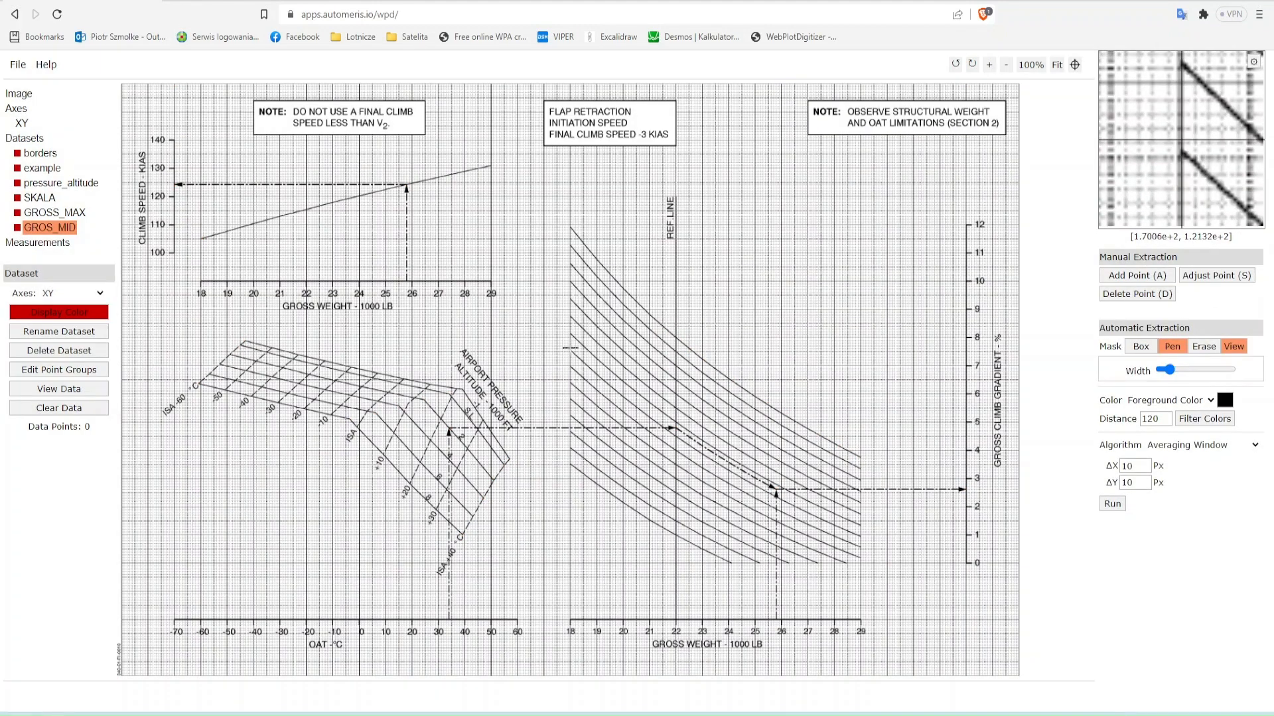
mouse_move(604, 377)
left_mouse_down()
mouse_move(747, 481)
mouse_move(859, 539)
left_mouse_up()
left_click(1112, 504)
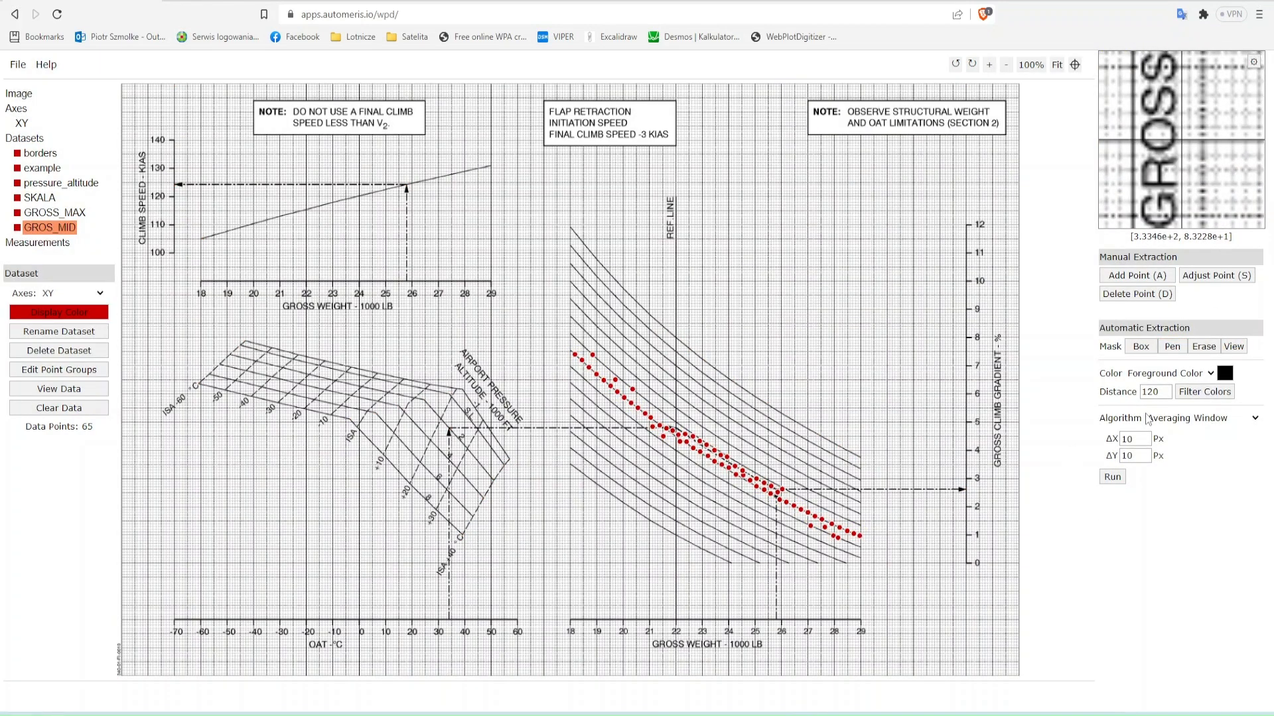
left_click(1217, 276)
left_click(573, 352)
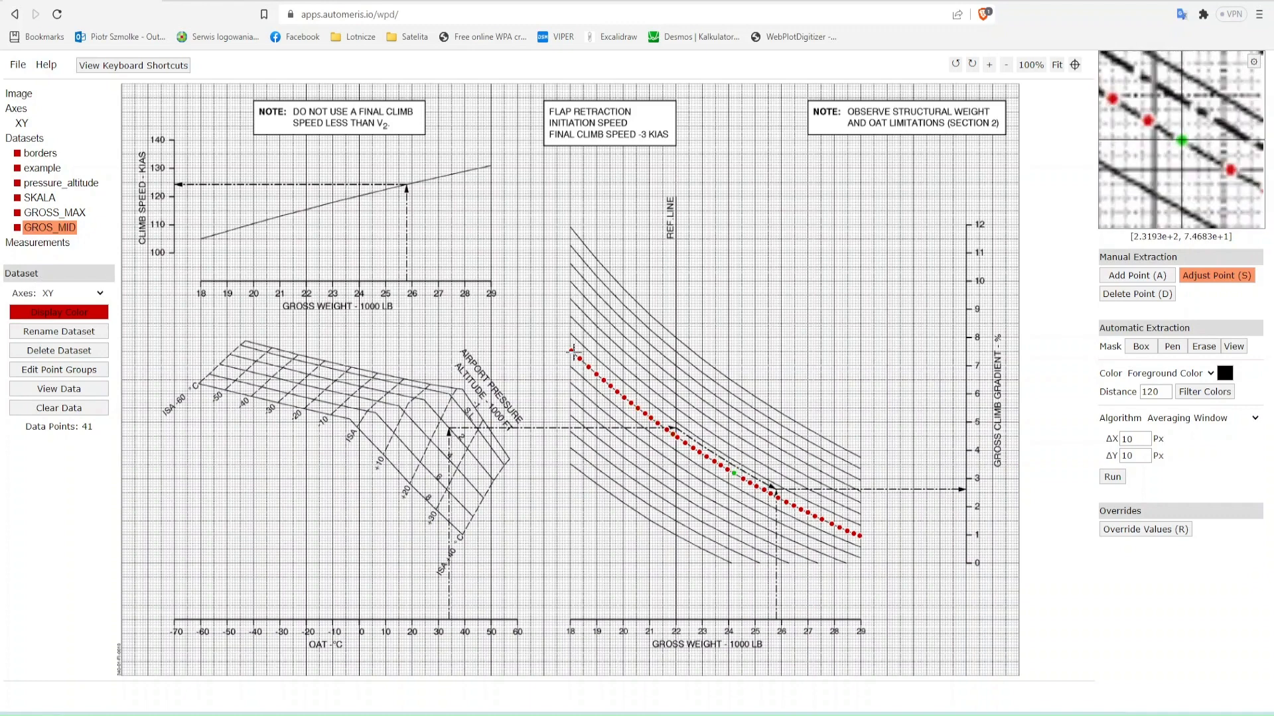
- Add another dataset named GROSS_MIN and select it
left_click(25, 138)
left_click(59, 293)
key("BackSpace")
key("BackSpace")
type("IN")
left_click(695, 127)
left_click(67, 243)
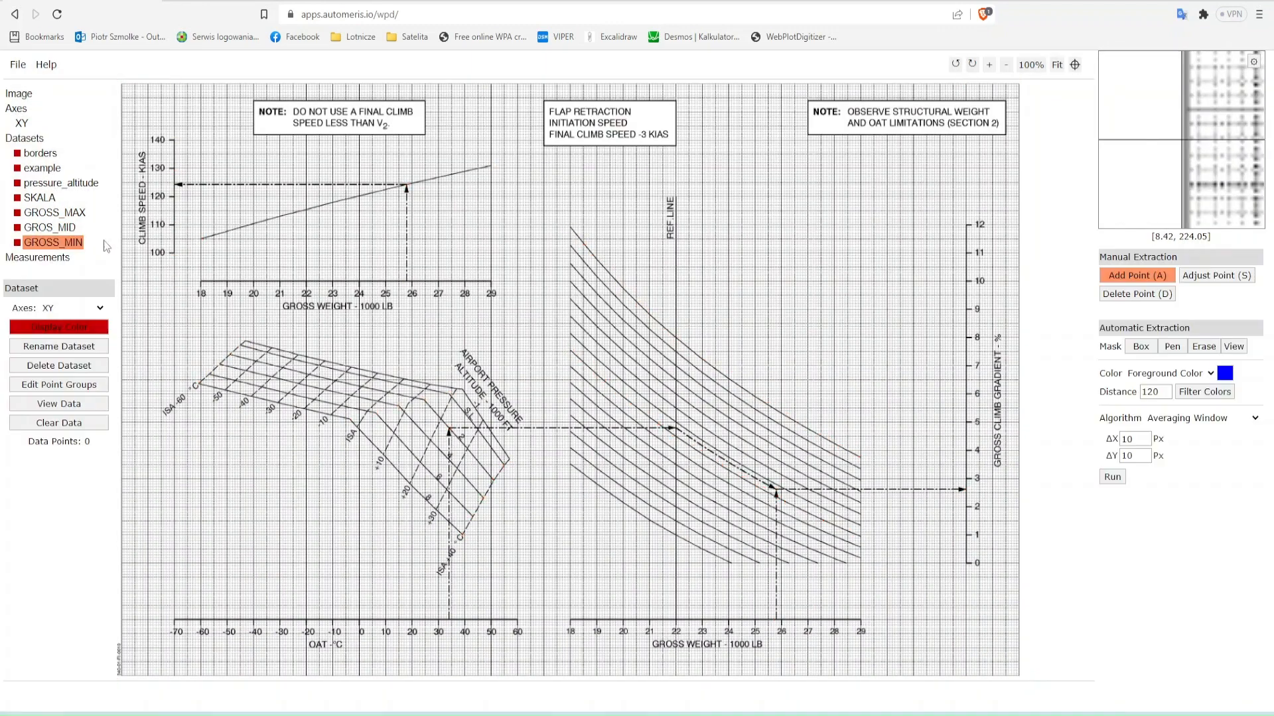
- Extract a lower gross weight curve into GROSS_MIN using black foreground colour and a pen mask
left_click(1224, 373)
left_click(666, 256)
left_click(637, 298)
left_click(1173, 346)
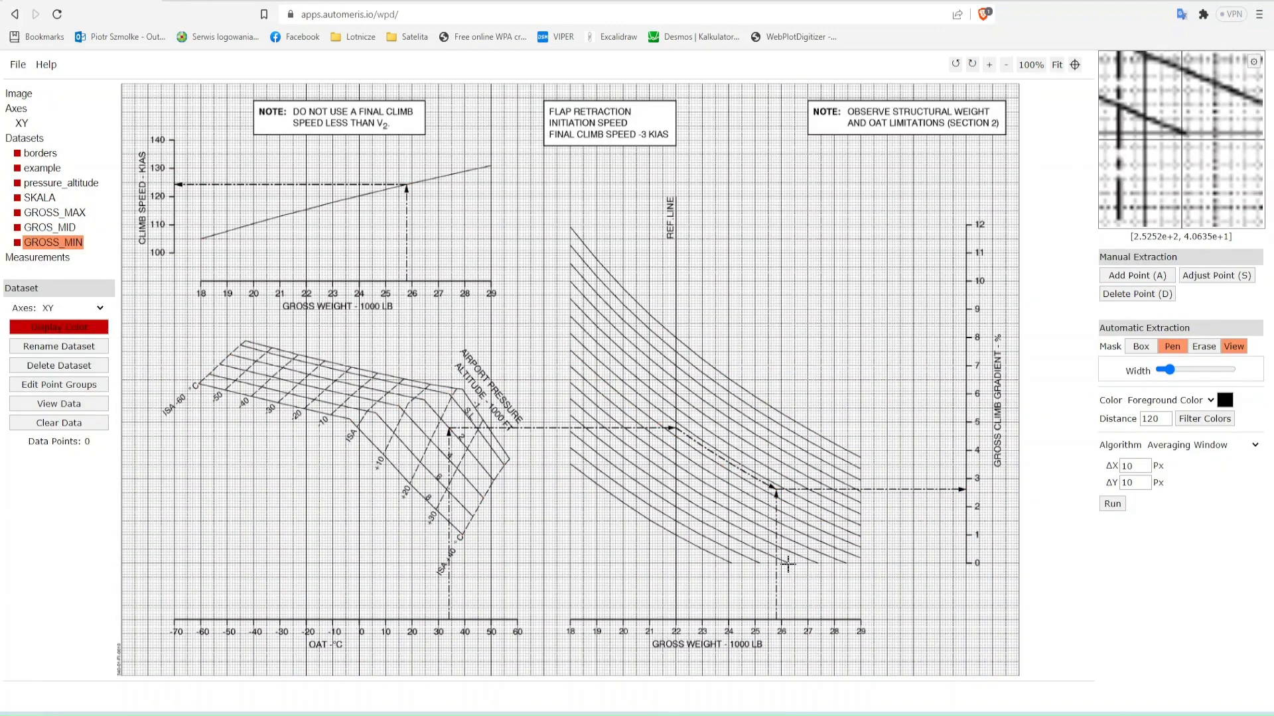
left_click_drag(582, 442, 782, 562)
left_click(1113, 503)
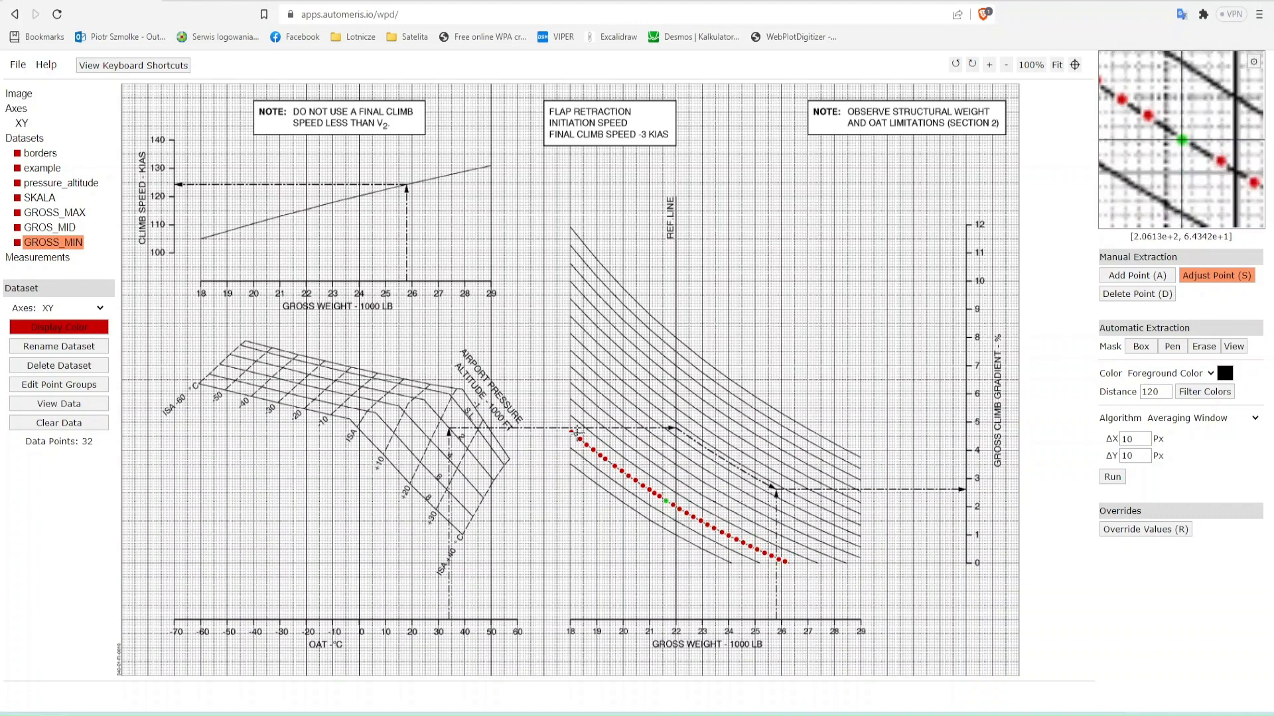
- Export all datasets to Plotly and fit an Exponential function to trace 4
left_click(25, 138)
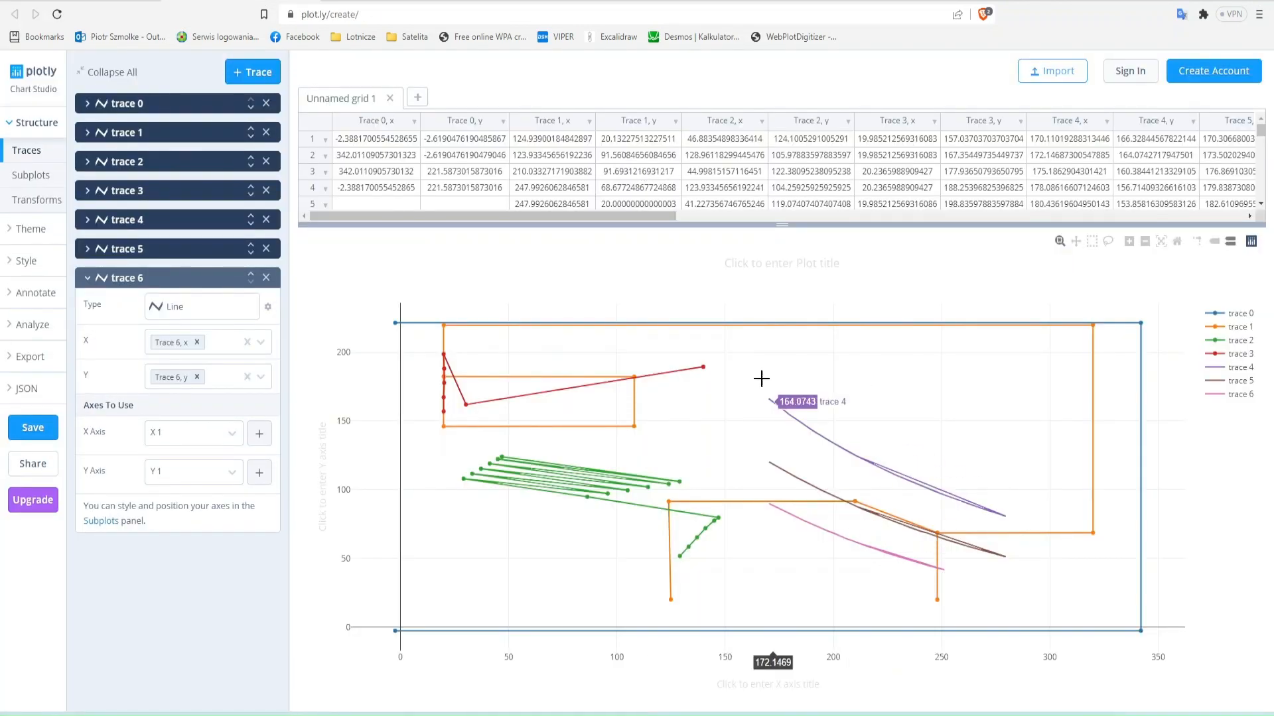
left_click_drag(761, 372, 1038, 654)
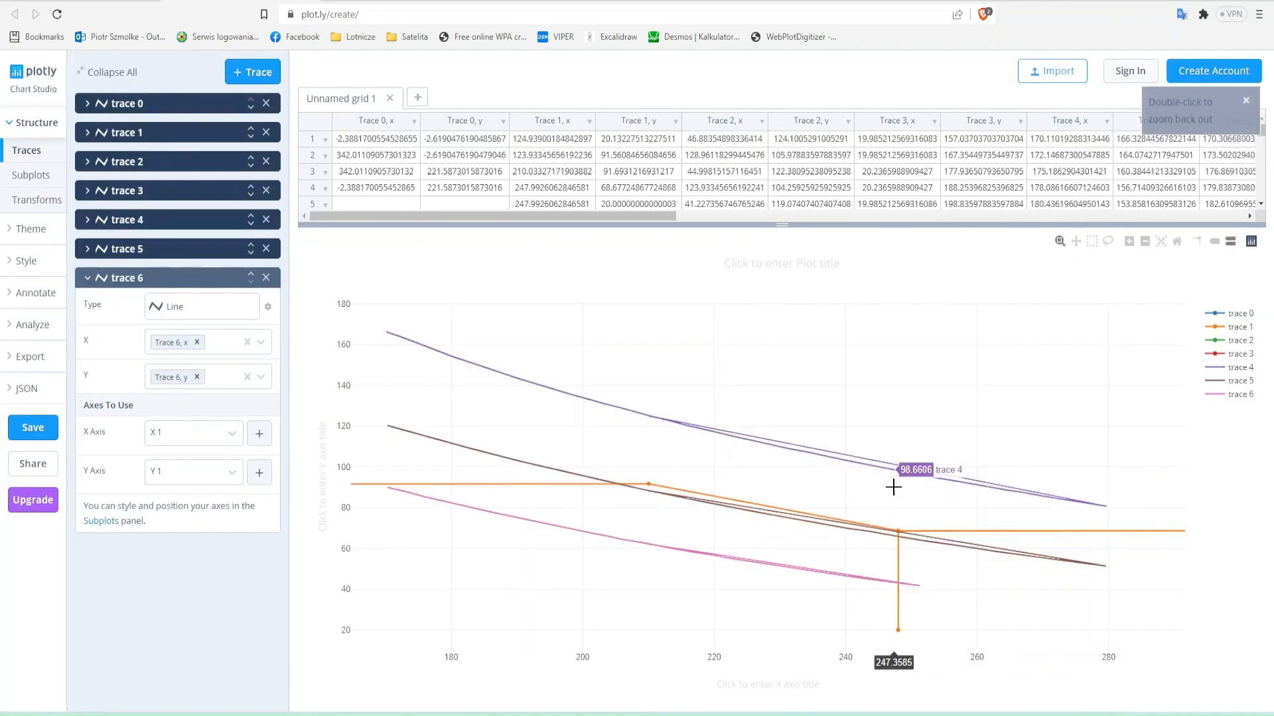
left_click(33, 325)
left_click(26, 357)
left_click(225, 280)
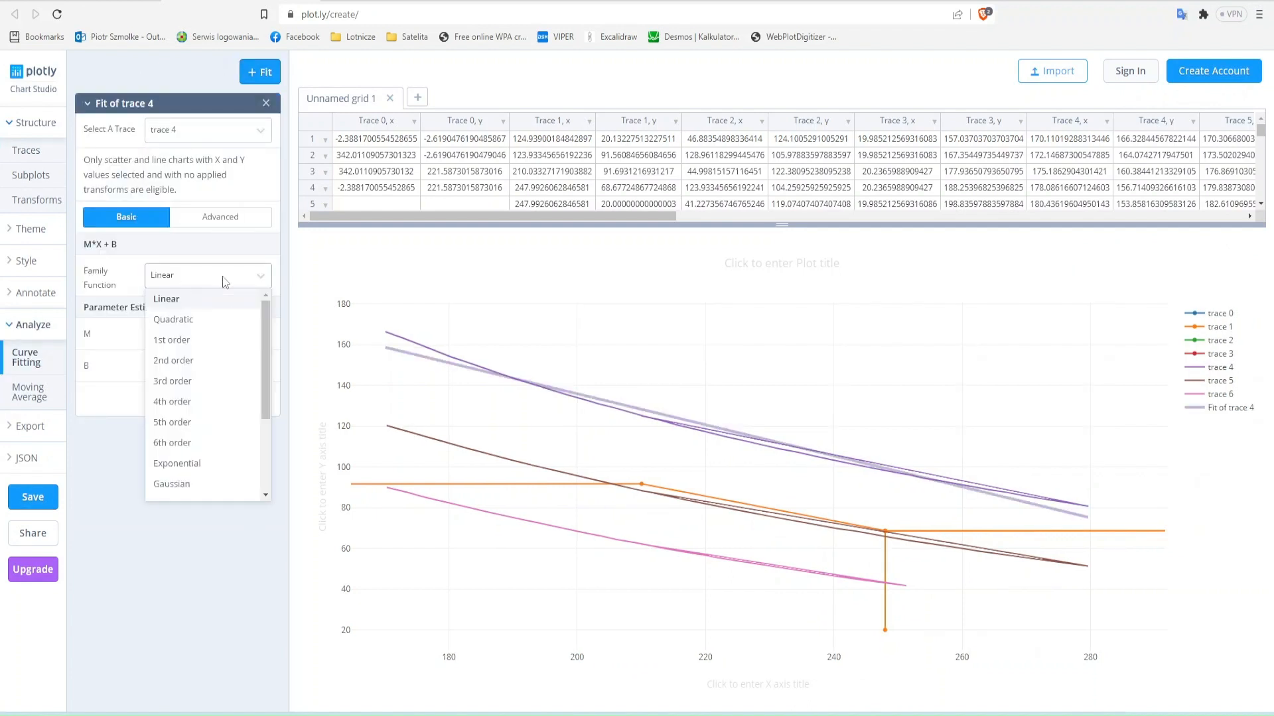
left_click(177, 463)
- Place Plotly beside Excel and look up the last two trace 4 points, rows 44 and 45, in the data grid
key("alt+Tab")
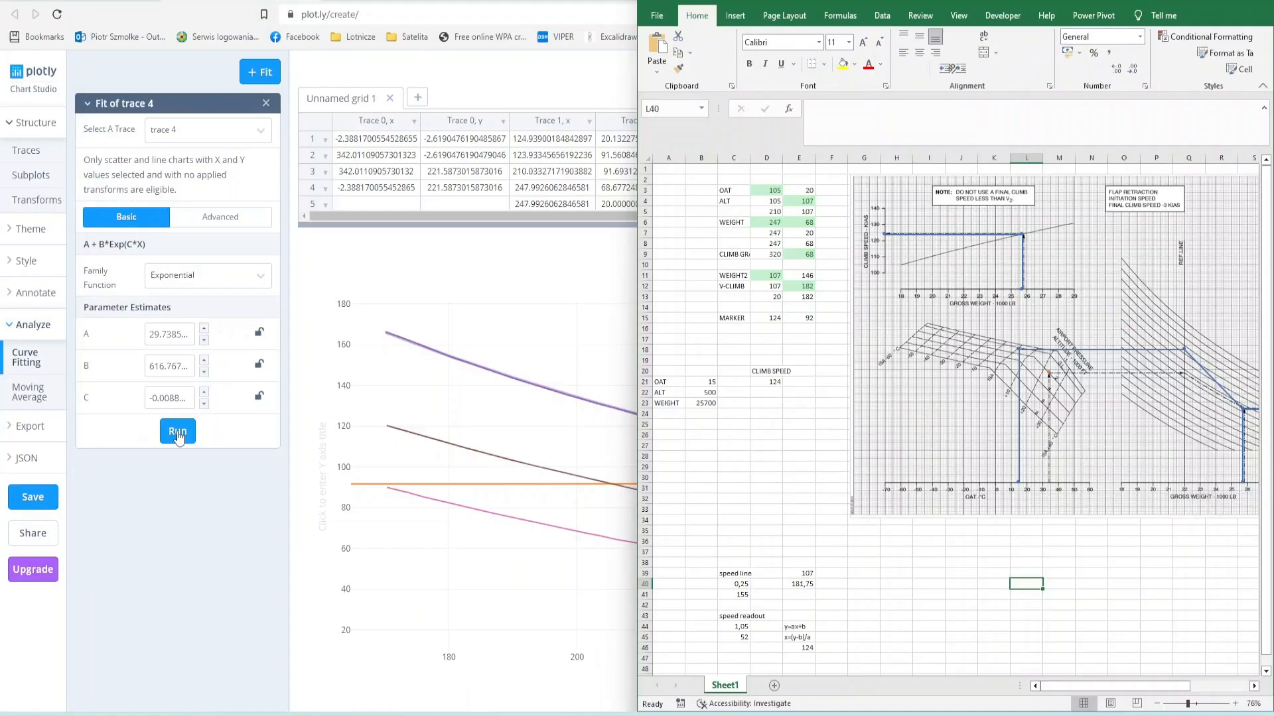
left_click(178, 438)
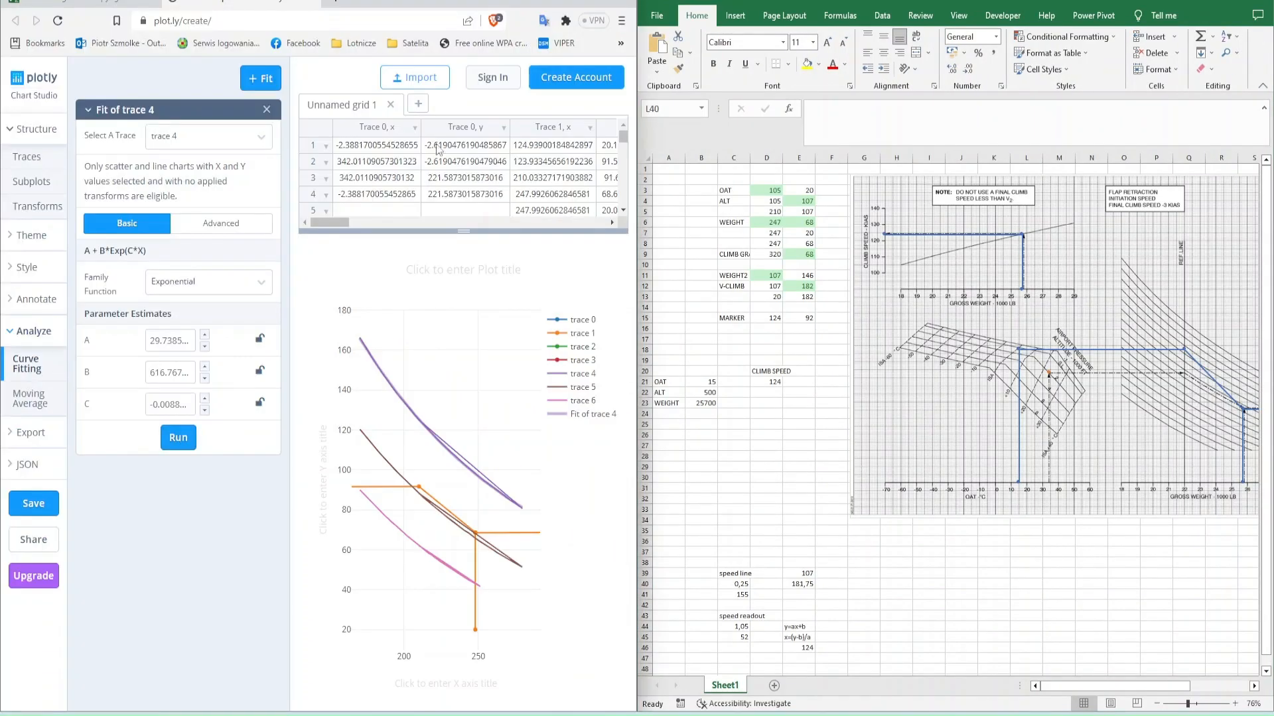
scroll(402, 183, "right", 8)
scroll(400, 178, "down", 12)
left_click(400, 179)
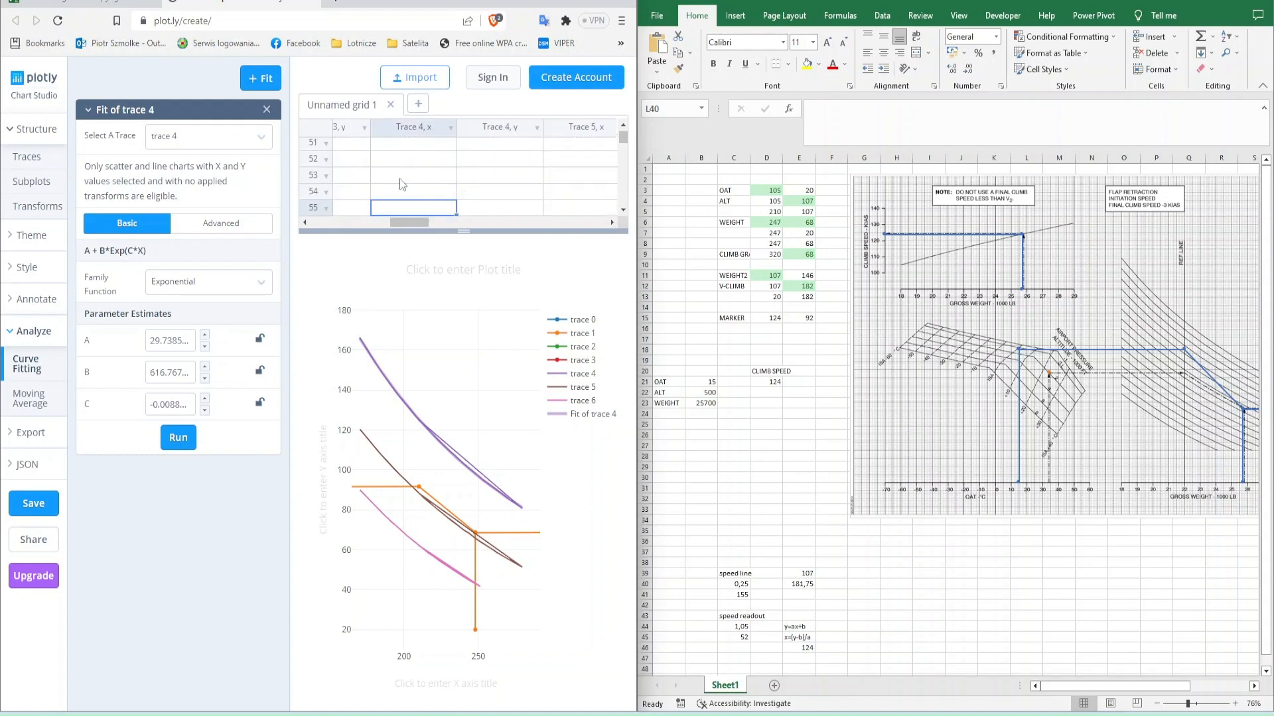
scroll(400, 178, "up", 1)
left_click(400, 179)
key("shift+Right")
key("shift+Up")
- Enter the label x in L39 with the reference line value 210 in M39, checking it against D5
left_click(1011, 583)
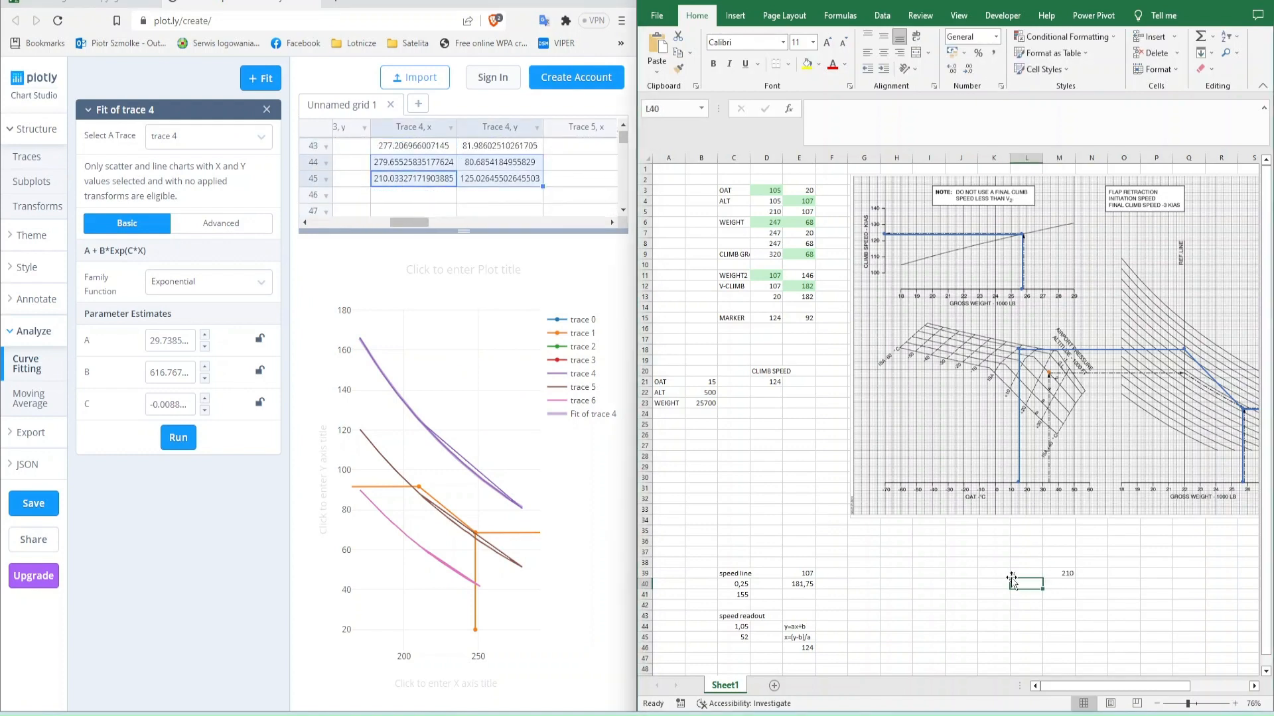
scroll(1098, 311, "right", 7)
scroll(1098, 311, "left", 6)
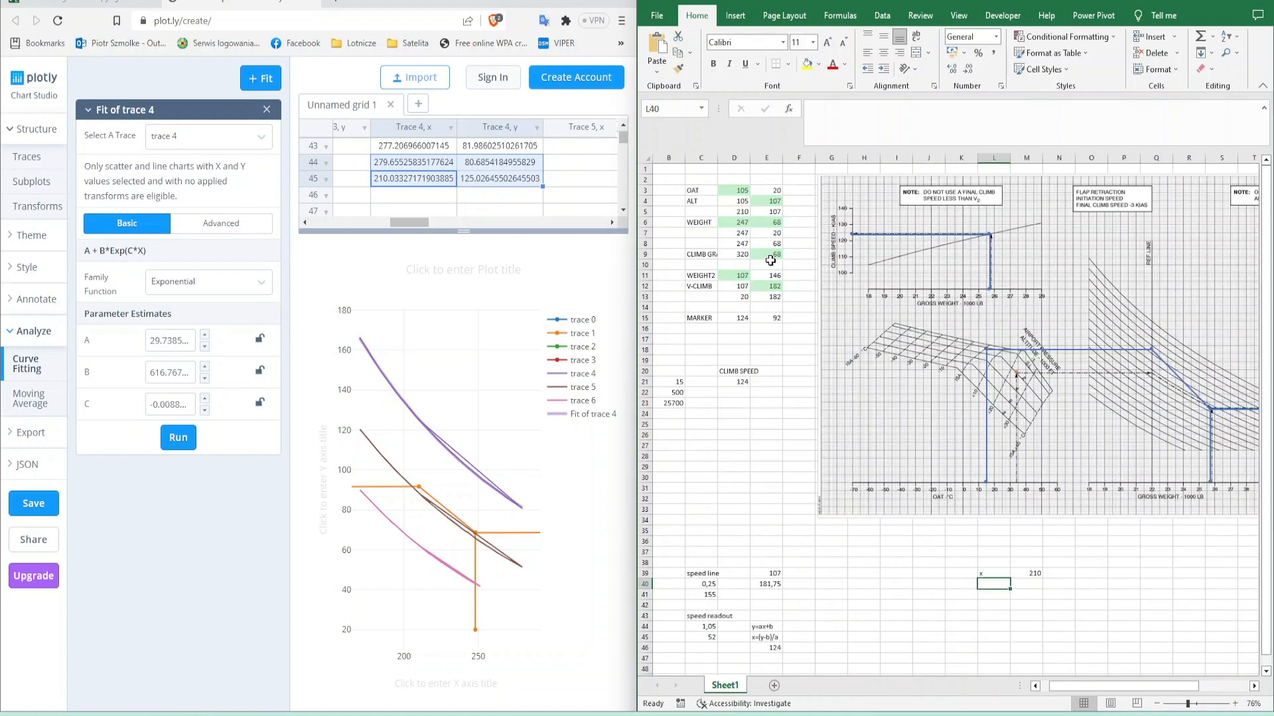
left_click(735, 211)
scroll(1043, 477, "right", 7)
scroll(1044, 478, "left", 6)
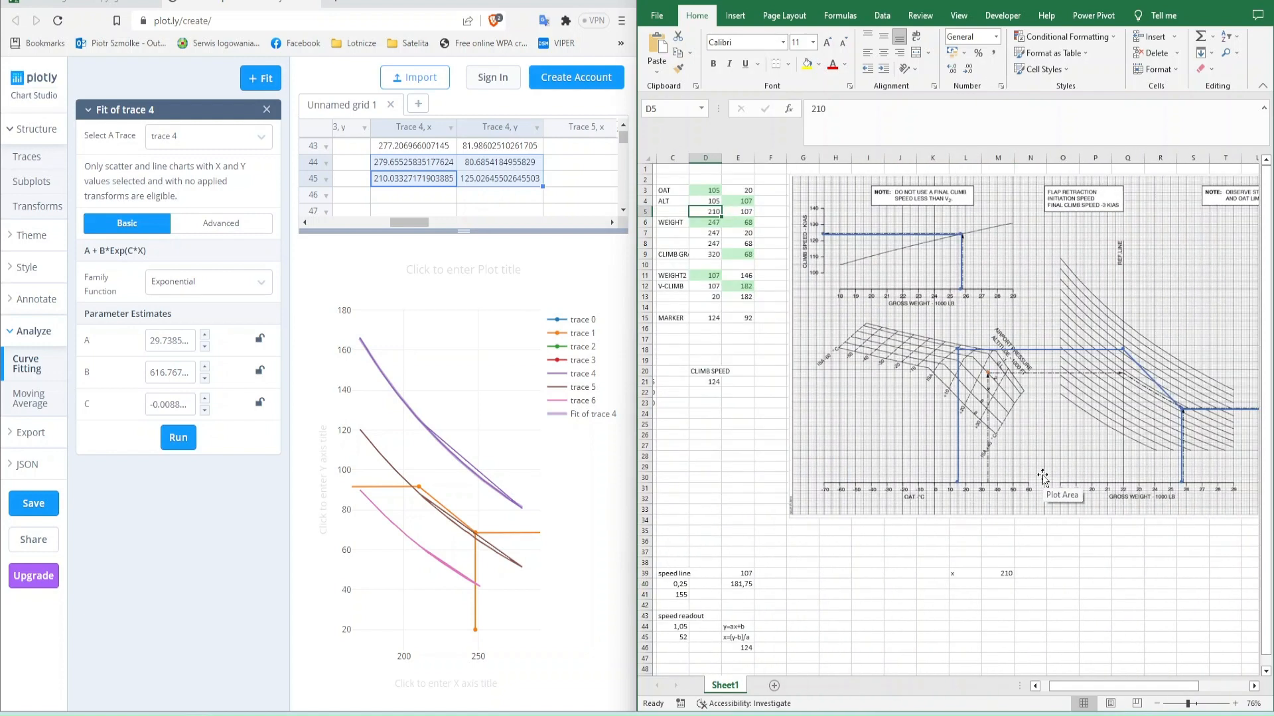
- Enter the label for y in L41 and the value 125 in M41
left_click(1047, 577)
key("Left")
key("Left")
key("Left")
key("Down")
key("Down")
type("for y")
key("Right")
type("125")
key("Right")
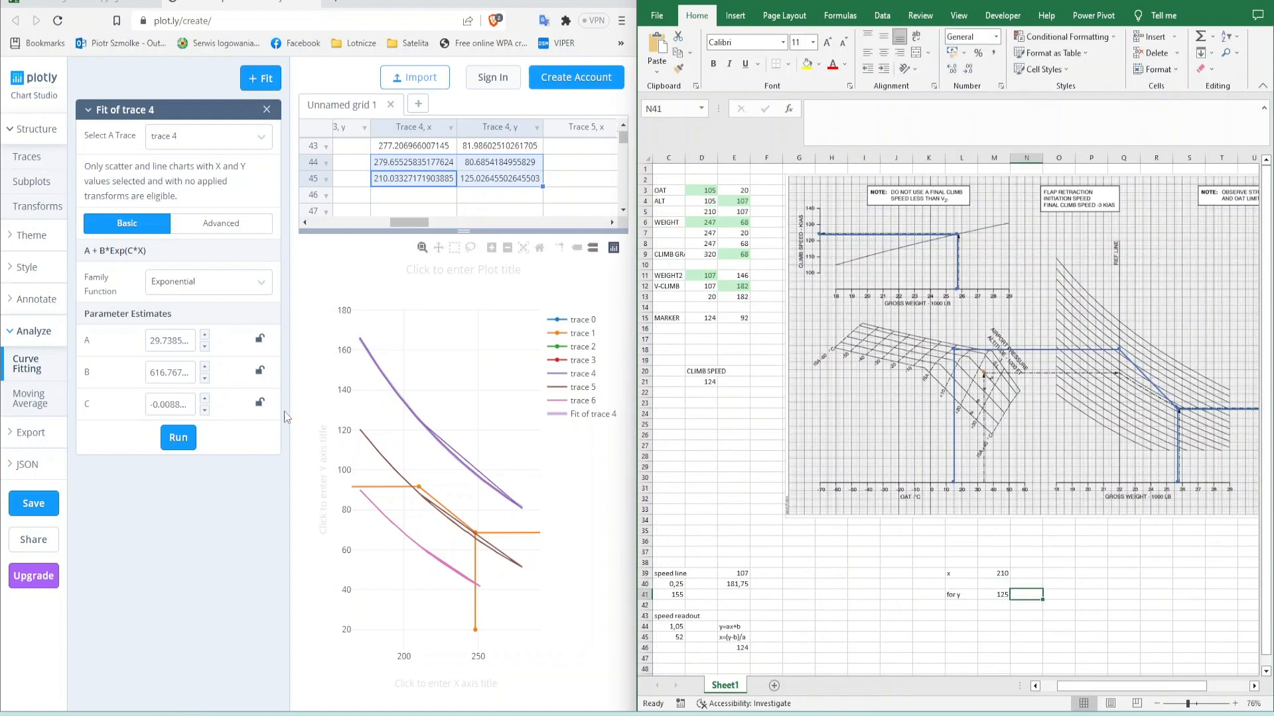
- Copy trace 4's exponential fit parameters A, B and C from Plotly into O41, P41 and Q41
double_click(160, 340)
left_click(1060, 595)
type("29.73850331025141")
double_click(156, 370)
key("ctrl+c")
left_click(1091, 595)
key("ctrl+v")
double_click(168, 404)
key("ctrl+c")
left_click(1124, 594)
key("ctrl+v")
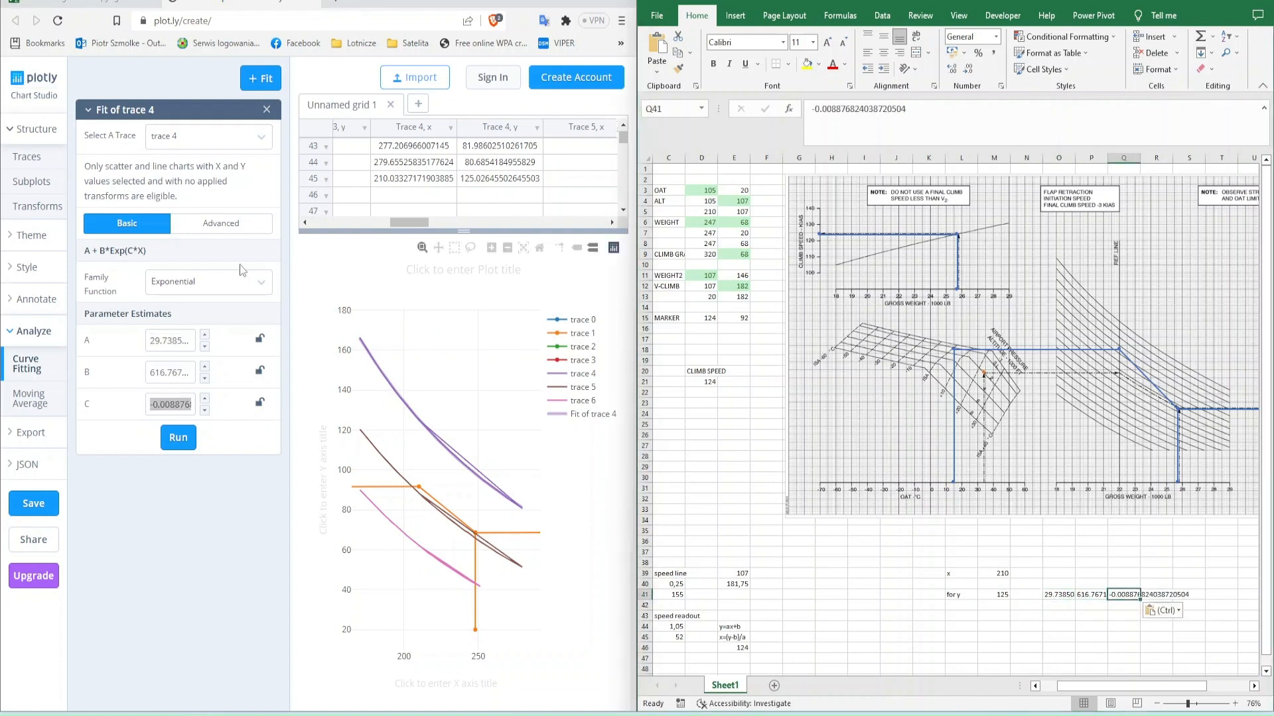
- Run the exponential fit on trace 5 and copy its A parameter into O42
left_click(221, 141)
left_click(173, 262)
left_click(174, 439)
double_click(168, 340)
key("ctrl+c")
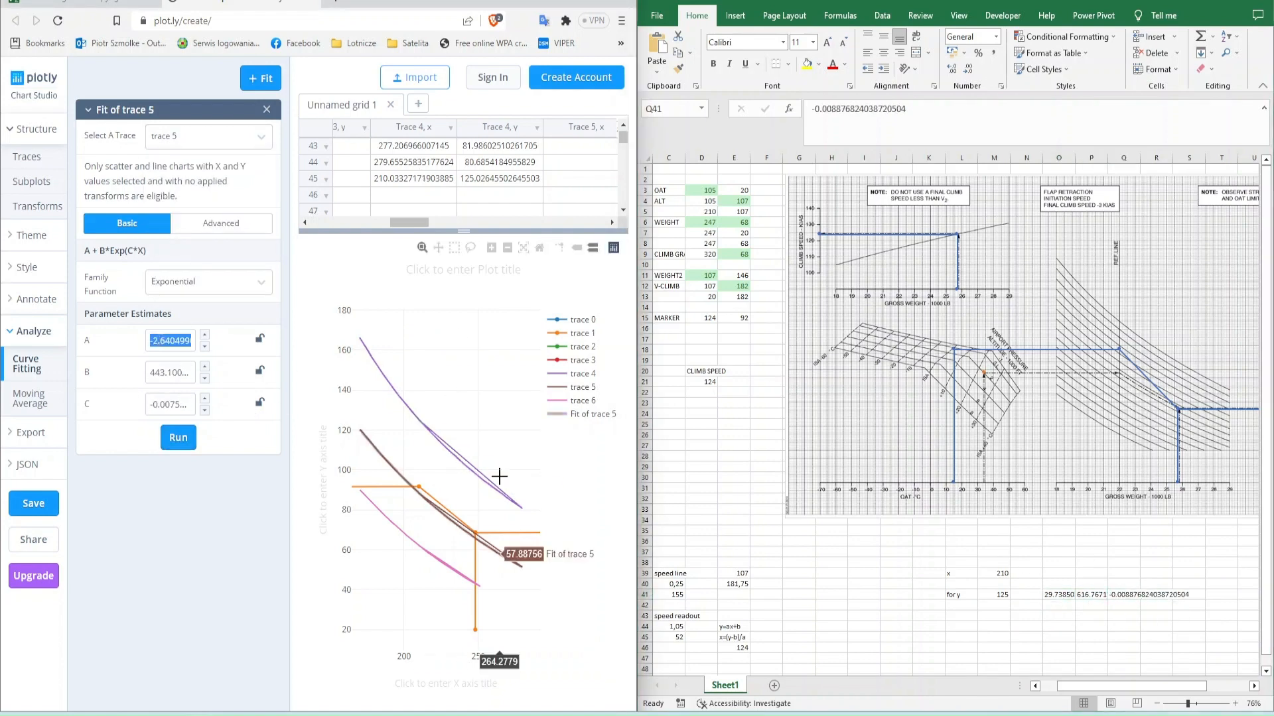
left_click(1053, 606)
key("ctrl+v")
- Copy trace 5's fit parameters B and C into P42 and Q42
double_click(170, 373)
key("ctrl+c")
left_click(1091, 606)
key("ctrl+v")
double_click(168, 404)
key("ctrl+c")
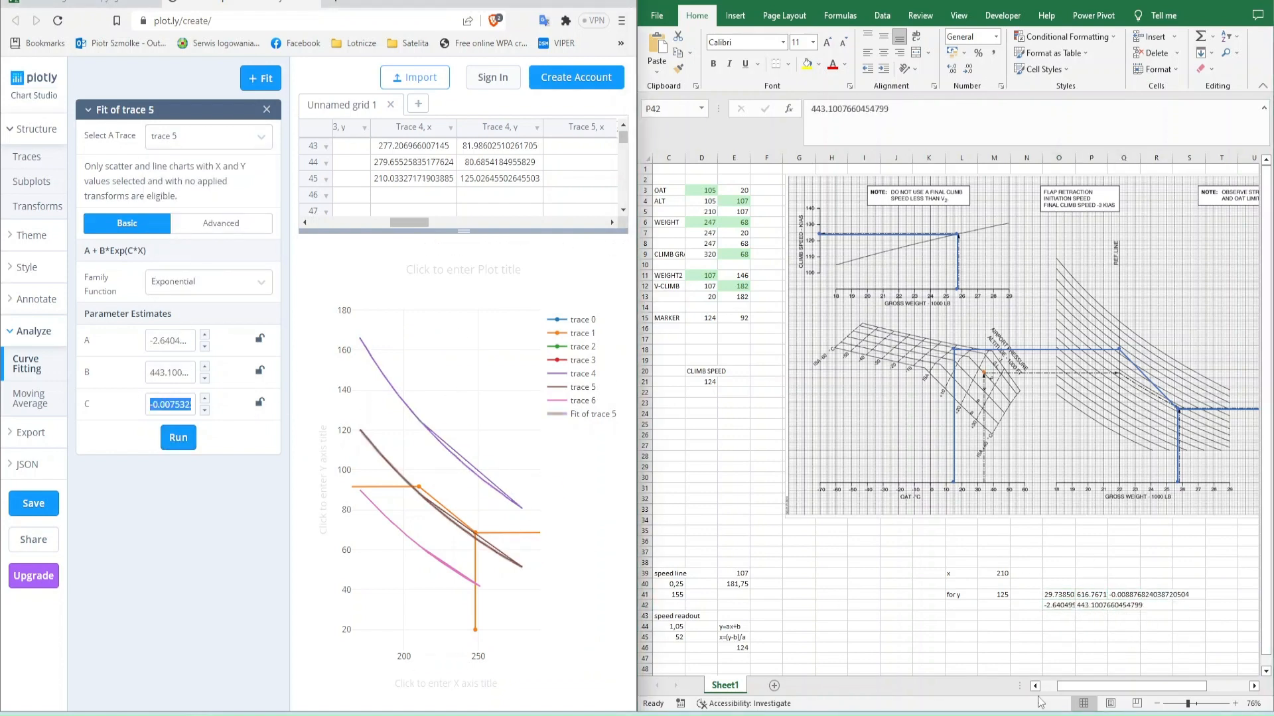
left_click(1124, 606)
key("ctrl+v")
- Run the exponential fit on trace 6 and copy its A parameter into O43
left_click(206, 136)
left_click(170, 283)
left_click(176, 438)
double_click(170, 340)
key("ctrl+c")
left_click(1059, 616)
key("ctrl+v")
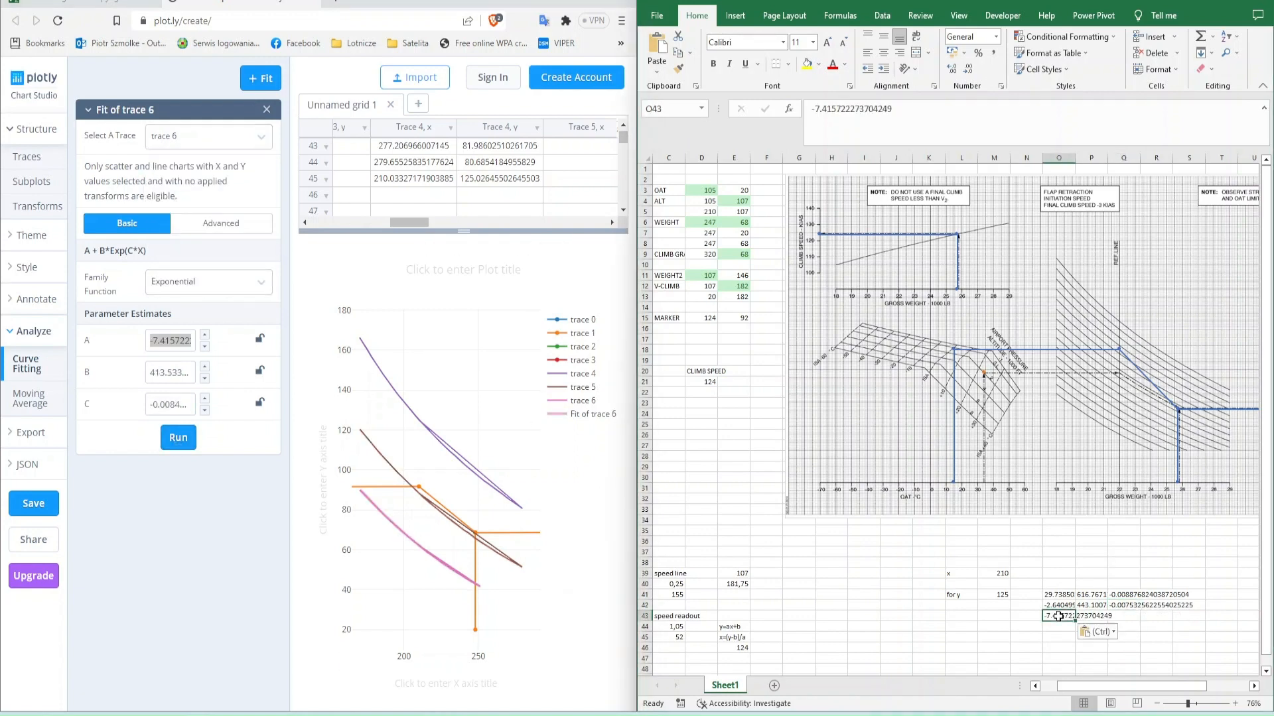
- Copy trace 6's exponential fit parameters B and C into P43 and Q43
double_click(169, 372)
key("ctrl+c")
left_click(1122, 616)
key("ctrl+v")
- Label the fit parameter columns A, B and C in O40, P40 and Q40
left_click(1057, 585)
type("A")
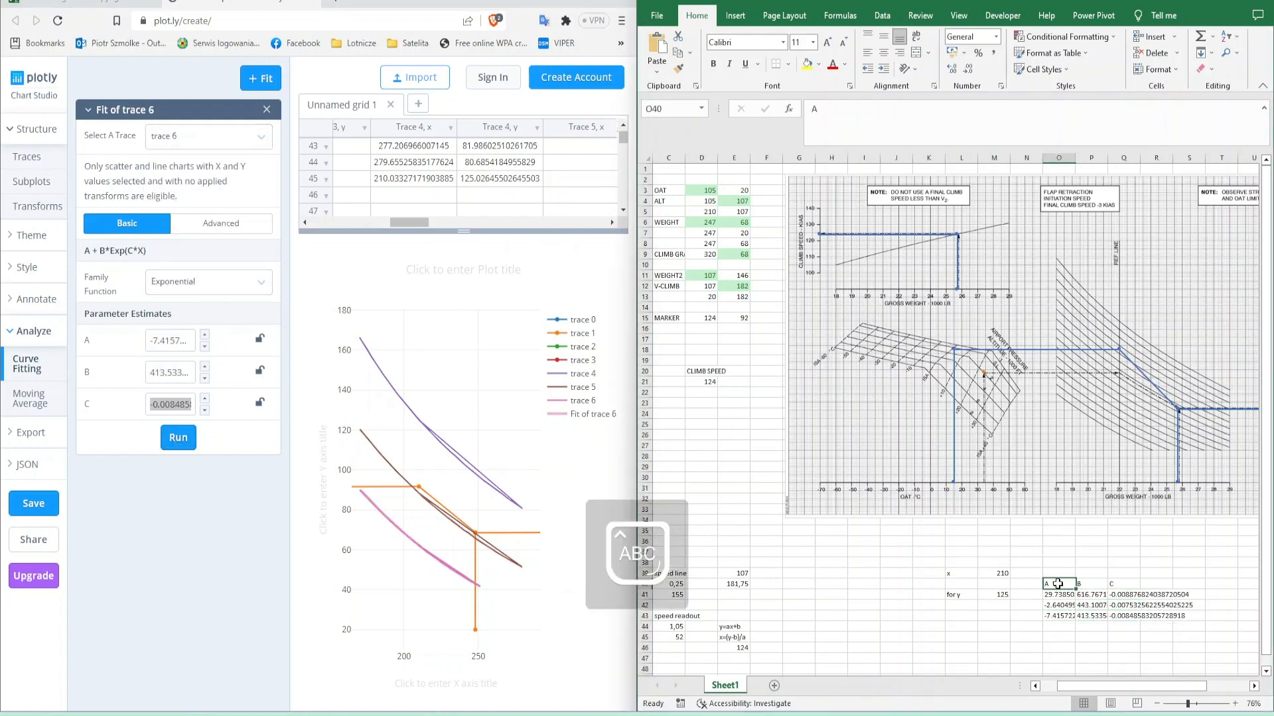
key("Tab")
type("B")
key("Tab")
type("C")
type("A+B*EXP(C*X)")
- Enter the model equation A+B*EXP(C*X) as a label and move it to O39 above the parameter columns
key("Return")
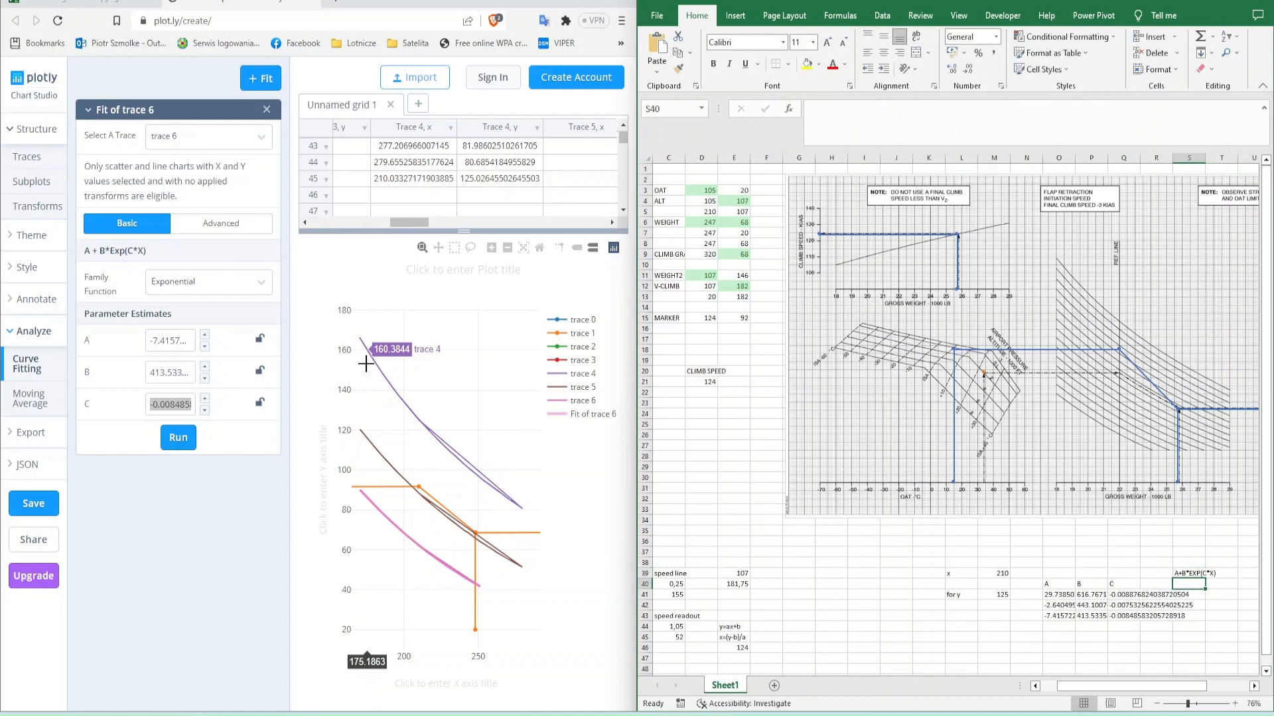
key("Up")
key("ctrl+x")
key("Left")
key("Left")
key("Left")
key("Left")
key("ctrl+v")
key("Right")
key("Right")
key("Right")
key("Left")
key("Left")
key("Left")
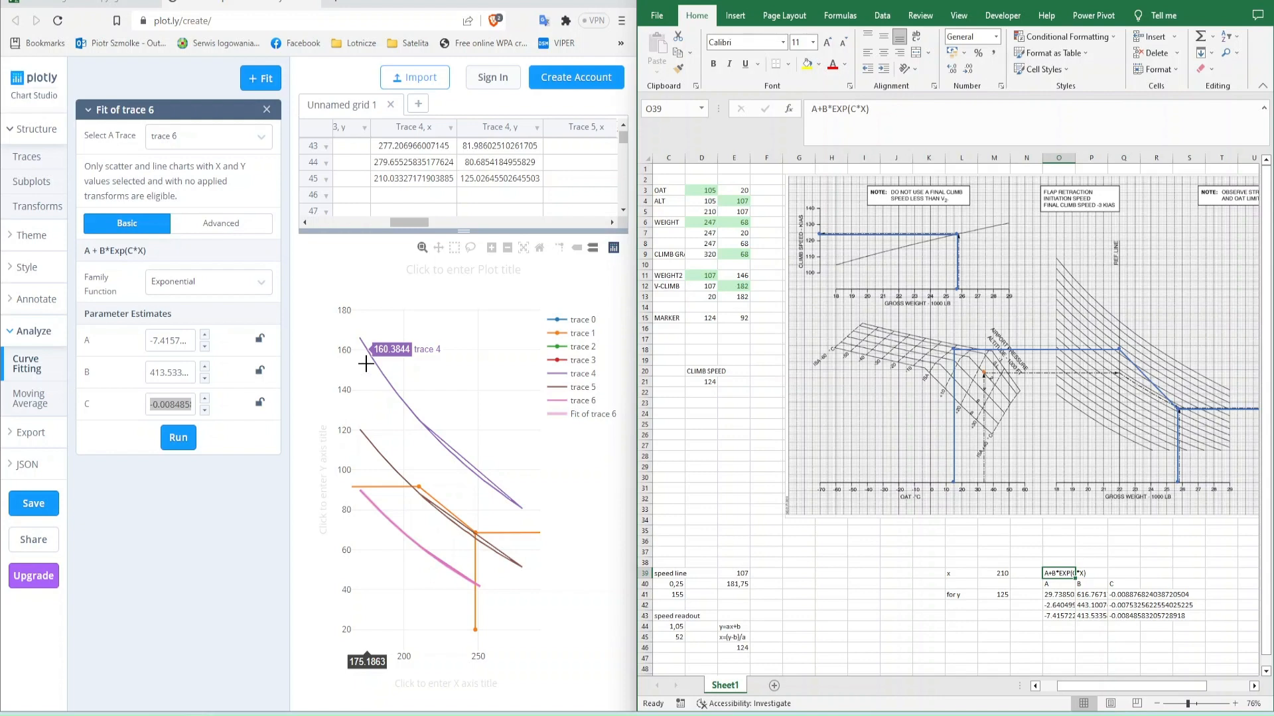
- Label Q39 as "X->Y -" and enter 107 beside it in R39
key("Right")
key("Right")
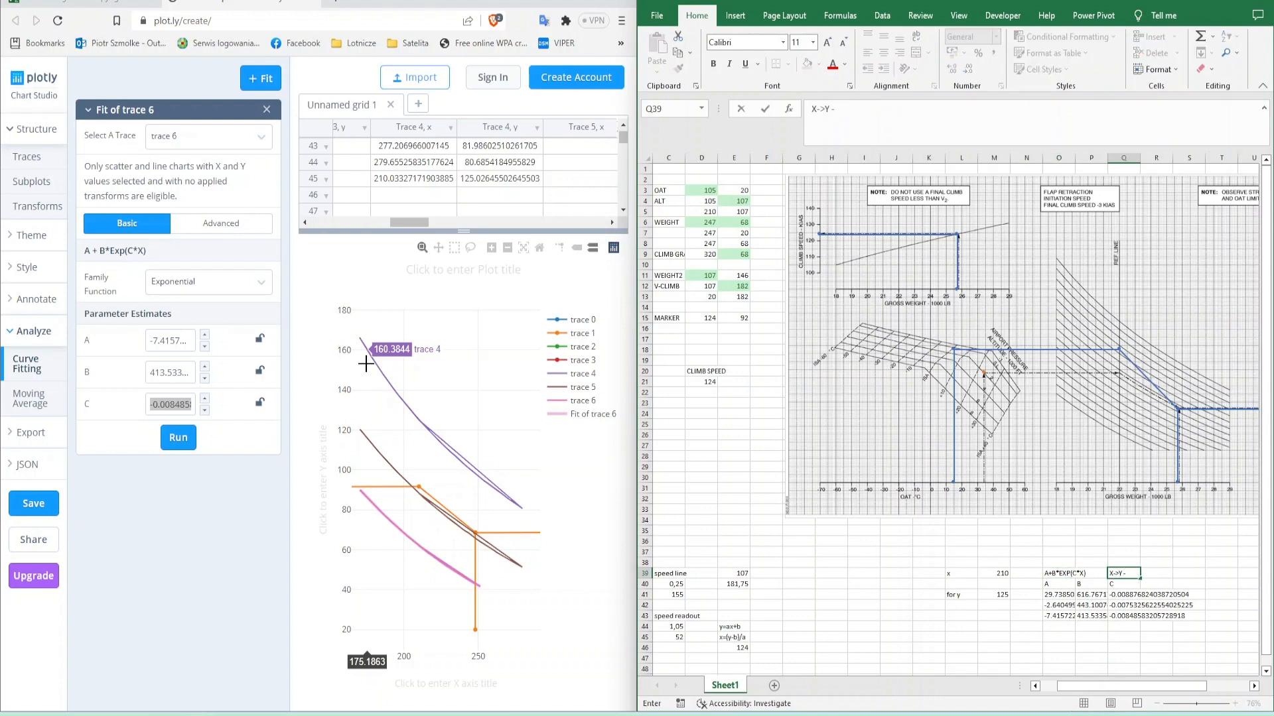
key("Right")
type("107")
key("Return")
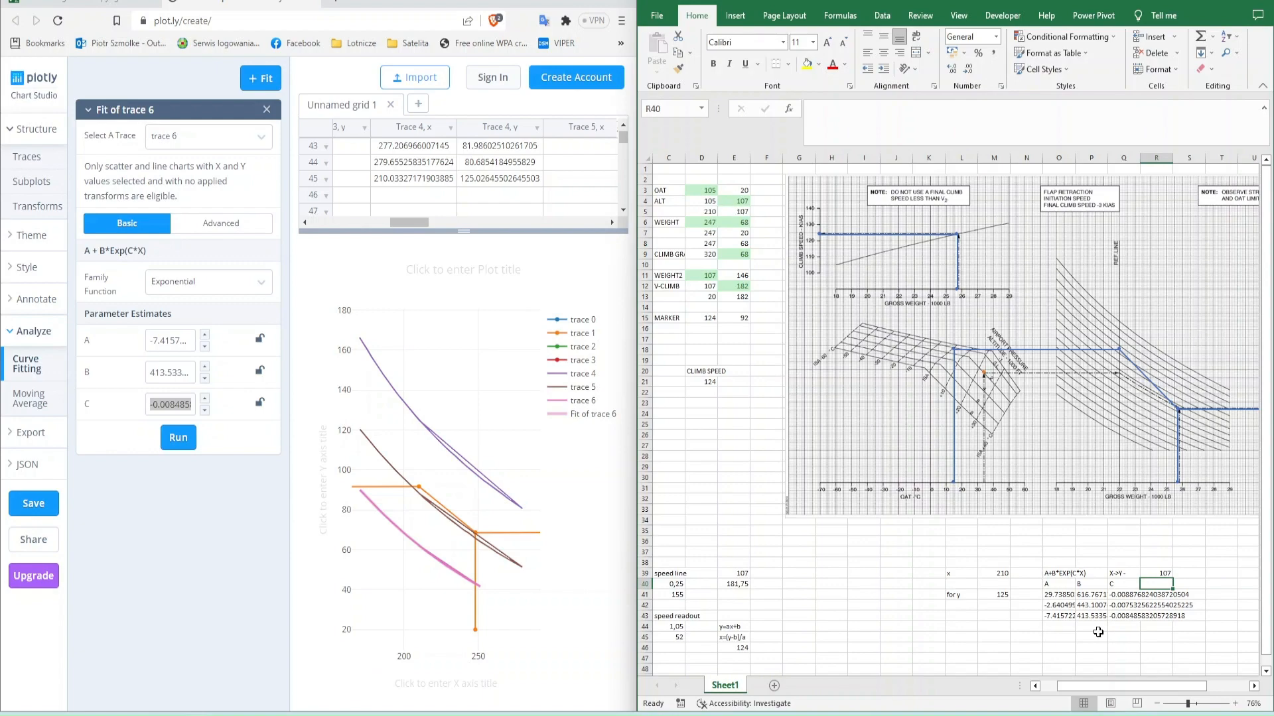
- Open the Desmos graphing calculator in the browser
left_click(337, 2)
type("DESmos.com")
key("Return")
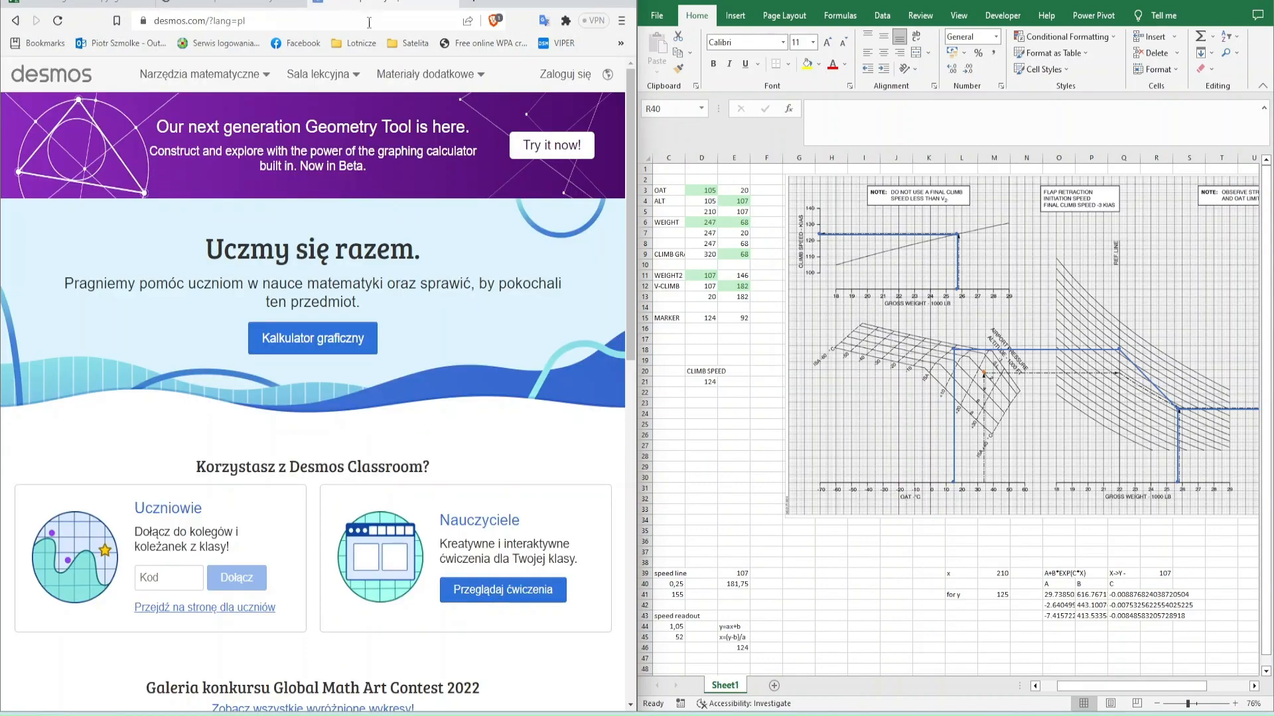
left_click(311, 337)
- Copy the fit parameter table O40:Q43 from the worksheet into Desmos as a table
left_click(264, 2)
left_click(1065, 596)
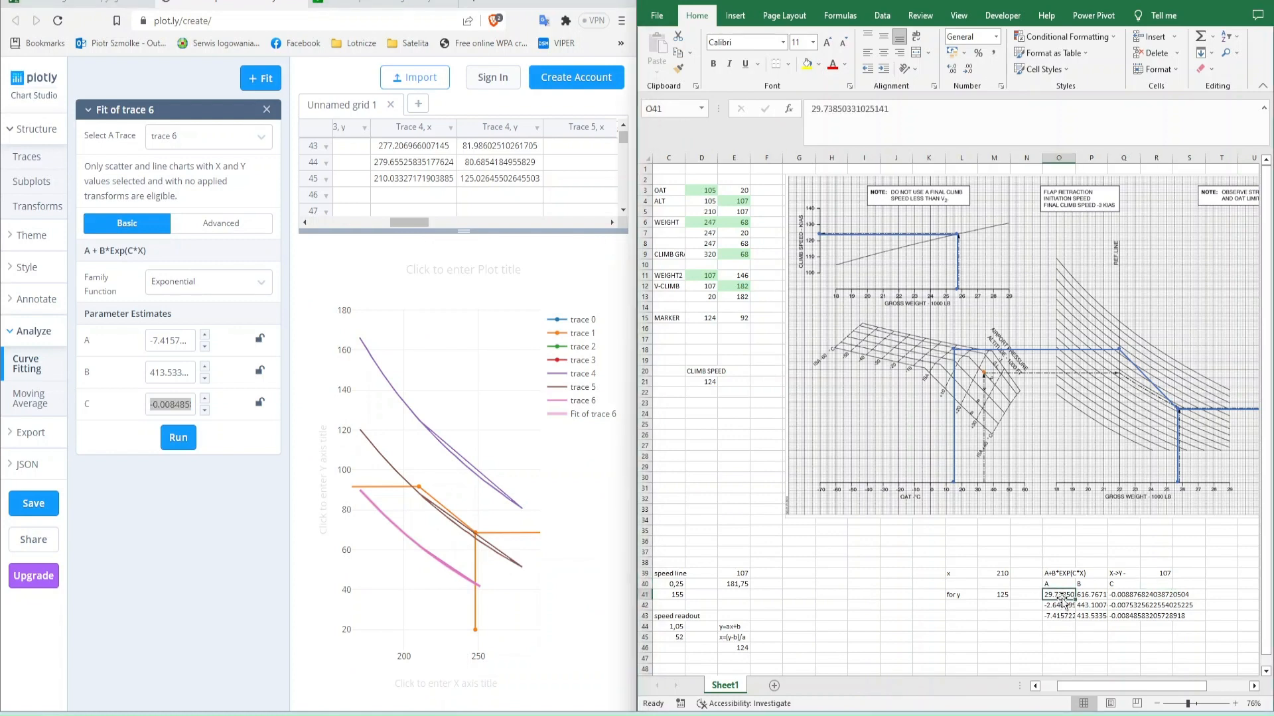
left_click_drag(1056, 585, 1126, 617)
key("ctrl+c")
left_click(378, 2)
key("ctrl+v")
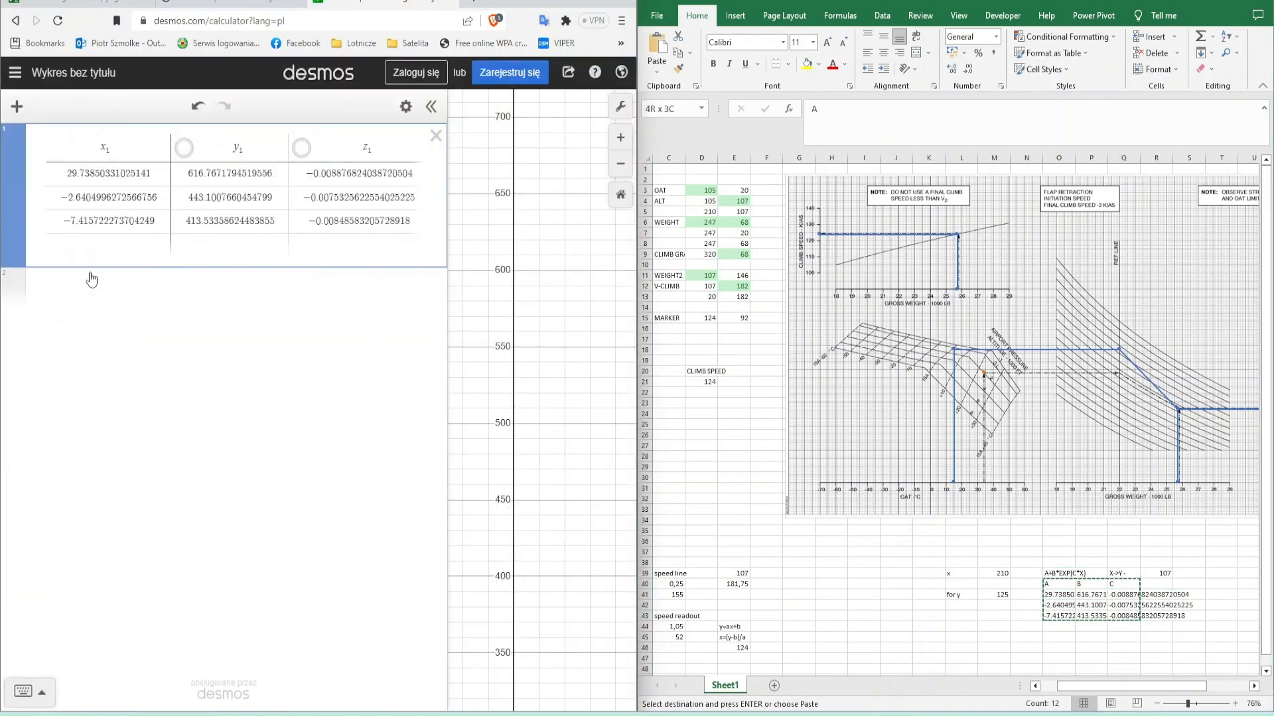
- Graph y = x₁ + y₁·e^(x·z₁) from the pasted parameter table and maximize the Desmos window
left_click(98, 287)
type("y=x1+")
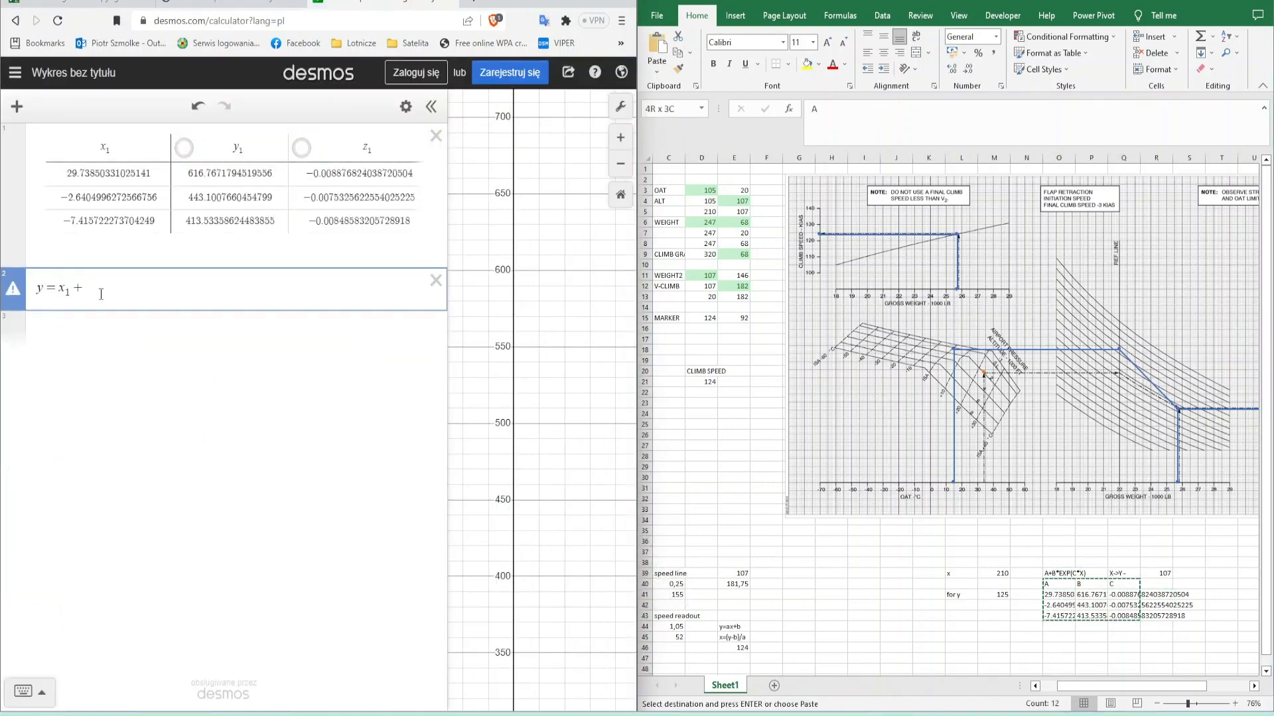
type("y1e^xz1")
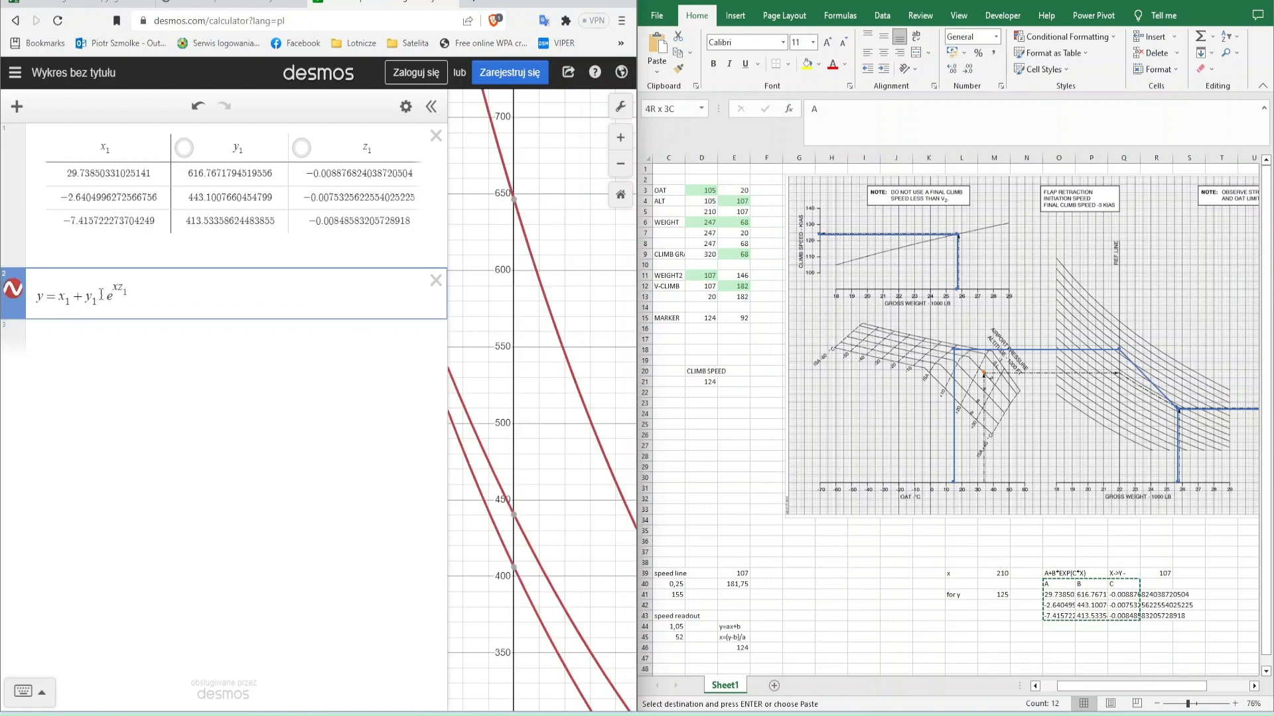
key("Return")
scroll(558, 363, "down", 4)
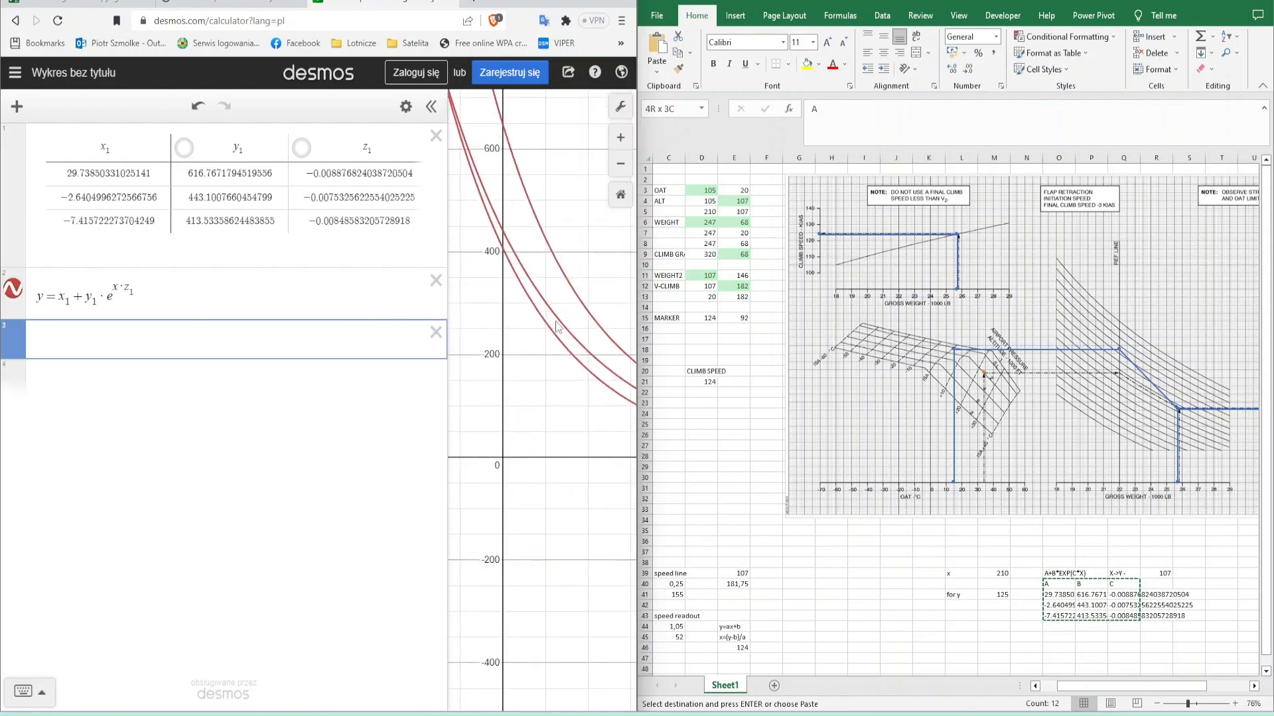
left_click(244, 5)
left_click(381, 4)
double_click(514, 2)
scroll(634, 292, "down", 5)
double_click(514, 3)
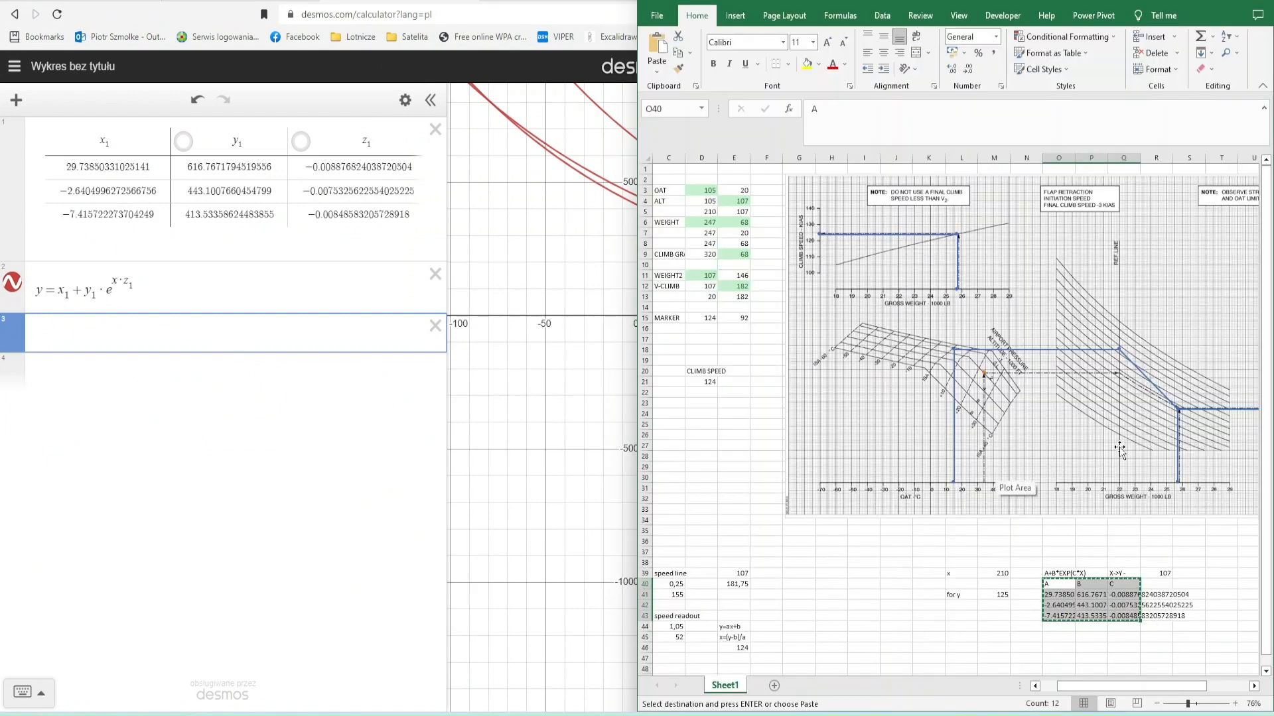
- Move the Excel chart marker to x 210, trying y values of 90 and 150
left_click(702, 319)
type("210")
key("Tab")
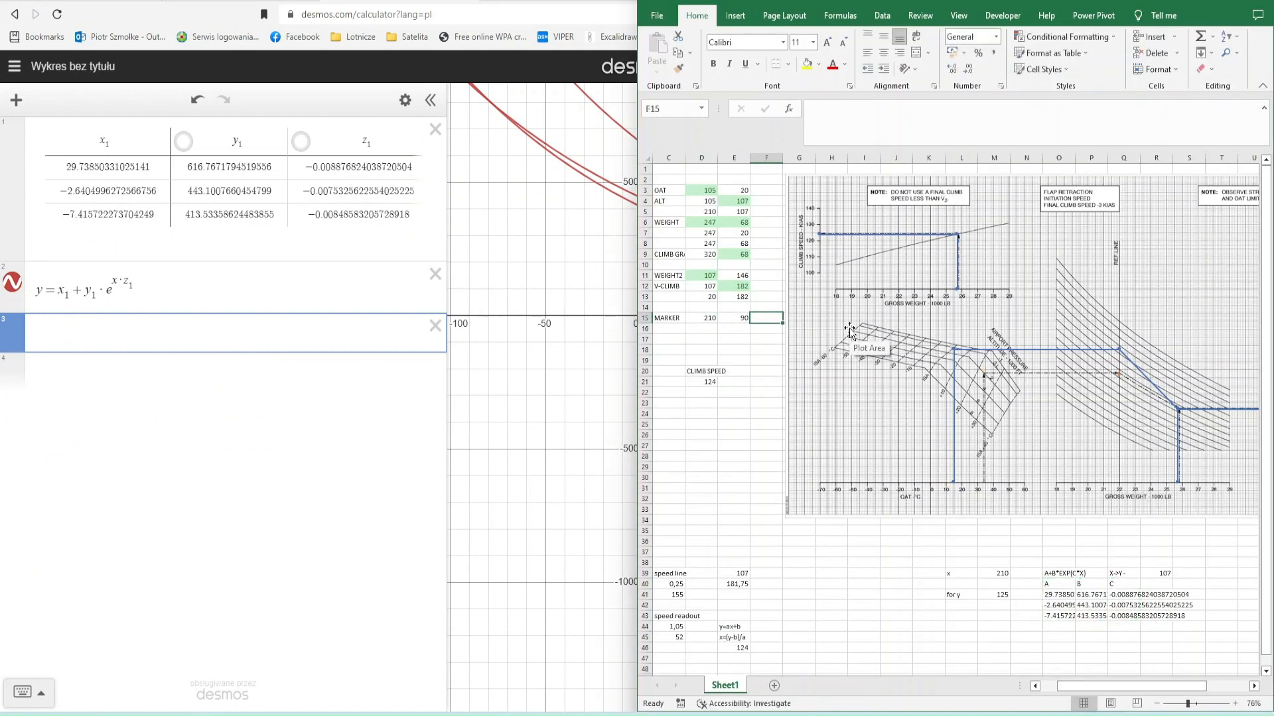
left_click(747, 320)
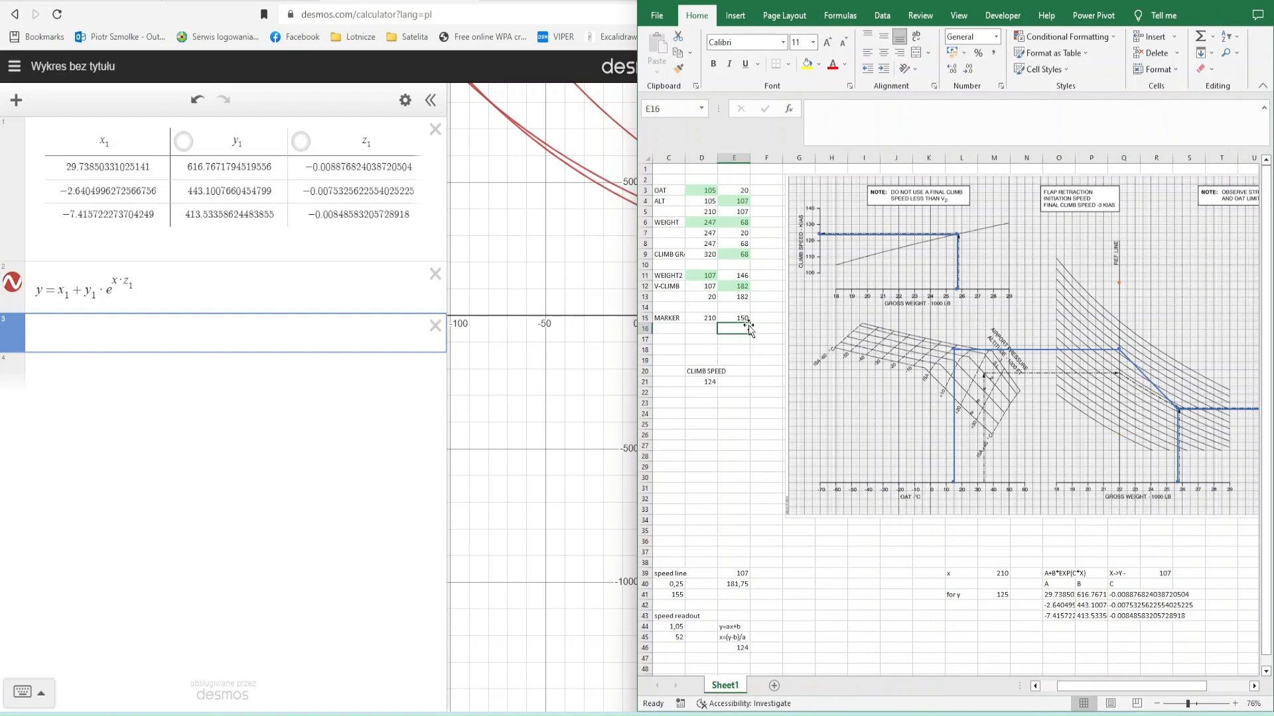
- Add the inequality 50 < y < 107 to the Desmos graph
key("alt+Tab")
type("50<y<107")
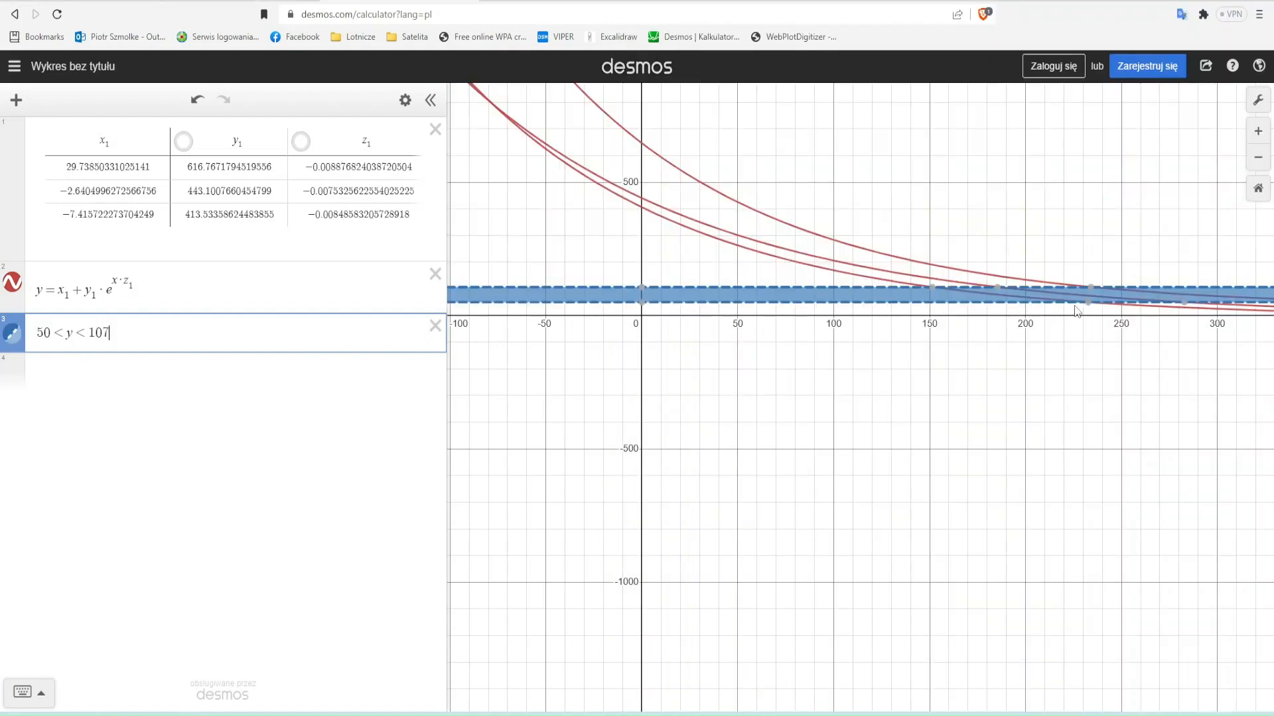
left_click(340, 382)
- Move the chart marker to x 170, 290 and finally 280, and add the inequality 170 < x < 280 in Desmos
key("alt+Tab")
left_click(704, 319)
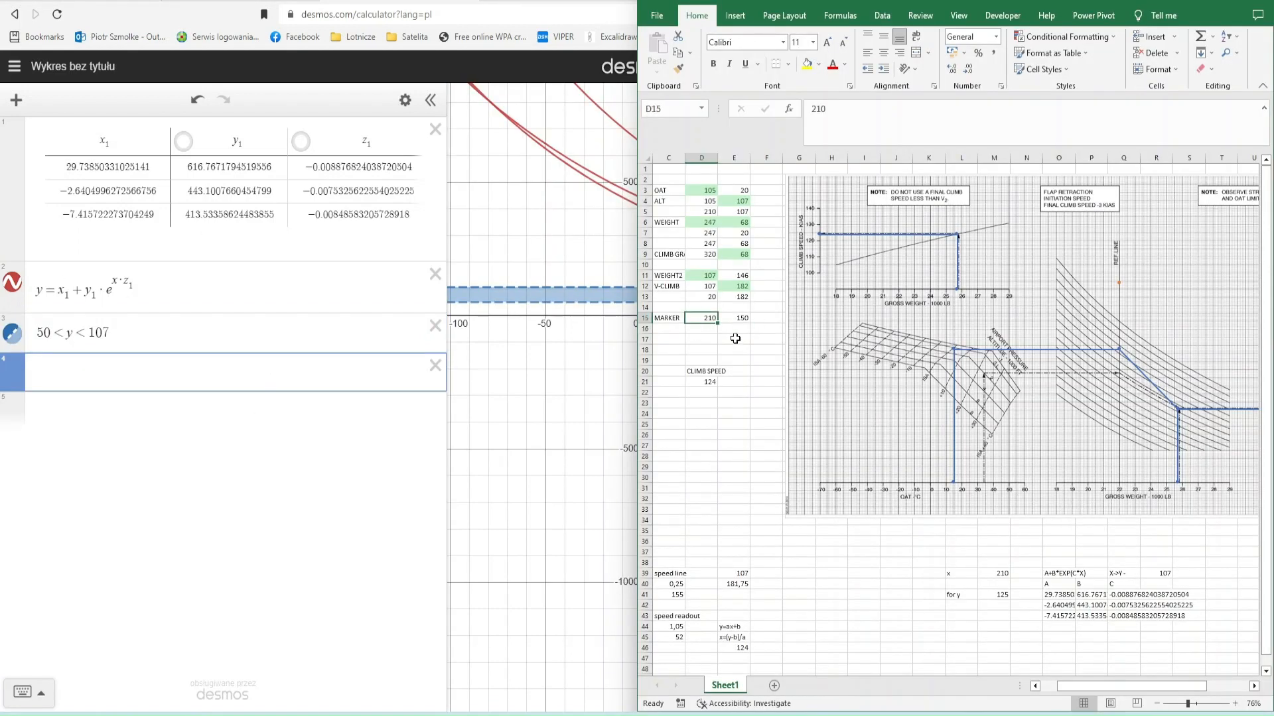
type("170")
key("Tab")
key("alt+Tab")
type("170<x<")
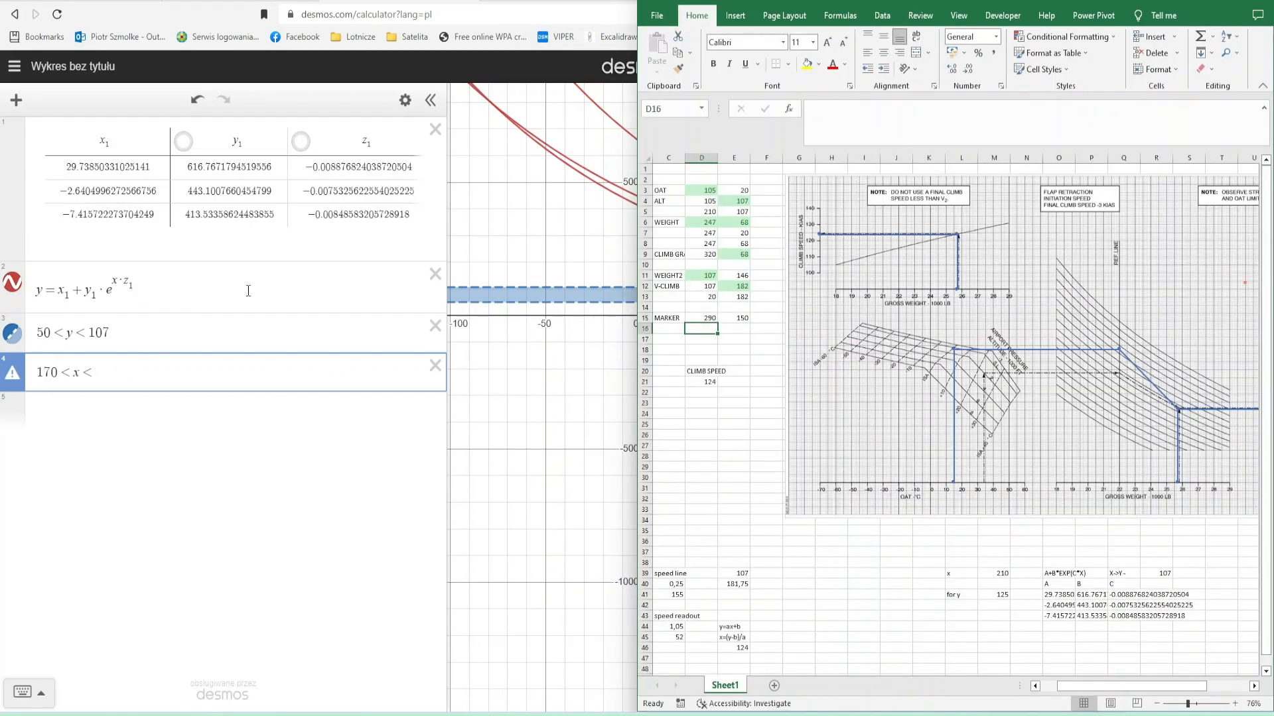
type("280")
key("Return")
key("alt+Tab")
type("280")
key("Return")
- Try to limit the Desmos graph axes to 170–280 for x and 50–107 for y
scroll(1038, 314, "up", 5)
left_click_drag(1038, 314, 714, 424)
scroll(1188, 223, "down", 3)
left_click(1257, 100)
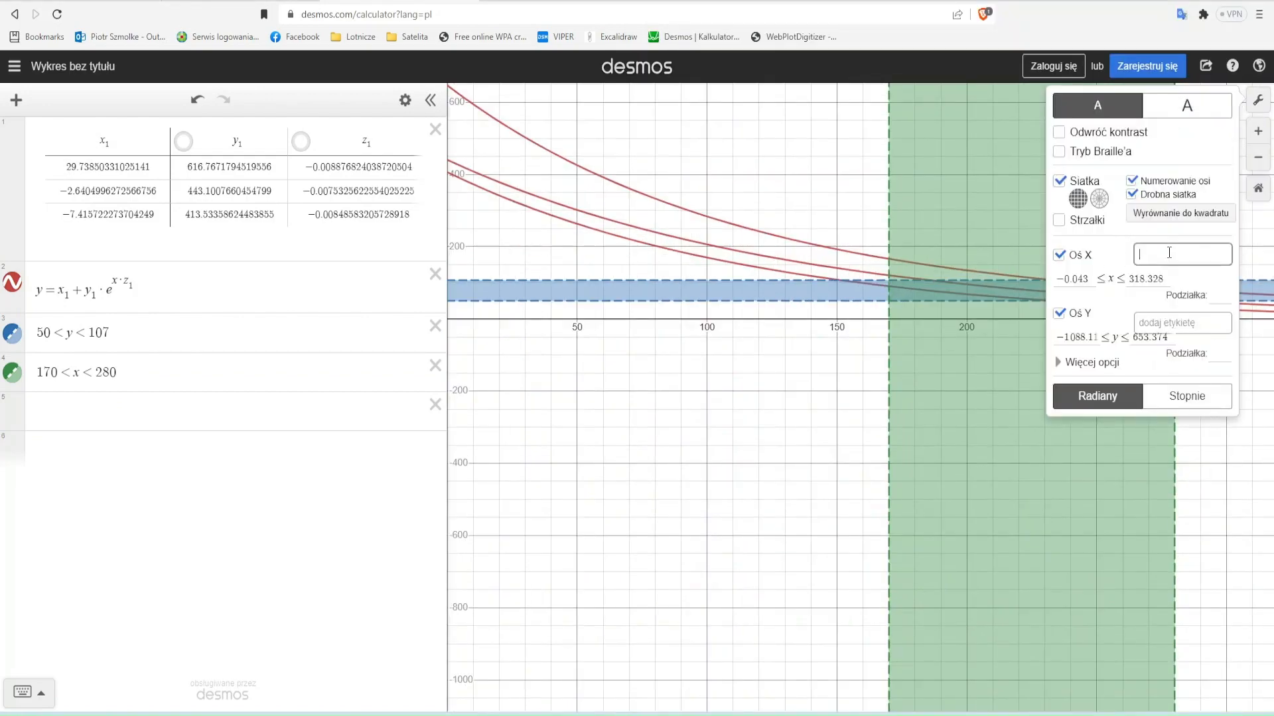
key("Tab")
type("170")
key("Tab")
type("280")
key("Tab")
key("Tab")
key("Tab")
key("Tab")
type("50")
key("Tab")
type("107")
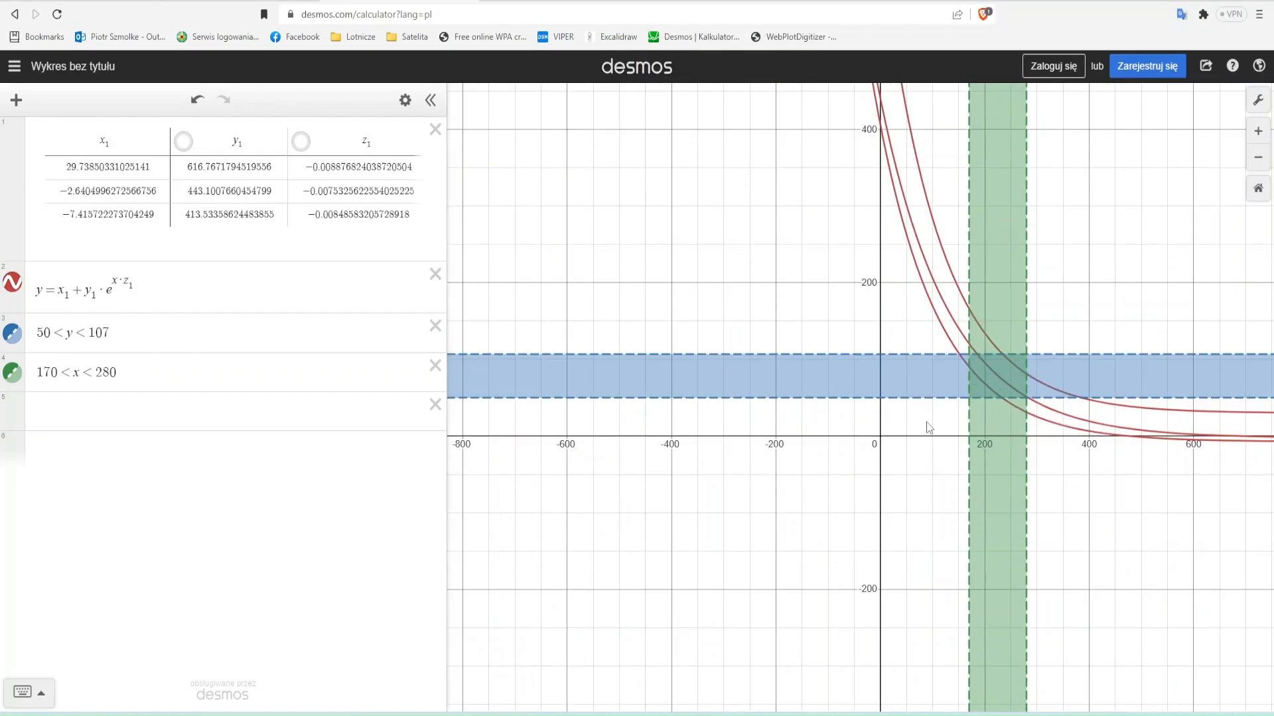
- Try the constants 29, -2 and 230 in place of x₁ in the curve equation
scroll(929, 428, "up", 1)
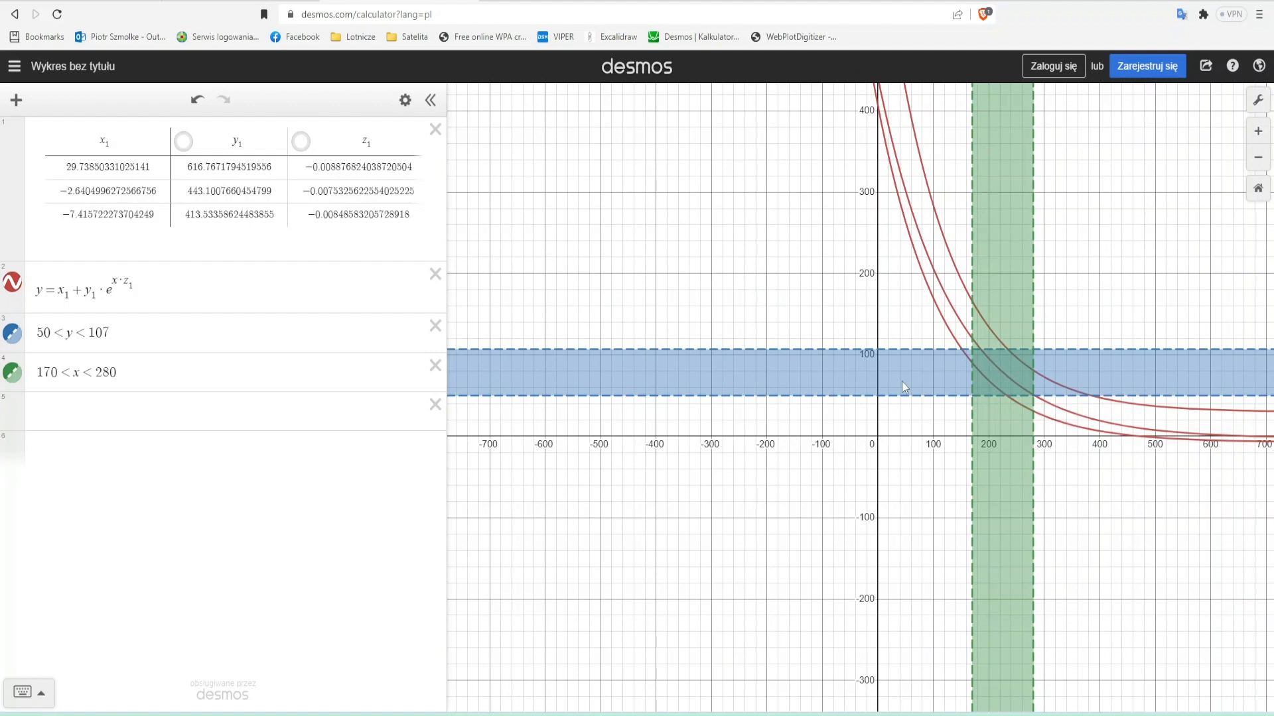
left_click(188, 293)
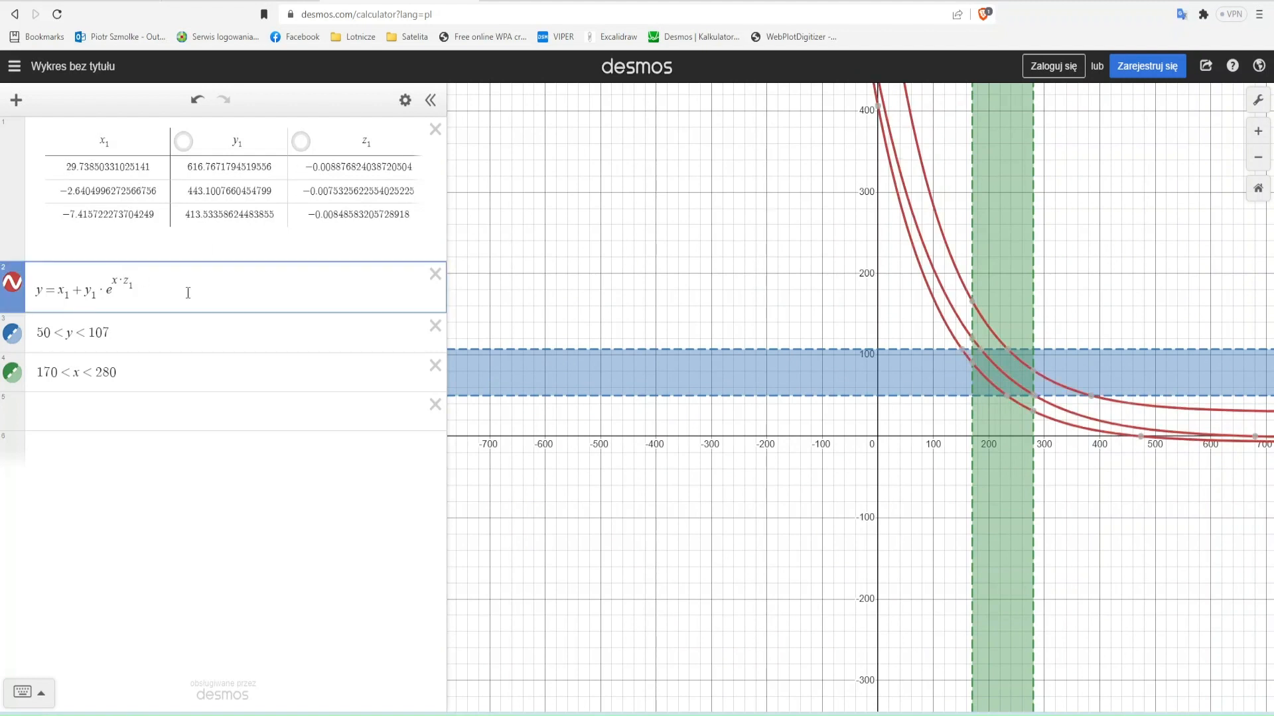
type("29")
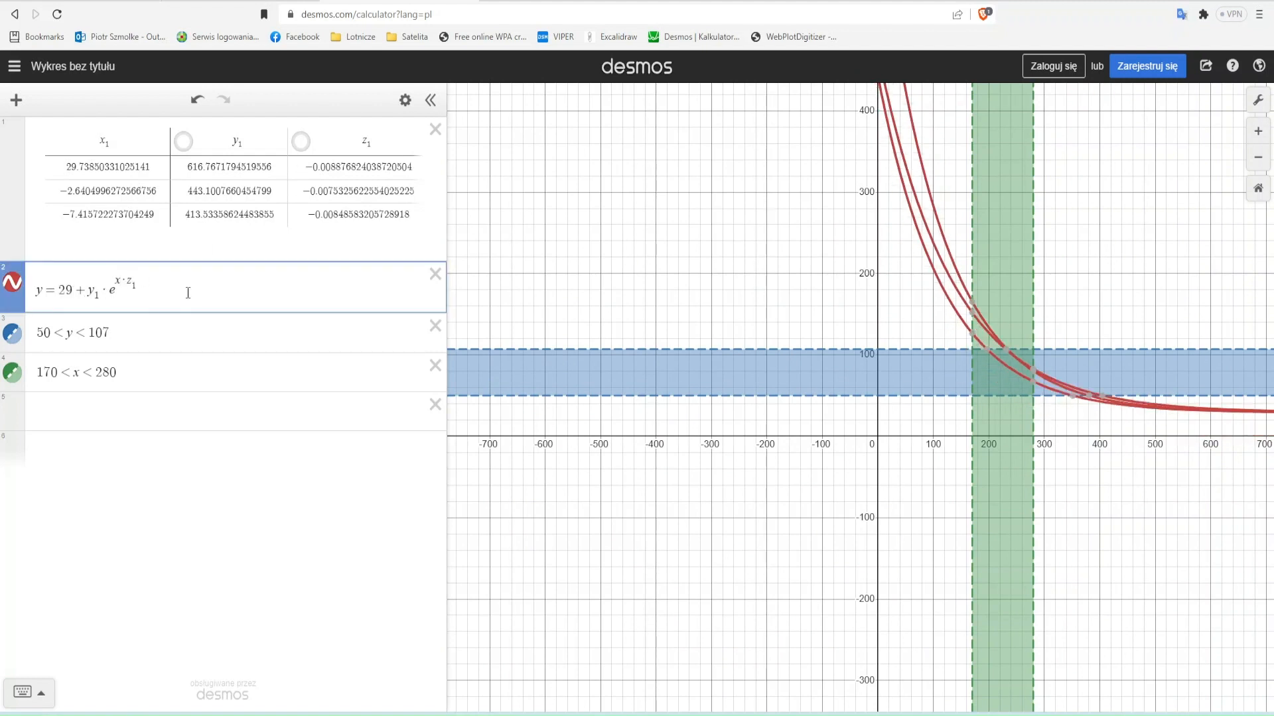
key("BackSpace")
key("BackSpace")
type("-2")
key("BackSpace")
key("BackSpace")
type("230")
key("BackSpace")
key("BackSpace")
key("BackSpace")
- Replace x₁ in the curve equation with a new slider a, vary it, and restore x₁
type("a")
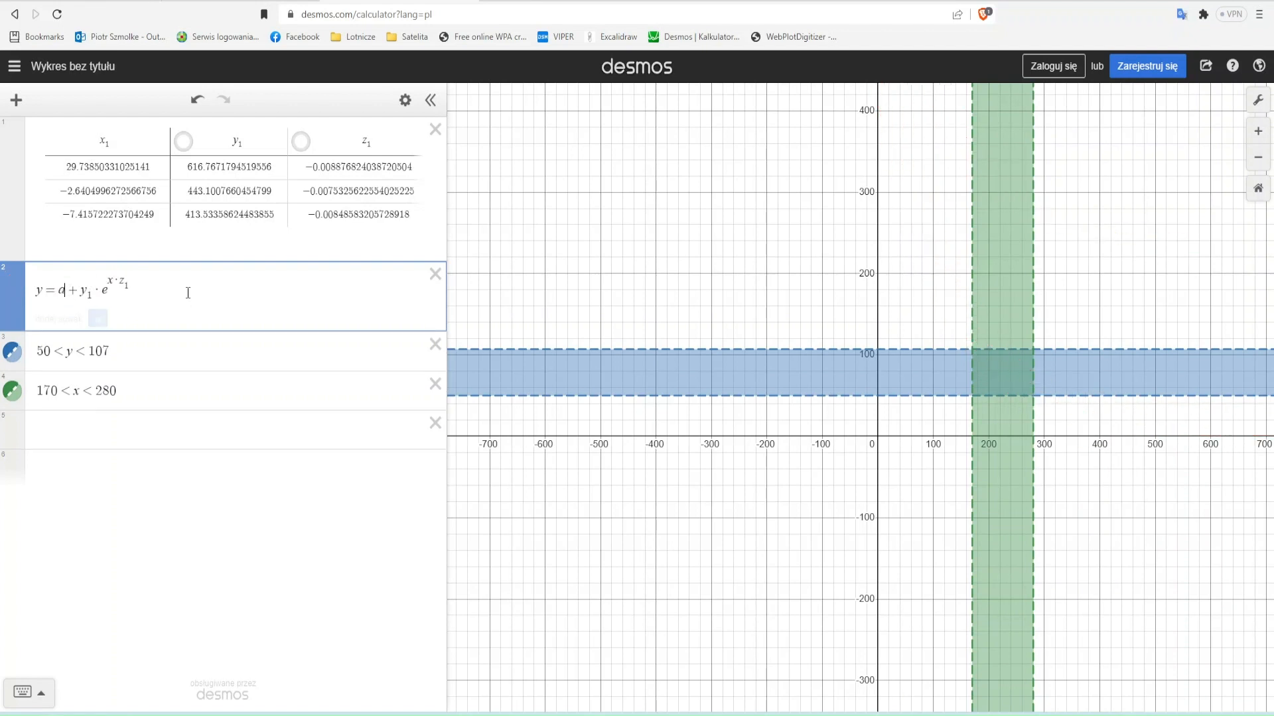
left_click(97, 320)
left_click_drag(257, 354, 285, 362)
left_click(65, 291)
key("BackSpace")
type("x1")
- Replace y₁ in the curve equation with a, set a to 600, and restore y₁
left_click(114, 288)
left_click(100, 291)
key("BackSpace")
key("BackSpace")
type("a")
left_click(154, 331)
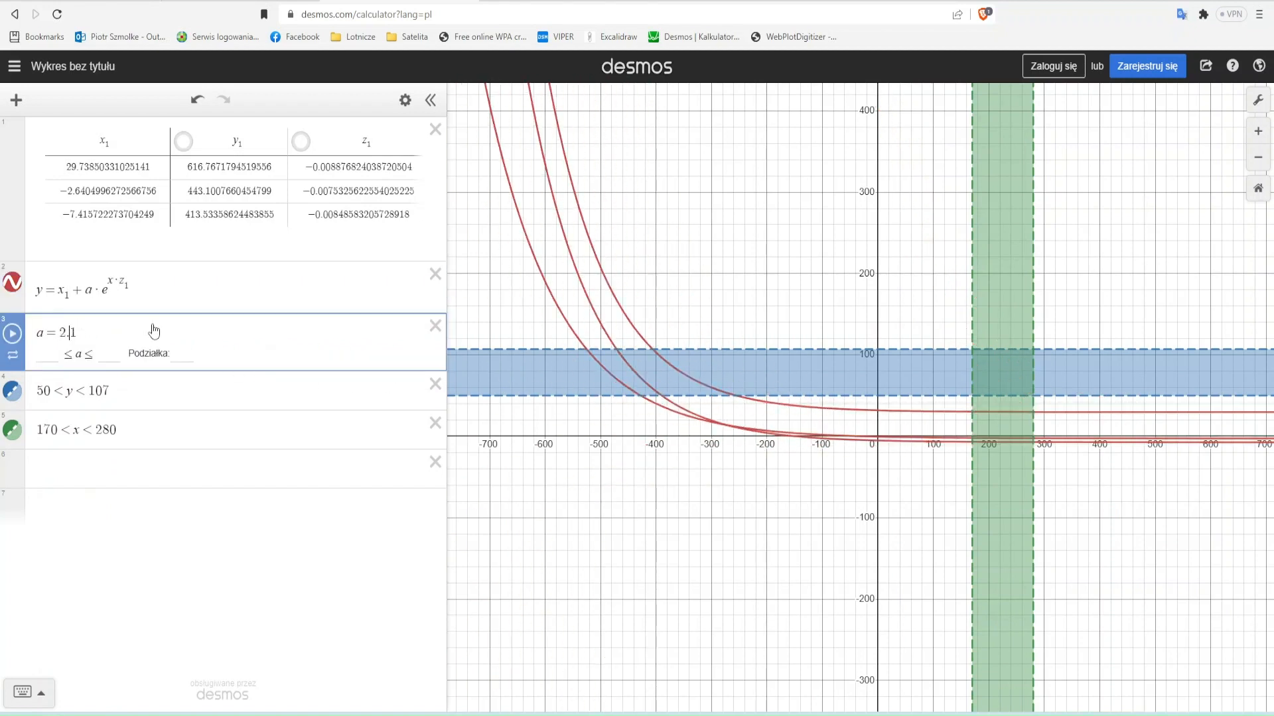
key("BackSpace")
key("BackSpace")
key("BackSpace")
type("600")
left_click(93, 291)
key("BackSpace")
type("y1")
- Replace z₁ in the exponent of the curve equation with a and lower the slider value
left_click(135, 285)
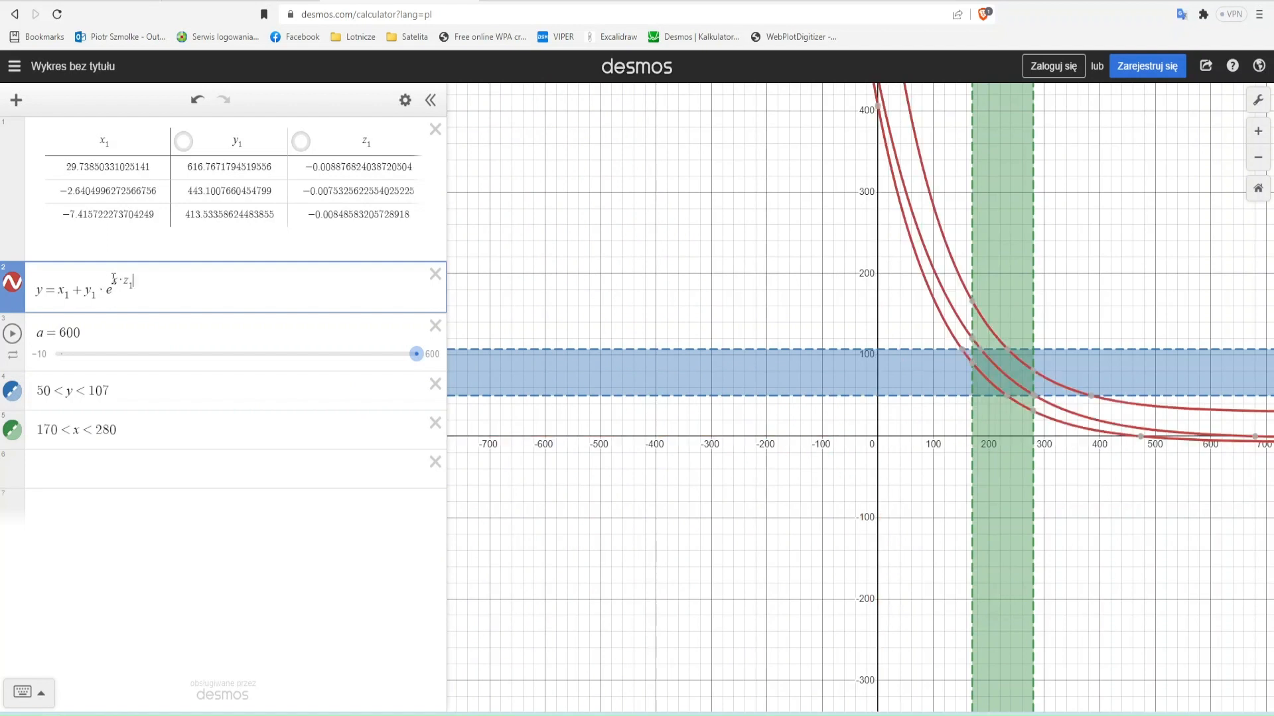
key("BackSpace")
key("BackSpace")
type("a")
left_click_drag(415, 355, 72, 359)
- Set the limits of slider a to -0.007 and -0.009 and vary it to test the exponent's effect on the curves
left_click(40, 353)
type("-0")
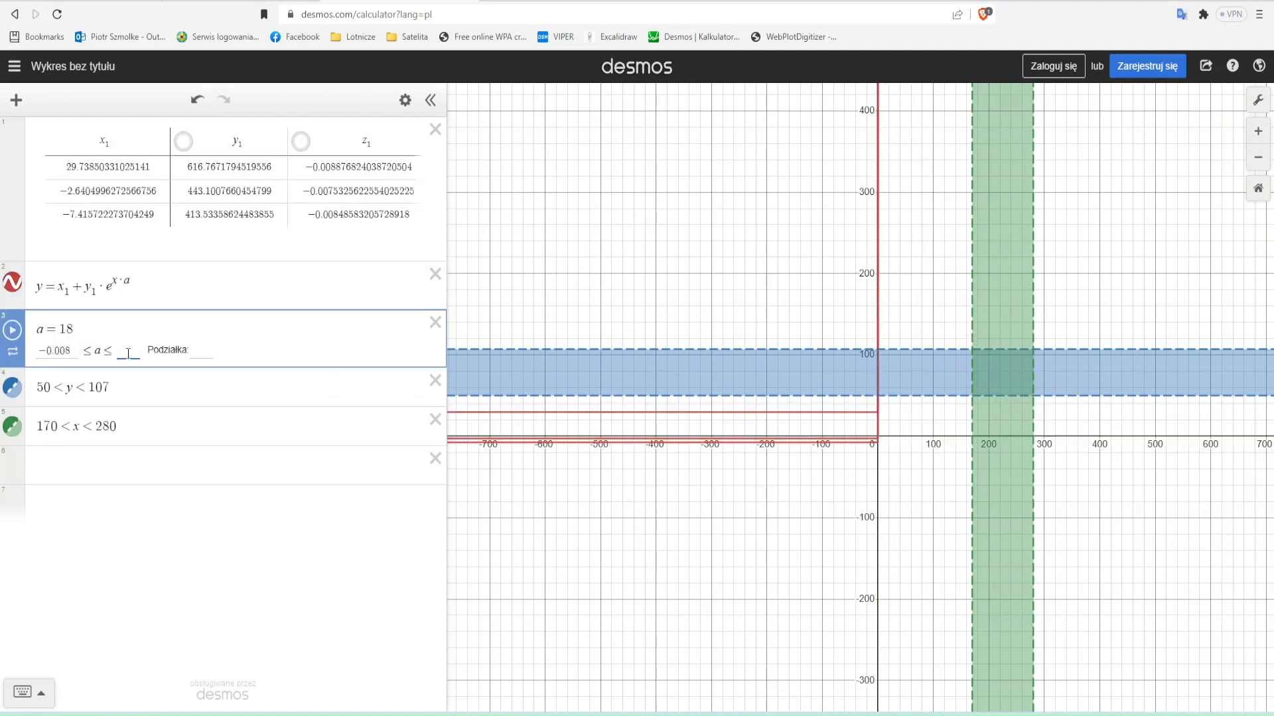
type("-0.009")
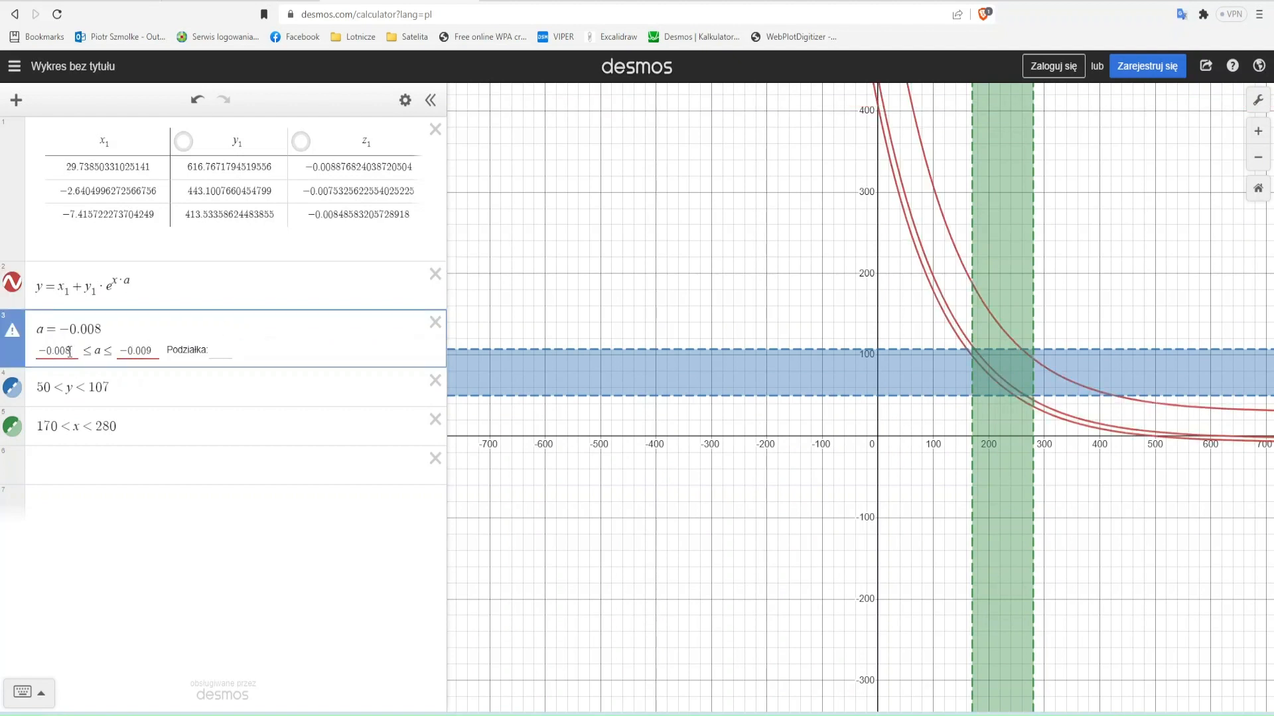
key("BackSpace")
type("7")
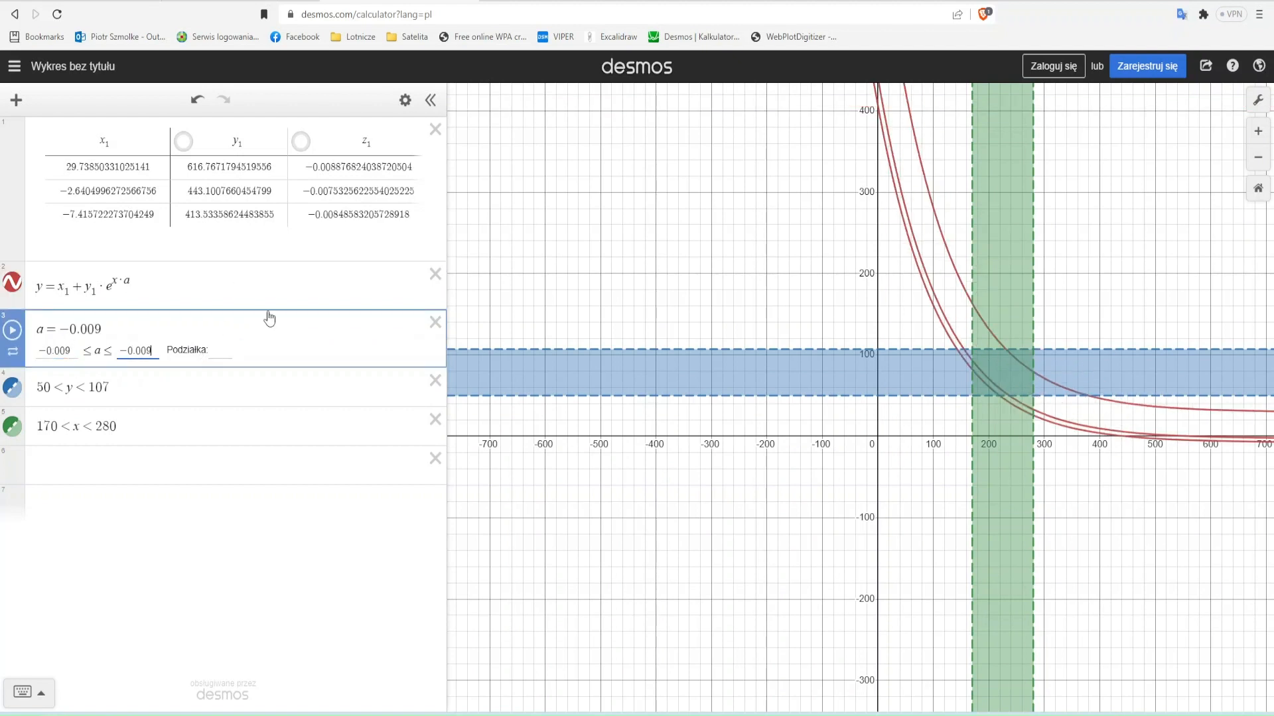
left_click(266, 292)
left_click_drag(253, 350, 336, 353)
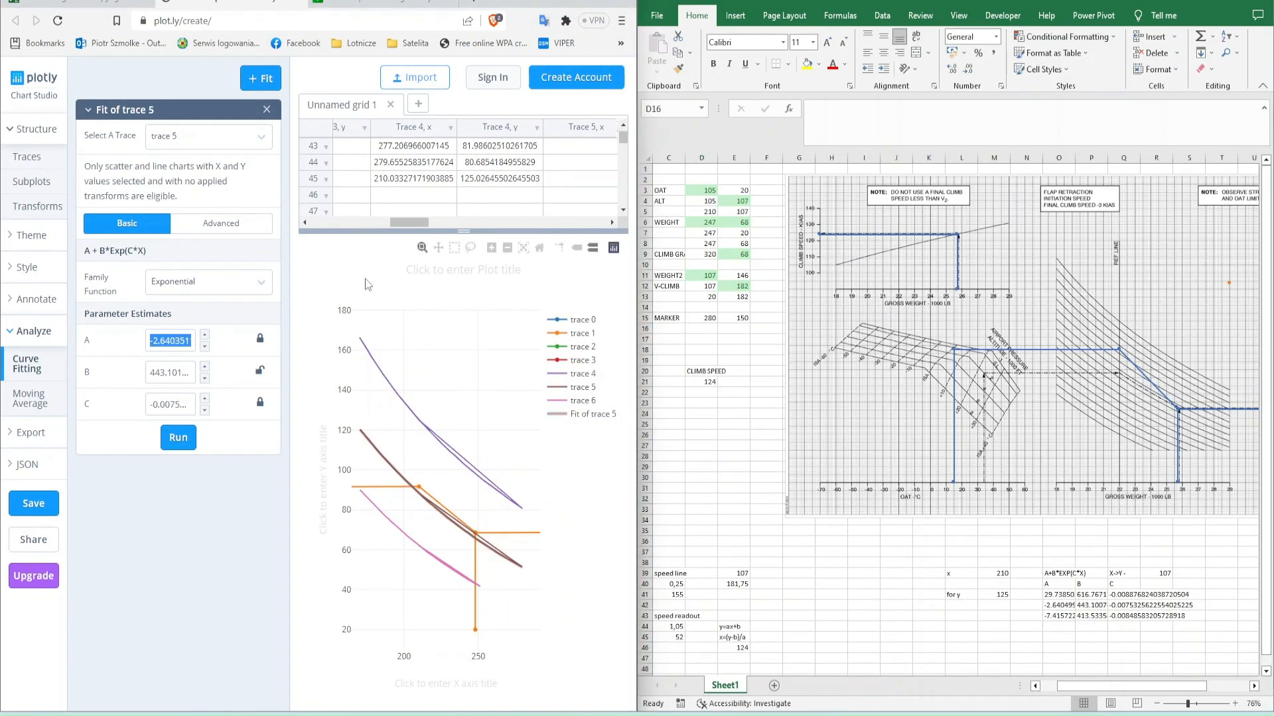
- Refit trace 4 in Plotly with C locked to trace 5's value and copy its A parameter into O41
left_click(178, 439)
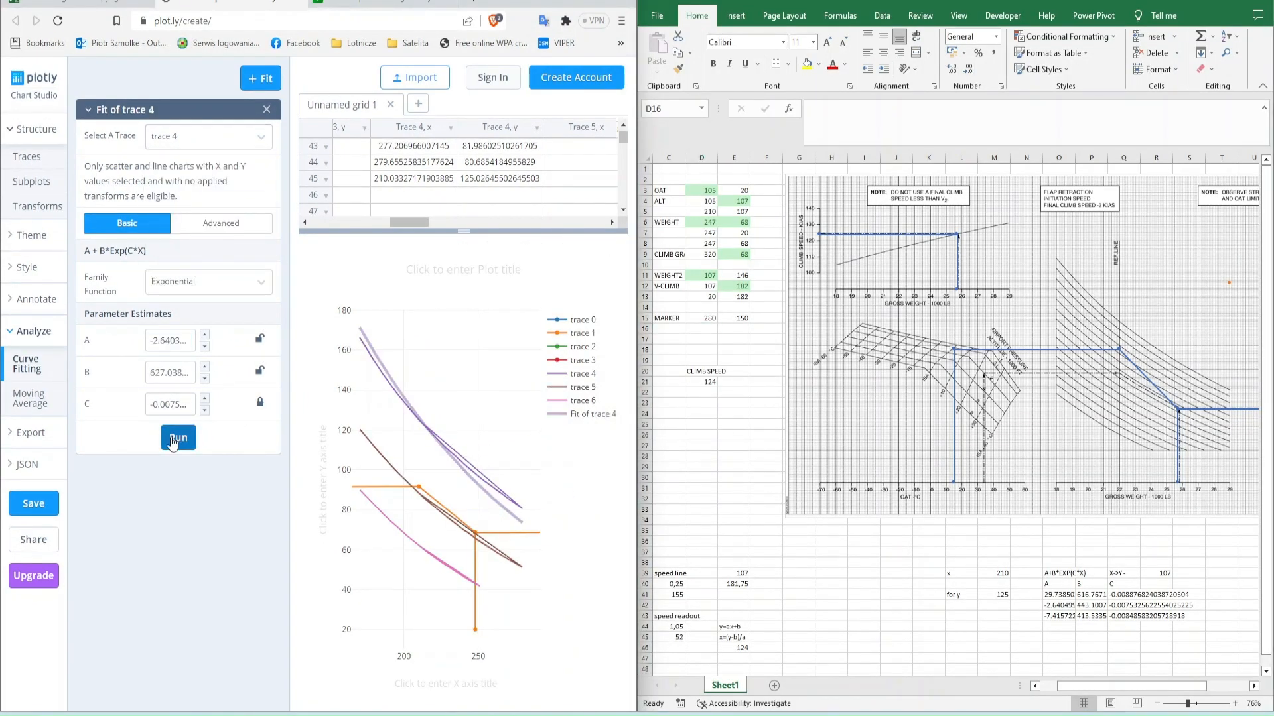
left_click(174, 439)
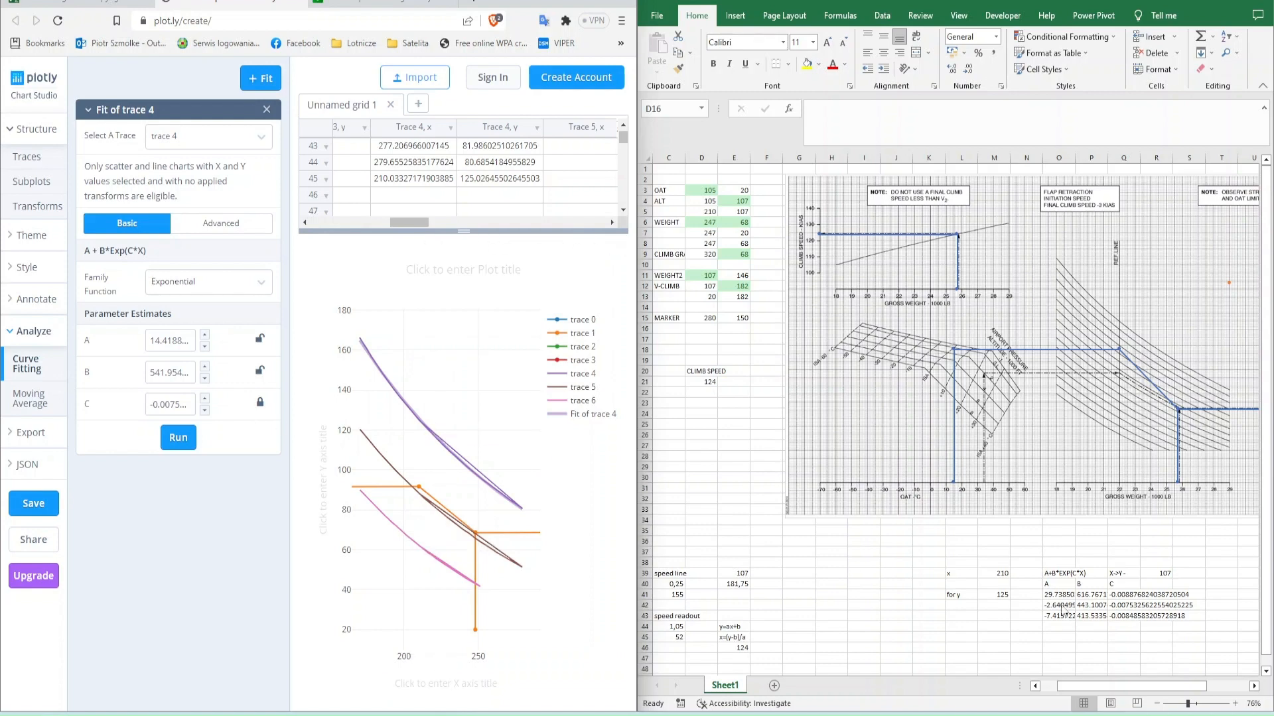
double_click(174, 341)
key("ctrl+c")
left_click(1060, 595)
key("ctrl+v")
- Copy trace 4's B parameter into P41 and trace 5's C value from Q42 into Q41
double_click(171, 373)
key("ctrl+c")
left_click(1091, 595)
key("ctrl+v")
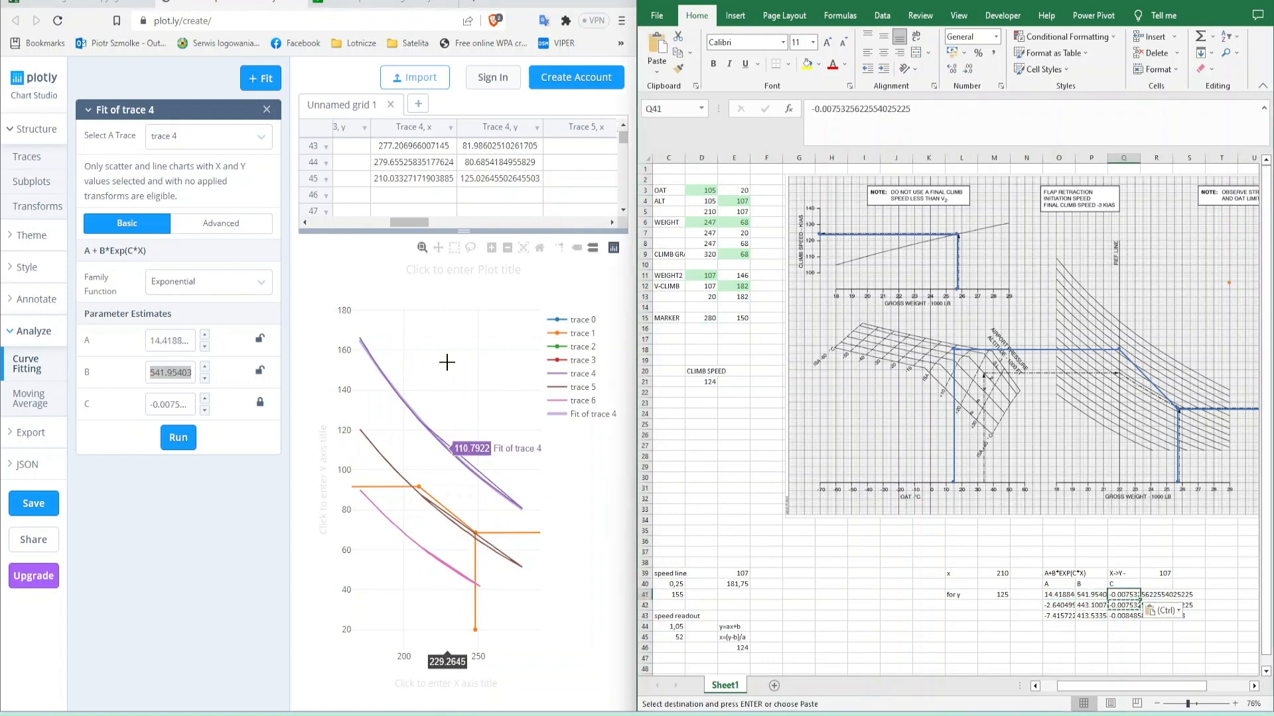
- Refit trace 6 with C still locked and copy its A parameter into O43
left_click(209, 136)
left_click(199, 260)
left_click(188, 443)
double_click(174, 341)
key("ctrl+c")
left_click(1060, 617)
key("ctrl+v")
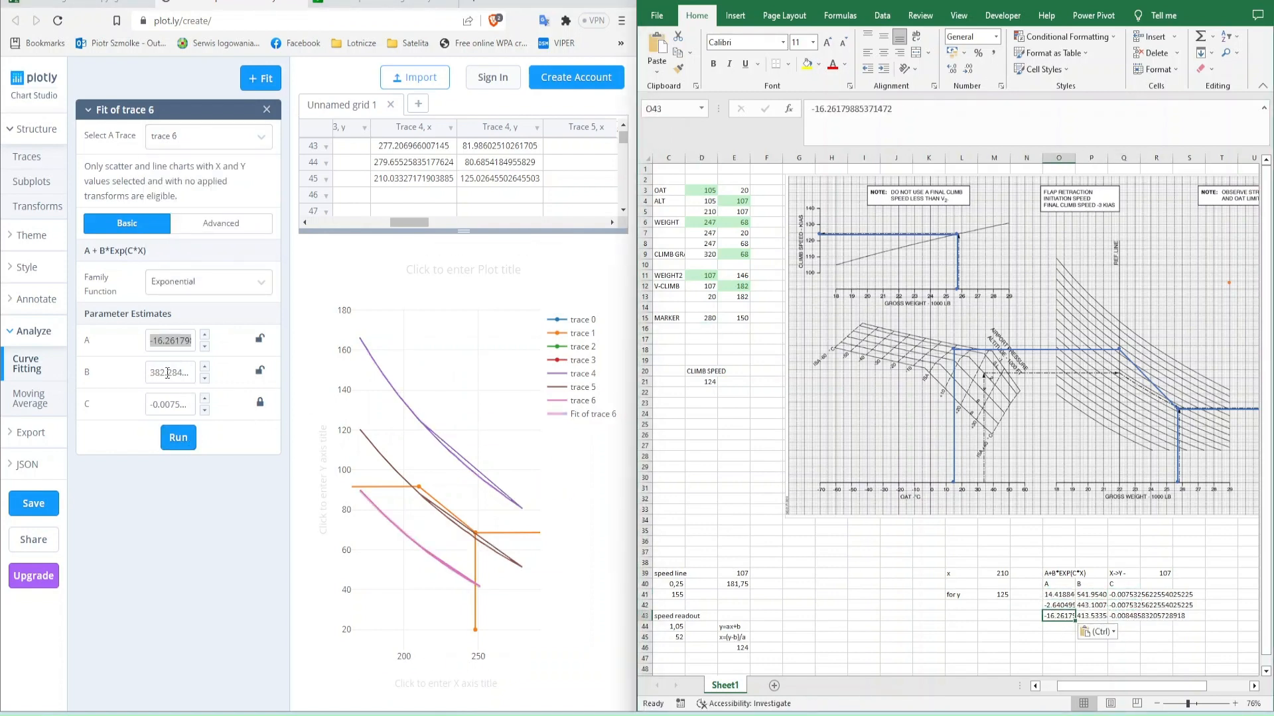
- Copy trace 6's B parameter into P43 and the shared C value from Q42 into Q43
double_click(168, 373)
key("ctrl+c")
left_click(1093, 617)
key("ctrl+v")
left_click(1124, 606)
key("ctrl+c")
left_click(1125, 617)
key("ctrl+v")
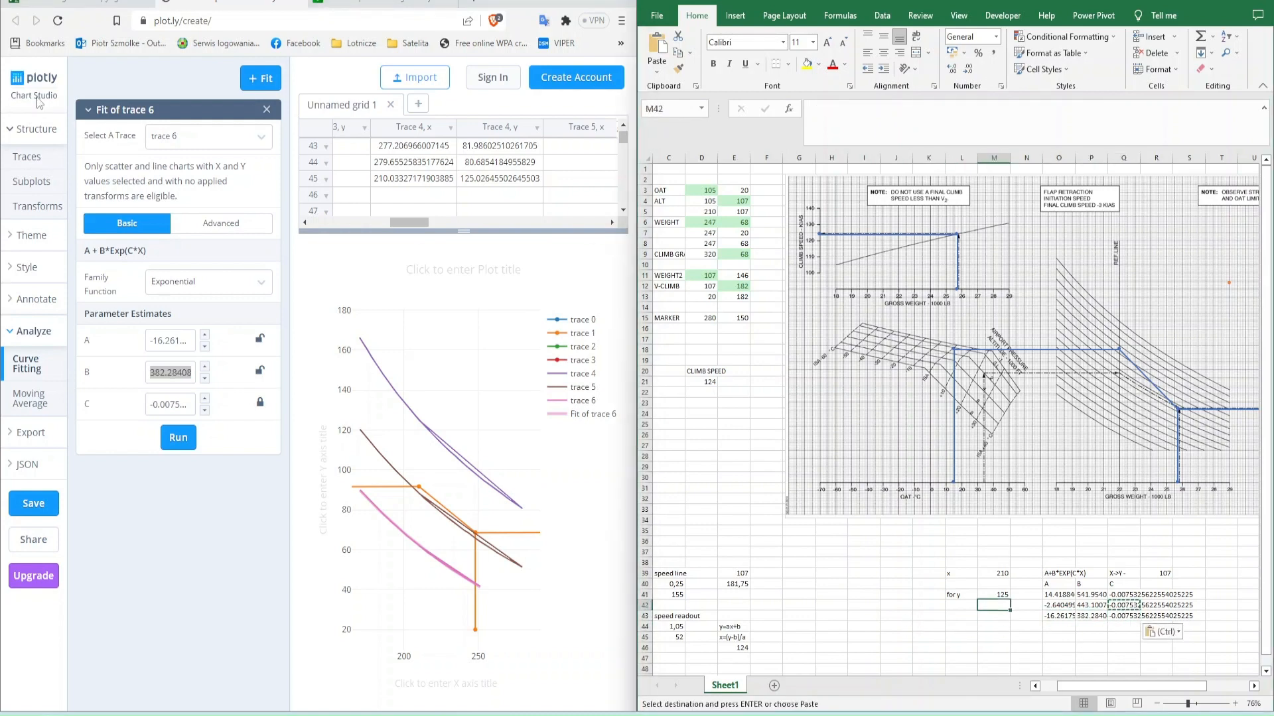
- Enter the y values 88 and 62 in M42 and M43 beside the fitted curve parameters
type("88")
key("Return")
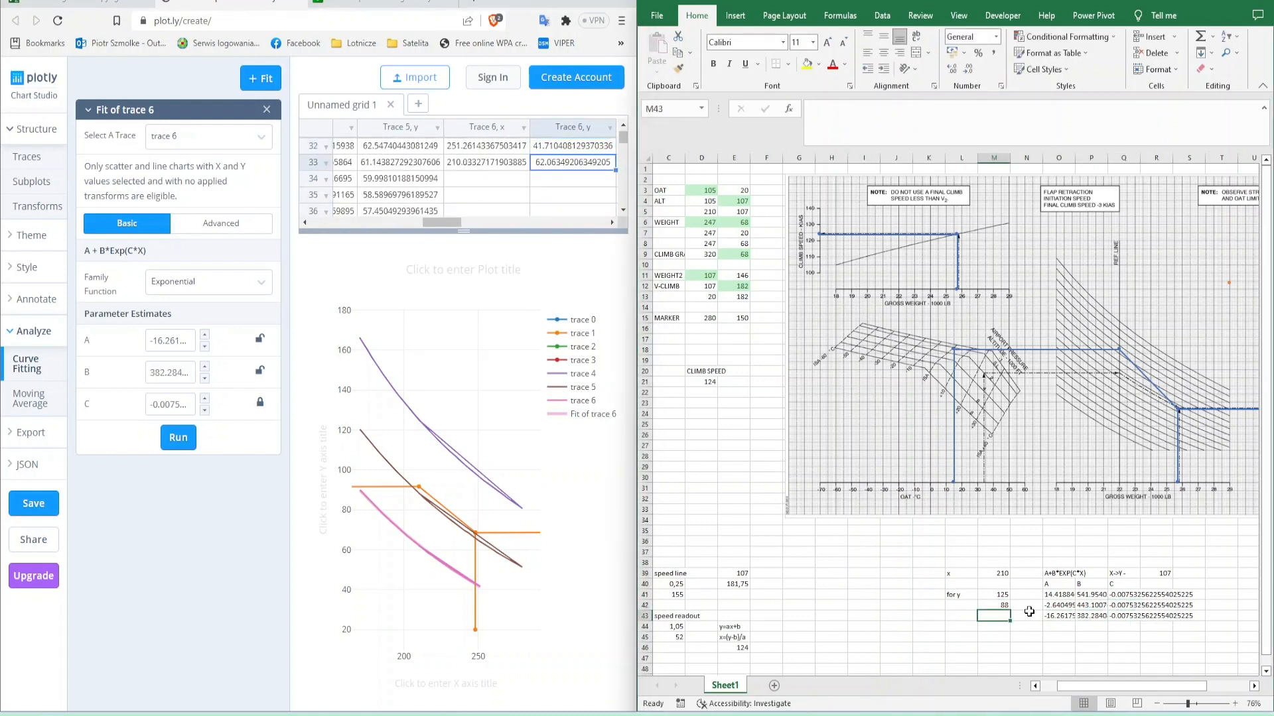
type("62")
left_click(1029, 608)
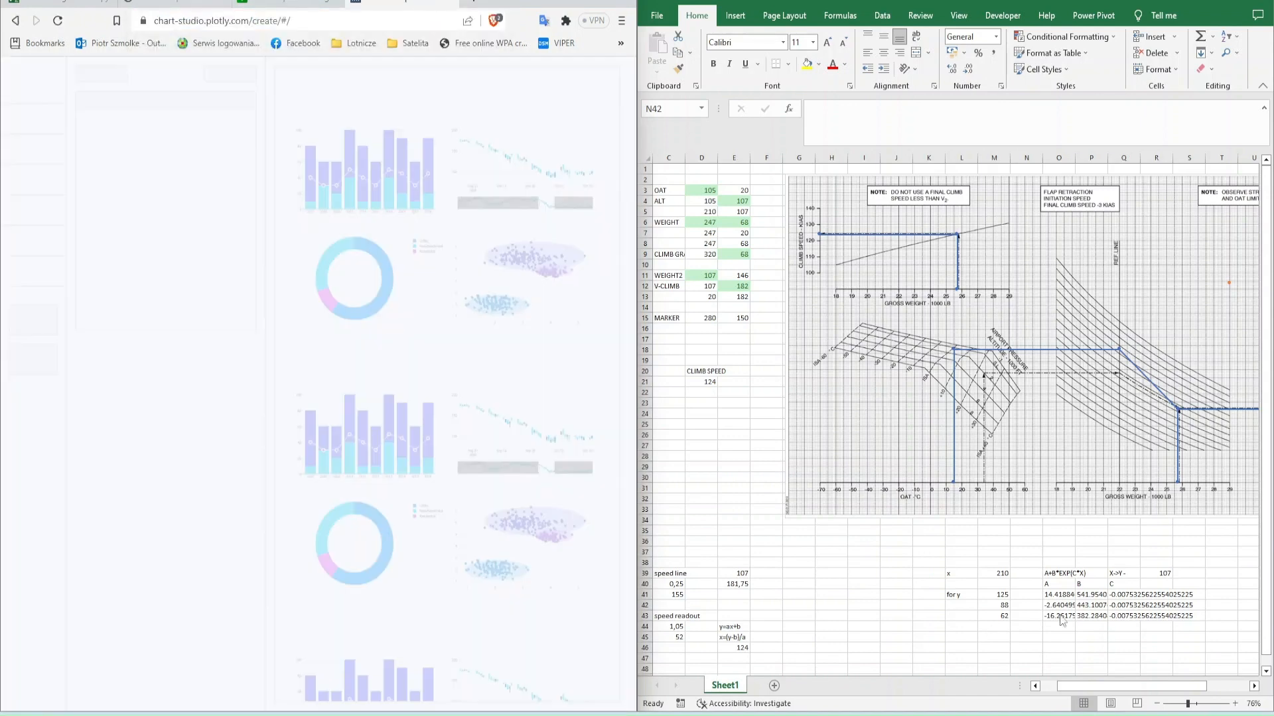
- Copy M41:P43 with the y values and the A and B parameters into the empty Plotly grid
left_click_drag(994, 595, 1093, 617)
key("ctrl+c")
left_click(349, 145)
key("ctrl+v")
- Add a scatter trace plotting column D against column A
left_click(253, 79)
left_click(199, 174)
left_click(166, 198)
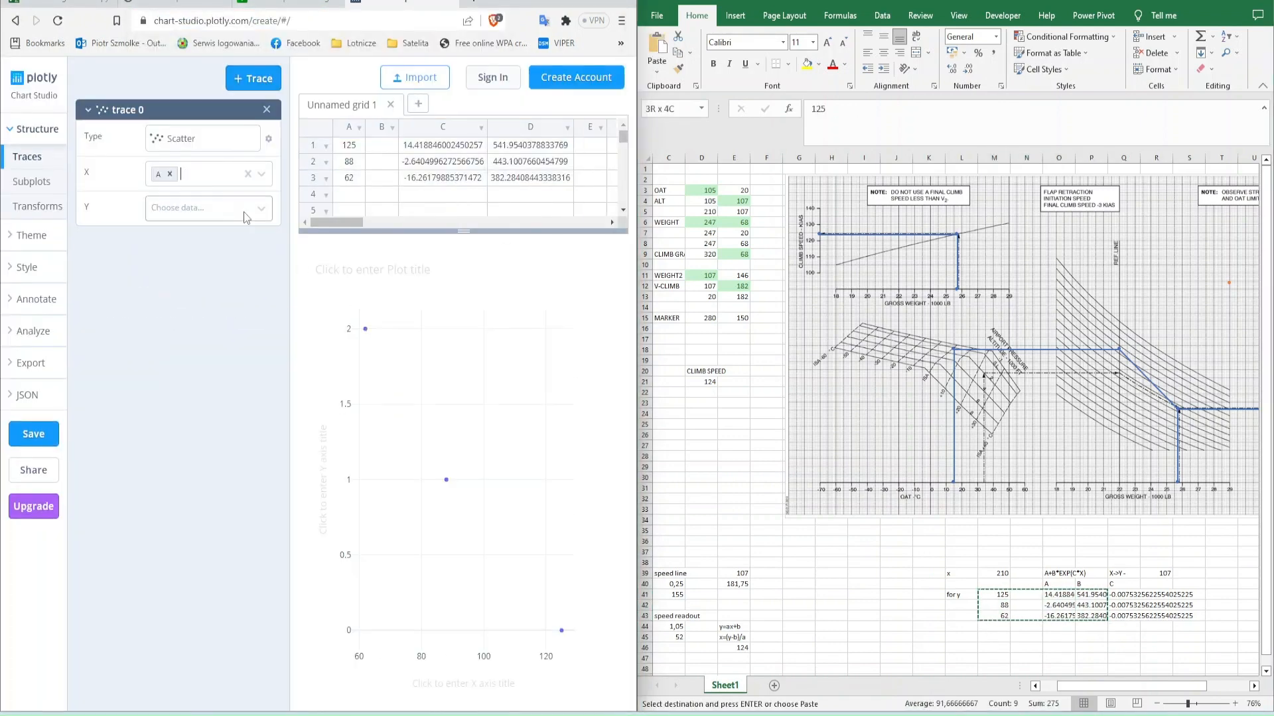
left_click(199, 209)
left_click(221, 271)
left_click(263, 209)
left_click(238, 269)
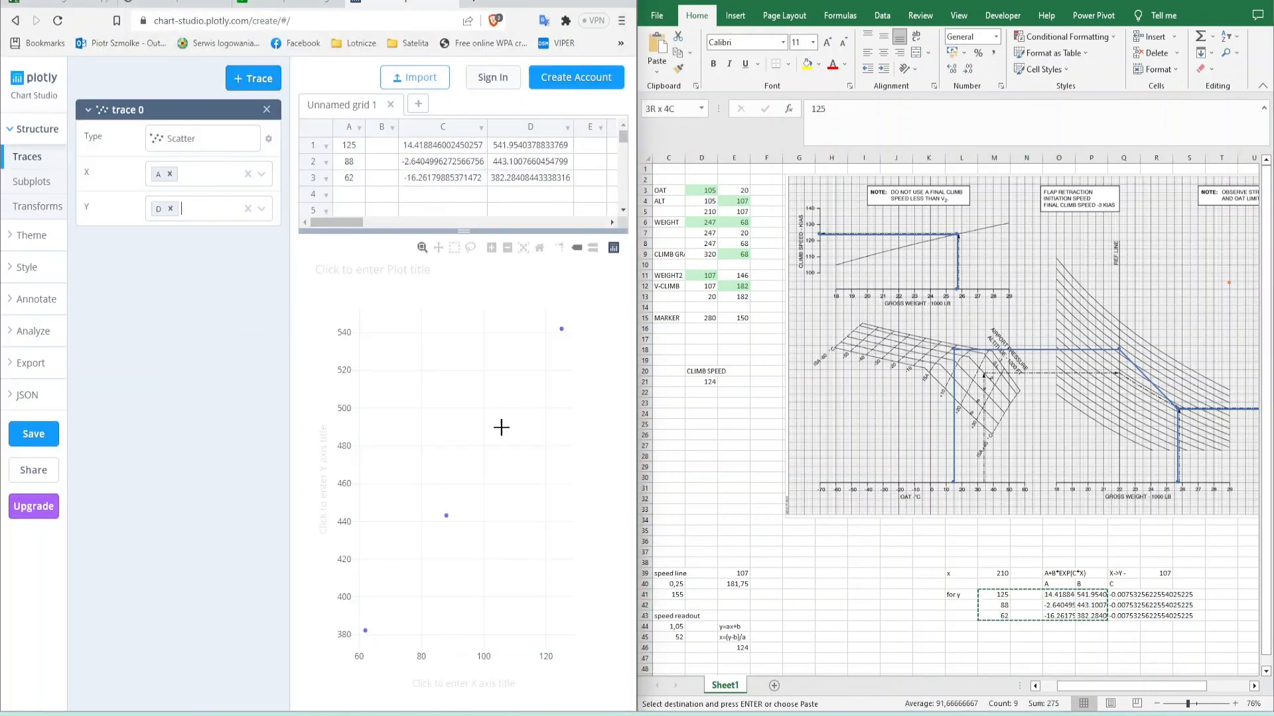
- Fit trace 0 with a linear function and copy its M parameter into Q46
left_click(1124, 646)
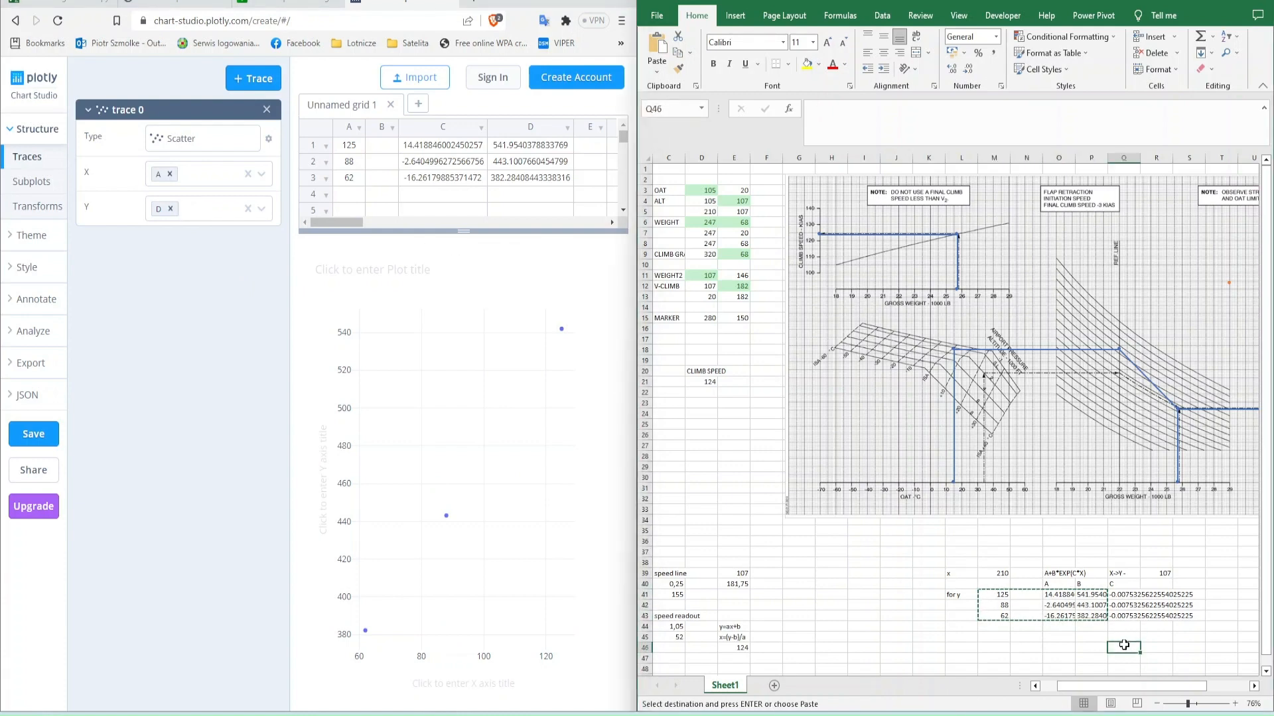
left_click(46, 341)
left_click(260, 78)
left_click(209, 136)
left_click(193, 161)
left_click(178, 405)
double_click(174, 340)
key("ctrl+c")
left_click(1086, 636)
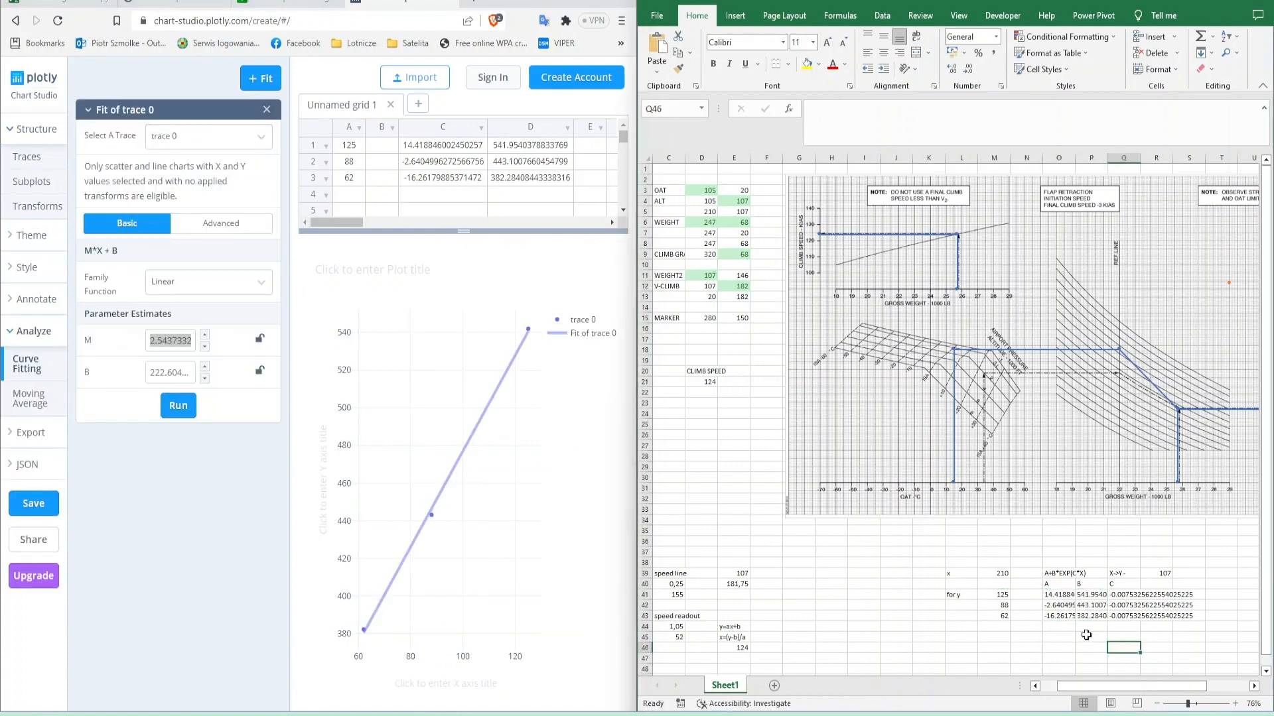
- Copy the linear fit's B parameter into Q47
double_click(171, 373)
key("ctrl+c")
left_click(1166, 669)
key("Down")
key("ctrl+v")
- Switch trace 0's Y data to column C and return to its linear curve fit
left_click(40, 159)
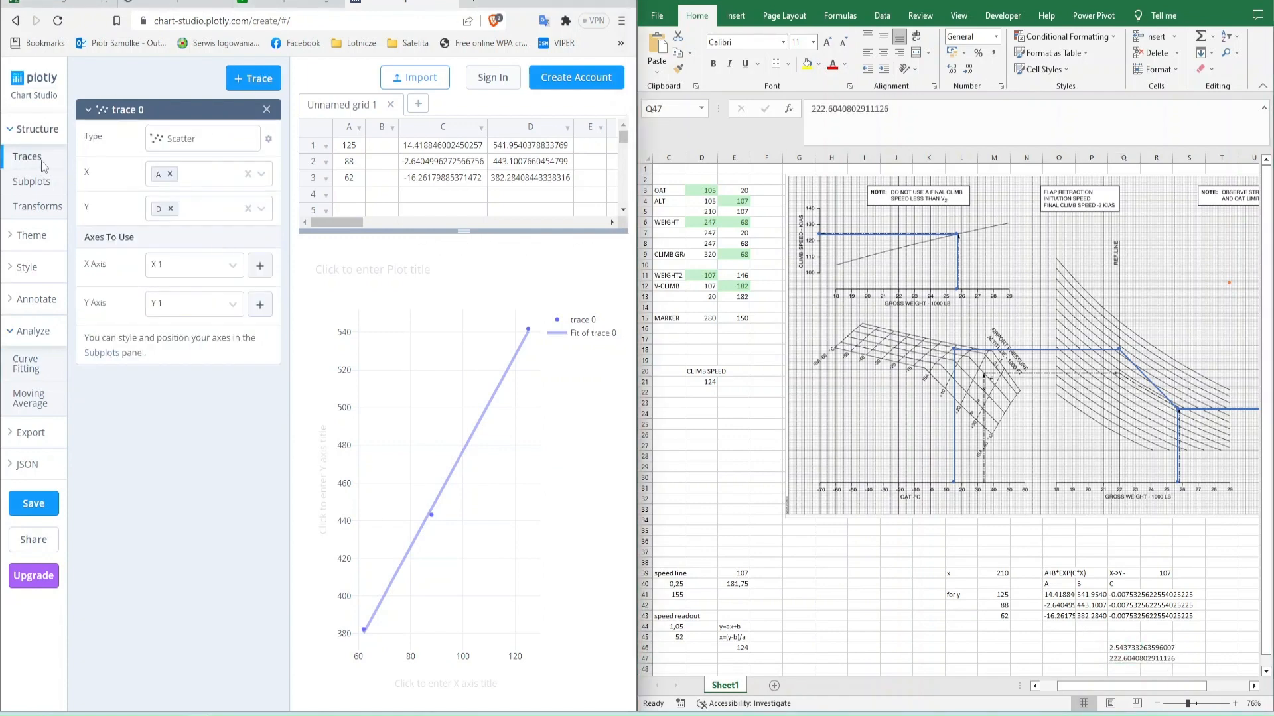
left_click(219, 139)
left_click(232, 138)
left_click(170, 209)
left_click(179, 277)
left_click(29, 369)
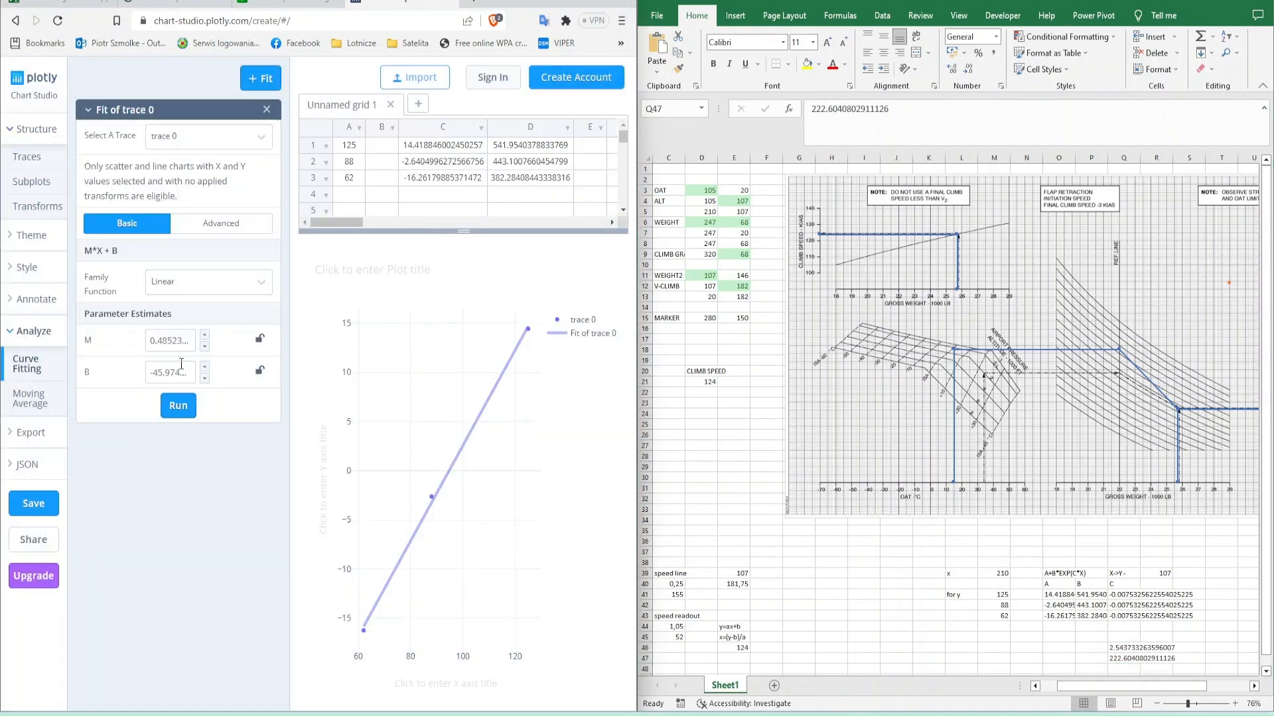
- Copy the column C fit's M parameter into P46 and its B parameter into P47
double_click(174, 340)
key("ctrl+c")
left_click(1096, 649)
key("ctrl+v")
double_click(172, 373)
key("ctrl+c")
left_click(1059, 633)
key("Down")
key("ctrl+v")
- Move the linear fit parameters in P46:Q47 one column over to O46:P47
key("shift+Right")
key("shift+Up")
key("ctrl+x")
key("Left")
key("Up")
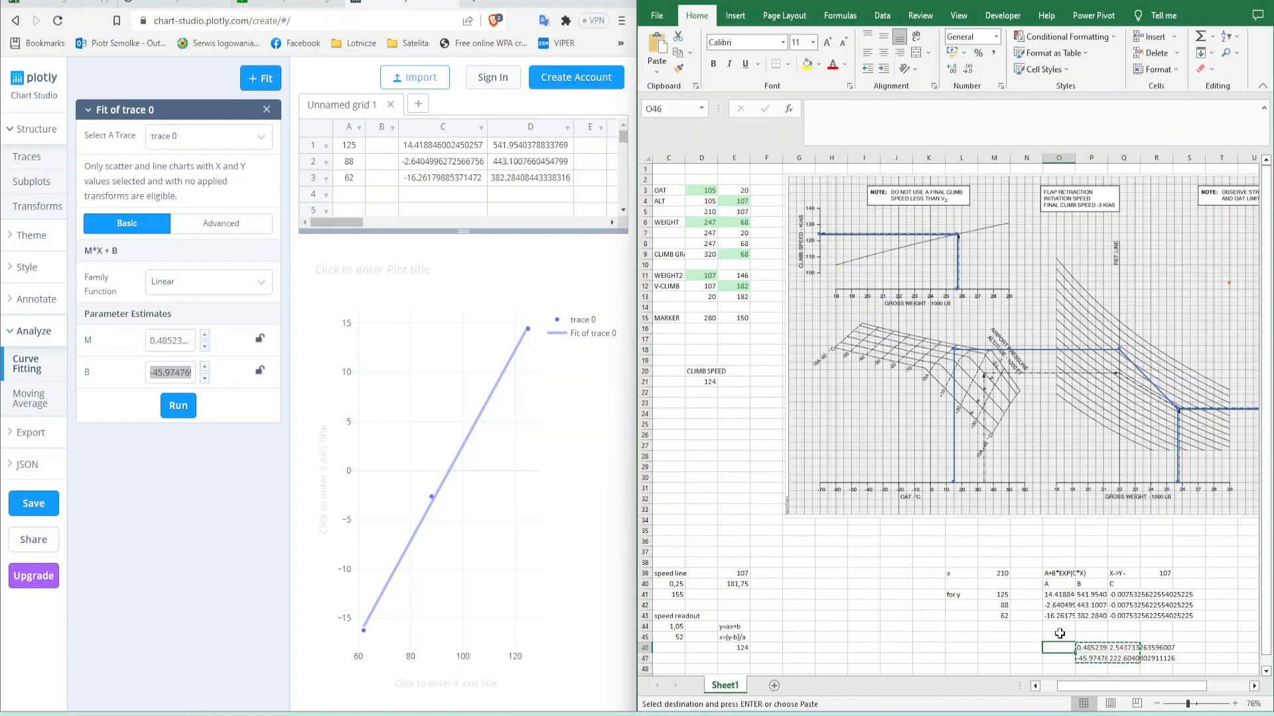
key("ctrl+v")
key("Right")
key("Right")
key("Up")
key("Up")
key("Up")
key("Down")
key("Left")
- Replace the decimal points with commas in O46:P47
left_click_drag(1060, 648, 1101, 659)
key("ctrl+h")
type(".")
key("Tab")
type(",")
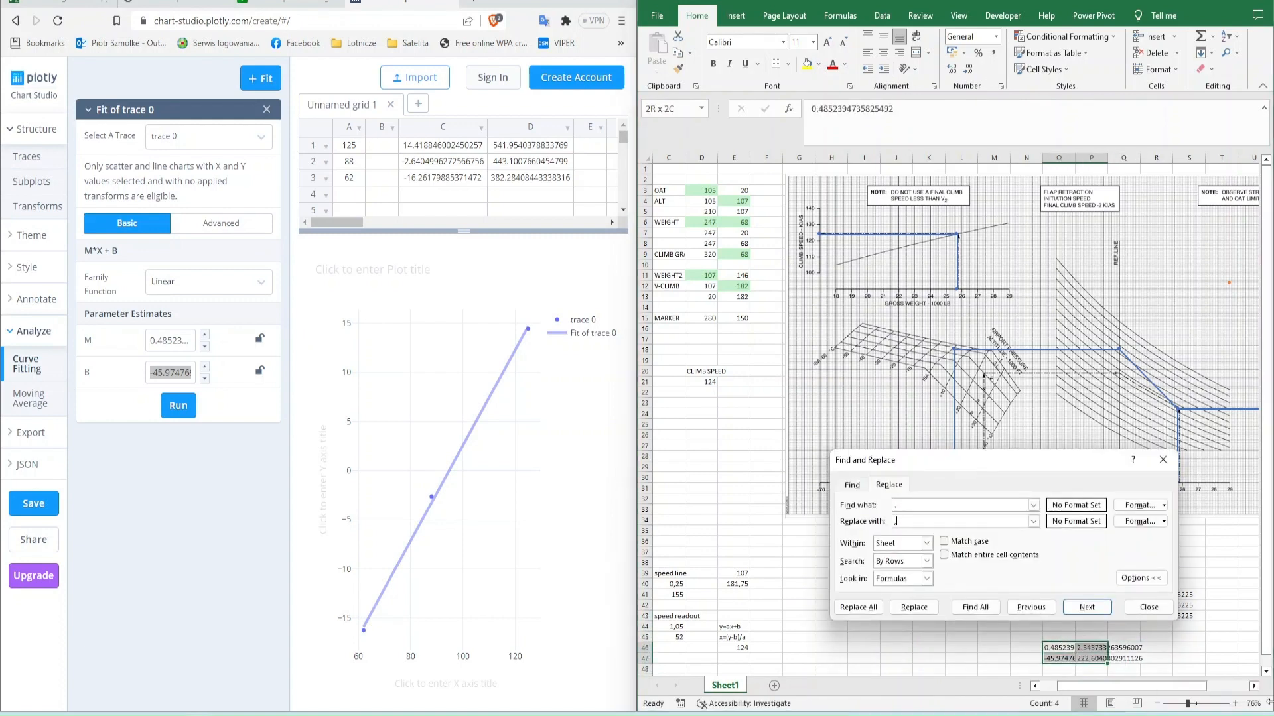
key("alt+a")
key("Return")
key("Escape")
- Maximize the Excel window and set the marker's x value in D15 to 210
left_click(1001, 616)
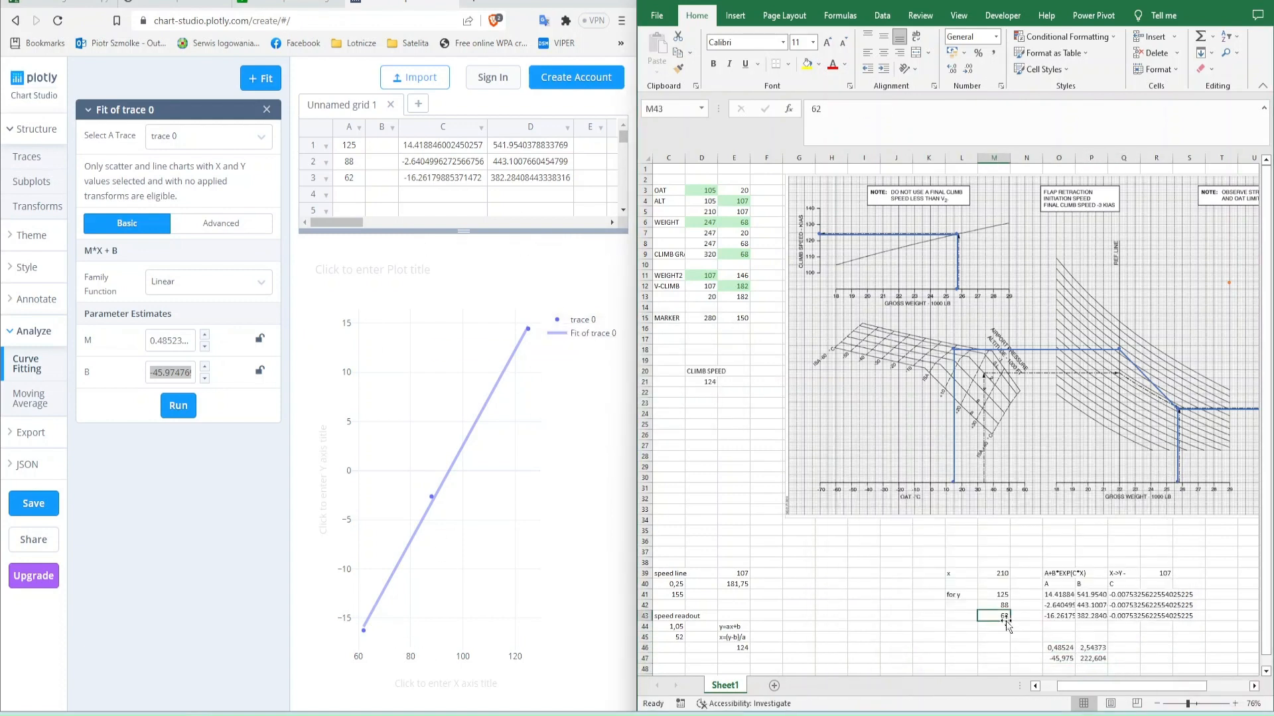
scroll(1005, 621, "down", 1)
double_click(1009, 3)
scroll(383, 528, "up", 1)
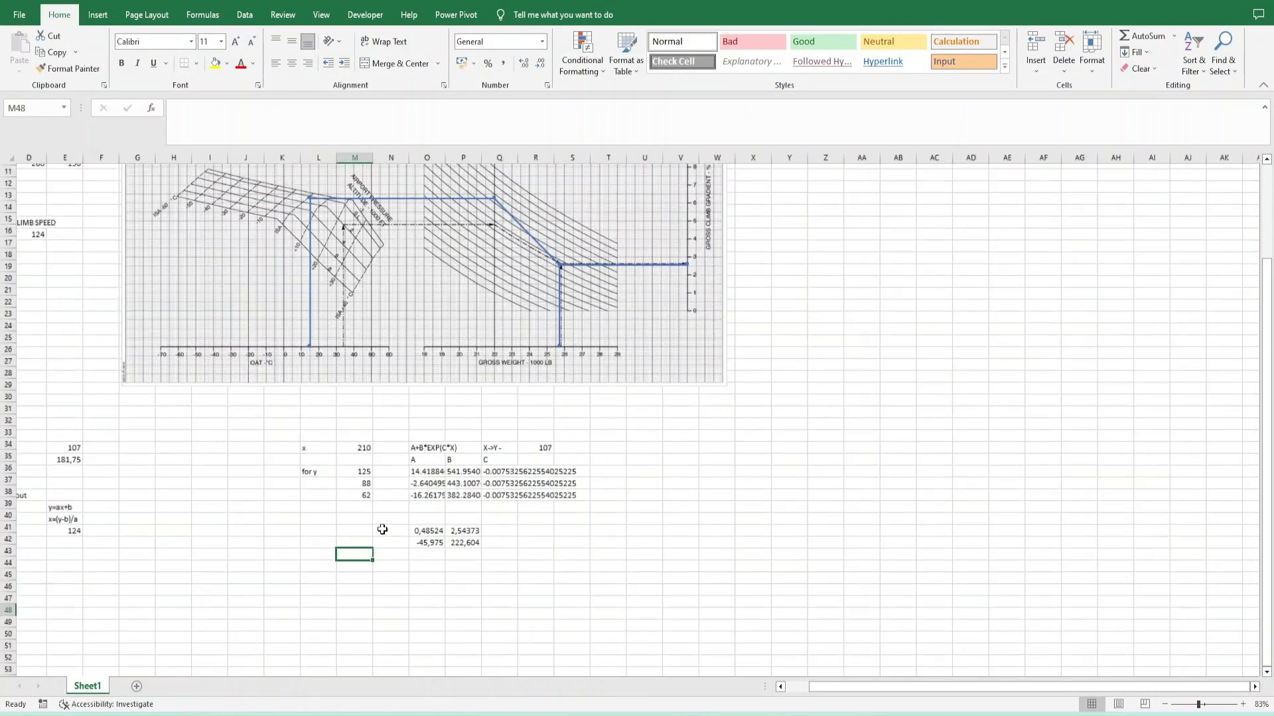
scroll(425, 386, "up", 5)
scroll(424, 387, "left", 1)
left_click(138, 339)
type("210")
key("Tab")
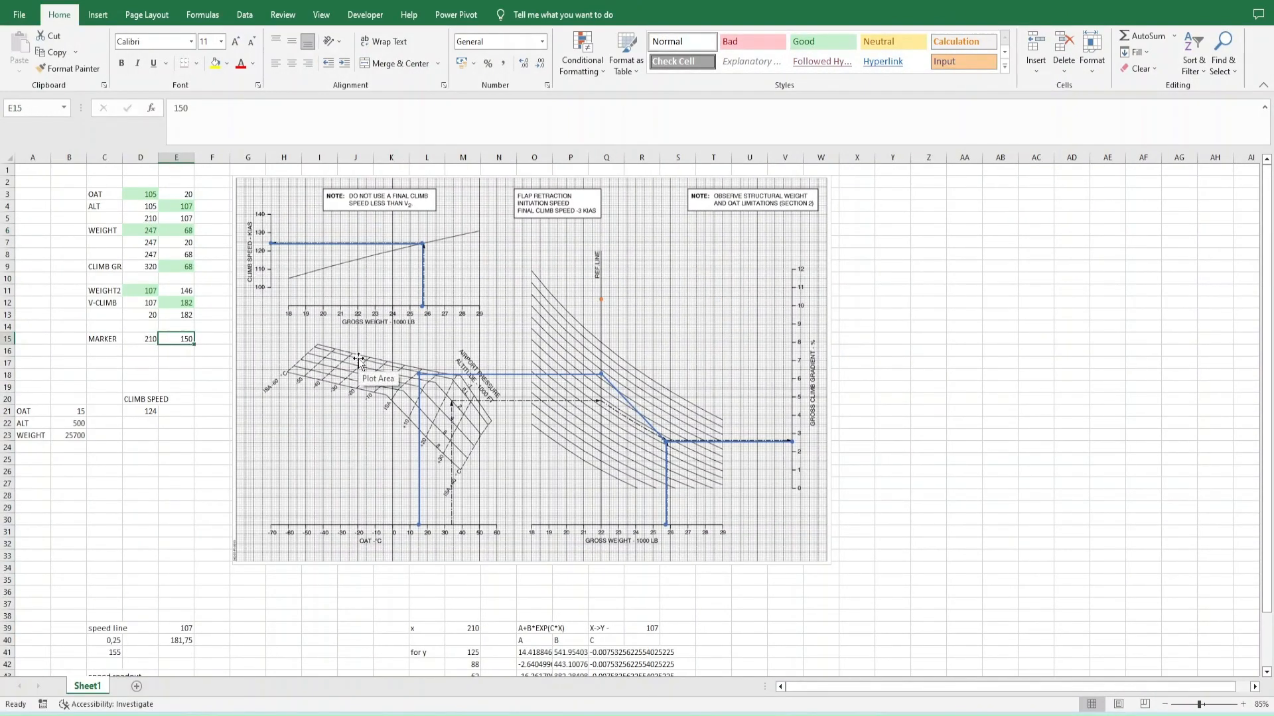
- Set the marker's y value in E15 to 93 to match the example arrow at the reference line
type("95")
key("Return")
key("Up")
key("Right")
type("93")
key("Tab")
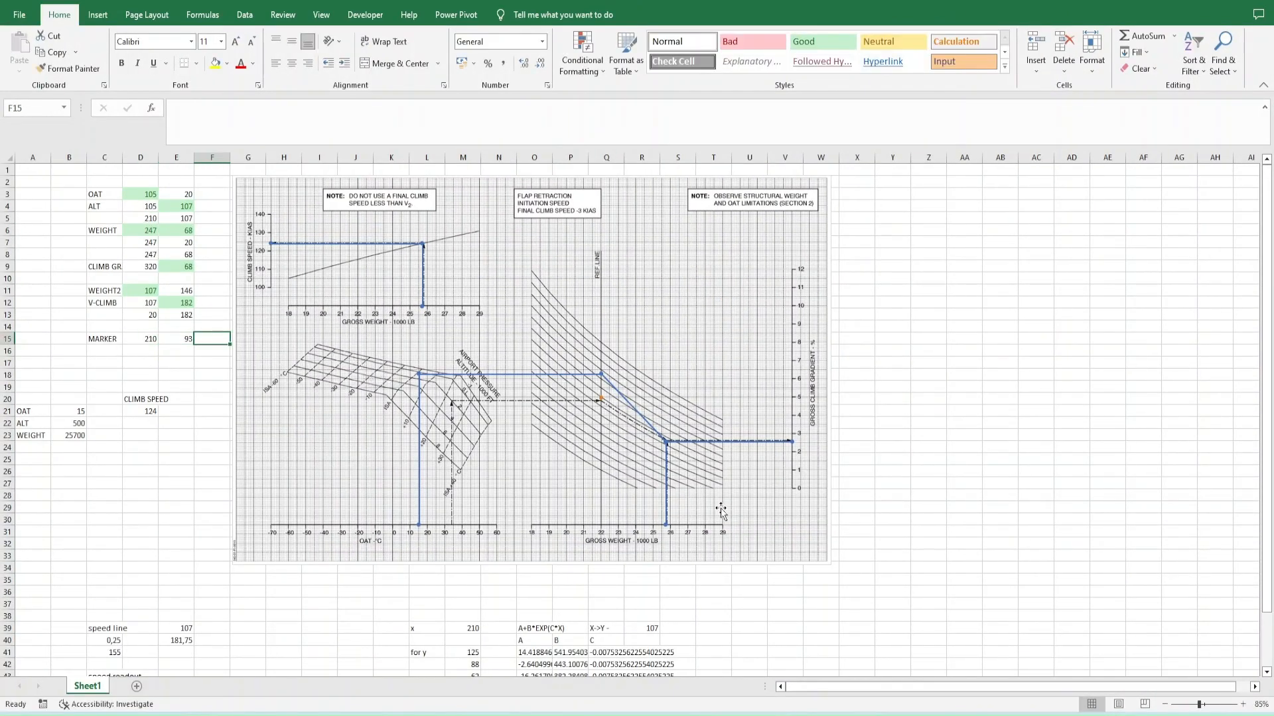
- Enter the note "so the equation for func going thru:" in M49 and "y=93" in M50
scroll(722, 510, "up", 2)
scroll(548, 389, "down", 5)
left_click(468, 447)
scroll(469, 447, "down", 2)
type("so the equation fo")
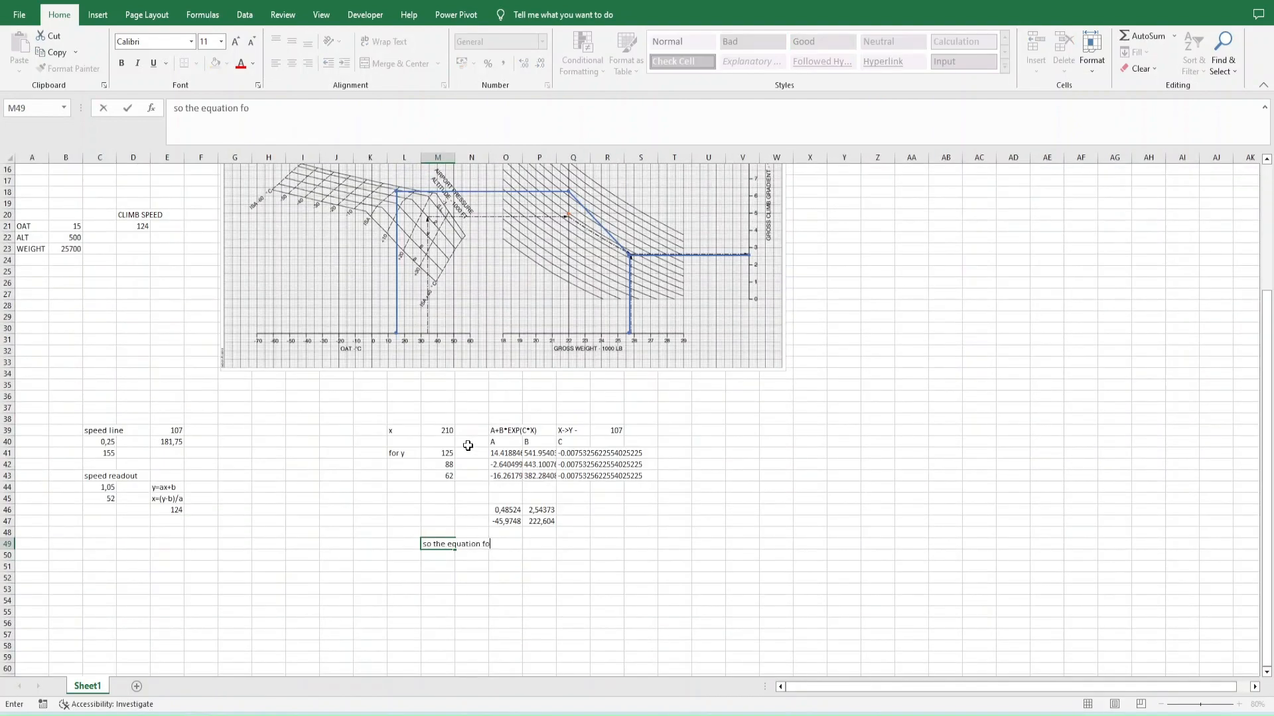
type("r func going")
key("BackSpace")
type("ng thru:")
key("Return")
scroll(468, 446, "up", 1)
type("y=93")
key("Return")
key("Up")
key("Up")
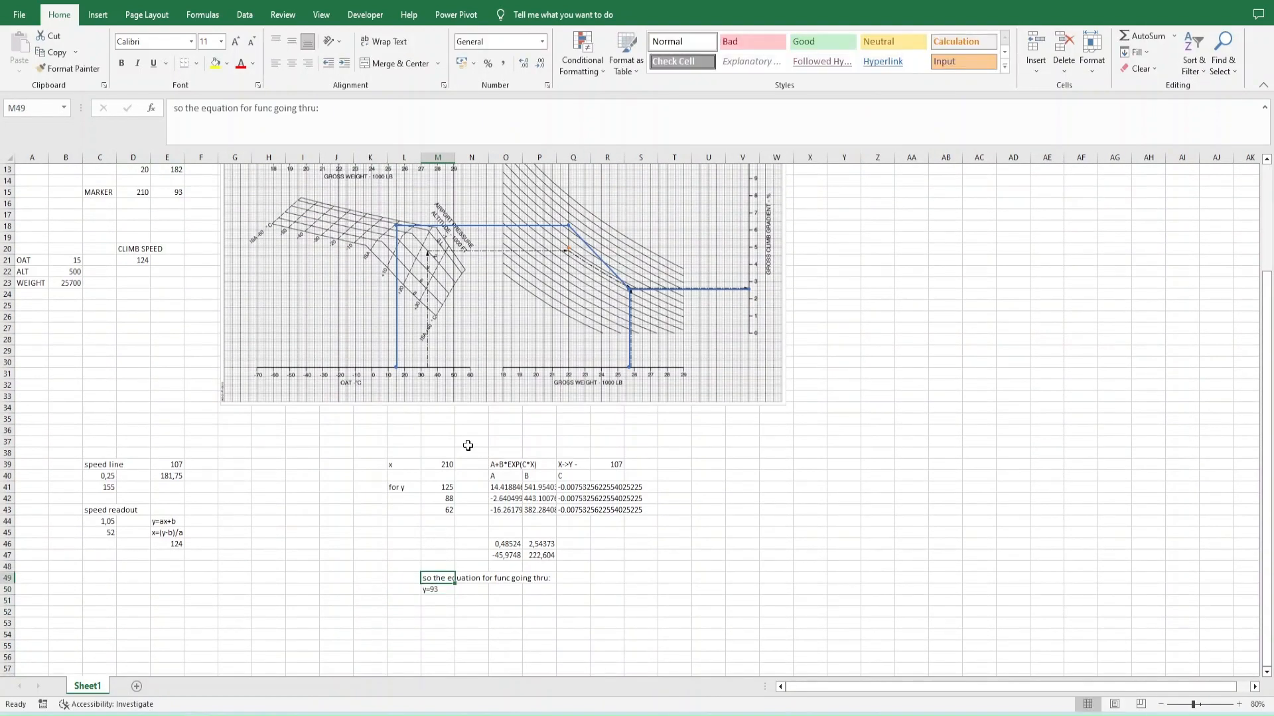
- Enter 93 in N50 as the y input for the curve equation
key("Up")
key("Right")
type("93")
key("Tab")
key("Tab")
type("=")
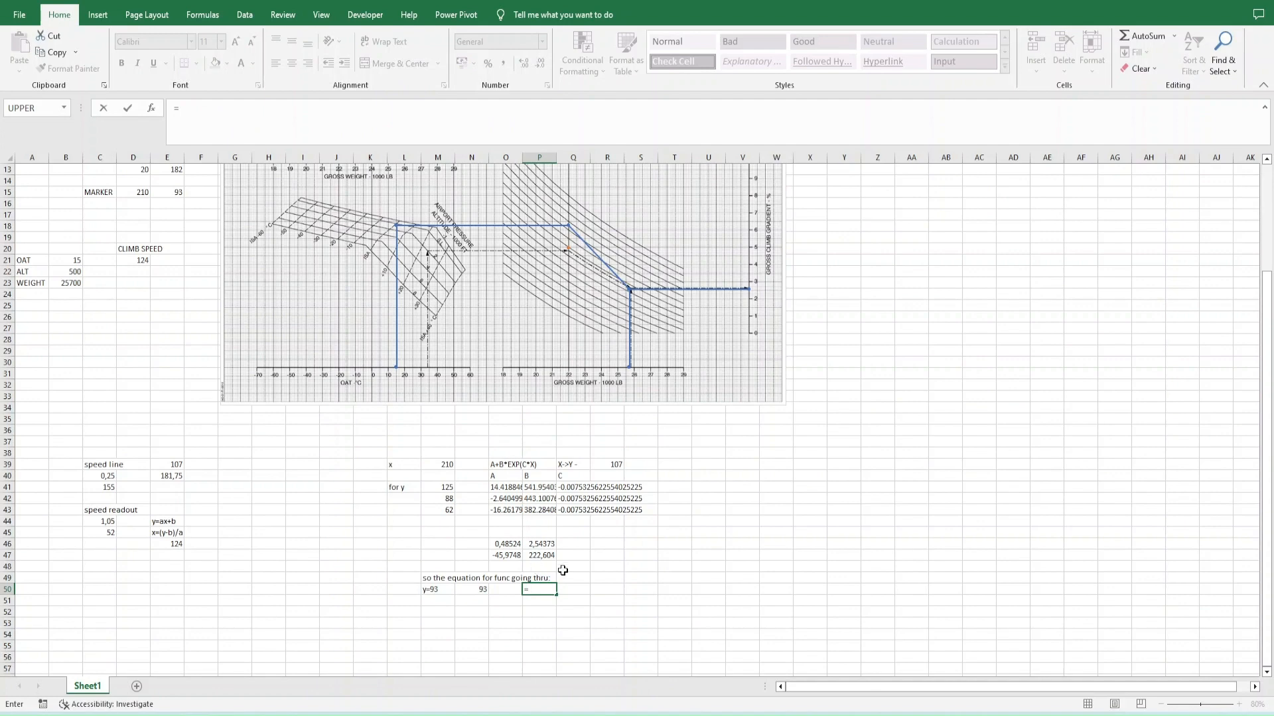
key("Escape")
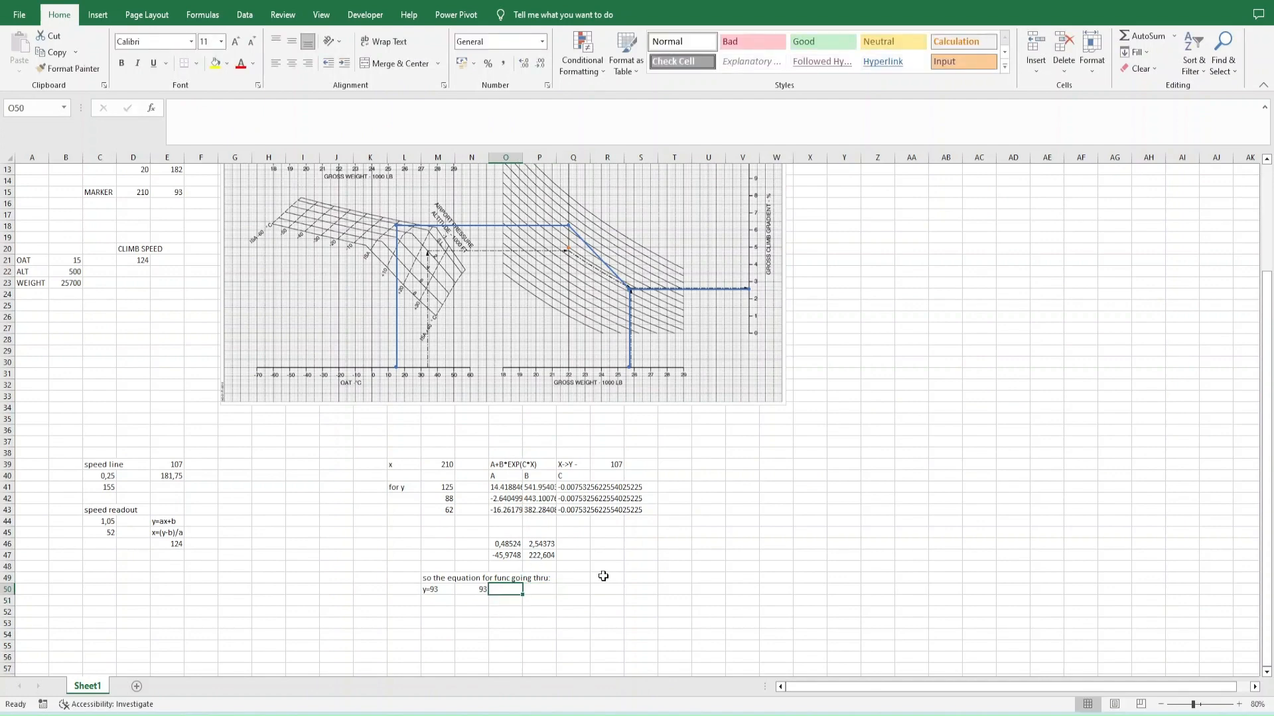
- Calculate A in O50 and B in P50 from N50, using the linear coefficients in O46:O47 and P46:P47
type("=")
key("Up")
key("Up")
key("Left")
type("+")
key("Up")
key("Up")
key("Up")
key("Return")
key("Up")
double_click(539, 590)
left_click_drag(523, 595, 472, 586)
key("Return")
- Test the A and B formulas with 88 in N50, and set the input back to 93
key("Up")
key("Left")
key("Left")
type("88")
key("Return")
left_click(505, 500)
key("Left")
key("Down")
key("Down")
key("Down")
key("Down")
key("Down")
key("Down")
key("Down")
key("Down")
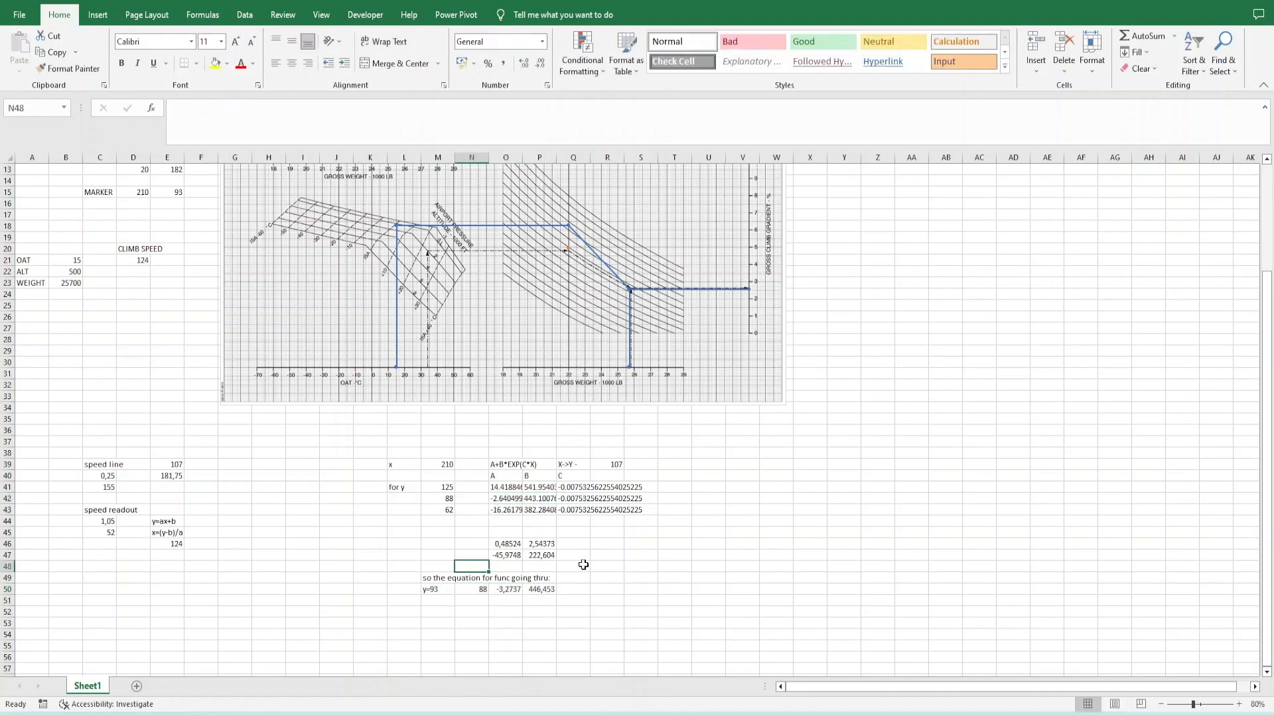
type("93")
key("Return")
key("Up")
type("8")
key("Return")
key("Up")
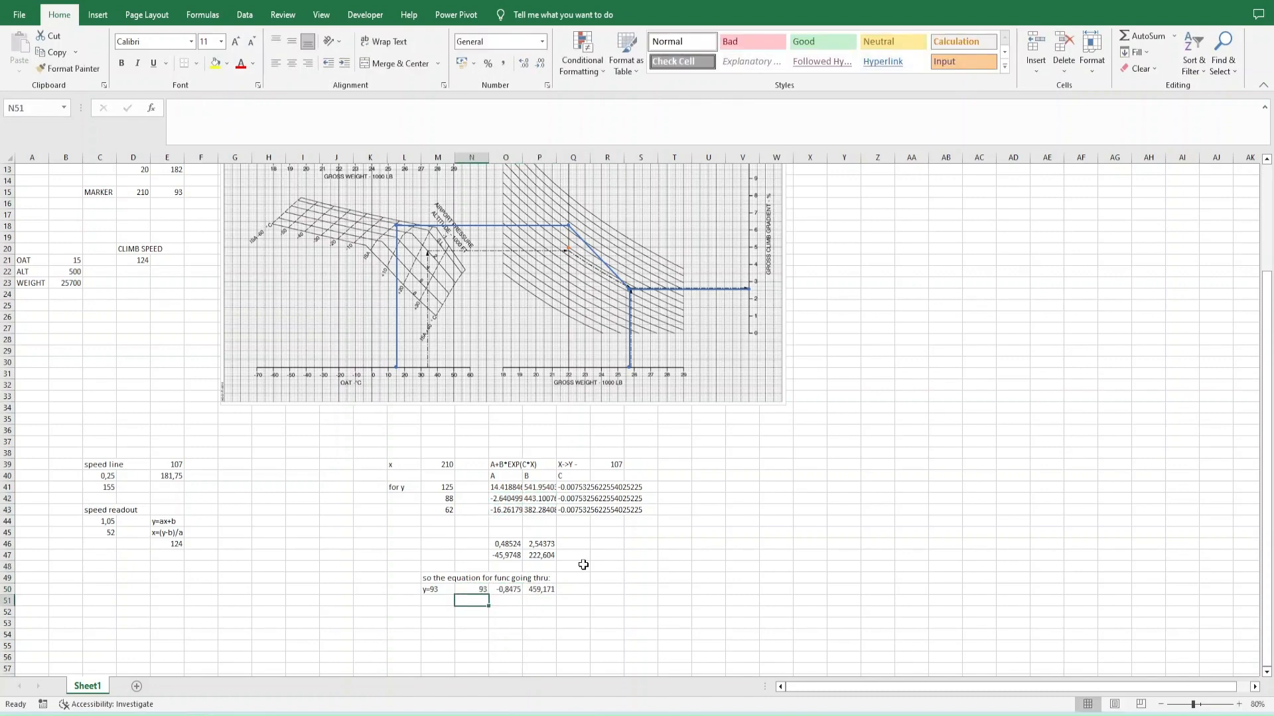
- Copy the shared C value from Q42 into Q50
key("Up")
key("Up")
key("Up")
key("Up")
key("Up")
key("Up")
key("Up")
key("Up")
key("Up")
key("Down")
key("ctrl+c")
key("Down")
key("Down")
key("Down")
key("Down")
key("Down")
key("Down")
key("Down")
key("Down")
key("ctrl+v")
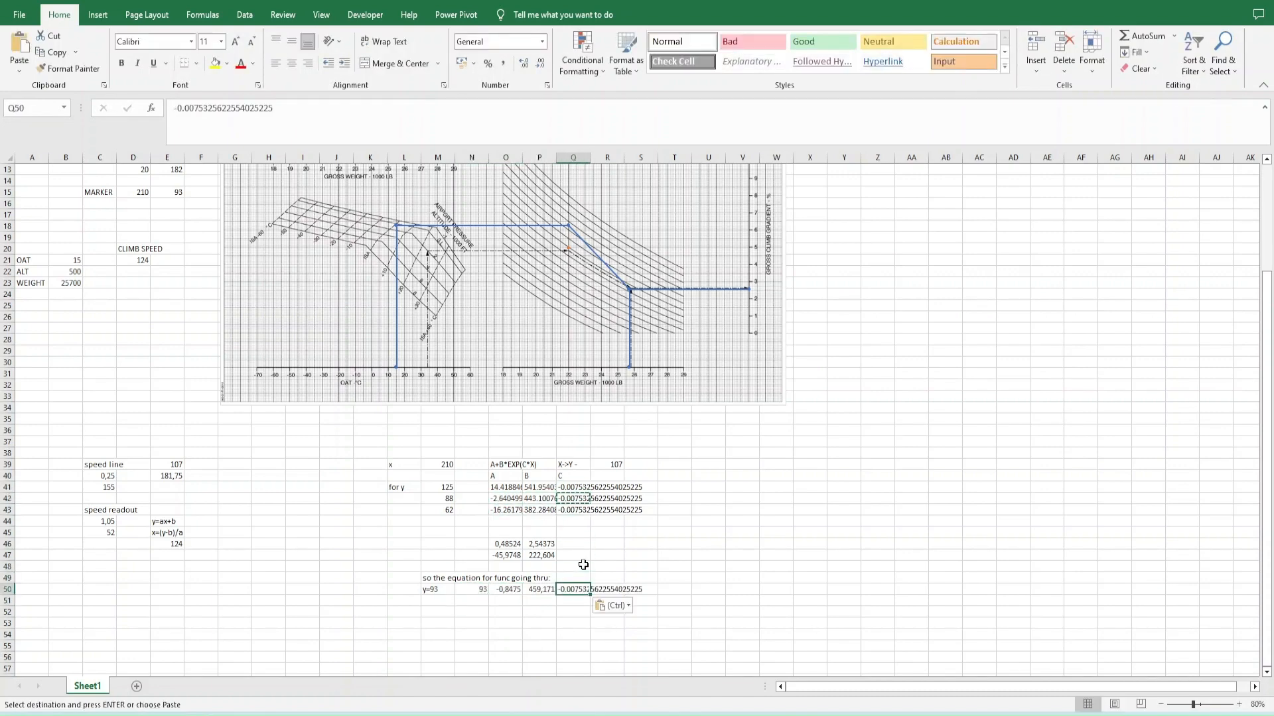
- Replace the decimal point with a comma in Q50's C value
key("ctrl+h")
left_click(276, 623)
left_click(509, 623)
left_click(561, 590)
key("Down")
key("Left")
key("Left")
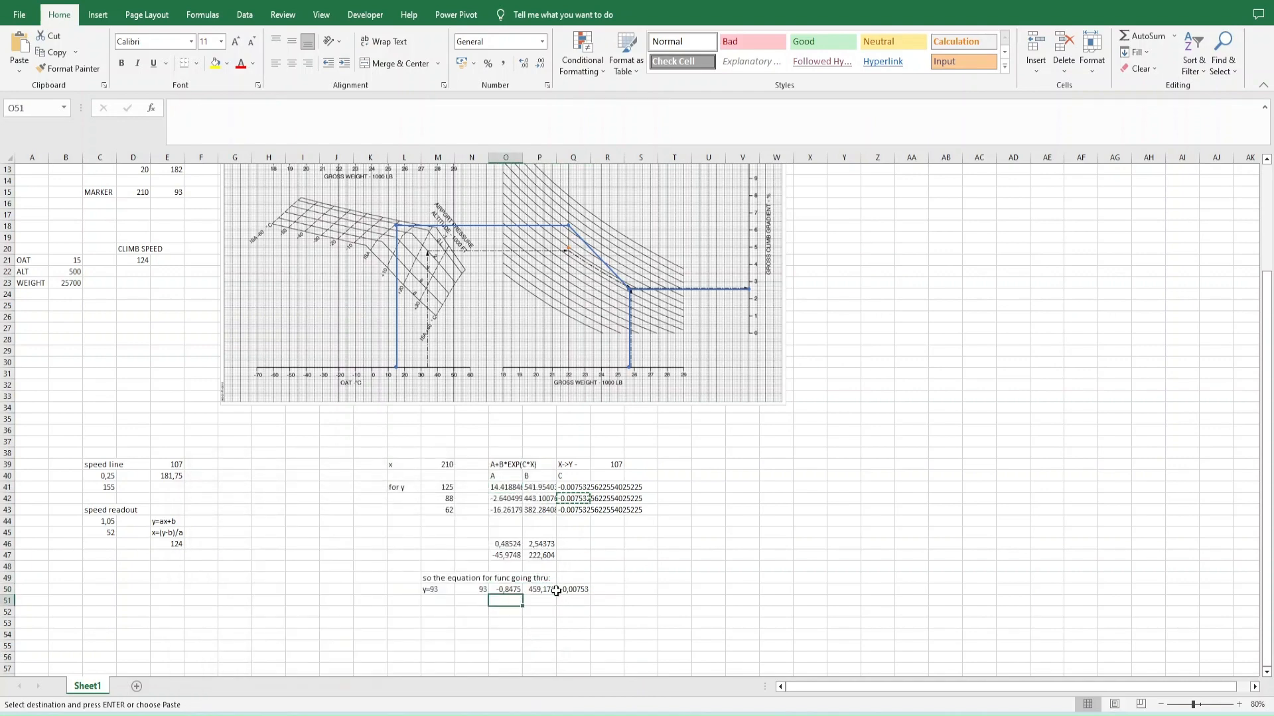
- Start the curve formula in U50 as =O50+P50*exp(Q50* to evaluate A+B*EXP(C*X)
left_click(692, 585)
type("=")
key("Left")
key("Left")
key("Left")
key("Left")
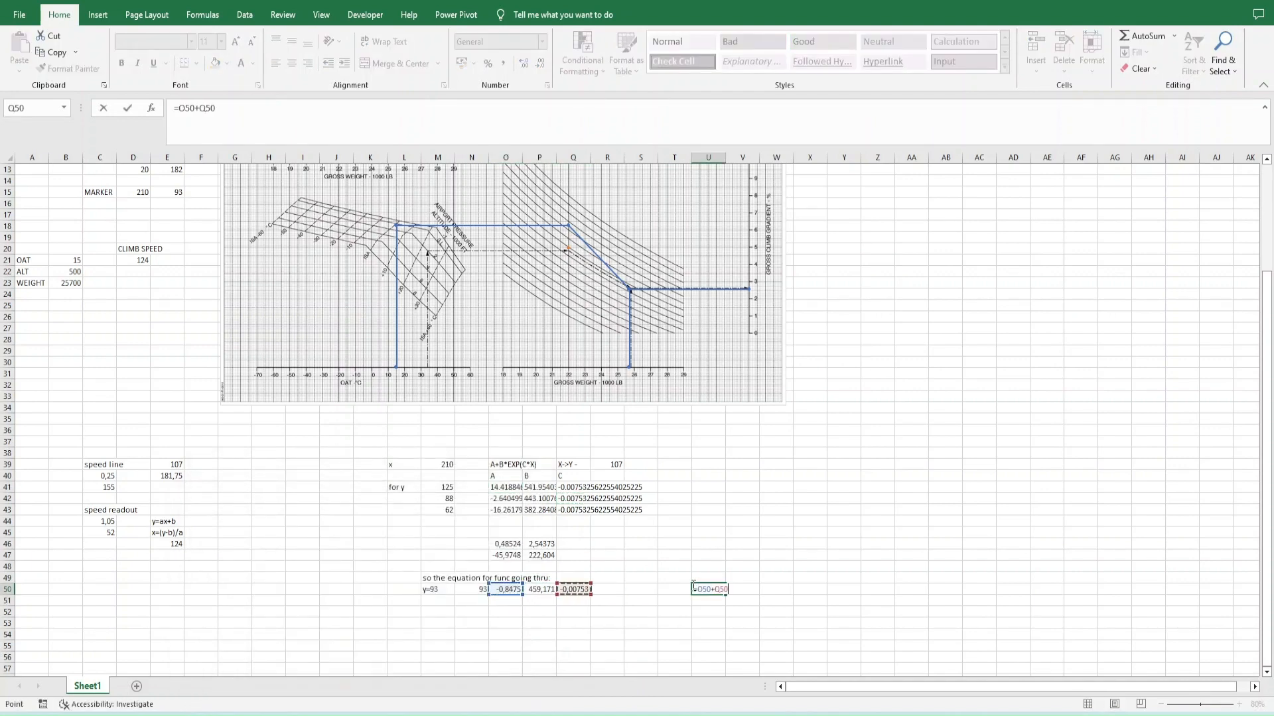
type("exp(")
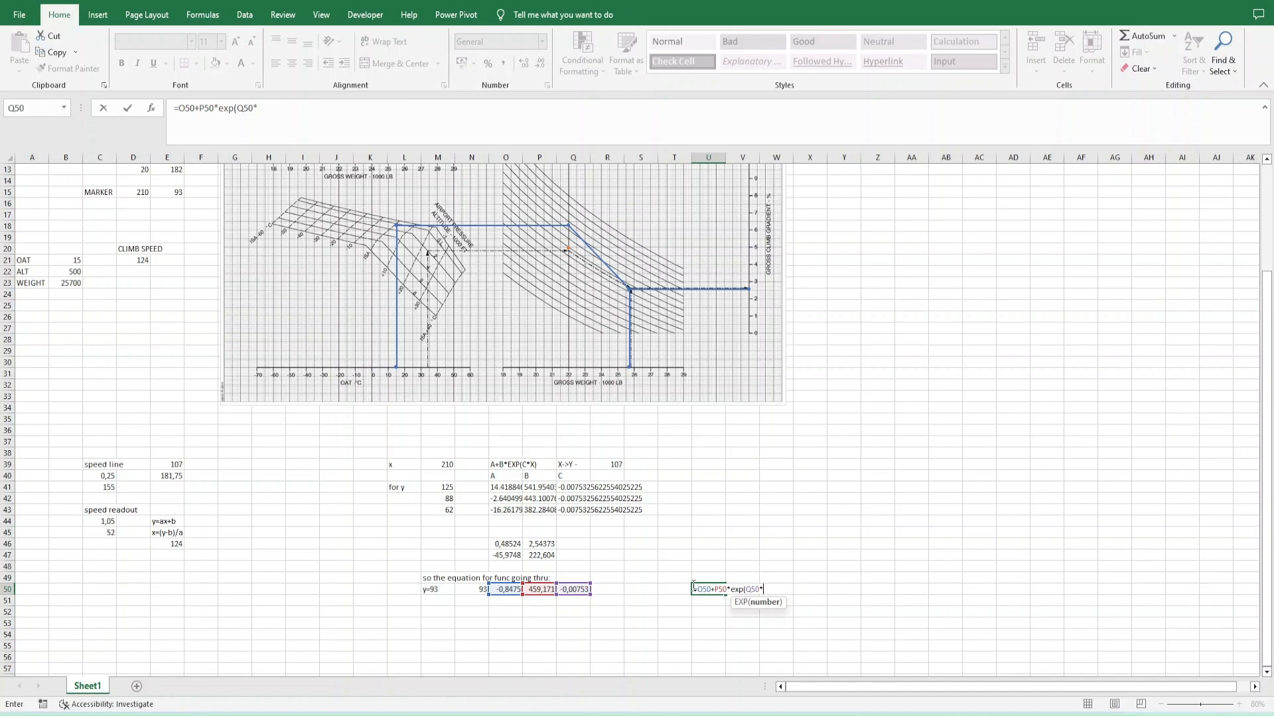
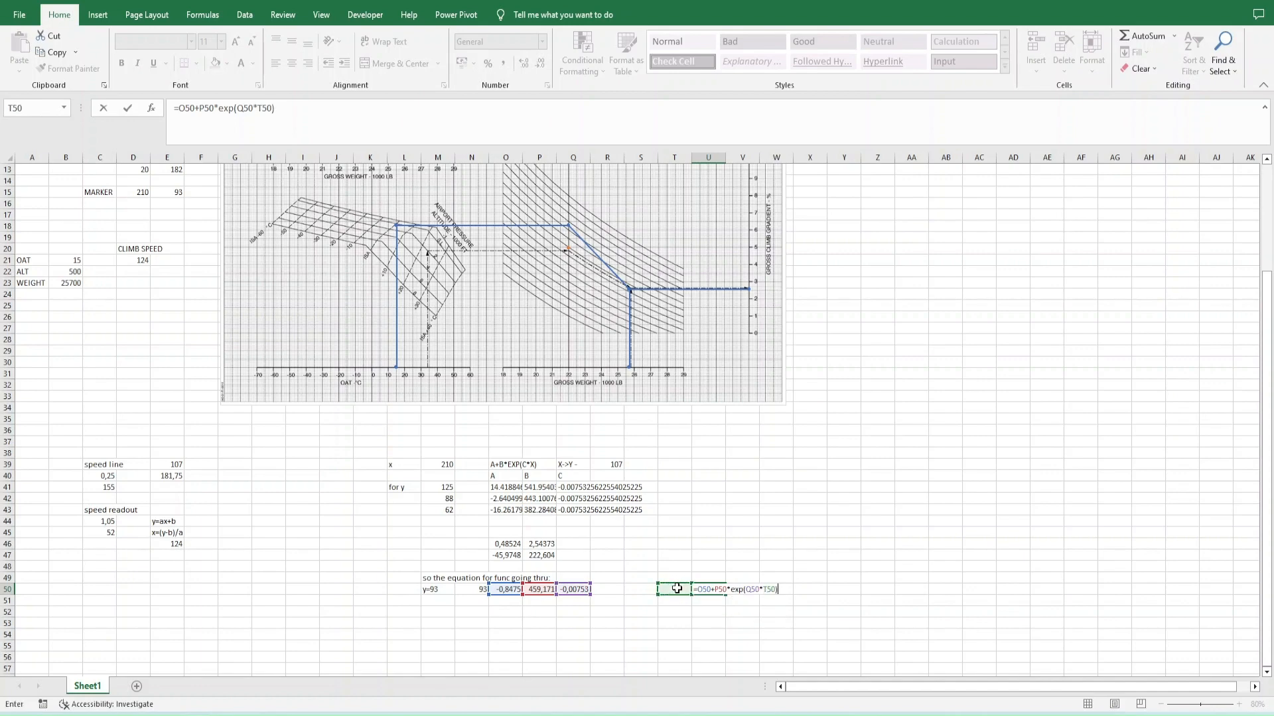
- Finish the curve formula in U50 as =O50+P50*EXP(Q50*T50), and set the marker's X value in D15 to 170
key("Return")
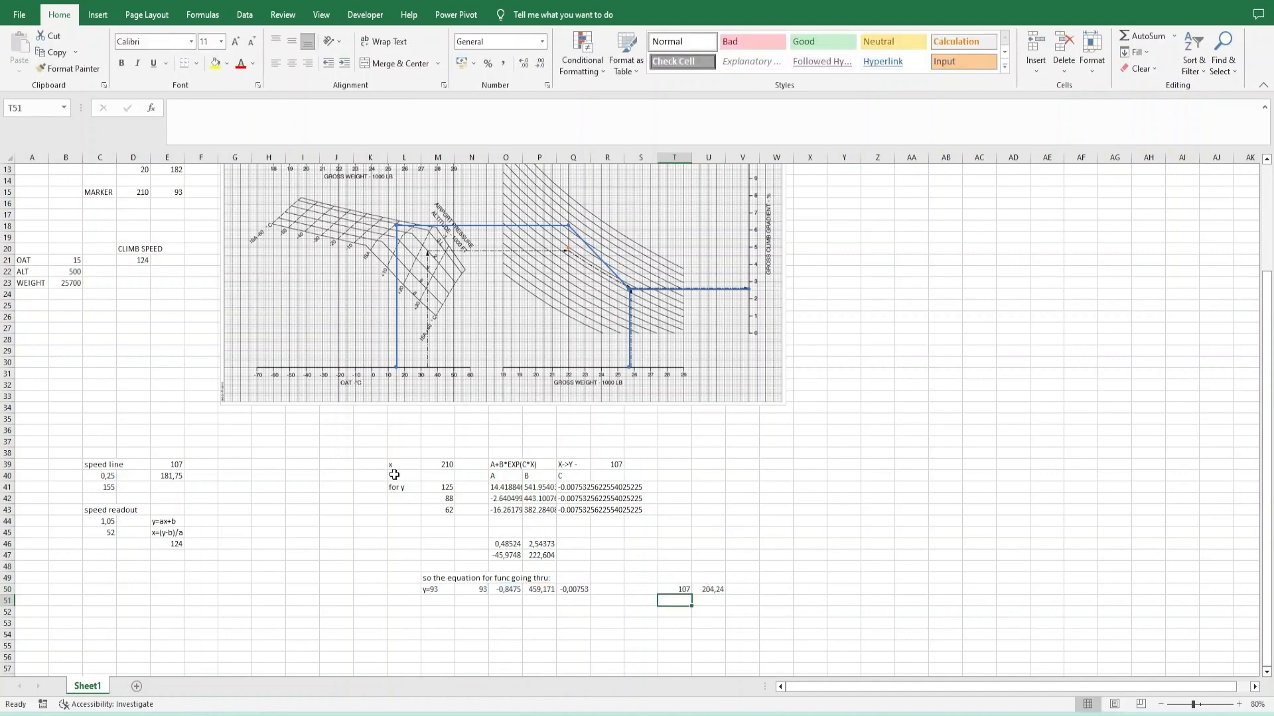
scroll(394, 475, "up", 3)
left_click(144, 306)
type("170")
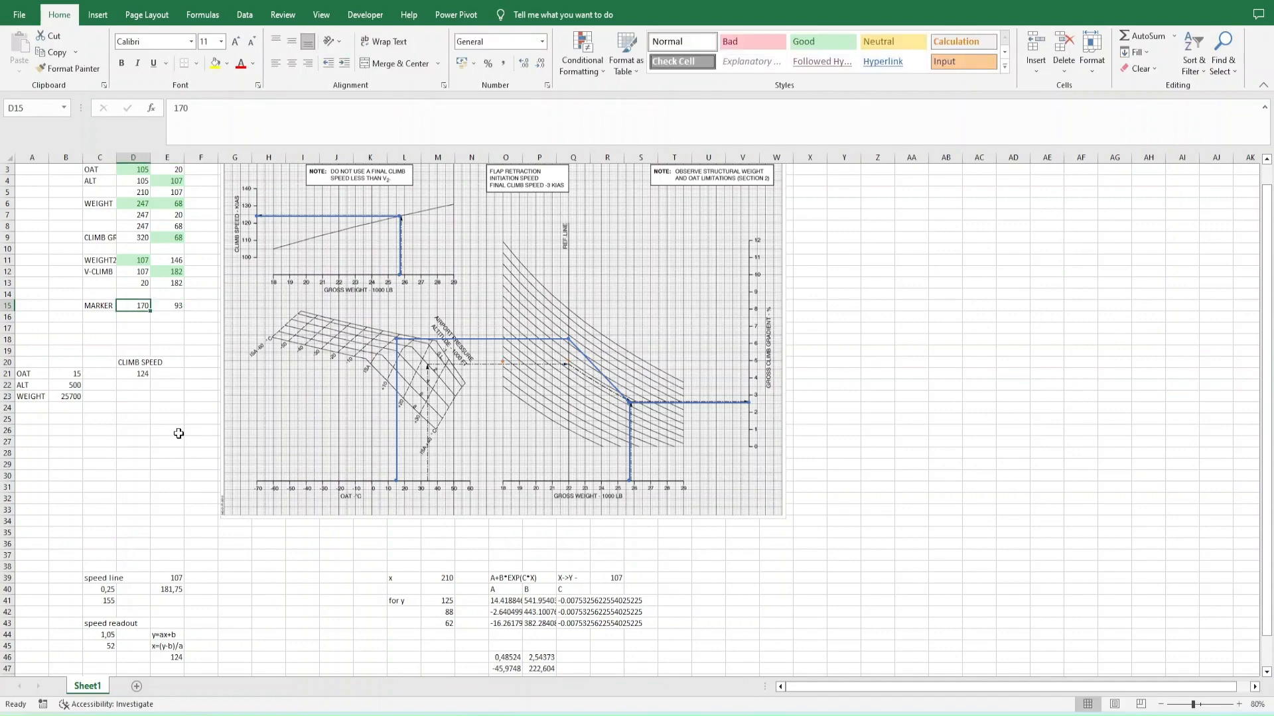
left_click(177, 306)
- Start the curve's X values at 170 in T50 and fill X and the curve formula to row 270, locking O50, P50 and Q50
scroll(679, 532, "down", 5)
left_click(679, 532)
type("170")
key("Return")
type("172")
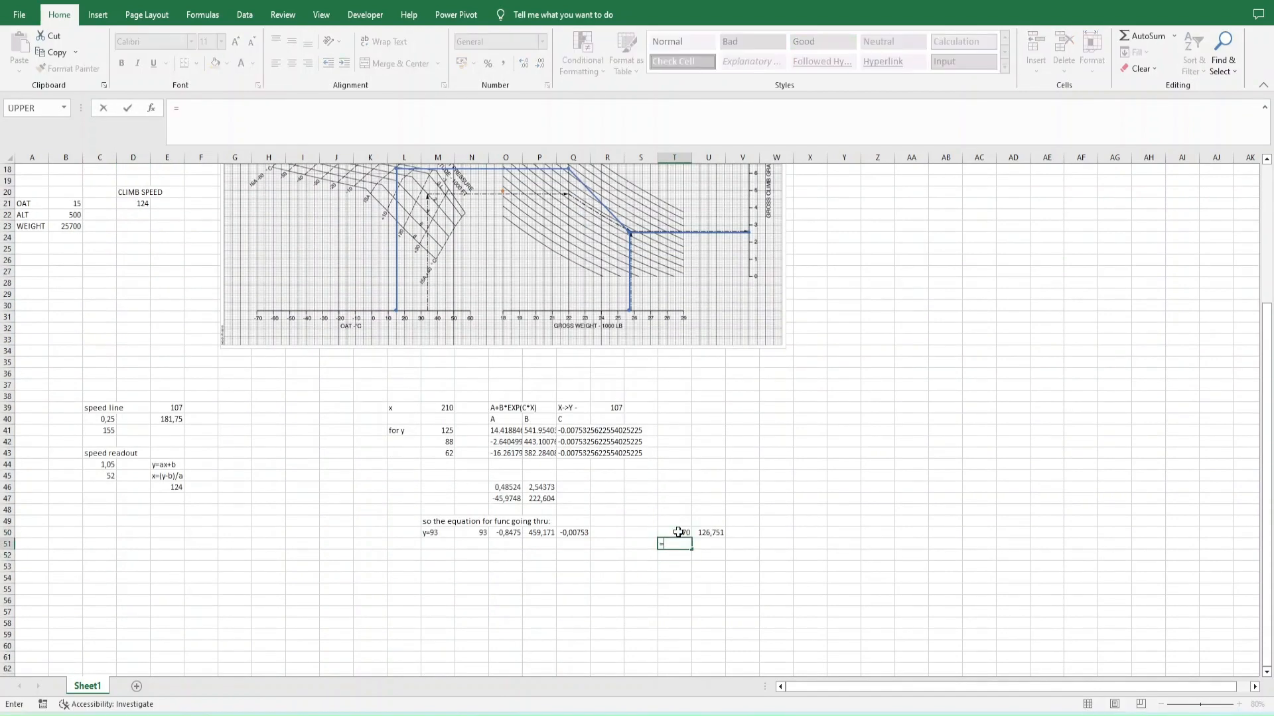
left_click_drag(679, 532, 688, 426)
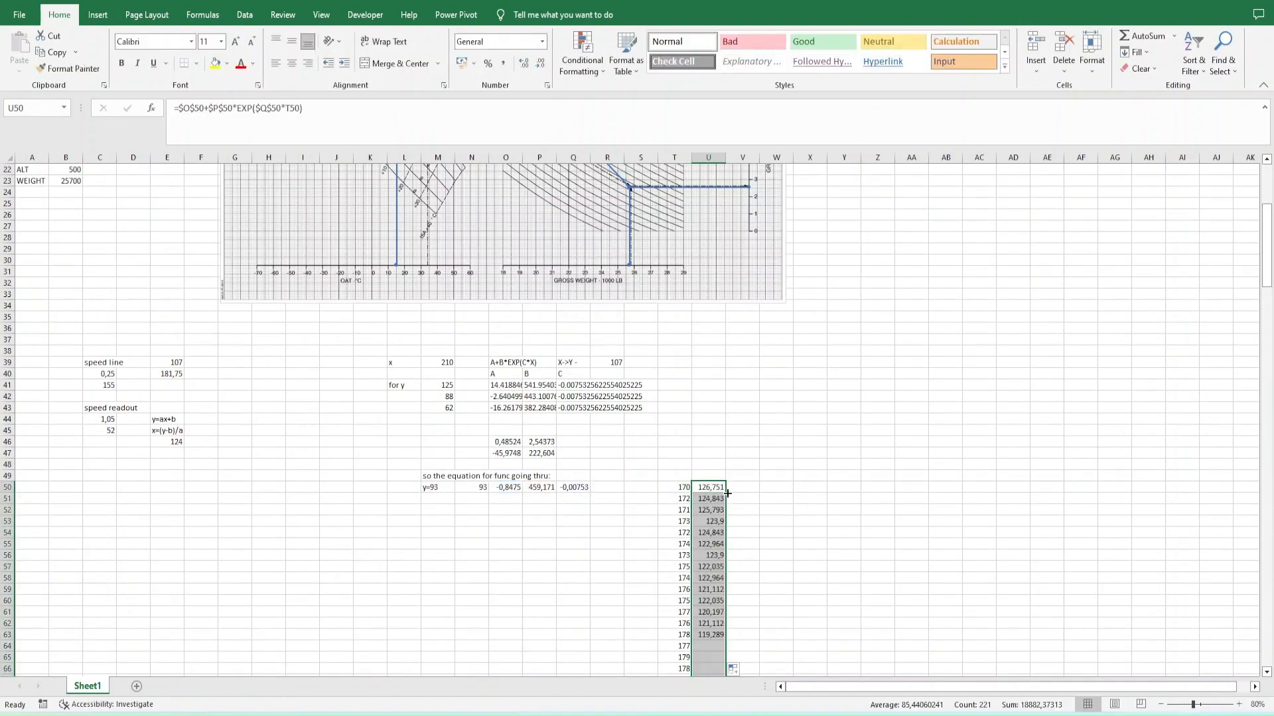
scroll(750, 461, "down", 15)
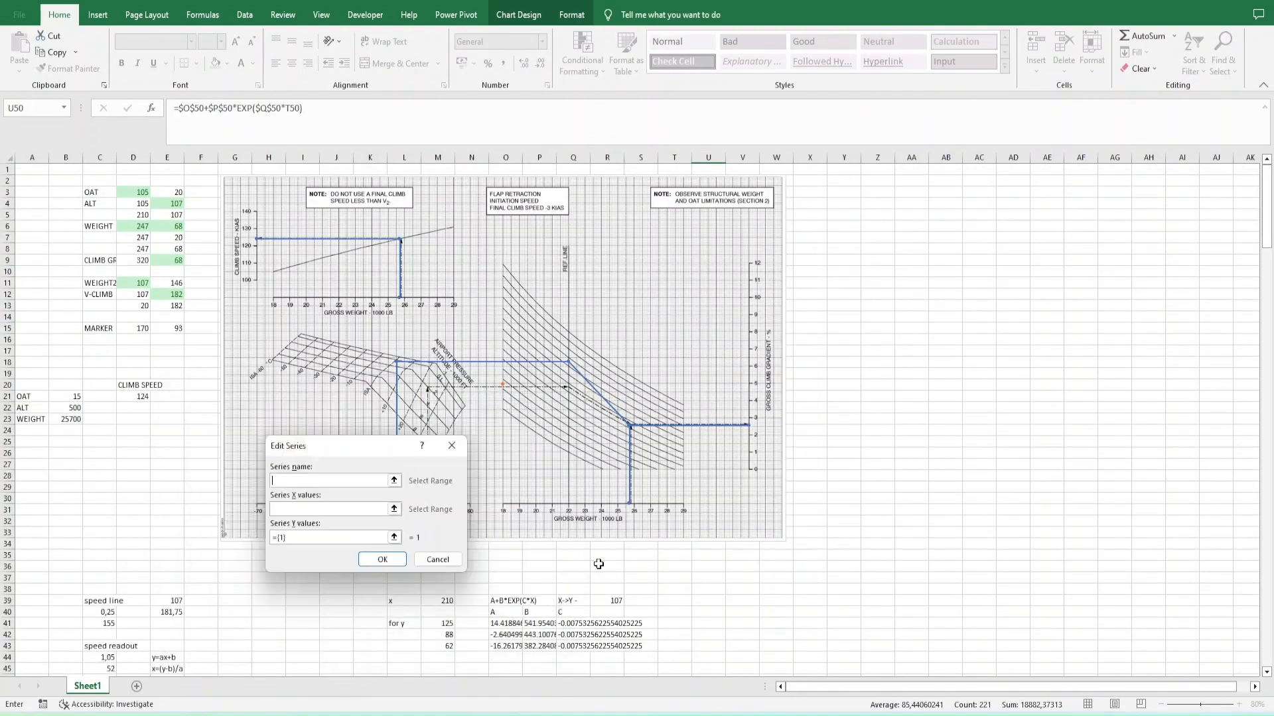
- Add a chart series with T50:T270 as X values and U50:U270 as Y values
left_click(328, 509)
scroll(468, 565, "down", 9)
left_click(686, 408)
key("ctrl+shift+Down")
double_click(280, 538)
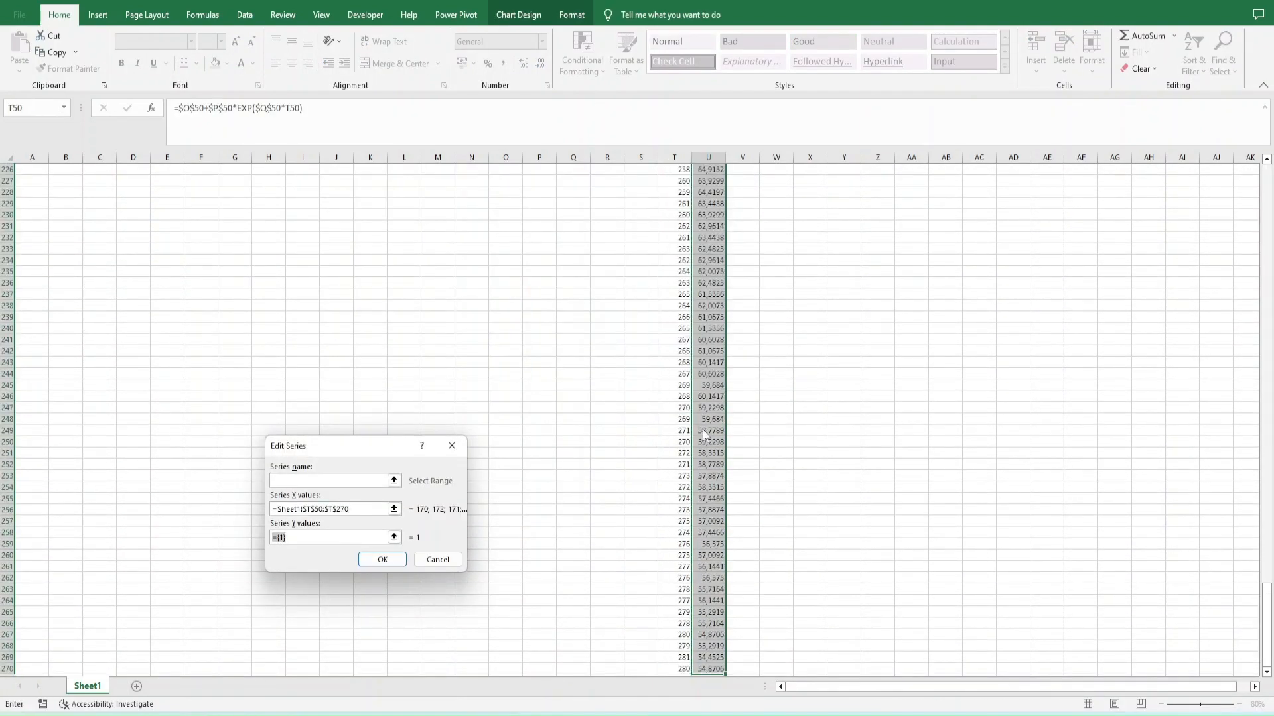
left_click(708, 408)
key("ctrl+shift+Down")
left_click(383, 560)
left_click(474, 605)
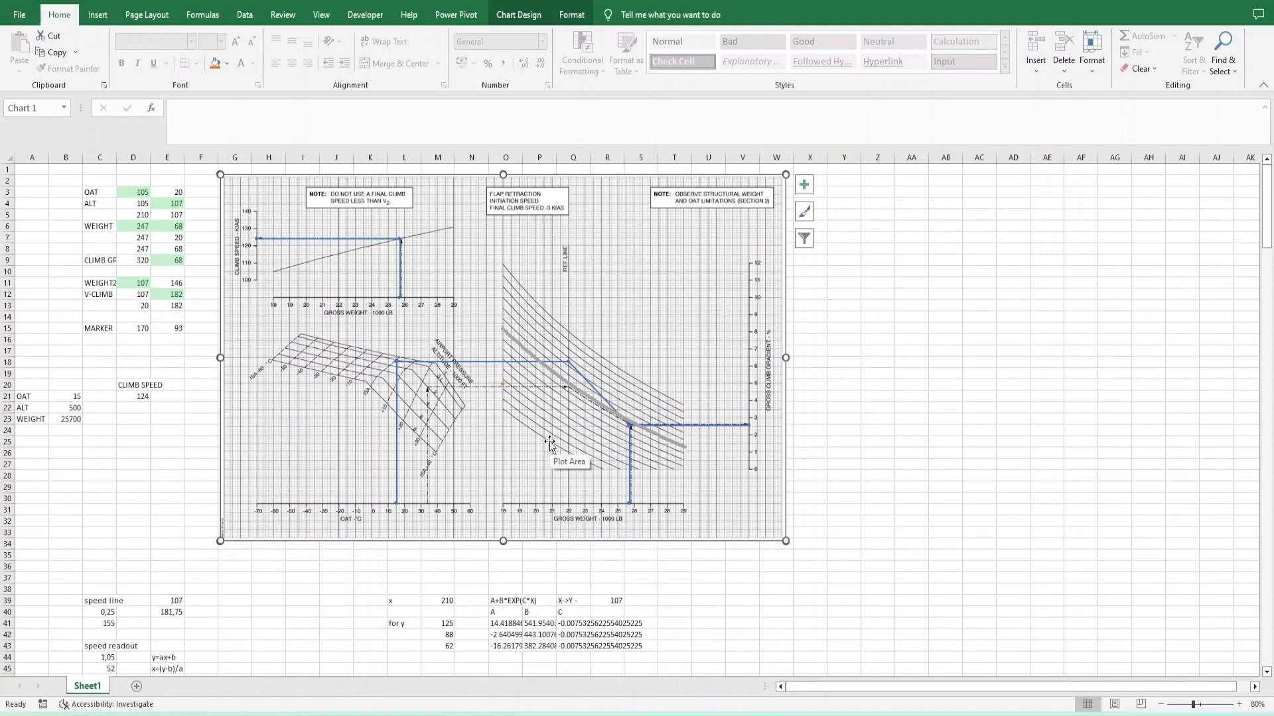
- Test the plotted curve with reference-line values 107 and 210 in N50
scroll(597, 401, "down", 3)
left_click(471, 624)
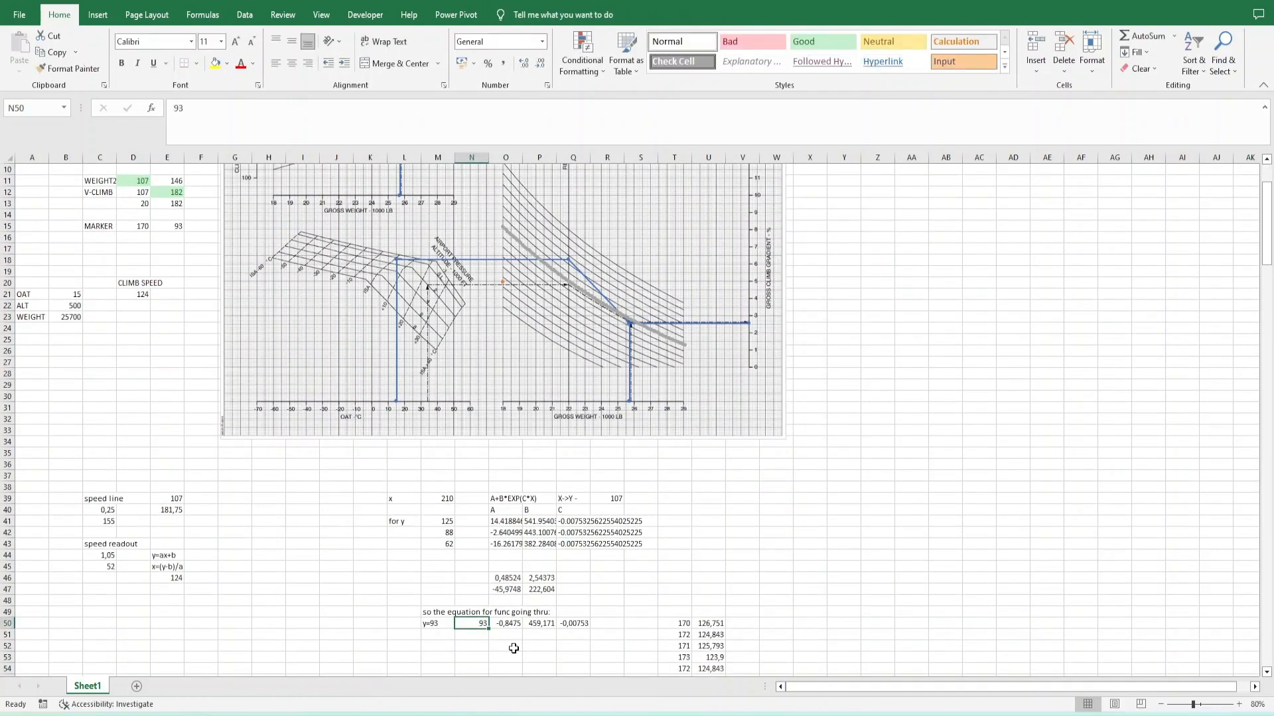
type("107")
key("Right")
key("Left")
type("210")
key("Return")
scroll(730, 455, "up", 1)
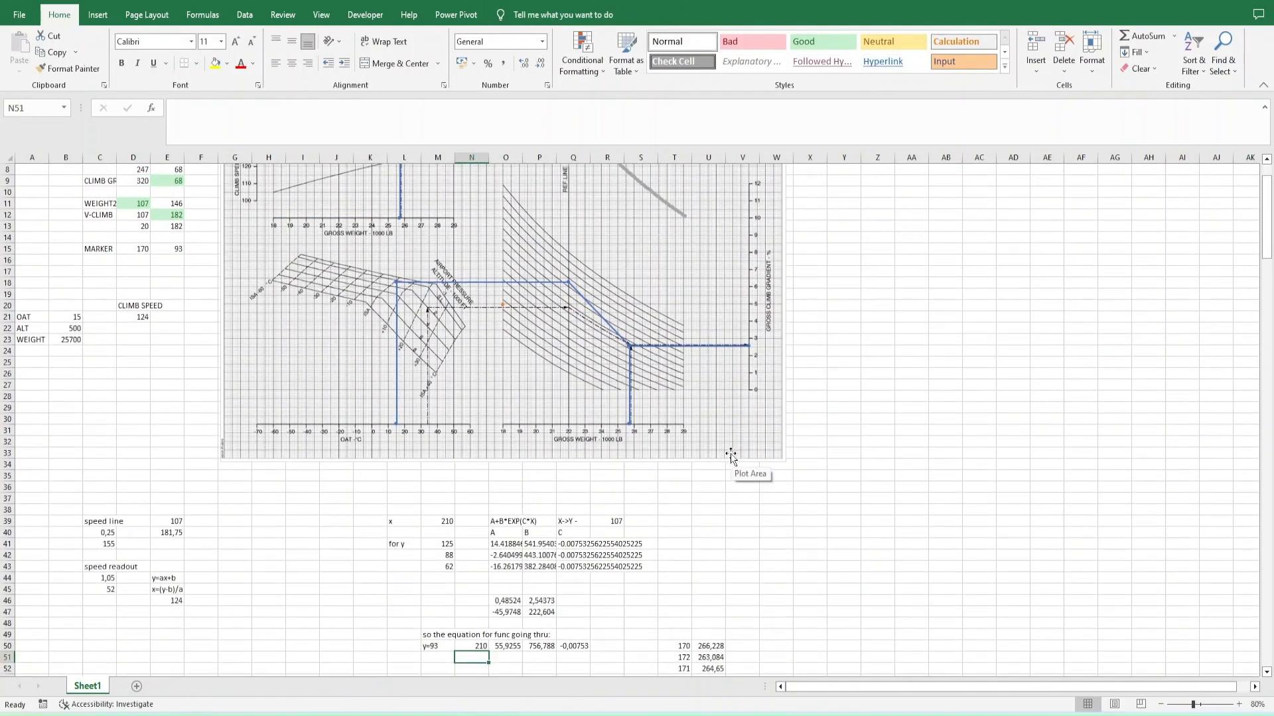
- Test the plotted curve with 50, 60 and 70 in N50
type("50")
key("Right")
key("Left")
type("60")
key("Right")
key("Left")
type("70")
key("Right")
key("Left")
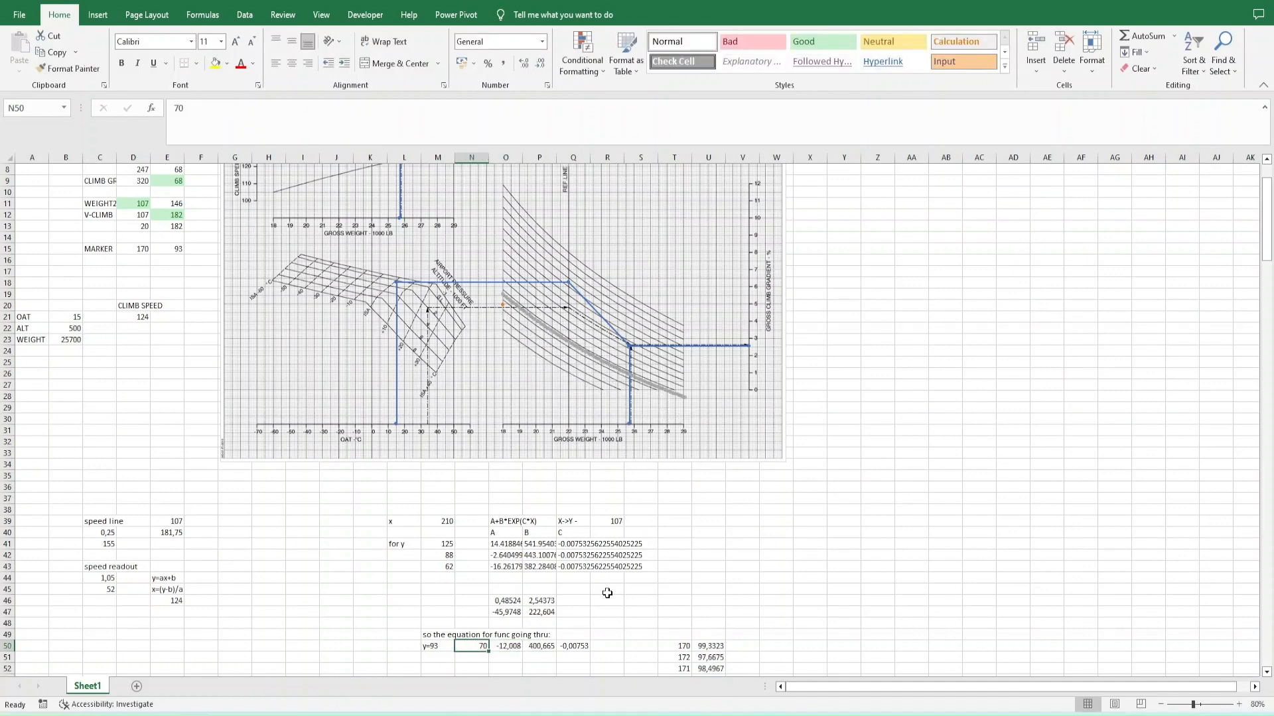
- Test the plotted curve with higher N50 values, including 80, 110, 120 and 130, and check U50's formula
type("80")
key("Right")
key("Left")
type("0")
key("Right")
key("Left")
type("110")
key("Right")
key("Left")
type("120")
key("Right")
key("Left")
type("130")
key("Right")
key("Left")
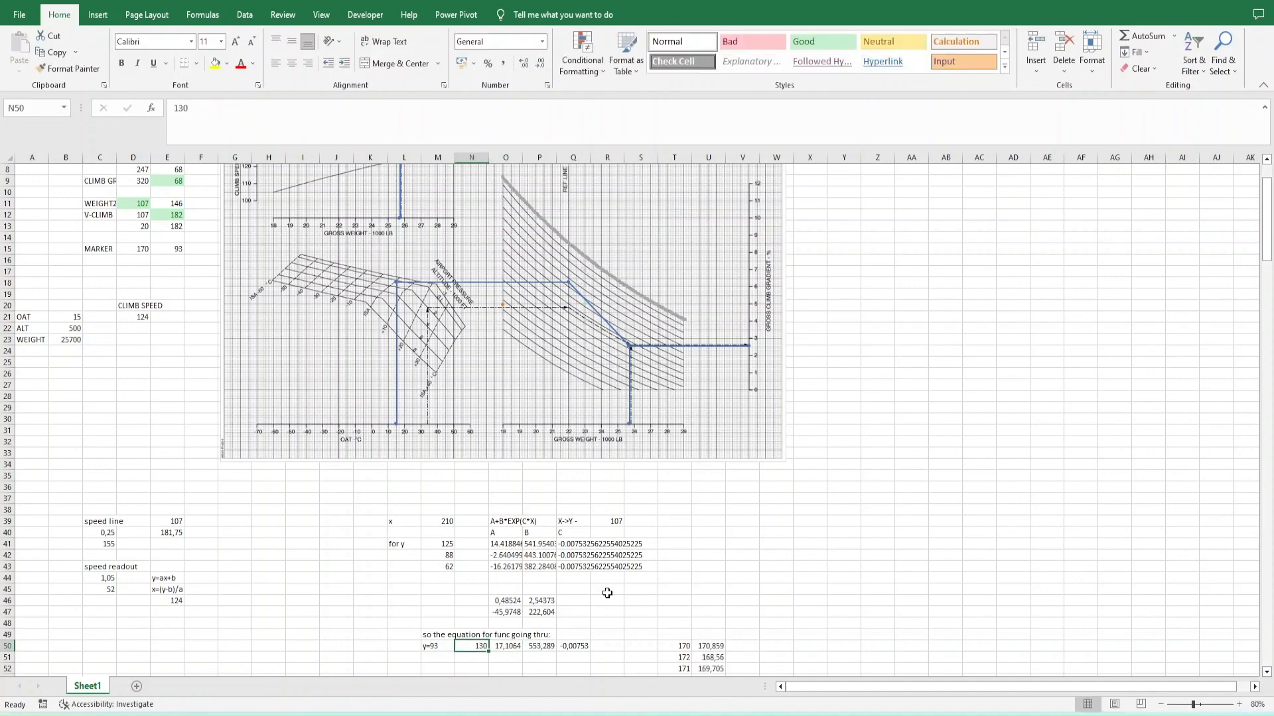
scroll(597, 617, "down", 1)
left_click(709, 635)
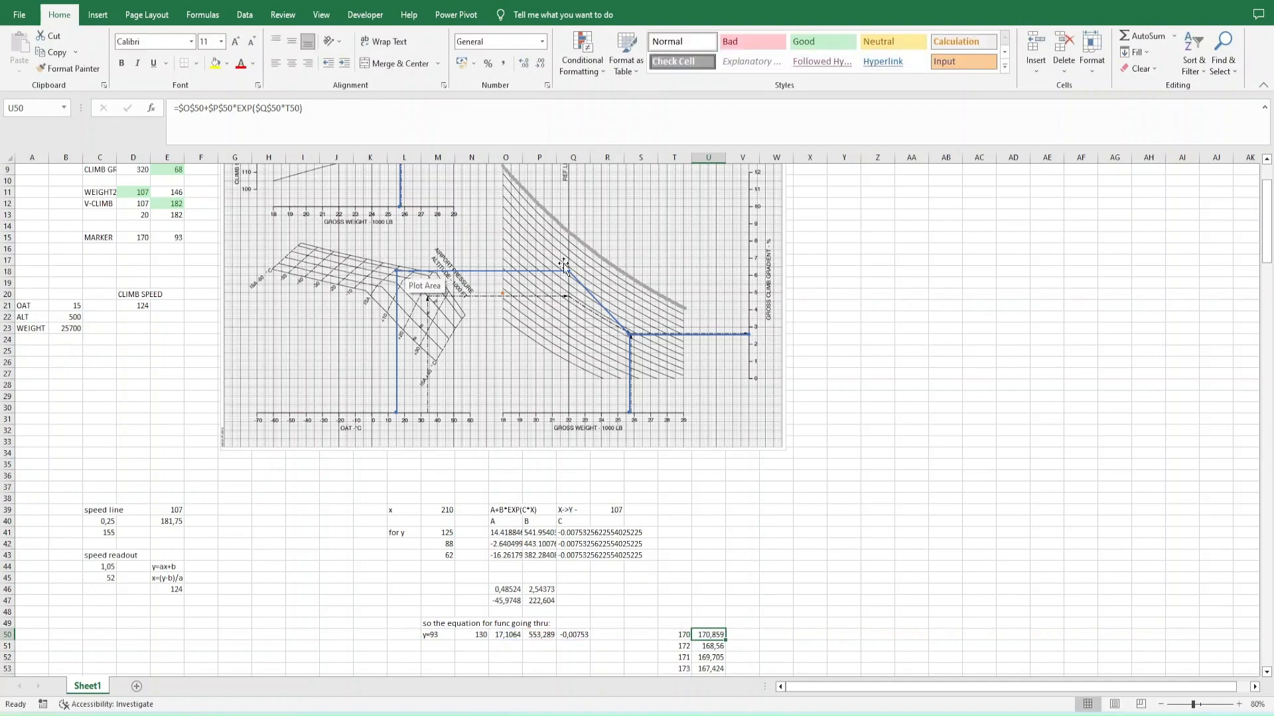
- Set N50 to 107 to match the altitude line's y value in E4, and compare the curve with the chart
scroll(568, 272, "up", 3)
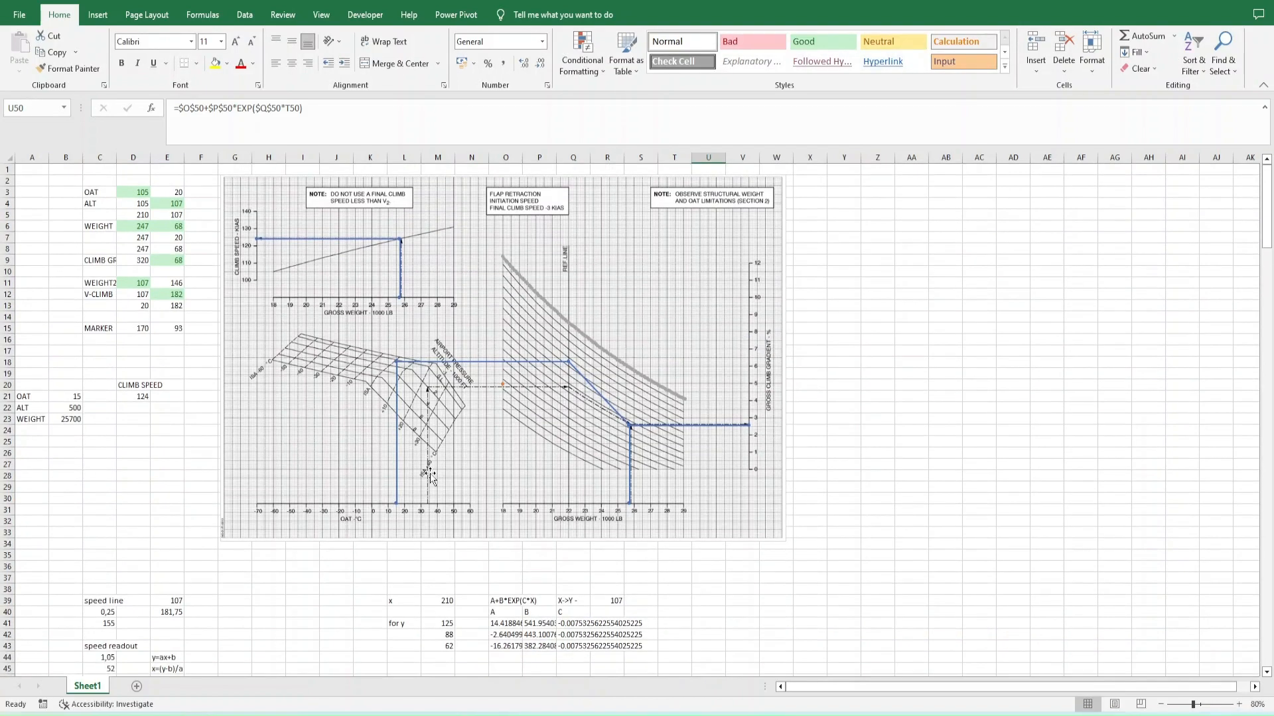
scroll(567, 272, "down", 1)
left_click(167, 204)
scroll(395, 493, "down", 4)
left_click(474, 567)
type("107")
key("Return")
scroll(604, 443, "up", 2)
scroll(604, 442, "down", 1)
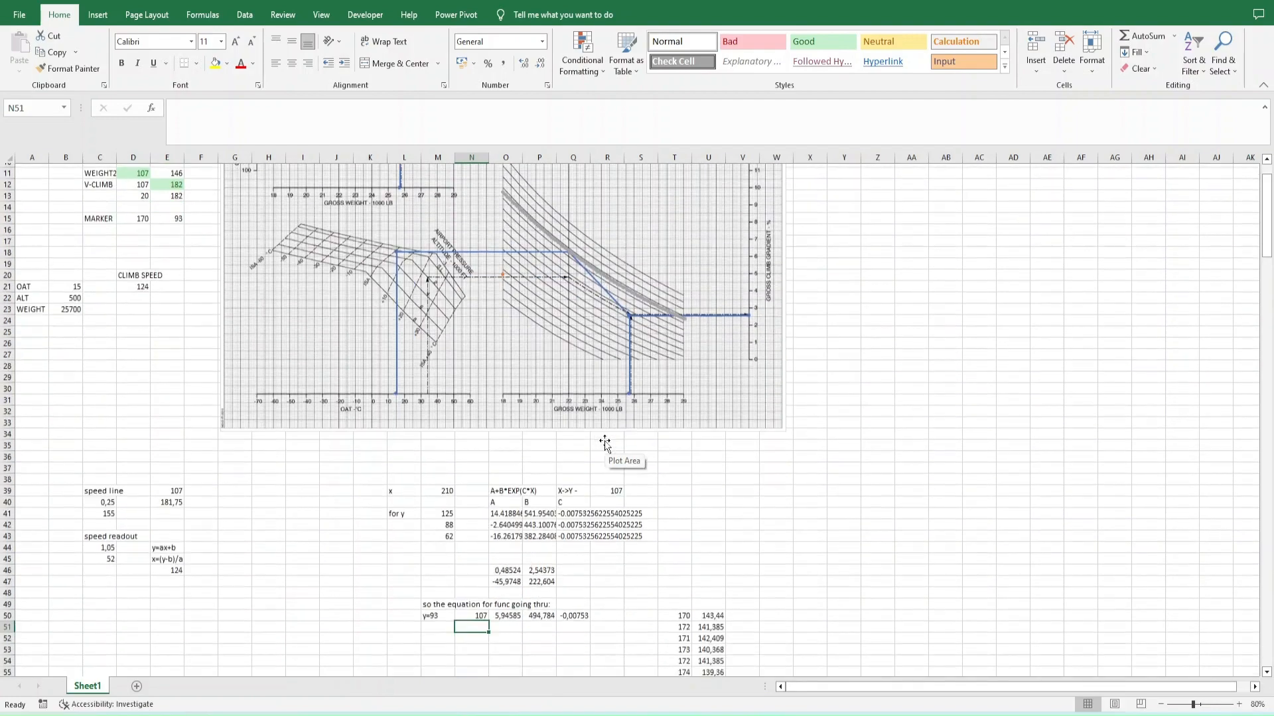
- Examine the tabulated curve values around X 210 and the A, B and C parameters in row 50
scroll(604, 440, "down", 2)
scroll(605, 441, "up", 2)
scroll(605, 441, "down", 20)
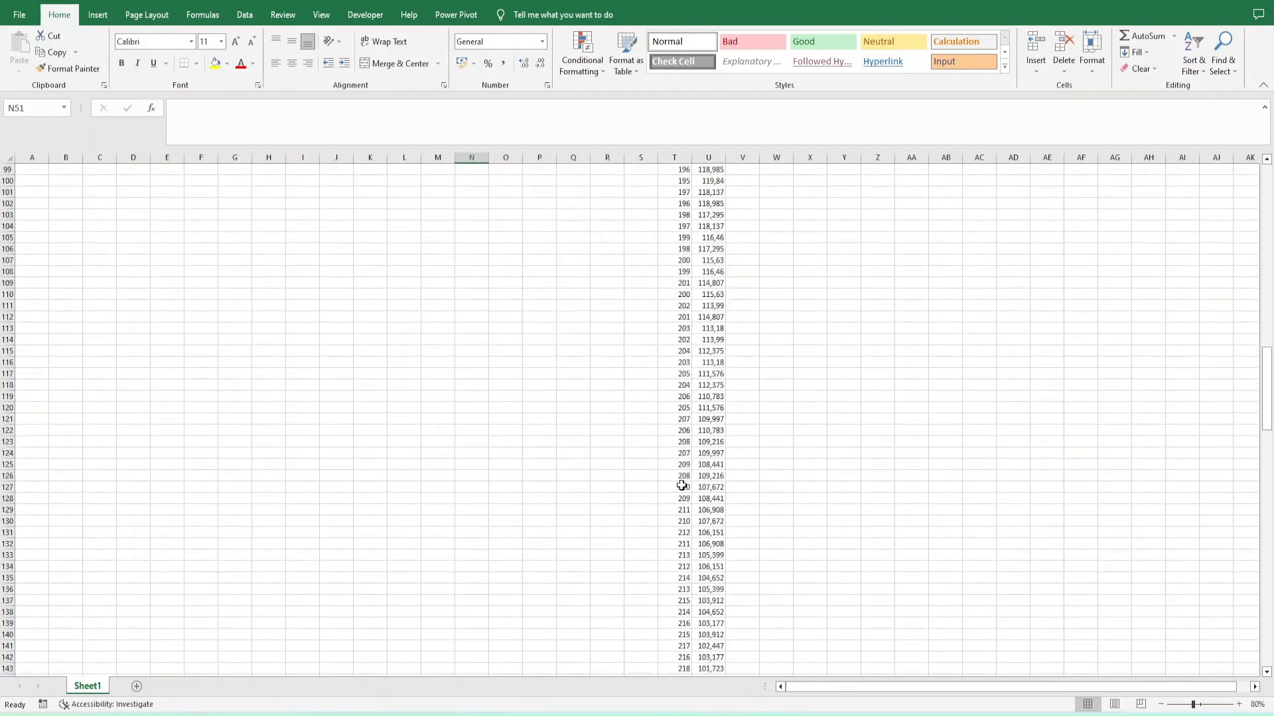
left_click_drag(683, 485, 753, 487)
scroll(757, 399, "up", 17)
scroll(757, 399, "up", 12)
scroll(694, 403, "down", 3)
scroll(690, 405, "up", 3)
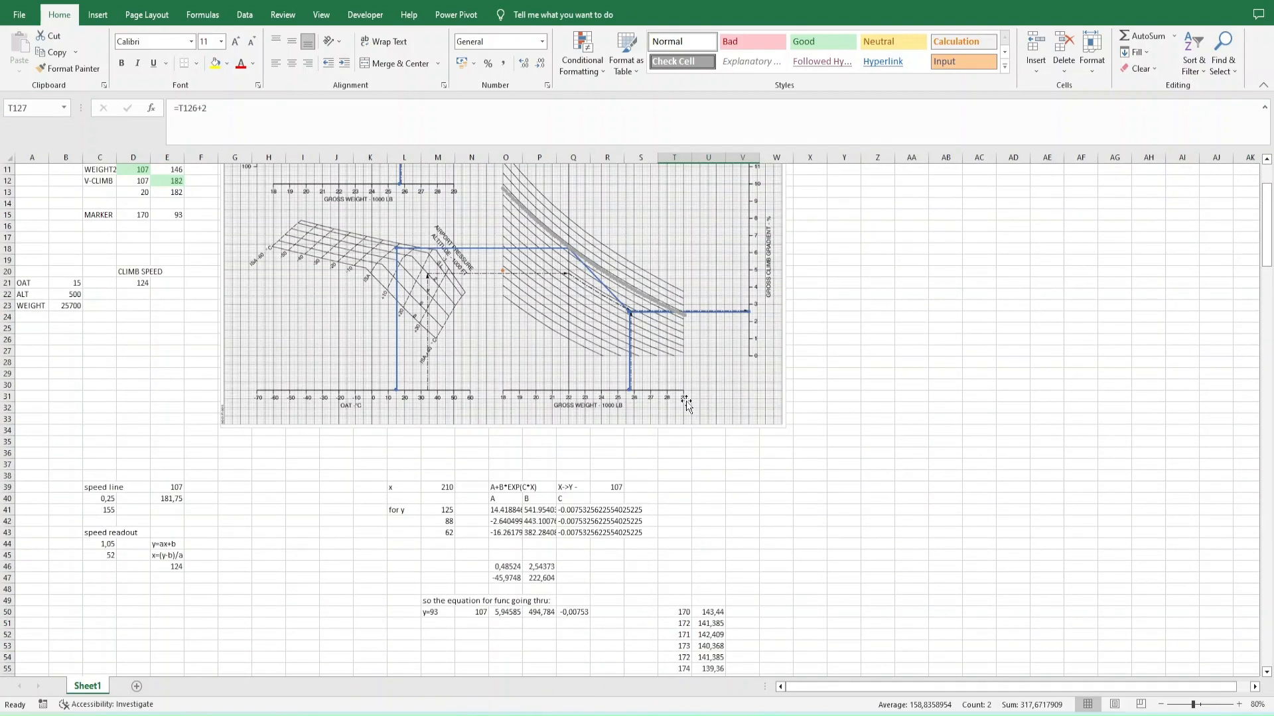
left_click(508, 611)
key("Right")
key("Right")
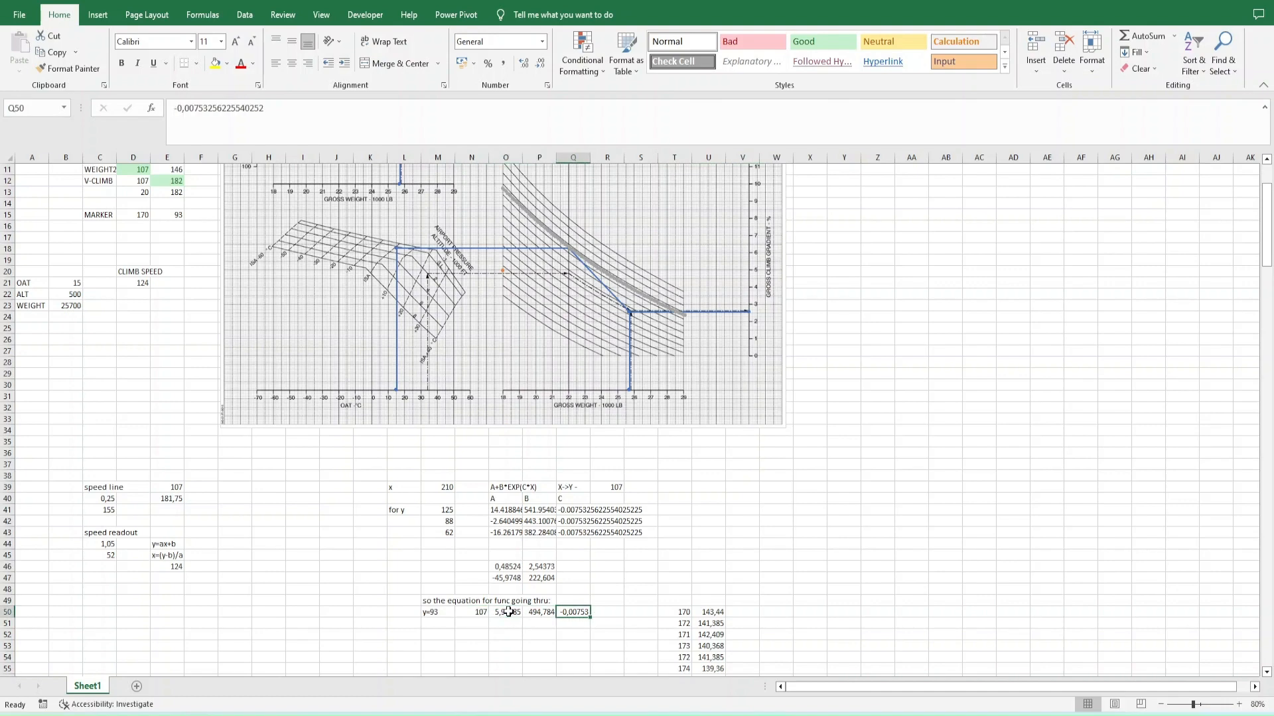
mouse_move(567, 247)
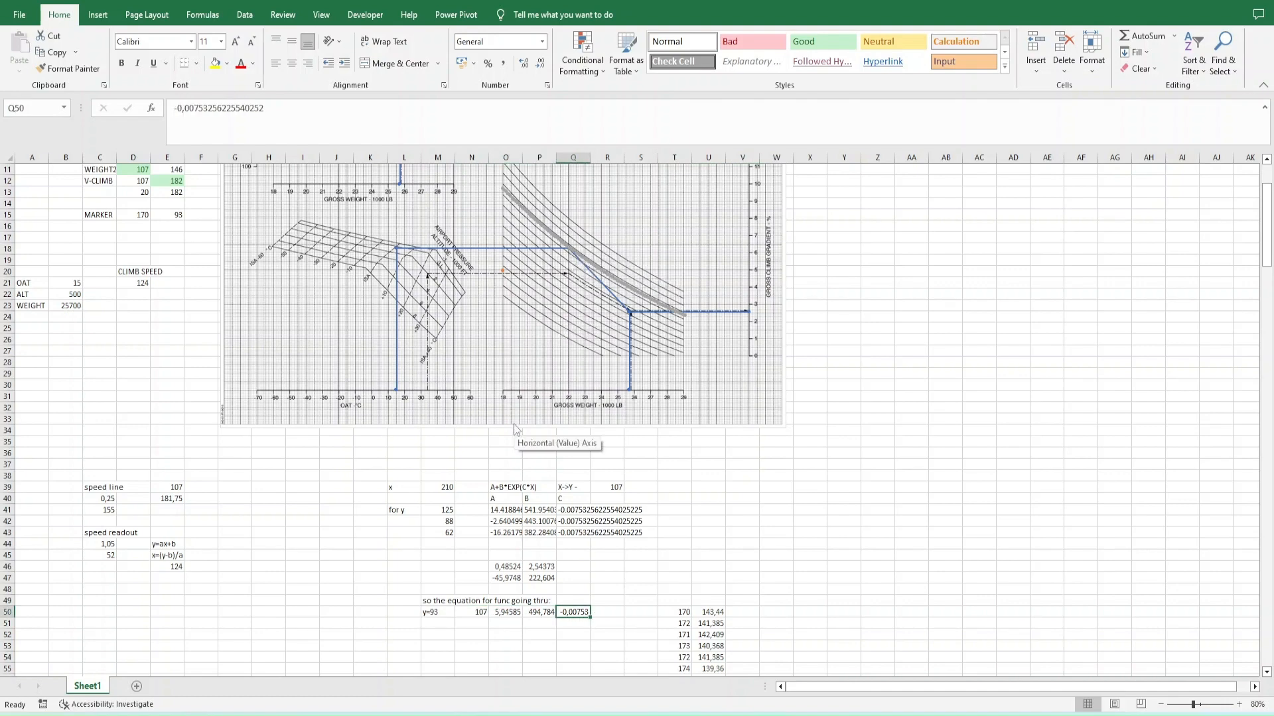
- Enter the sample reference-line y value 107 in K52 and the weight x value 247 in K53
left_click(371, 634)
left_click(371, 644)
scroll(176, 219, "up", 4)
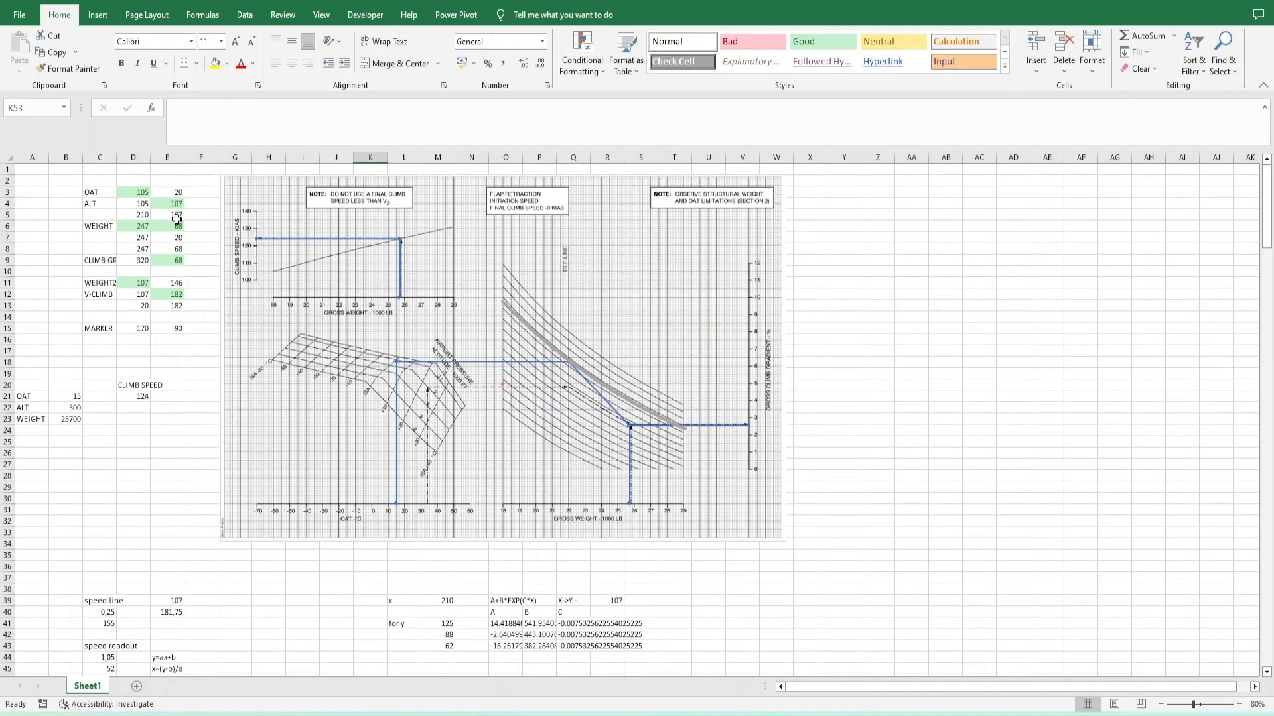
left_click(136, 226)
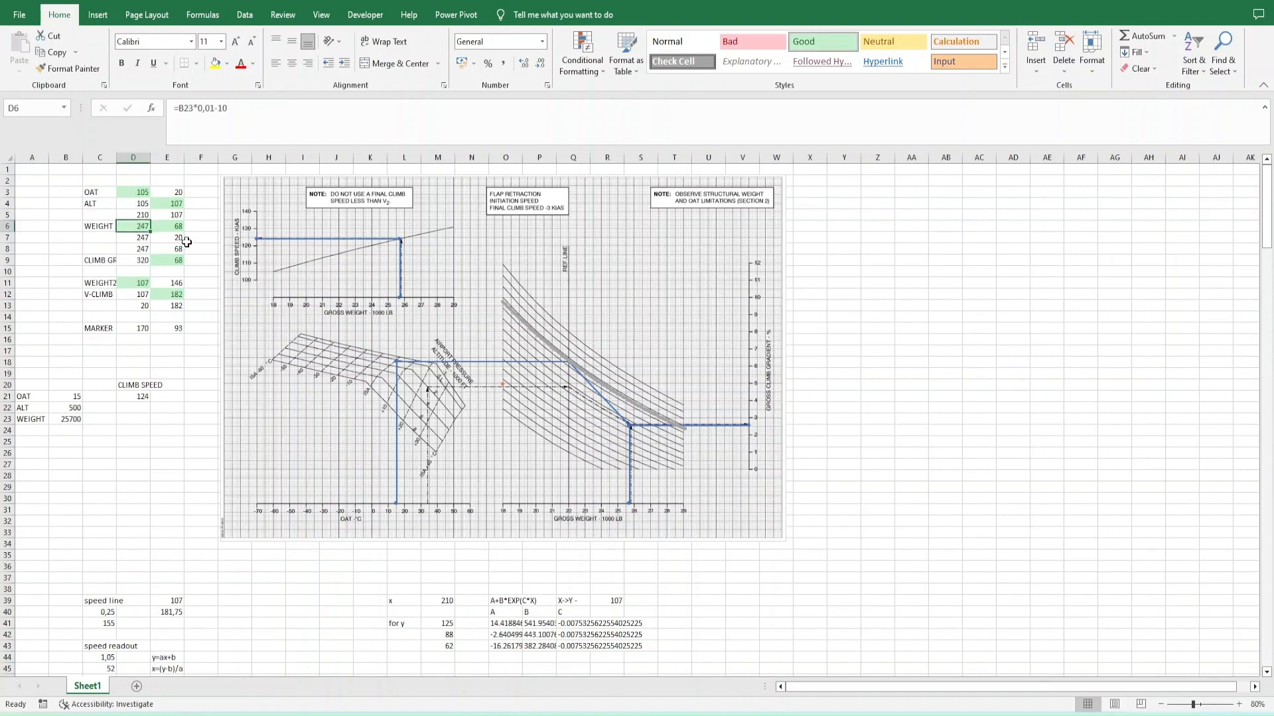
scroll(163, 390, "down", 7)
left_click(371, 521)
type("247")
key("Tab")
- Note the expected result f(107,247)=68 in L53
scroll(369, 543, "up", 7)
scroll(174, 221, "down", 11)
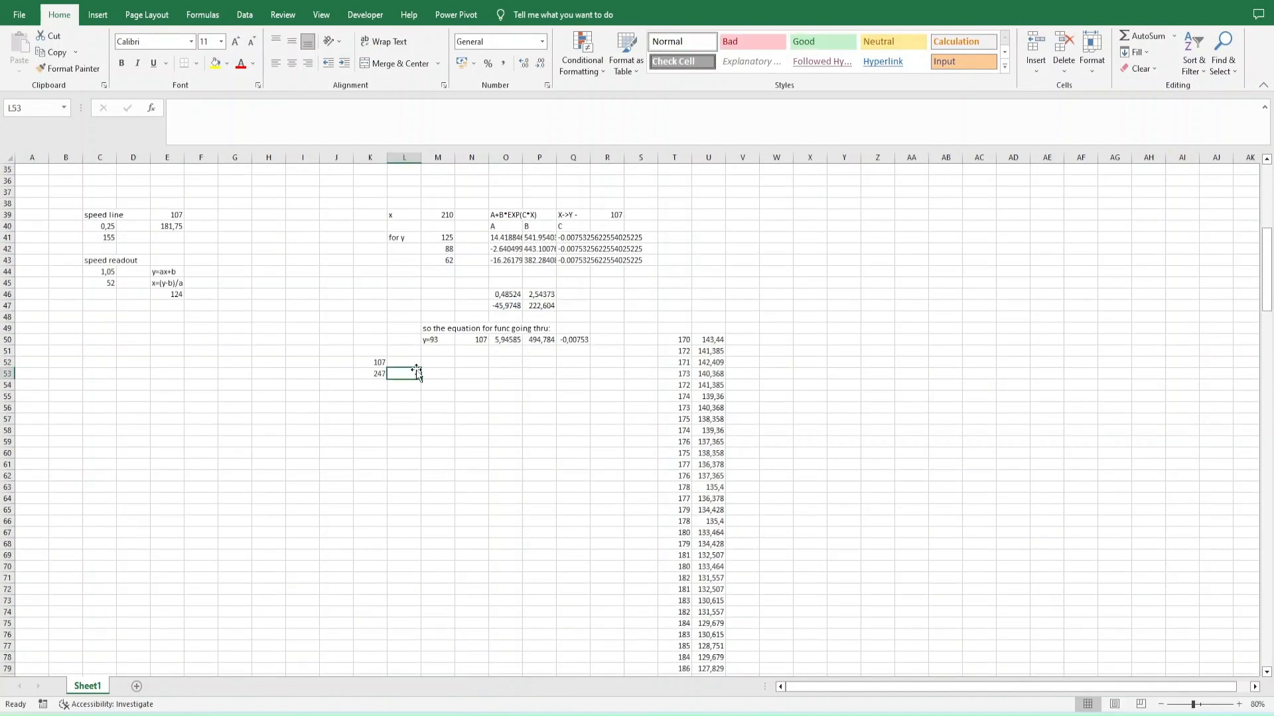
type("f(107,247)=")
scroll(417, 369, "up", 11)
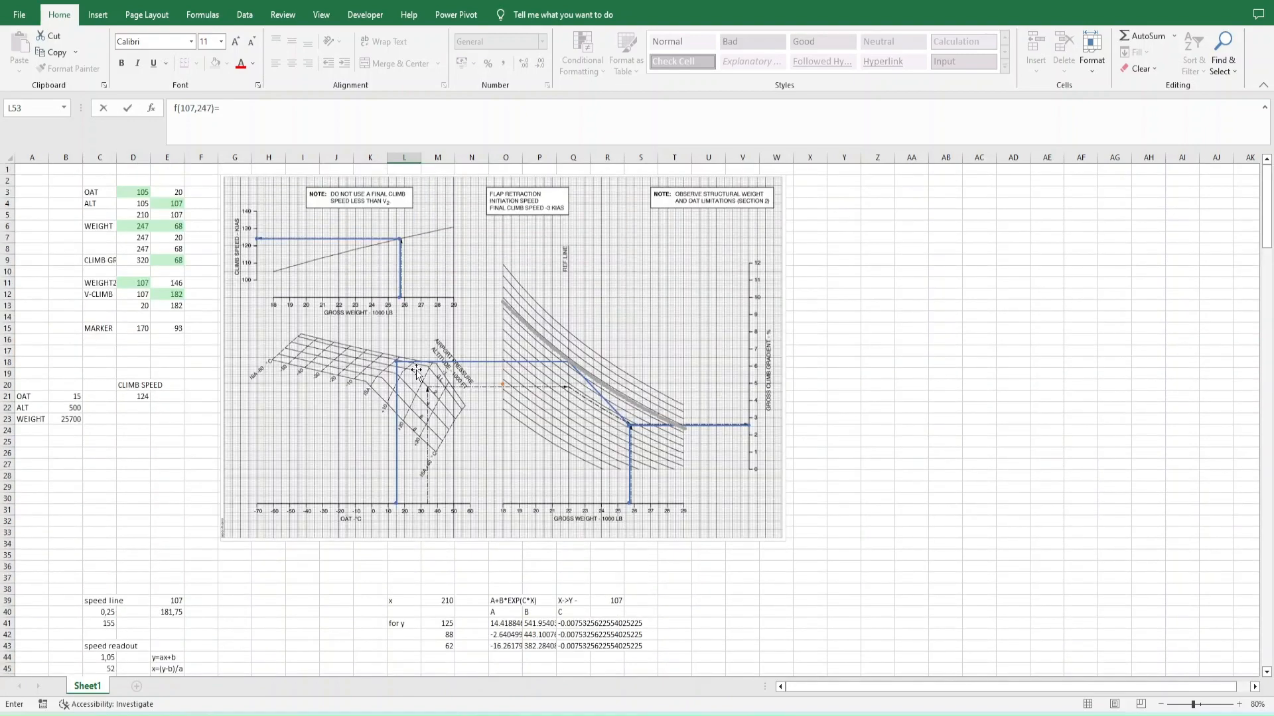
key("ctrl+Return")
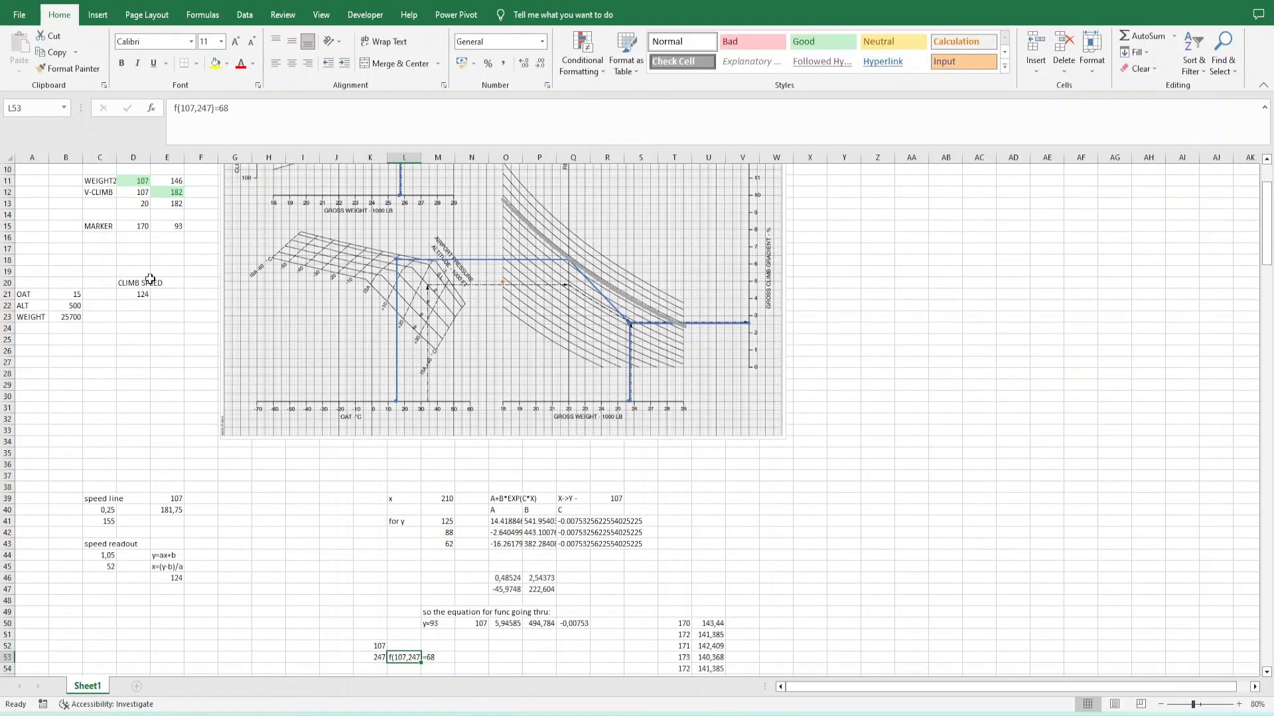
- Set the OAT input to 34 and the altitude input to 2200 to match the chart's example line
scroll(150, 280, "up", 3)
left_click(78, 409)
left_click(76, 397)
type("35")
key("ctrl+Return")
left_click(77, 410)
type("2000")
key("ctrl+Return")
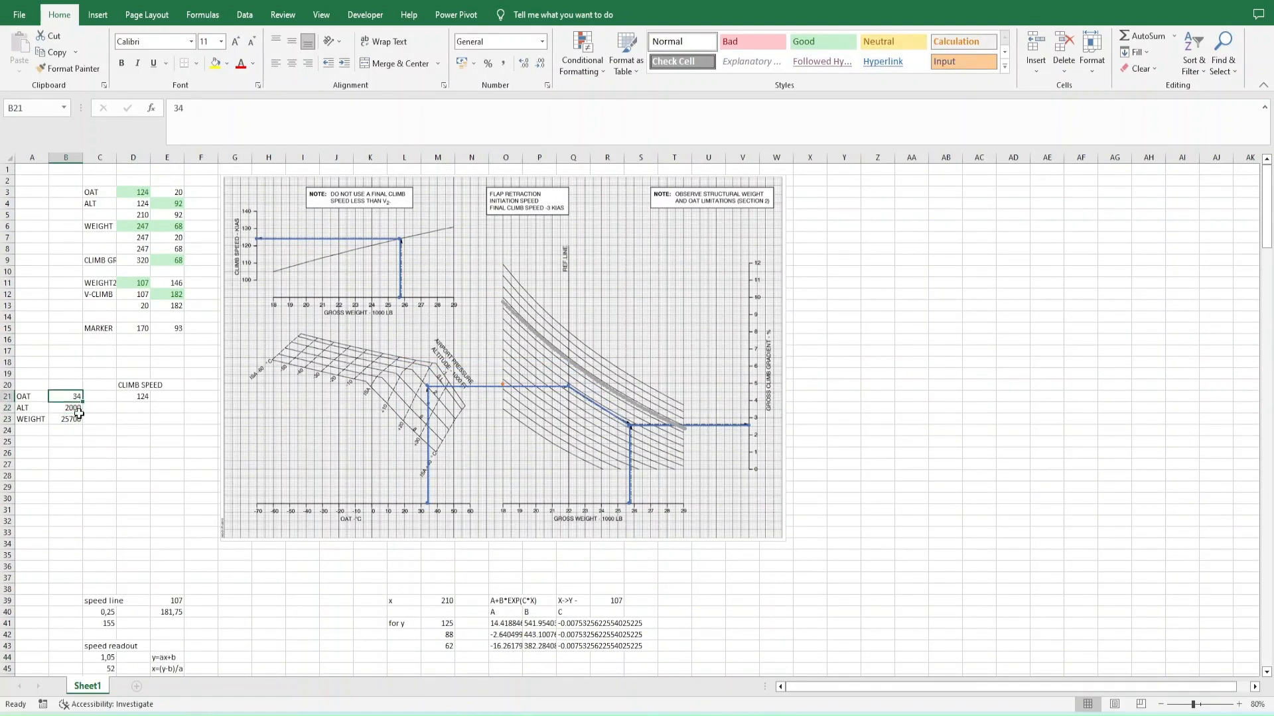
left_click(79, 412)
type("2200")
key("Tab")
- Set the sample y value in K52 and the curve input in N50 to 91
left_click(140, 227)
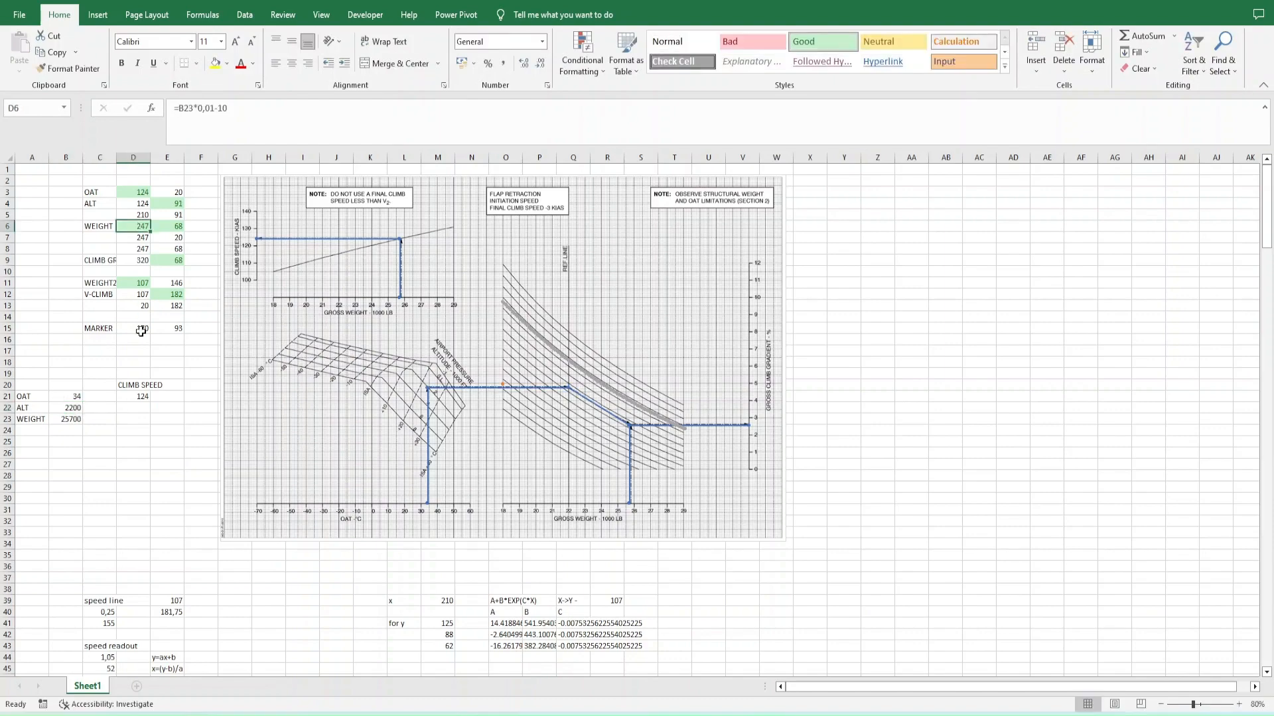
scroll(352, 475, "down", 7)
left_click(380, 509)
key("Up")
type("91")
key("Up")
key("Up")
key("Right")
key("Right")
key("Right")
- Update the expected-result note in L53 to f(91,247)=68
type("91")
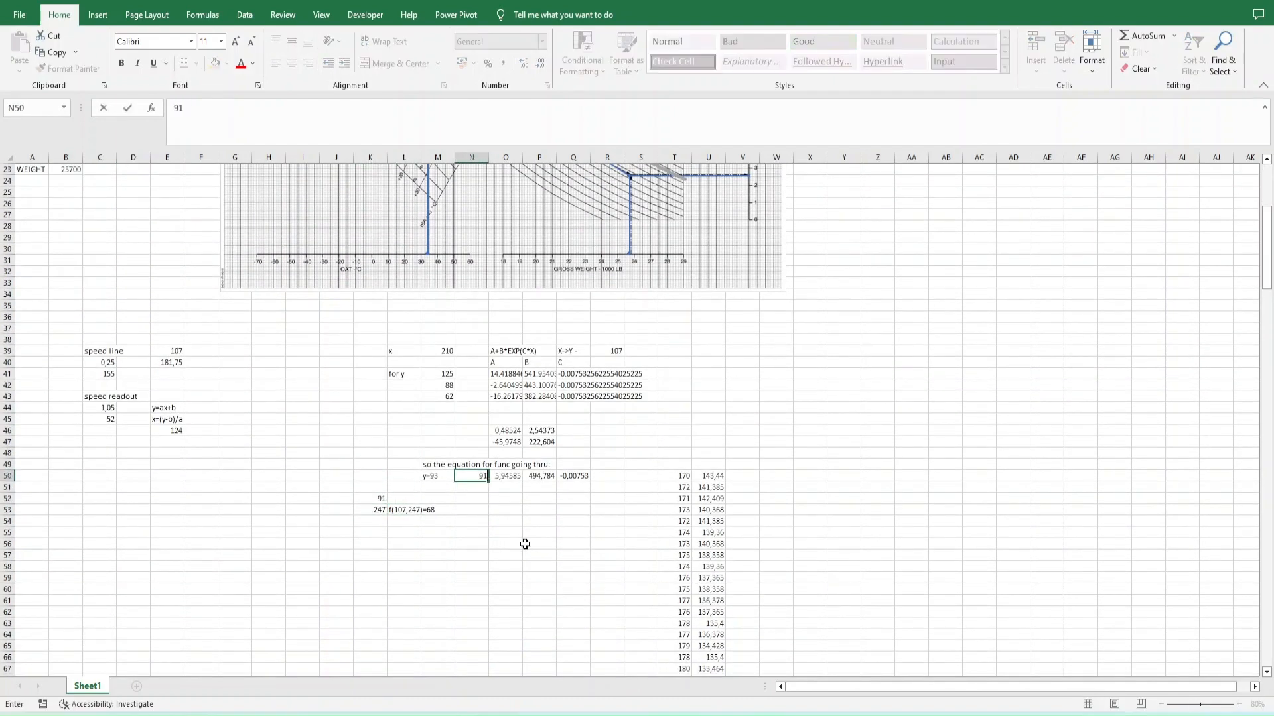
key("Return")
double_click(406, 499)
type("91")
scroll(501, 558, "up", 6)
scroll(501, 557, "up", 2)
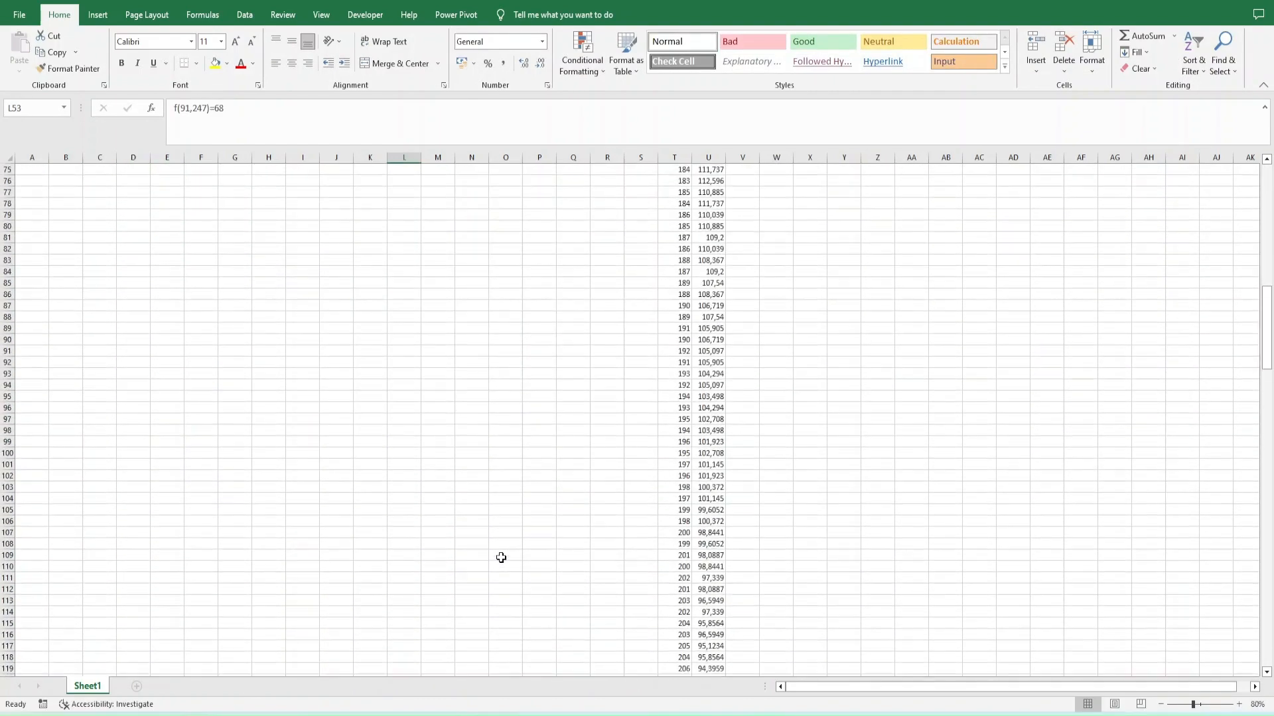
- Look up the tabulated curve value near X 247 in column U
scroll(661, 590, "down", 20)
left_click(708, 485)
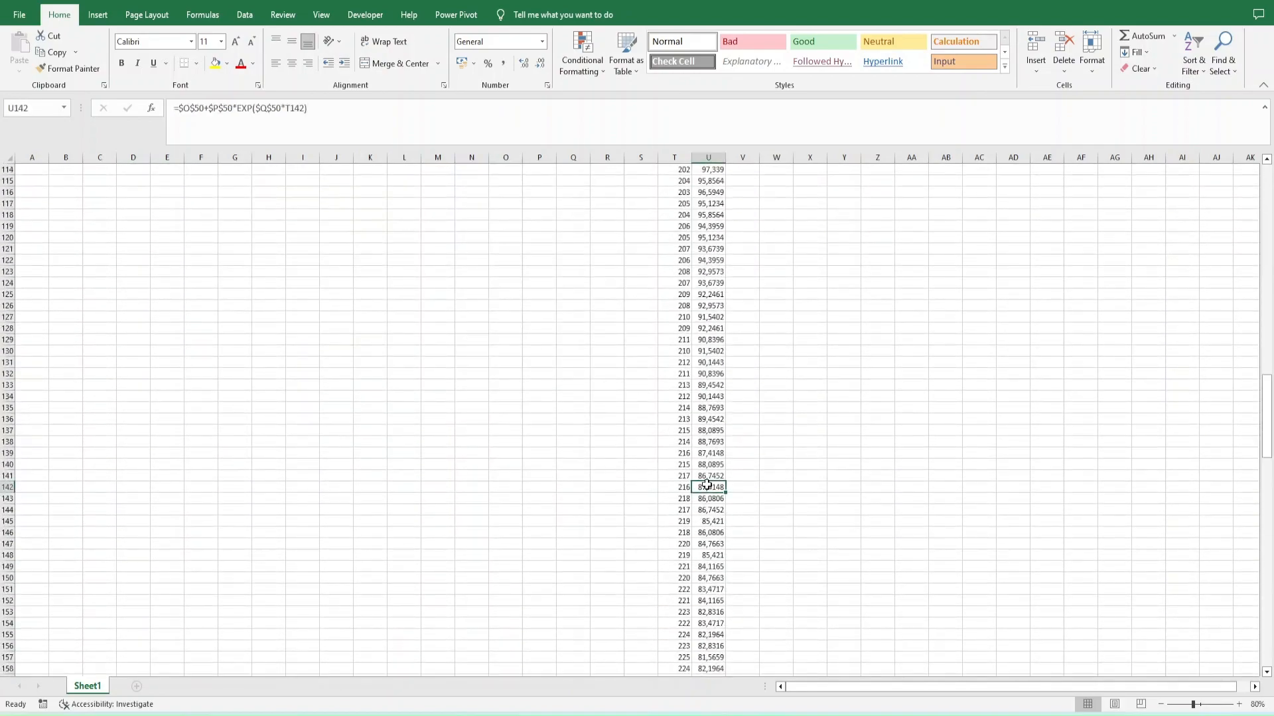
scroll(708, 485, "down", 7)
left_click(710, 316)
key("Down")
key("Down")
key("Down")
key("Down")
key("Down")
key("Down")
key("Down")
key("Down")
key("Down")
key("Down")
key("Down")
key("Down")
key("Down")
key("Down")
key("Down")
key("Down")
key("Down")
key("Down")
key("Down")
key("Down")
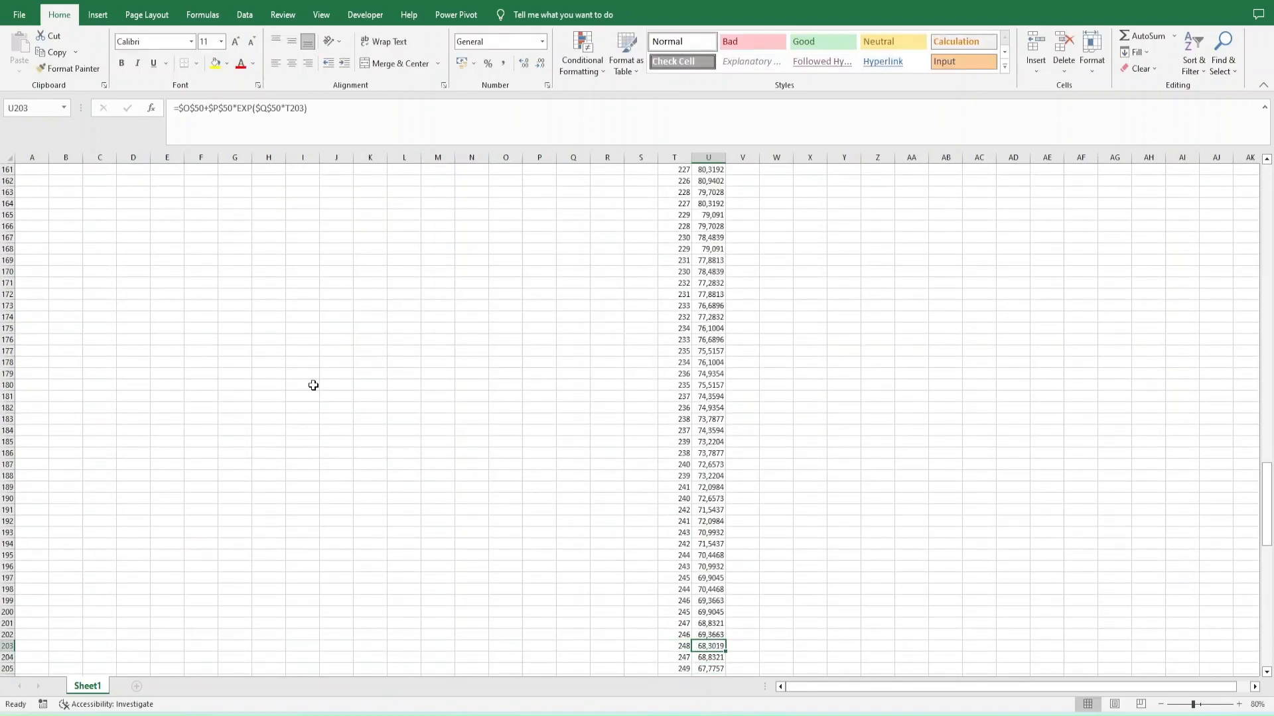
key("Down")
- Reuse the curve formula from U203 in N54 with K53 as its X: =$O$50+$P$50*EXP($Q$50*K53)
scroll(313, 385, "down", 12)
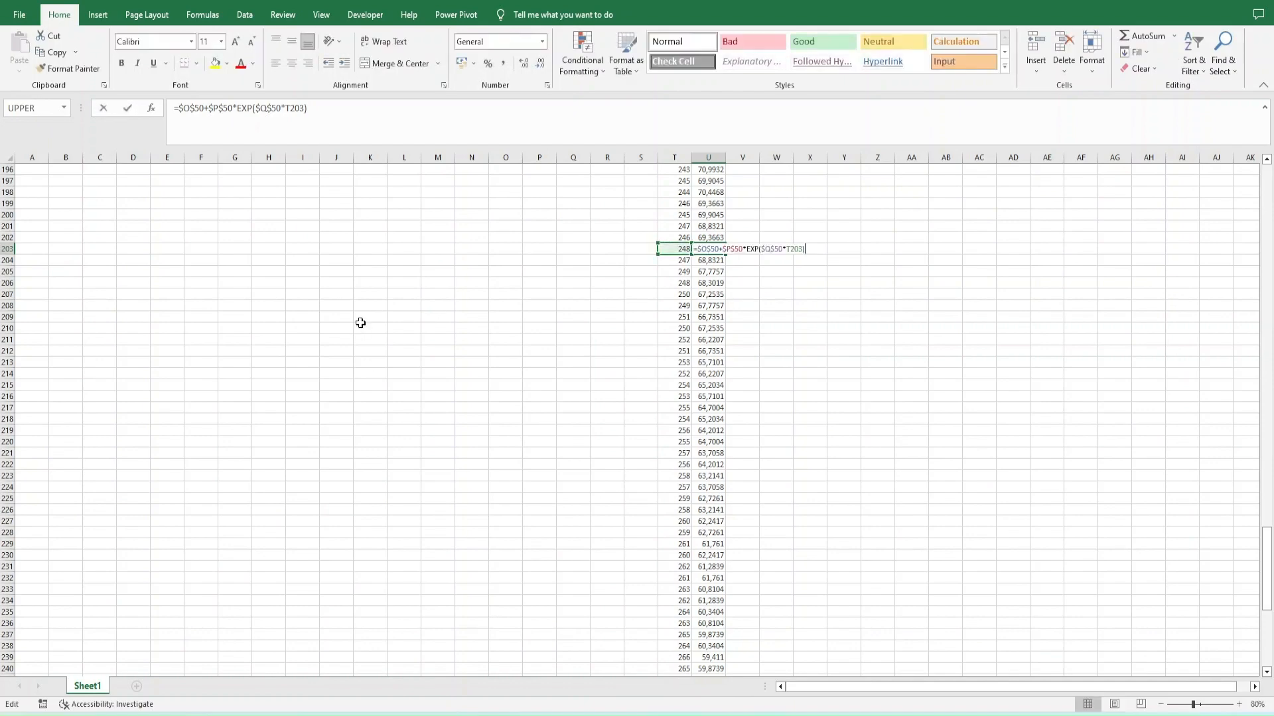
scroll(593, 369, "up", 4)
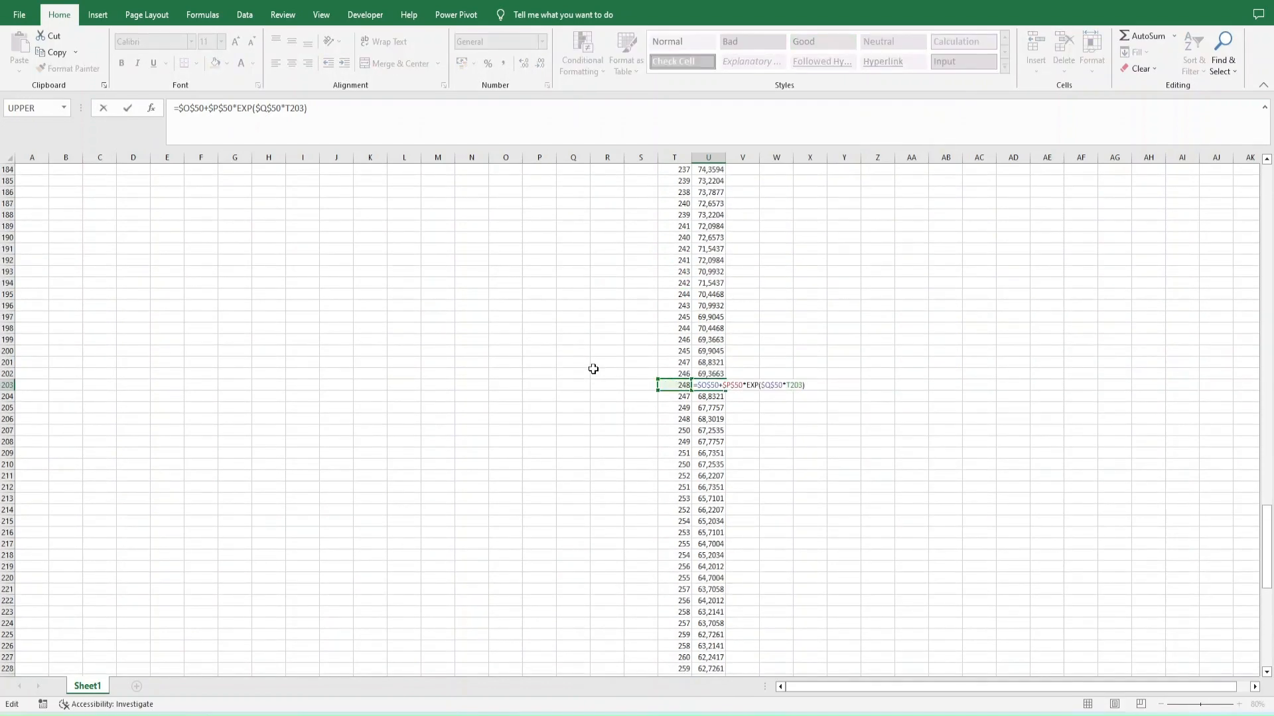
key("Escape")
scroll(594, 369, "up", 20)
scroll(593, 369, "down", 9)
double_click(473, 453)
key("Escape")
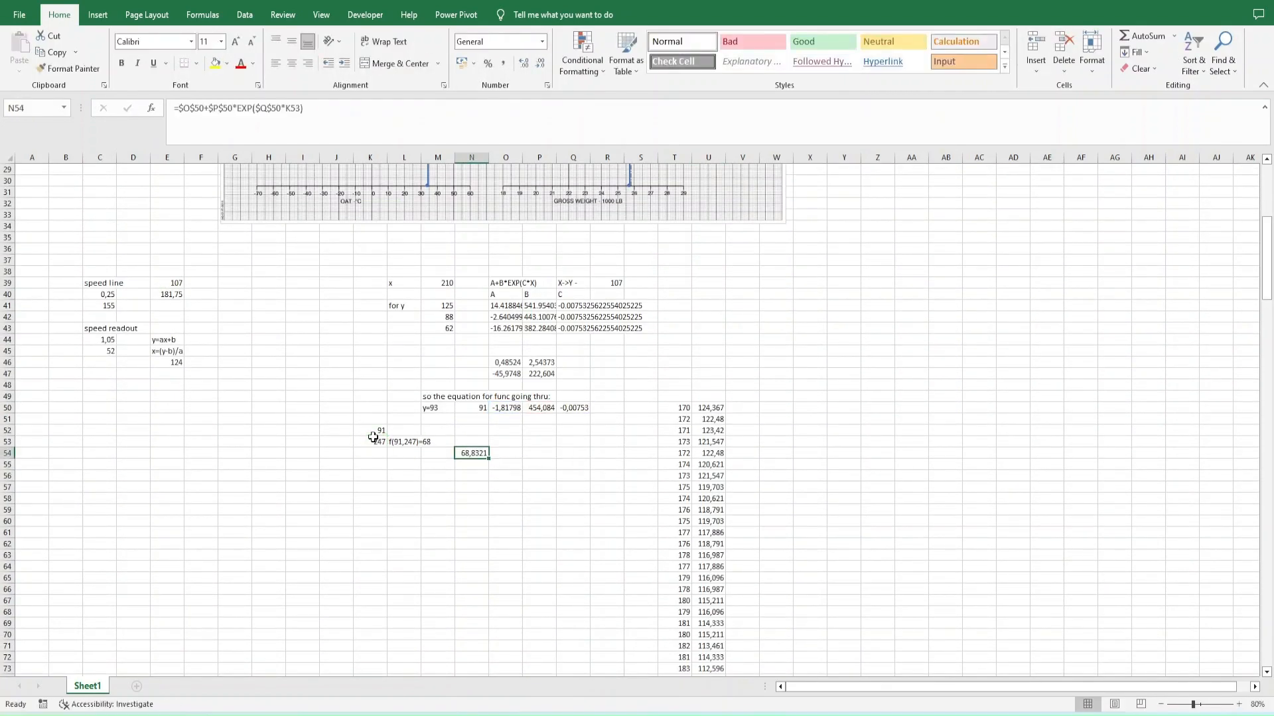
- Copy the A expression O46*N50+O47 from O50's formula
double_click(472, 453)
double_click(708, 408)
left_click(539, 408)
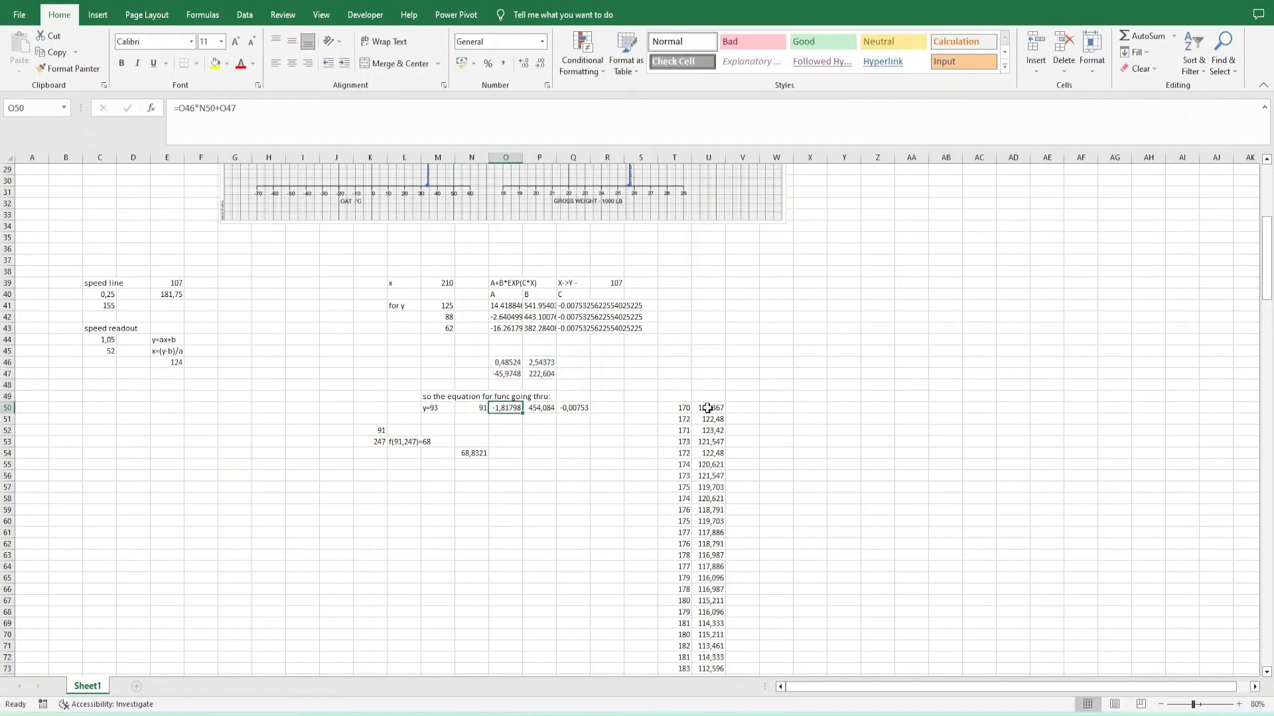
key("F2")
key("shift+Home")
key("shift+Right")
key("ctrl+c")
key("Escape")
- Replace $O$50 in N54's formula with the copied expression in parentheses, (O46*N50+O47)
key("Down")
key("Down")
key("Down")
- Replace $P$50 in N54's formula with the copied expression in parentheses, (P46*N50+P47)
key("Down")
key("Left")
key("F2")
key("Home")
key("Right")
key("shift+Right")
key("shift+Right")
key("shift+Right")
key("shift+Right")
key("shift+Right")
type("(")
key("ctrl+v")
type(")")
key("Return")
key("Up")
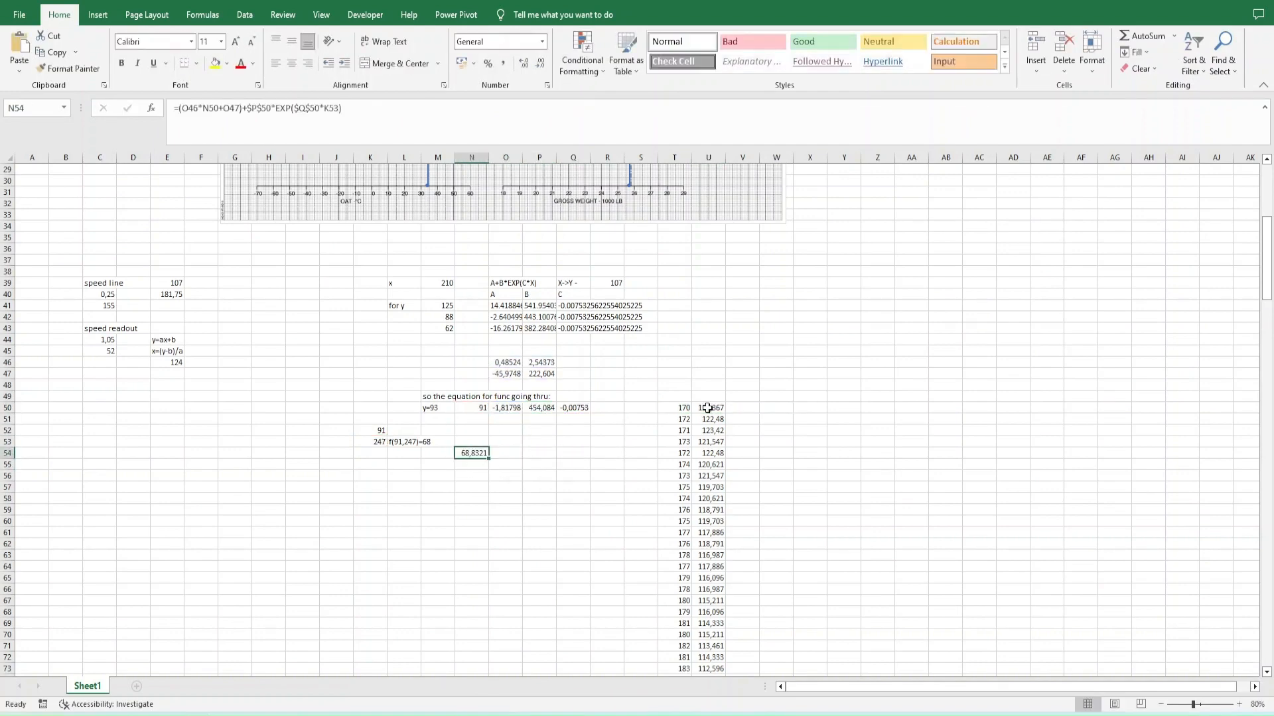
- Copy the B expression P46*N50+P47 from P50's formula
key("Up")
key("Up")
key("Up")
key("Up")
key("Right")
key("F2")
key("Escape")
key("Right")
key("F2")
key("shift+Home")
key("shift+Right")
key("ctrl+c")
key("Escape")
key("Down")
key("Down")
key("Down")
key("Down")
key("Left")
key("Left")
key("F2")
key("Left")
key("Left")
key("Left")
key("Left")
key("Left")
key("Left")
key("Left")
key("Left")
key("Left")
key("Left")
key("Left")
key("Left")
key("Left")
key("Left")
key("Left")
key("Left")
key("Left")
key("Left")
key("Left")
key("Left")
type("(")
key("ctrl+v")
type(")")
key("Delete")
key("Delete")
key("Delete")
key("Delete")
key("Delete")
key("Return")
key("Up")
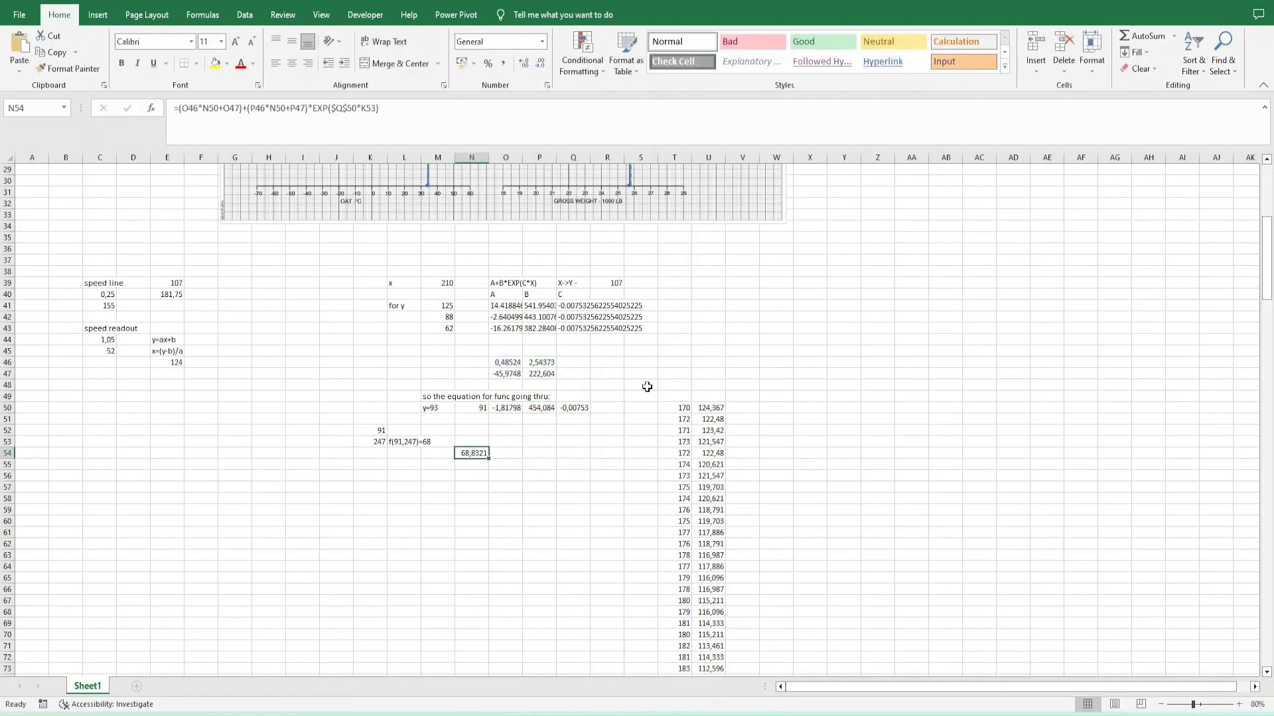
- Convert the references to Q50, O46, O47, P46 and P47 in N54's formula into constant values, keeping N50 and K53 as references
key("F2")
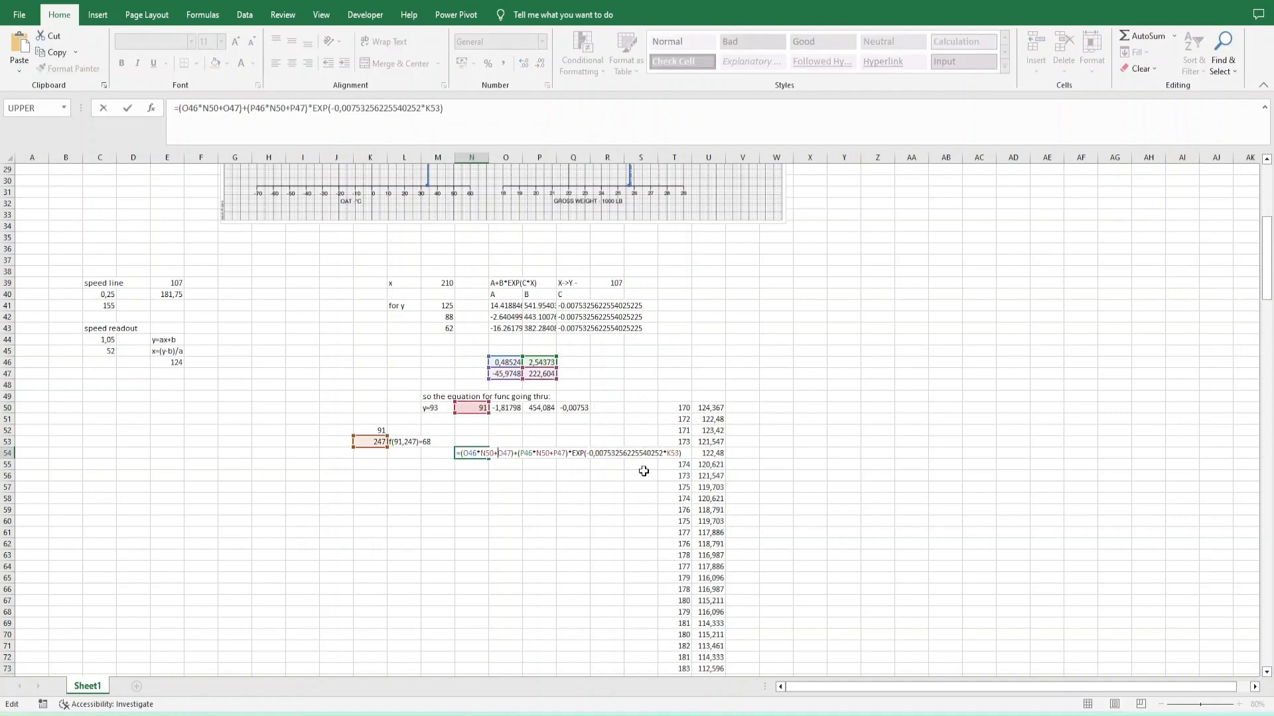
key("Right")
key("shift+Right")
key("shift+Right")
key("shift+Right")
key("F9")
key("Left")
key("Left")
key("Left")
key("Left")
key("Left")
key("Left")
key("Left")
key("Left")
key("Left")
key("Left")
key("Left")
key("Left")
key("Left")
key("Left")
key("Left")
key("Left")
key("Left")
key("Left")
key("Left")
key("Left")
key("shift+Left")
key("shift+Left")
key("shift+Left")
key("F9")
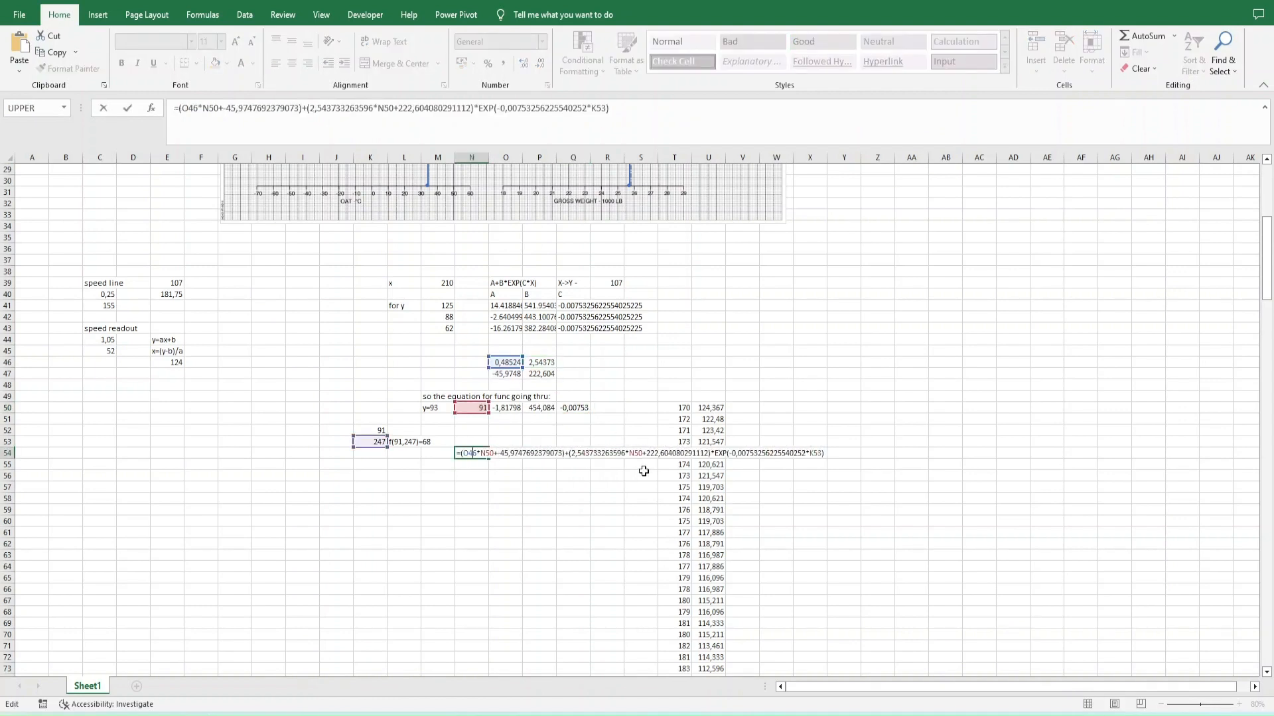
key("Left")
key("Left")
key("Left")
key("Left")
key("Left")
key("Left")
key("shift+Left")
key("shift+Left")
key("shift+Left")
key("F9")
key("Return")
- Copy the text of N54's combined formula without its equals sign
key("Up")
key("F2")
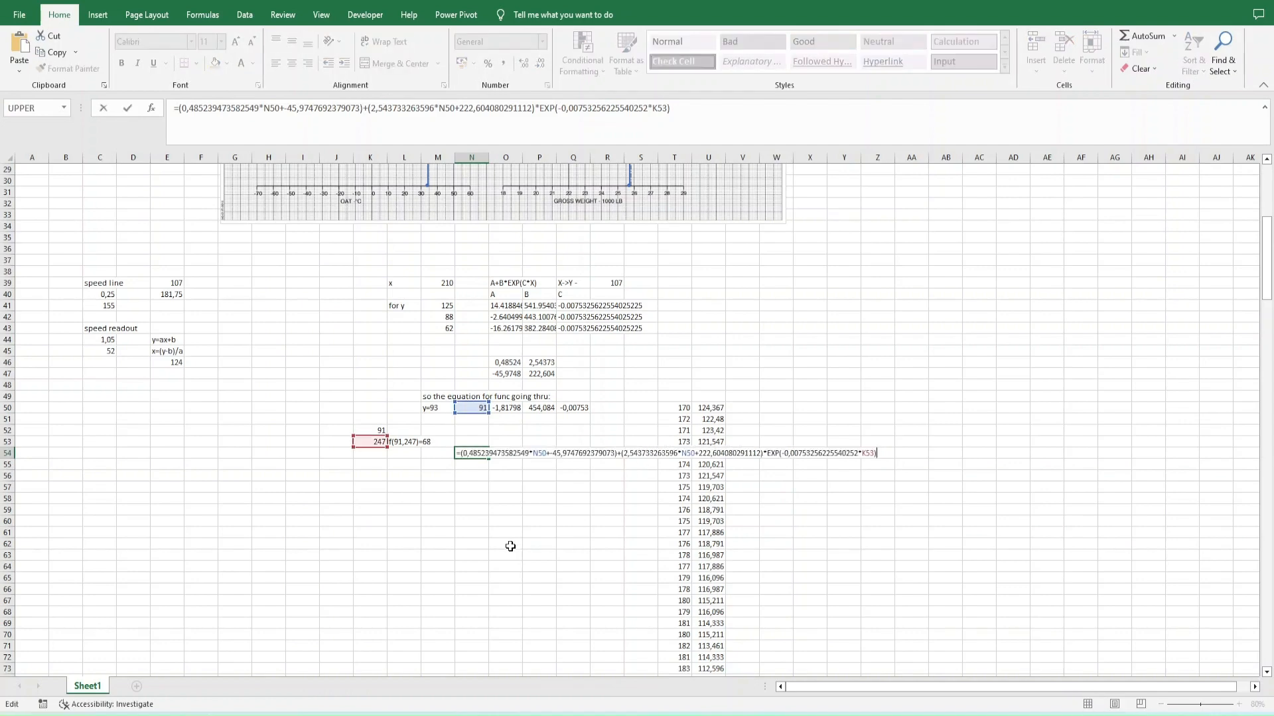
key("Escape")
key("F2")
key("Escape")
key("F2")
key("shift+Home")
key("shift+Right")
key("ctrl+c")
key("Escape")
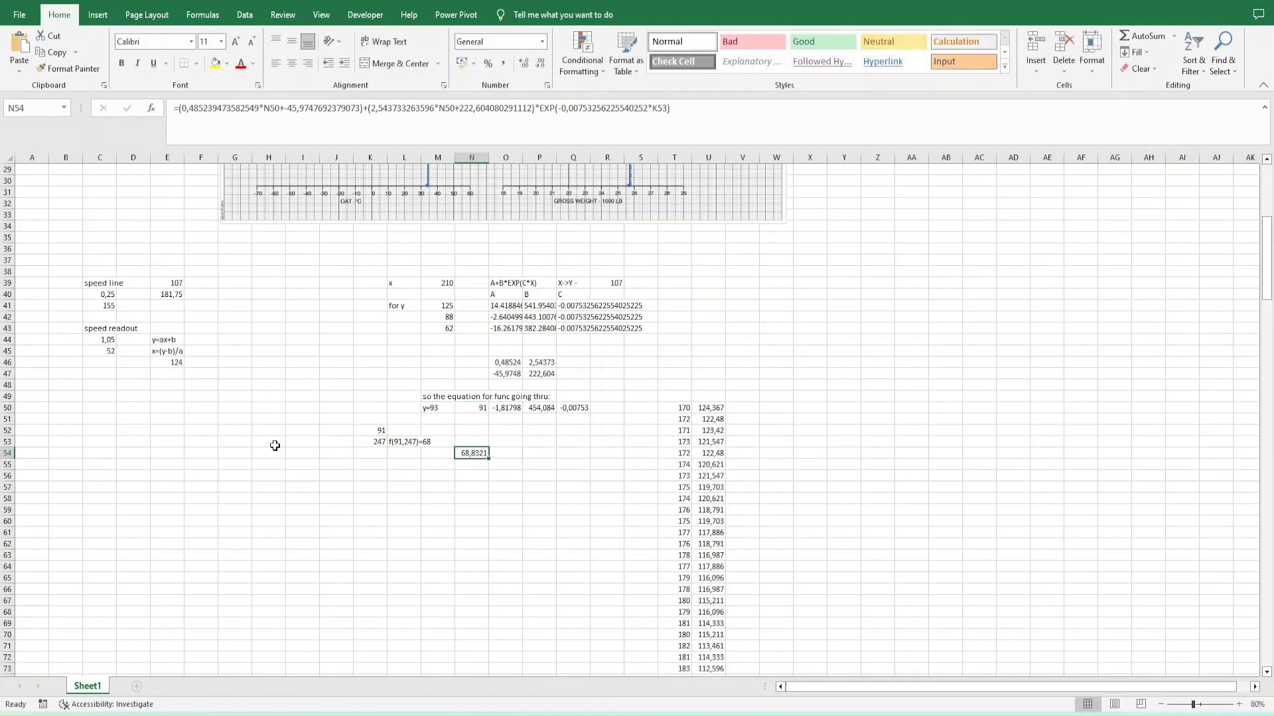
- Replace the WEIGHT row's y value in E6 with the copied formula, starting it with an equals sign
scroll(276, 445, "up", 10)
left_click(172, 229)
key("F2")
key("shift+Home")
key("ctrl+v")
key("Return")
key("Up")
key("F2")
key("Home")
type("=")
key("Return")
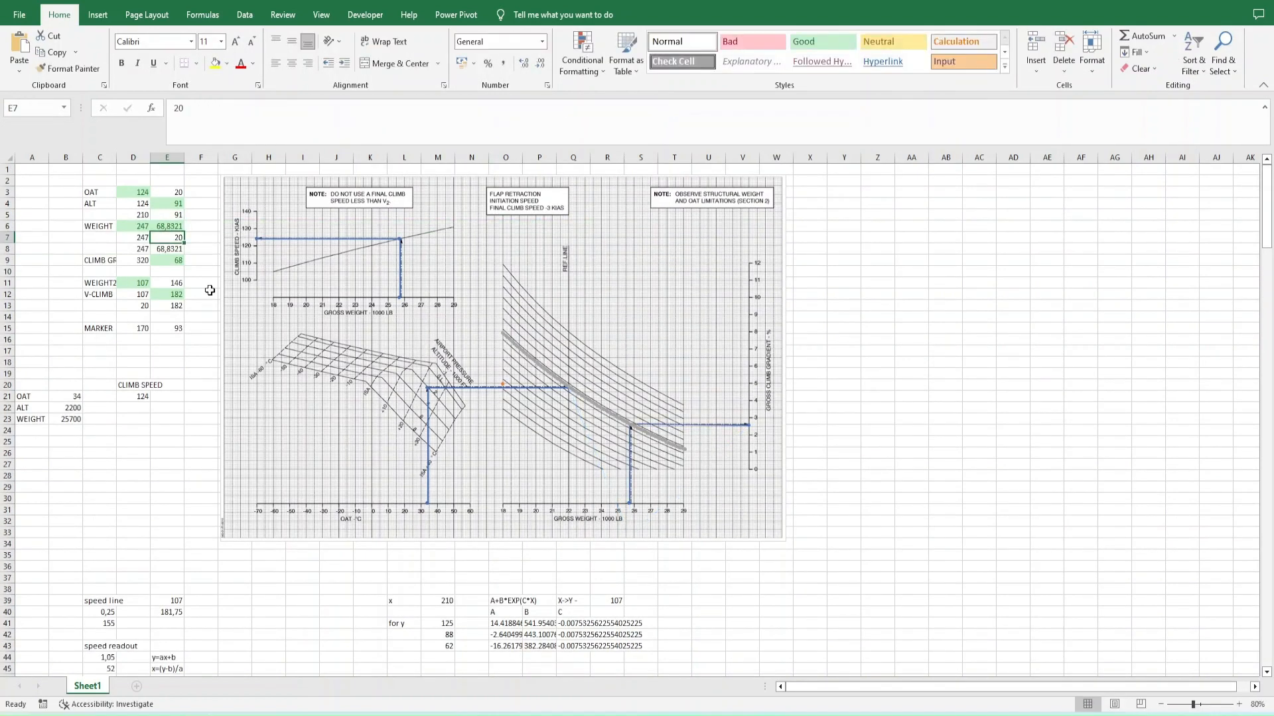
- Change the K53 reference in E6's formula to D6
key("Up")
key("F2")
scroll(272, 600, "down", 10)
left_click_drag(464, 335, 149, 255)
key("Return")
key("Up")
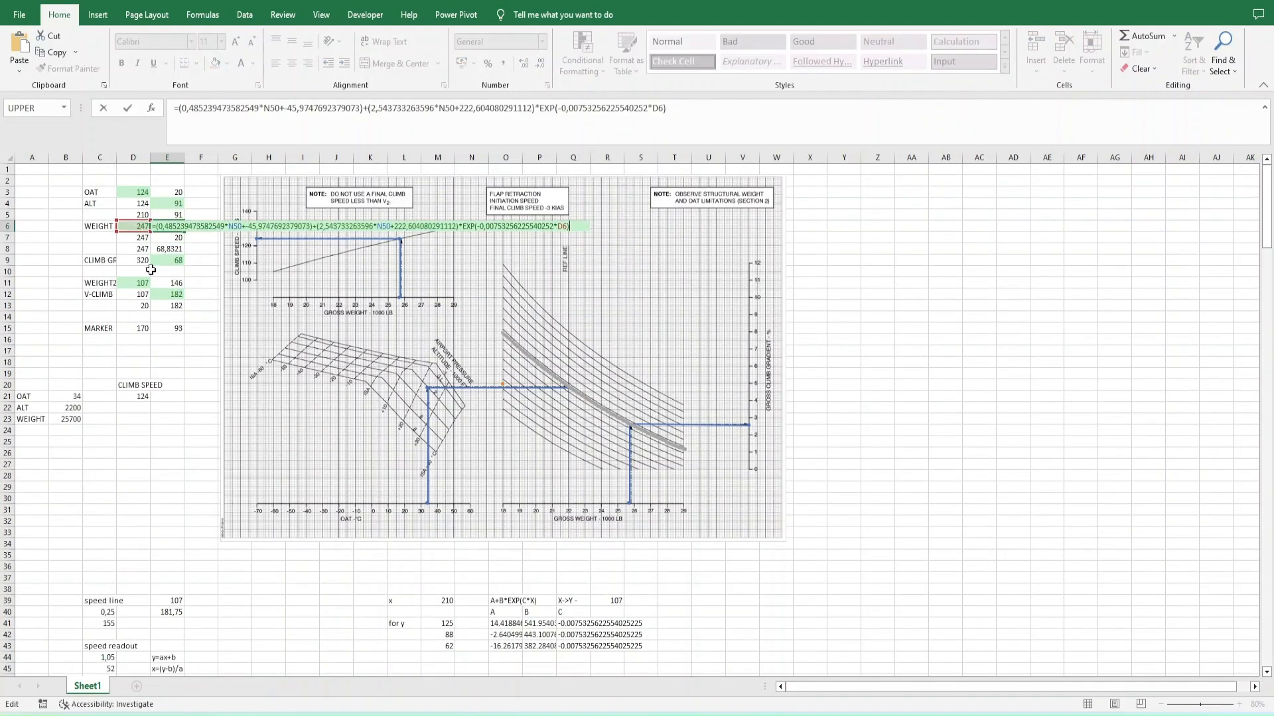
- Replace the N50 references in E6's formula with E5
key("ctrl+h")
type("E5")
key("alt+r")
key("Escape")
scroll(166, 255, "up", 9)
left_click(176, 229)
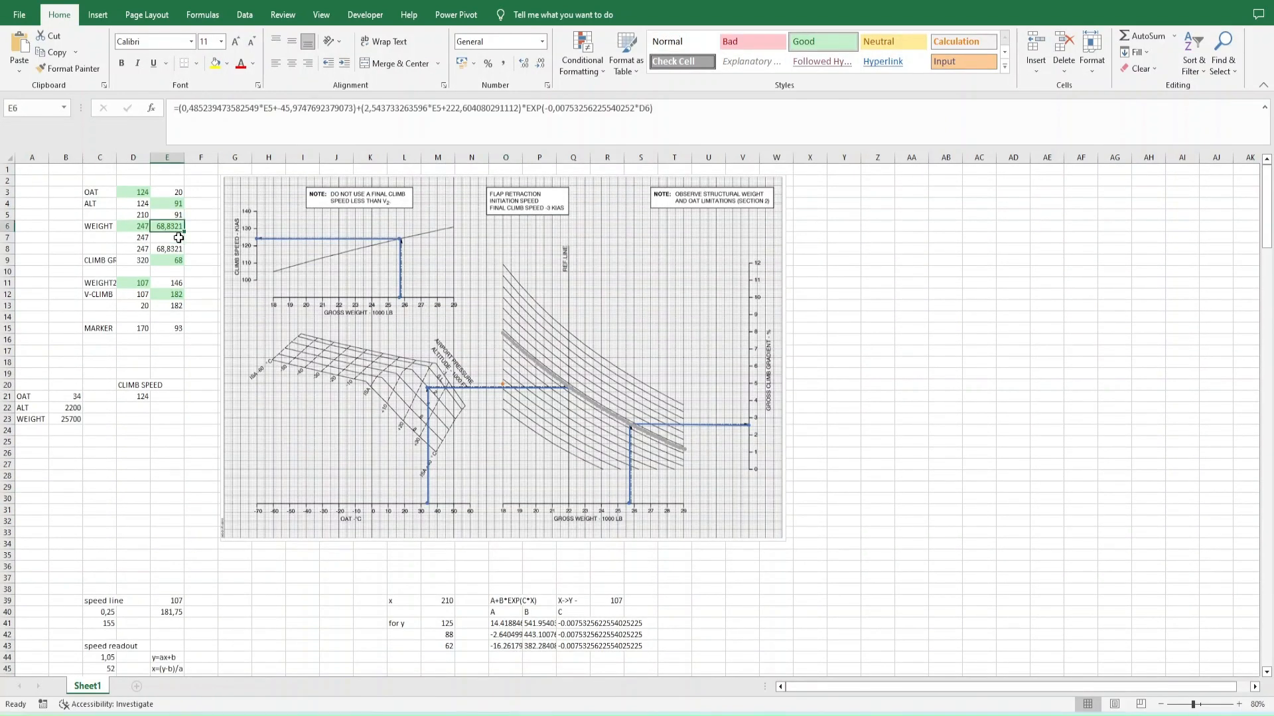
- Wrap E6's formula in ROUND with 0 decimal digits
key("F2")
key("Escape")
key("F2")
key("Home")
key("Right")
type("ROUND(")
key("End")
type(";0)")
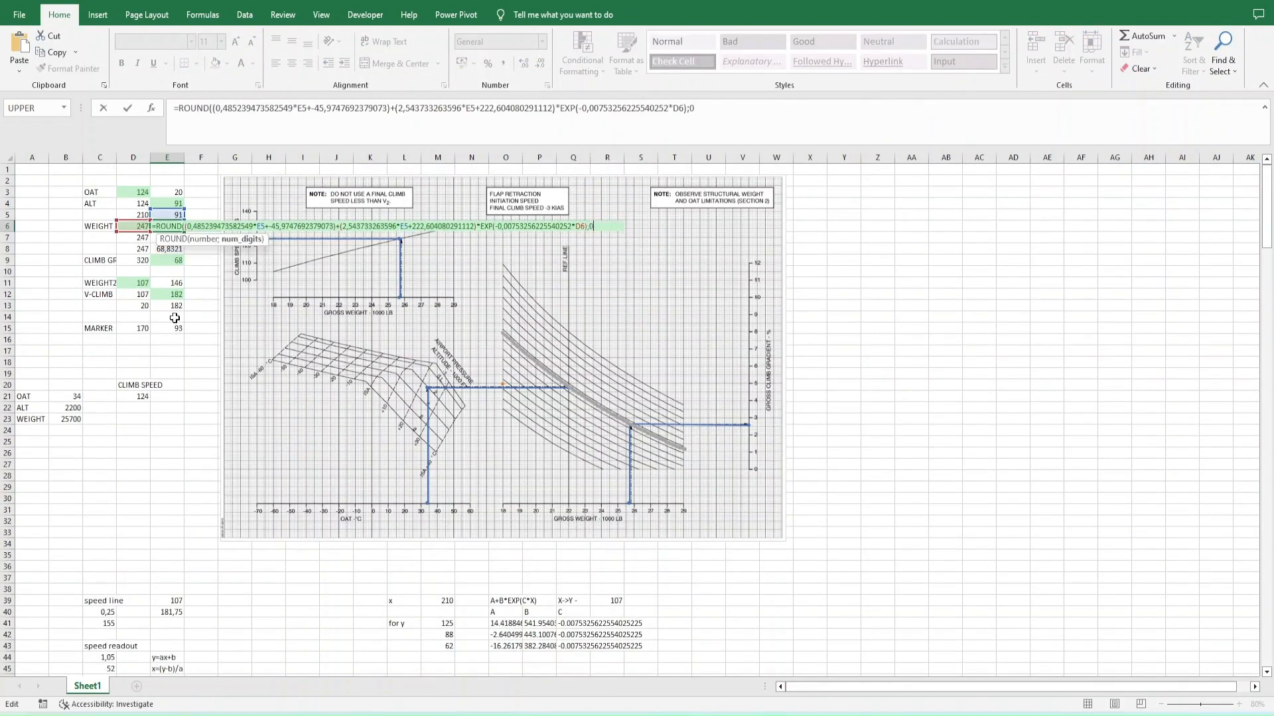
key("Return")
- Show the chart's line segment joining the reference-line point to the weight point
right_click(662, 346)
left_click(696, 413)
left_click(260, 551)
left_click(303, 501)
left_click(474, 605)
- Link the climb gradient y value in E9 to the weight result with =E8
left_click(163, 236)
key("Up")
key("F2")
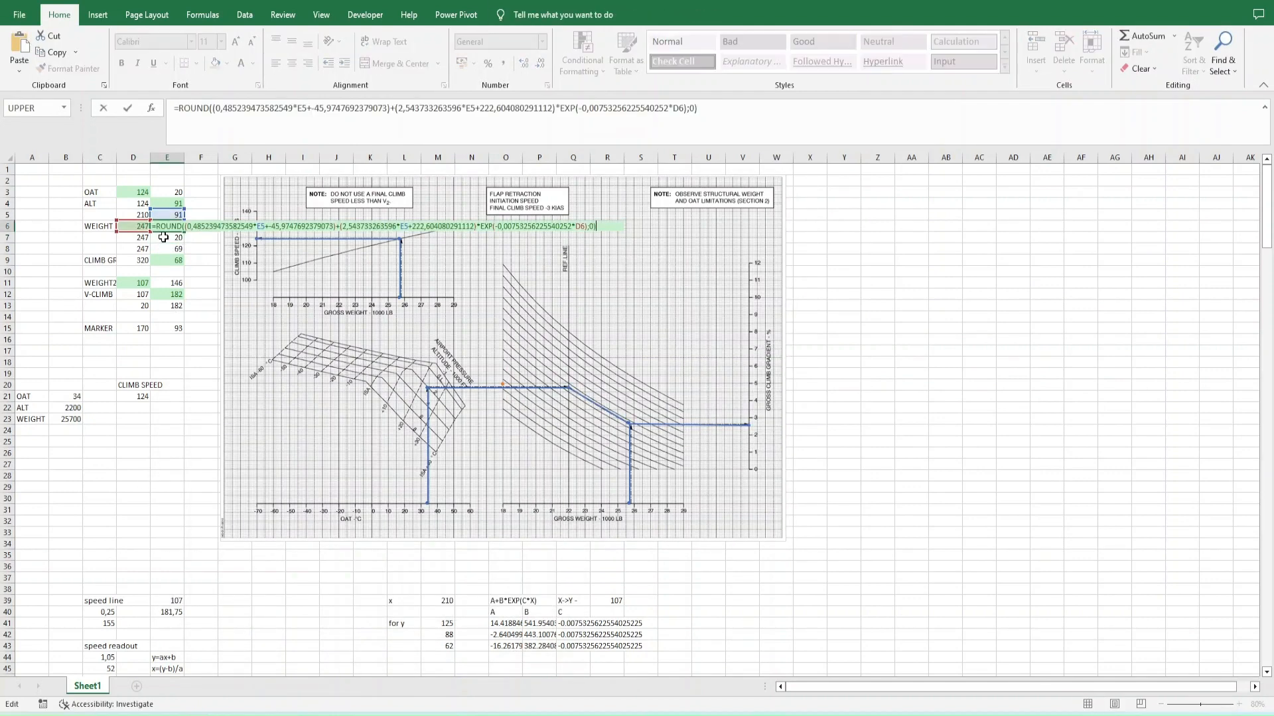
key("Return")
key("Down")
key("Right")
key("Up")
key("Up")
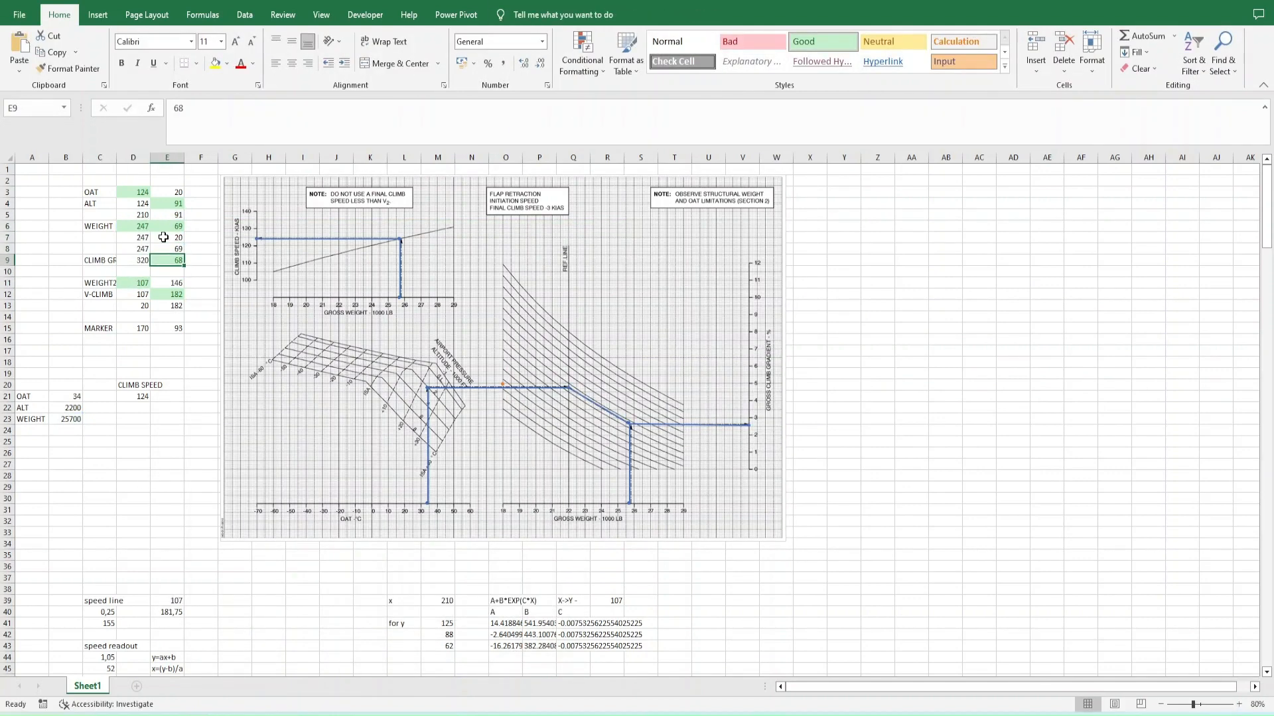
type("=E6")
key("Return")
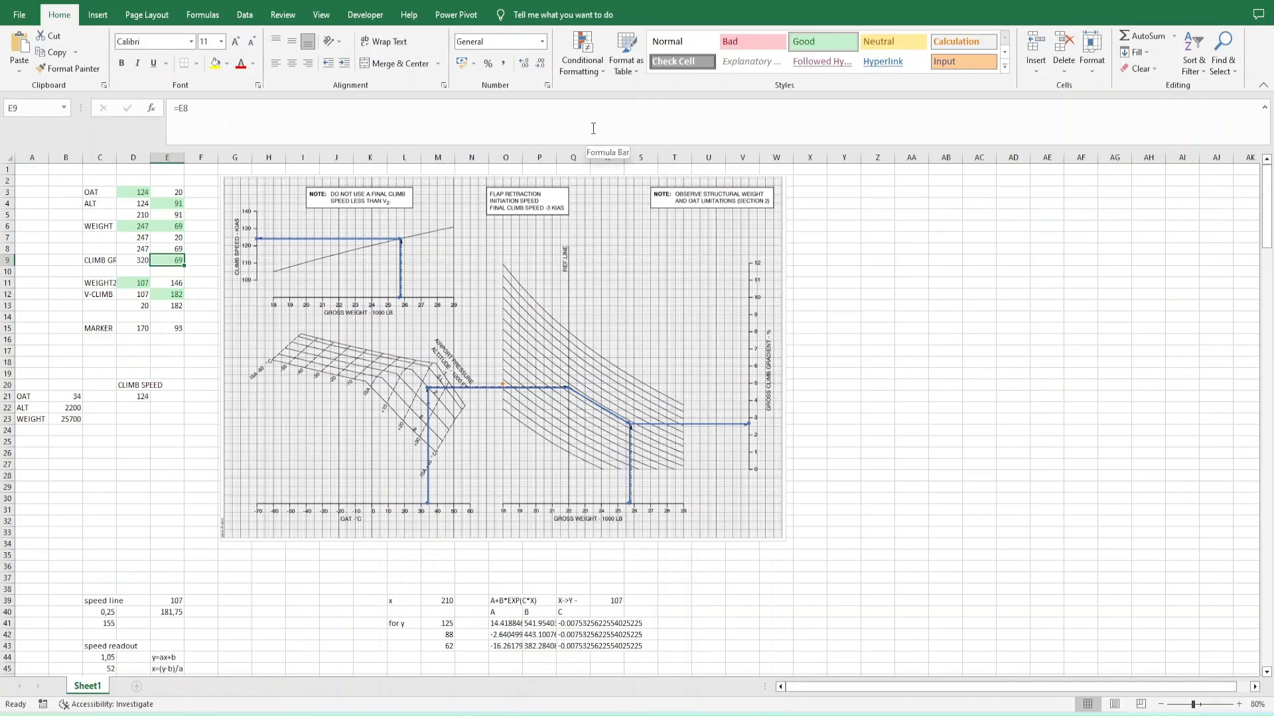
- In WebPlotDigitizer, add a dataset named GRADIENT and mark the gross climb gradient axis at 0, 1, 2 and 10
key("alt+Tab")
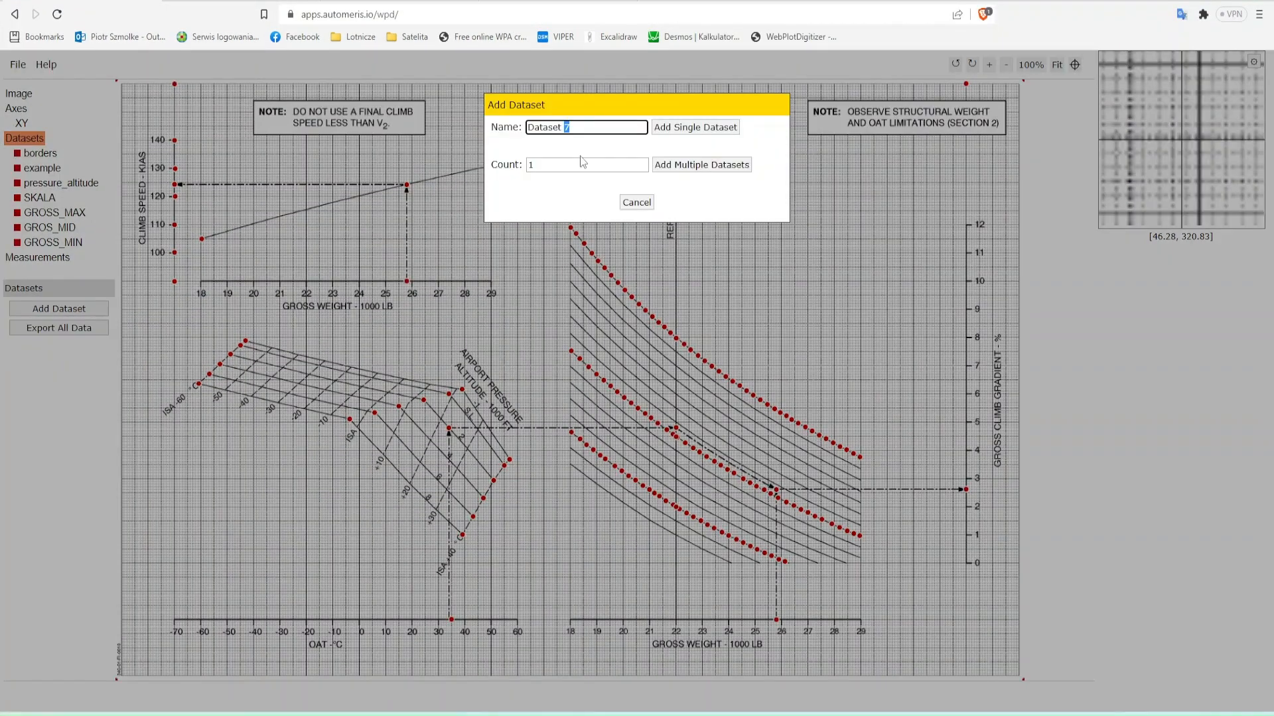
type("IENT")
key("Return")
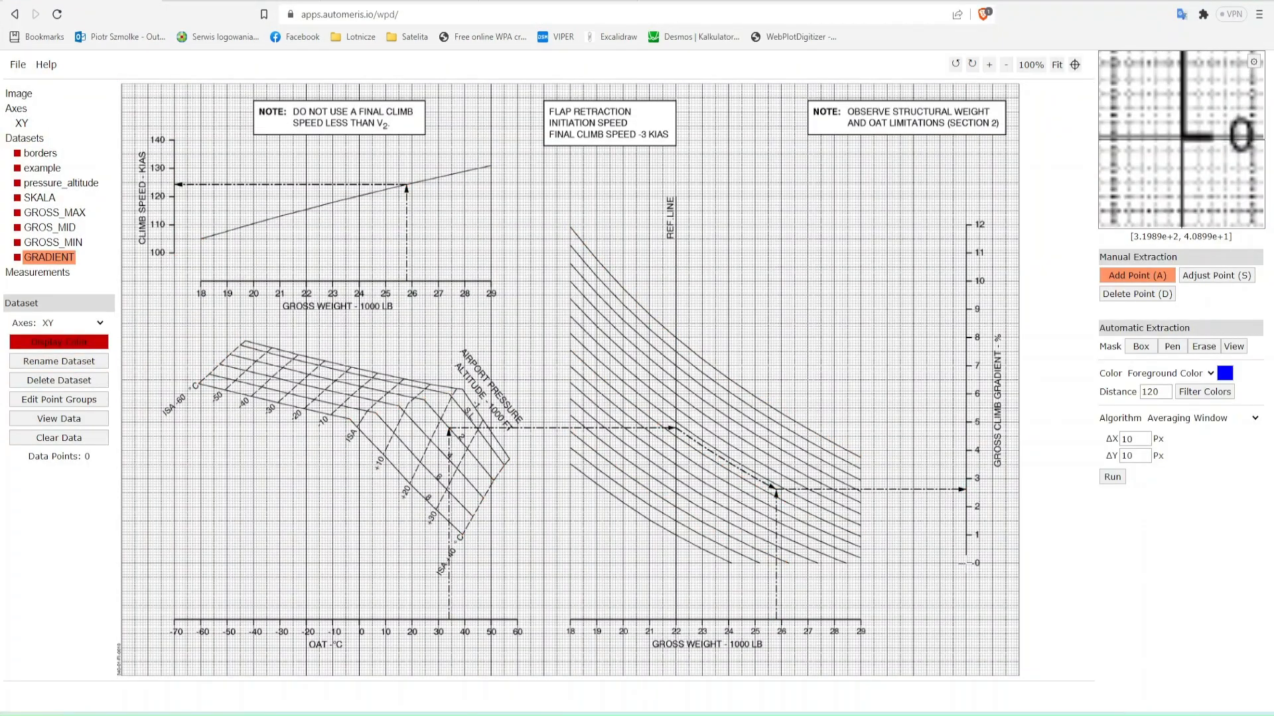
left_click(966, 563)
left_click(965, 534)
left_click(966, 282)
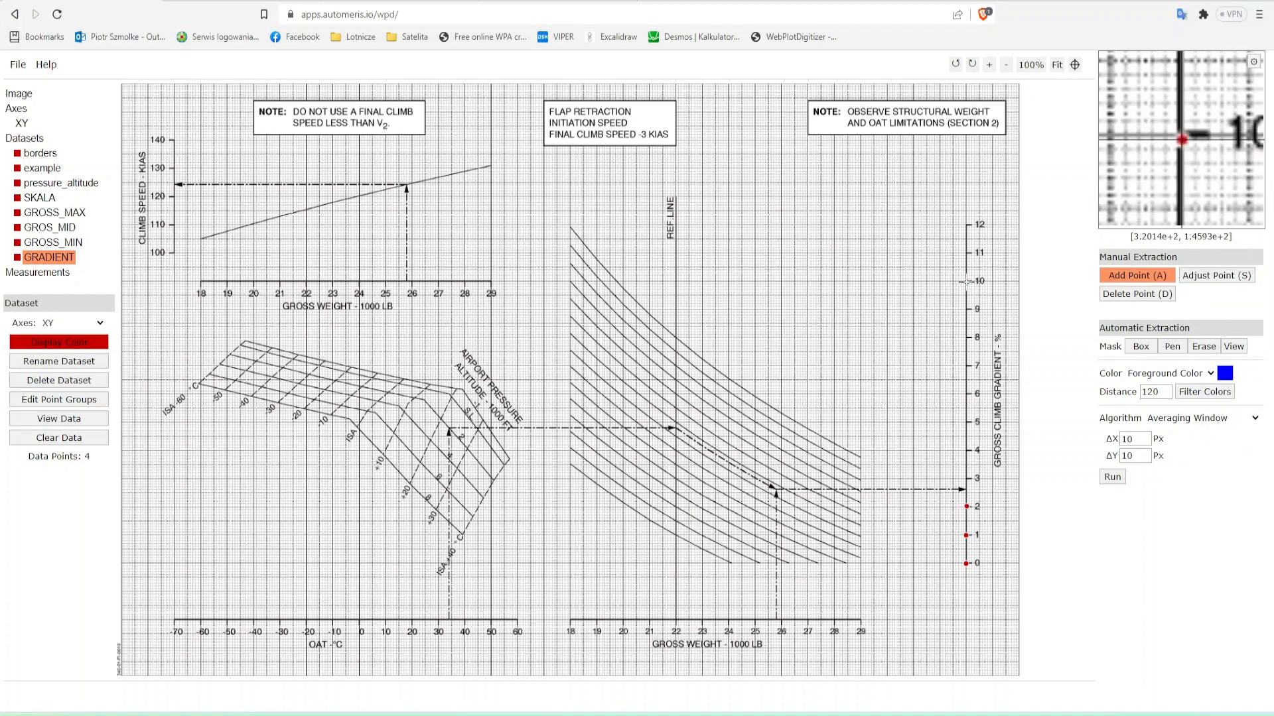
- Graph the GRADIENT data in Plotly and replace its x values with 0, 1, 2 and 10
left_click(59, 418)
left_click(611, 356)
left_click(379, 175)
key("Up")
key("Up")
type("0")
key("Return")
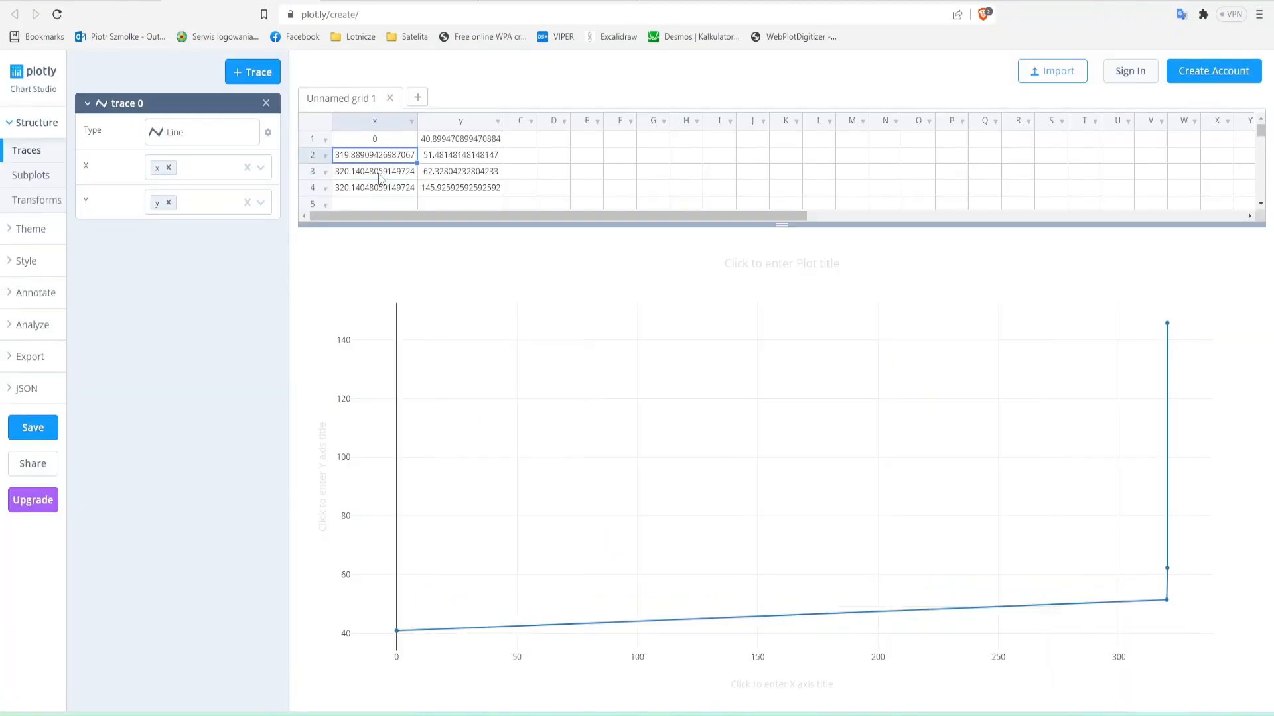
type("1")
key("Return")
type("2 10")
- Run a linear M*X + B curve fit on trace 0
left_click(46, 324)
left_click(260, 74)
left_click(178, 404)
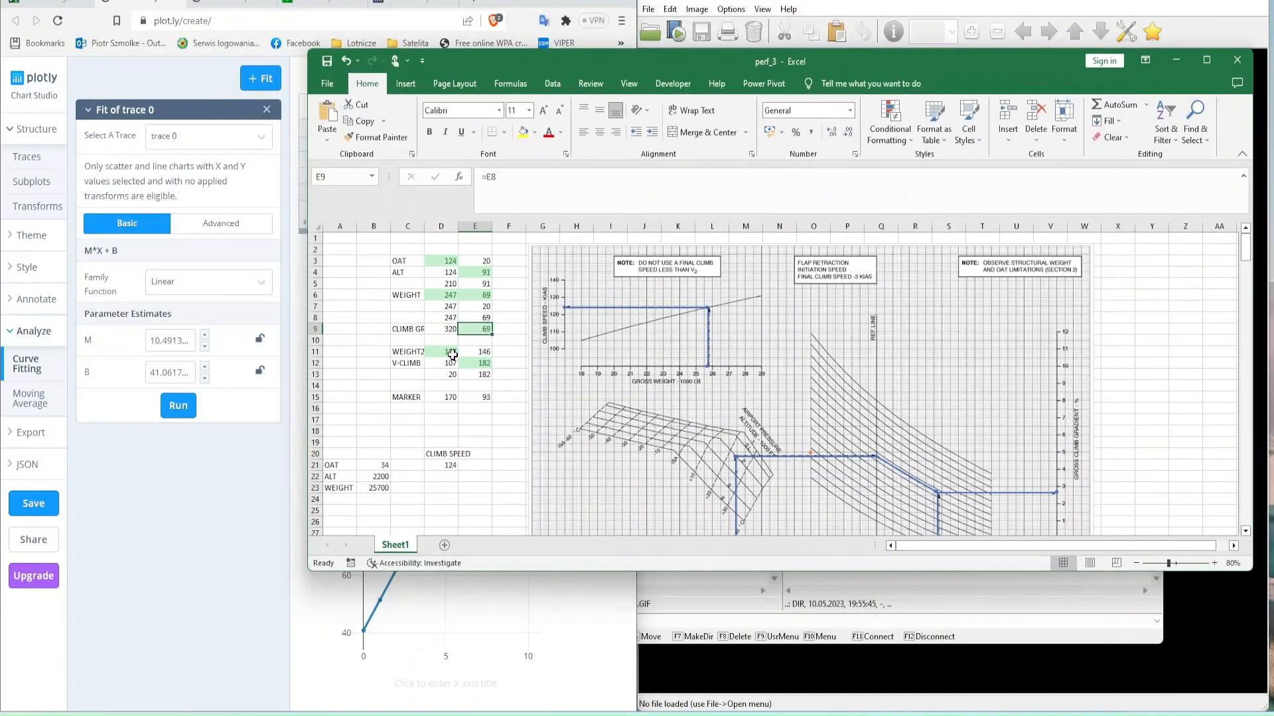
- In the Excel sheet, label D23 as GROSS CLIMB GRADIENT
scroll(438, 370, "down", 3)
type("GROSS CLIMB GRADIENT")
key("Return")
type("=")
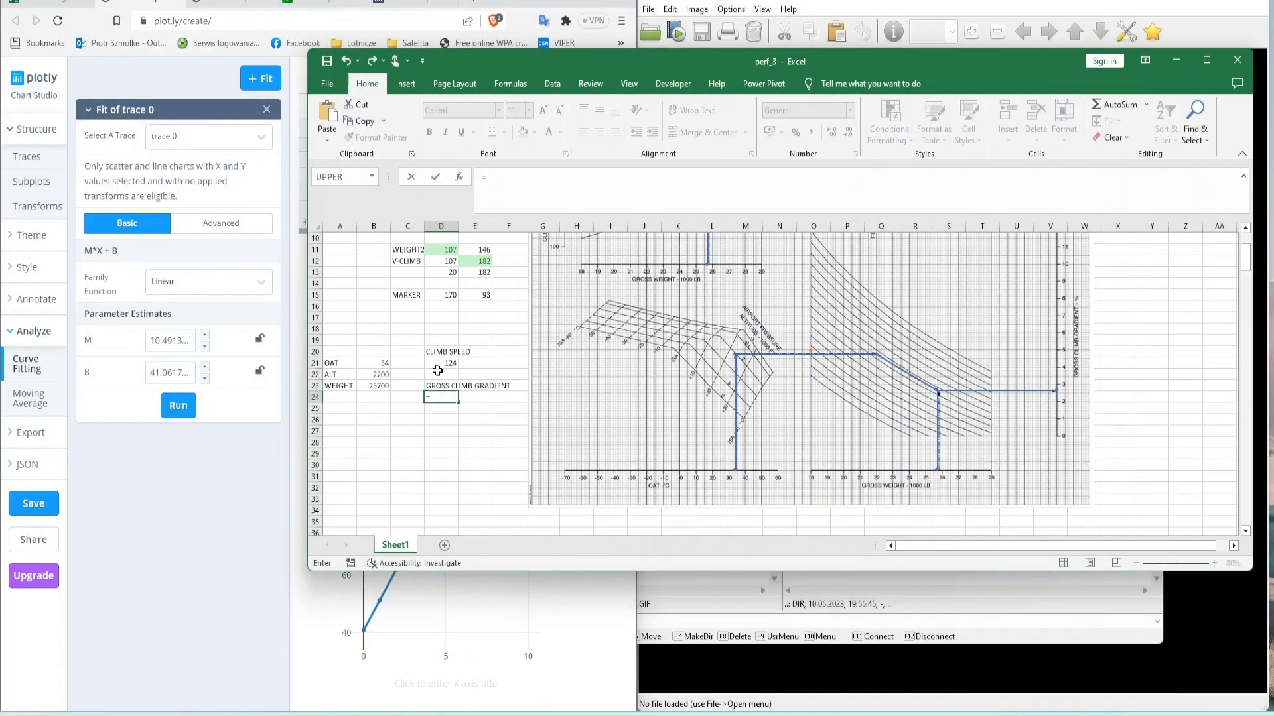
key("Escape")
- Note the line equation y=ax+b in D26 and its inverse x=(y-b)/a in D27
key("Down")
key("Down")
type("y=ax+b")
key("Return")
type("x=(y-b")
key("Left")
key("Right")
type("x=(y-b)/a")
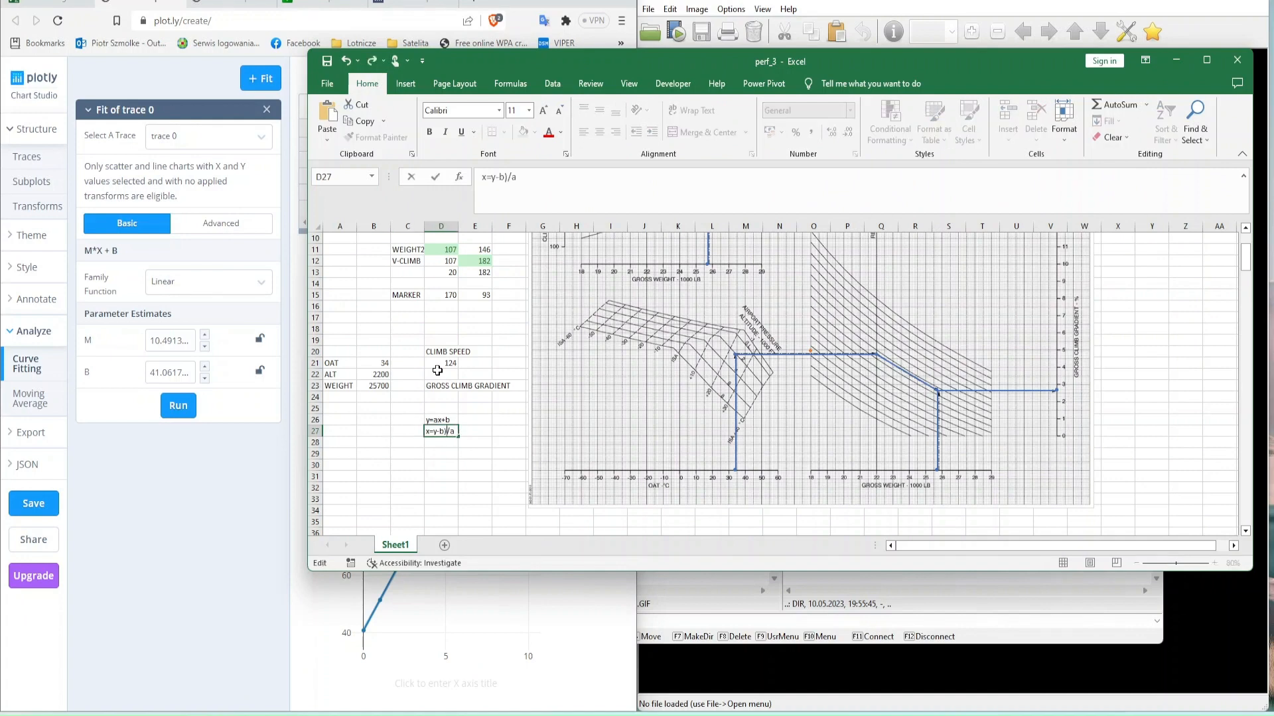
key("Return")
- Calculate the gross climb gradient in D24 with =(E9-41)/10,4, checking the intercept against Plotly's fitted B
key("Up")
key("Up")
key("Up")
key("Up")
type("=")
key("Up")
key("Up")
key("Up")
key("Up")
key("Up")
key("Up")
key("Up")
key("Up")
key("Up")
key("Up")
key("Up")
key("Up")
key("Up")
key("Up")
key("Right")
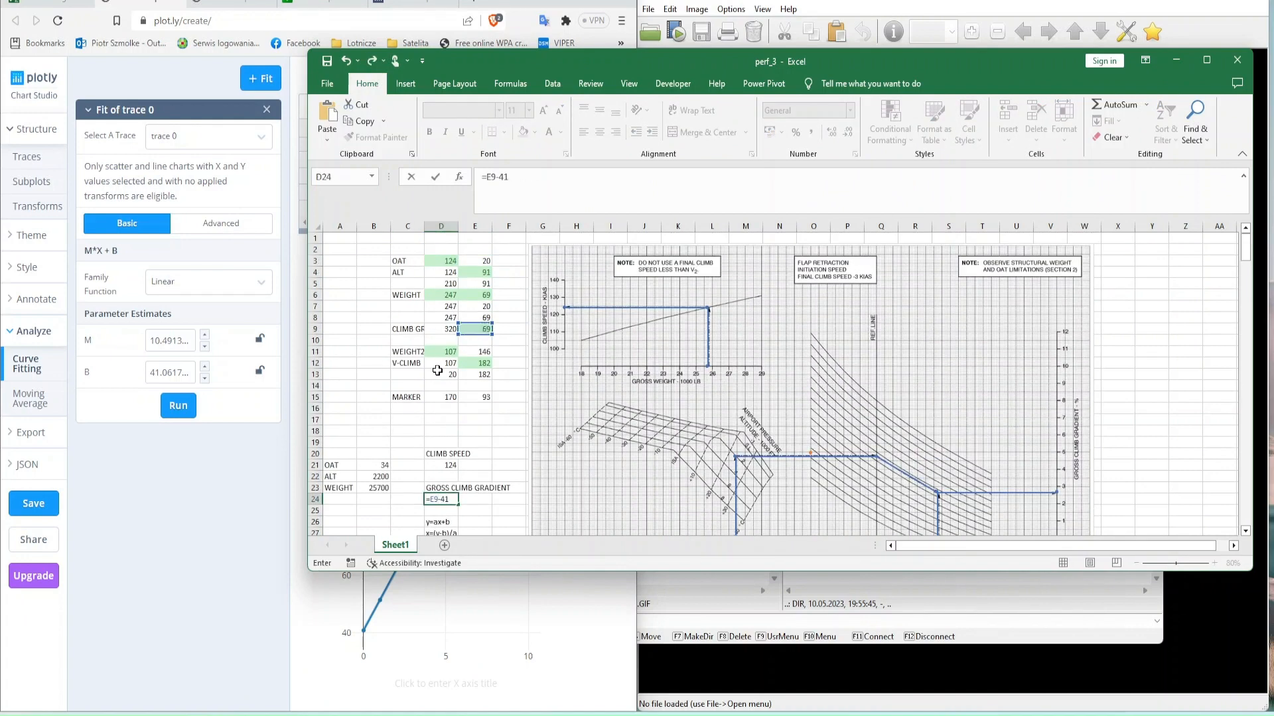
type("-41)/10,4")
key("ctrl+Return")
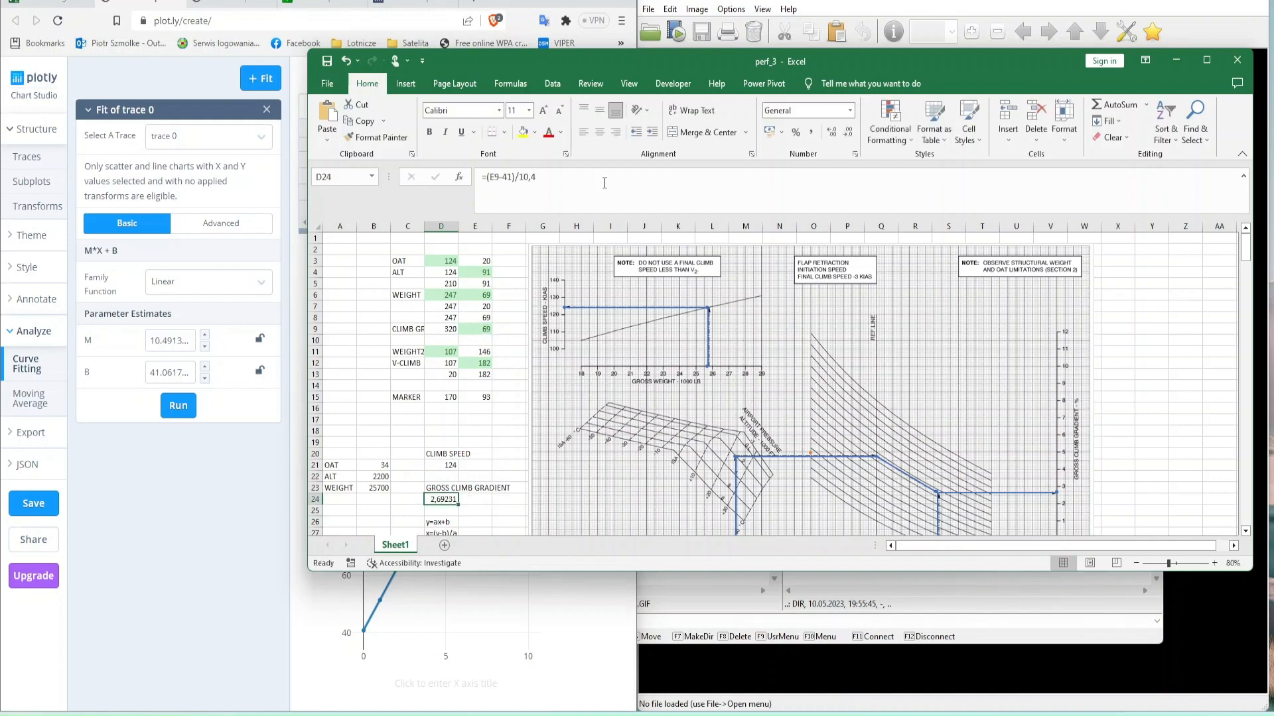
double_click(170, 373)
left_click(1035, 409)
- Test the gradient calculation by overwriting E9 with 180 and 170
left_click(475, 330)
key("Right")
key("Left")
type("180")
key("Right")
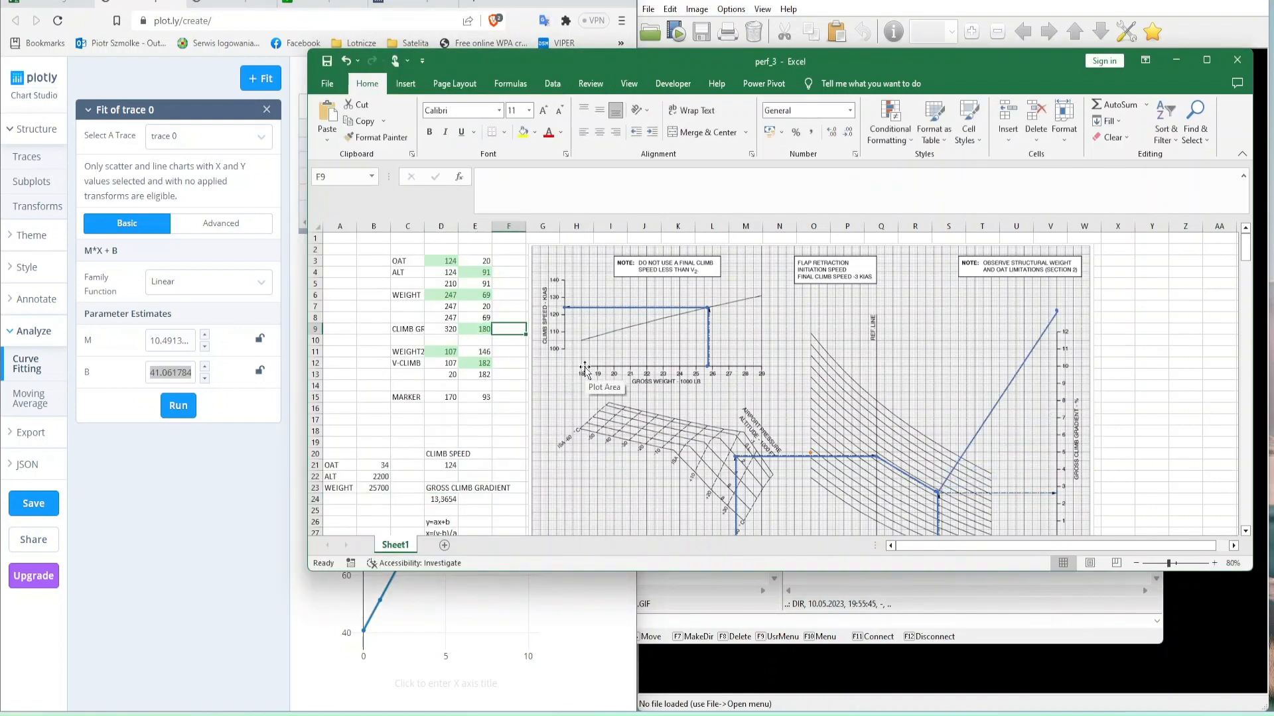
key("Left")
type("150")
key("Right")
key("Left")
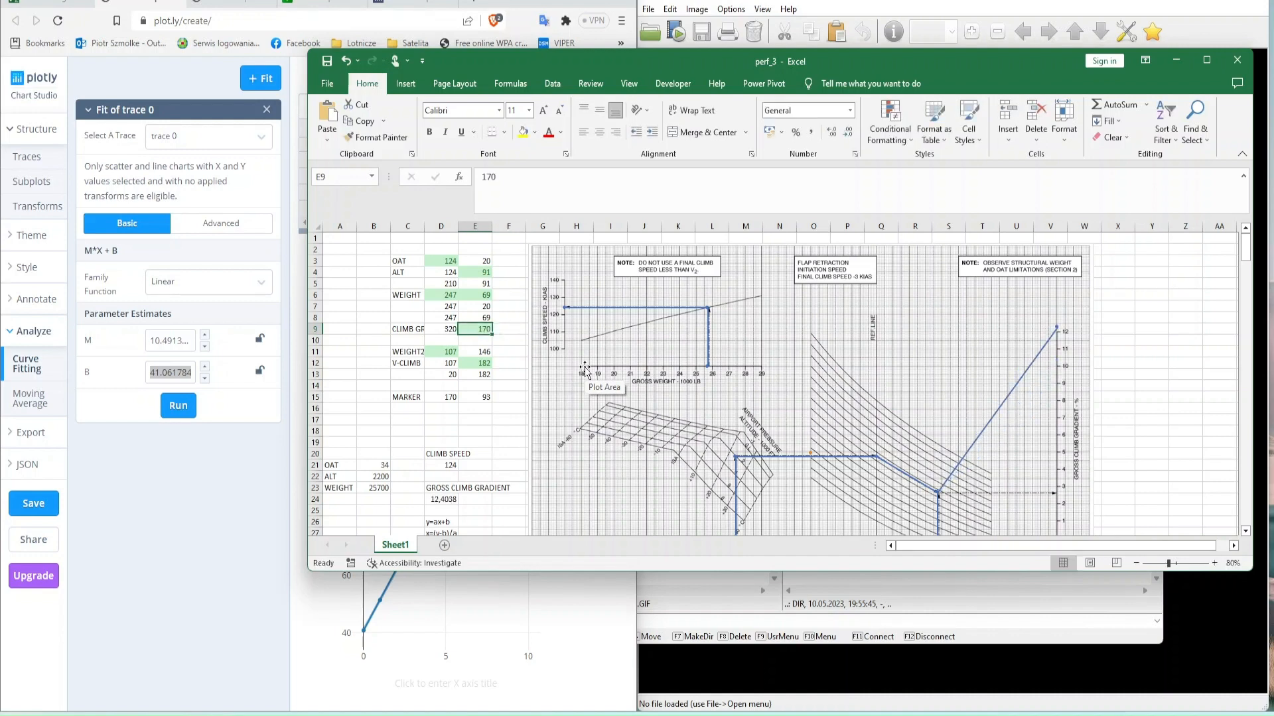
- Test the gross climb gradient calculation with the value 160 in E9
type("160")
key("Right")
scroll(418, 373, "down", 1)
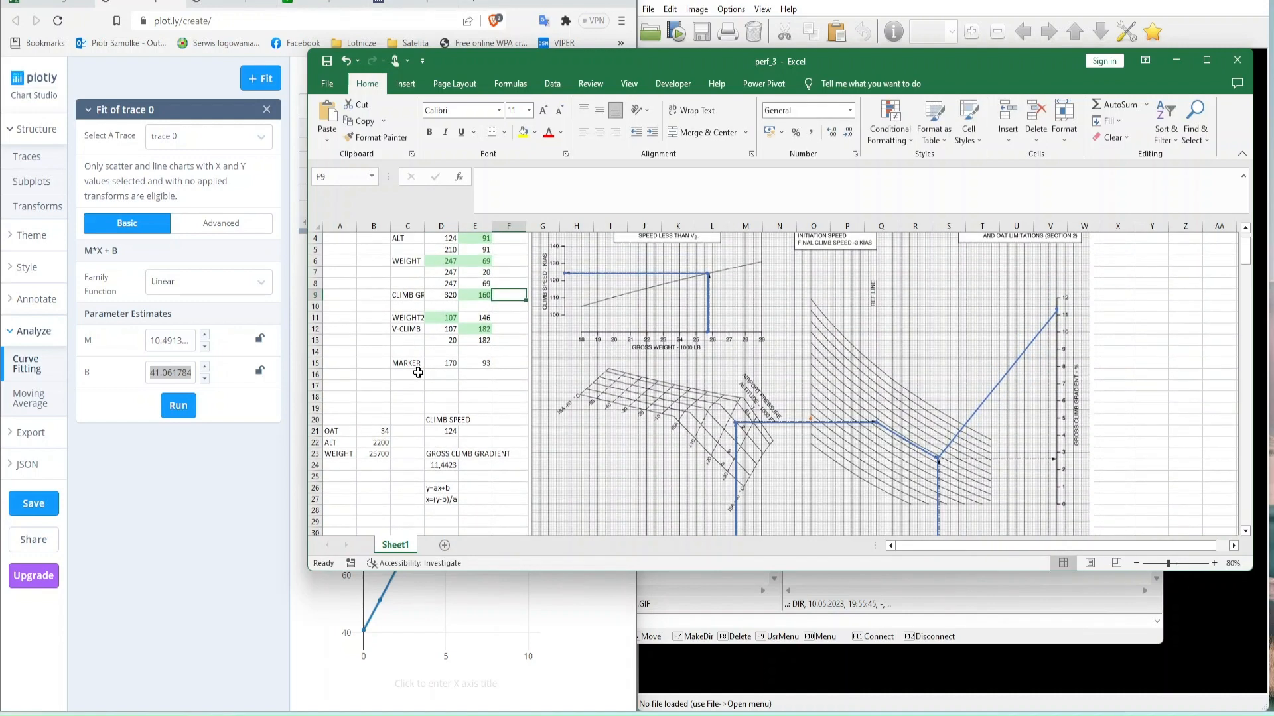
- Replace the test value in E9 with a reference to the cell directly above it, E8
scroll(445, 431, "up", 1)
key("Left")
type("=")
key("Up")
key("Return")
- Round the gross climb gradient in D24 with =ROUND((E9-41)/10,4;1)/100 and show it as a percentage
scroll(440, 418, "down", 5)
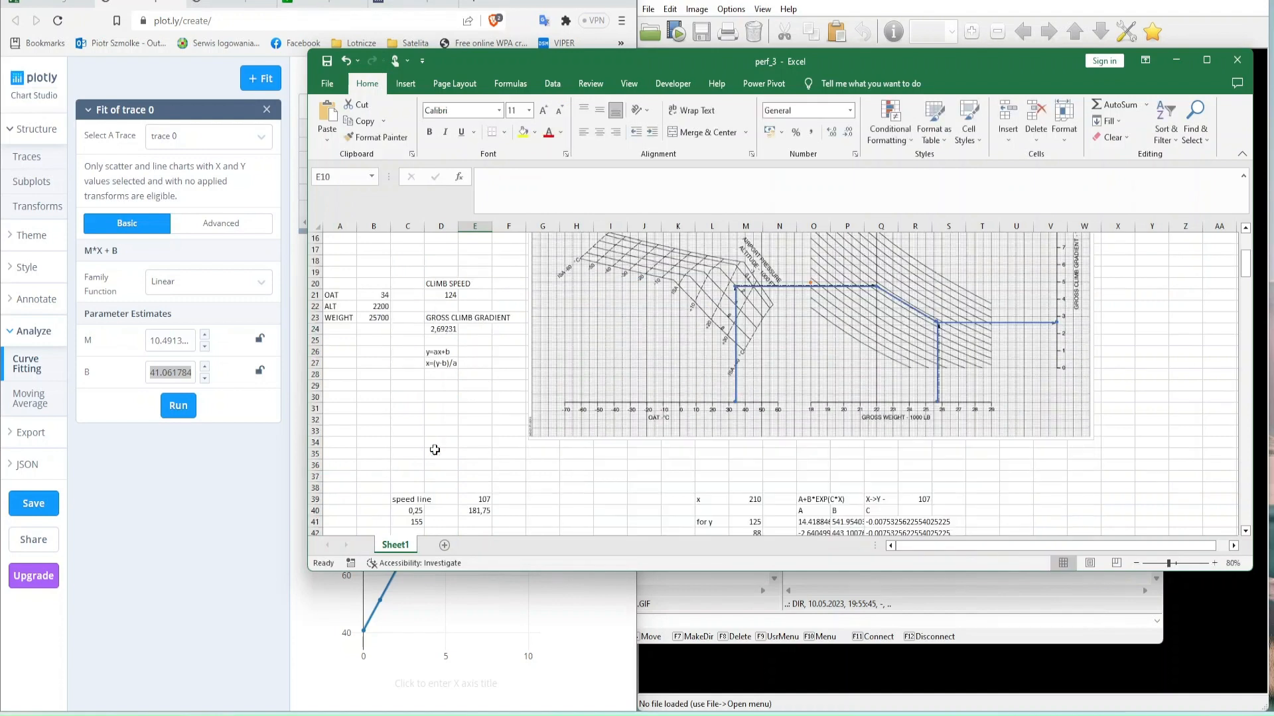
double_click(443, 330)
key("End")
type(";1)/100")
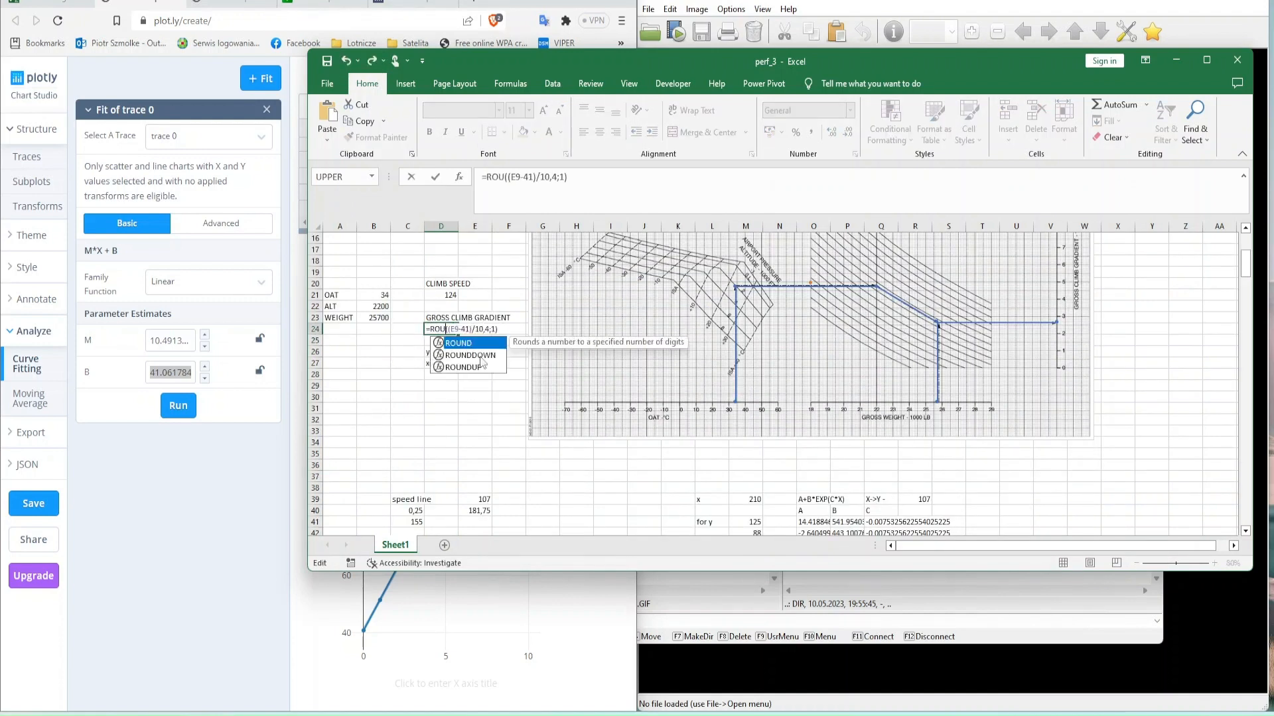
key("ctrl+Return")
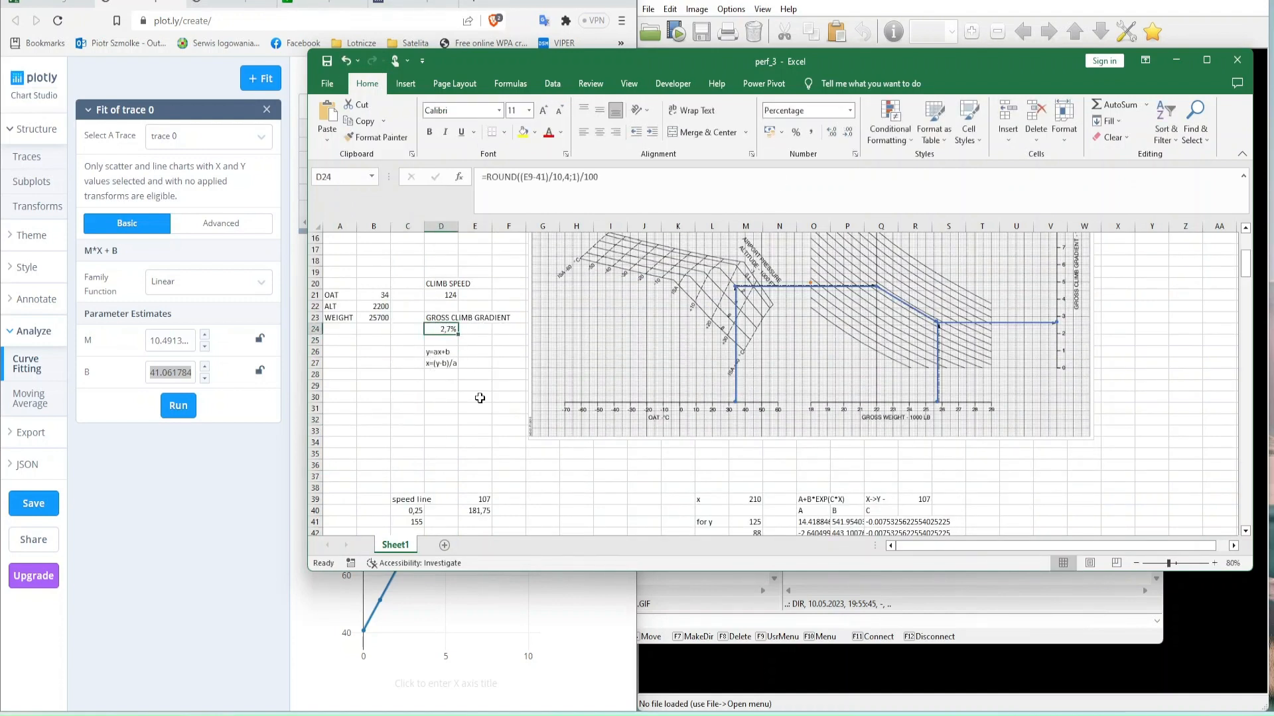
- Try clearing the helper calculations from row 37 downward, and undo it
scroll(409, 491, "up", 5)
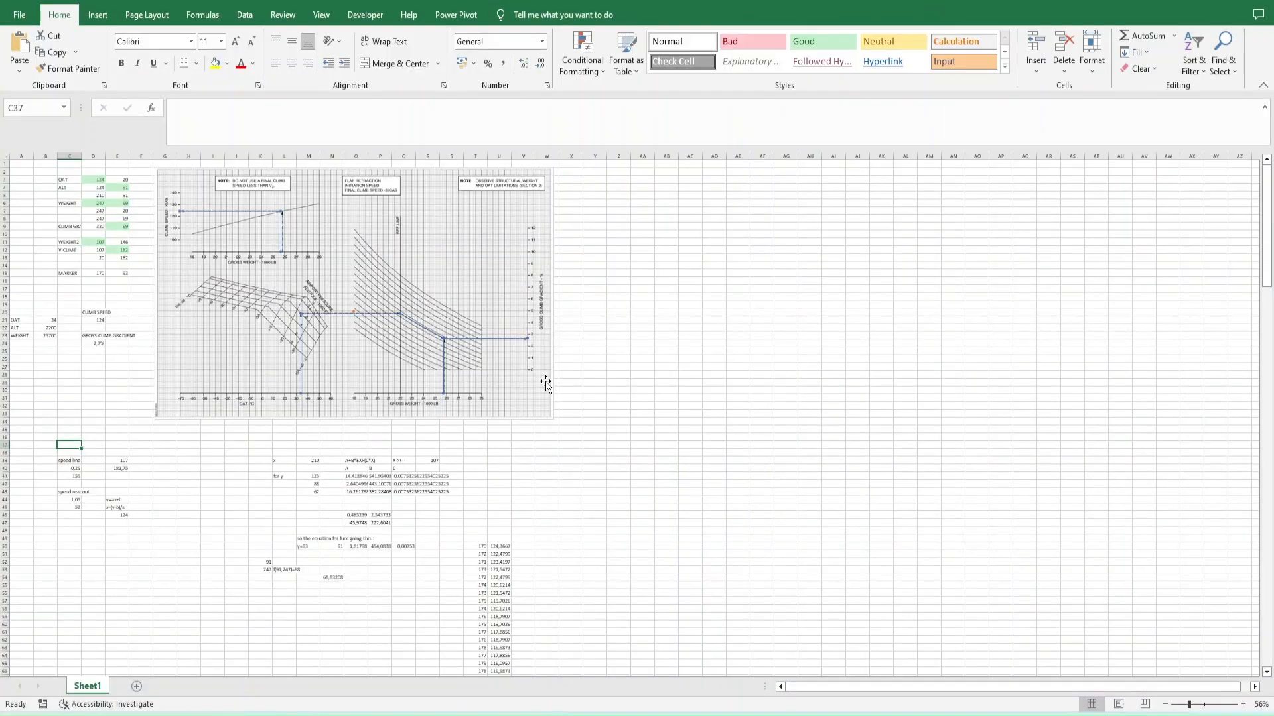
key("ctrl+shift+Down")
key("ctrl+Home")
key("ctrl+z")
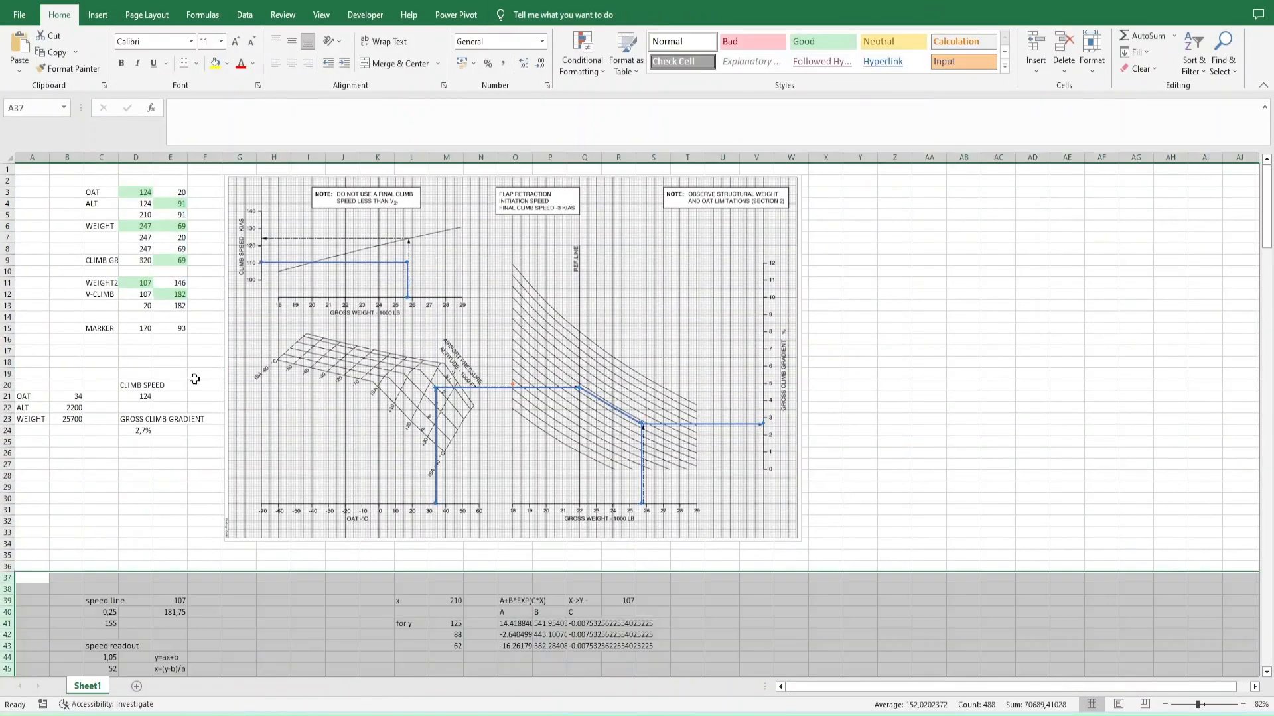
- Examine with formula tracing which cells depend on the speed line helper block around C39:E41
scroll(166, 345, "down", 1)
left_click(135, 285)
left_click(320, 18)
left_click(245, 16)
left_click(99, 17)
left_click(146, 16)
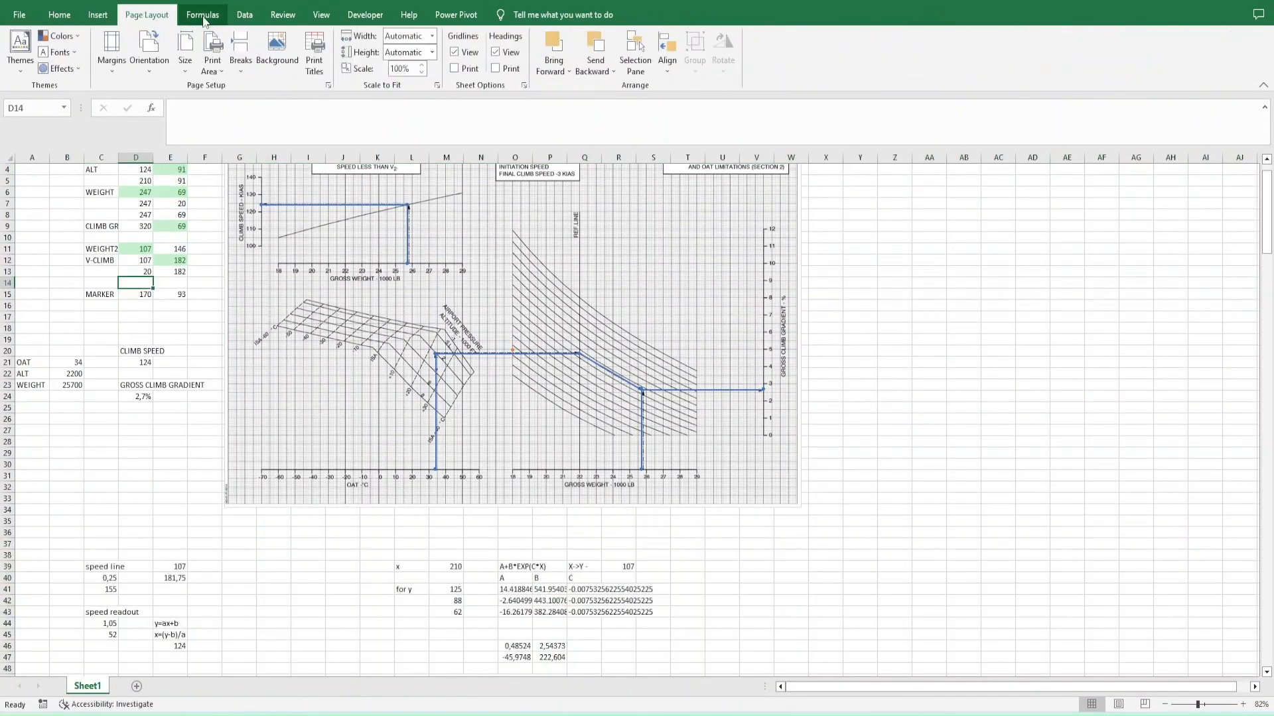
left_click(205, 18)
left_click(104, 591)
left_click(564, 38)
key("Return")
left_click_drag(101, 568, 171, 601)
key("Right")
key("Right")
key("Down")
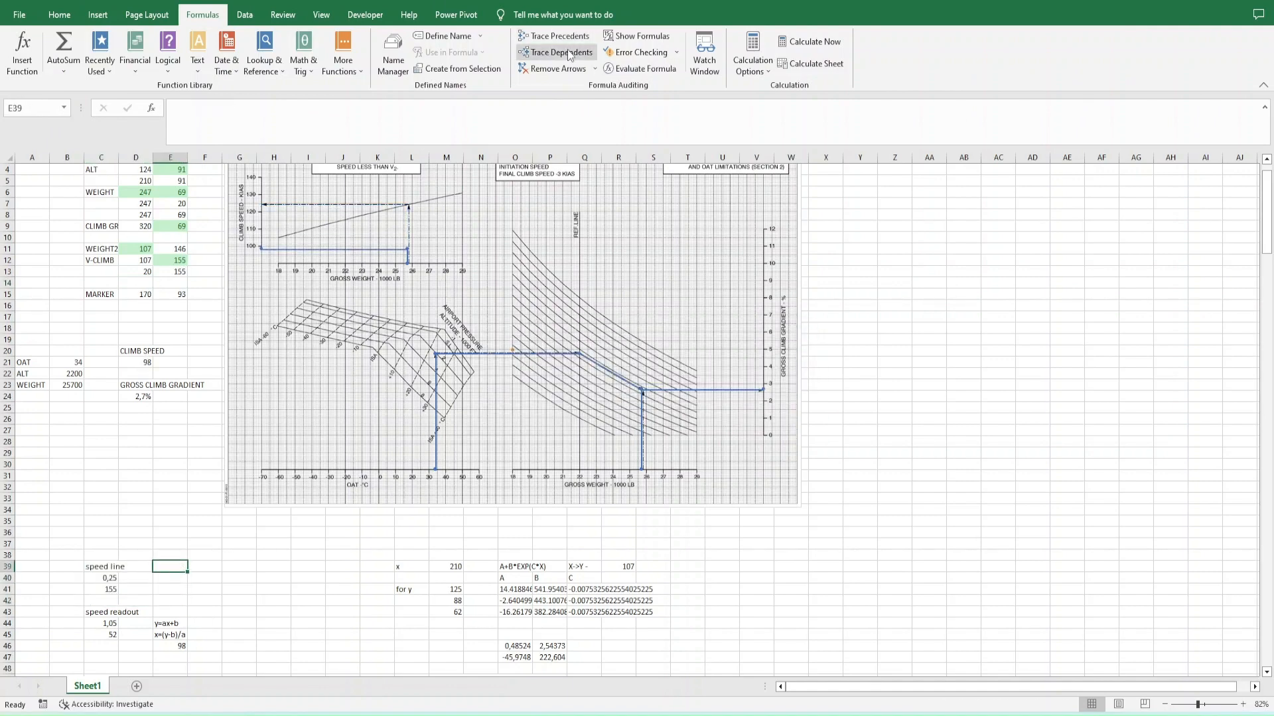
- Make the V-CLIMB formula in E12 independent of the helper cells with =ROUND(0,25*D12+155;0) and remove the tracing arrows
double_click(174, 261)
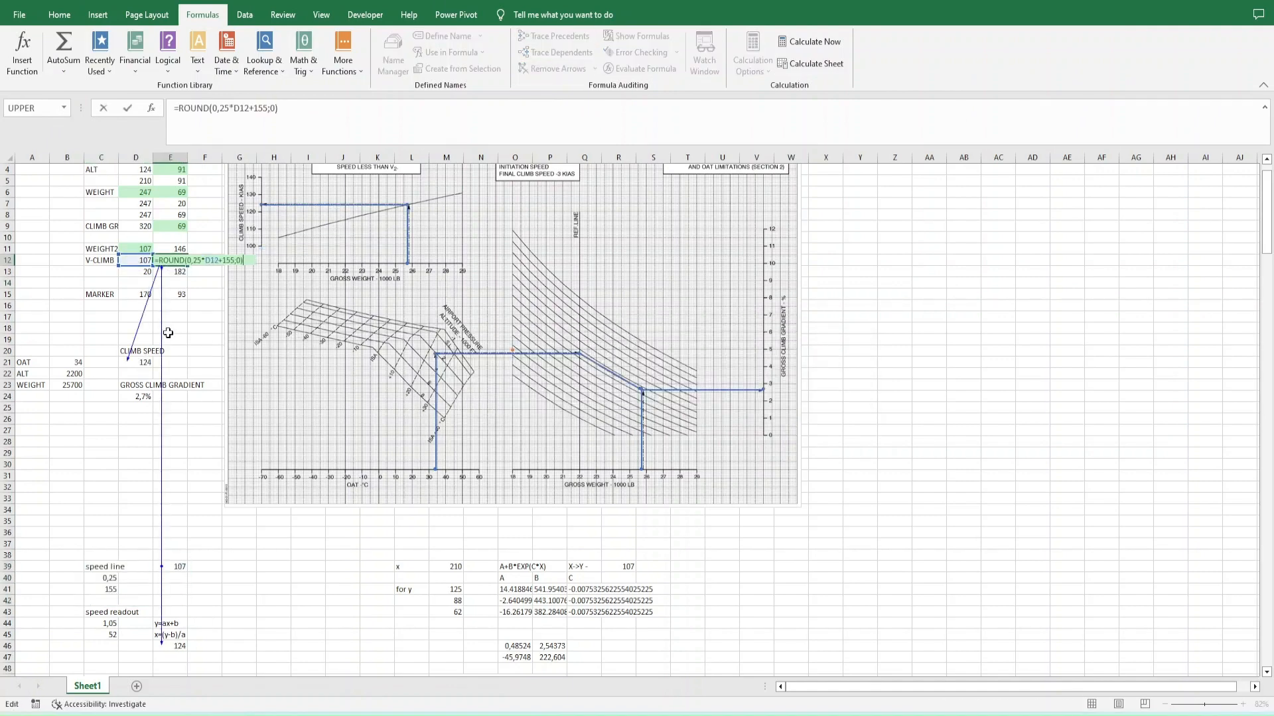
key("Return")
left_click(542, 72)
double_click(137, 250)
double_click(171, 272)
- Clear all helper calculations from row 37 downward
left_click(47, 539)
key("ctrl+shift+Right")
key("ctrl+shift+Down")
key("Delete")
key("ctrl+BackSpace")
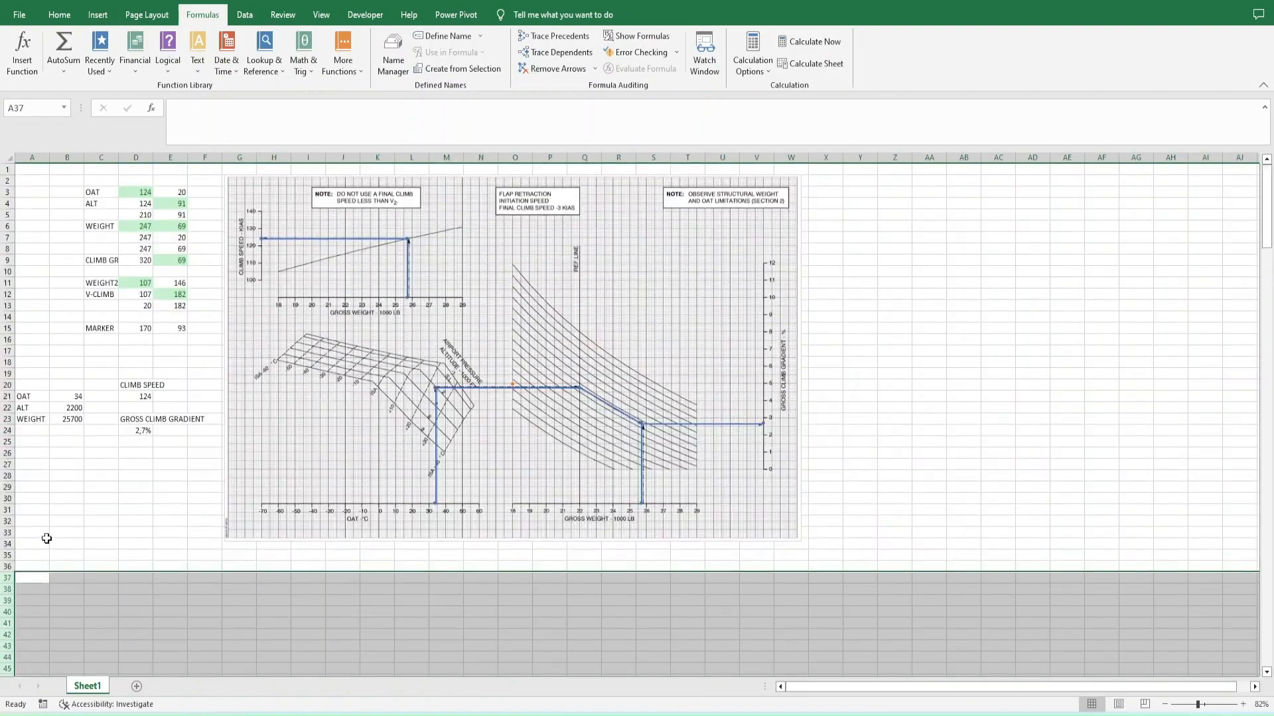
- Clear the MARKER coordinates in D15:E15
left_click(133, 329)
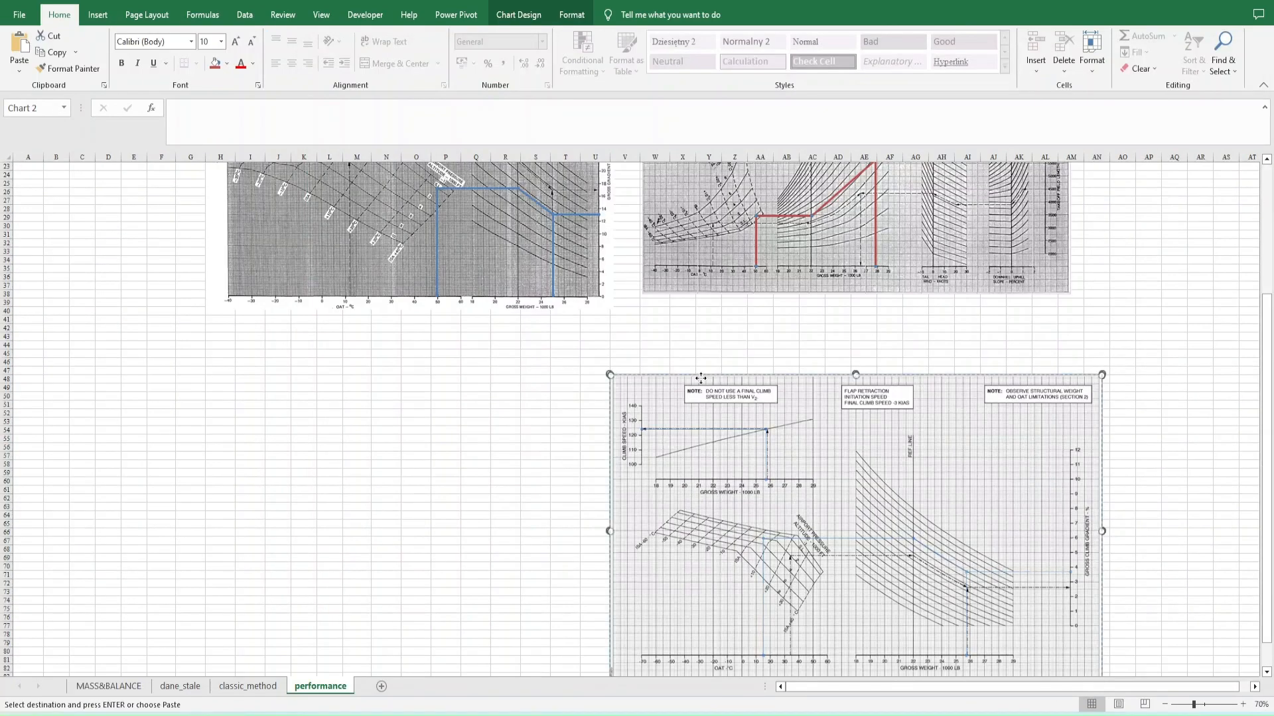
scroll(1129, 285, "up", 5)
scroll(1157, 213, "right", 5)
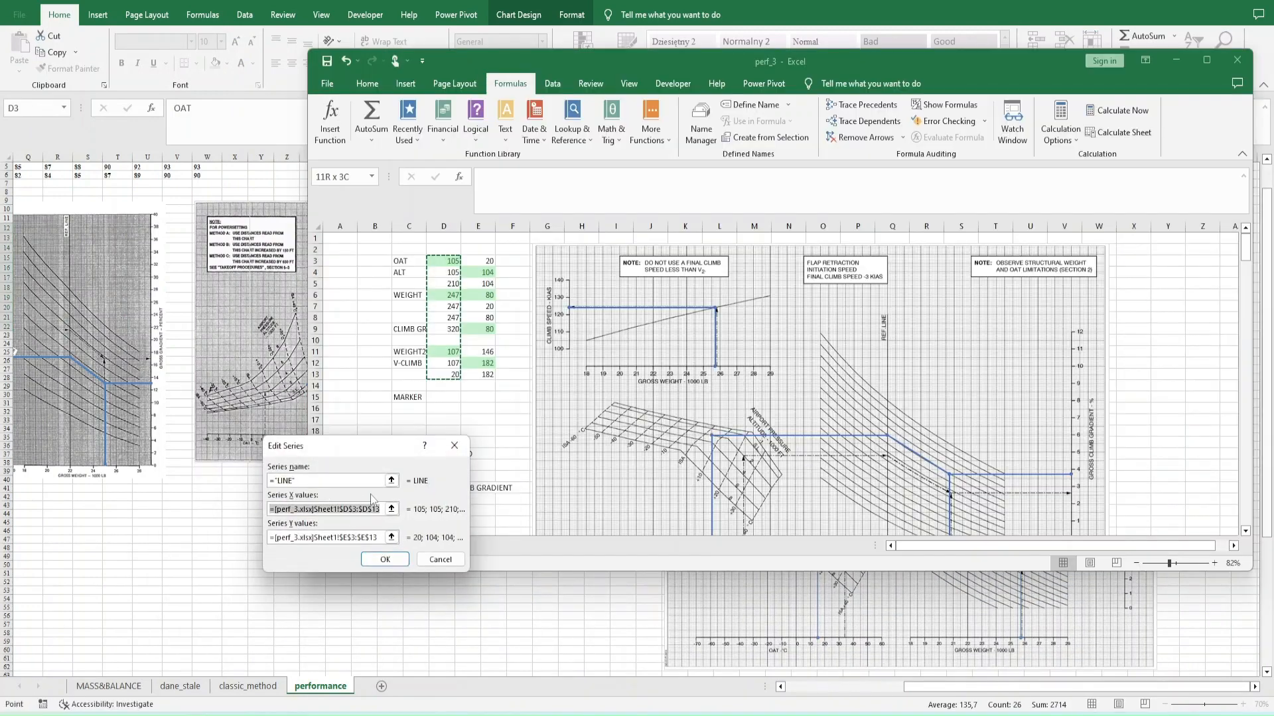
- Try to point the copied chart's LINE series at performance!$AQ$12:$AQ$22 for X and $AR$12:$AR$22 for Y
left_click(391, 509)
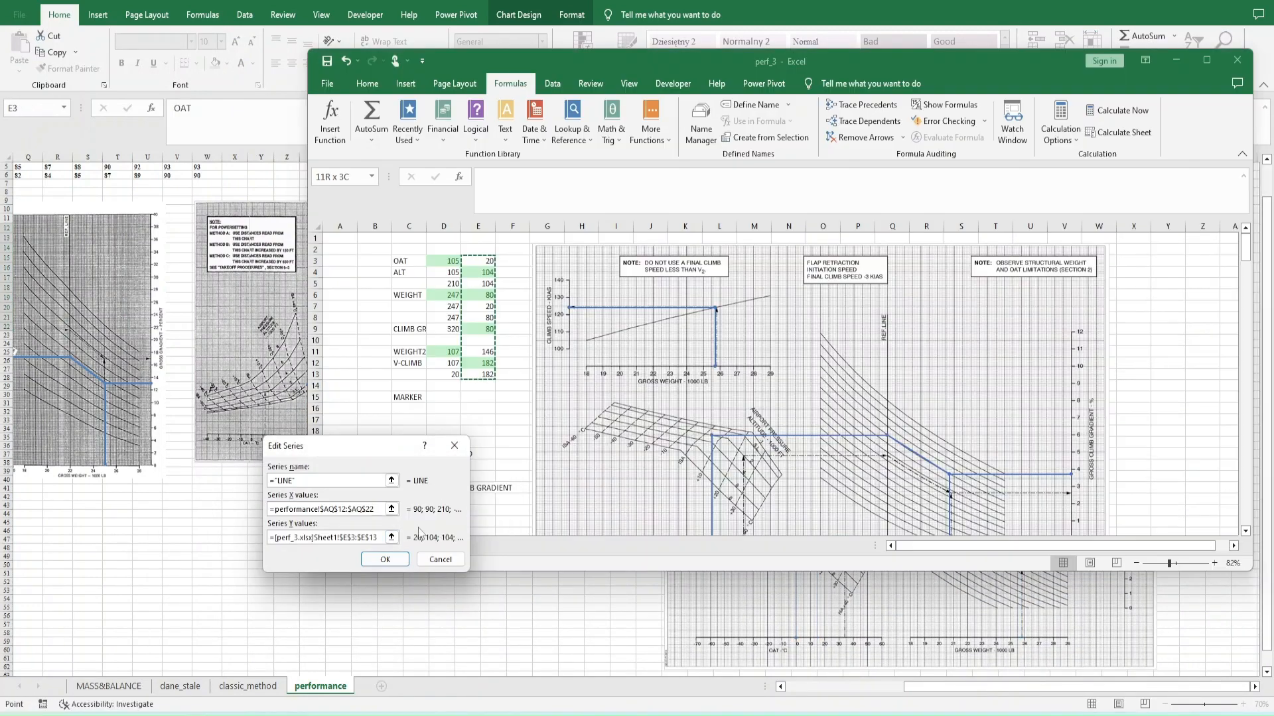
left_click(752, 227)
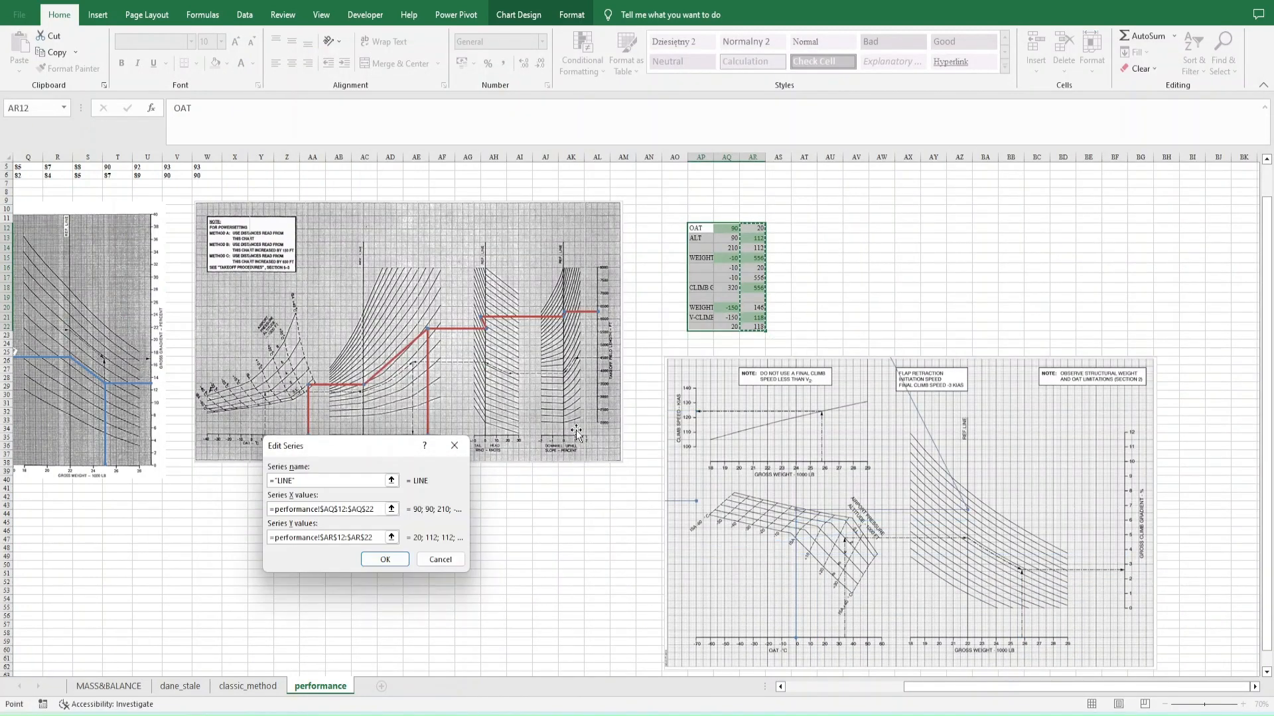
left_click(385, 559)
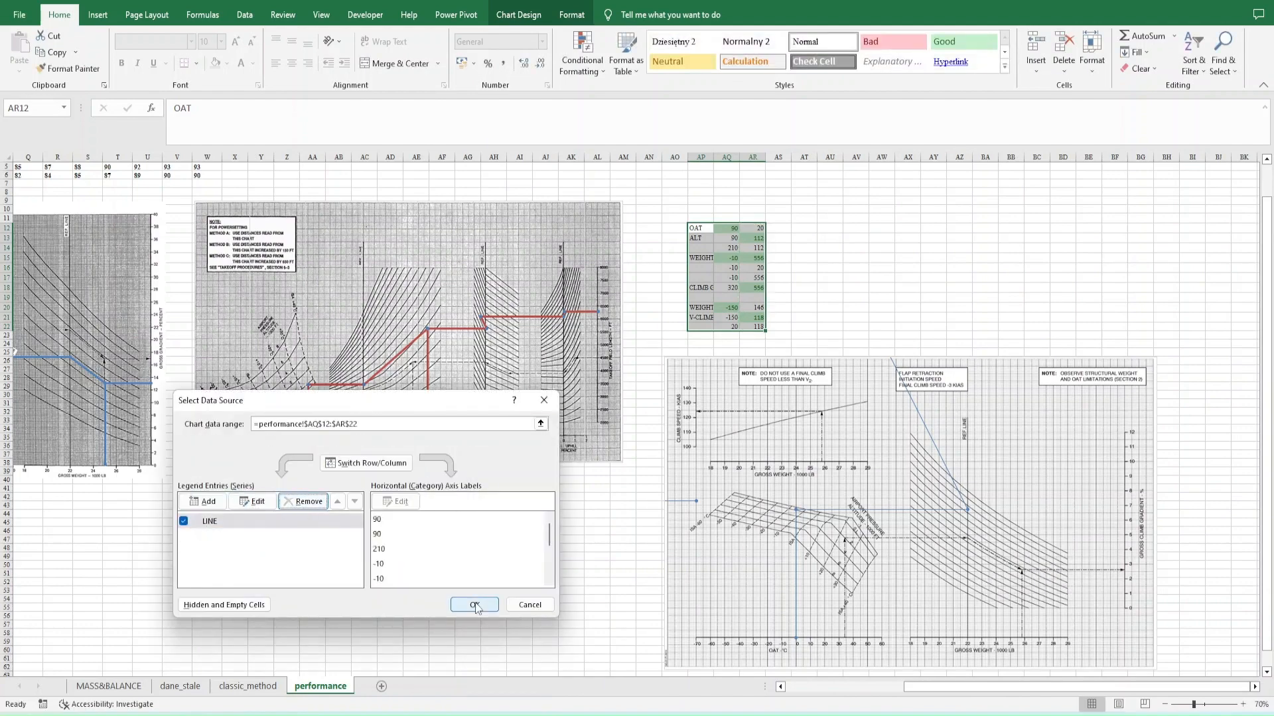
left_click(475, 605)
- Copy A3:E24 from the perf_3 workbook and paste it at AO10 on the performance sheet
key("alt+Tab")
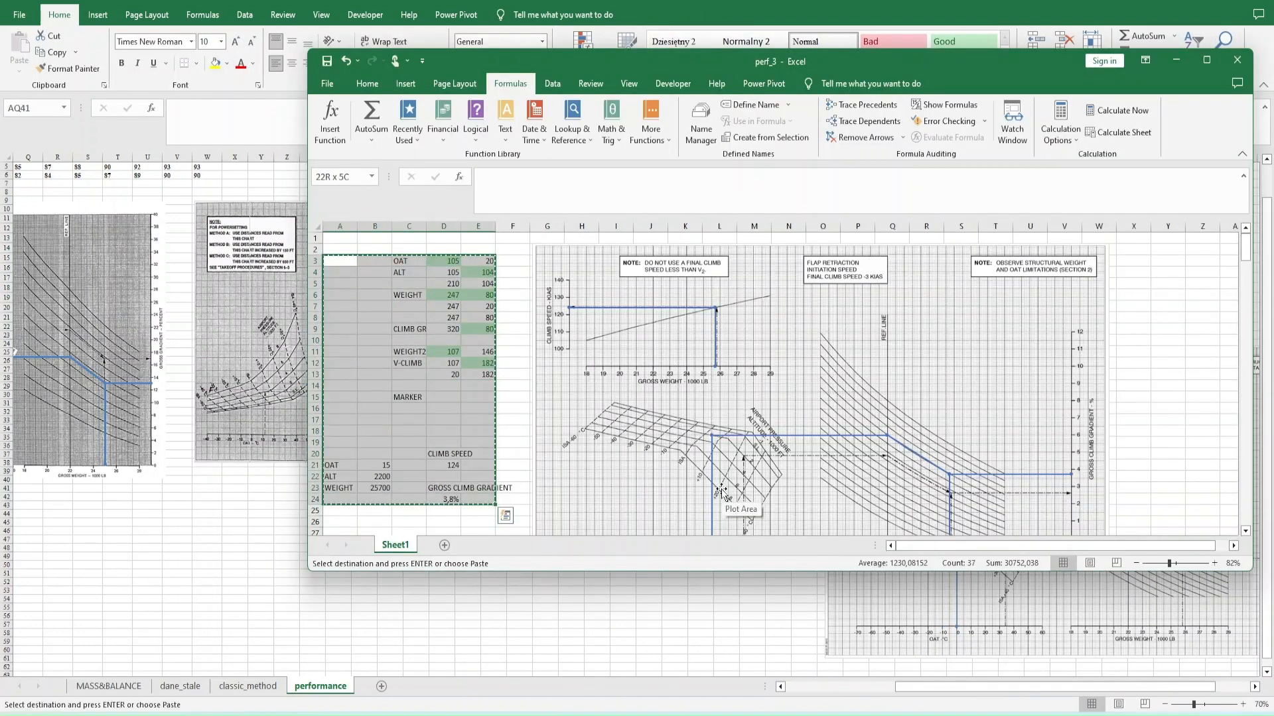
key("alt+Tab")
left_click(674, 210)
type("OAT\t105\t20 \t\tALT\t105\t104 \t\t\t210\t104 \t\tWEIGHT\t247\t80 \t\t\t247\t20 \t\t\t247\t80 \t\tCLIMB GR\t320\t80 \t\t\t\t \t\tWEIGHT2\t107\t146 \t\tV-CLIMB\t107\t182 \t\t\t20\t182 \t\t\t\t \t\tMARKER\t\t \t\t\t\t \t\t\t\t \t\t\t\t \t\t\t\t \t\t\tCLIMB SPEED\t OAT\t15\t\t124\t ALT\t2200\t\t\t WEIGHT\t25700\t\tGROSS CLIMB GRADIENT\t \t\t\t3,8%")
- Set the climb chart's LINE series to X values AR10:AR20 and Y values AS10:AS20 on the performance sheet
double_click(862, 411)
left_click_drag(755, 260, 791, 287)
left_click_drag(804, 279, 807, 256)
right_click(918, 464)
left_click(955, 538)
left_click(256, 500)
left_click_drag(375, 509, 268, 509)
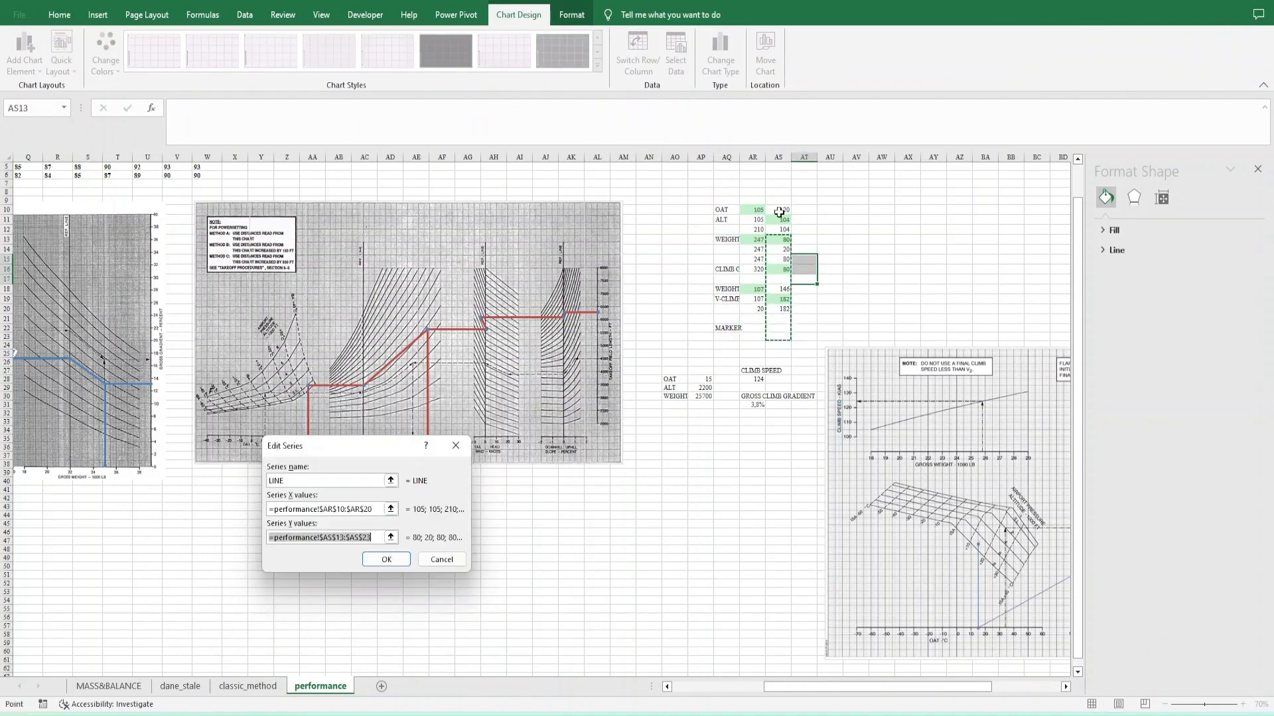
left_click_drag(779, 212, 779, 310)
left_click(387, 559)
left_click(475, 604)
- Clear the leftover MARKER label in AQ22 below the pasted line coordinates
left_click(728, 383)
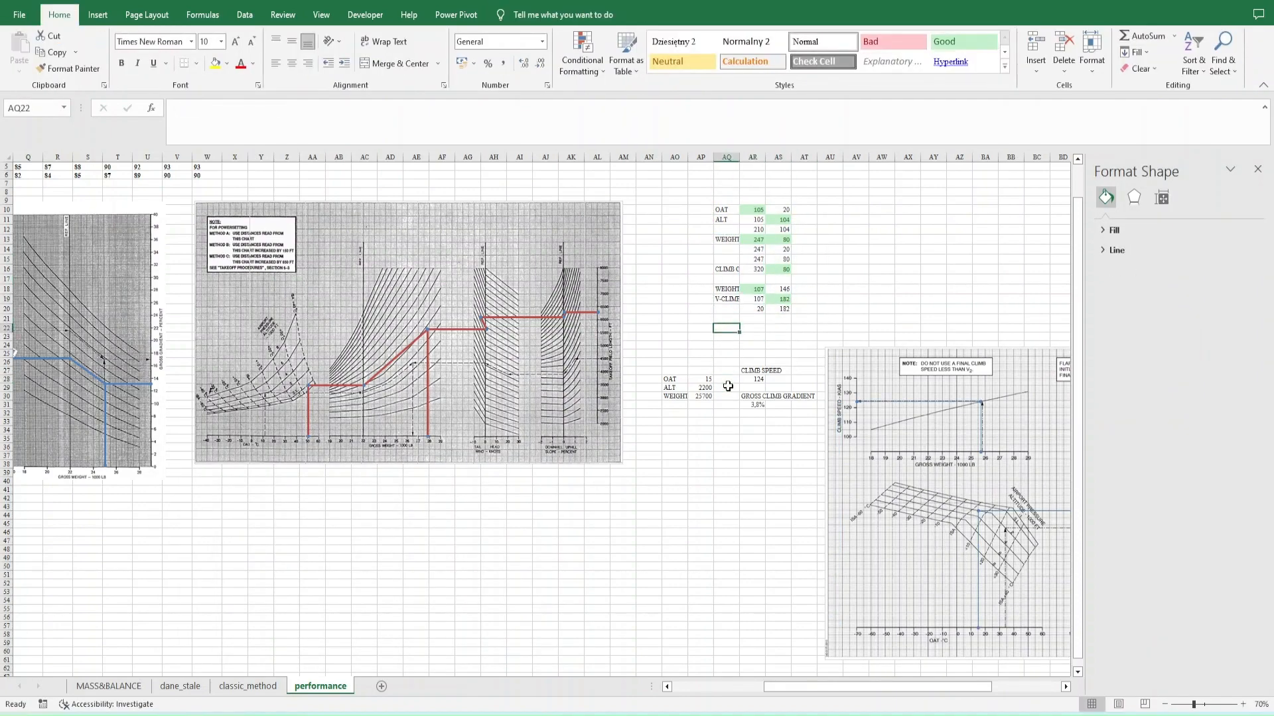
scroll(728, 386, "right", 5)
left_click(703, 388)
scroll(320, 435, "left", 9)
scroll(552, 327, "right", 7)
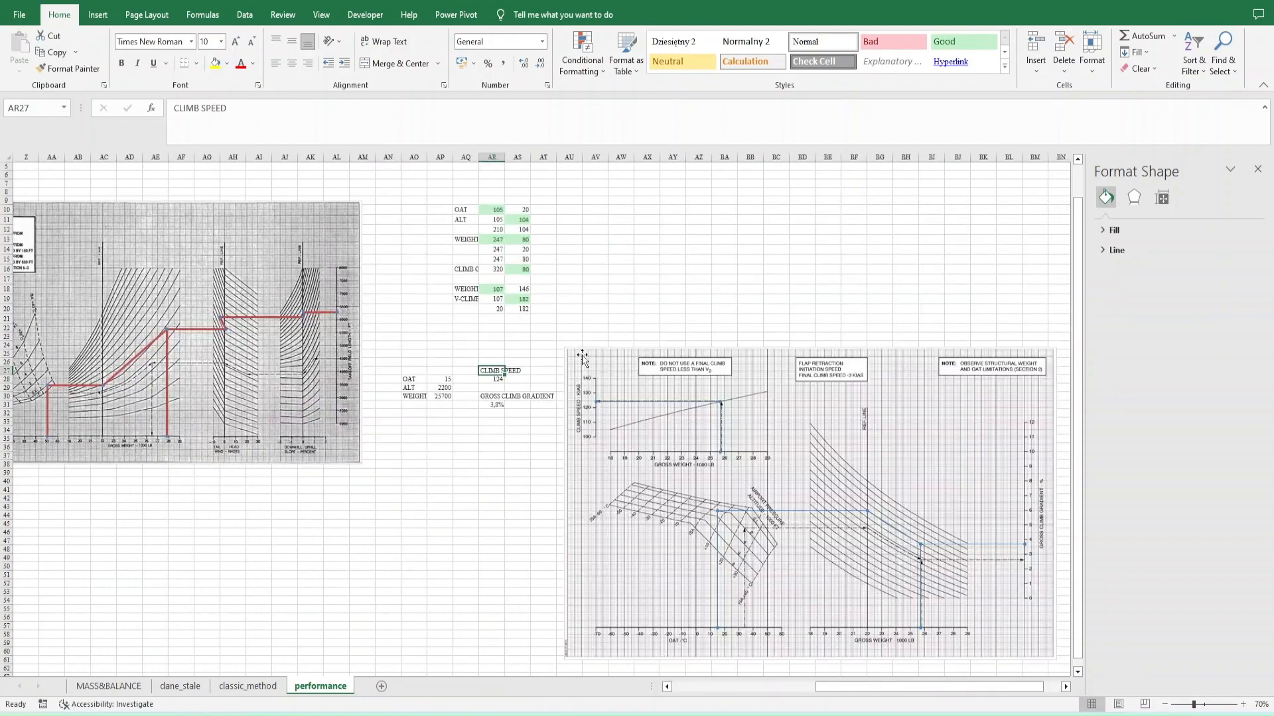
- Move the climb chart up beside the pasted coordinate table and make it slightly smaller
left_click_drag(584, 531, 580, 379)
left_click(517, 390)
left_click(572, 490)
left_click(572, 490)
- Make the climb chart's LINE series thicker
left_click(753, 342)
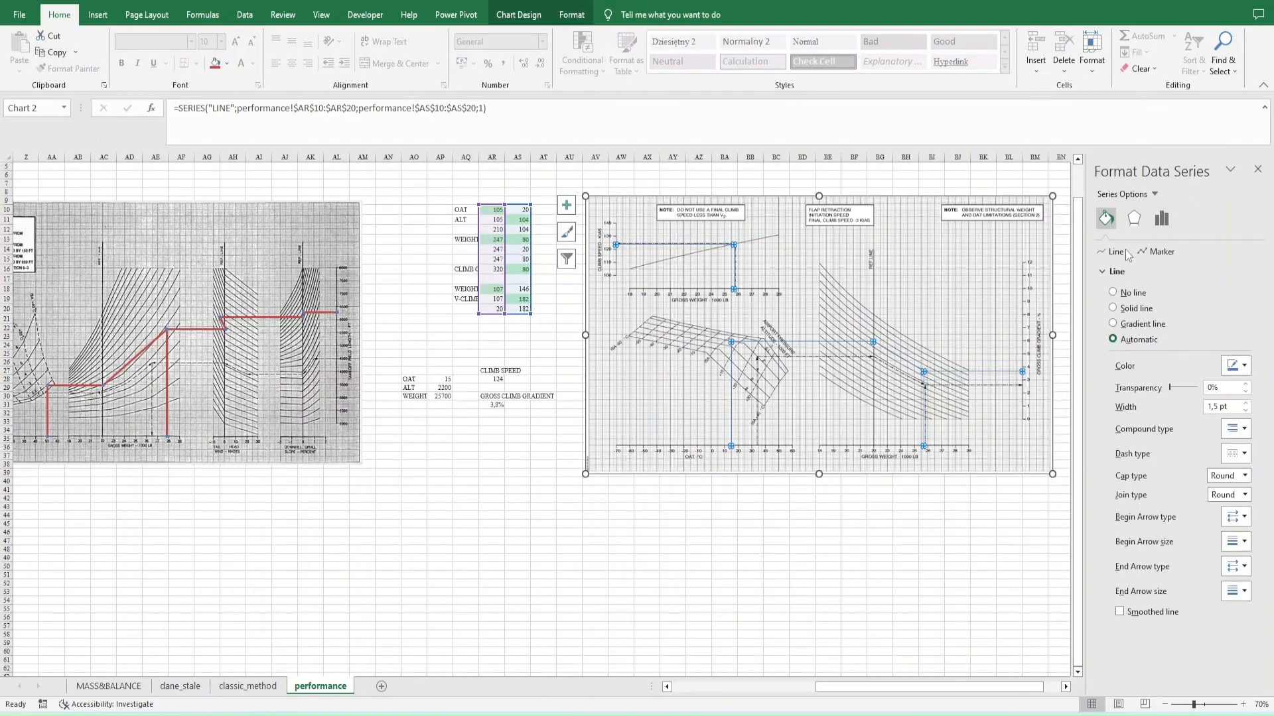
left_click(802, 575)
scroll(347, 552, "left", 8)
scroll(347, 551, "right", 10)
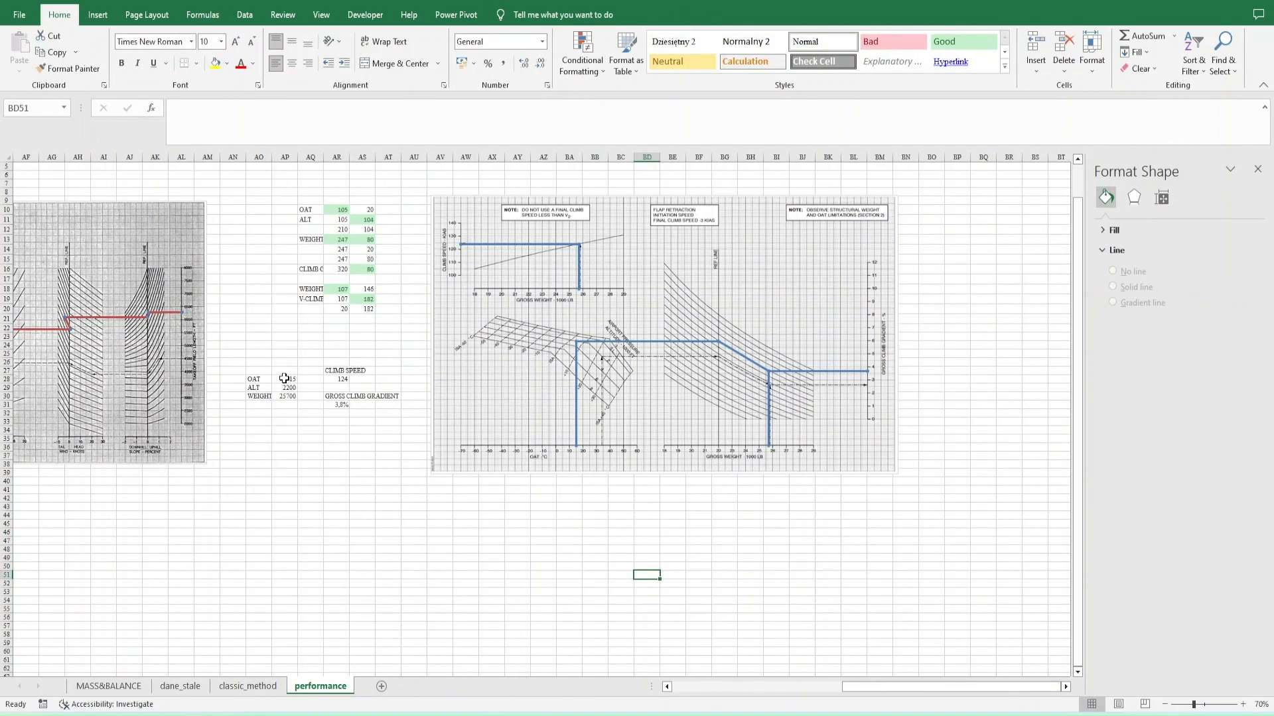
- Link the OAT input in AP28 to the OAT value on the MASS&BALANCE sheet
left_click(285, 378)
type("=")
left_click(109, 687)
scroll(113, 590, "down", 5)
left_click(79, 577)
key("Return")
- Edit the OAT link in AP28 so it reads ='MASS&BALANCE'!$C$61
key("Up")
key("F2")
key("BackSpace")
key("BackSpace")
key("BackSpace")
key("BackSpace")
key("F4")
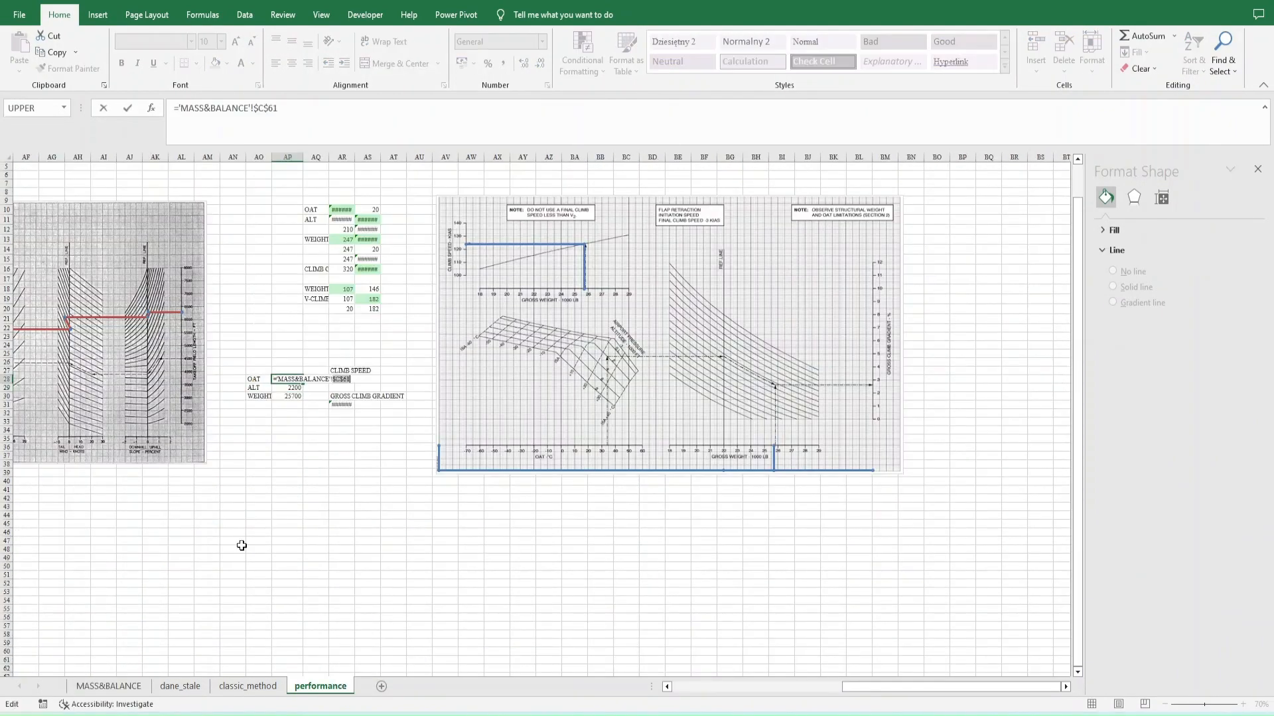
key("Return")
- Link the ALT input below OAT to the runway elevation with ='MASS&BALANCE'!C60
type("=")
left_click(109, 687)
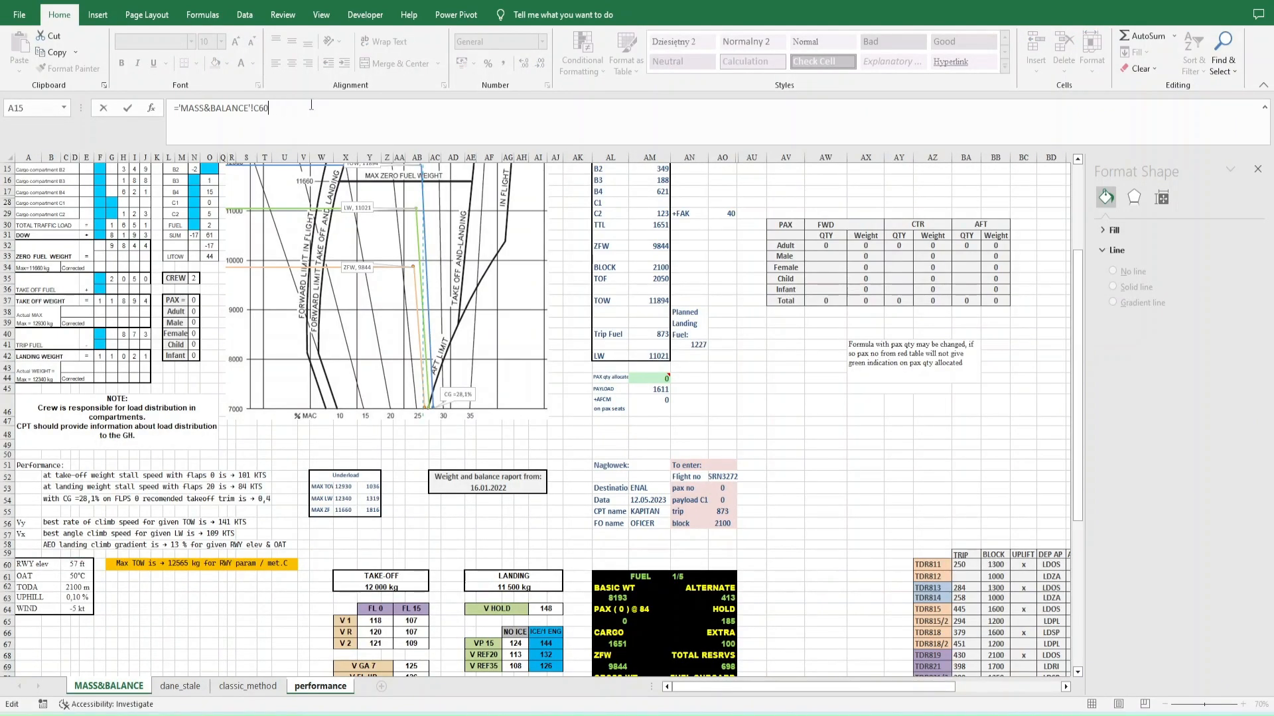
key("Return")
left_click(223, 688)
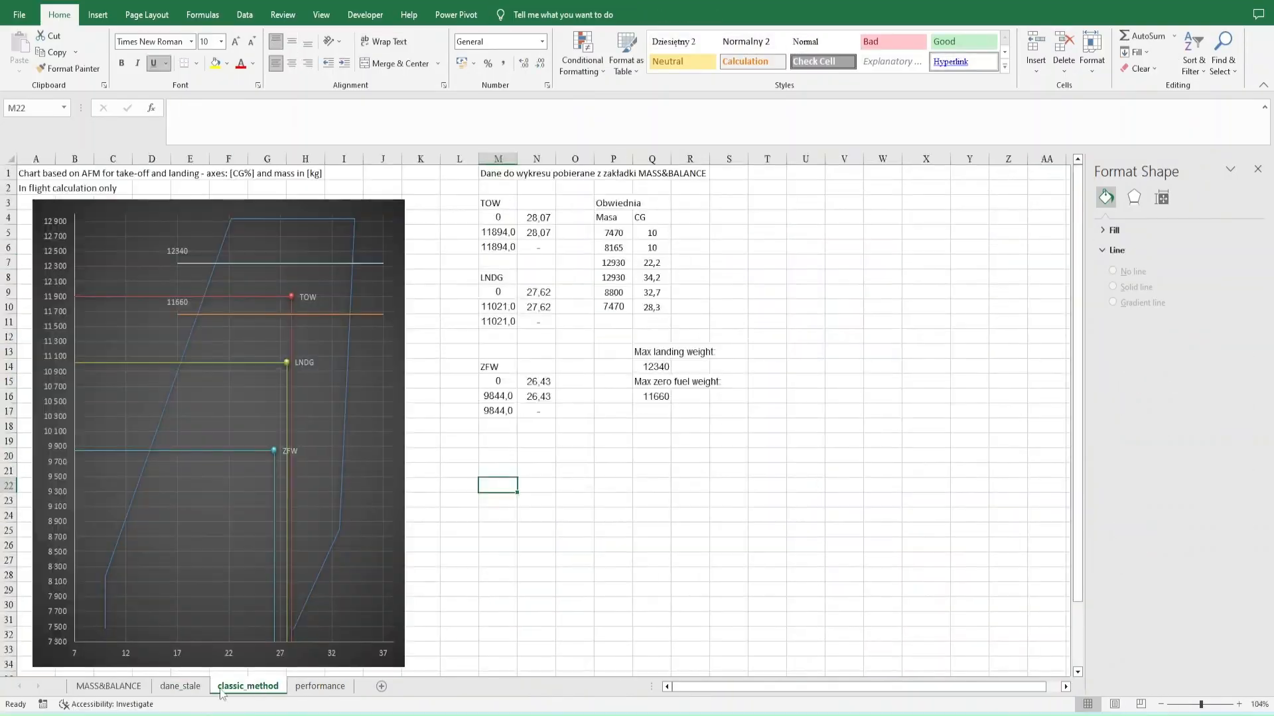